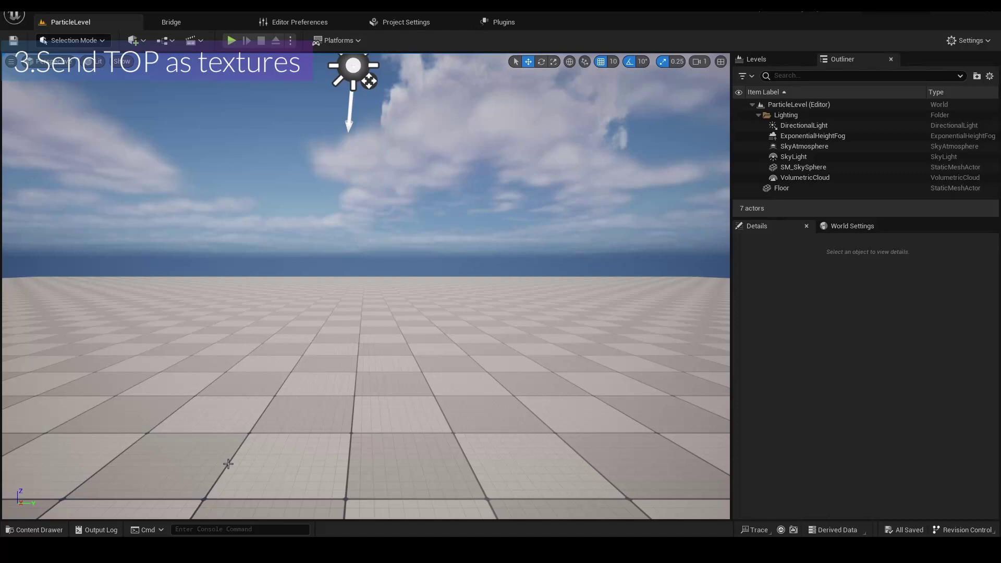
Create a new folder named TD inside the project's Content folder.
{"action": "left_click", "coordinate": [35, 528]}
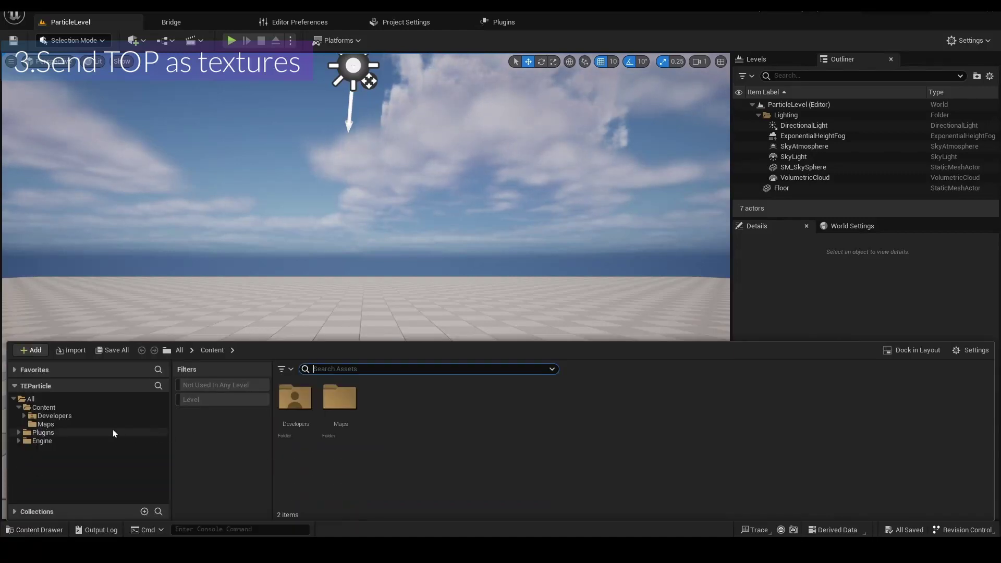
{"action": "left_click", "coordinate": [67, 407]}
{"action": "right_click", "coordinate": [67, 408]}
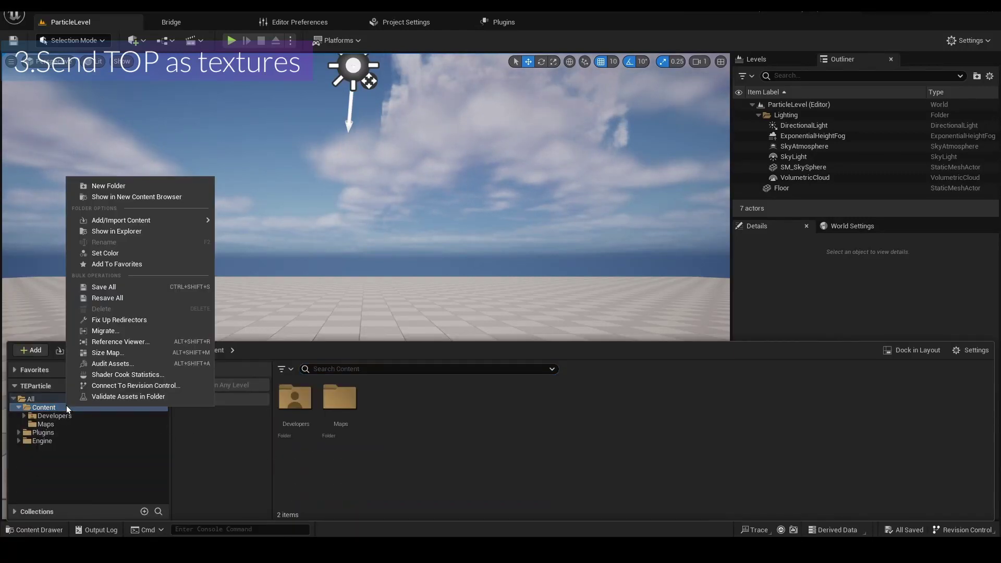
{"action": "left_click", "coordinate": [113, 187]}
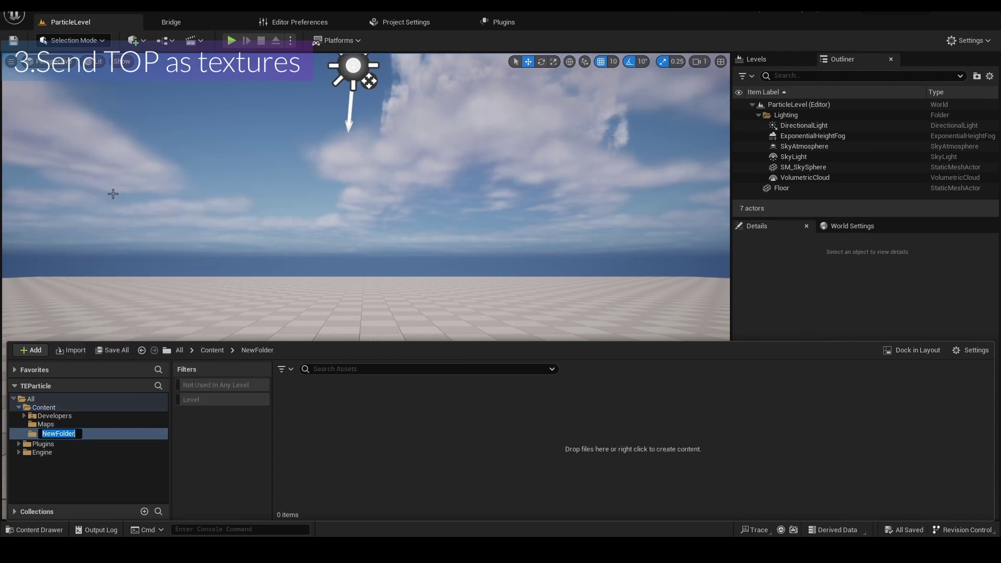
{"action": "type", "text": "TD"}
{"action": "key", "text": "Return"}
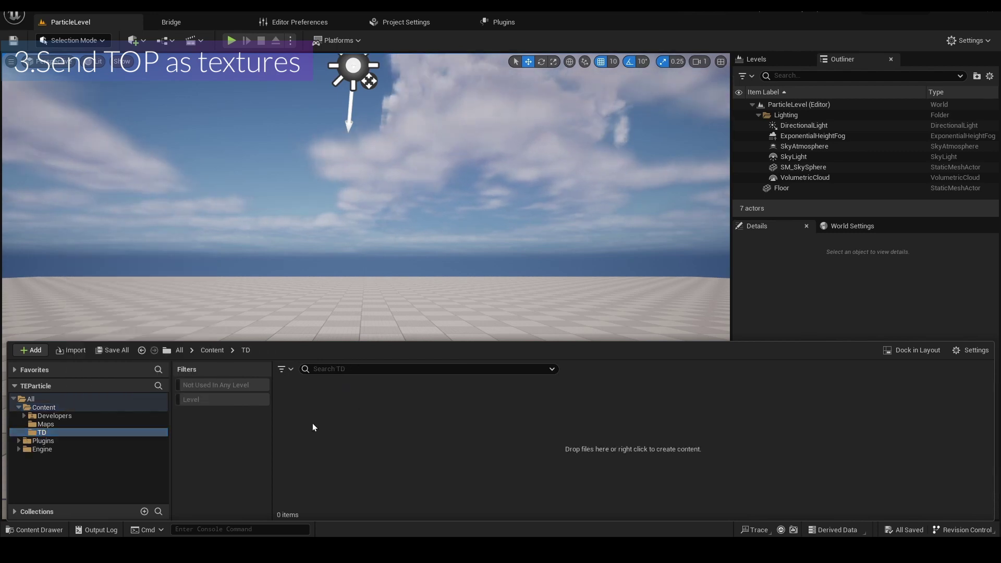
Create a subfolder named TE inside the TD folder.
{"action": "right_click", "coordinate": [312, 423]}
{"action": "left_click", "coordinate": [343, 84]}
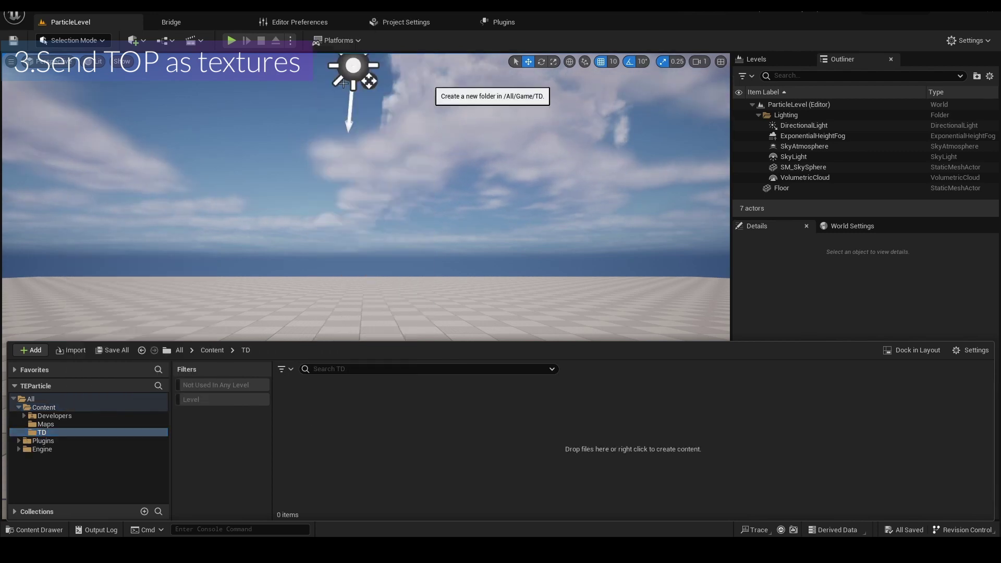
{"action": "type", "text": "TE"}
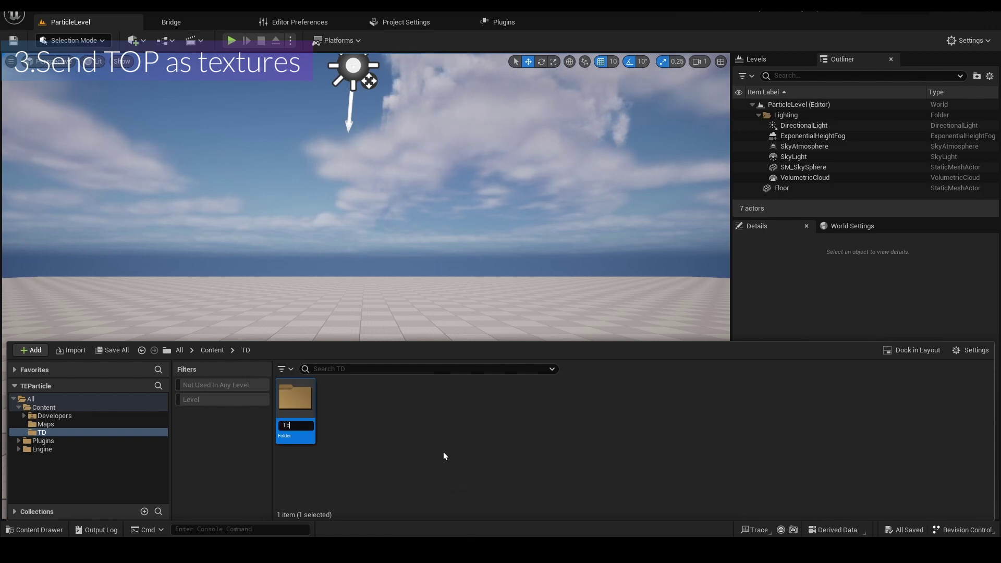
{"action": "key", "text": "Return"}
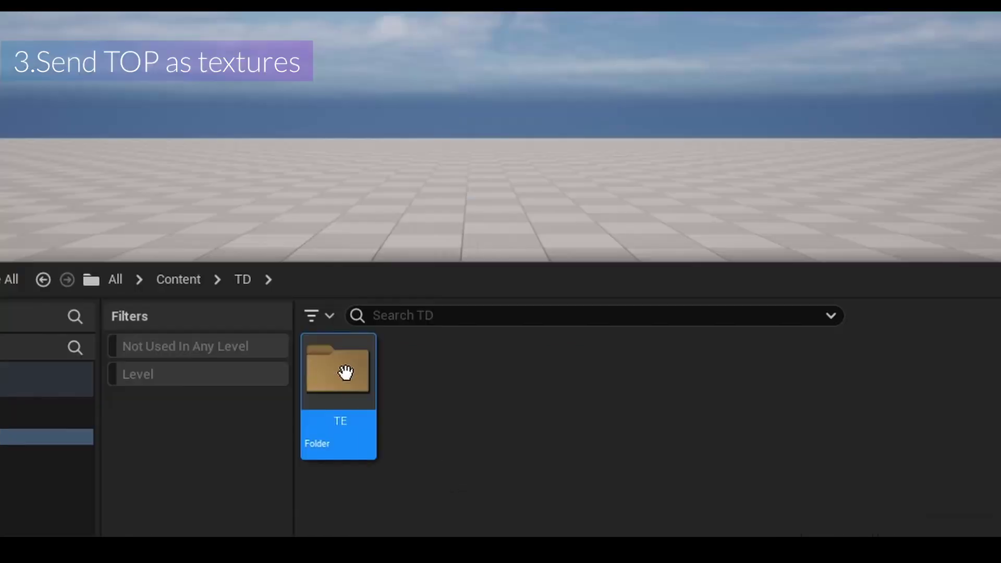
In the TE folder, create a Blueprint Class with TouchEngineActor as its parent and name it TE_ReceiveTox.
{"action": "double_click", "coordinate": [345, 372]}
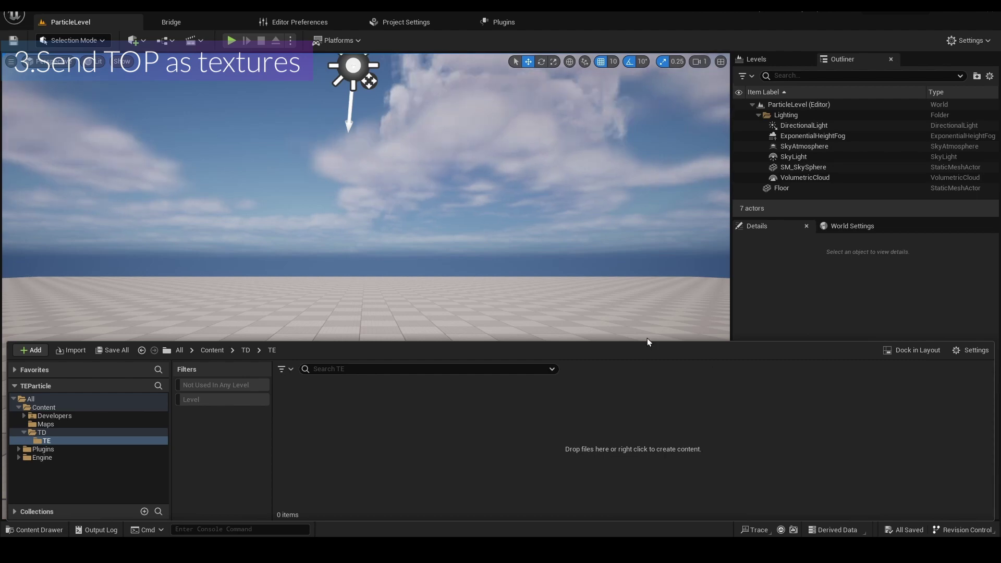
{"action": "right_click", "coordinate": [386, 420]}
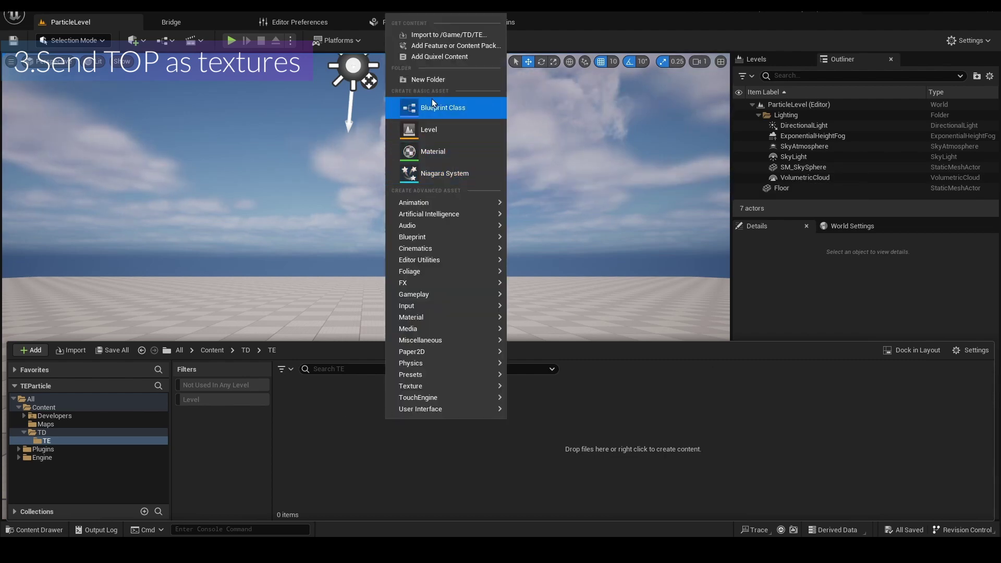
{"action": "left_click", "coordinate": [431, 111]}
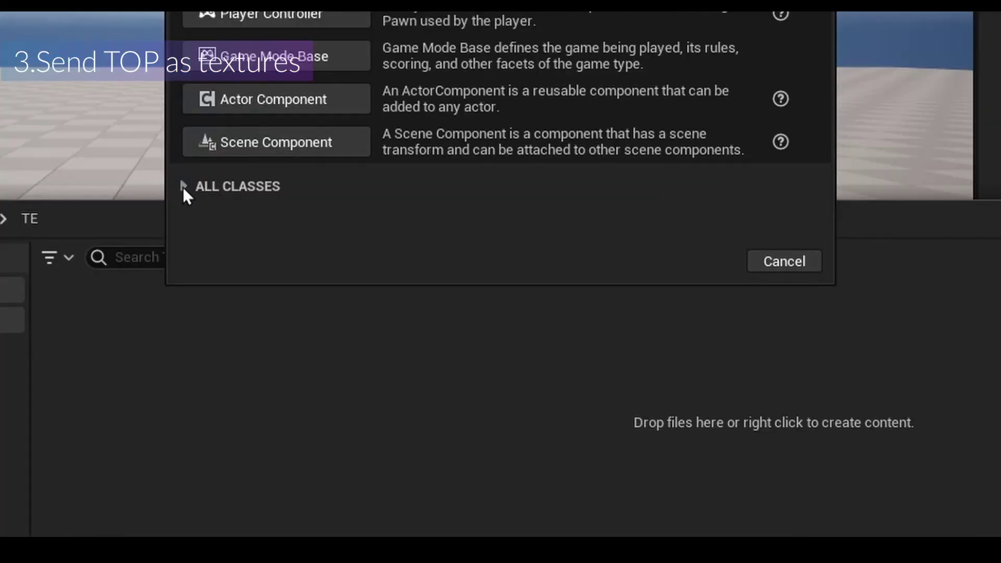
{"action": "left_click", "coordinate": [349, 332]}
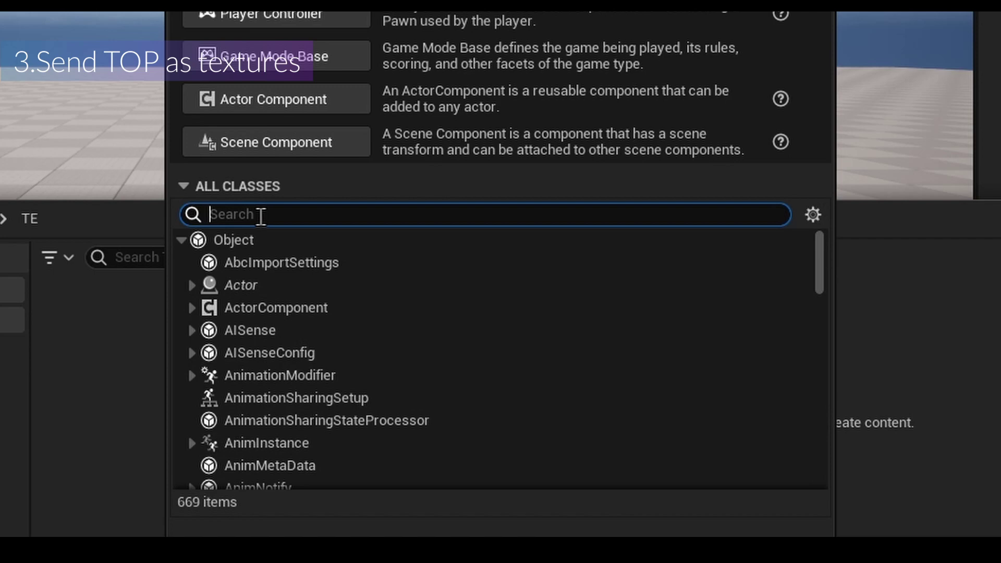
{"action": "type", "text": "touchengine"}
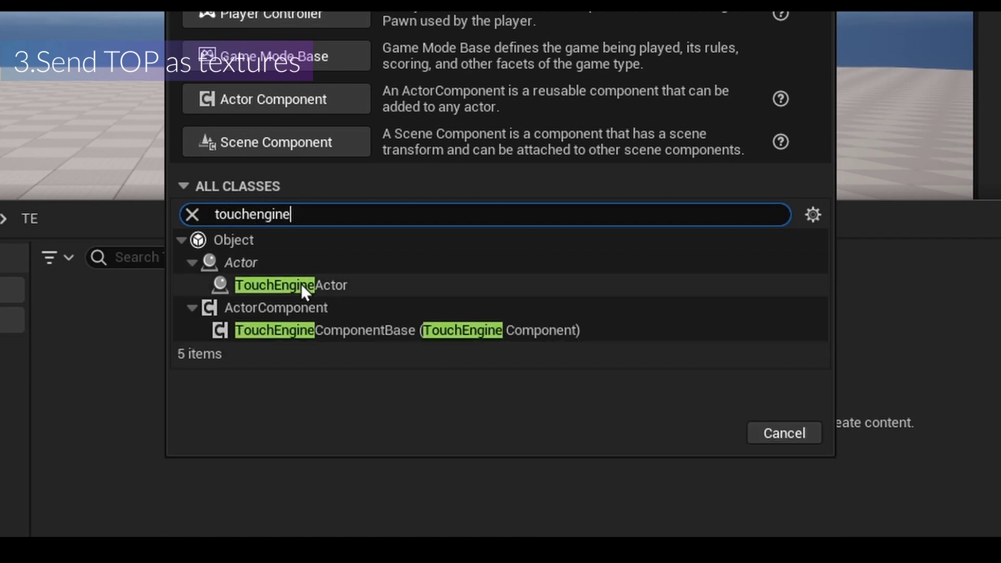
{"action": "left_click", "coordinate": [289, 286]}
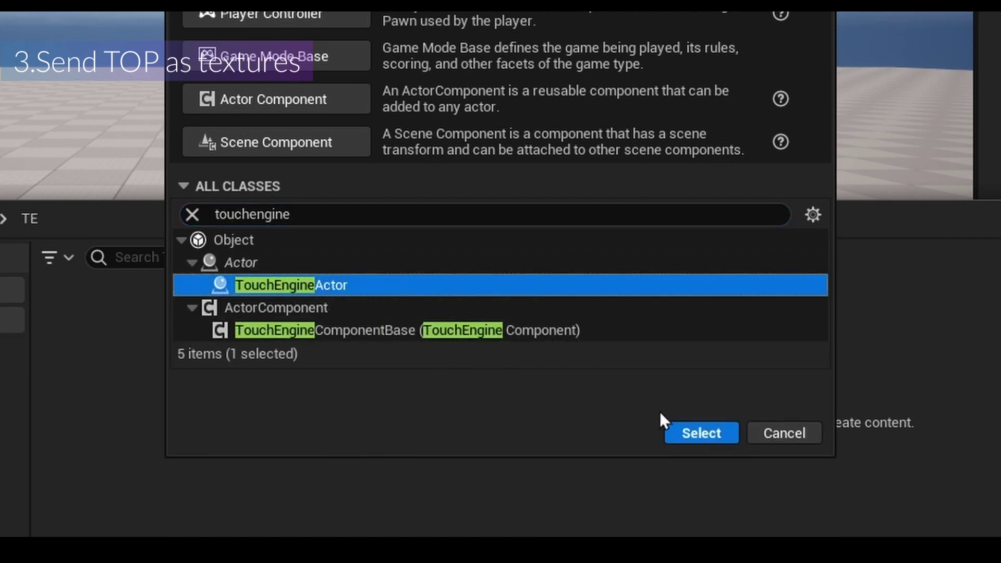
{"action": "left_click", "coordinate": [673, 431]}
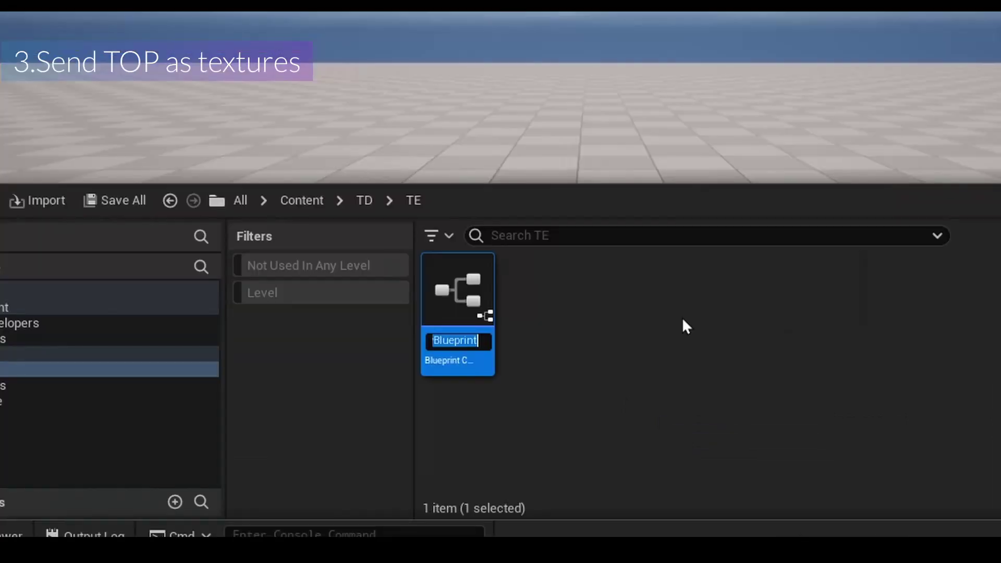
{"action": "type", "text": "TE_Rece"}
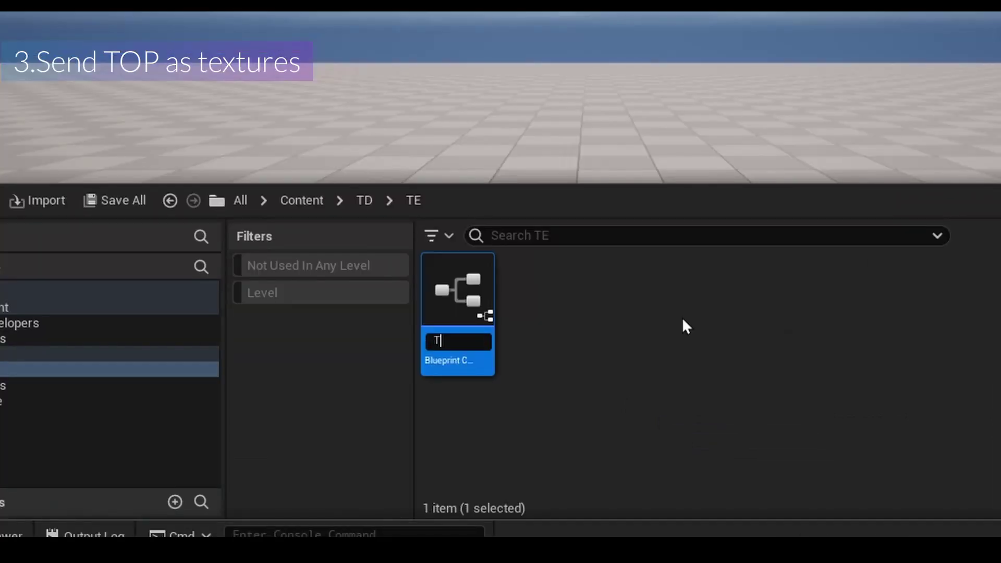
{"action": "type", "text": "iver"}
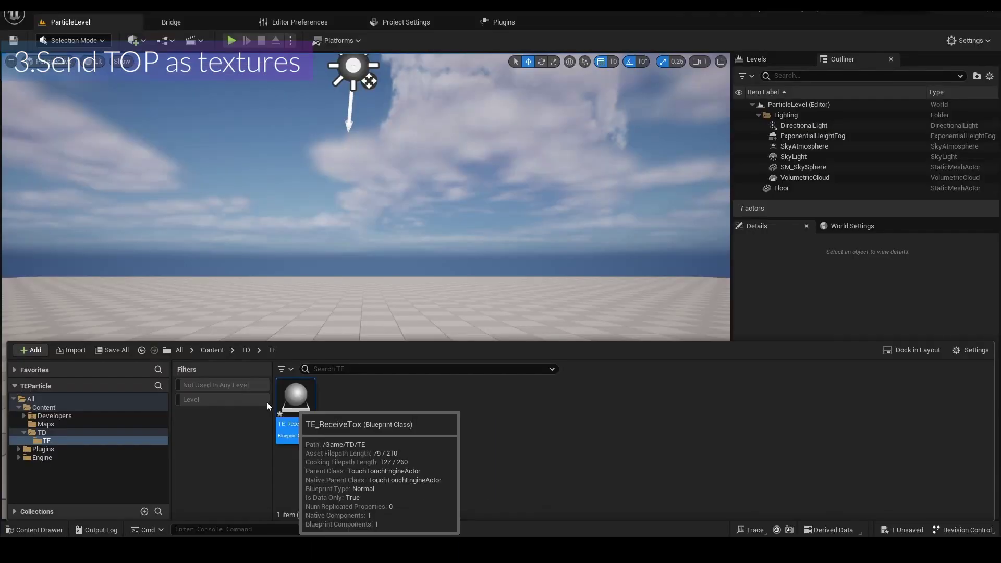
Open the TE_ReceiveTox blueprint and add the TouchEngine component's On Set Inputs and On Outputs Received events to the Event Graph.
{"action": "double_click", "coordinate": [457, 313]}
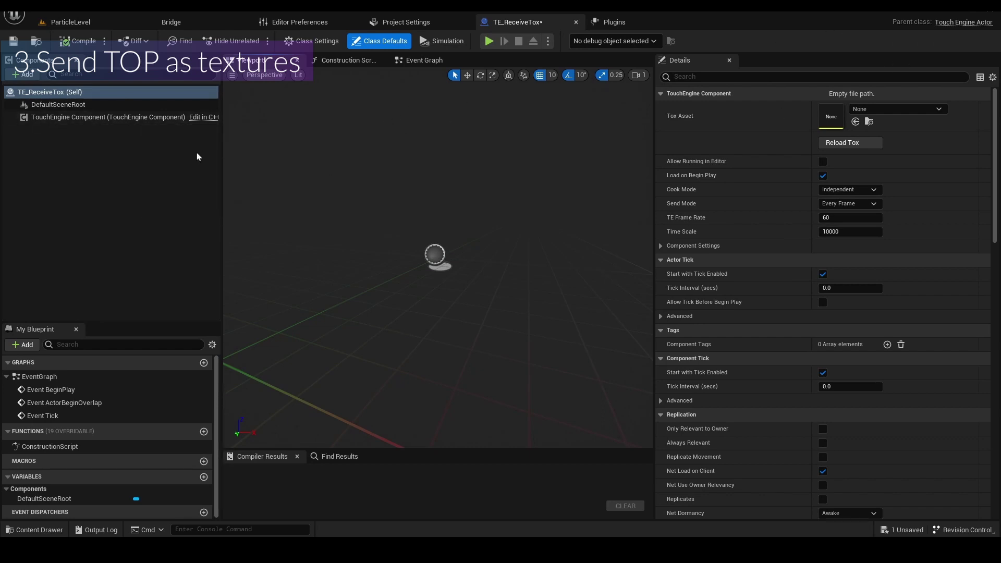
{"action": "left_click", "coordinate": [58, 117]}
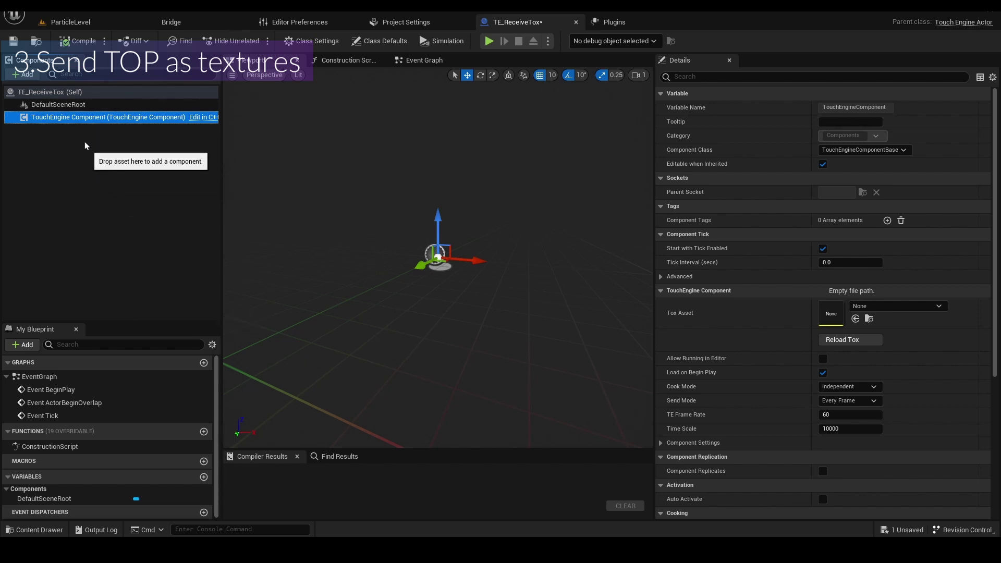
{"action": "left_click", "coordinate": [424, 61]}
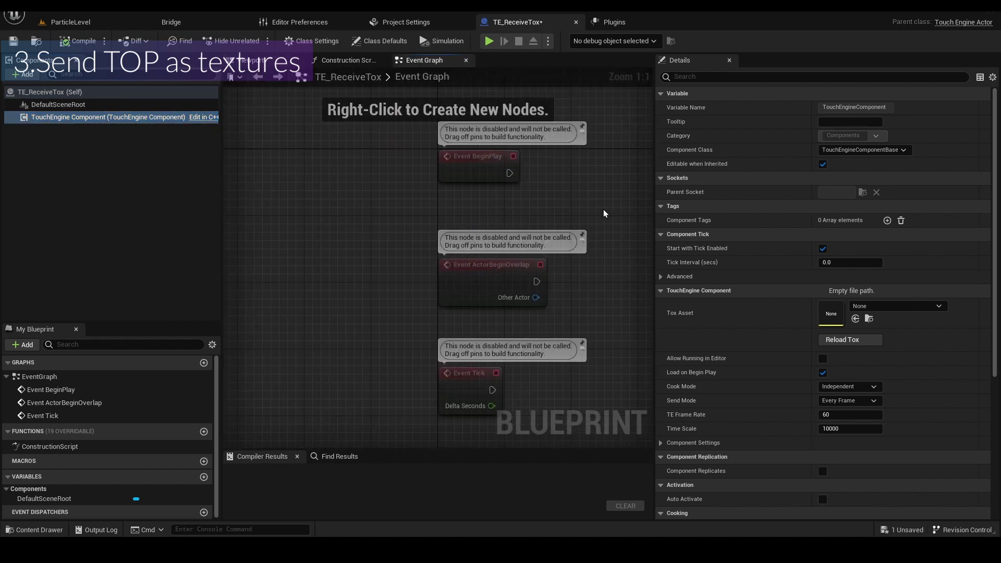
{"action": "scroll", "coordinate": [766, 308], "scroll_direction": "down", "scroll_amount": 5}
{"action": "scroll", "coordinate": [764, 295], "scroll_direction": "down", "scroll_amount": 3}
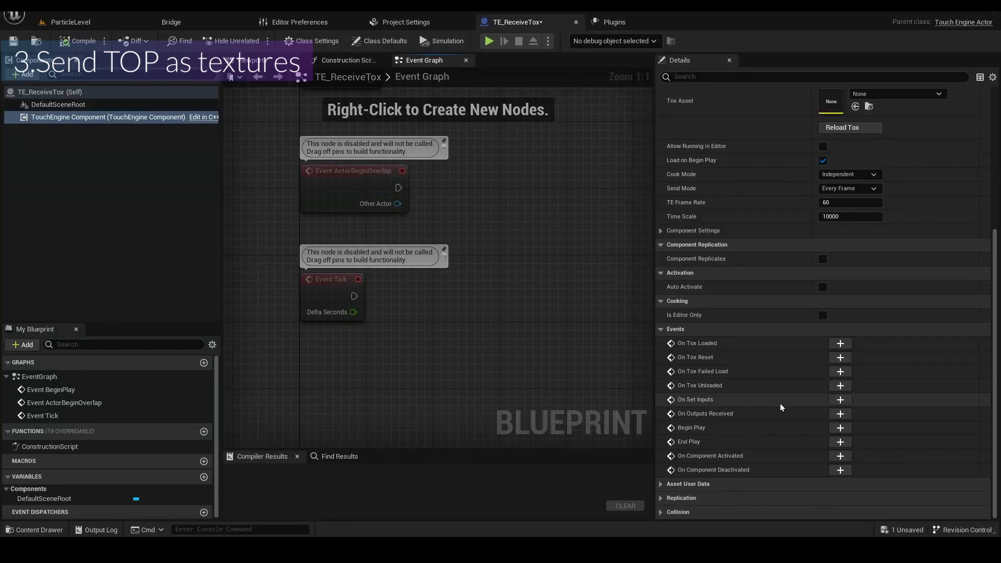
{"action": "left_click", "coordinate": [840, 399]}
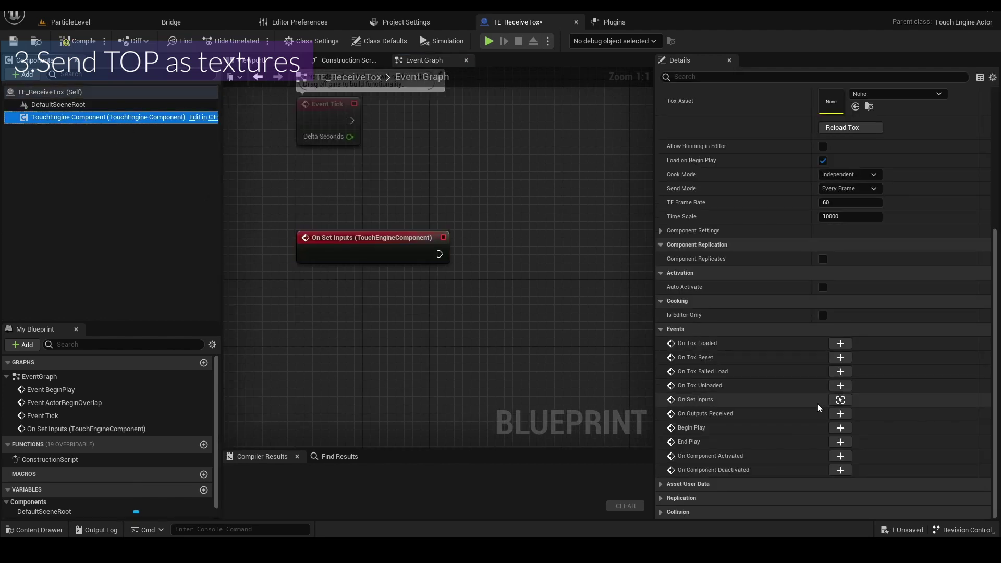
{"action": "left_click", "coordinate": [840, 413]}
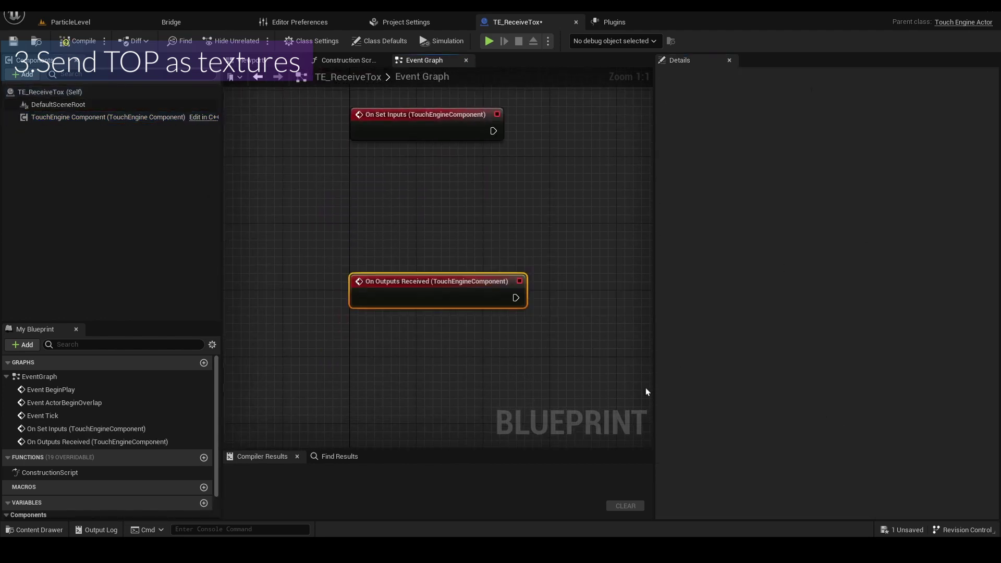
Compile and save the TE_ReceiveTox blueprint, and return to the ParticleLevel.
{"action": "left_click", "coordinate": [77, 40]}
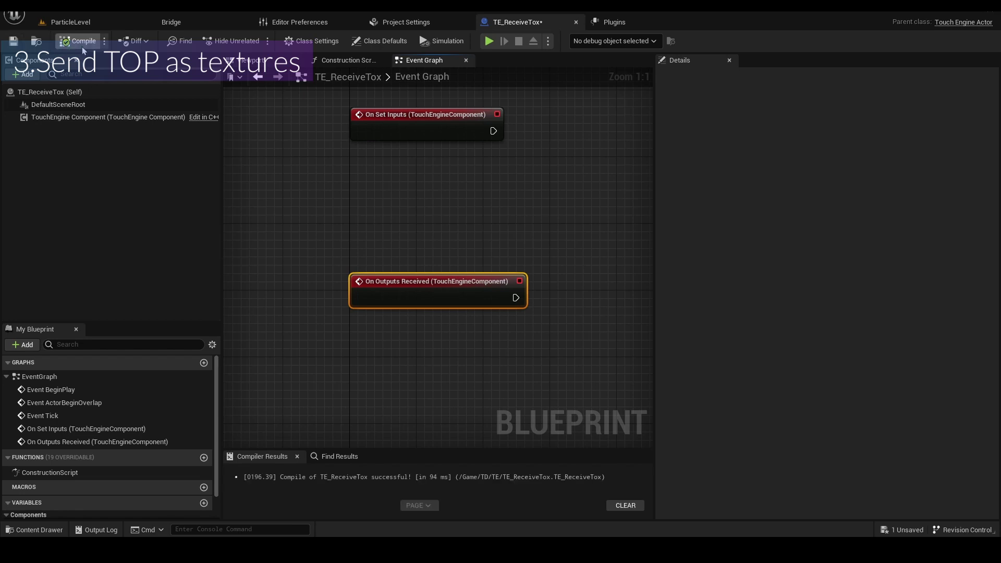
{"action": "left_click", "coordinate": [13, 41]}
{"action": "left_click", "coordinate": [70, 22]}
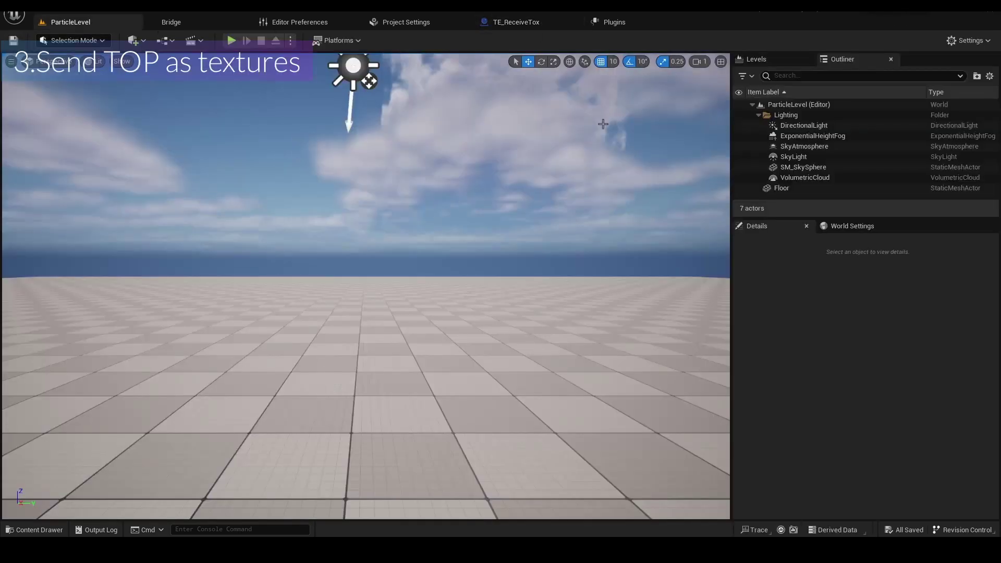
Create another subfolder named Tox inside the TD folder.
{"action": "key", "text": "ctrl+space"}
{"action": "left_click", "coordinate": [57, 433]}
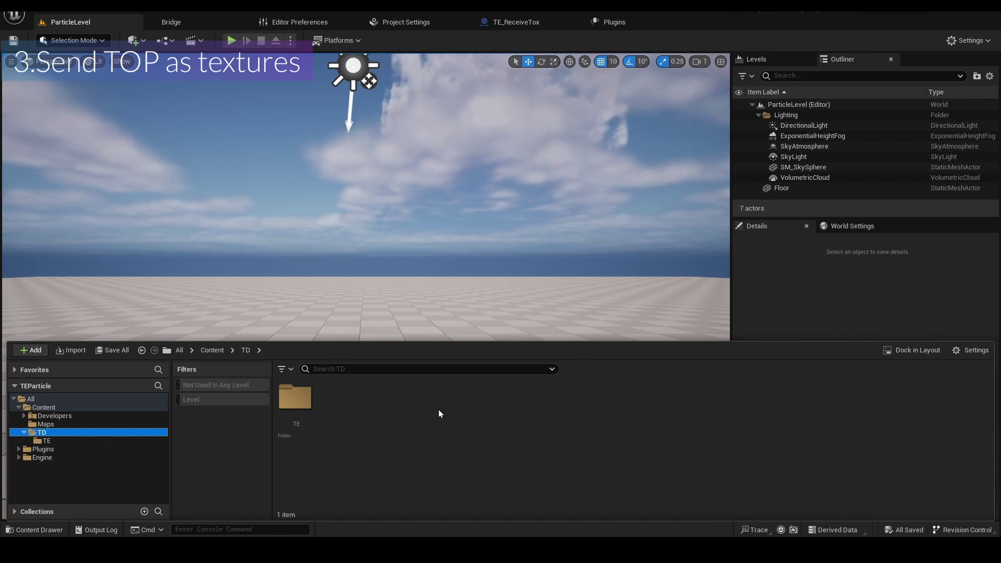
{"action": "right_click", "coordinate": [348, 414]}
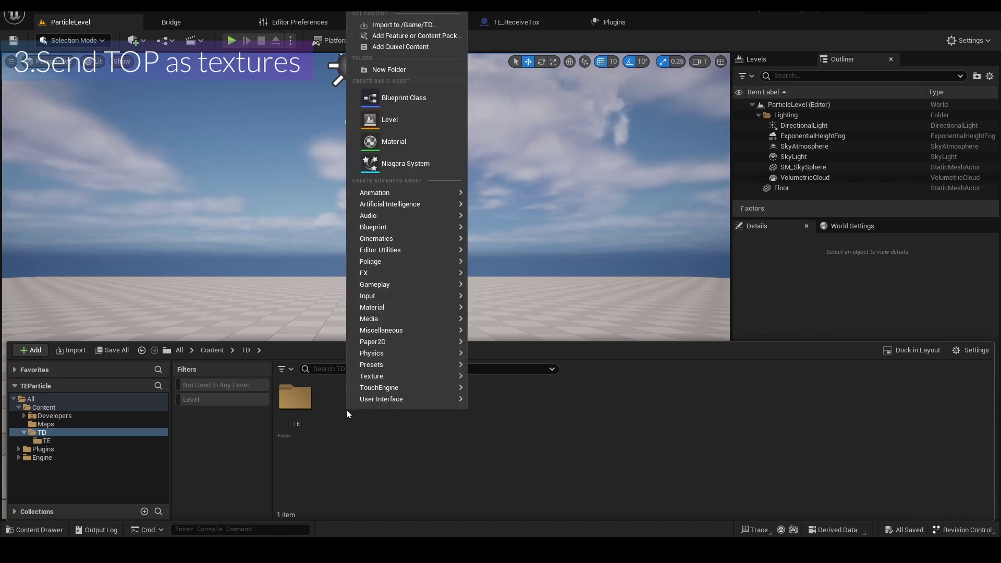
{"action": "left_click", "coordinate": [376, 72]}
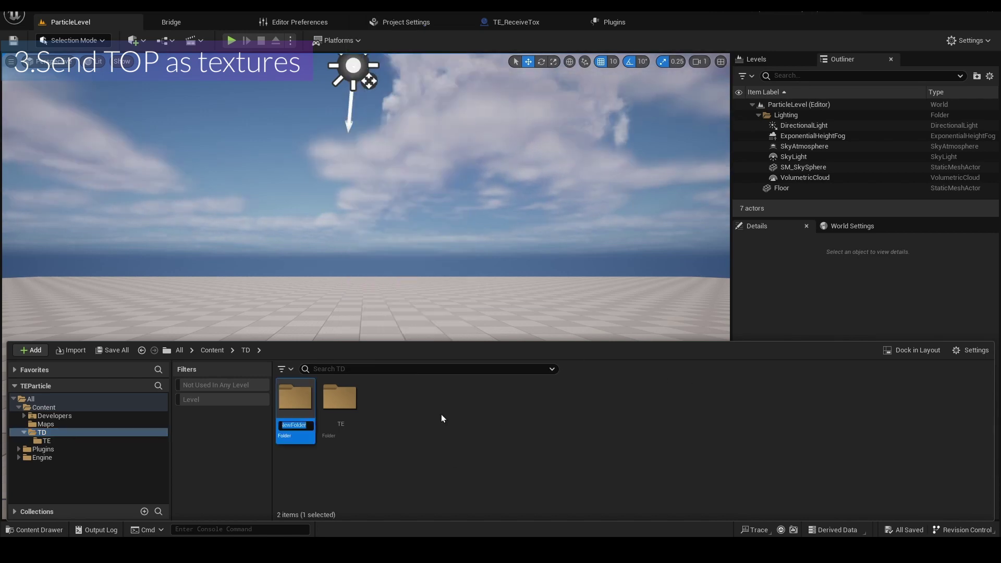
{"action": "type", "text": "Tox"}
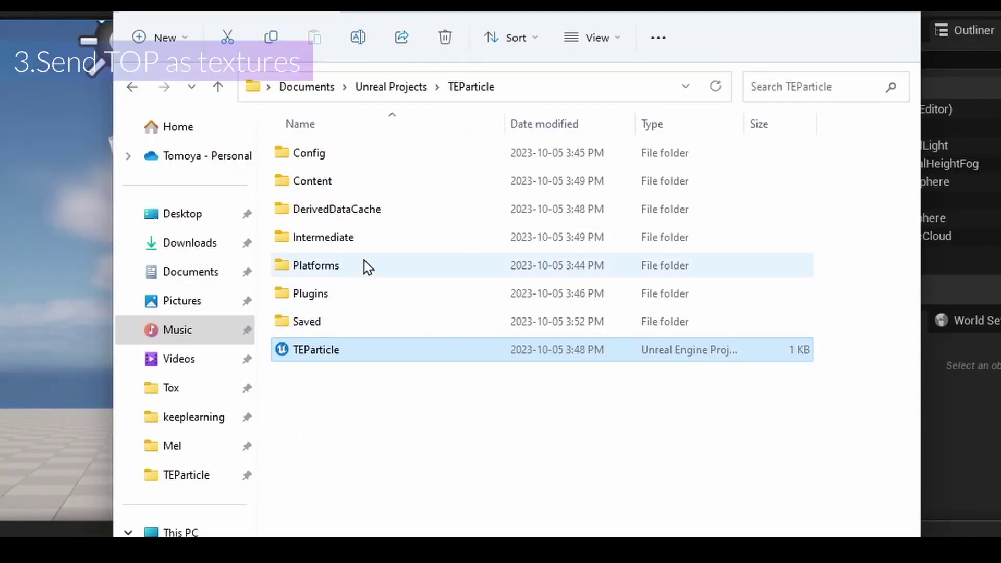
Switch to File Explorer and open the TEParticle project's Content/TD/Tox folder.
{"action": "double_click", "coordinate": [328, 182]}
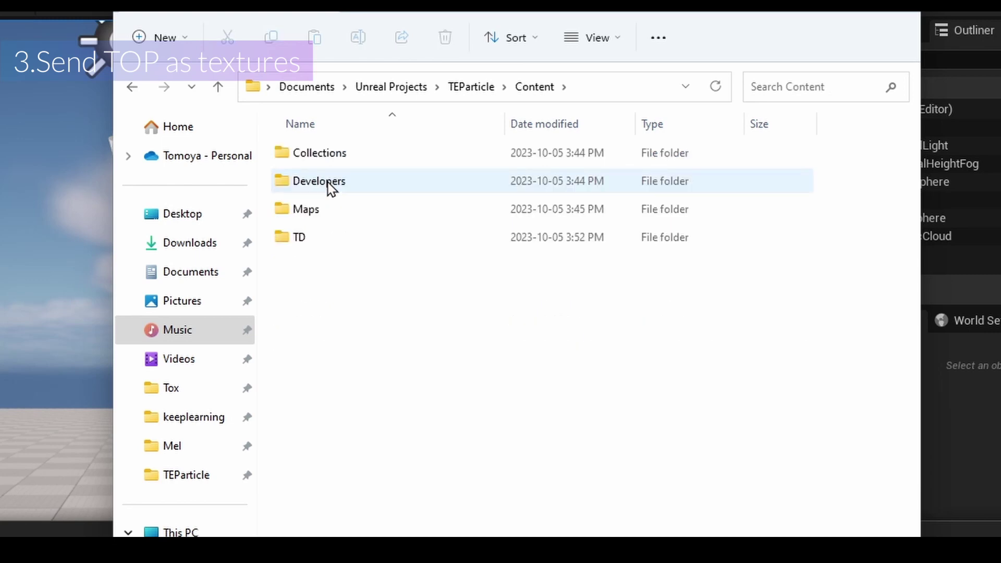
{"action": "double_click", "coordinate": [328, 233]}
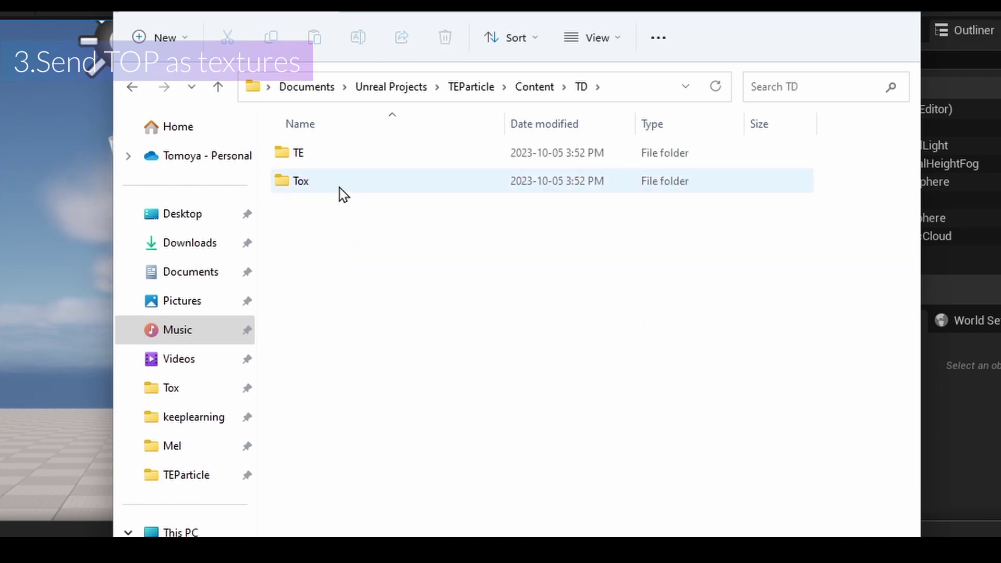
{"action": "double_click", "coordinate": [348, 189]}
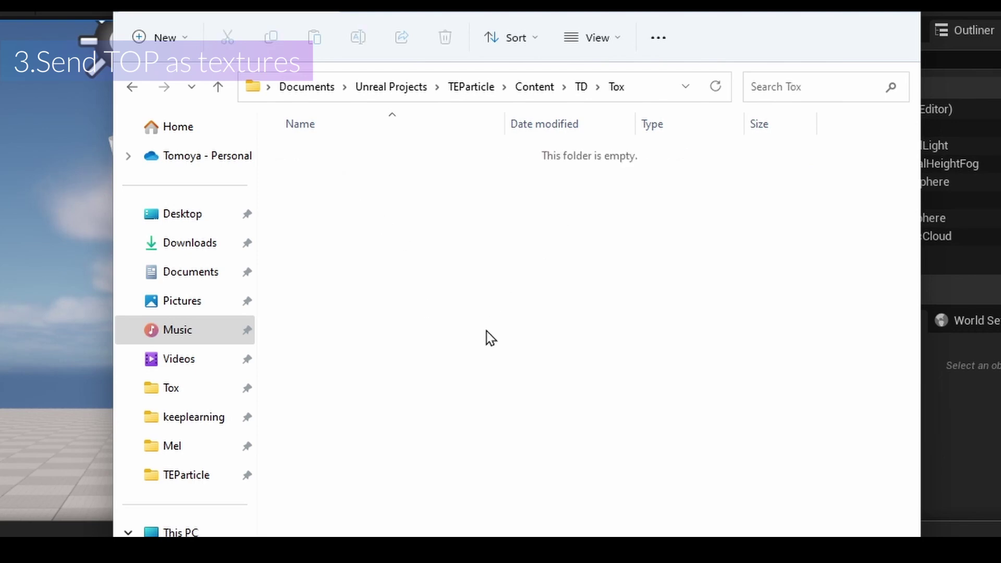
Open the GPU_GenerativeParticleVJ folder in a second File Explorer window and copy its elastic_grid TOX file into the project's Tox folder.
{"action": "right_click", "coordinate": [359, 558]}
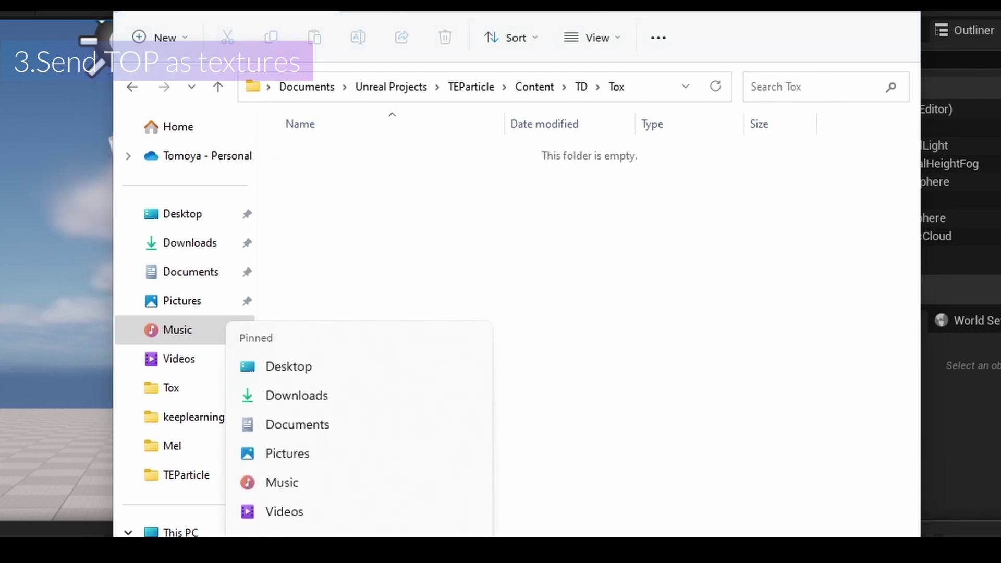
{"action": "left_click", "coordinate": [359, 559]}
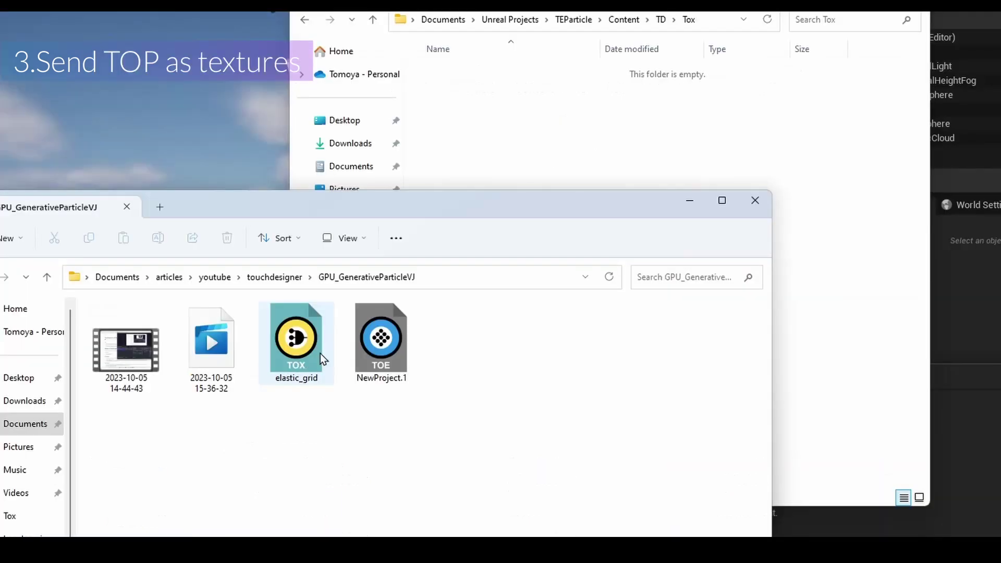
{"action": "left_click", "coordinate": [294, 352]}
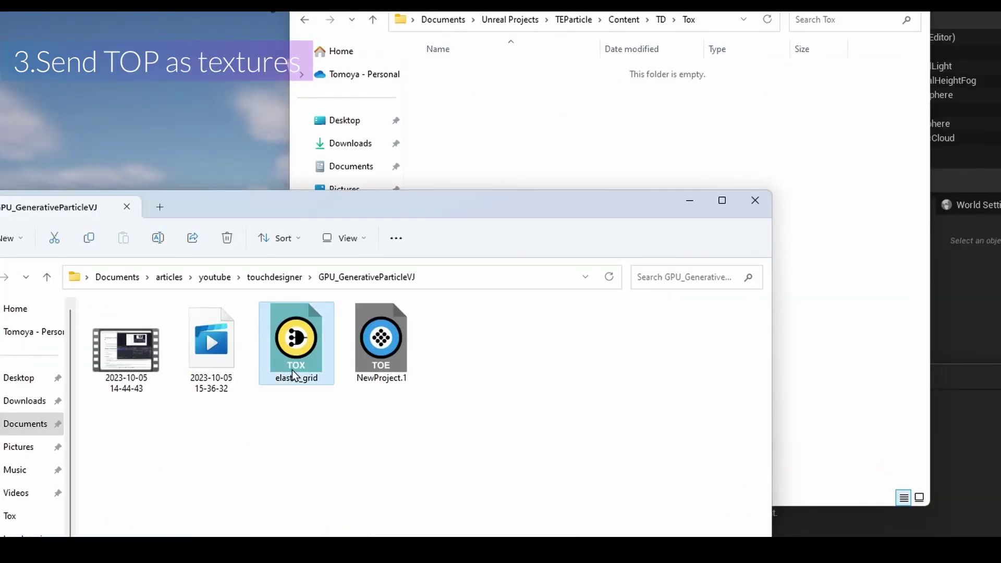
{"action": "left_click_drag", "start_coordinate": [292, 370], "coordinate": [577, 150]}
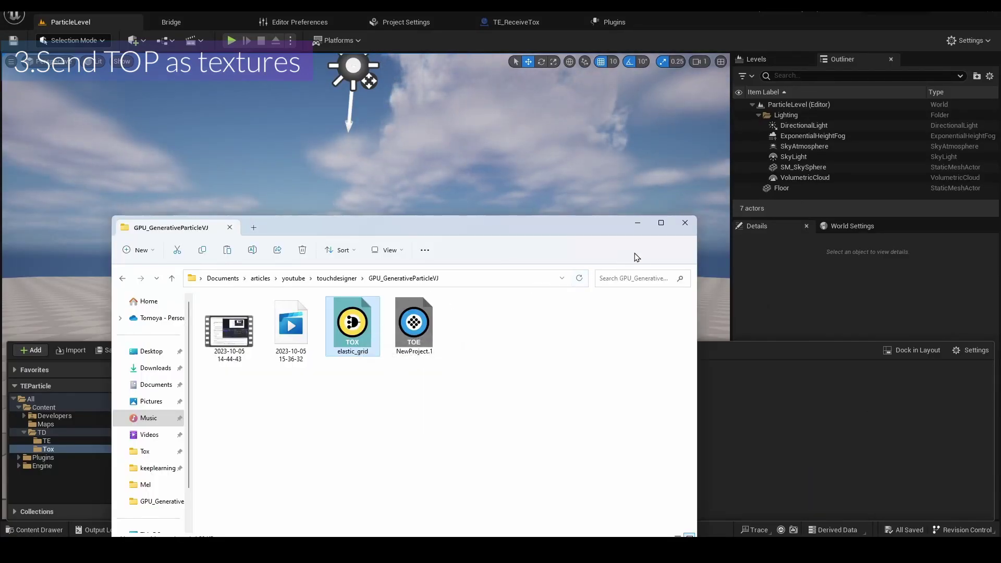
Switch back to Unreal Editor and open the TE_ReceiveTox blueprint's event graph.
{"action": "left_click", "coordinate": [704, 315]}
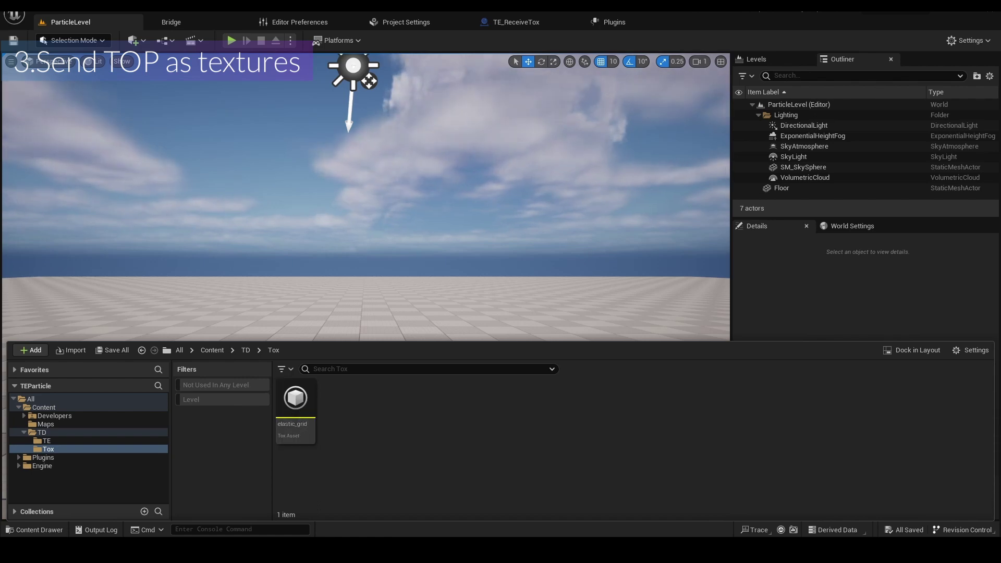
{"action": "left_click", "coordinate": [415, 340]}
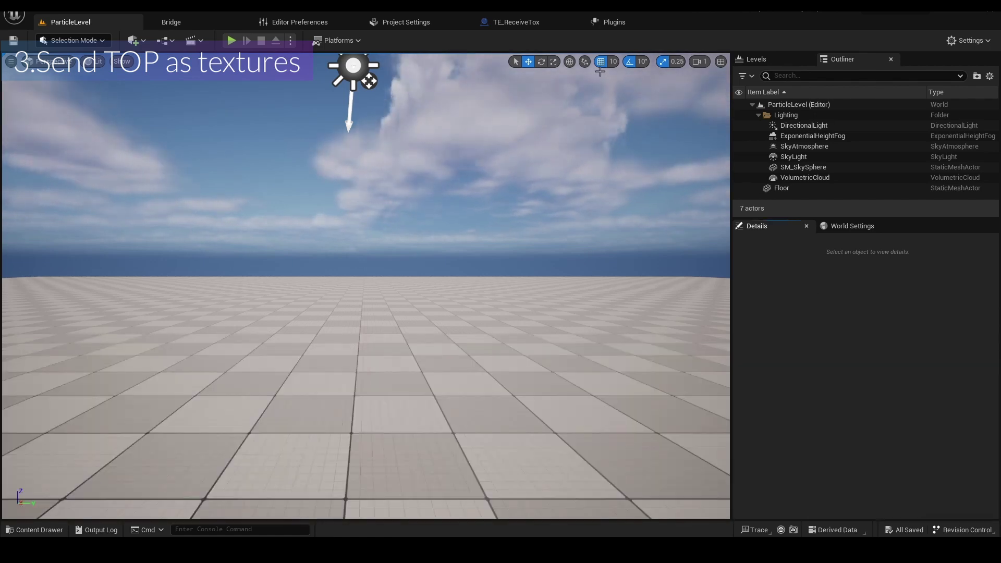
{"action": "left_click", "coordinate": [509, 25]}
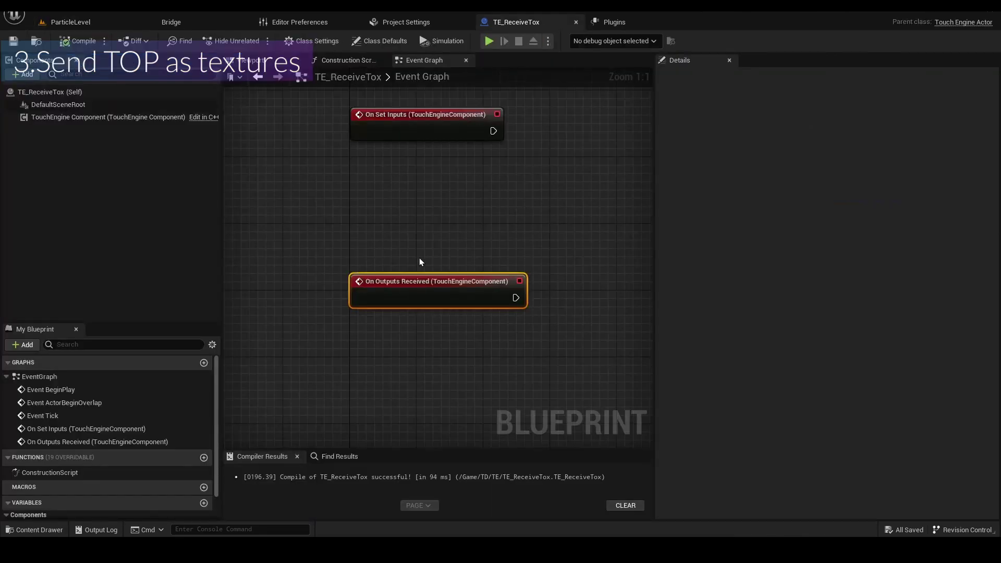
Assign elastic_grid as the TouchEngine Component's Tox Asset and reload the tox.
{"action": "left_click", "coordinate": [59, 121]}
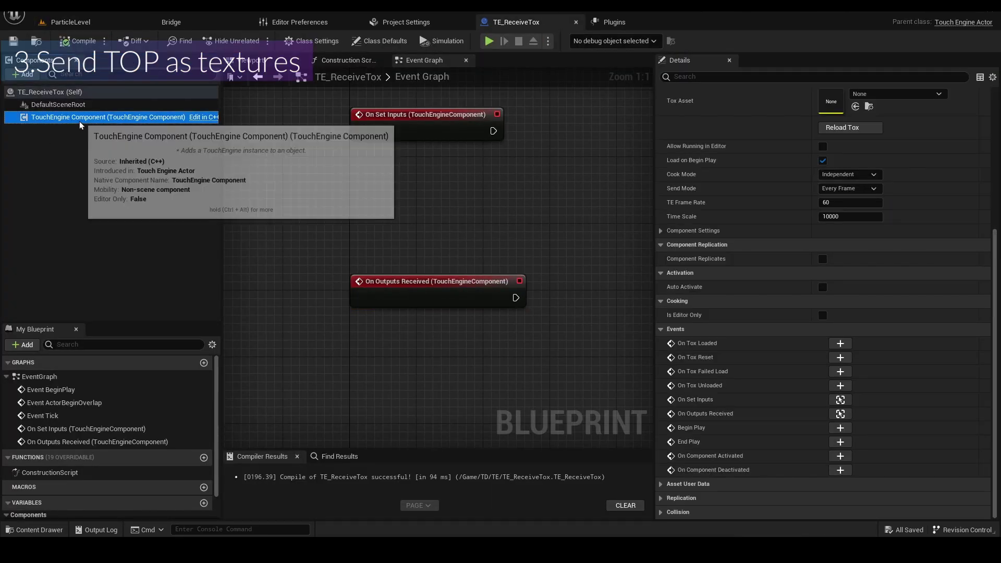
{"action": "scroll", "coordinate": [730, 187], "scroll_direction": "up", "scroll_amount": 3}
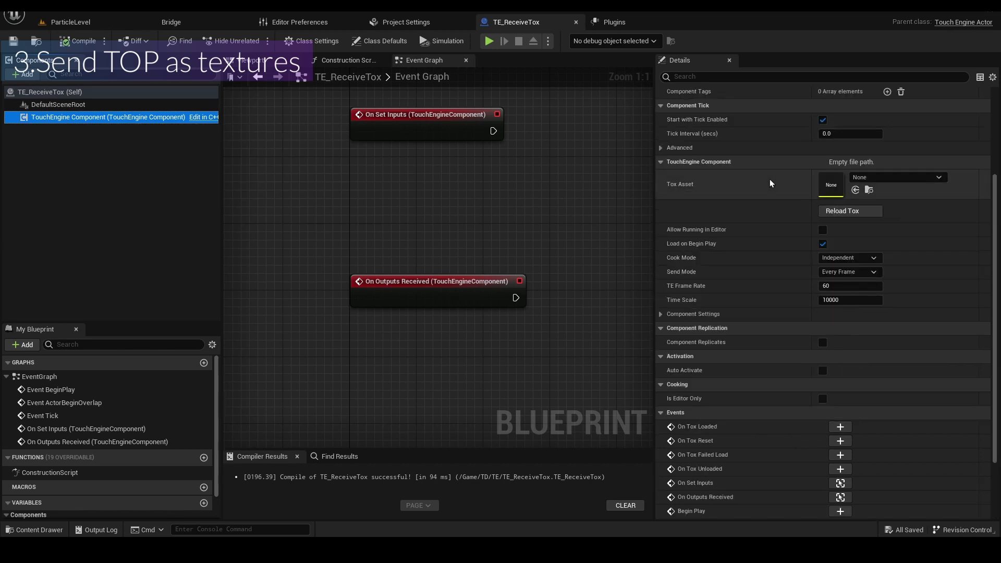
{"action": "left_click", "coordinate": [903, 180]}
{"action": "left_click", "coordinate": [918, 309]}
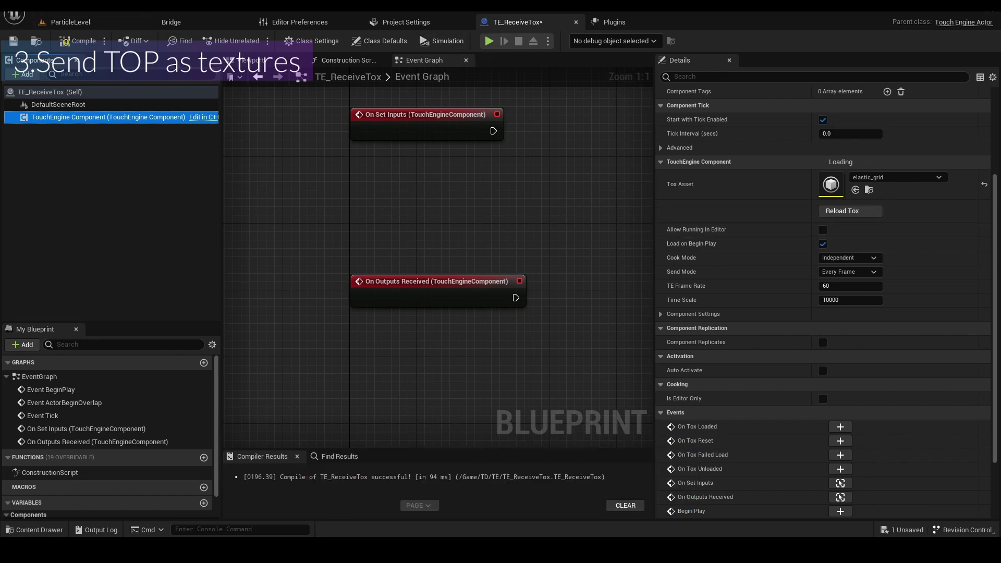
{"action": "left_click", "coordinate": [862, 210]}
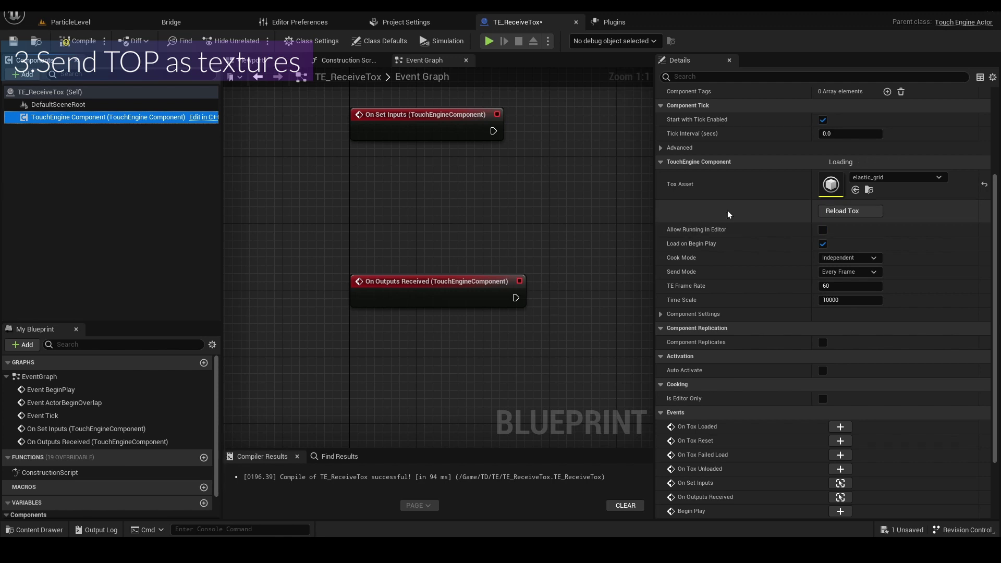
Set the TouchEngine Component's Cook Mode to Synchronized and compile the blueprint.
{"action": "left_click", "coordinate": [836, 258]}
{"action": "left_click", "coordinate": [834, 268]}
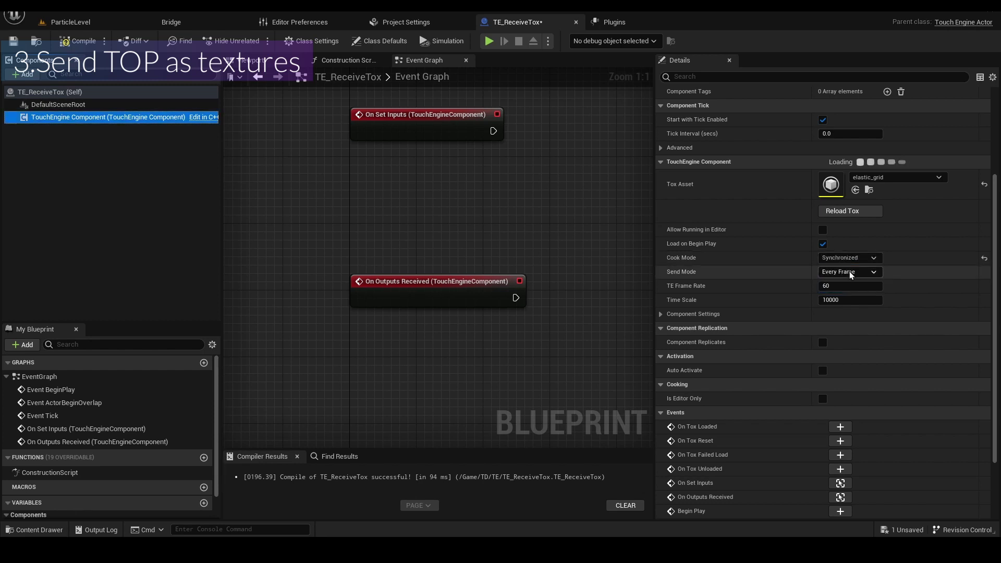
{"action": "scroll", "coordinate": [782, 266], "scroll_direction": "down", "scroll_amount": 2}
{"action": "scroll", "coordinate": [782, 266], "scroll_direction": "down", "scroll_amount": 1}
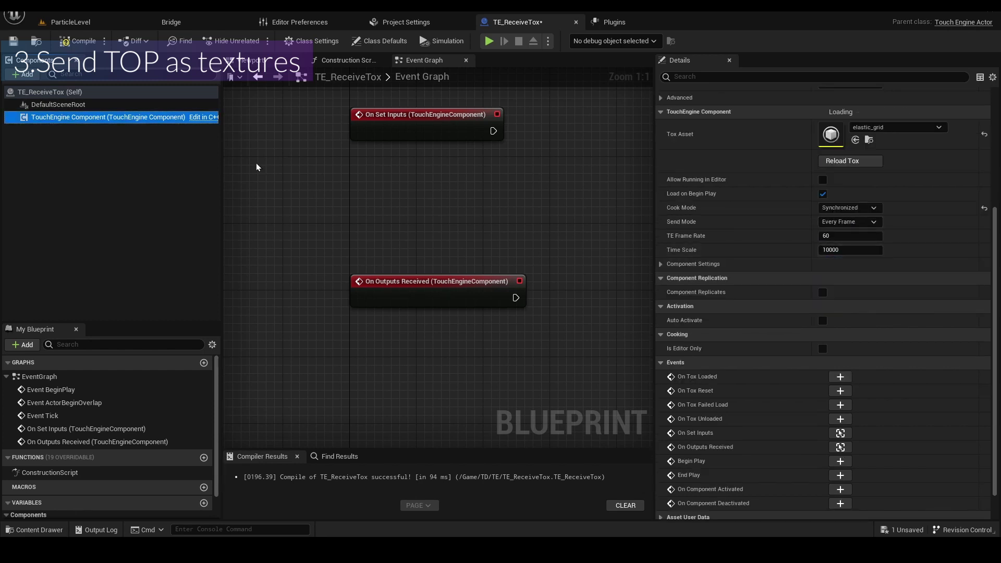
{"action": "left_click", "coordinate": [79, 43]}
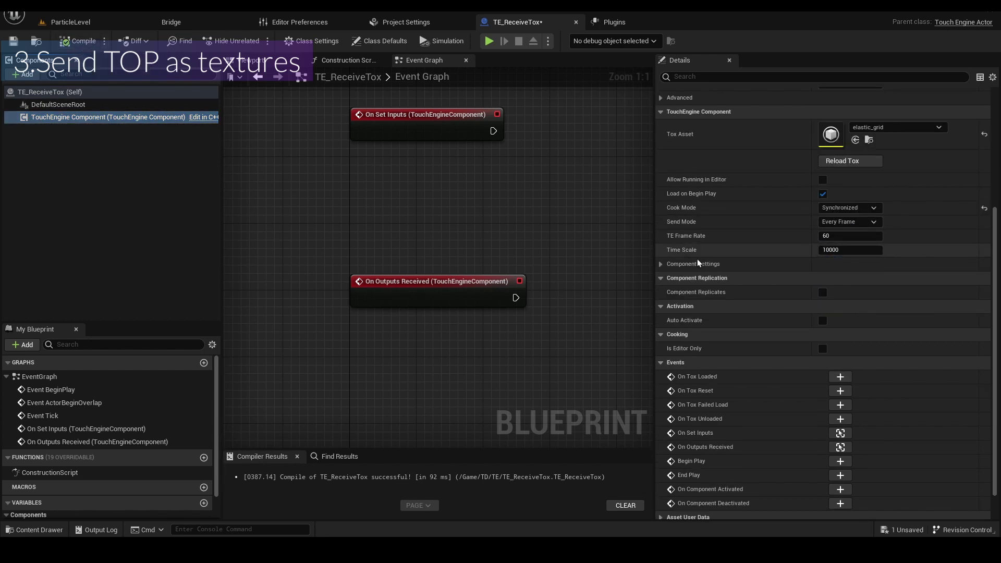
Expand the TouchEngine Component's settings to examine the parameters and outputs of the loaded tox.
{"action": "left_click", "coordinate": [663, 265]}
{"action": "left_click", "coordinate": [670, 279]}
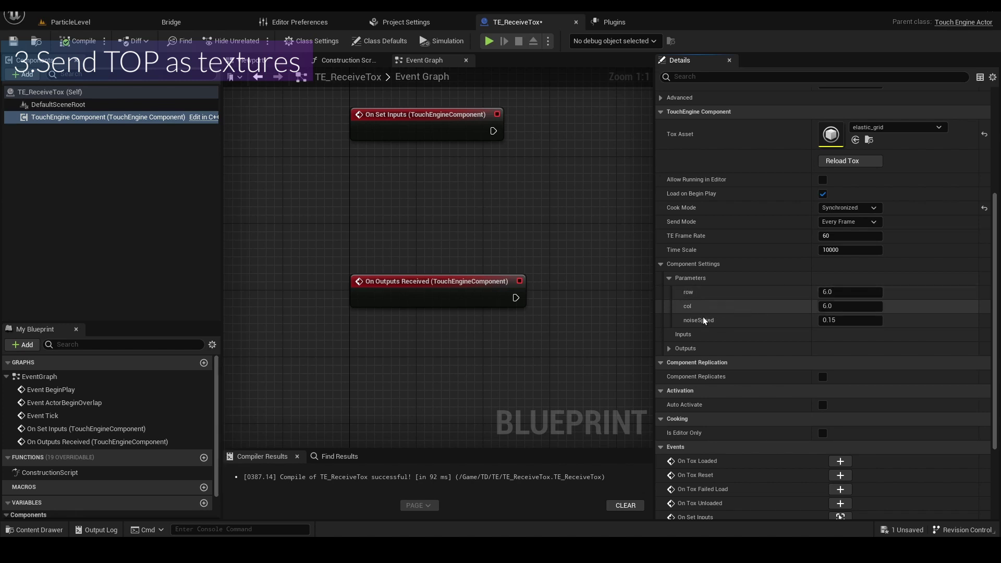
{"action": "left_click", "coordinate": [678, 348]}
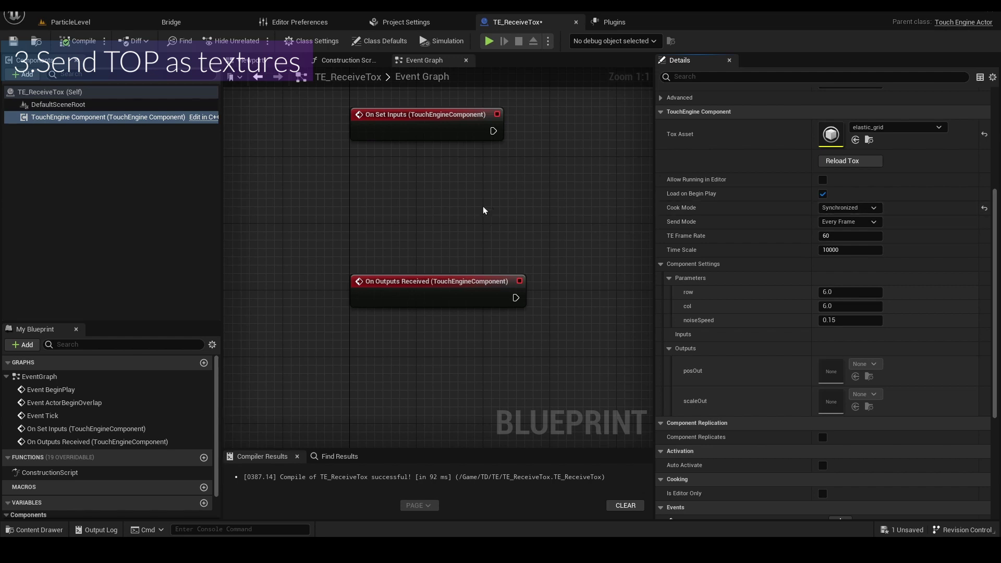
Add a TouchEngine Component reference with a Set TouchEngine Parameter node connected to it, and set its Parameter Name to row.
{"action": "right_click_drag", "start_coordinate": [483, 206], "coordinate": [443, 239]}
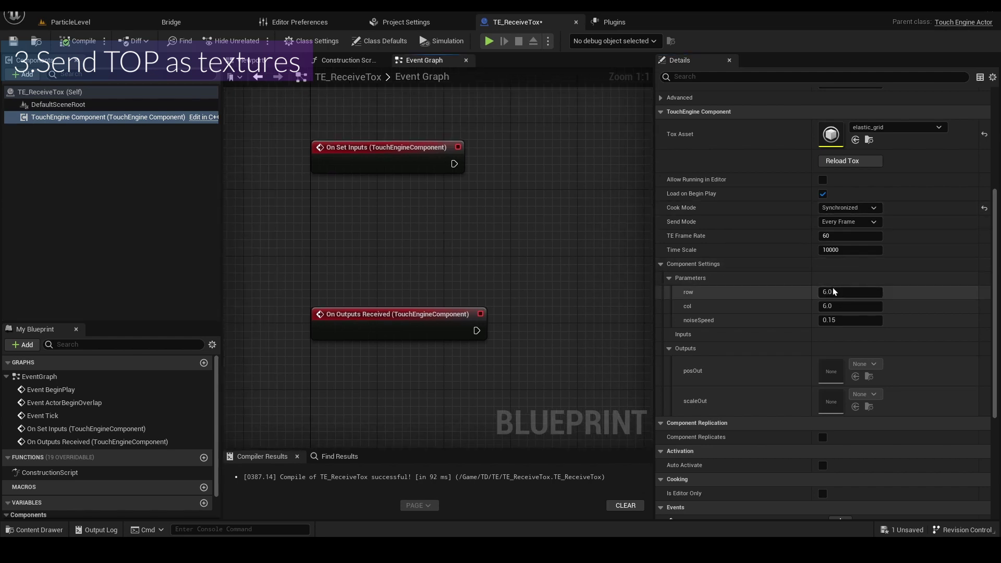
{"action": "right_click_drag", "start_coordinate": [512, 232], "coordinate": [427, 237]}
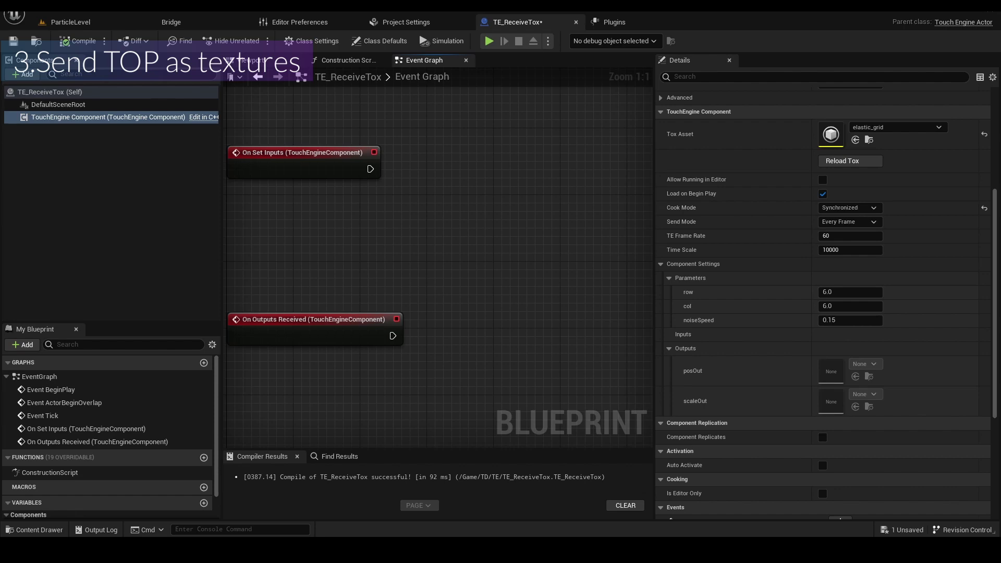
{"action": "left_click_drag", "start_coordinate": [63, 121], "coordinate": [496, 192]}
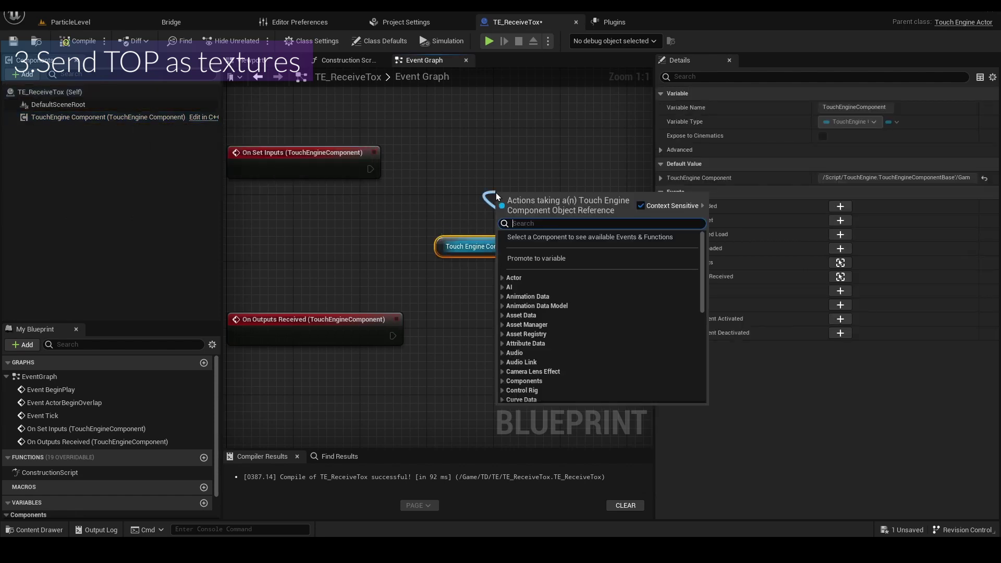
{"action": "type", "text": "set"}
{"action": "type", "text": " touch"}
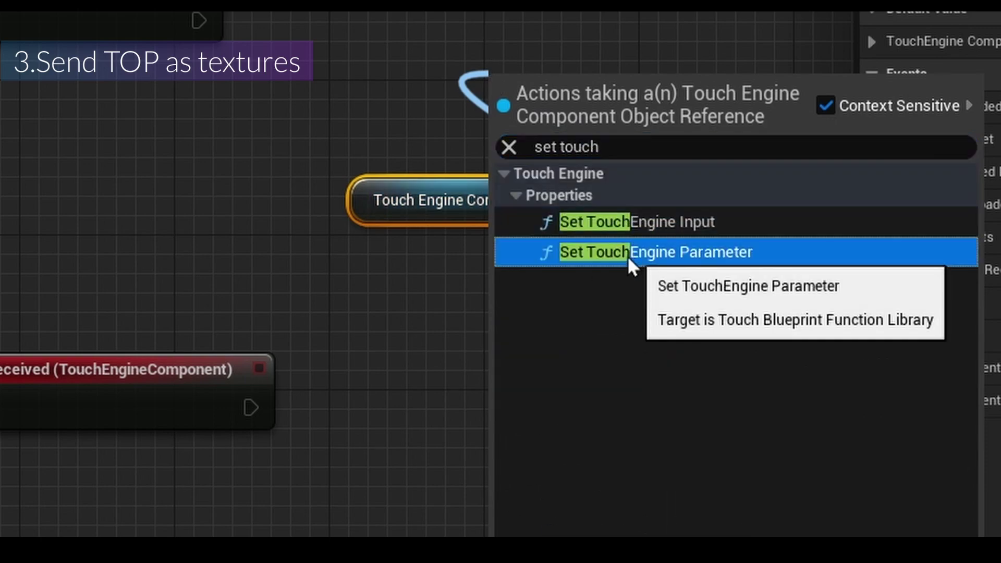
{"action": "left_click", "coordinate": [628, 254]}
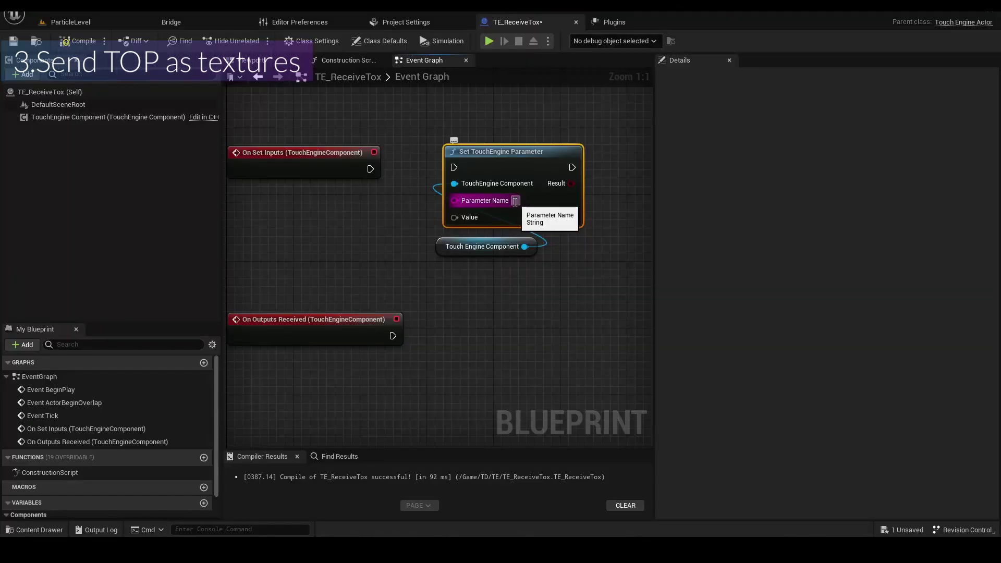
{"action": "left_click", "coordinate": [516, 201]}
{"action": "type", "text": "row"}
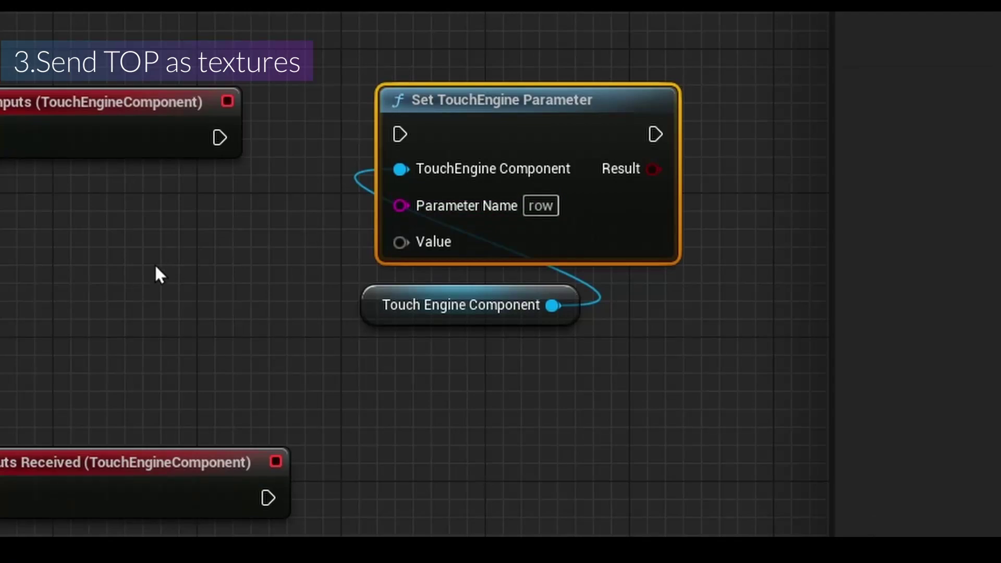
Duplicate the Set TouchEngine Parameter node with its component reference and set the copy's Parameter Name to col.
{"action": "left_click", "coordinate": [341, 228]}
{"action": "left_click", "coordinate": [108, 117]}
{"action": "scroll", "coordinate": [708, 365], "scroll_direction": "down", "scroll_amount": 1}
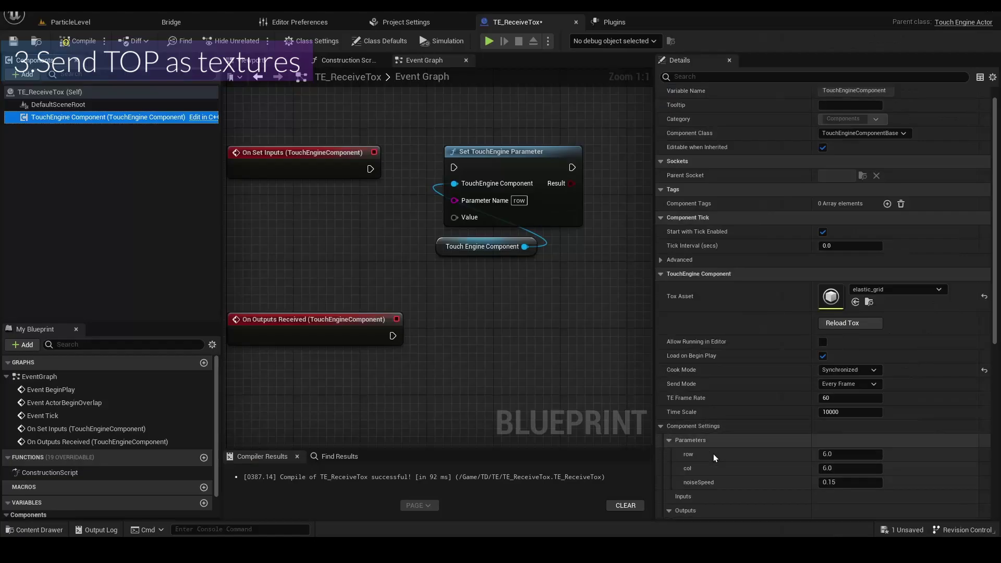
{"action": "scroll", "coordinate": [713, 454], "scroll_direction": "down", "scroll_amount": 2}
{"action": "right_click_drag", "start_coordinate": [576, 294], "coordinate": [512, 292]}
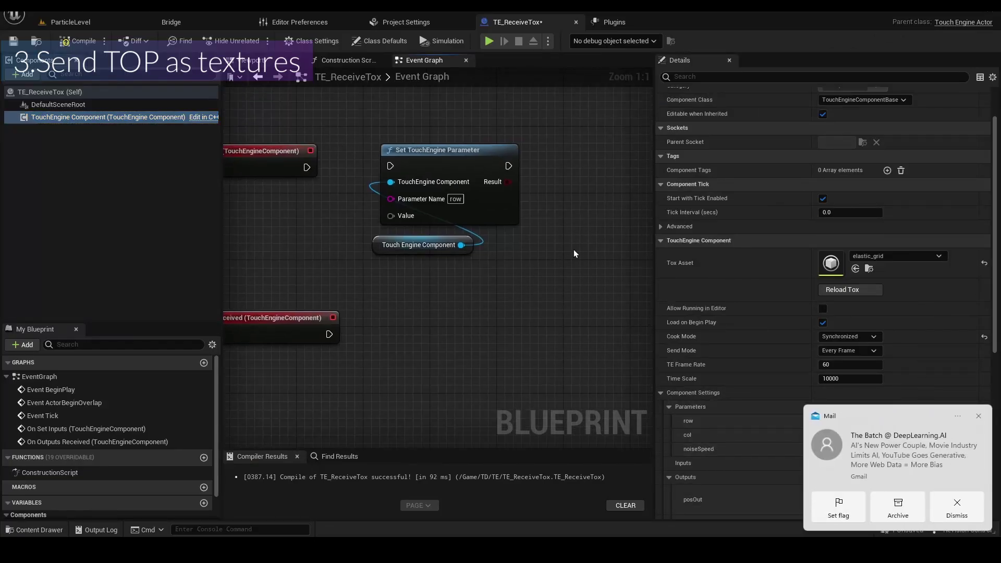
{"action": "left_click_drag", "start_coordinate": [559, 254], "coordinate": [466, 170]}
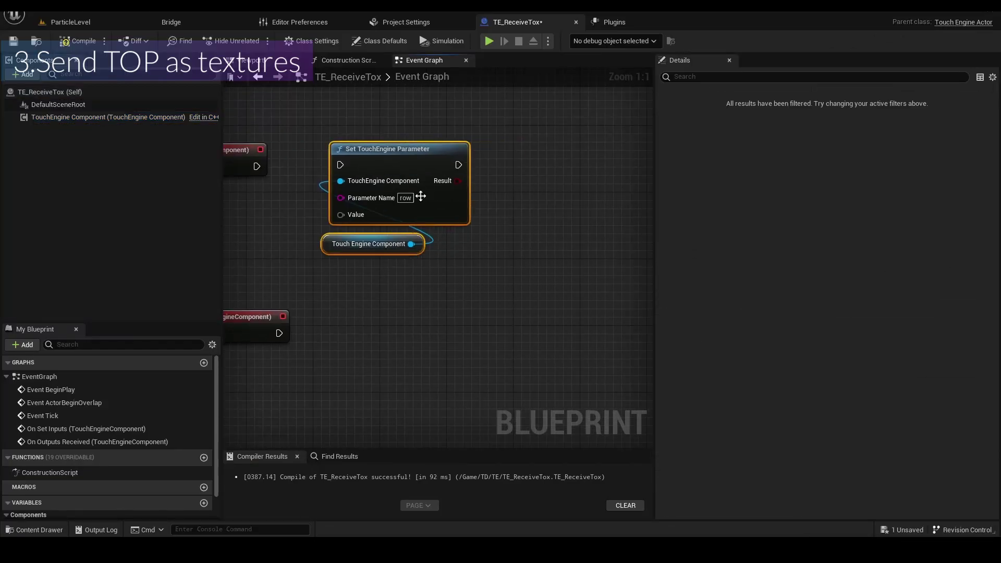
{"action": "right_click_drag", "start_coordinate": [483, 221], "coordinate": [379, 227]}
{"action": "left_click", "coordinate": [474, 221]}
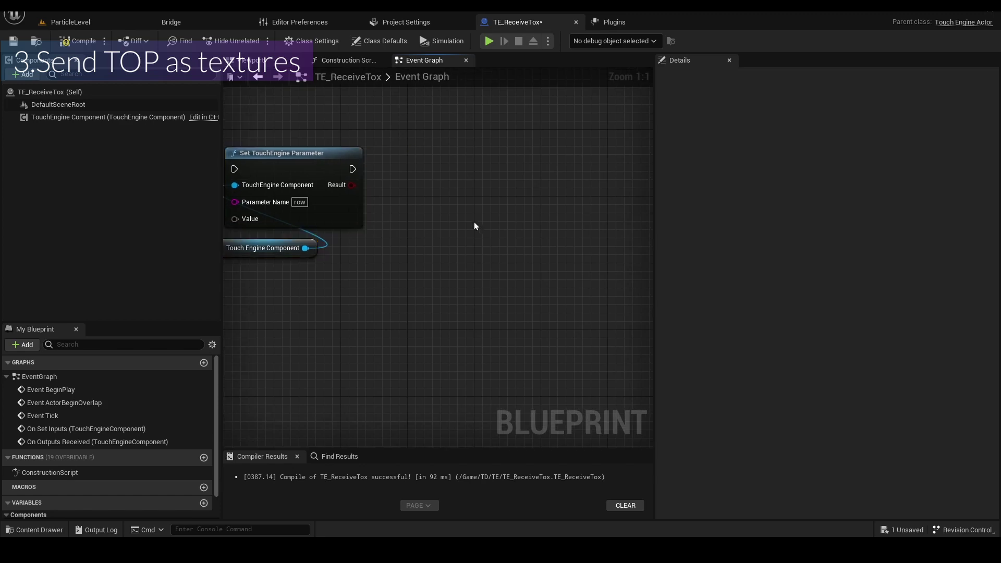
{"action": "key", "text": "ctrl+c"}
{"action": "key", "text": "ctrl+v"}
{"action": "left_click", "coordinate": [548, 227]}
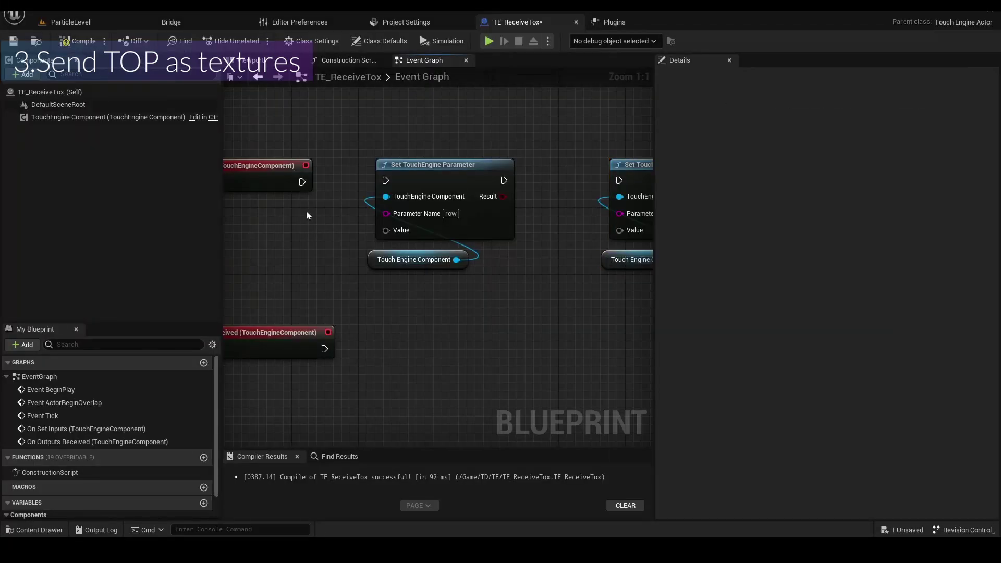
Wire the execution flow from On Set Inputs through the row parameter node to the col parameter node.
{"action": "left_click_drag", "start_coordinate": [302, 182], "coordinate": [386, 181]}
{"action": "right_click_drag", "start_coordinate": [494, 155], "coordinate": [426, 152]}
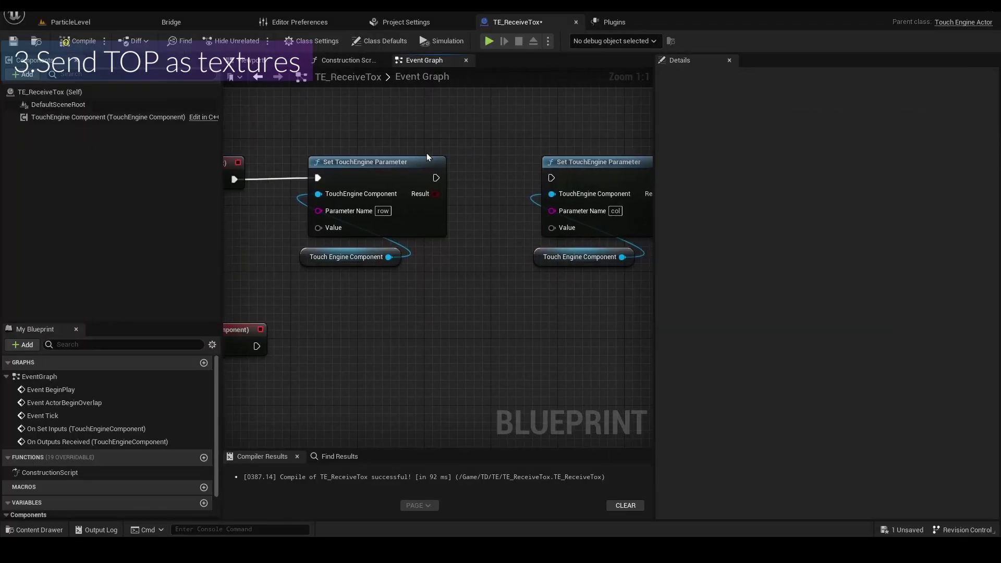
{"action": "left_click_drag", "start_coordinate": [437, 178], "coordinate": [551, 179]}
Create a new blueprint variable named NumX and set its type to Float.
{"action": "scroll", "coordinate": [193, 476], "scroll_direction": "down", "scroll_amount": 2}
{"action": "left_click", "coordinate": [203, 478]}
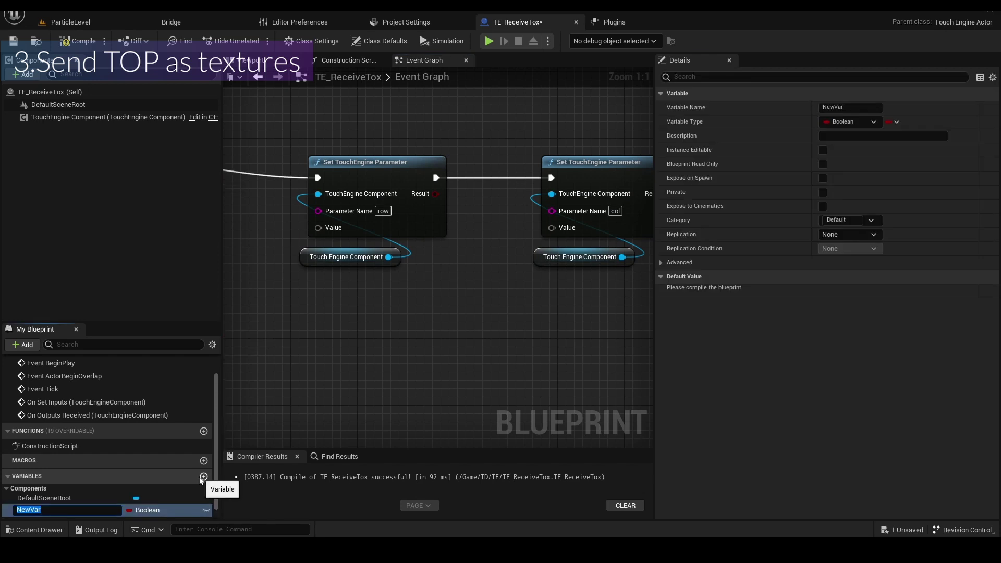
{"action": "type", "text": "Nu"}
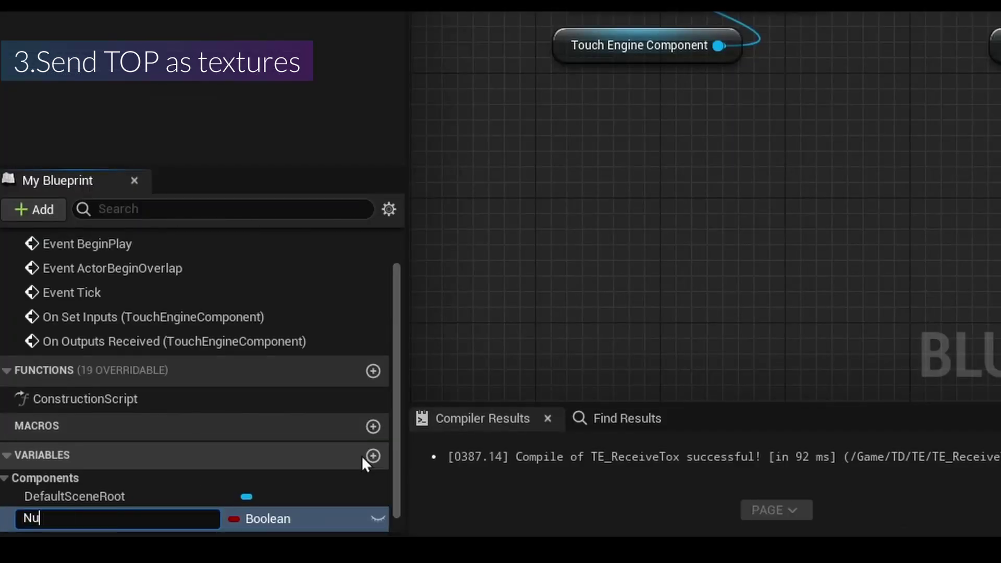
{"action": "type", "text": "mX"}
{"action": "key", "text": "Return"}
{"action": "left_click", "coordinate": [267, 518]}
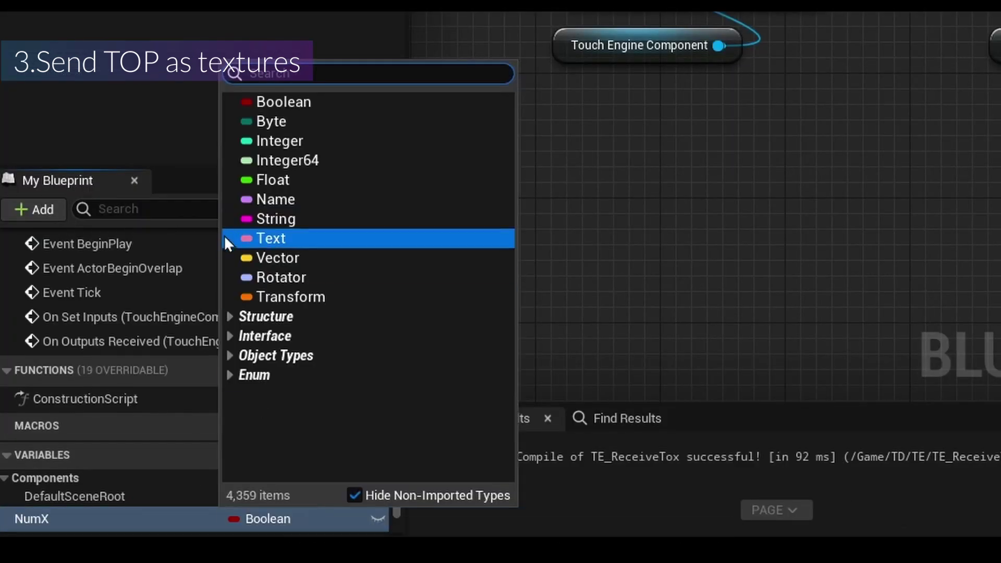
{"action": "left_click", "coordinate": [248, 144]}
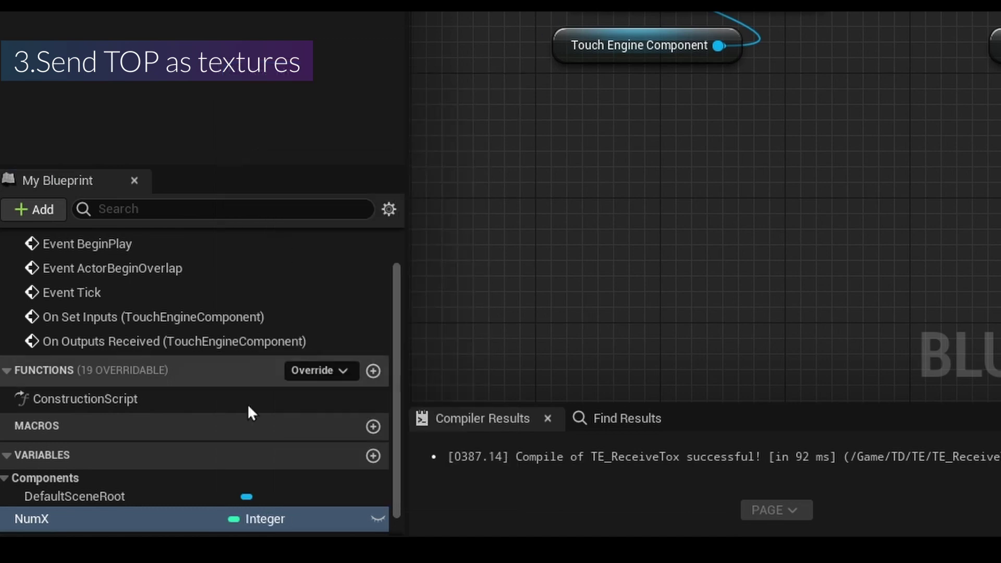
{"action": "left_click", "coordinate": [267, 522]}
{"action": "left_click", "coordinate": [250, 180]}
Duplicate NumX as a second Float variable named NumY and make both variables instance editable.
{"action": "scroll", "coordinate": [132, 498], "scroll_direction": "down", "scroll_amount": 1}
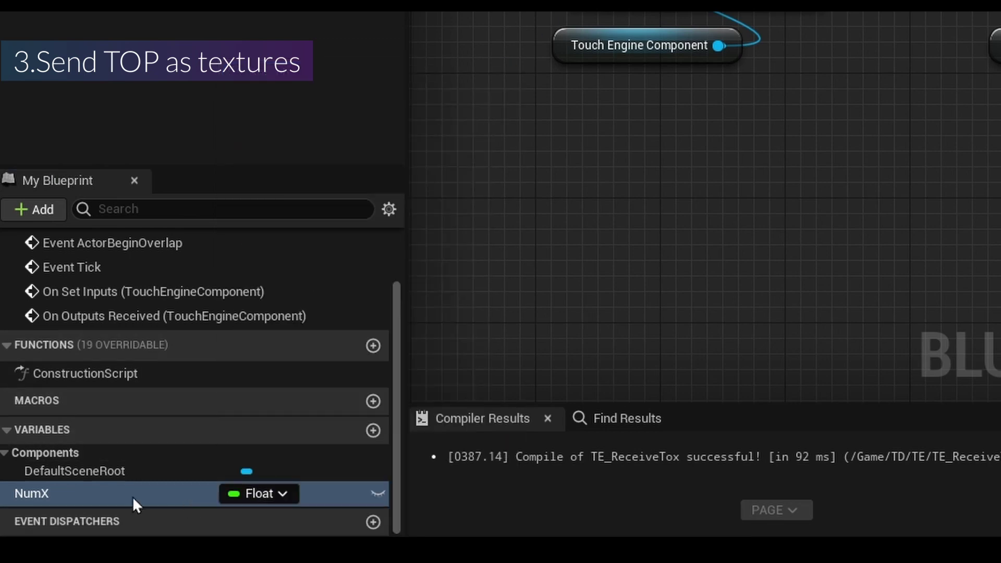
{"action": "key", "text": "ctrl+w"}
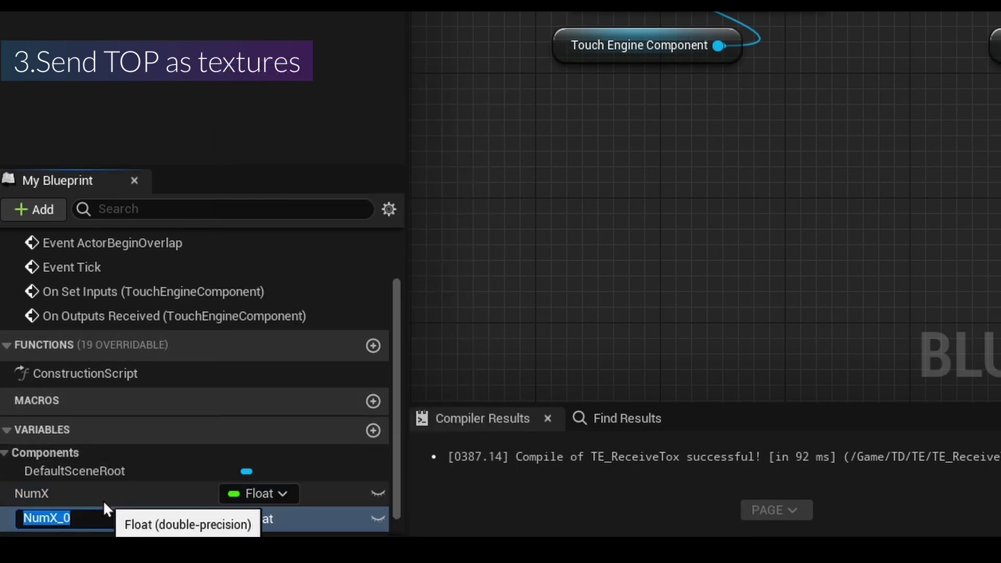
{"action": "type", "text": "Y"}
{"action": "key", "text": "Return"}
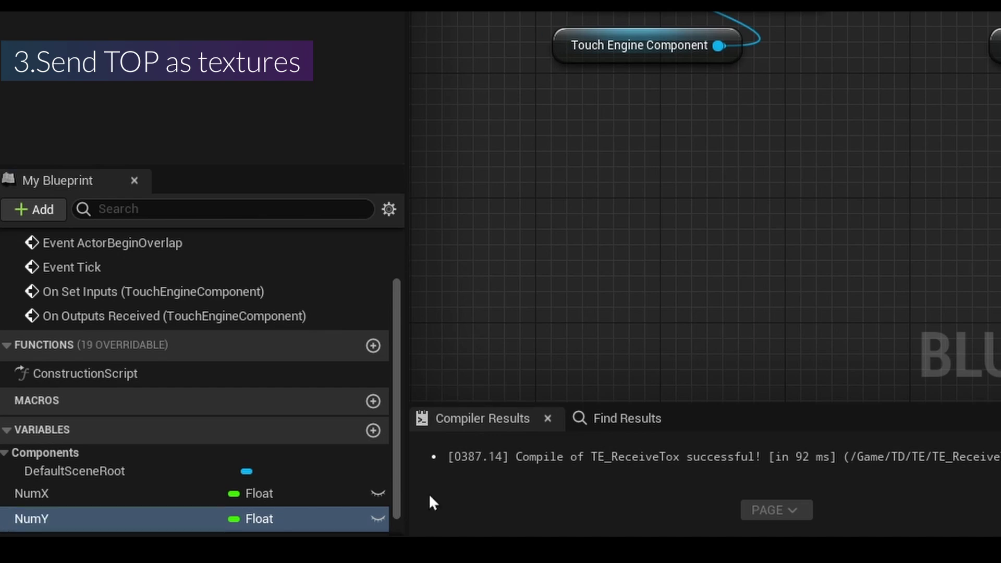
{"action": "left_click", "coordinate": [375, 494]}
{"action": "left_click", "coordinate": [380, 518]}
Connect NumX to the row parameter node's Value and NumY to the col node's Value, placing each getter below its node.
{"action": "left_click_drag", "start_coordinate": [57, 496], "coordinate": [330, 227]}
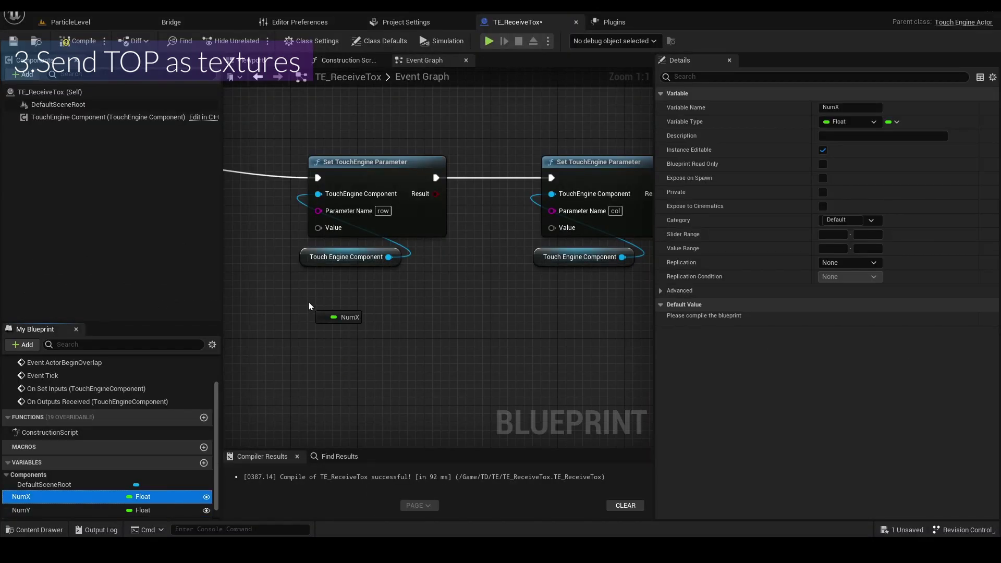
{"action": "left_click", "coordinate": [328, 319]}
{"action": "left_click_drag", "start_coordinate": [336, 306], "coordinate": [344, 282]}
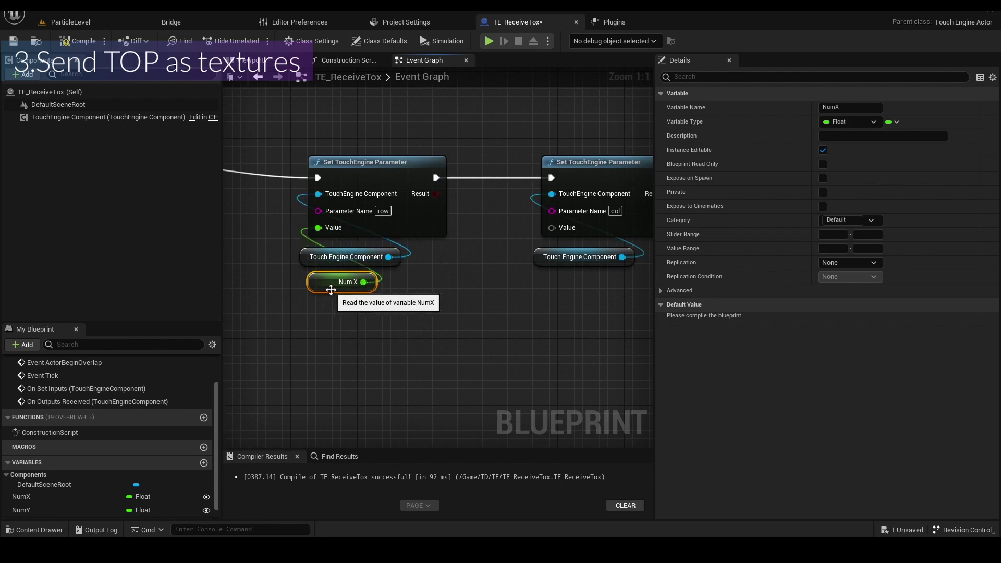
{"action": "left_click_drag", "start_coordinate": [21, 510], "coordinate": [570, 229]}
{"action": "left_click", "coordinate": [556, 292]}
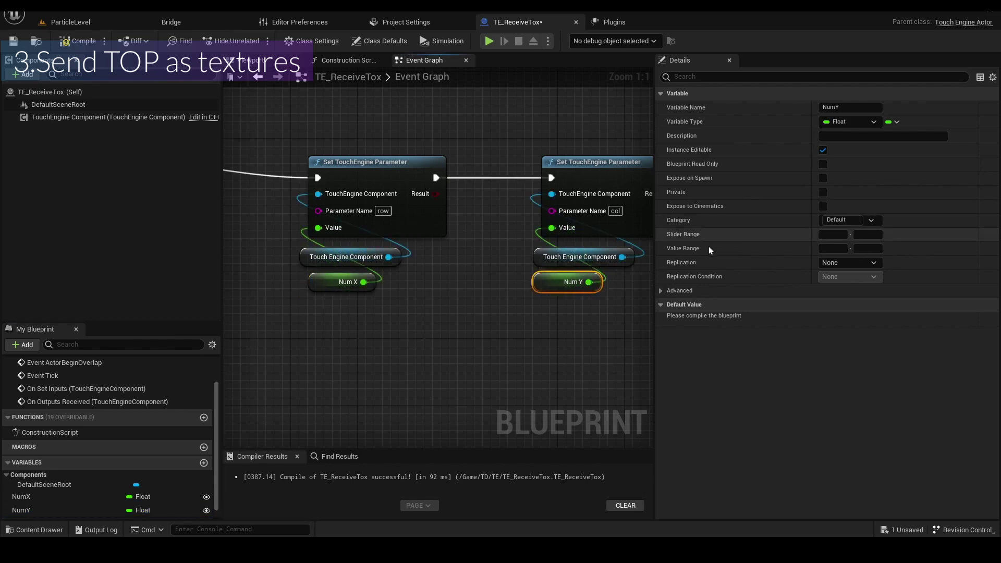
Tidy the placement of the parameter nodes in the event graph and select the On Outputs Received event.
{"action": "key", "text": "ctrl+a"}
{"action": "left_click_drag", "start_coordinate": [380, 165], "coordinate": [380, 156]}
{"action": "scroll", "coordinate": [379, 156], "scroll_direction": "down", "scroll_amount": 3}
{"action": "left_click", "coordinate": [328, 294]}
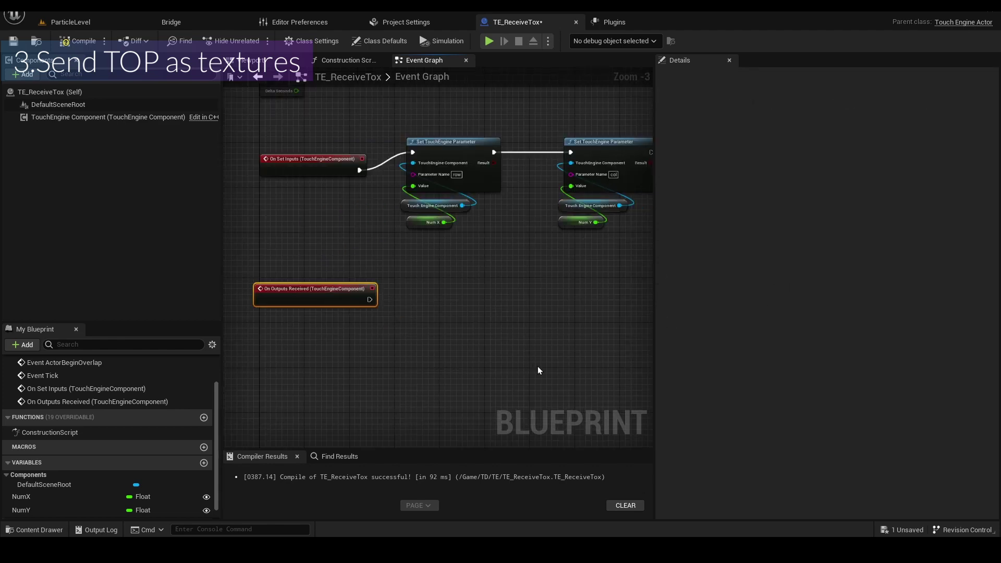
Review the TouchEngine Component's outputs, place its getter below On Outputs Received and add a Get TouchEngine Output node from it.
{"action": "left_click", "coordinate": [105, 117]}
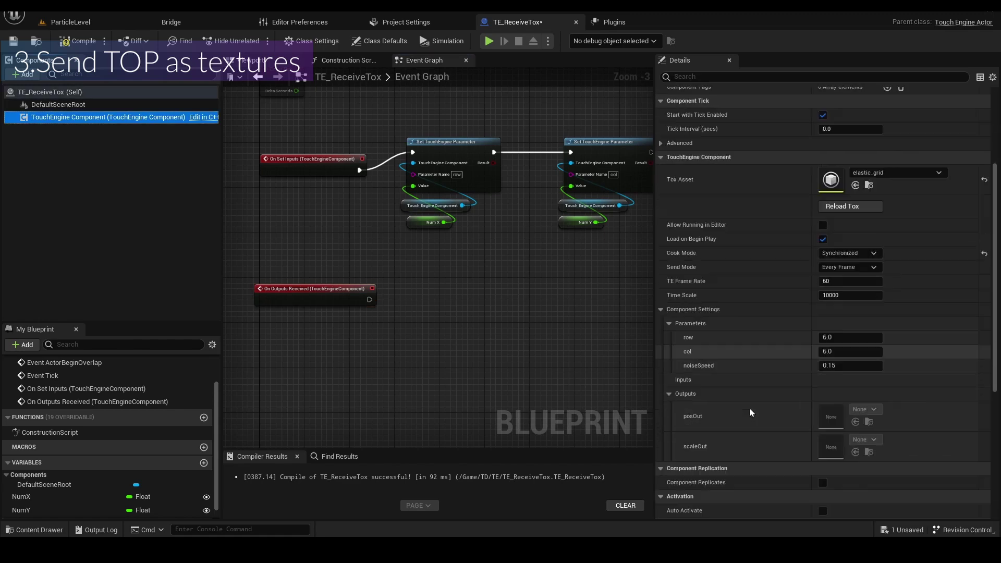
{"action": "scroll", "coordinate": [750, 406], "scroll_direction": "down", "scroll_amount": 2}
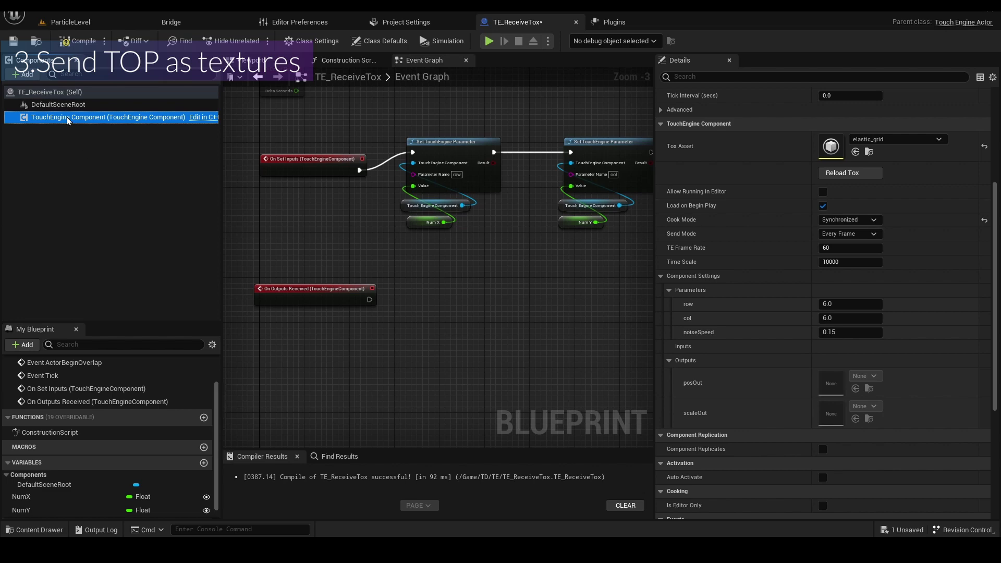
{"action": "left_click_drag", "start_coordinate": [67, 117], "coordinate": [458, 308]}
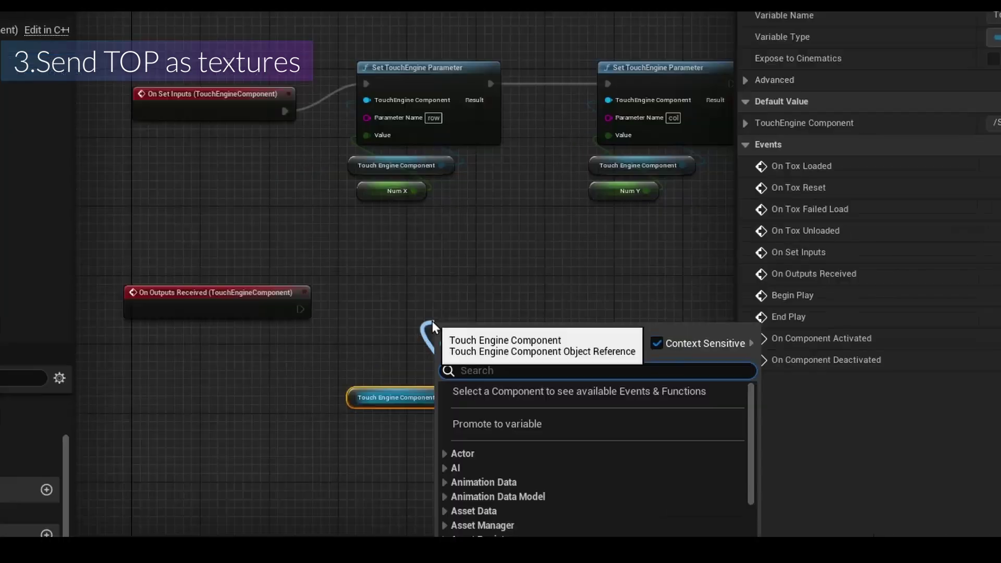
{"action": "type", "text": "get touch"}
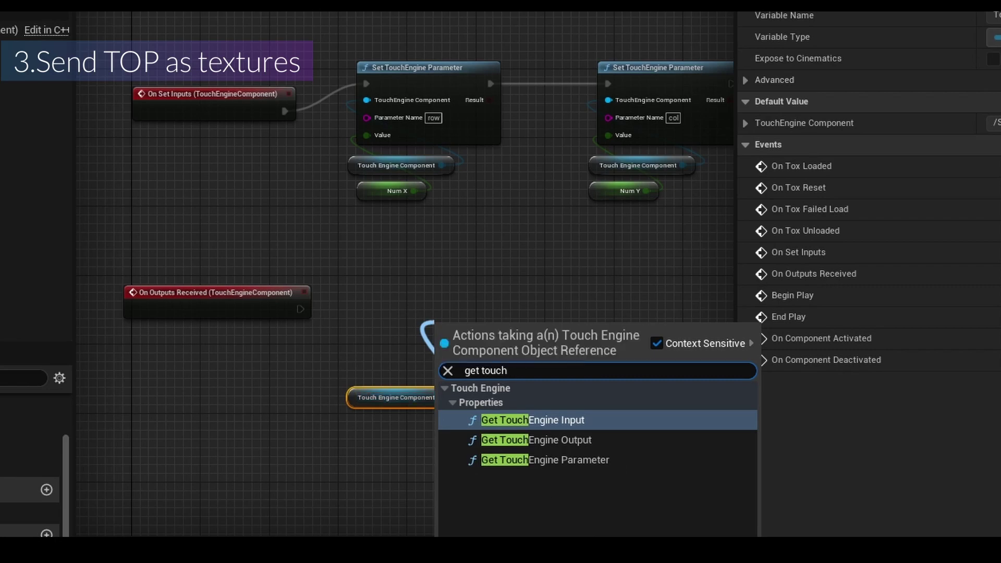
{"action": "left_click", "coordinate": [559, 441]}
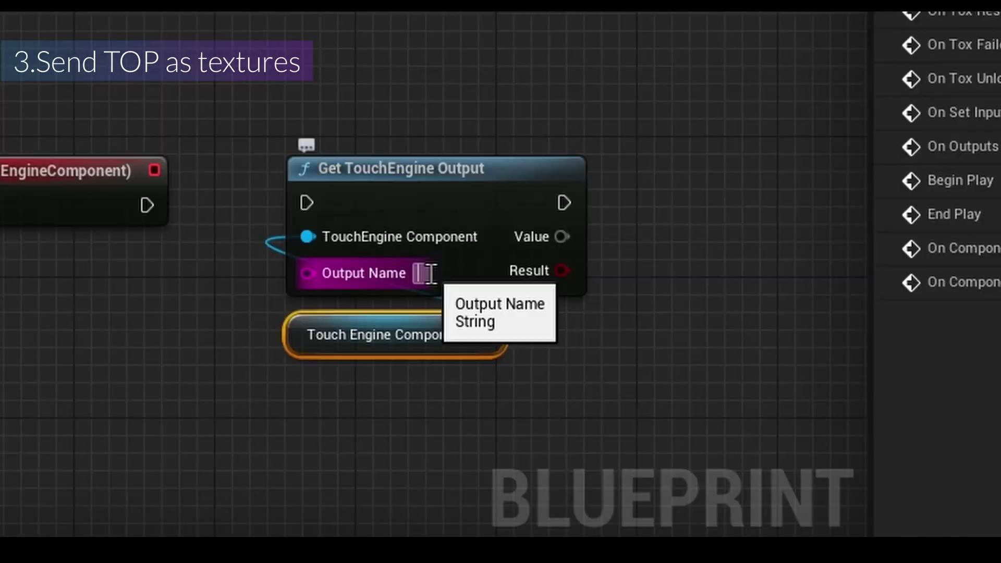
Set the Get TouchEngine Output node's Output Name to posOut and check the component's output names.
{"action": "left_click", "coordinate": [460, 321]}
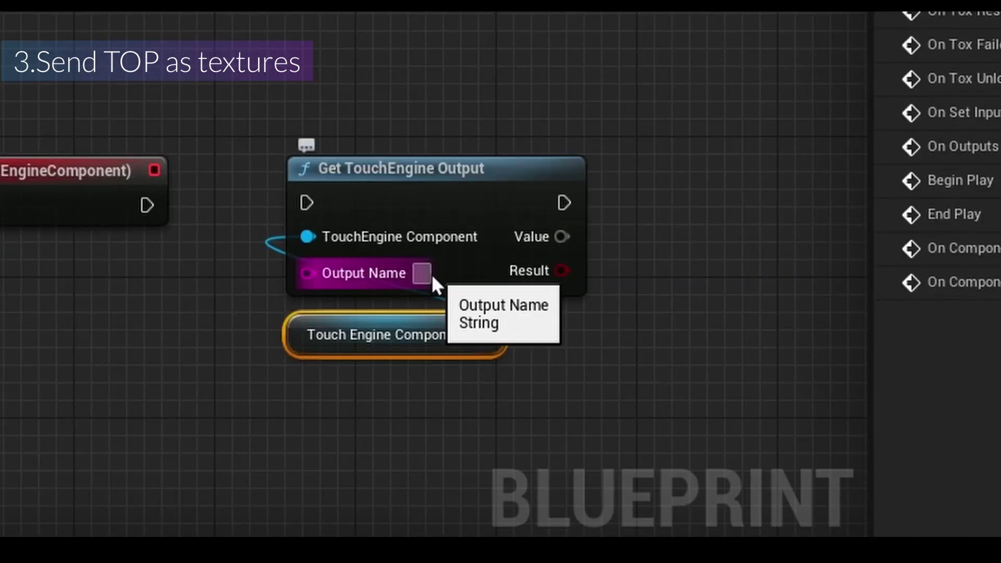
{"action": "type", "text": "posOut"}
{"action": "left_click", "coordinate": [108, 117]}
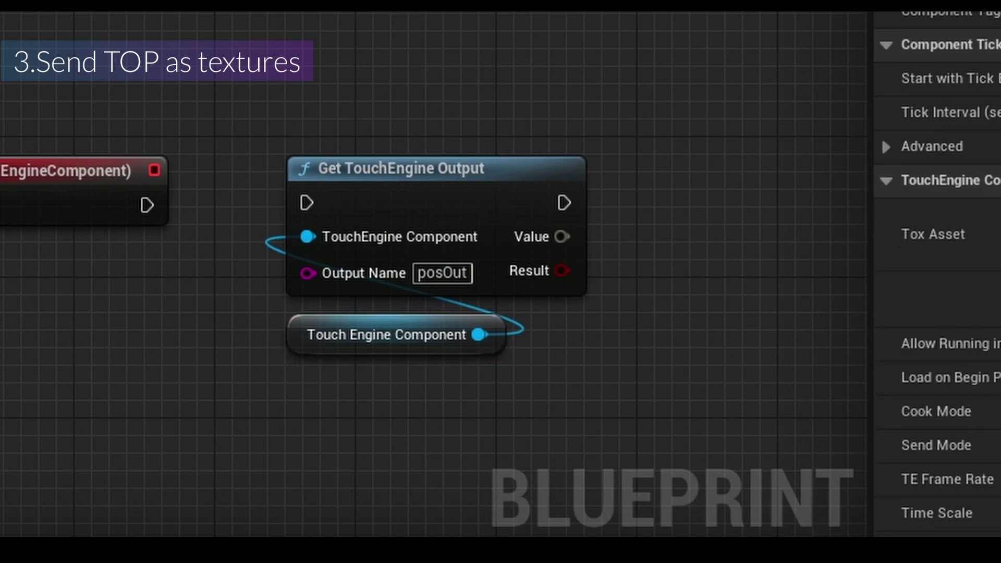
{"action": "scroll", "coordinate": [964, 417], "scroll_direction": "down", "scroll_amount": 9}
Add an Is Valid macro node after Get TouchEngine Output, connecting its Exec and feeding Value into Input Object.
{"action": "right_click_drag", "start_coordinate": [704, 287], "coordinate": [480, 208]}
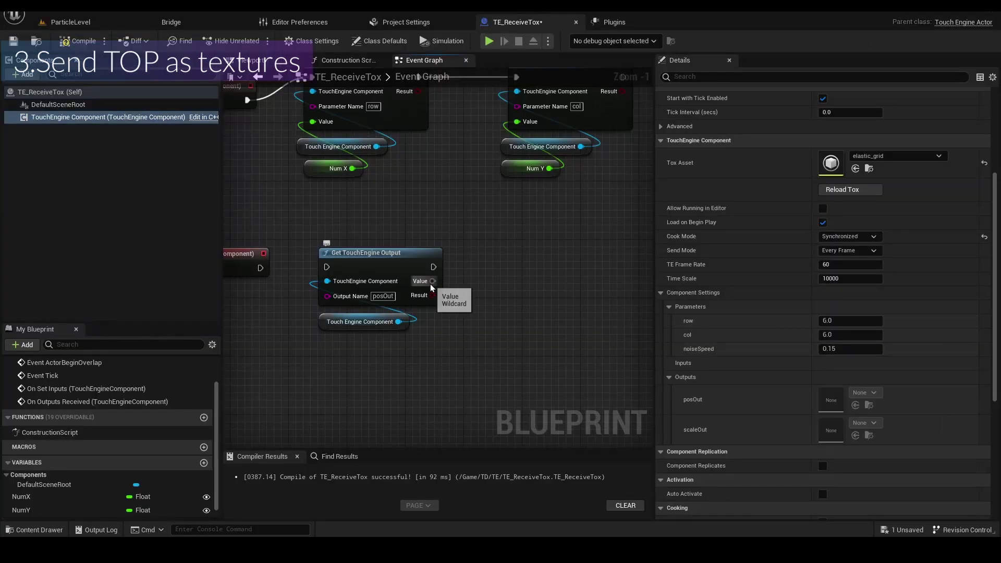
{"action": "left_click_drag", "start_coordinate": [432, 281], "coordinate": [461, 294]}
{"action": "type", "text": "is valid"}
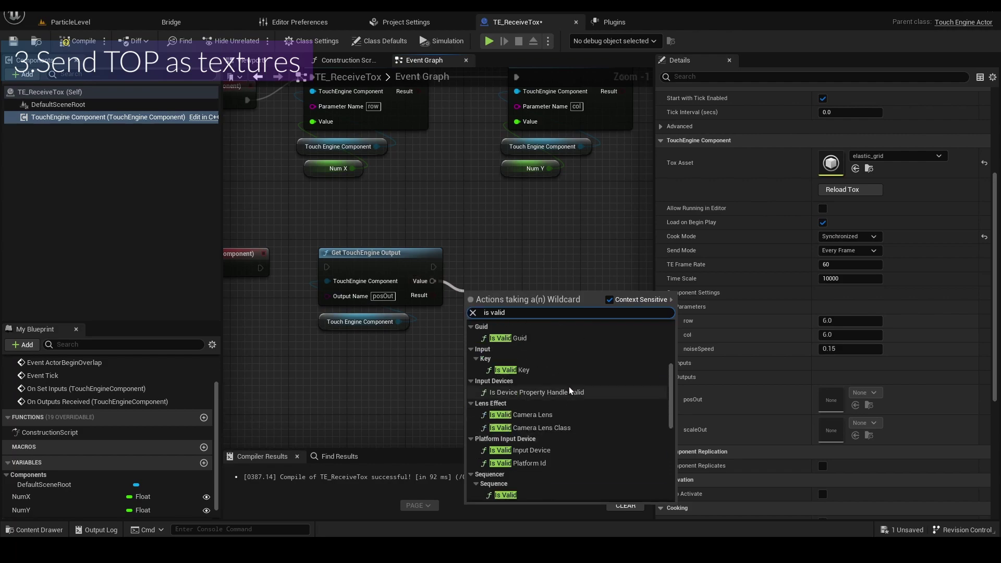
{"action": "scroll", "coordinate": [568, 381], "scroll_direction": "down", "scroll_amount": 10}
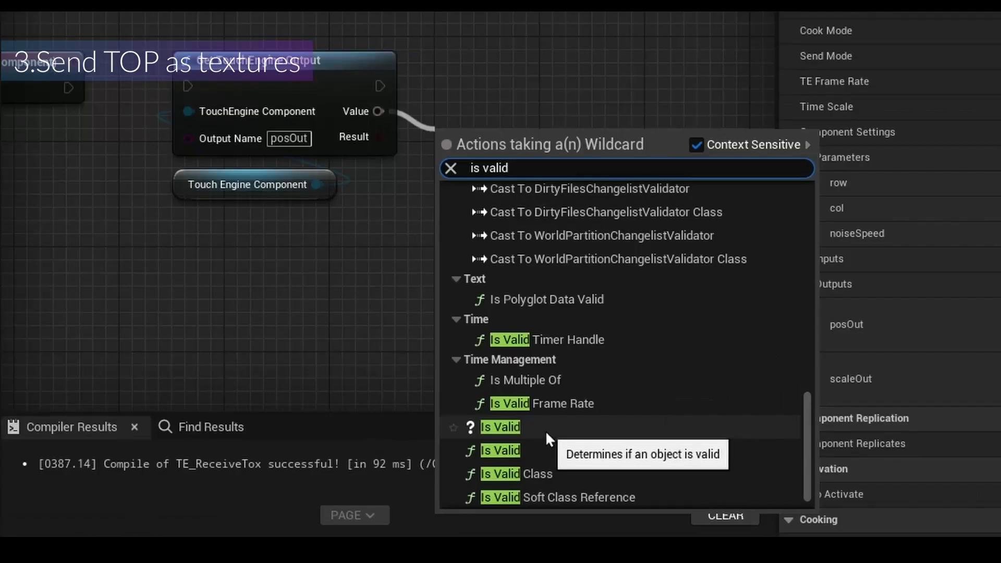
{"action": "left_click", "coordinate": [499, 456]}
{"action": "left_click_drag", "start_coordinate": [283, 242], "coordinate": [388, 243]}
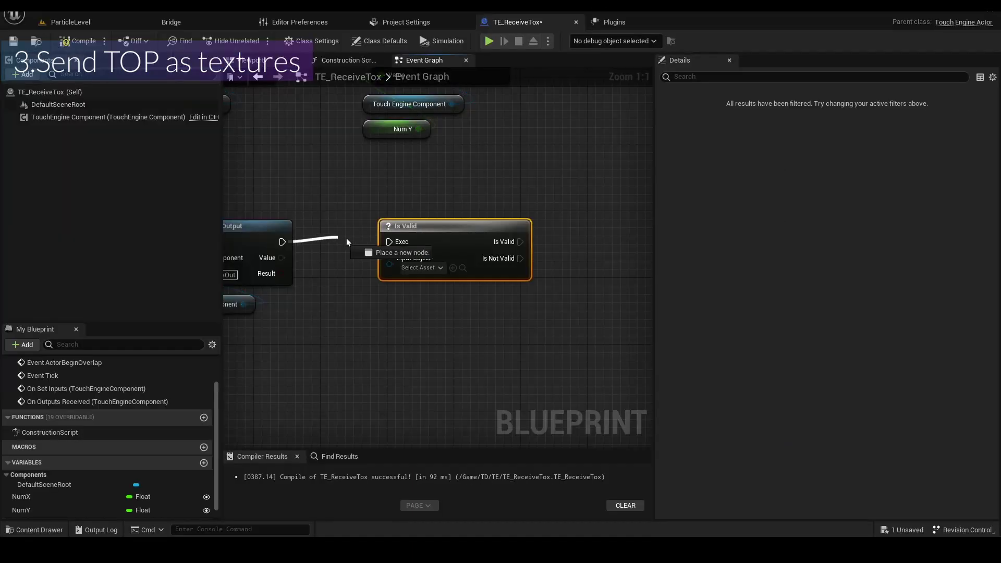
{"action": "left_click_drag", "start_coordinate": [284, 257], "coordinate": [389, 265]}
{"action": "right_click_drag", "start_coordinate": [401, 276], "coordinate": [383, 260]}
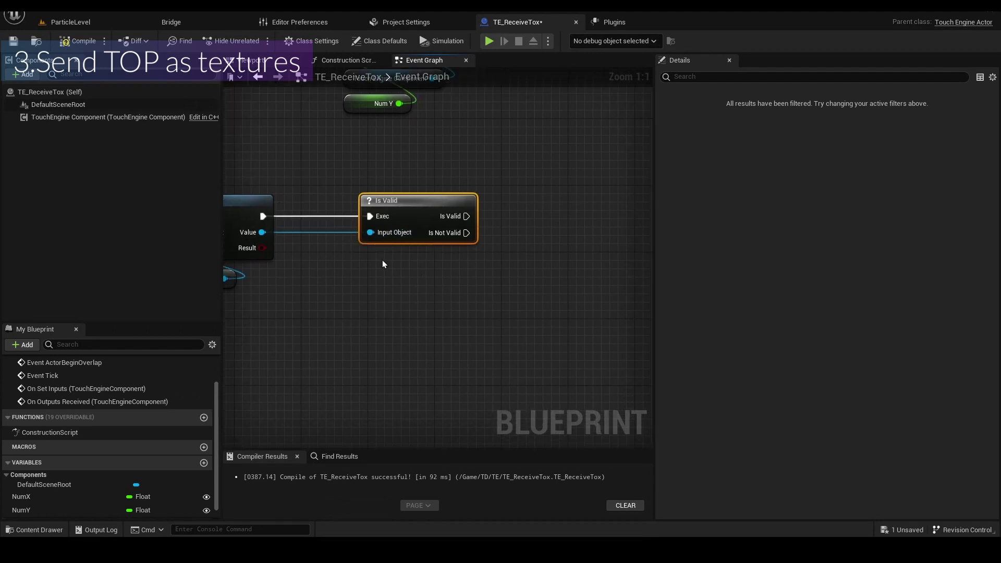
Insert a reroute point on the Value wire, lower it beneath the nodes and add a Cast To Texture2D node from it.
{"action": "double_click", "coordinate": [306, 232]}
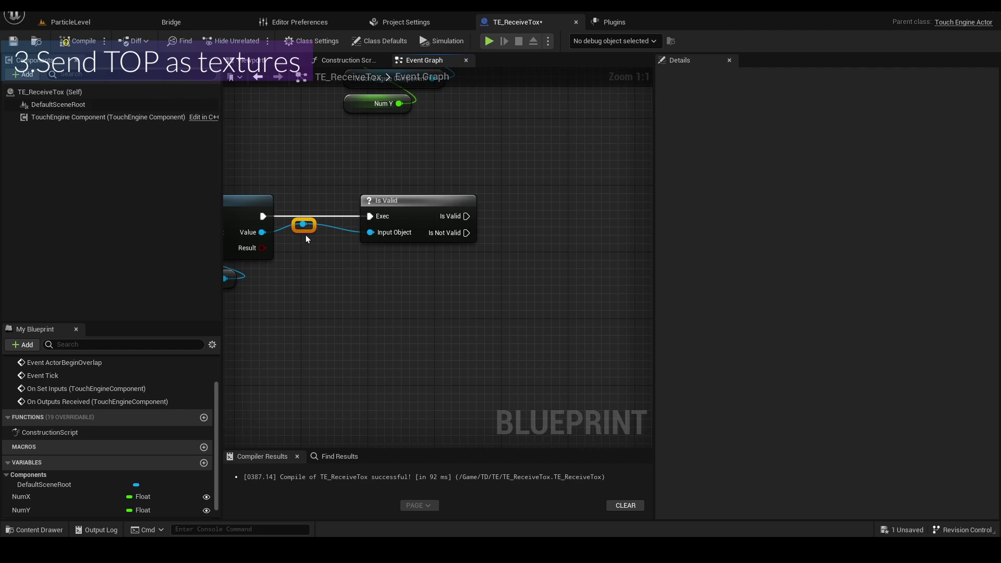
{"action": "left_click_drag", "start_coordinate": [304, 233], "coordinate": [303, 274]}
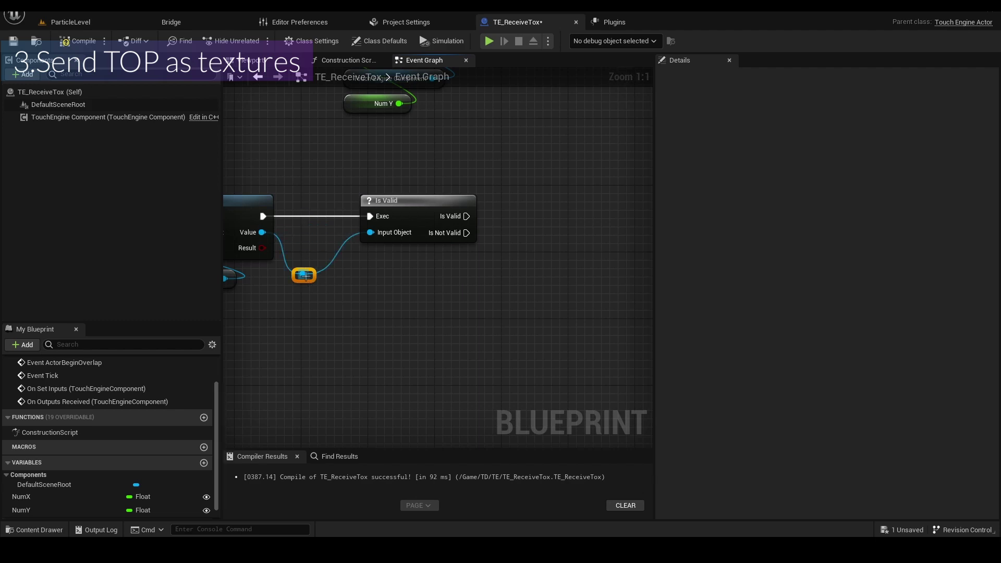
{"action": "left_click_drag", "start_coordinate": [307, 275], "coordinate": [534, 280]}
{"action": "type", "text": "cast to tex"}
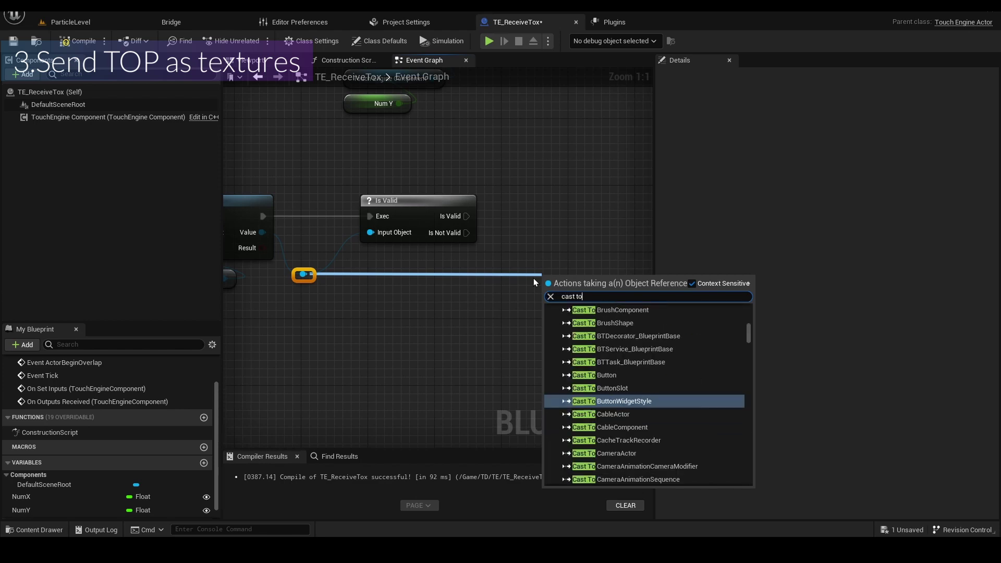
{"action": "type", "text": "ture"}
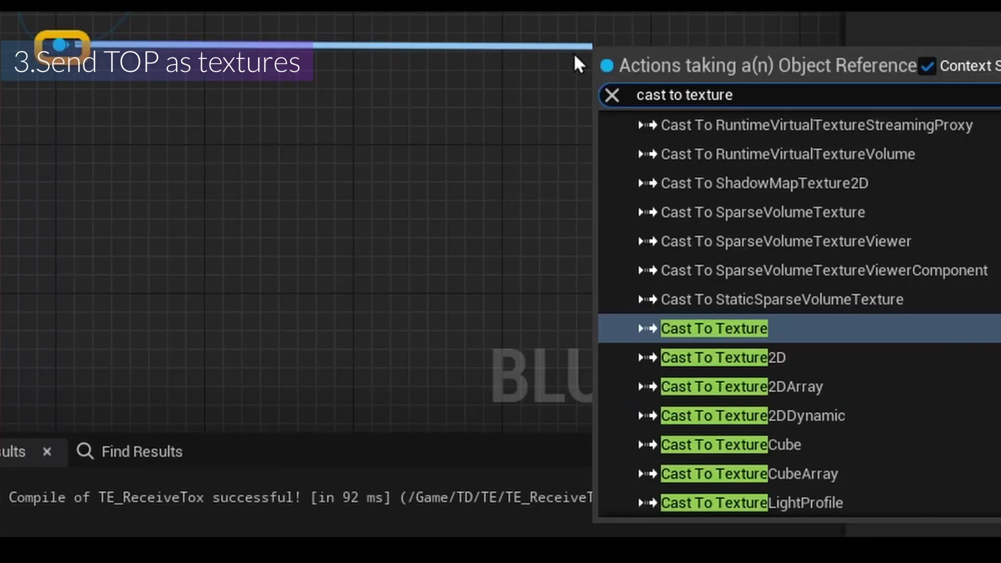
{"action": "left_click", "coordinate": [594, 415]}
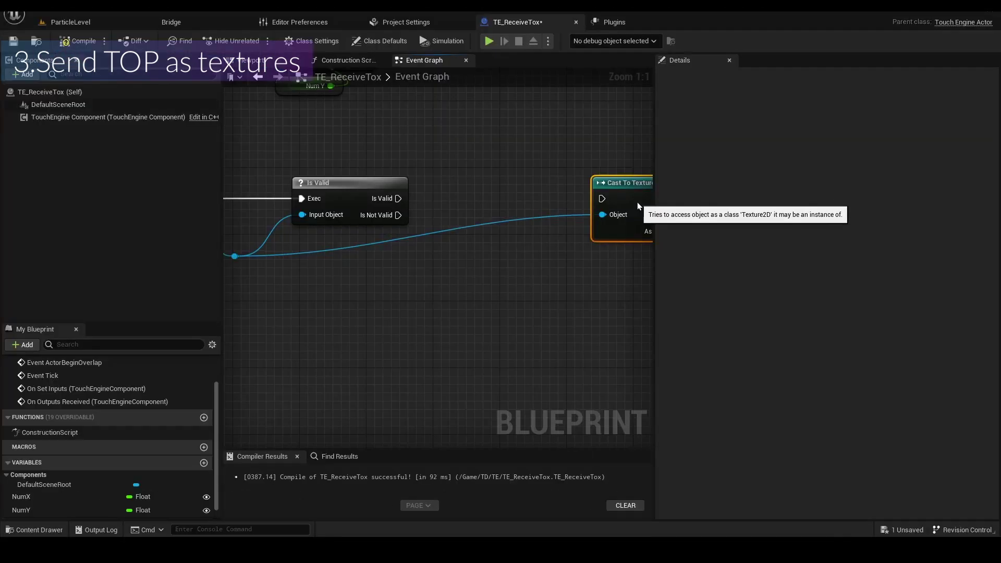
Add a Branch node conditioned on the output node's Result, between Is Valid and the Texture2D cast.
{"action": "right_click_drag", "start_coordinate": [433, 297], "coordinate": [557, 282]}
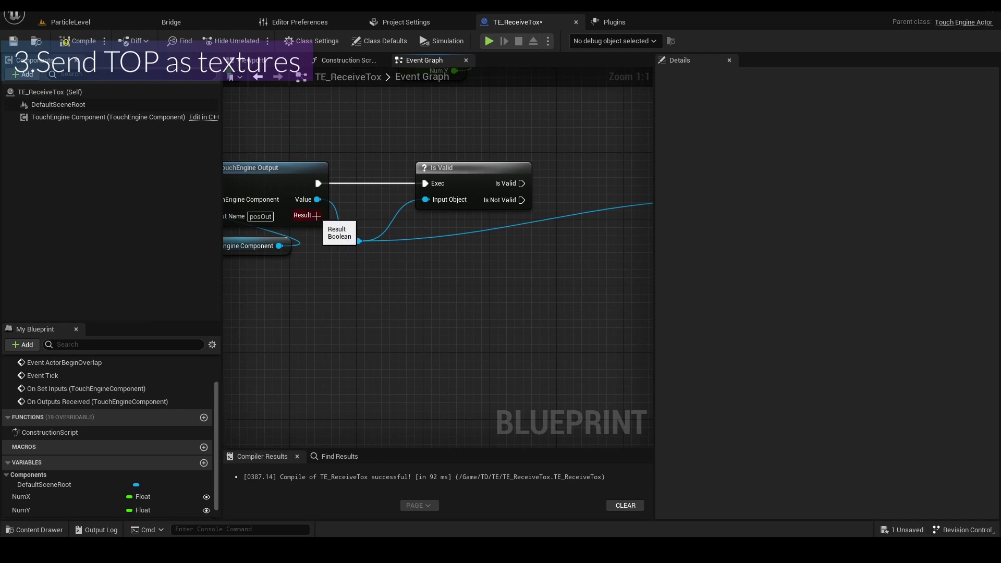
{"action": "left_click_drag", "start_coordinate": [316, 215], "coordinate": [496, 258]}
{"action": "type", "text": "bra"}
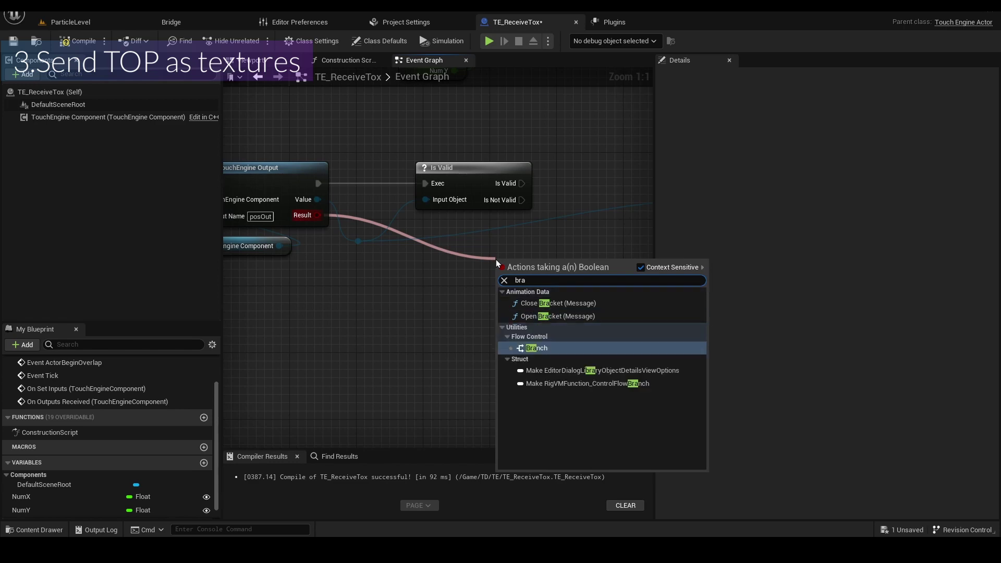
{"action": "key", "text": "Return"}
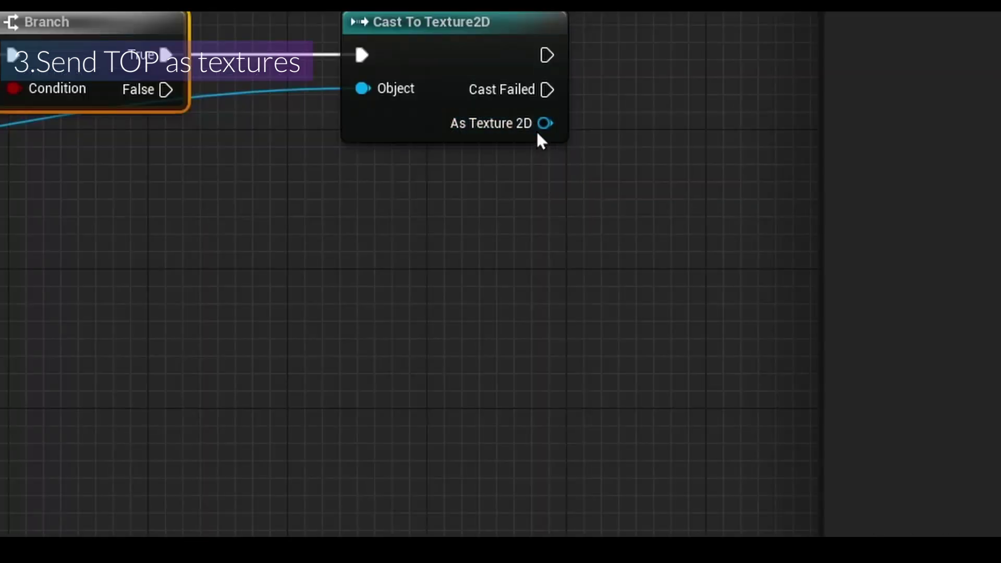
Promote the cast's As Texture 2D output to a variable named PosTex2D and line its SET node up with the cast.
{"action": "right_click", "coordinate": [537, 131]}
{"action": "left_click", "coordinate": [601, 180]}
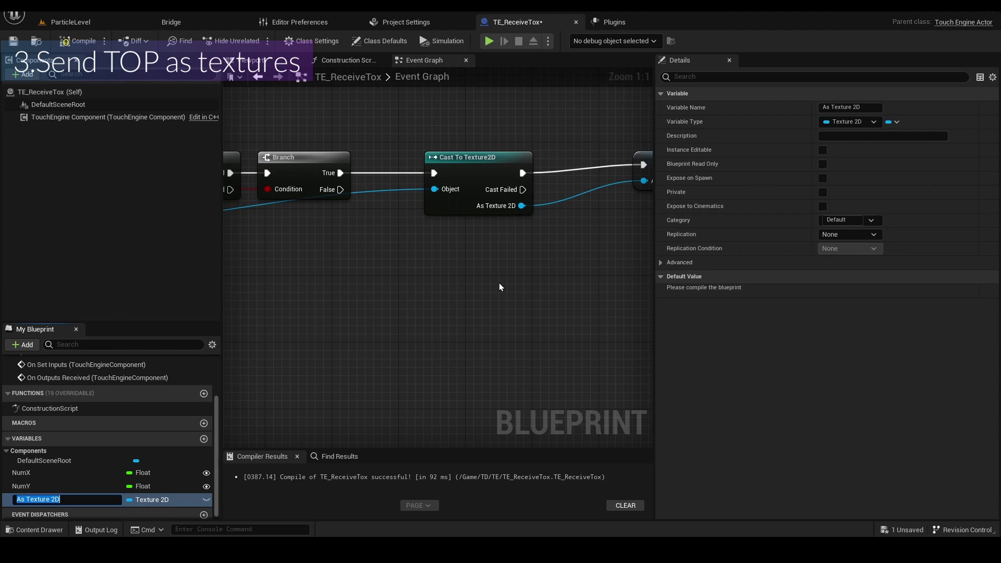
{"action": "type", "text": "P"}
{"action": "type", "text": "osT"}
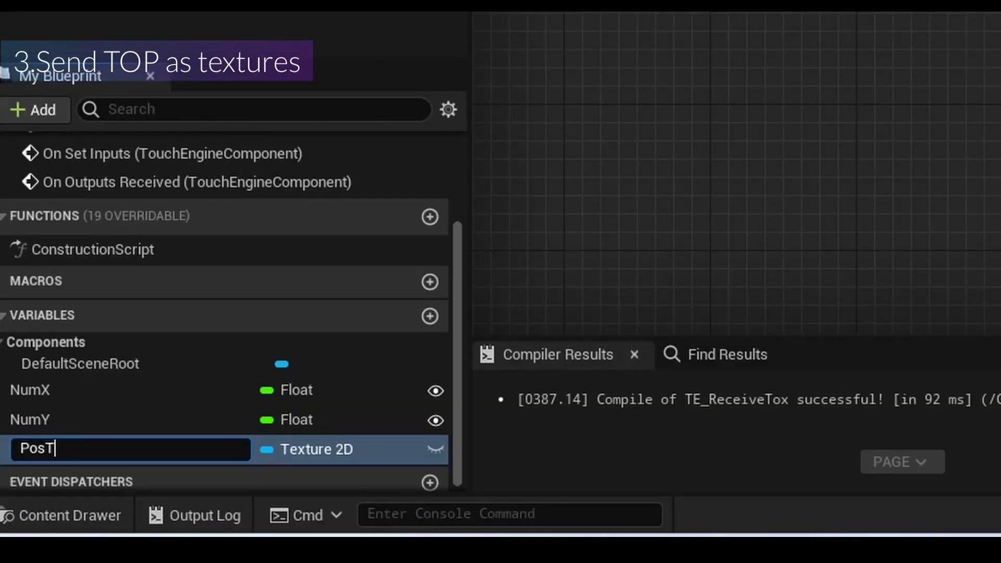
{"action": "type", "text": "ex2D"}
{"action": "key", "text": "Return"}
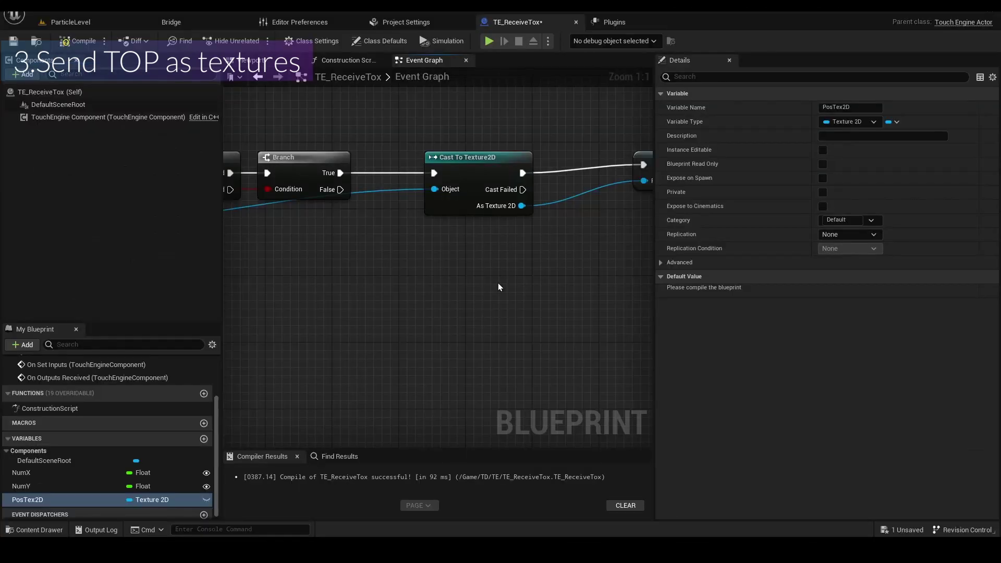
{"action": "right_click_drag", "start_coordinate": [626, 177], "coordinate": [541, 174]}
{"action": "left_click", "coordinate": [599, 170]}
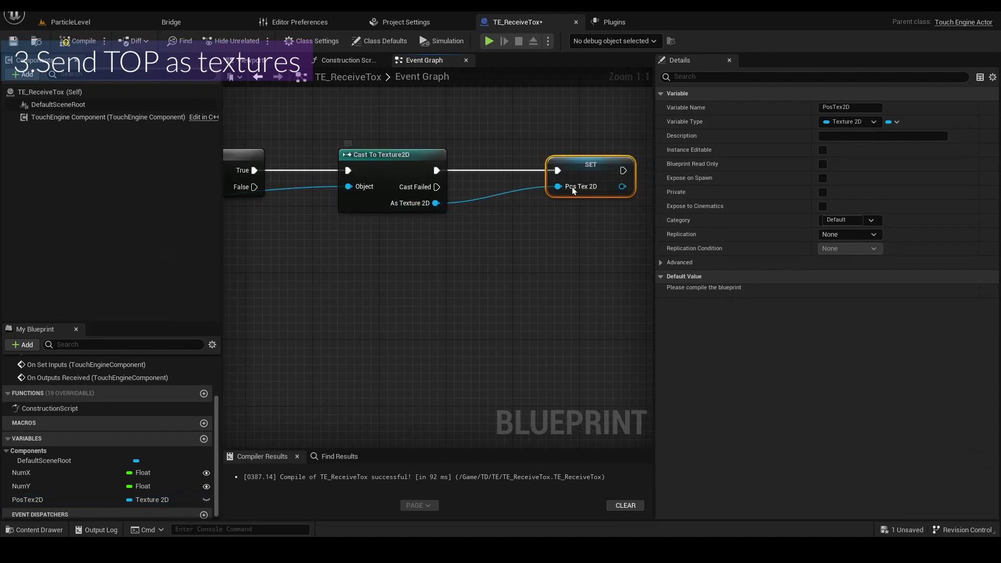
Duplicate the posOut node chain below the original and delete the copied SET node.
{"action": "scroll", "coordinate": [567, 212], "scroll_direction": "down", "scroll_amount": 5}
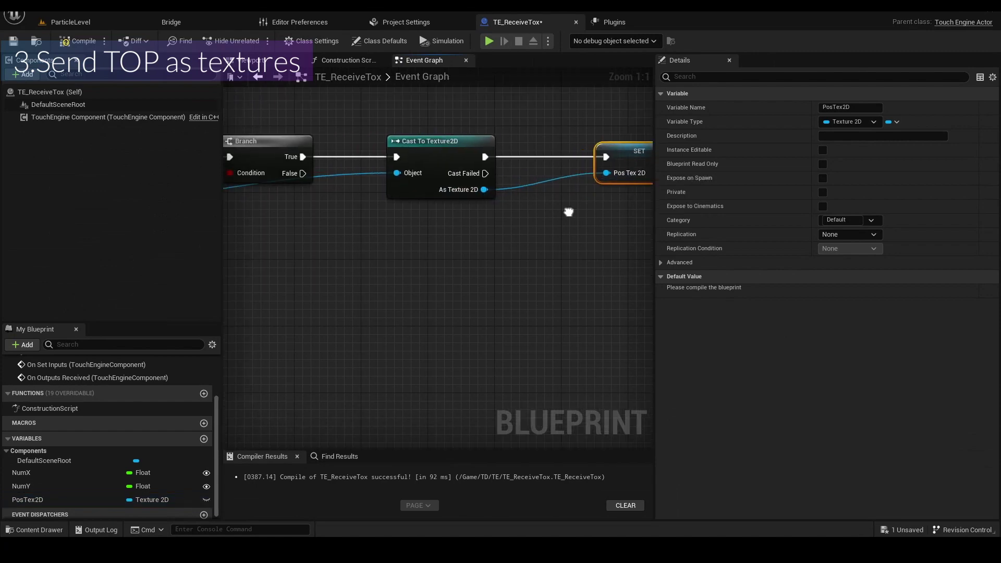
{"action": "right_click_drag", "start_coordinate": [335, 196], "coordinate": [226, 180]}
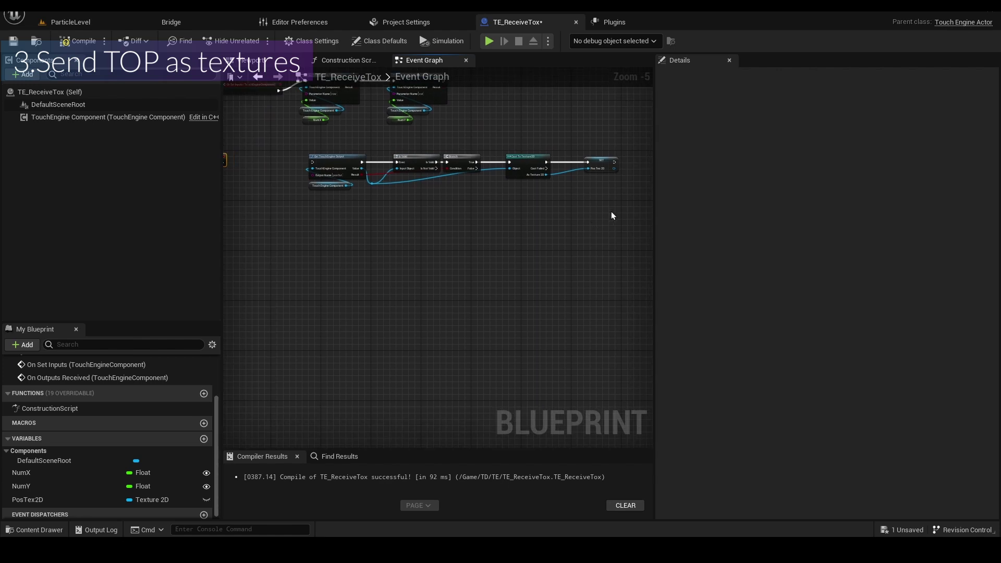
{"action": "left_click_drag", "start_coordinate": [614, 212], "coordinate": [341, 146]}
{"action": "key", "text": "ctrl+c"}
{"action": "key", "text": "ctrl+v"}
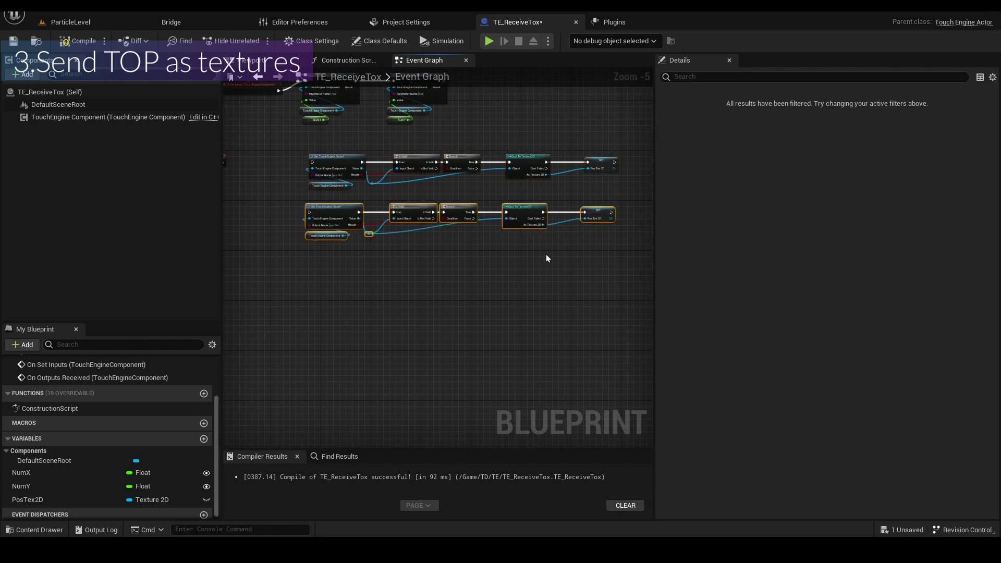
{"action": "scroll", "coordinate": [546, 254], "scroll_direction": "up", "scroll_amount": 3}
{"action": "left_click", "coordinate": [592, 215]}
{"action": "key", "text": "Delete"}
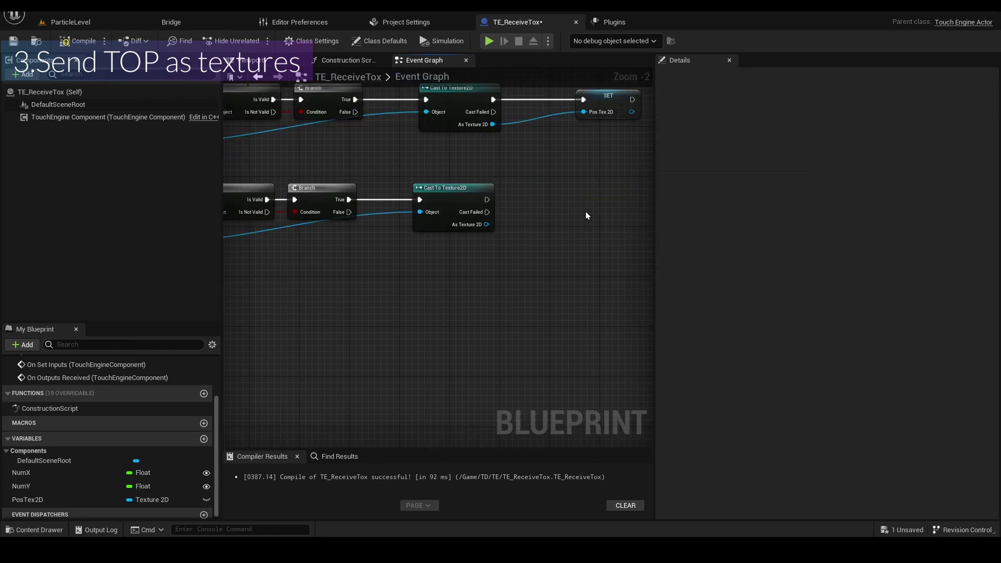
Promote the duplicated cast's As Texture 2D output to a variable named ScaleTex2D.
{"action": "right_click", "coordinate": [486, 224]}
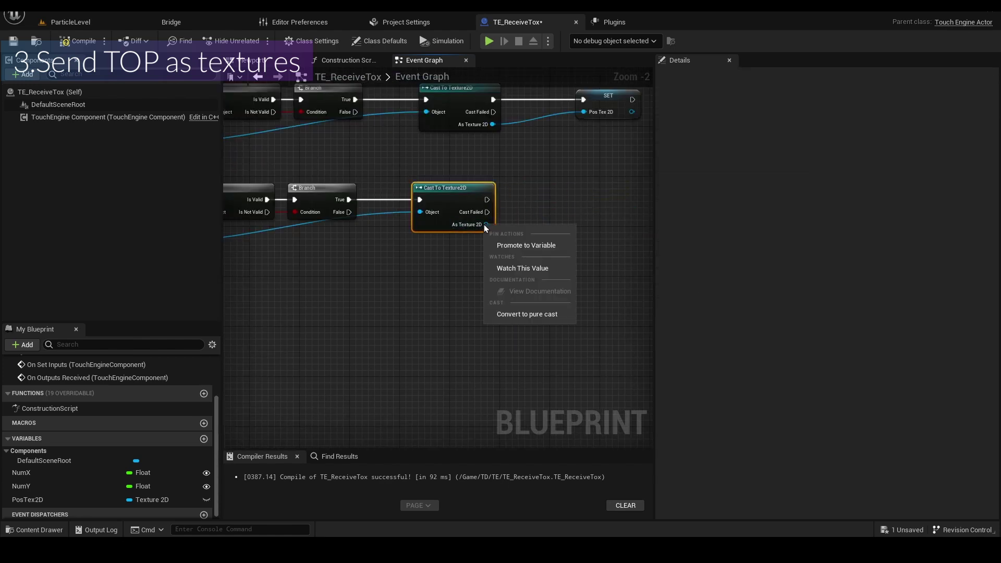
{"action": "left_click", "coordinate": [505, 245]}
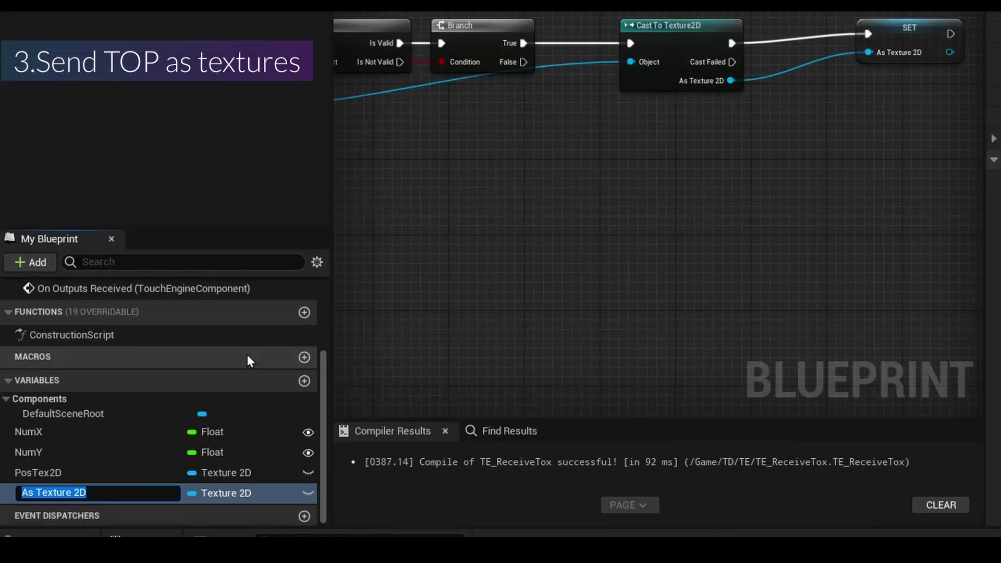
{"action": "type", "text": "ScaleTex"}
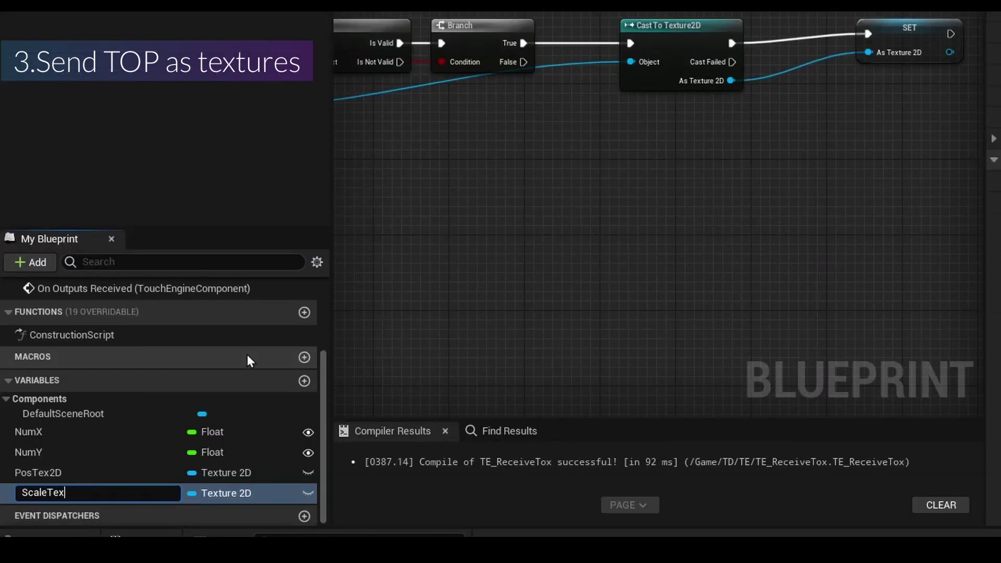
{"action": "type", "text": "2D"}
{"action": "key", "text": "Return"}
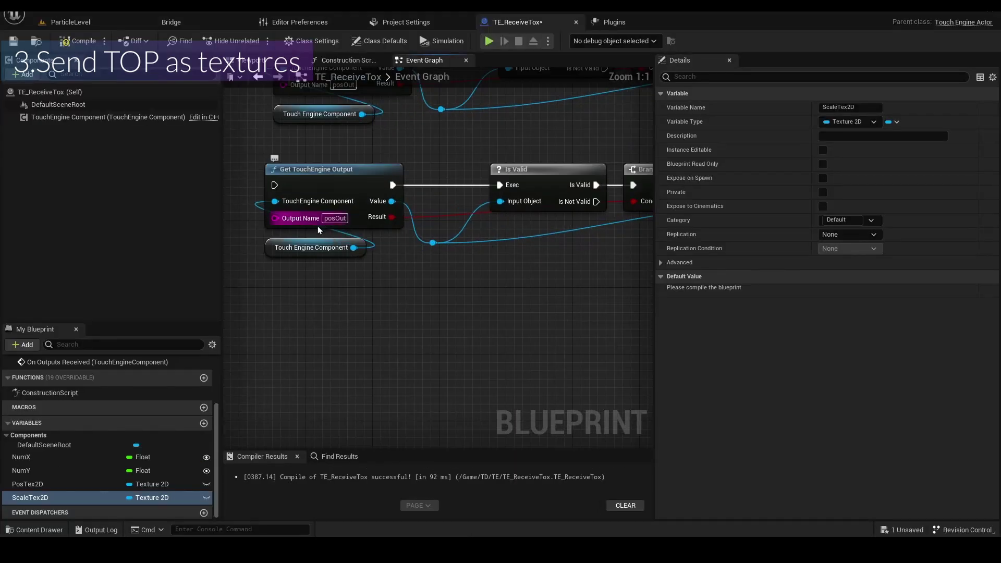
Change the Output Name of the duplicated Get TouchEngine Output node to scaleOut.
{"action": "left_click", "coordinate": [315, 218]}
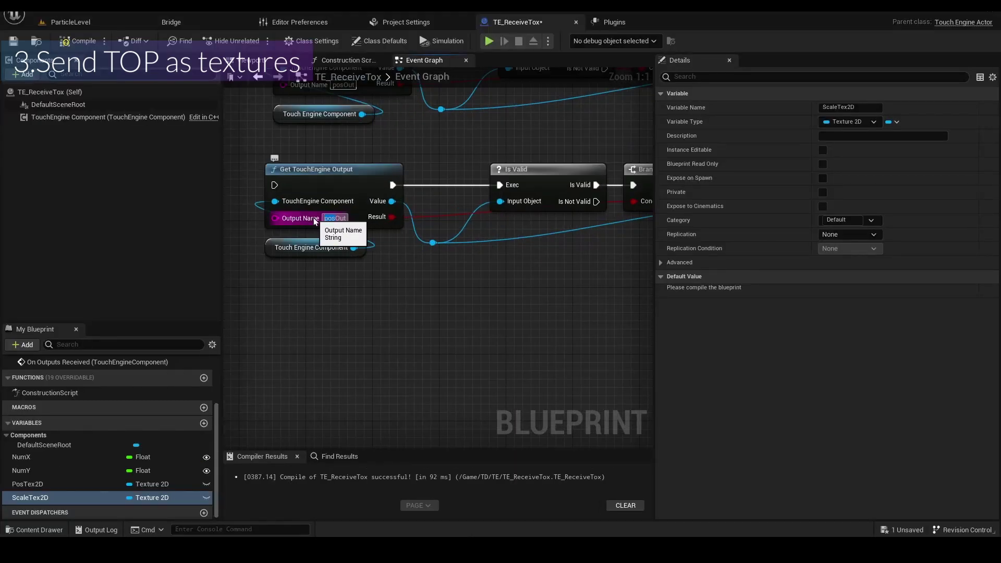
{"action": "type", "text": "scale"}
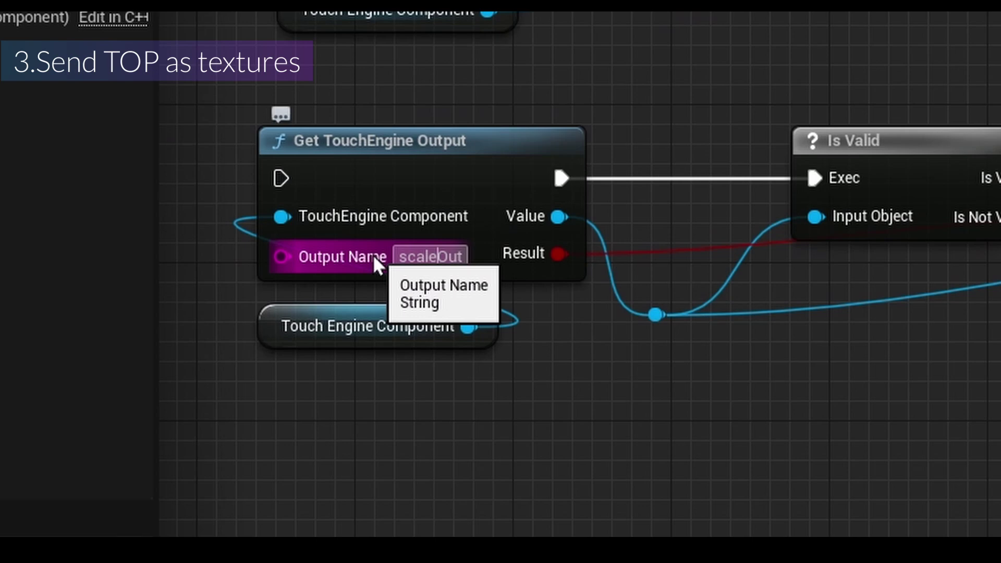
{"action": "right_click_drag", "start_coordinate": [267, 164], "coordinate": [324, 165]}
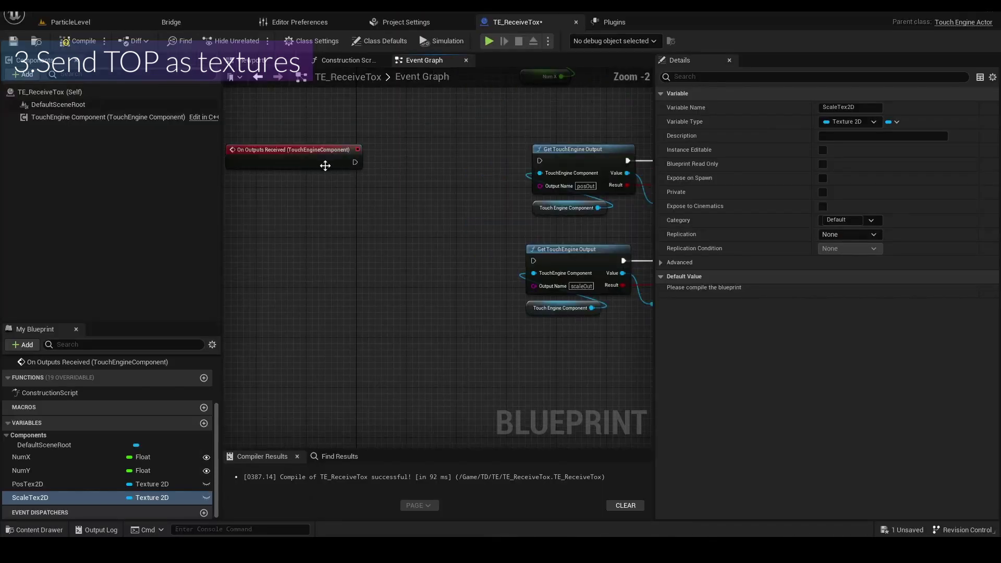
Reposition the On Outputs Received event node and add a Sequence node to its execution output.
{"action": "right_click_drag", "start_coordinate": [351, 208], "coordinate": [461, 216]}
{"action": "left_click_drag", "start_coordinate": [402, 174], "coordinate": [349, 164]}
{"action": "right_click_drag", "start_coordinate": [475, 207], "coordinate": [369, 188]}
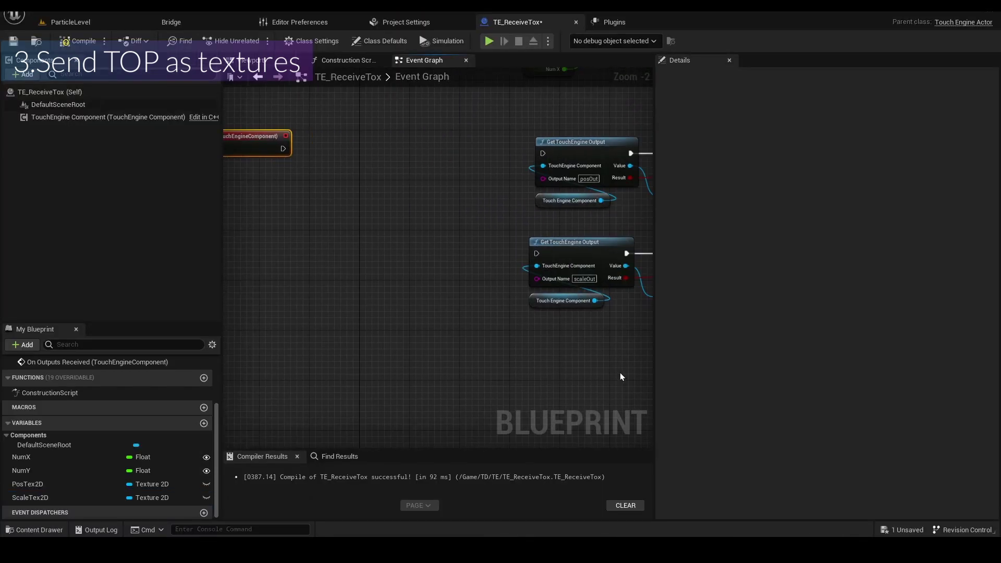
{"action": "left_click_drag", "start_coordinate": [283, 149], "coordinate": [313, 156]}
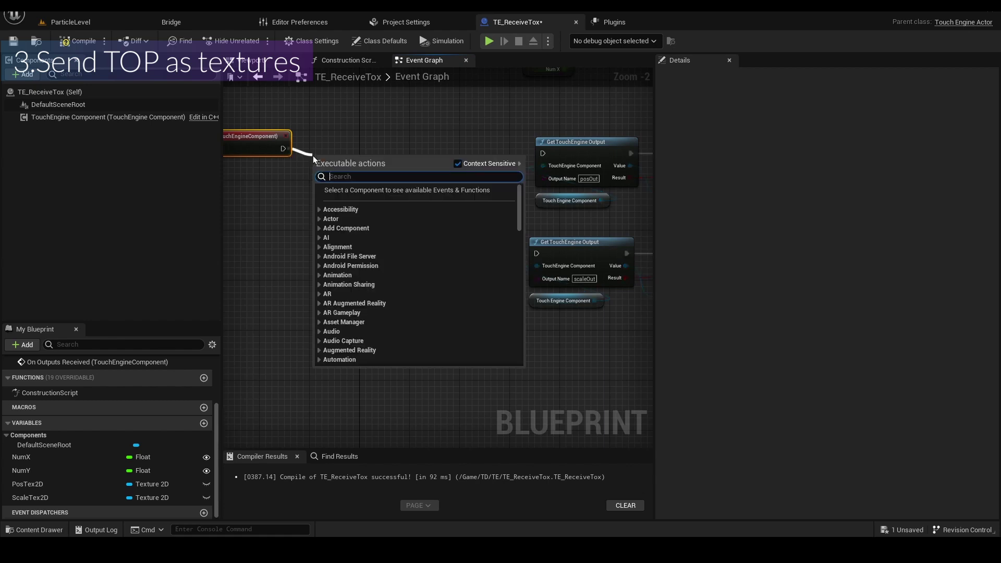
{"action": "type", "text": "sequence"}
{"action": "key", "text": "Return"}
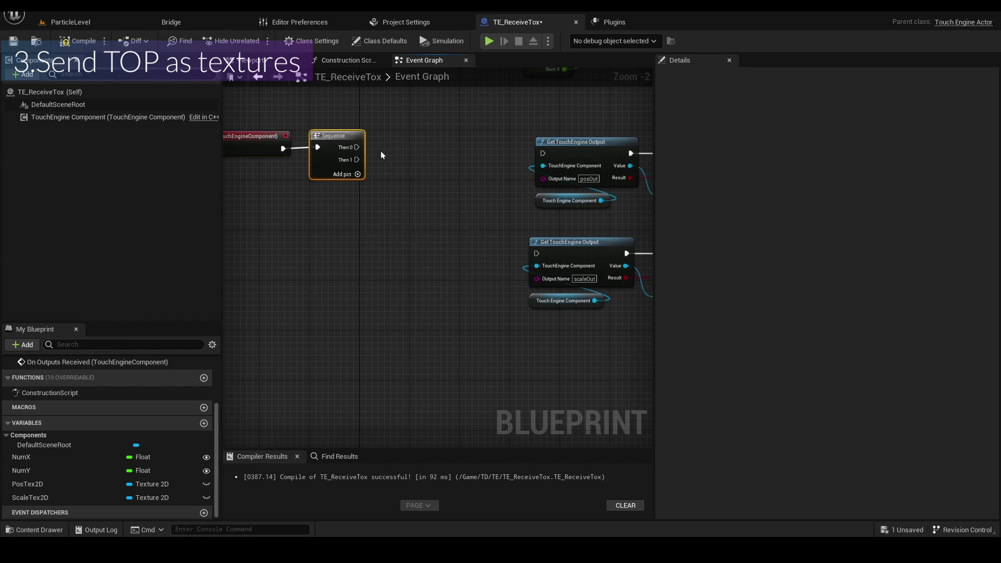
Connect the Sequence's Then 0 to the posOut Get TouchEngine Output node and Then 1 to the scaleOut one.
{"action": "left_click_drag", "start_coordinate": [356, 147], "coordinate": [543, 153]}
{"action": "left_click_drag", "start_coordinate": [361, 163], "coordinate": [542, 253]}
{"action": "right_click_drag", "start_coordinate": [558, 218], "coordinate": [500, 212]}
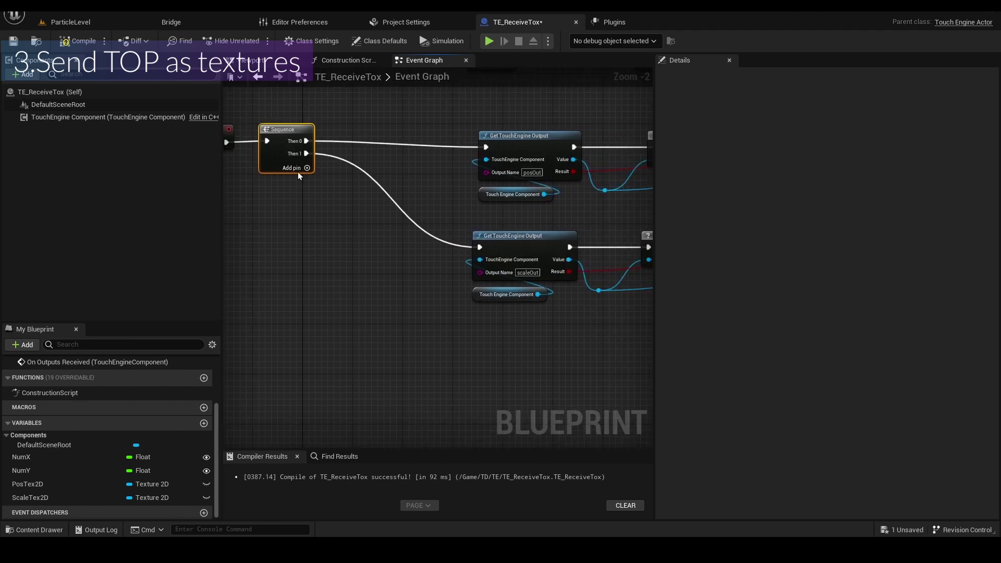
{"action": "right_click_drag", "start_coordinate": [578, 314], "coordinate": [445, 297]}
{"action": "scroll", "coordinate": [521, 286], "scroll_direction": "down", "scroll_amount": 3}
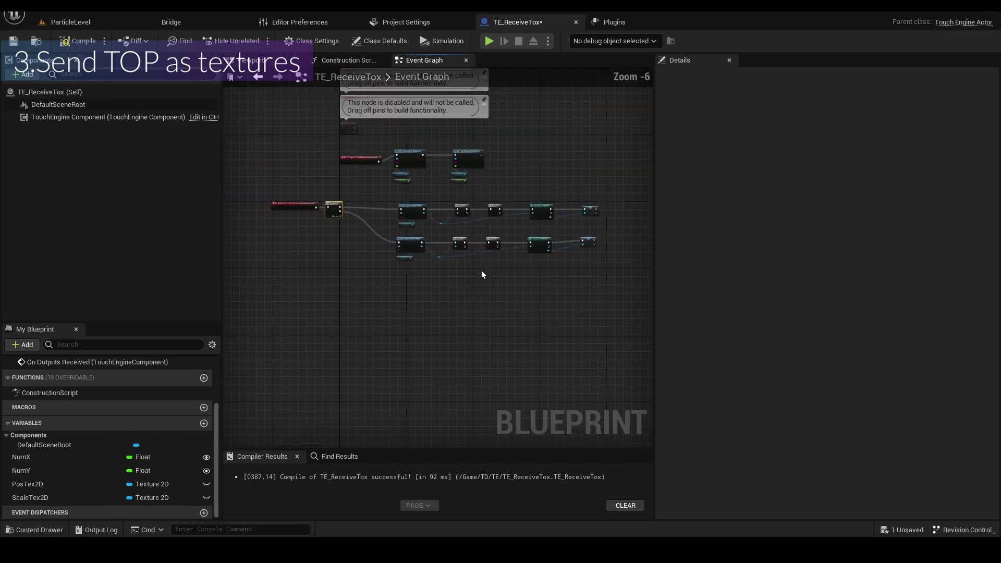
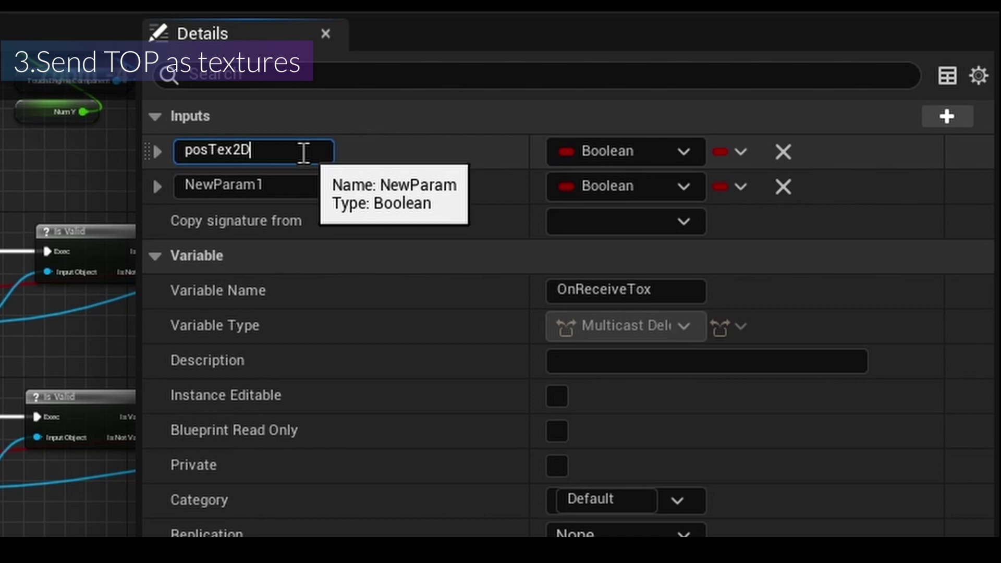
Name the OnReceiveTox dispatcher's first input posTex2D and set its type to a Texture 2D object reference.
{"action": "key", "text": "Return"}
{"action": "left_click", "coordinate": [613, 159]}
{"action": "type", "text": "texture2d"}
{"action": "mouse_move", "coordinate": [594, 429]}
{"action": "left_click", "coordinate": [453, 433]}
Name the dispatcher's second input ScaleTex2D and capitalise the first input's name to PosTex2D.
{"action": "left_click", "coordinate": [266, 188]}
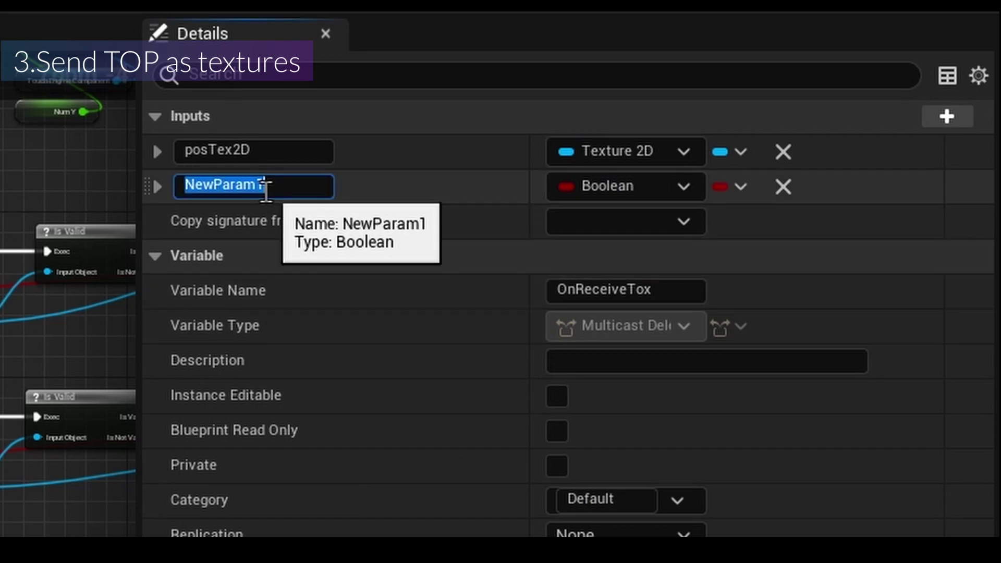
{"action": "type", "text": "scaleTex2"}
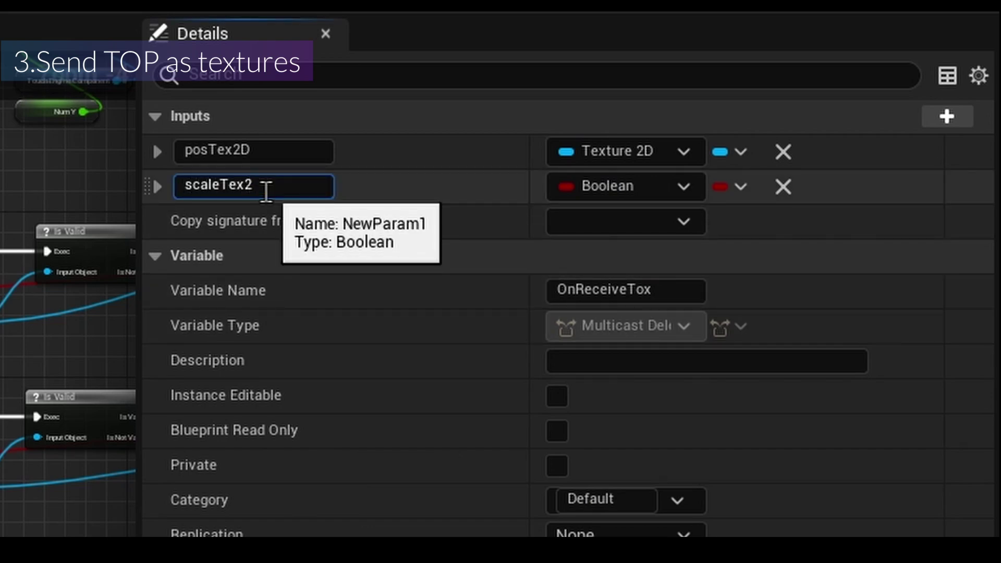
{"action": "left_click", "coordinate": [186, 148]}
{"action": "type", "text": "P"}
{"action": "left_click", "coordinate": [197, 185]}
{"action": "key", "text": "shift+Left"}
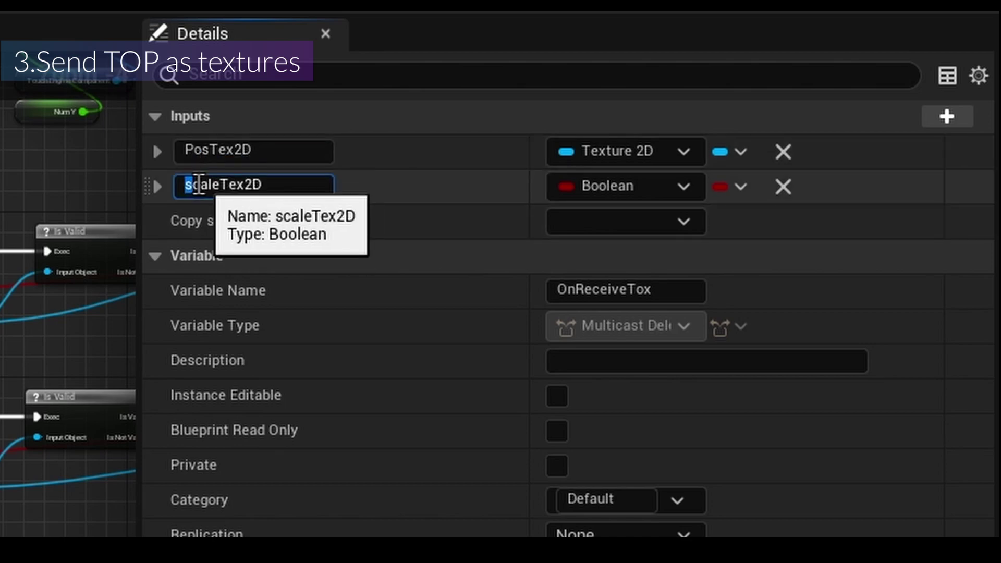
{"action": "type", "text": "S"}
Set the ScaleTex2D input's type to a Texture 2D object reference.
{"action": "left_click", "coordinate": [586, 186]}
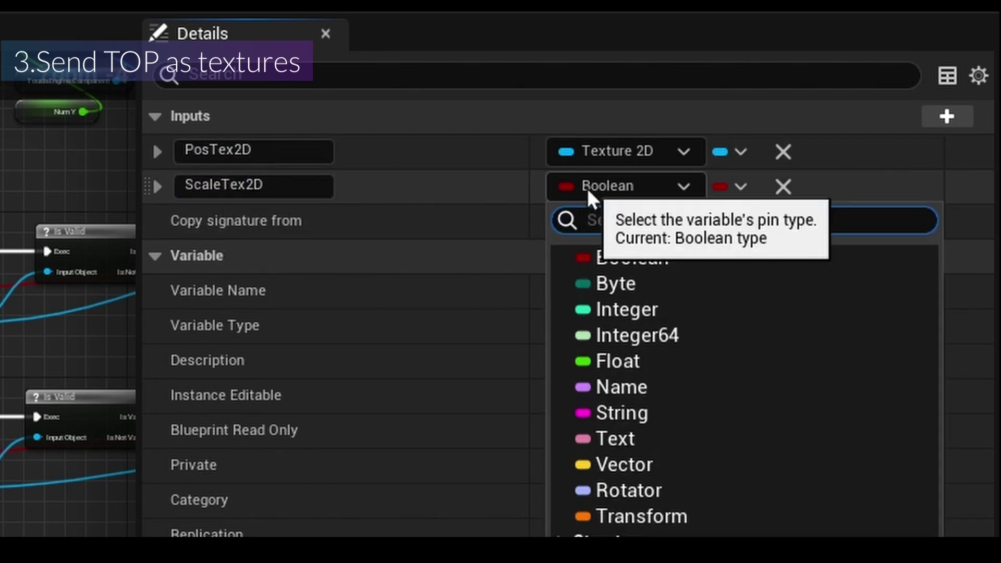
{"action": "type", "text": "tex2"}
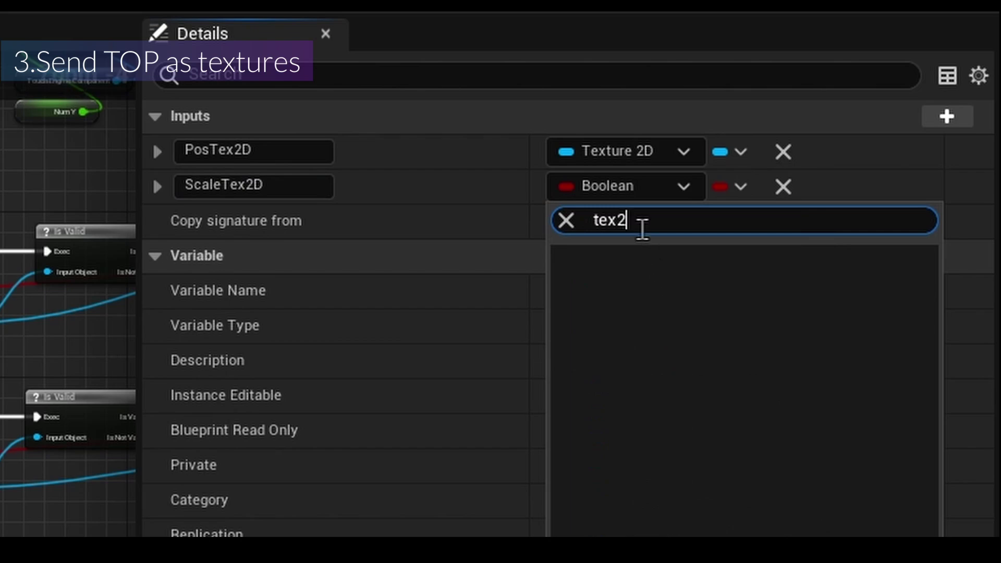
{"action": "left_click", "coordinate": [684, 217]}
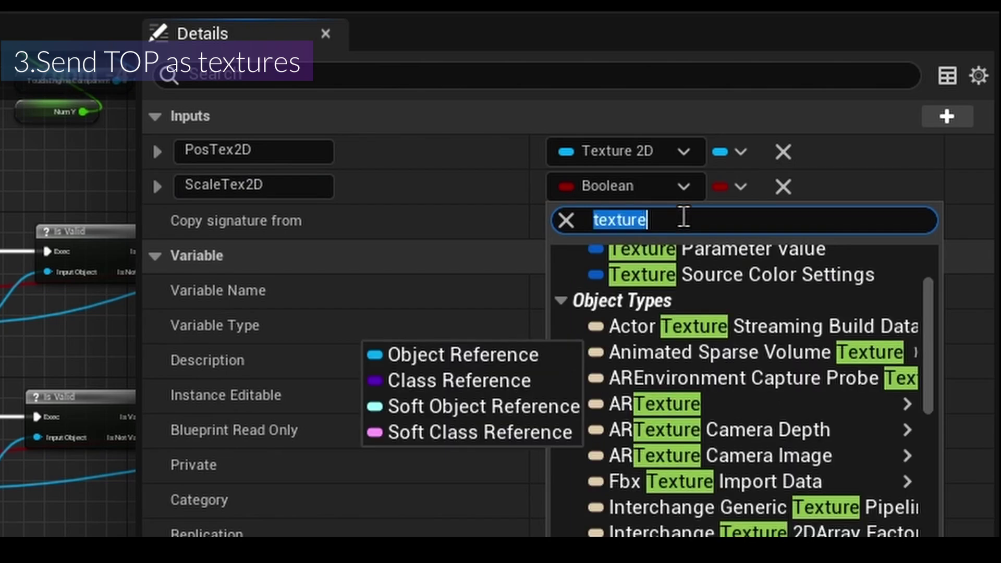
{"action": "left_click", "coordinate": [684, 217]}
{"action": "type", "text": "2"}
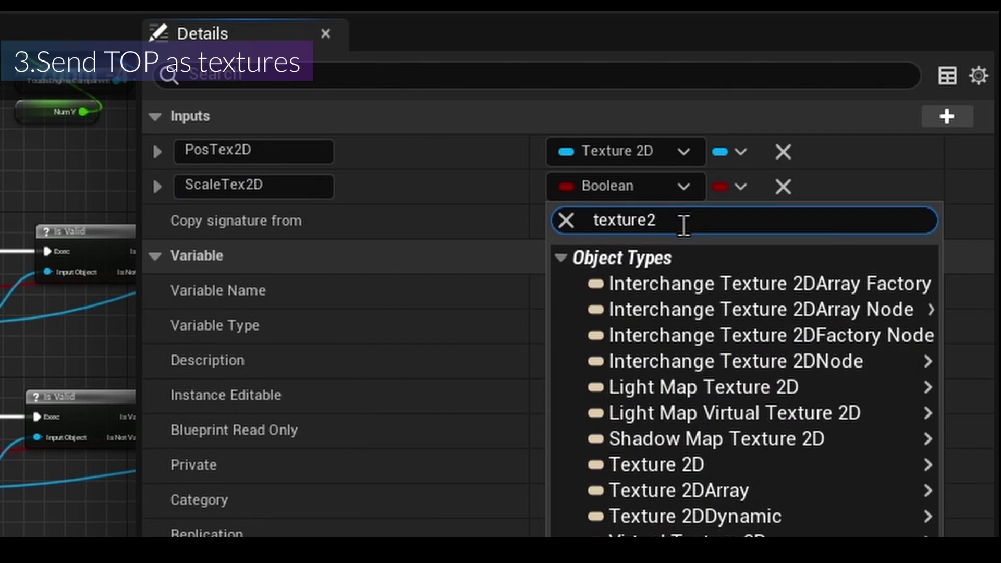
{"action": "mouse_move", "coordinate": [712, 467]}
{"action": "left_click", "coordinate": [555, 467]}
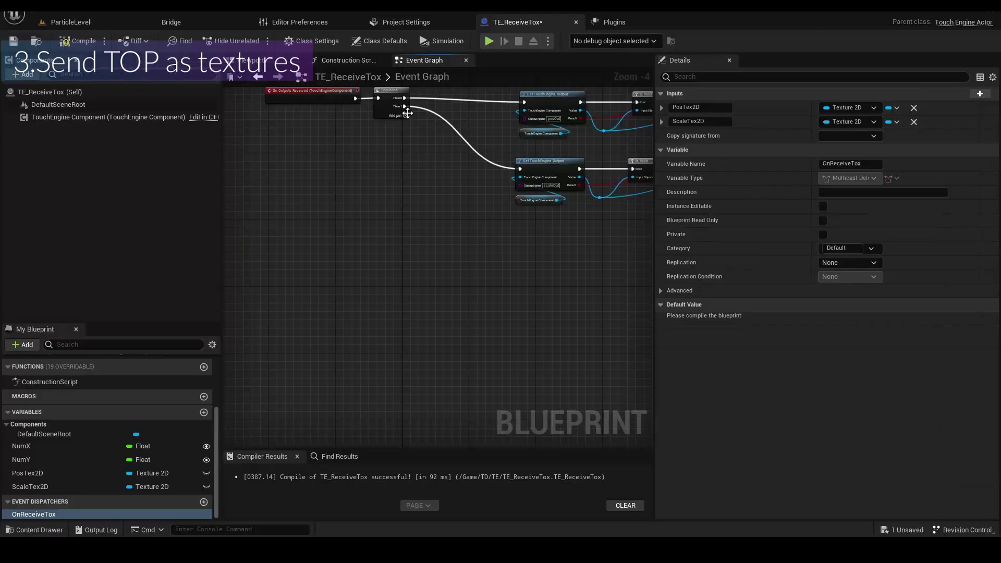
Add a third output pin, Then 2, to the Sequence node.
{"action": "scroll", "coordinate": [407, 113], "scroll_direction": "up", "scroll_amount": 2}
{"action": "right_click_drag", "start_coordinate": [408, 132], "coordinate": [403, 129]}
{"action": "left_click", "coordinate": [401, 119]}
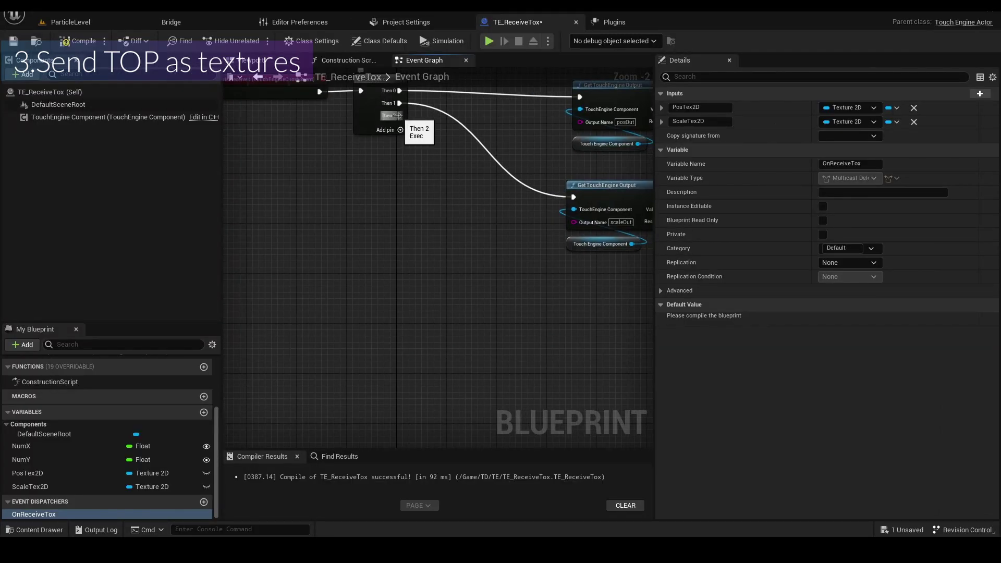
Place a PosTex2D getter below the scaleOut chain and convert it to a validated get.
{"action": "left_click_drag", "start_coordinate": [27, 473], "coordinate": [470, 395]}
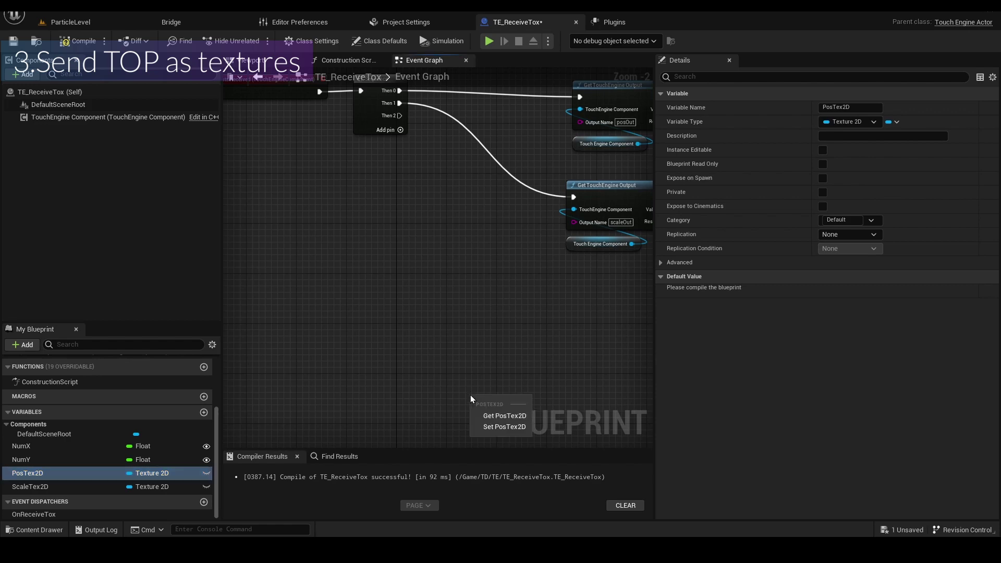
{"action": "left_click", "coordinate": [488, 412]}
{"action": "scroll", "coordinate": [488, 397], "scroll_direction": "up", "scroll_amount": 2}
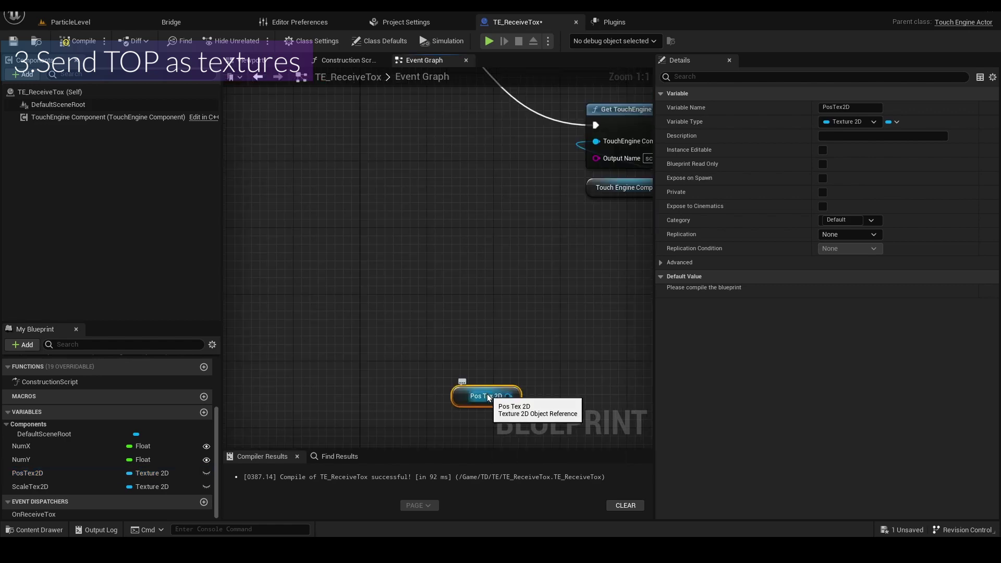
{"action": "right_click", "coordinate": [488, 397]}
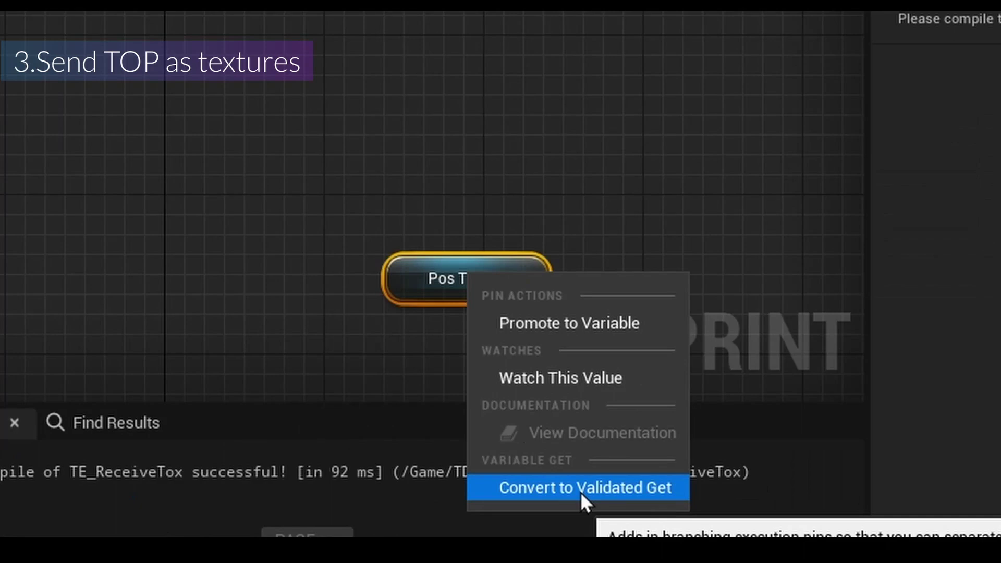
{"action": "left_click", "coordinate": [580, 493]}
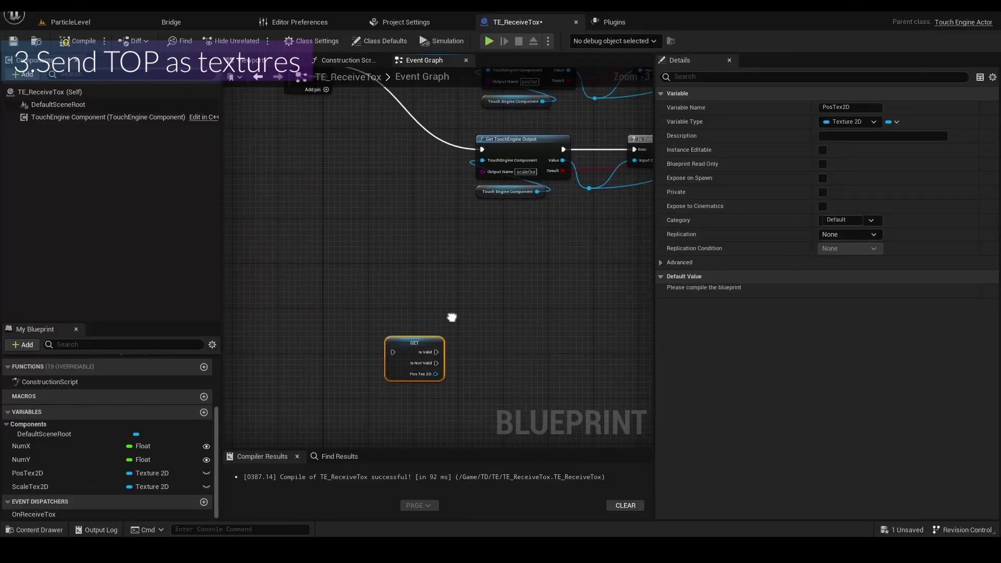
Place a validated ScaleTex2D getter beside the PosTex2D get node.
{"action": "right_click_drag", "start_coordinate": [645, 218], "coordinate": [458, 303]}
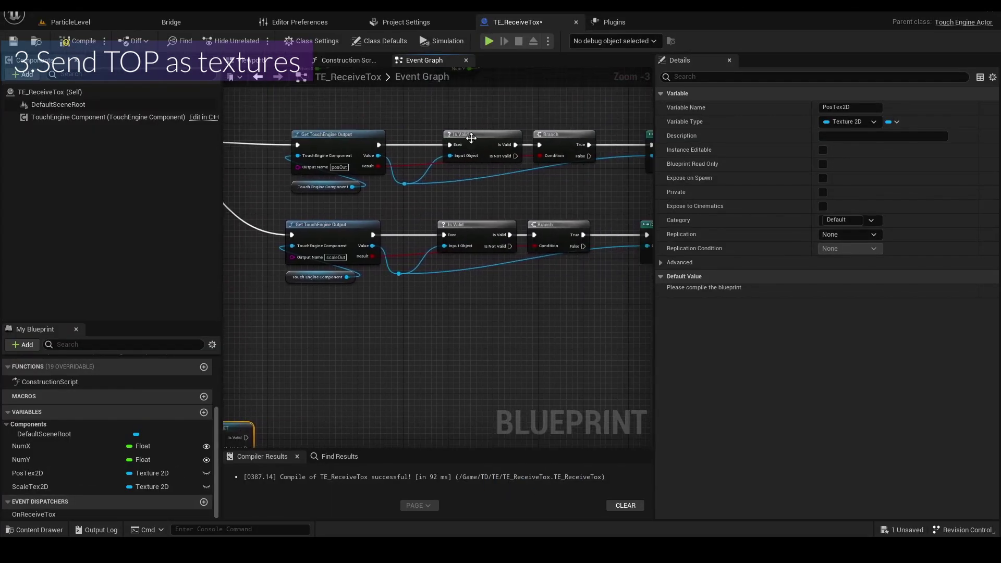
{"action": "right_click_drag", "start_coordinate": [406, 353], "coordinate": [487, 189]}
{"action": "left_click_drag", "start_coordinate": [43, 487], "coordinate": [401, 270]}
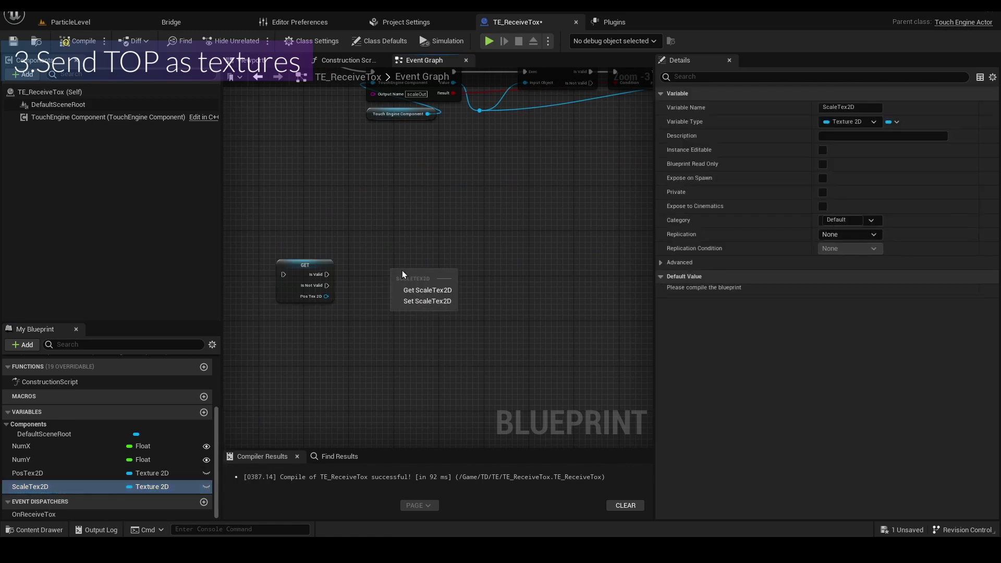
{"action": "left_click", "coordinate": [414, 291]}
{"action": "scroll", "coordinate": [412, 261], "scroll_direction": "down", "scroll_amount": 3}
{"action": "scroll", "coordinate": [402, 202], "scroll_direction": "up", "scroll_amount": 3}
Connect the Sequence's Then 2 to the PosTex2D get, and that node's Is Valid output to the ScaleTex2D get.
{"action": "left_click_drag", "start_coordinate": [399, 172], "coordinate": [480, 374]}
{"action": "scroll", "coordinate": [459, 361], "scroll_direction": "up", "scroll_amount": 1}
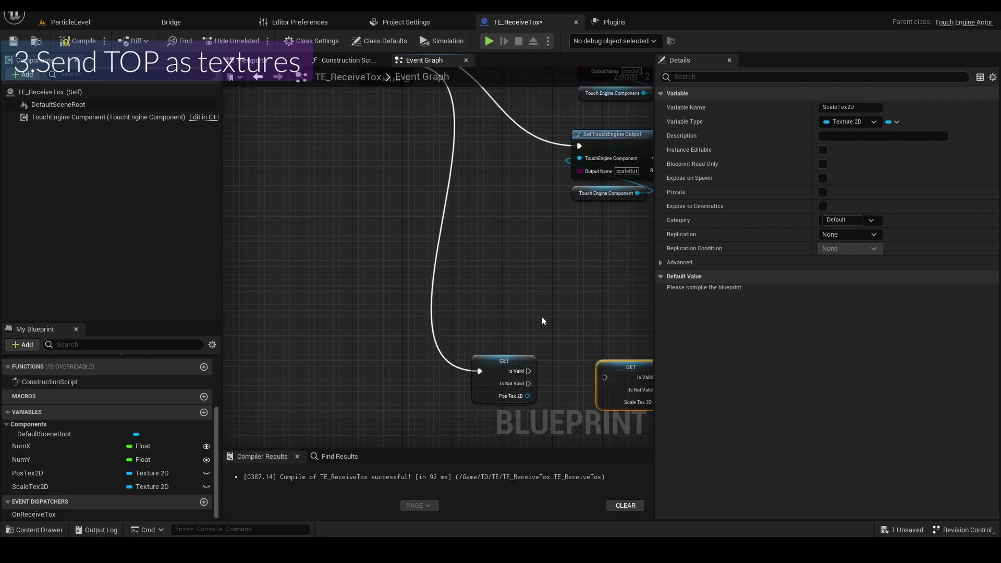
{"action": "right_click_drag", "start_coordinate": [574, 385], "coordinate": [489, 358]}
{"action": "left_click_drag", "start_coordinate": [444, 345], "coordinate": [523, 355]}
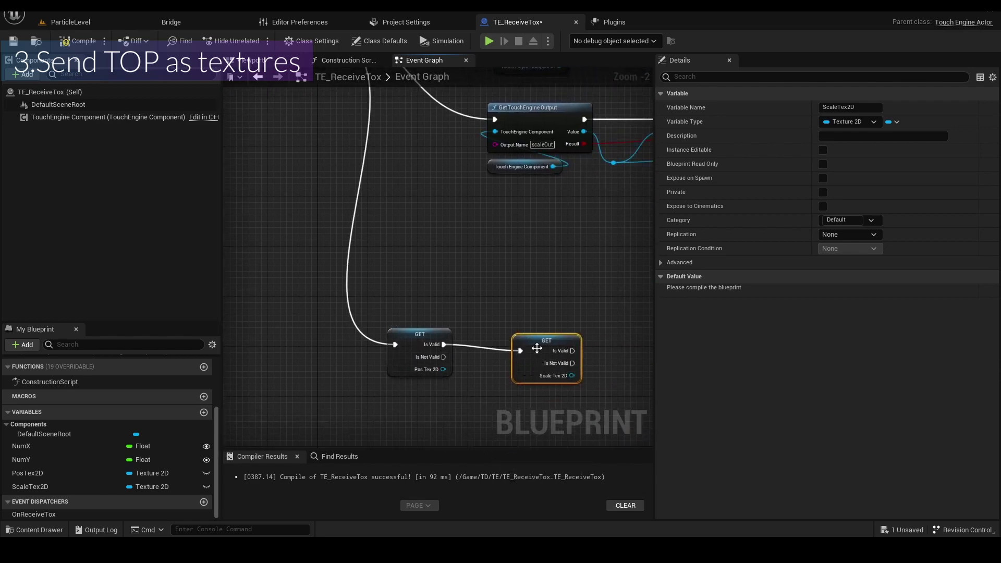
Rename the OnReceiveTox event dispatcher to OnReceivedTox.
{"action": "right_click_drag", "start_coordinate": [542, 342], "coordinate": [420, 287]}
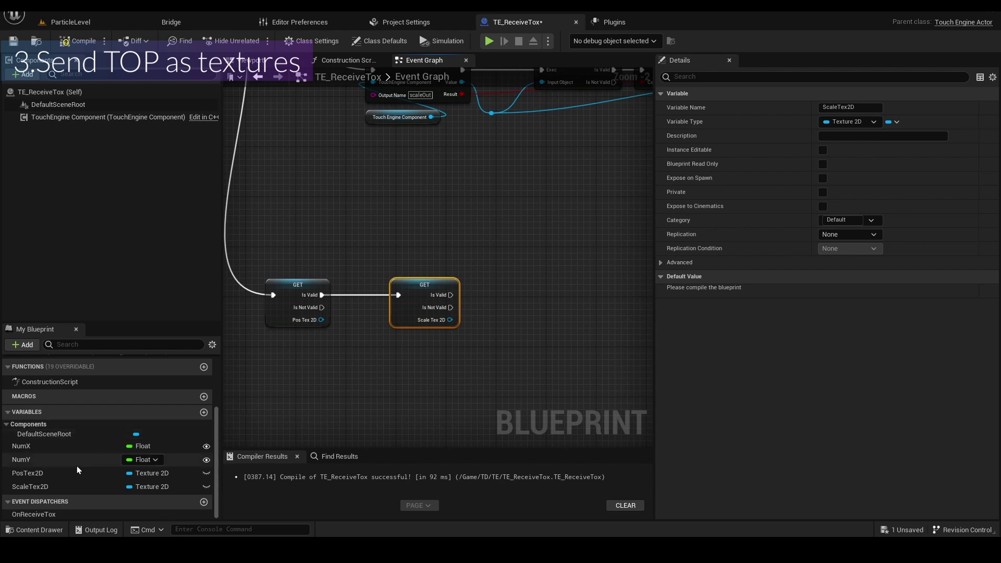
{"action": "left_click", "coordinate": [48, 516]}
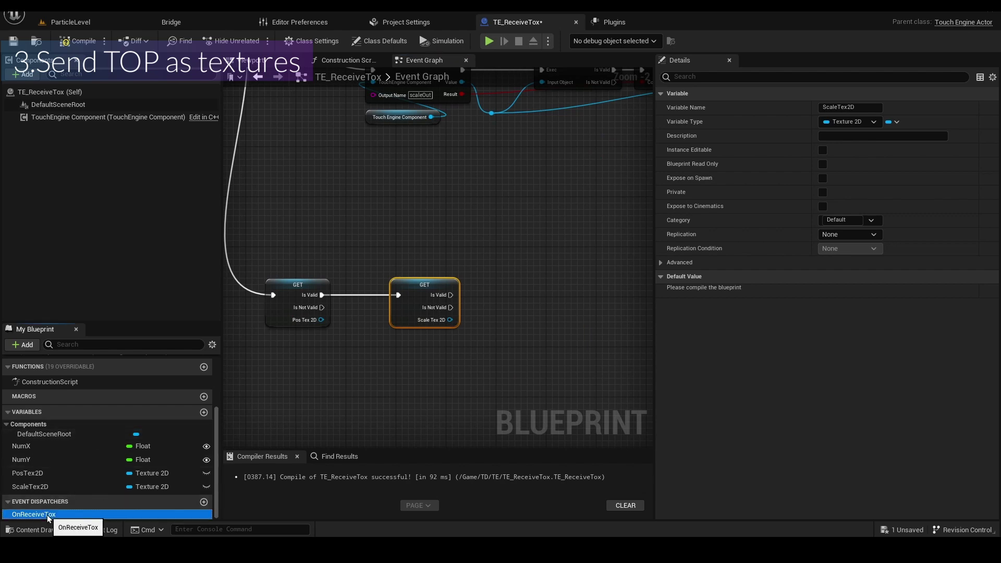
{"action": "type", "text": "d"}
{"action": "key", "text": "Return"}
Add a Call node for OnReceivedTox after the ScaleTex2D get and connect both textures to its inputs.
{"action": "left_click_drag", "start_coordinate": [78, 515], "coordinate": [513, 288]}
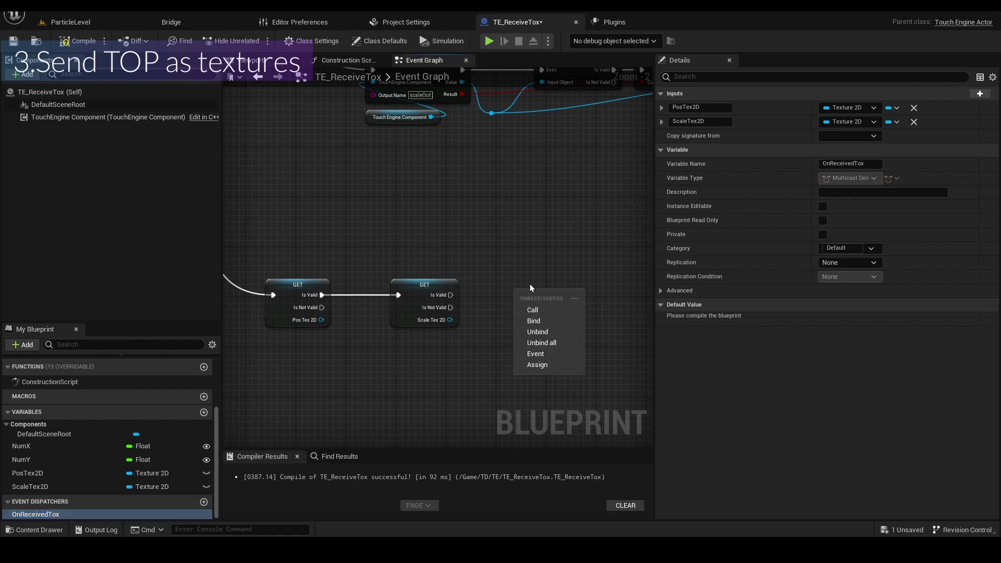
{"action": "left_click", "coordinate": [541, 311]}
{"action": "left_click_drag", "start_coordinate": [322, 320], "coordinate": [518, 326]}
{"action": "left_click_drag", "start_coordinate": [450, 320], "coordinate": [518, 334]}
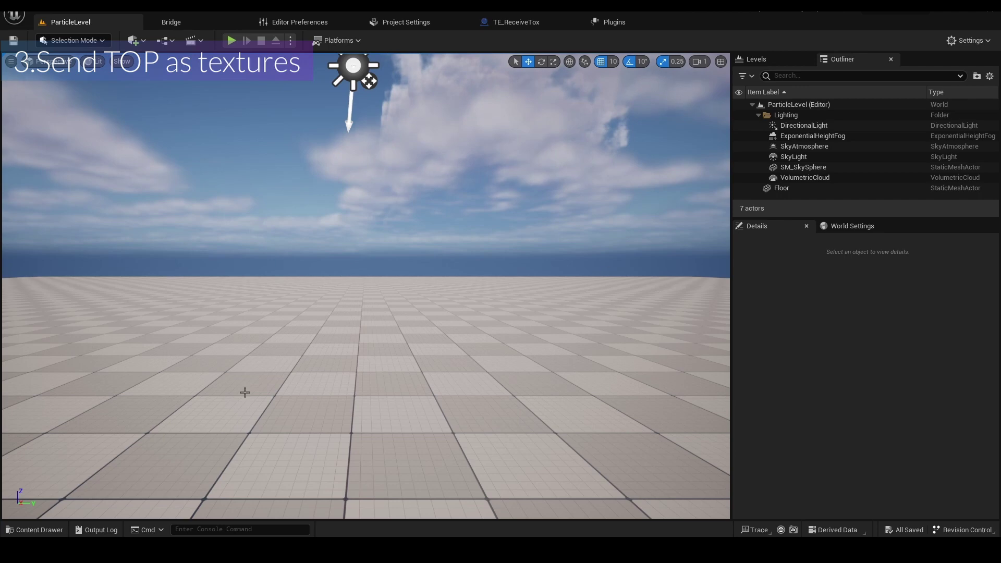
Create a folder named FX in the project's Content folder.
{"action": "left_click", "coordinate": [35, 530]}
{"action": "left_click", "coordinate": [41, 432]}
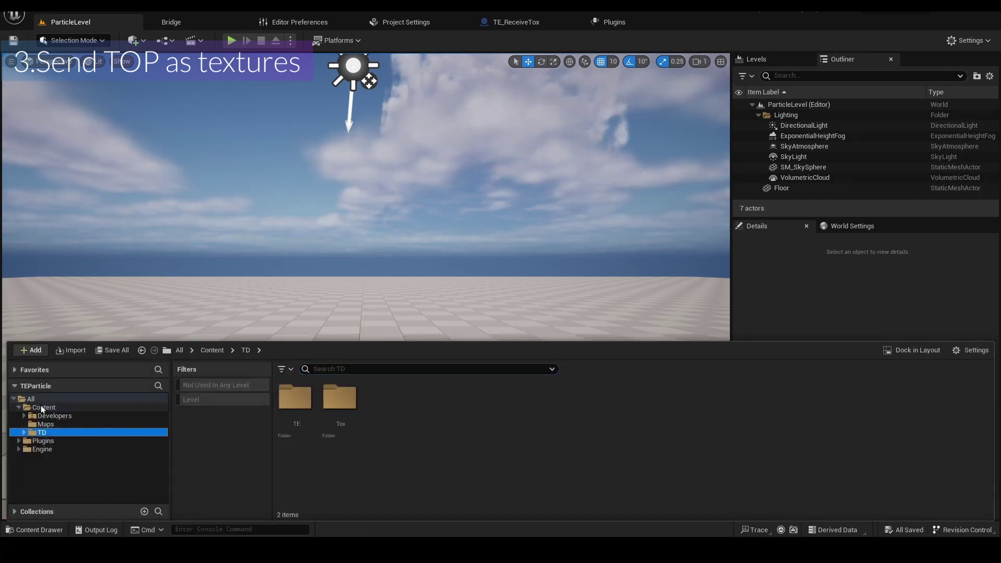
{"action": "left_click", "coordinate": [43, 408]}
{"action": "right_click", "coordinate": [43, 410]}
{"action": "left_click", "coordinate": [105, 183]}
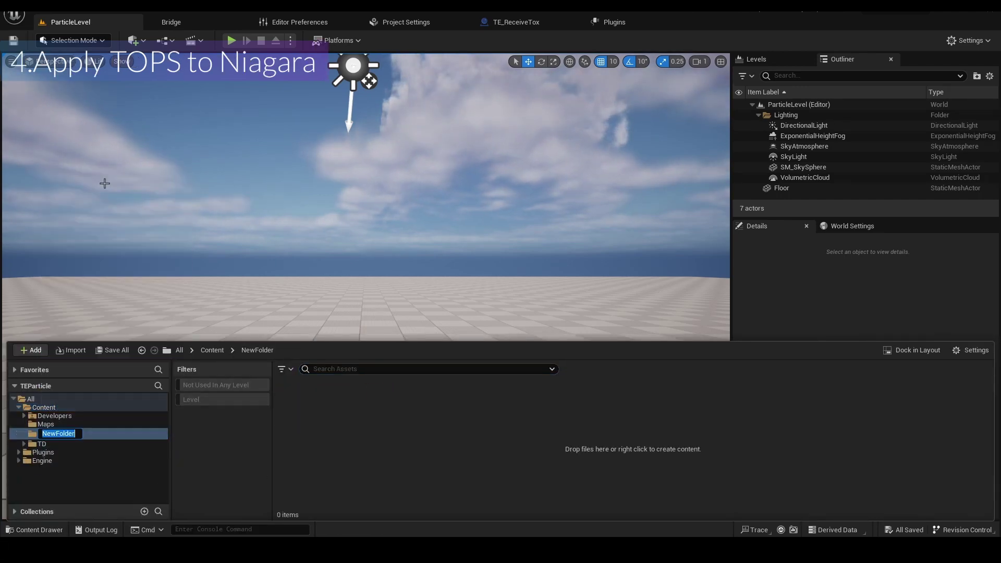
{"action": "key", "text": "Return"}
Create an empty Niagara system named NS_GeneParticle in the FX folder and open it for editing.
{"action": "right_click", "coordinate": [345, 435]}
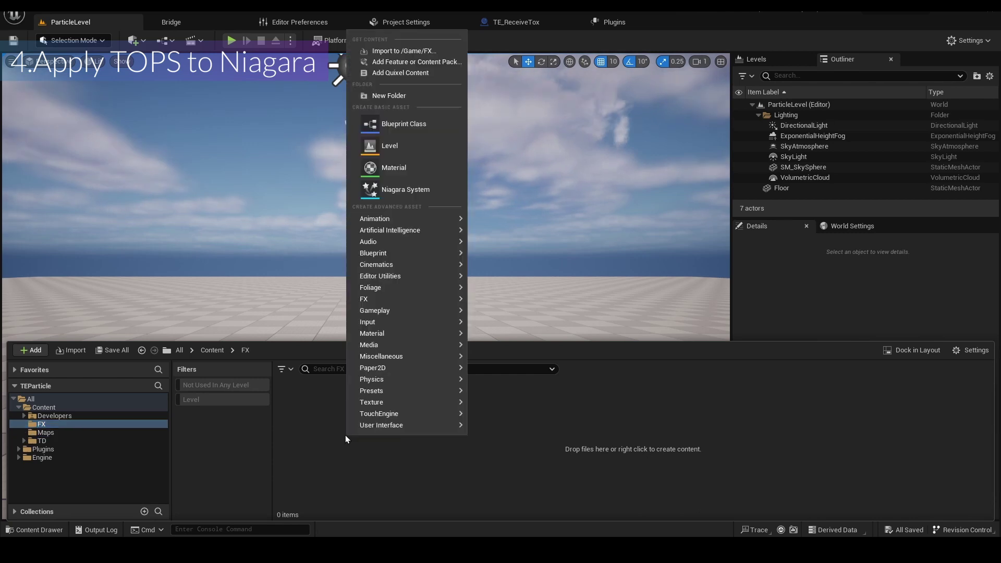
{"action": "left_click", "coordinate": [379, 195]}
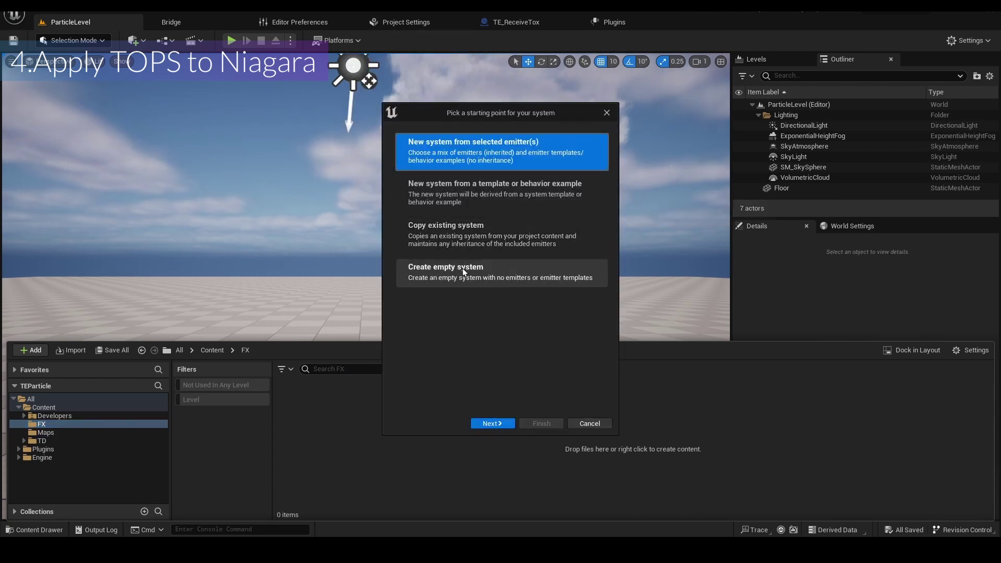
{"action": "left_click", "coordinate": [466, 282]}
{"action": "left_click", "coordinate": [537, 422]}
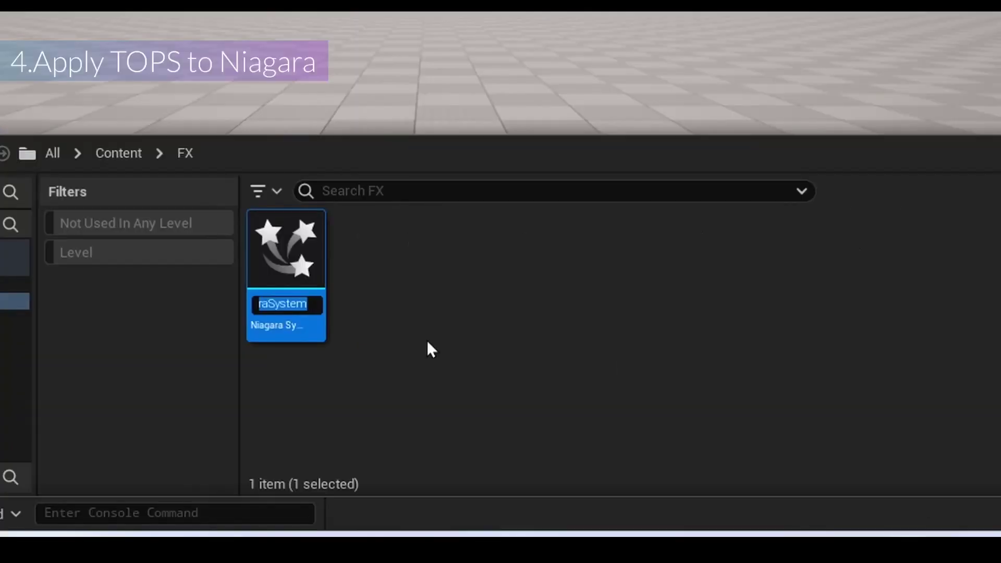
{"action": "type", "text": "NS_G"}
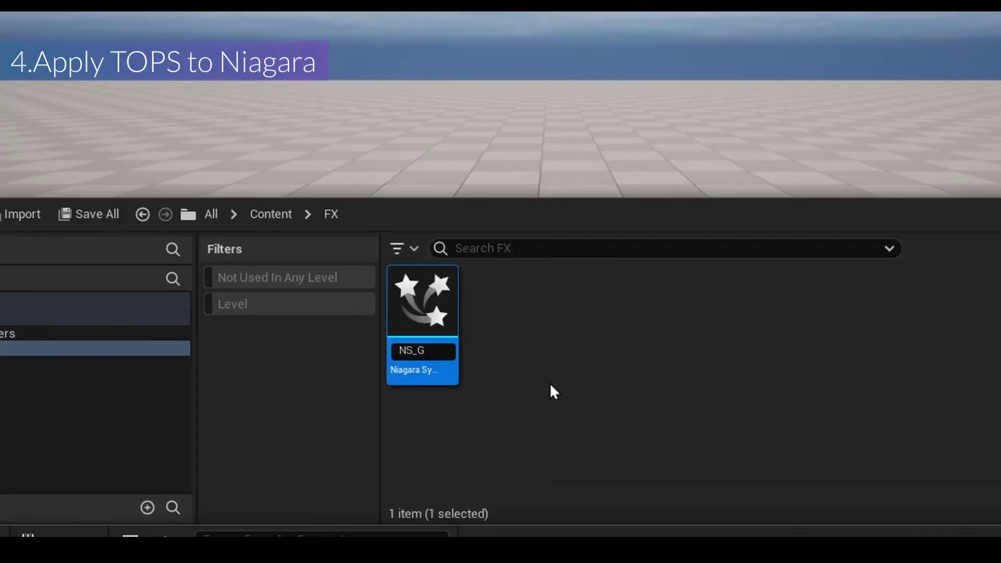
{"action": "type", "text": "ene...Particle"}
{"action": "key", "text": "Return"}
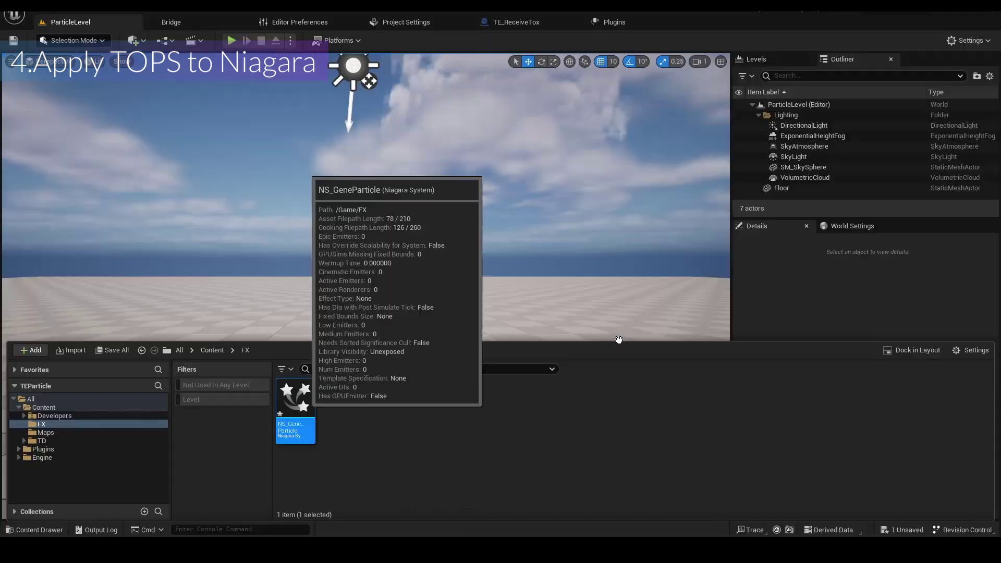
{"action": "double_click", "coordinate": [422, 313]}
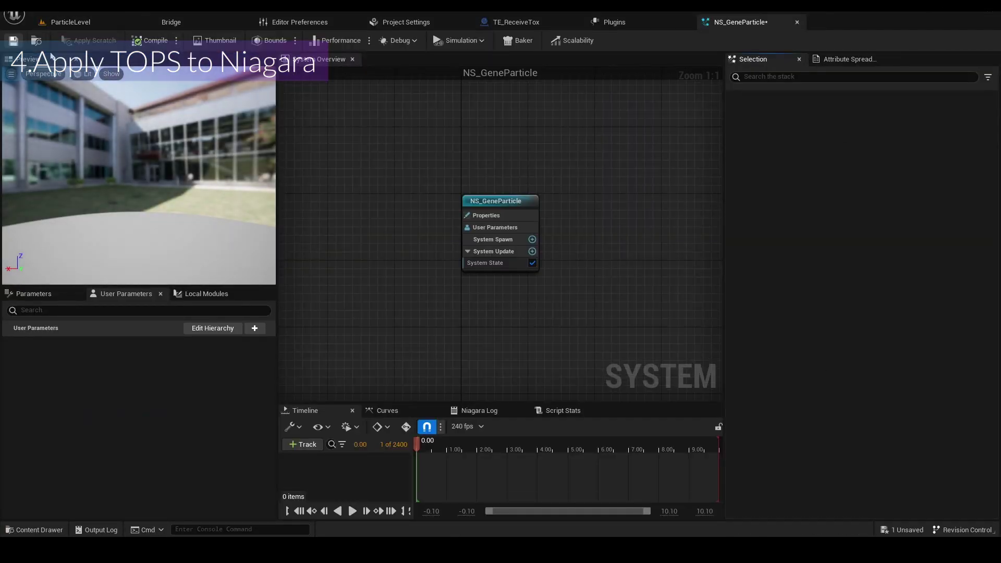
Add an emitter based on the Empty template to the NS_GeneParticle system graph.
{"action": "right_click", "coordinate": [501, 195]}
{"action": "left_click", "coordinate": [513, 216]}
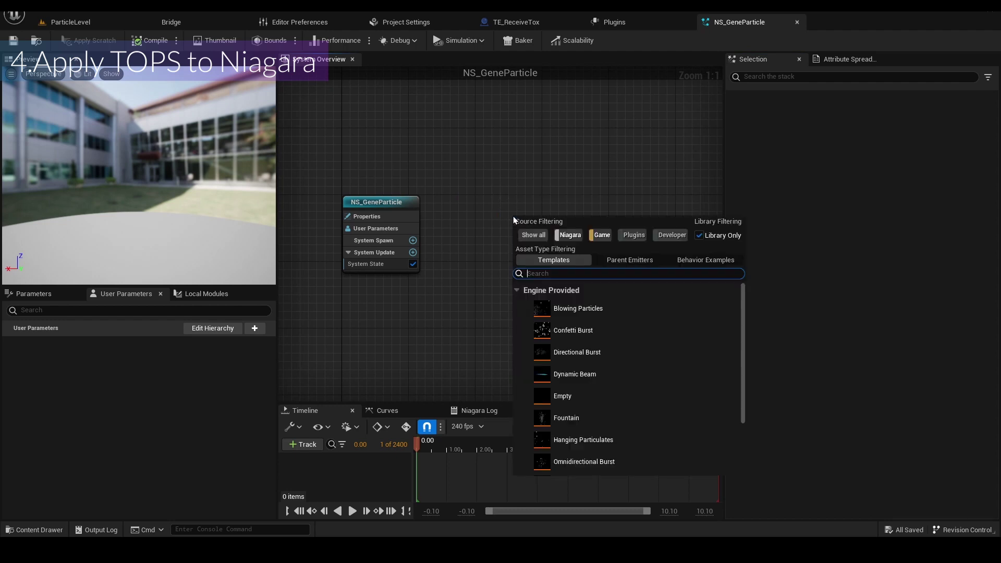
{"action": "scroll", "coordinate": [603, 330], "scroll_direction": "down", "scroll_amount": 3}
{"action": "left_click", "coordinate": [600, 332]}
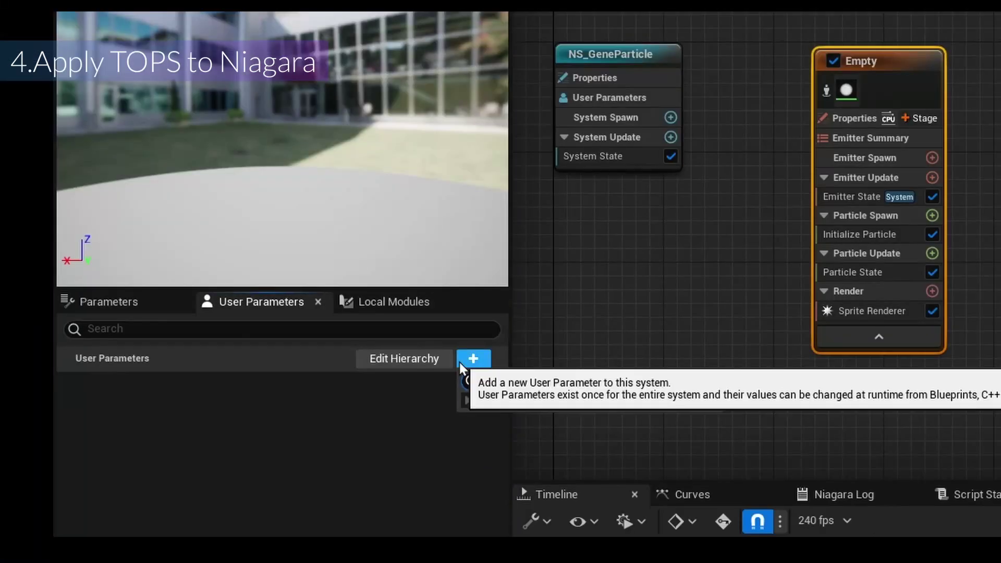
Create an int32 user parameter named NumX in the Niagara system.
{"action": "left_click", "coordinate": [246, 329]}
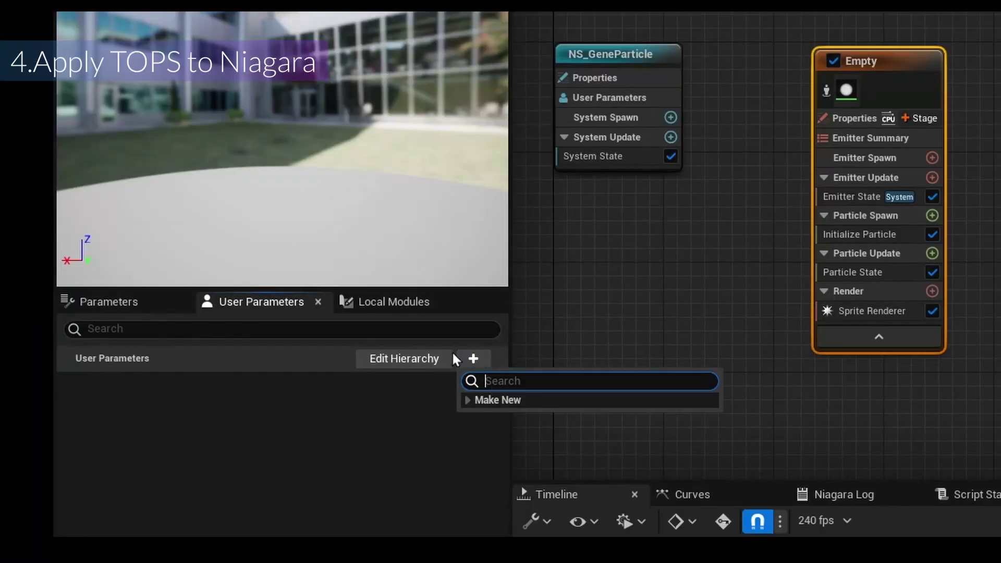
{"action": "left_click", "coordinate": [468, 399]}
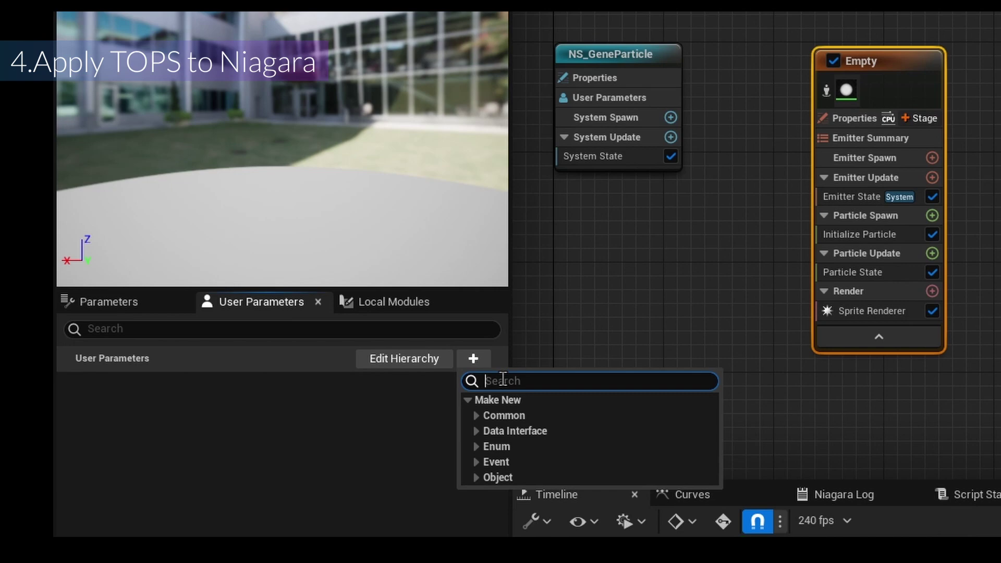
{"action": "type", "text": "int"}
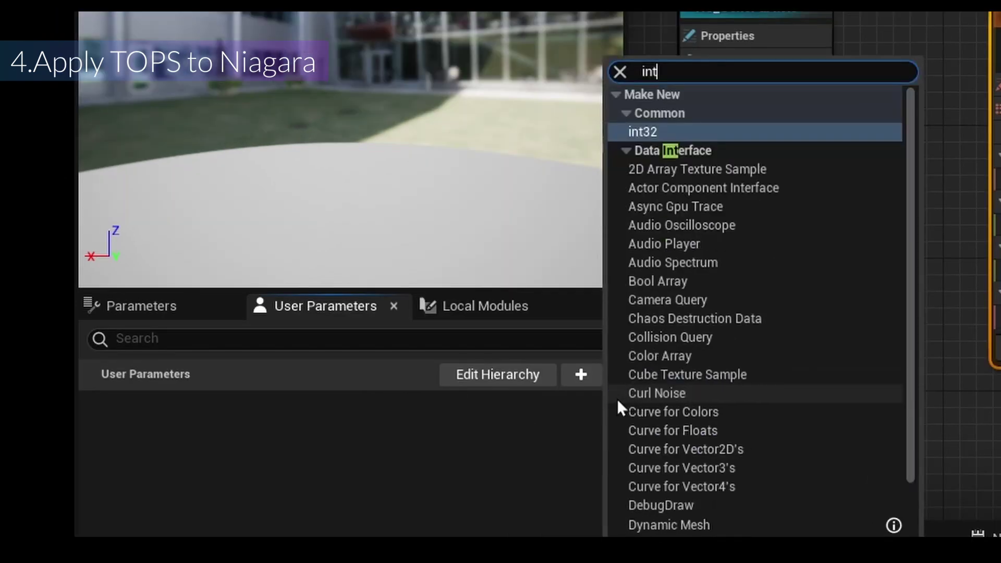
{"action": "key", "text": "Return"}
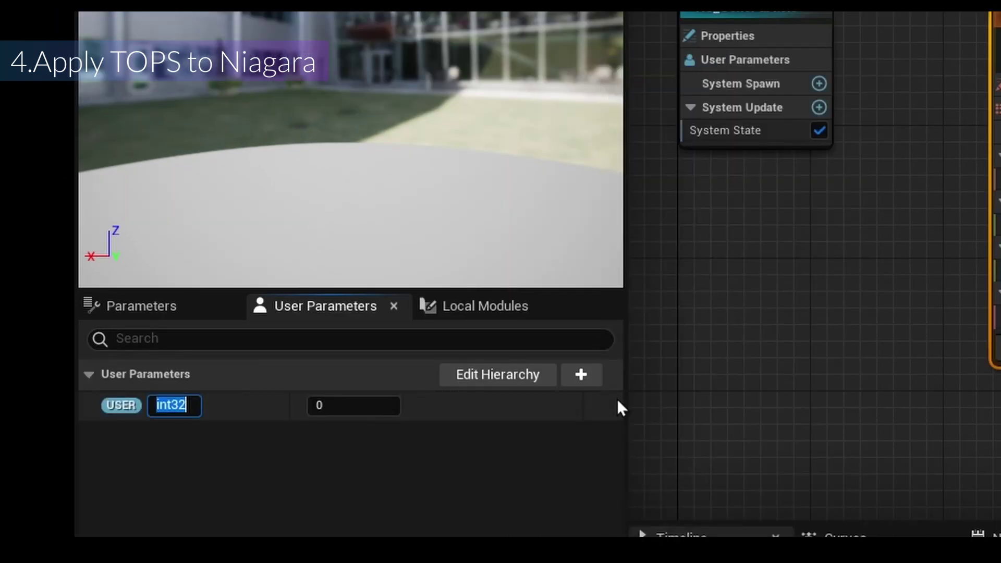
{"action": "type", "text": "N"}
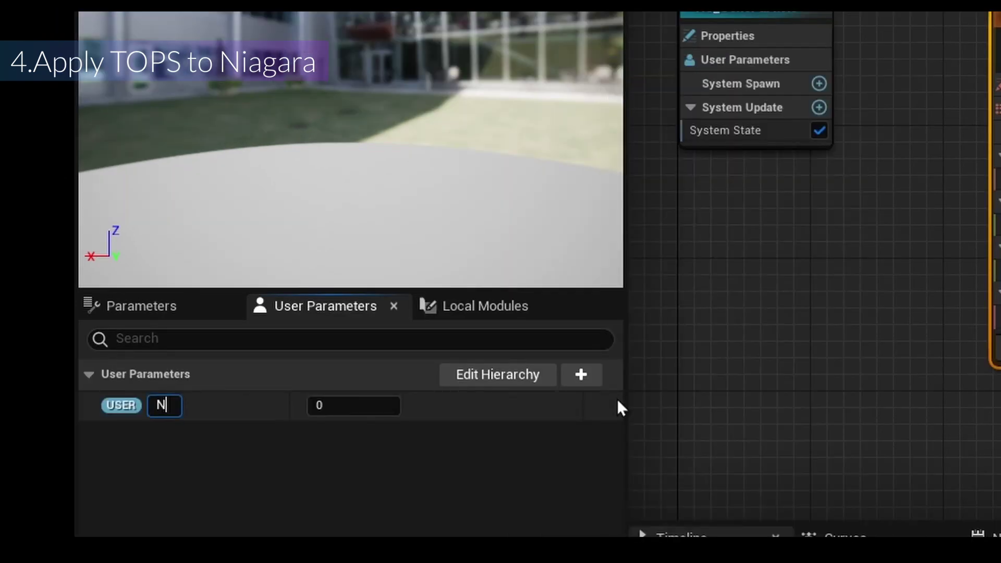
{"action": "type", "text": "umX"}
{"action": "key", "text": "Return"}
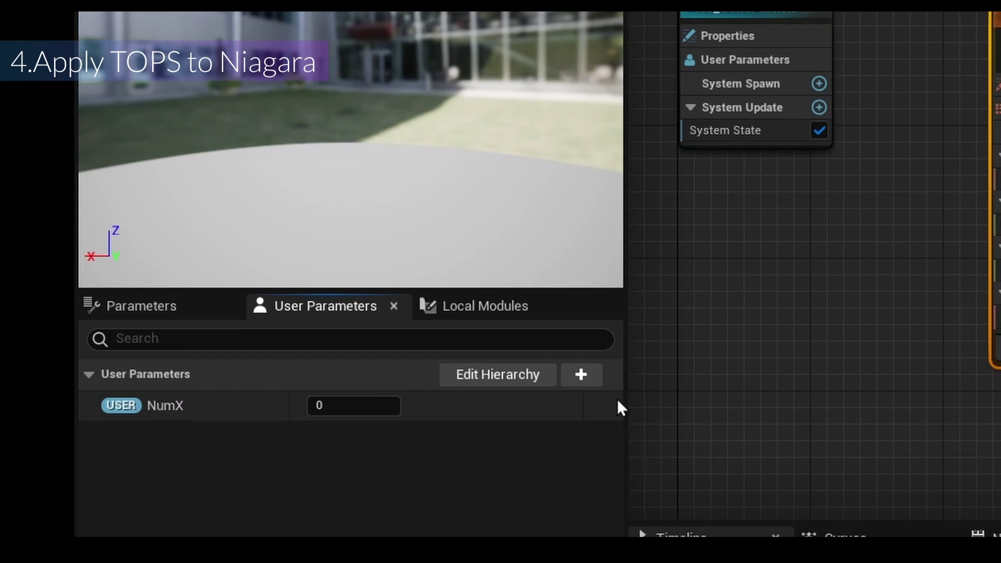
Create a second int32 user parameter named NumY.
{"action": "left_click", "coordinate": [591, 374]}
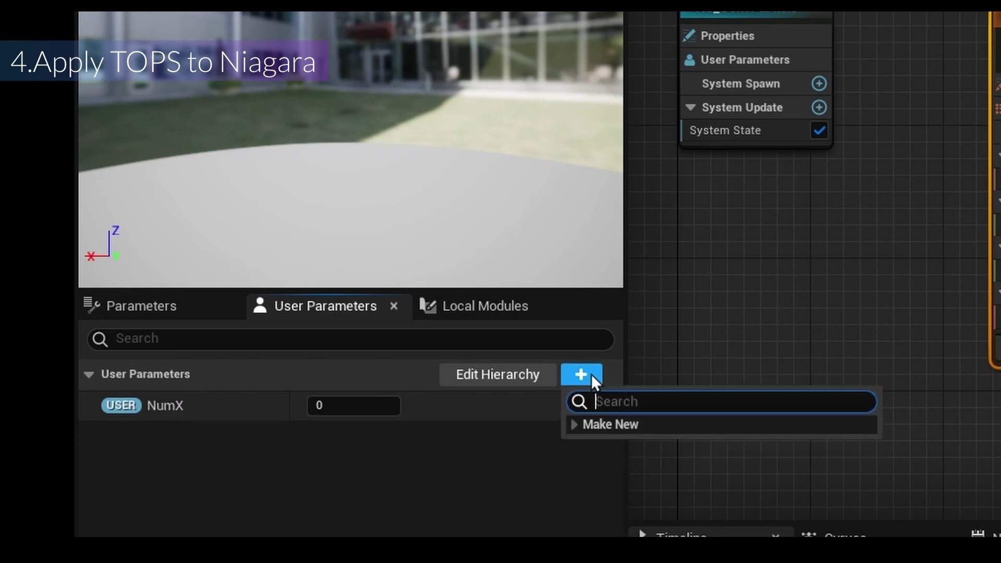
{"action": "type", "text": "in"}
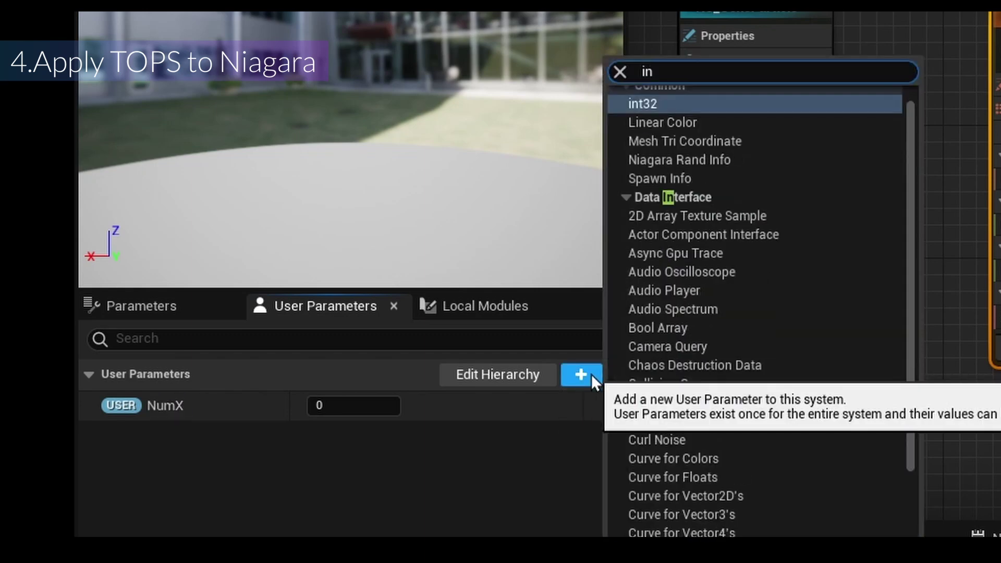
{"action": "type", "text": "t"}
{"action": "key", "text": "Return"}
{"action": "type", "text": "Num"}
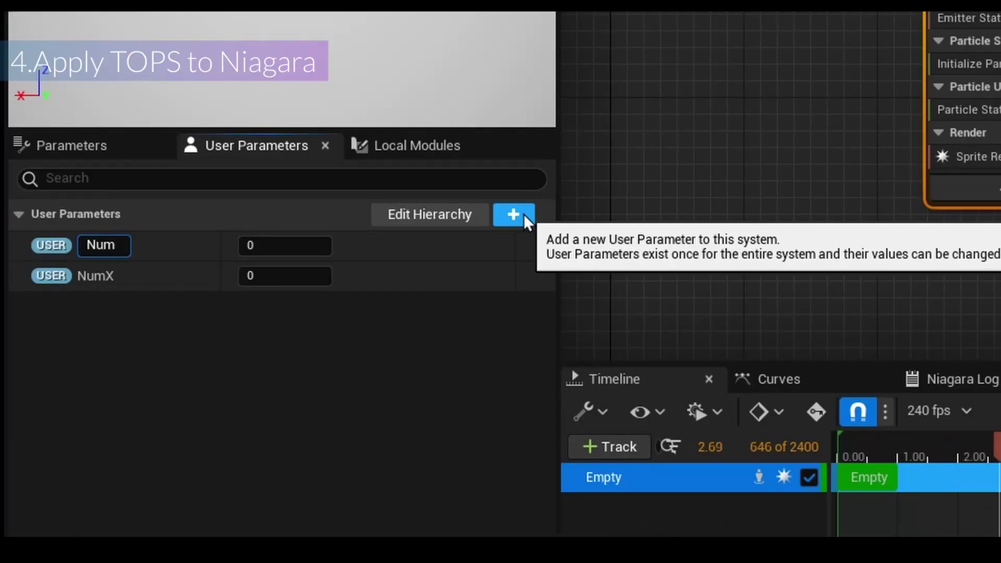
{"action": "type", "text": "Y"}
{"action": "key", "text": "Return"}
Create a user parameter of object type Texture named PosTex.
{"action": "left_click", "coordinate": [524, 213]}
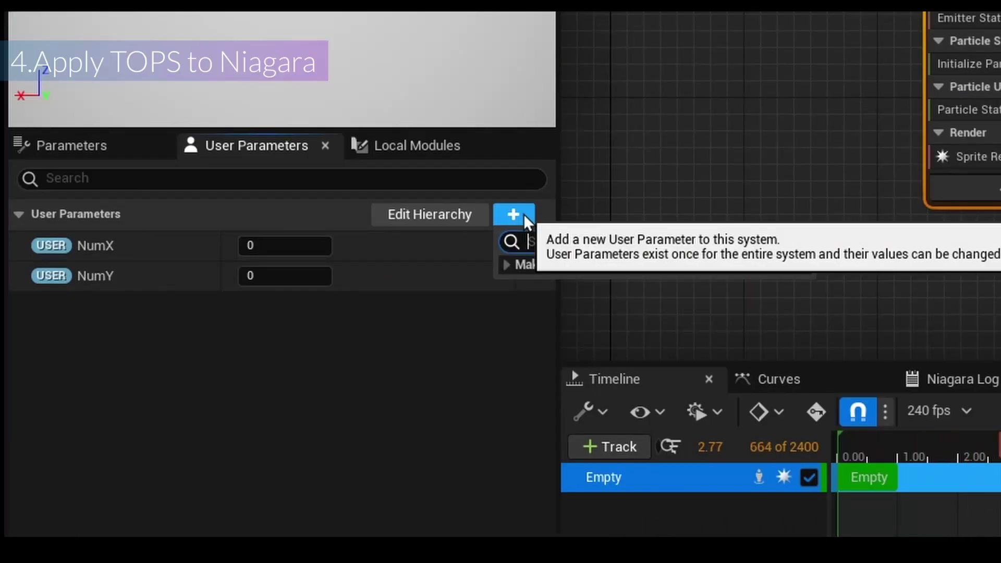
{"action": "type", "text": "texture"}
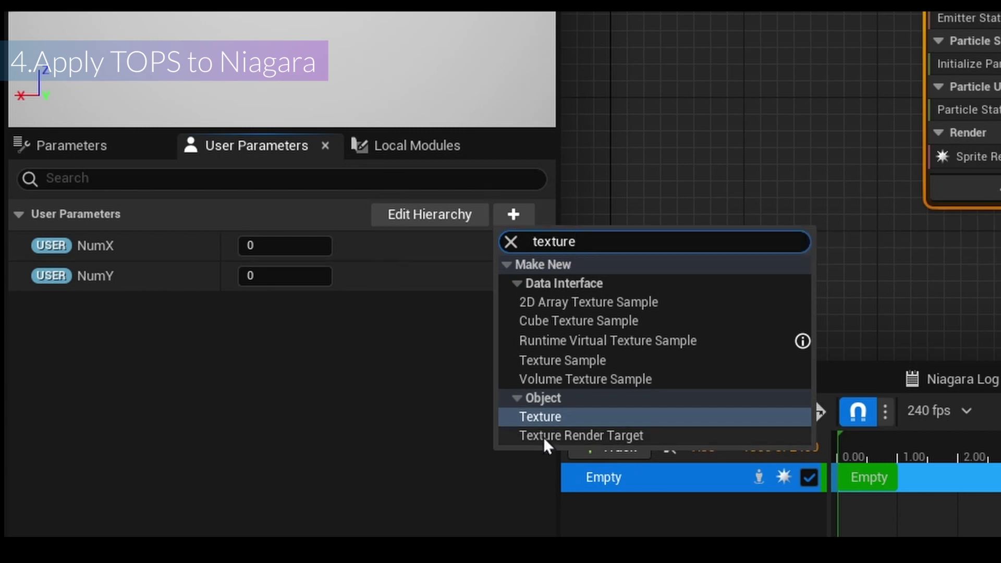
{"action": "left_click", "coordinate": [543, 417]}
{"action": "type", "text": "PosTex"}
{"action": "key", "text": "Return"}
Create another Texture user parameter named ScaleTex.
{"action": "left_click", "coordinate": [507, 206]}
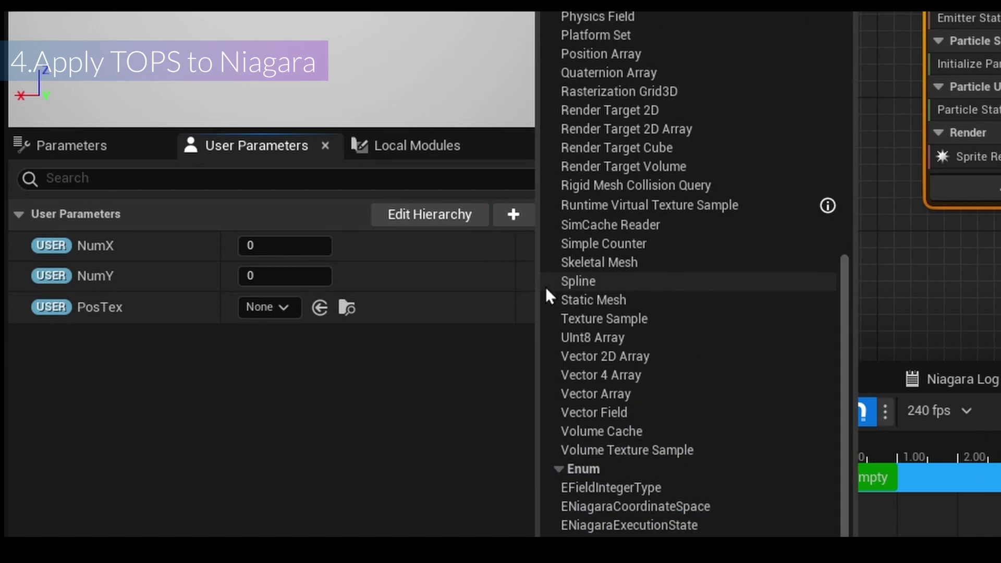
{"action": "type", "text": "textu"}
{"action": "key", "text": "Return"}
{"action": "type", "text": "P"}
{"action": "key", "text": "BackSpace"}
{"action": "type", "text": "ScaleTex"}
{"action": "key", "text": "Return"}
Set the default values of both the NumX and NumY user parameters to 6.
{"action": "left_click", "coordinate": [300, 246]}
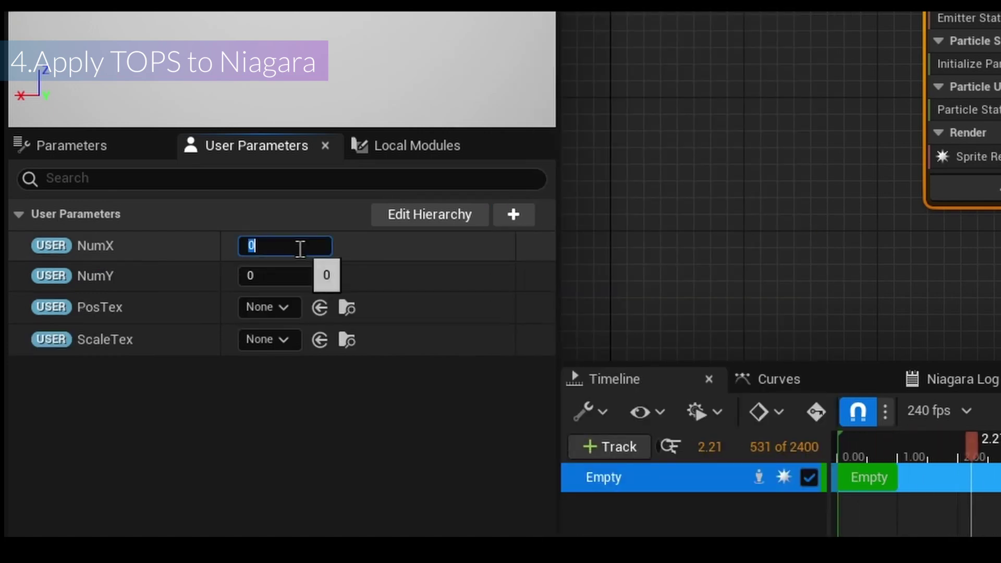
{"action": "type", "text": "6"}
{"action": "left_click", "coordinate": [295, 270]}
{"action": "type", "text": "6"}
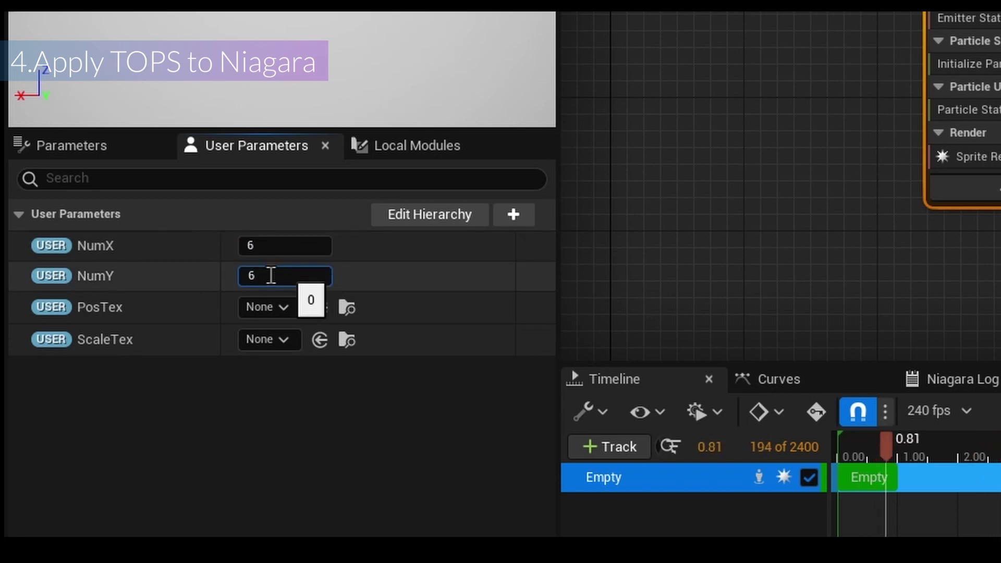
{"action": "left_click", "coordinate": [205, 276]}
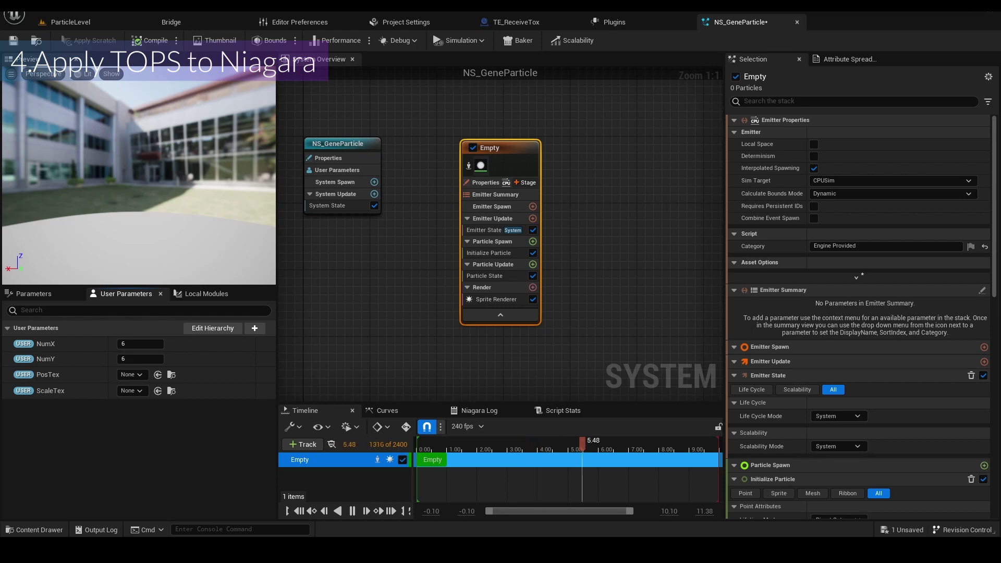
Set the Life Cycle Mode of the Empty emitter's Emitter State module to Self.
{"action": "left_click", "coordinate": [485, 230]}
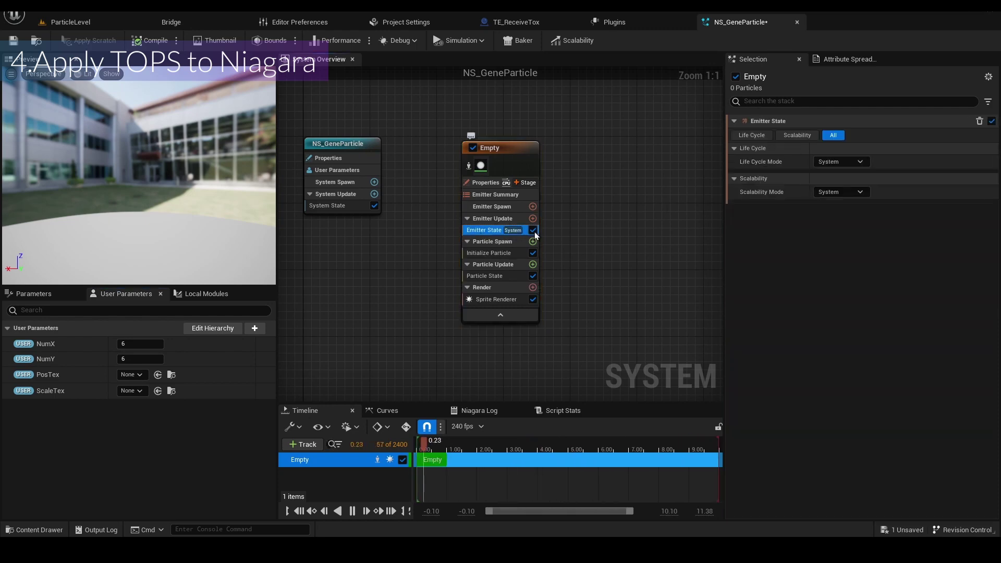
{"action": "mouse_move", "coordinate": [837, 164]}
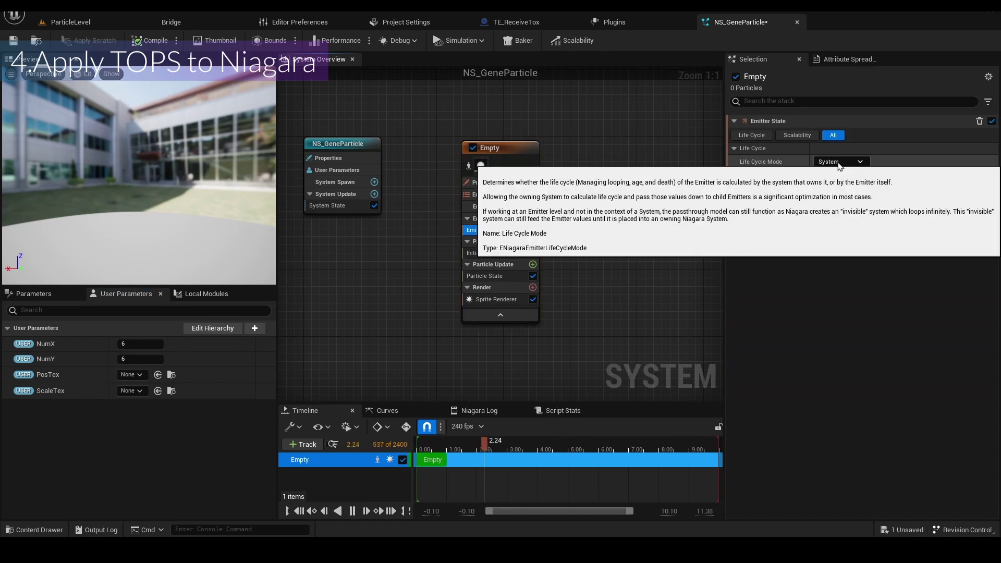
{"action": "left_click", "coordinate": [839, 163]}
{"action": "left_click", "coordinate": [840, 188]}
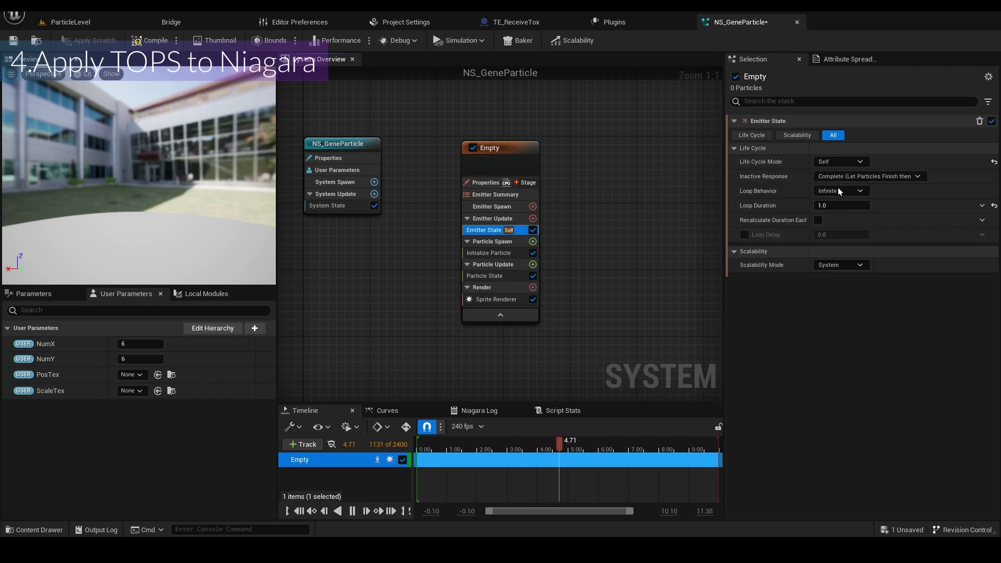
{"action": "mouse_move", "coordinate": [842, 193]}
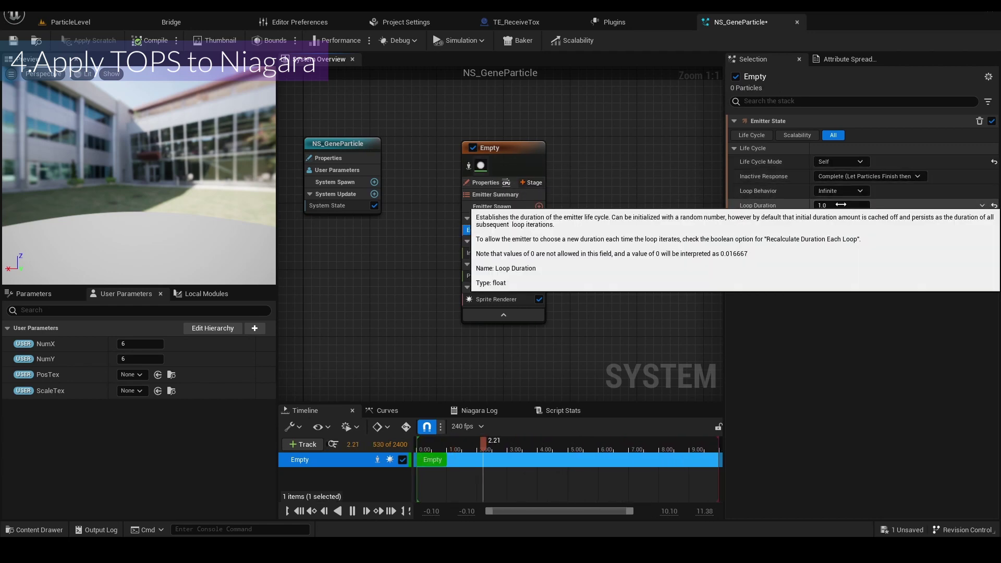
Add a Spawn Particles in Grid module to Emitter Update and resolve its missing dependency by adding Grid Location.
{"action": "left_click", "coordinate": [539, 219]}
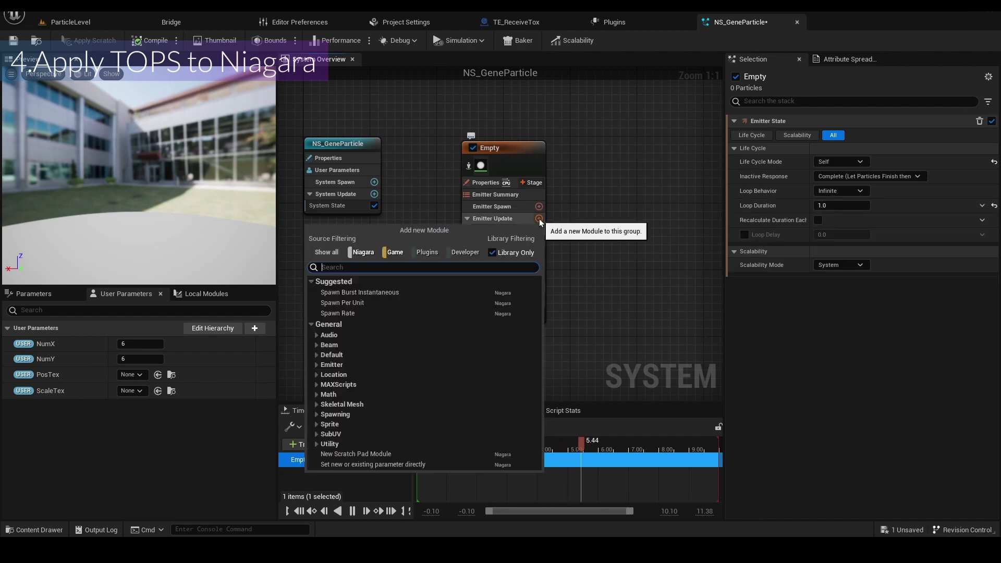
{"action": "type", "text": "spawn"}
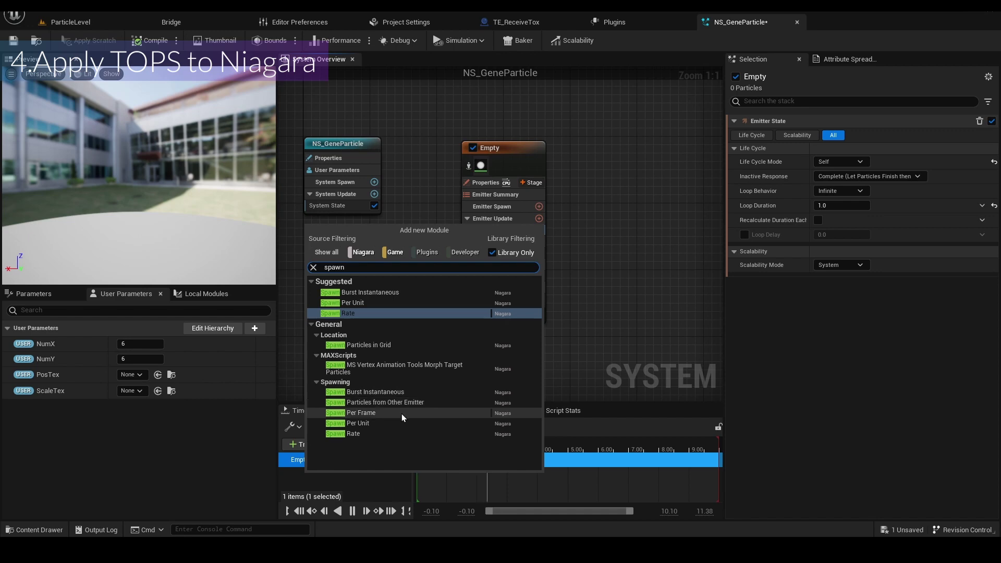
{"action": "left_click", "coordinate": [382, 347]}
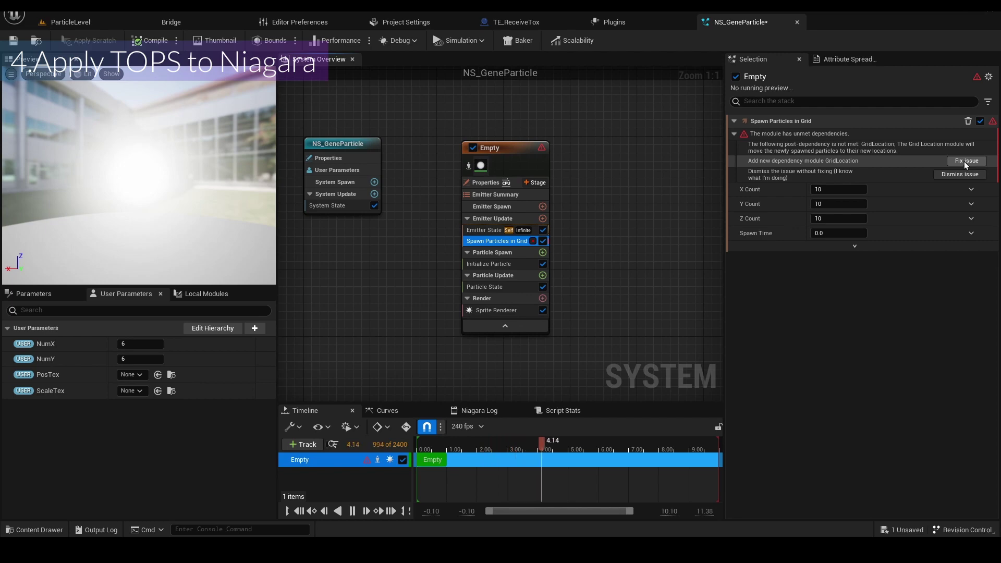
{"action": "left_click", "coordinate": [965, 162]}
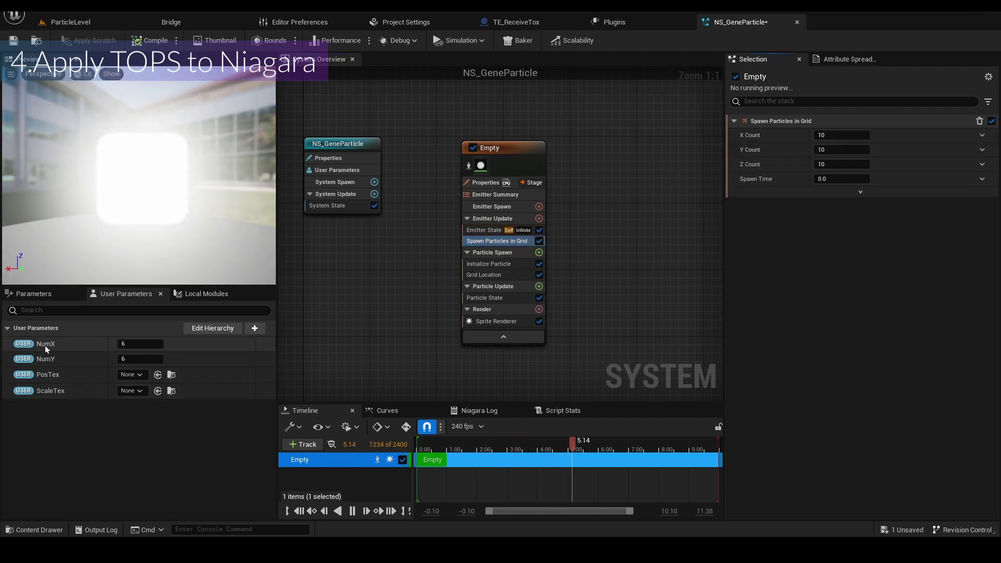
Link the grid spawn's X Count to NumX and Y Count to NumY, and set Z Count to 1.
{"action": "left_click_drag", "start_coordinate": [308, 314], "coordinate": [829, 135]}
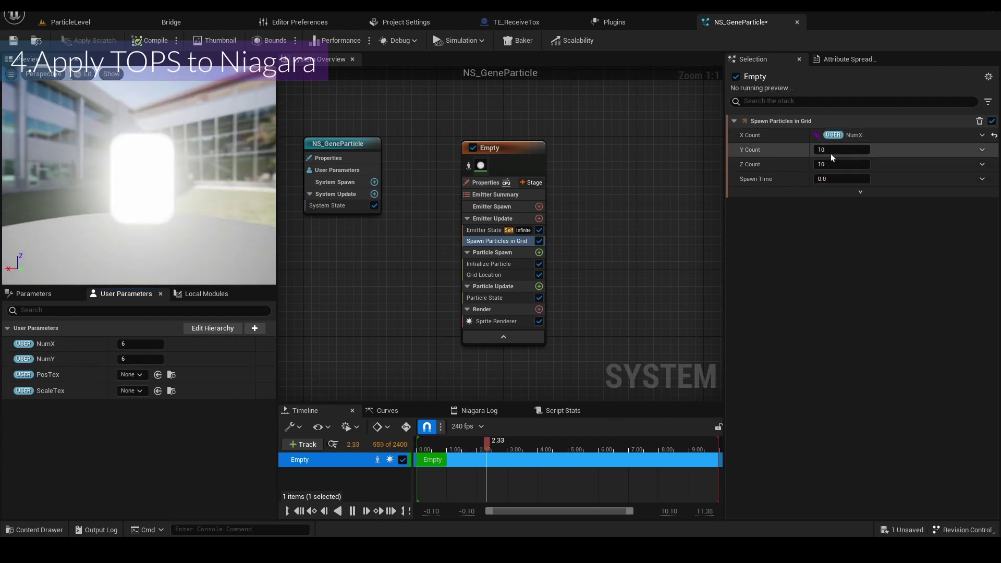
{"action": "left_click_drag", "start_coordinate": [35, 360], "coordinate": [834, 150]}
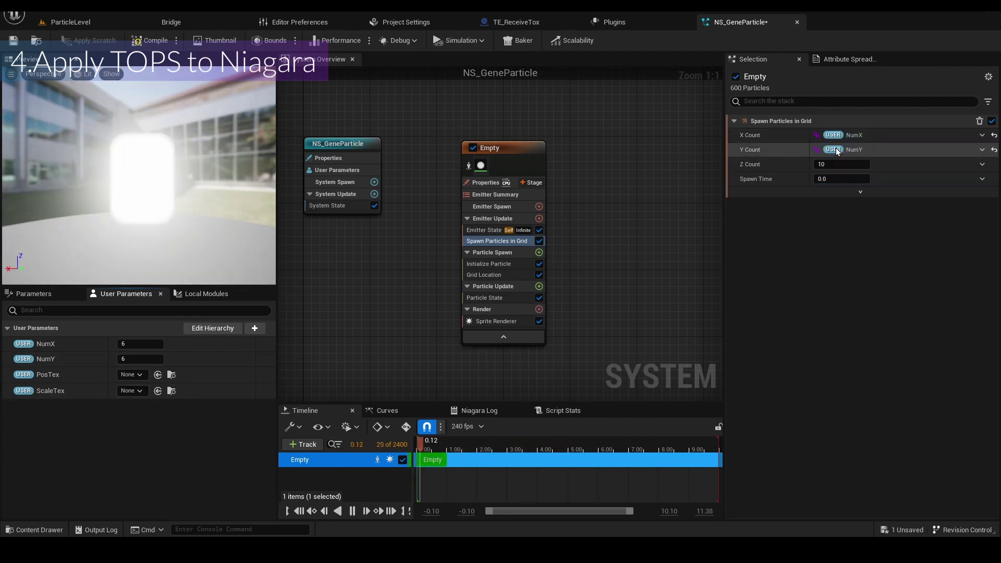
{"action": "left_click", "coordinate": [838, 164]}
{"action": "type", "text": "5"}
{"action": "key", "text": "Return"}
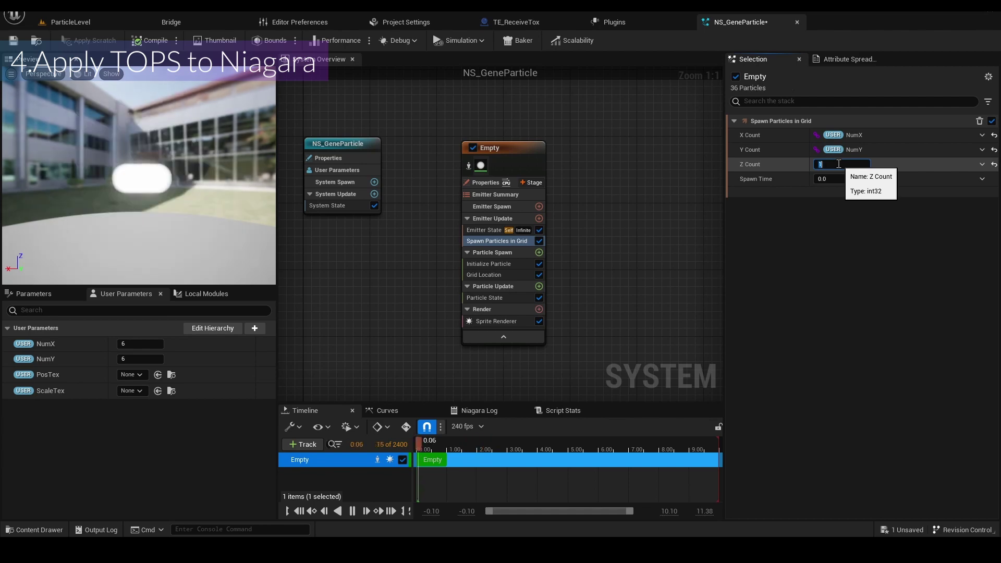
Delete the emitter's Sprite Renderer and add a Mesh Renderer in its place.
{"action": "left_click", "coordinate": [506, 325]}
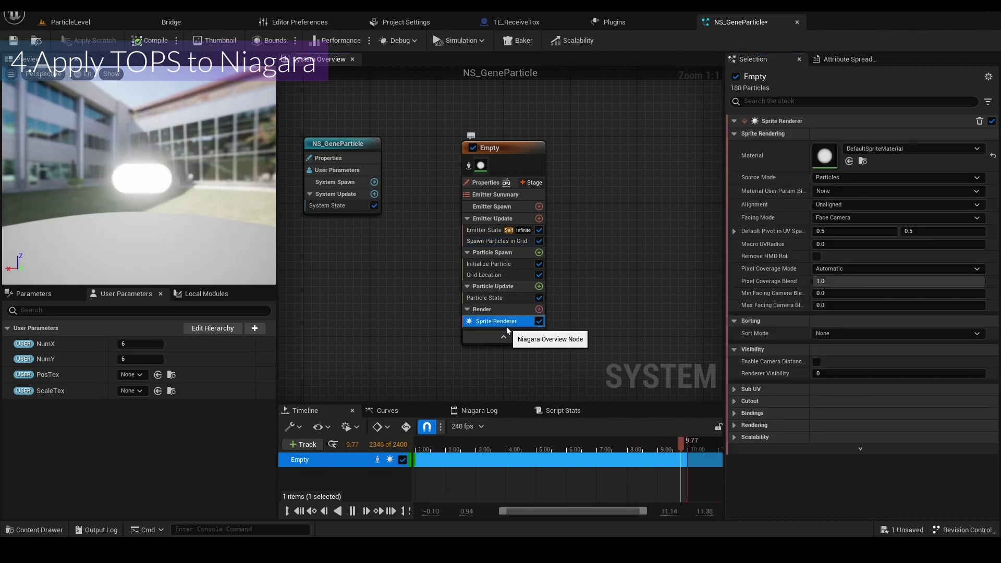
{"action": "key", "text": "Delete"}
{"action": "left_click", "coordinate": [539, 300]}
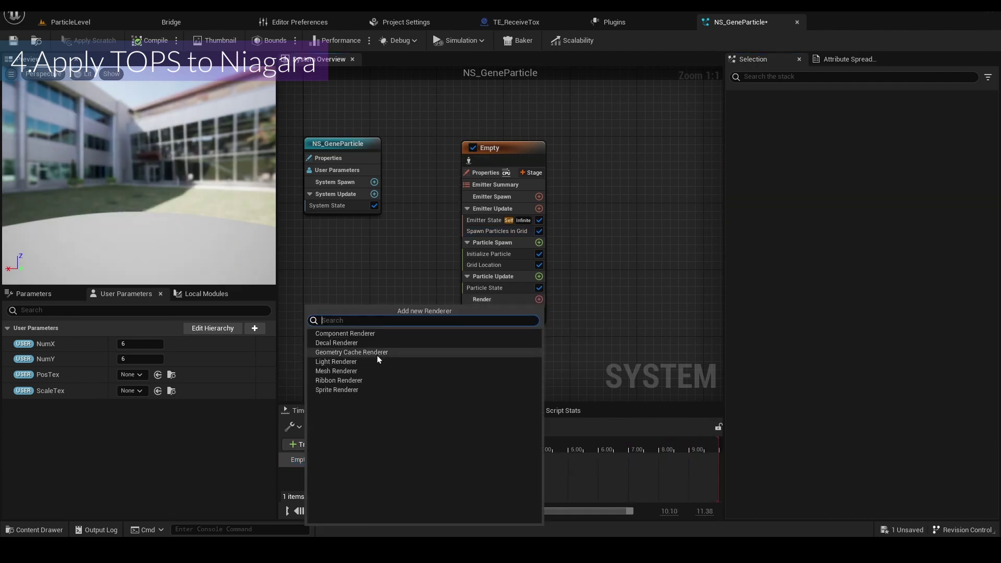
{"action": "left_click", "coordinate": [367, 372]}
{"action": "left_click", "coordinate": [530, 311]}
Assign the Cube mesh to the first element of the Mesh Renderer's Meshes array.
{"action": "left_click", "coordinate": [735, 147]}
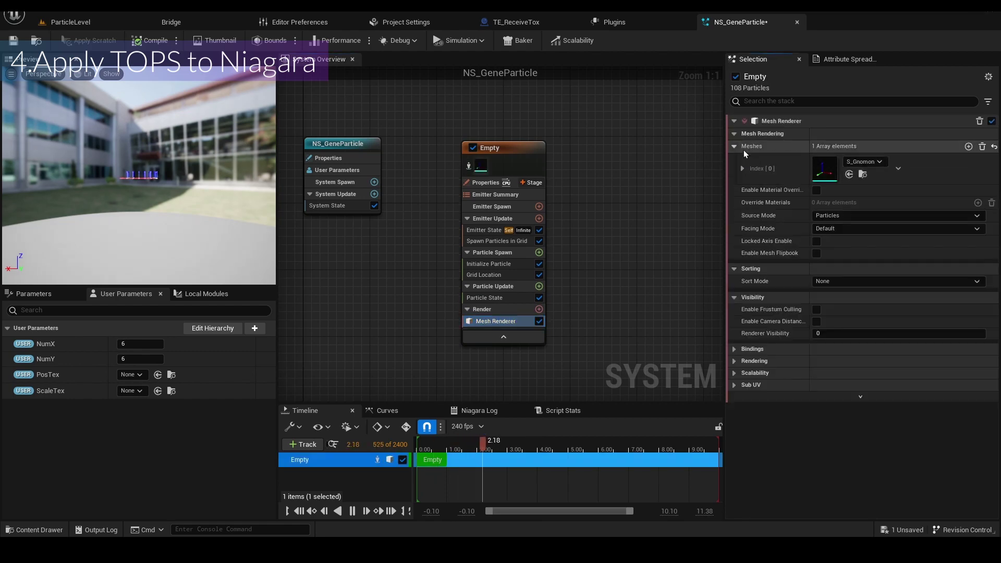
{"action": "left_click", "coordinate": [869, 163]}
{"action": "type", "text": "cu"}
{"action": "key", "text": "Return"}
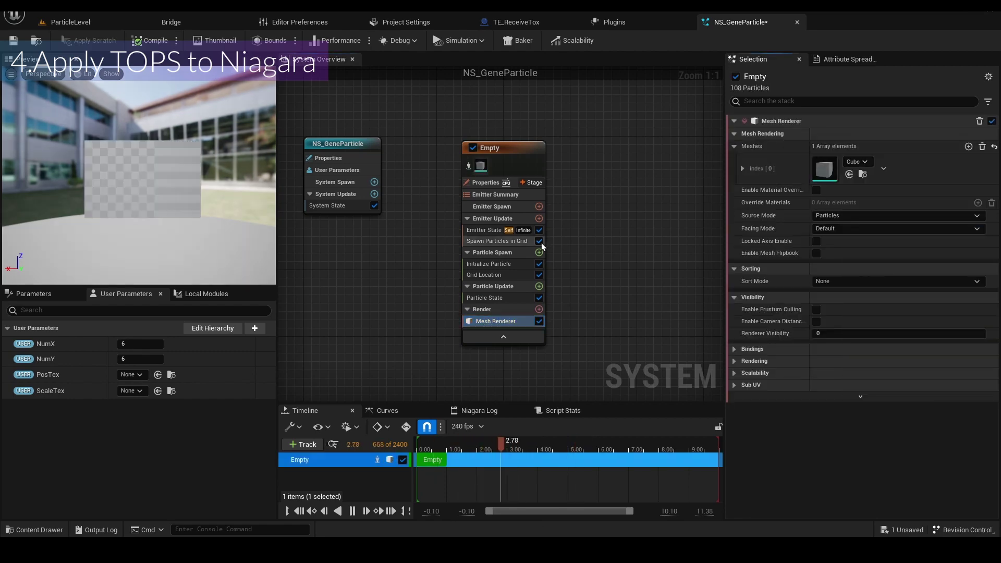
Set the particle Lifetime in the Initialize Particle module to 10.
{"action": "left_click", "coordinate": [484, 264]}
{"action": "left_click", "coordinate": [781, 176]}
{"action": "type", "text": "10"}
{"action": "left_click", "coordinate": [844, 183]}
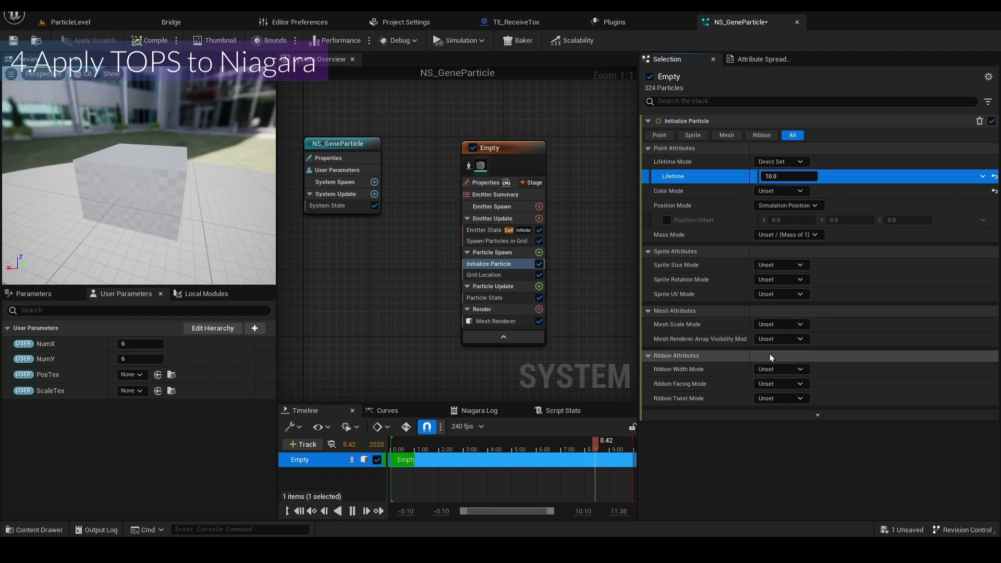
Set the Initialize Particle module's Mesh Scale Mode to Uniform with a Mesh Uniform Scale of 0.1.
{"action": "left_click", "coordinate": [777, 326]}
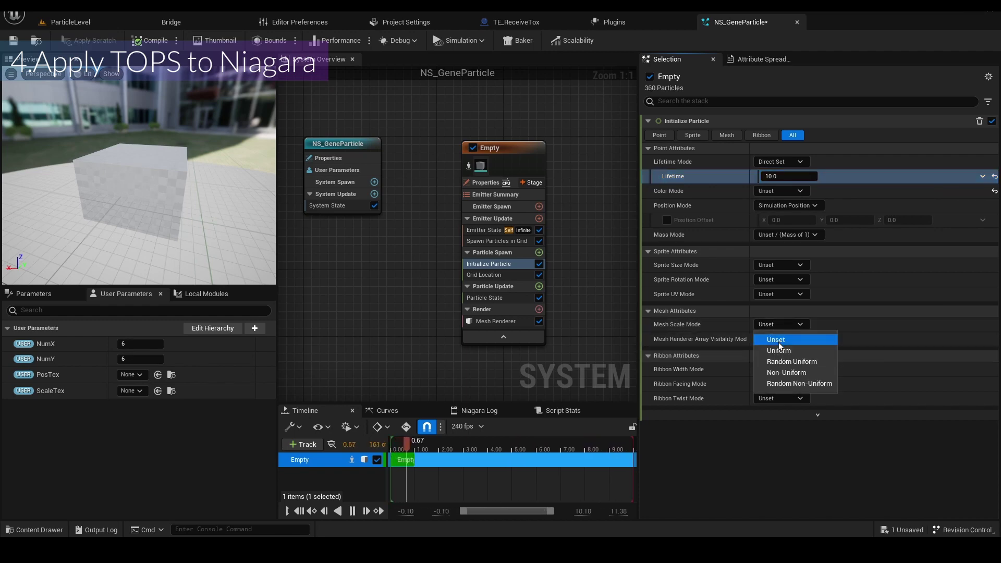
{"action": "left_click", "coordinate": [778, 351]}
{"action": "left_click", "coordinate": [778, 340]}
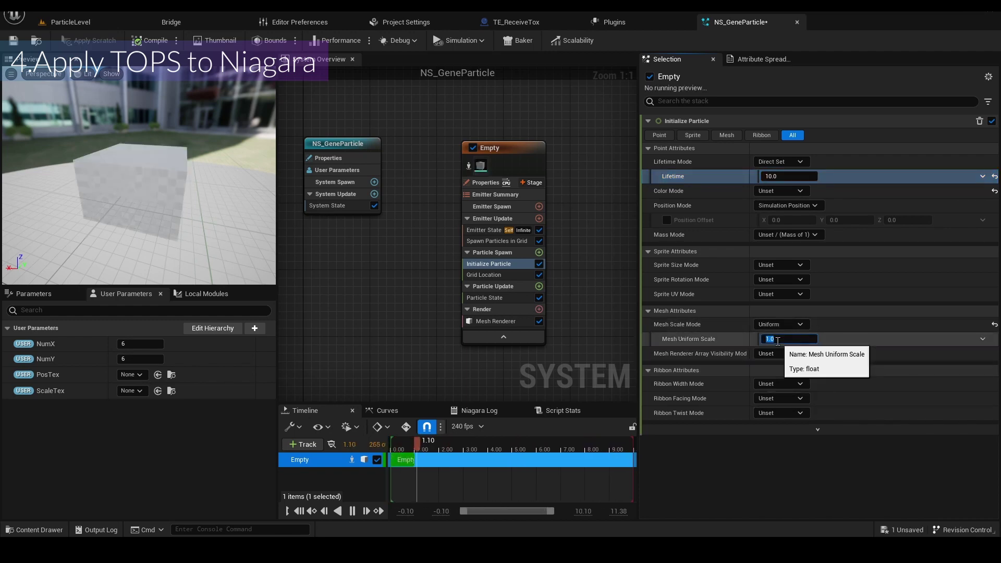
{"action": "type", "text": "0.1"}
{"action": "key", "text": "Return"}
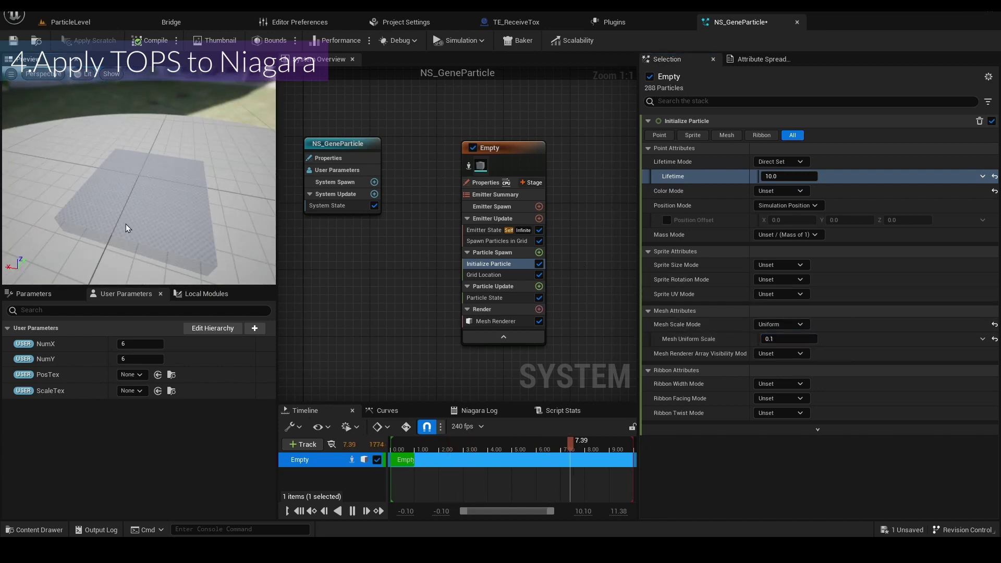
Set the Grid Location module's Dimensions Definition to Bounding Box Size and enable Align To Grid Cell.
{"action": "left_click_drag", "start_coordinate": [90, 190], "coordinate": [78, 138]}
{"action": "left_click", "coordinate": [485, 275]}
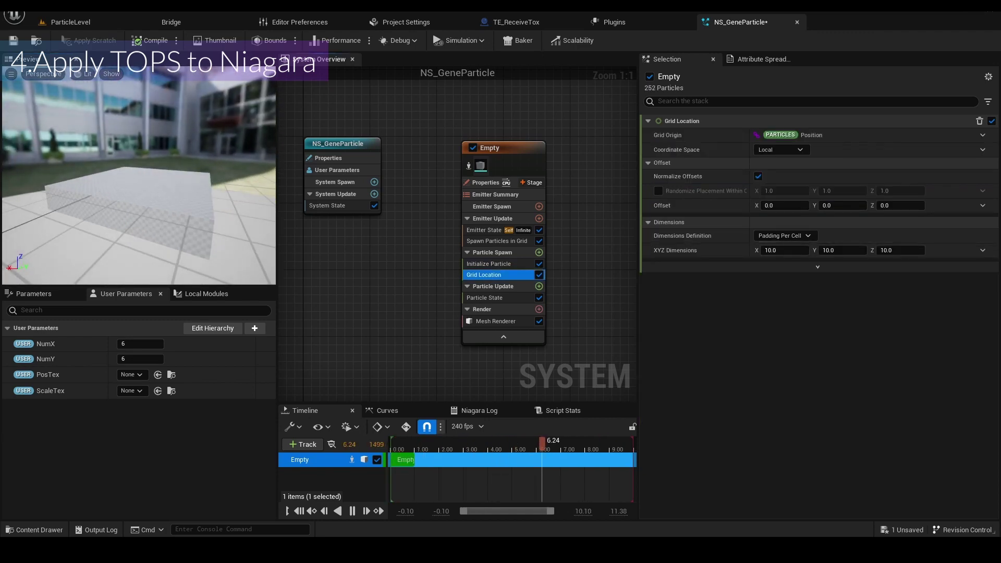
{"action": "left_click", "coordinate": [780, 236]}
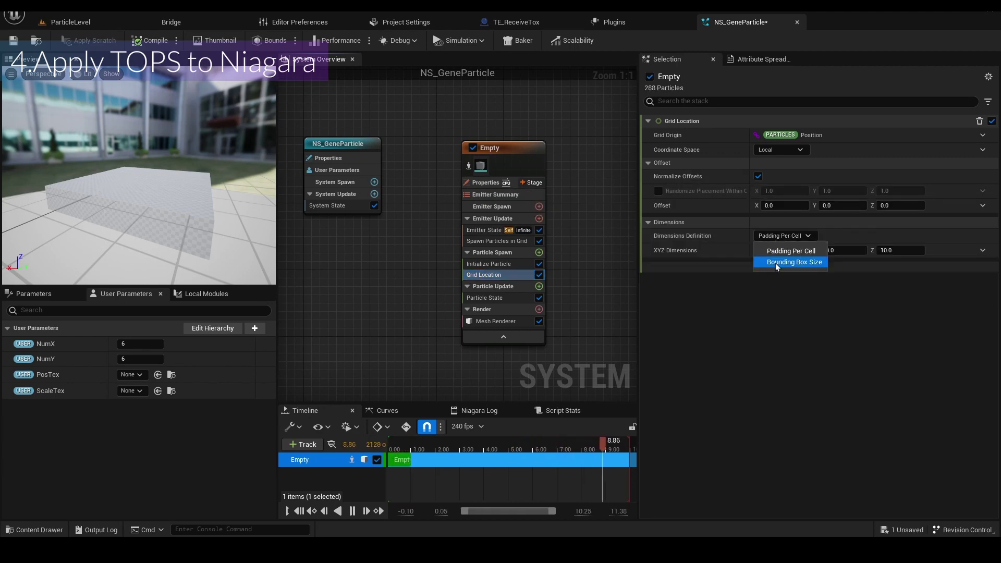
{"action": "left_click", "coordinate": [775, 264]}
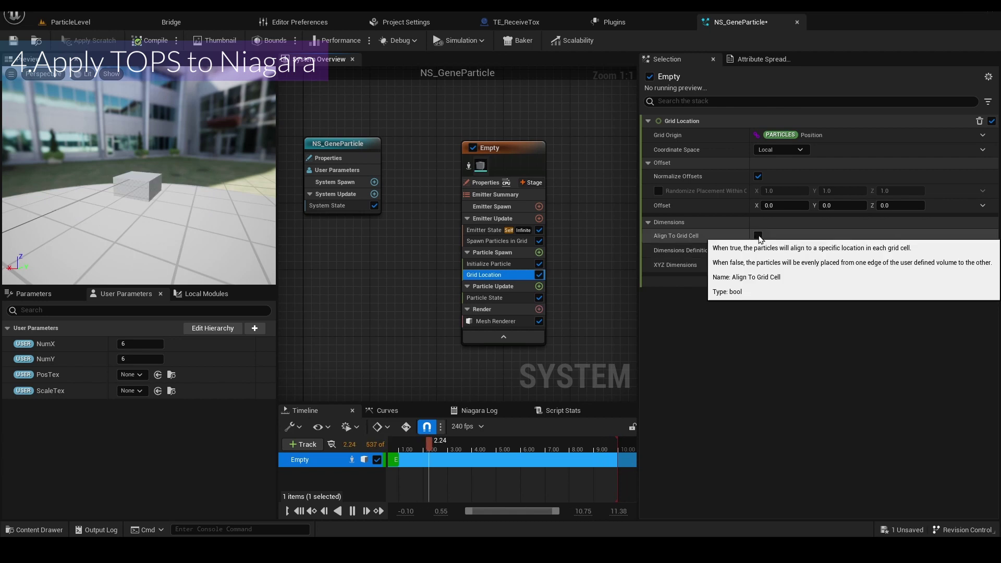
{"action": "left_click", "coordinate": [758, 236]}
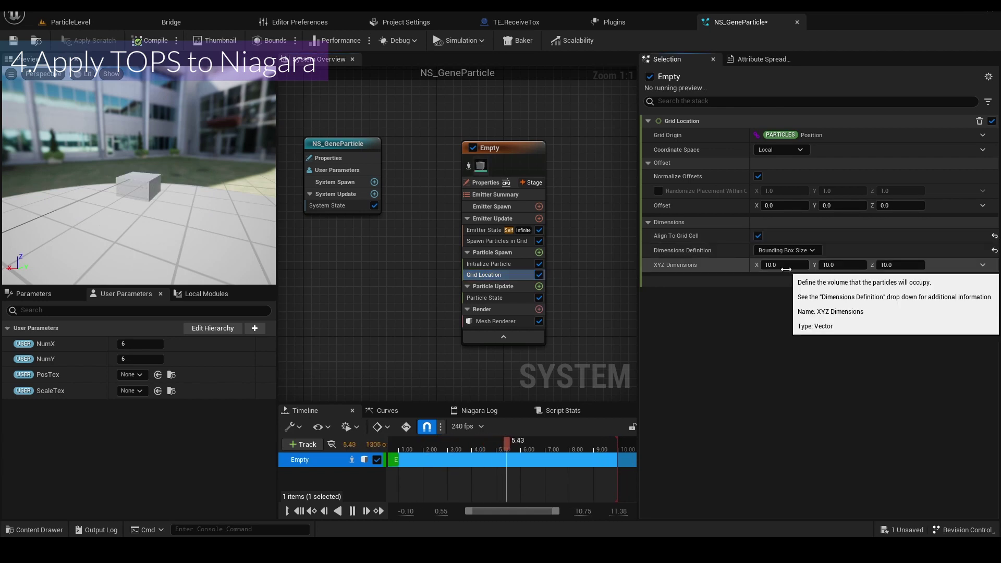
Set the Grid Location XYZ Dimensions to 100, 100 and 0.
{"action": "left_click", "coordinate": [786, 270]}
{"action": "type", "text": "100"}
{"action": "left_click", "coordinate": [849, 265]}
{"action": "type", "text": "100"}
{"action": "left_click", "coordinate": [899, 267]}
{"action": "type", "text": "100"}
{"action": "left_click", "coordinate": [871, 307]}
{"action": "left_click", "coordinate": [890, 267]}
{"action": "type", "text": "0"}
{"action": "key", "text": "Return"}
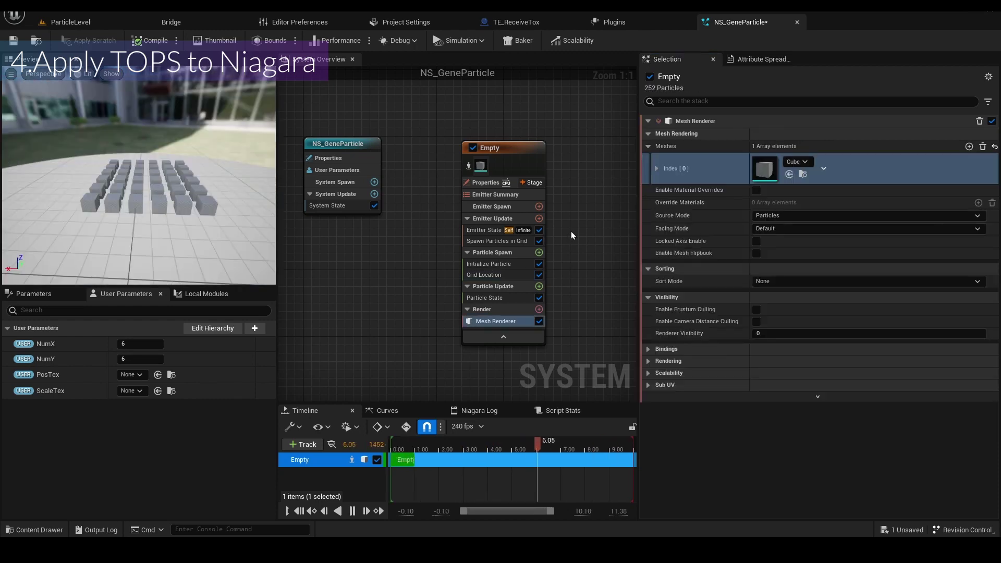
Set the emitter's Sim Target to GPUCompute Sim and its Calculate Bounds Mode to Fixed.
{"action": "left_click", "coordinate": [488, 183]}
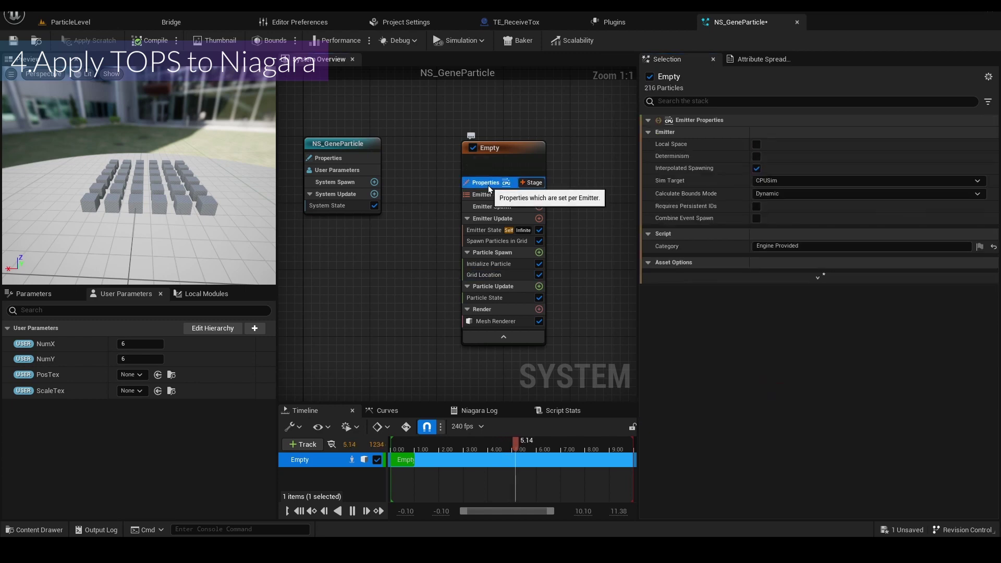
{"action": "left_click", "coordinate": [806, 182]}
{"action": "left_click", "coordinate": [794, 201]}
{"action": "left_click", "coordinate": [778, 221]}
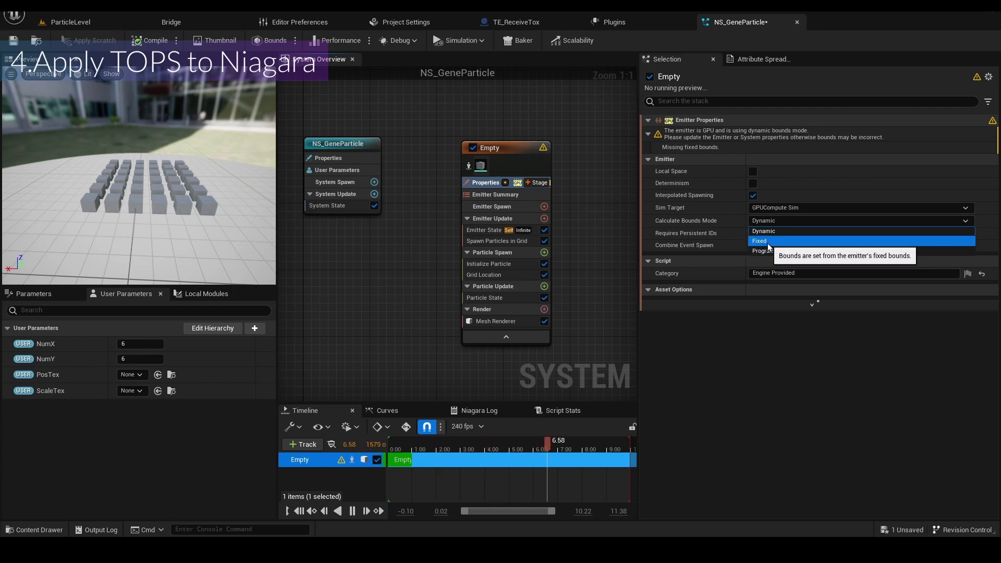
{"action": "left_click", "coordinate": [768, 242]}
{"action": "left_click", "coordinate": [649, 207]}
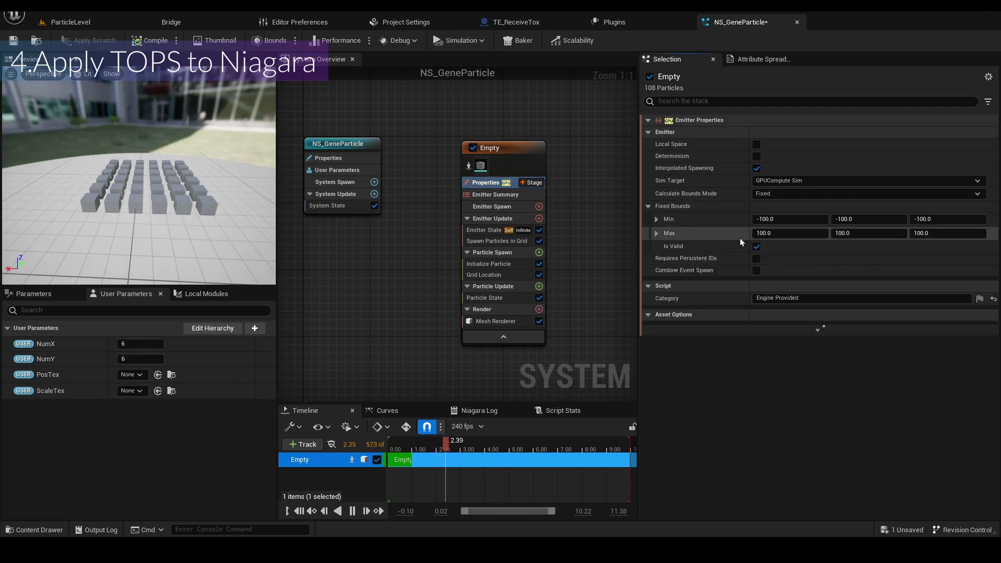
Set the emitter's Fixed Bounds to a Min of -500 and a Max of 500 on all three axes.
{"action": "left_click", "coordinate": [785, 221]}
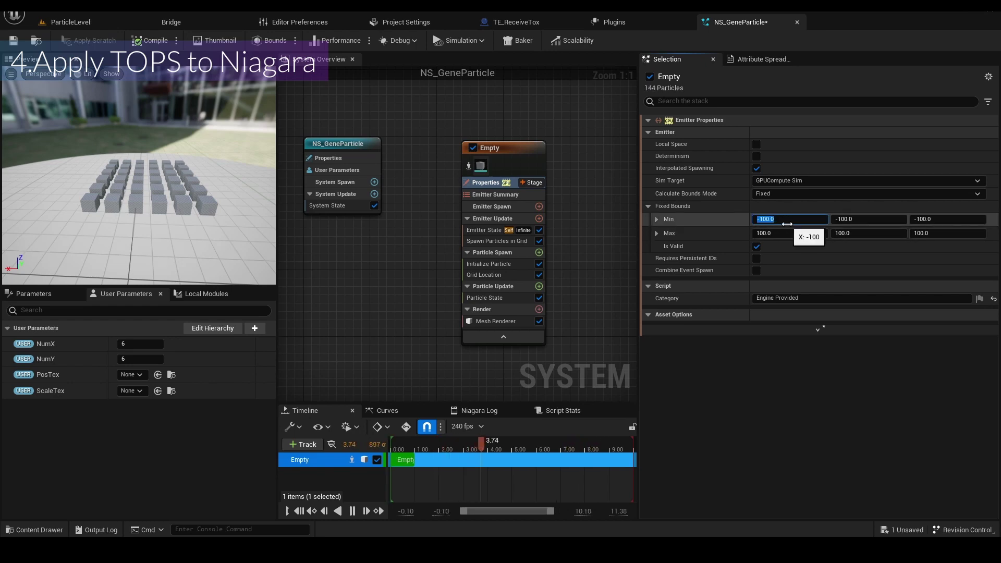
{"action": "type", "text": "-500"}
{"action": "left_click", "coordinate": [858, 221]}
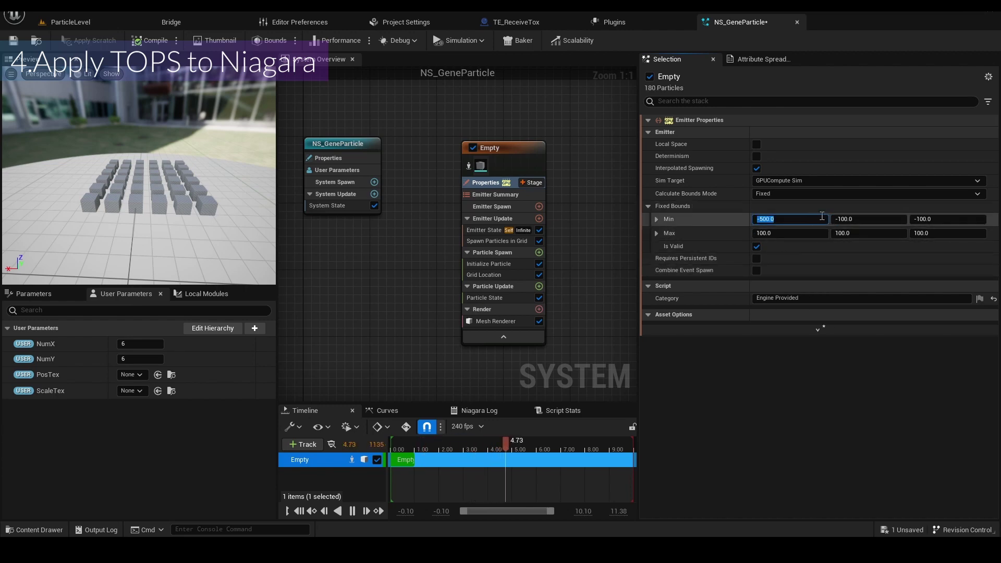
{"action": "type", "text": "-500"}
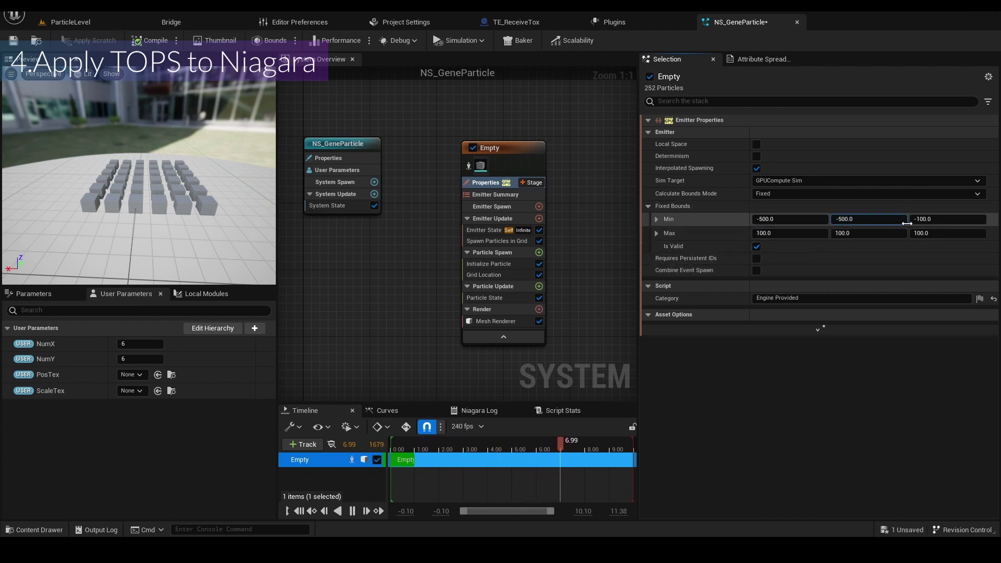
{"action": "key", "text": "Tab"}
{"action": "type", "text": "-500"}
{"action": "key", "text": "Return"}
{"action": "double_click", "coordinate": [778, 234]}
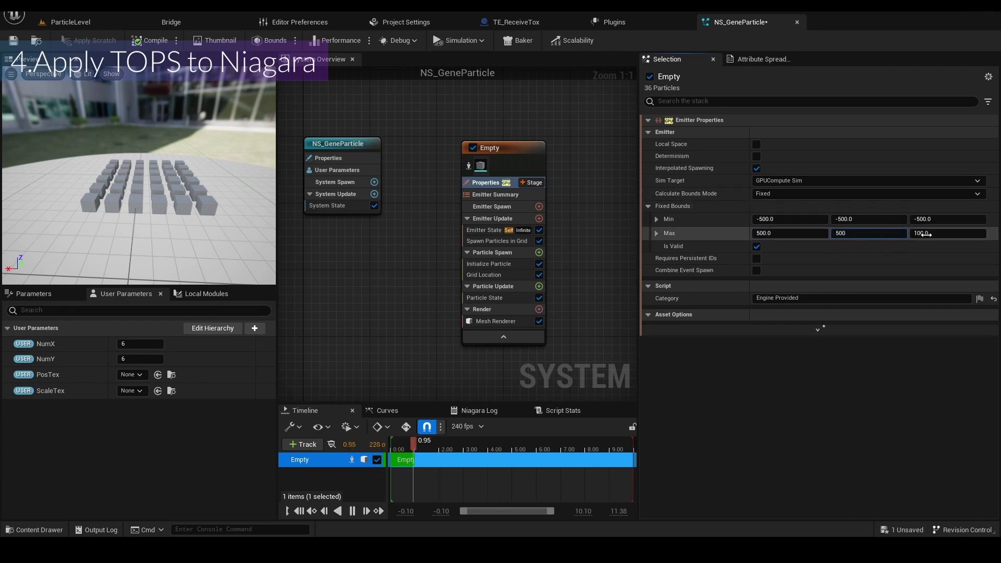
{"action": "key", "text": "Return"}
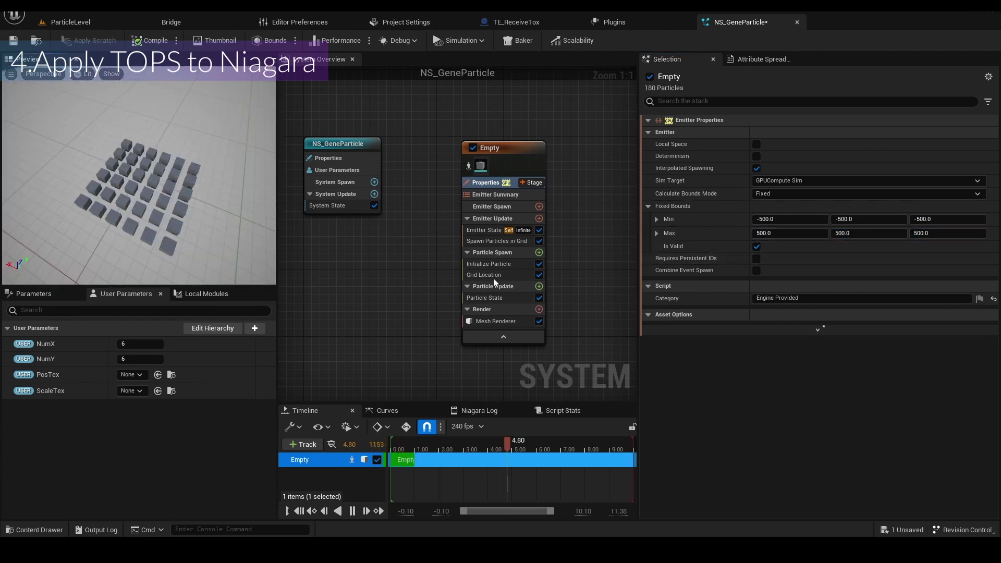
Add a Vector 2D particle attribute named GridUV to the emitter.
{"action": "left_click", "coordinate": [40, 296]}
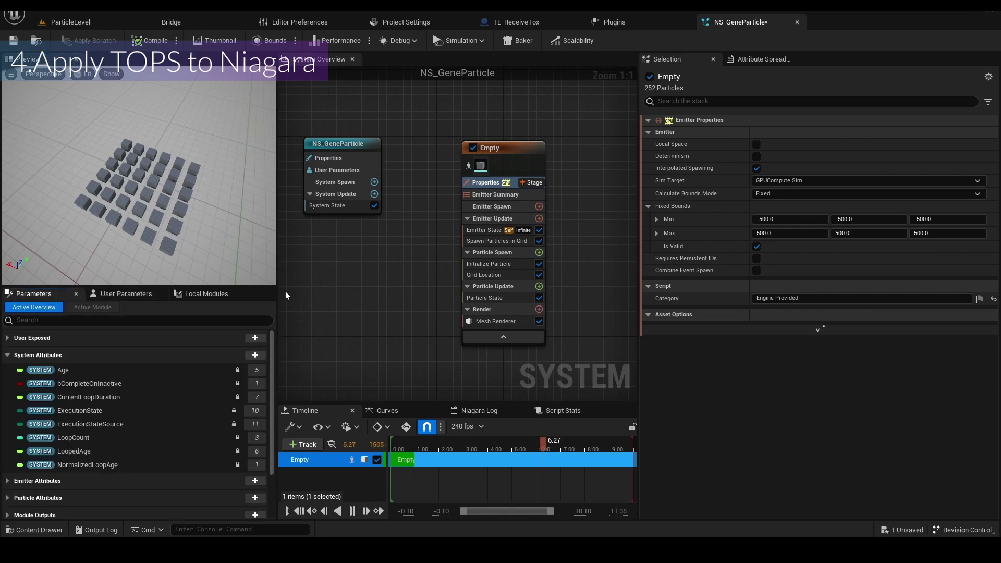
{"action": "left_click", "coordinate": [505, 152]}
{"action": "scroll", "coordinate": [21, 448], "scroll_direction": "down", "scroll_amount": 3}
{"action": "left_click", "coordinate": [8, 432]}
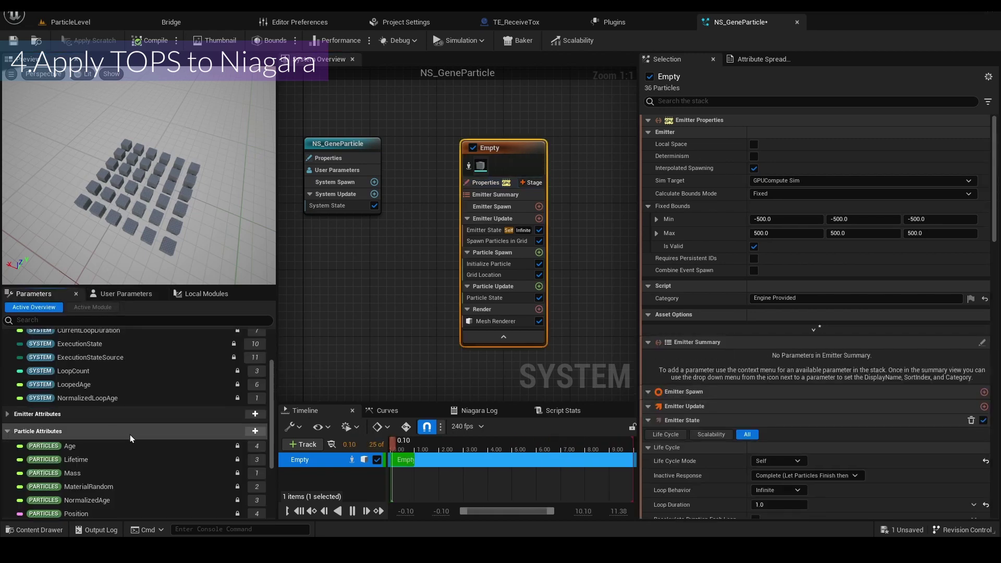
{"action": "scroll", "coordinate": [246, 431], "scroll_direction": "down", "scroll_amount": 2}
{"action": "left_click", "coordinate": [255, 362]}
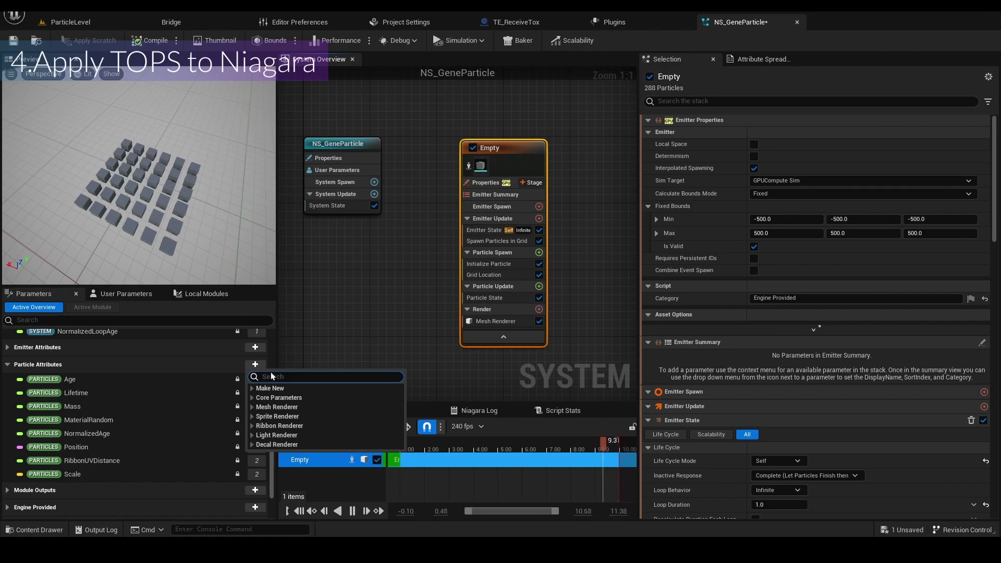
{"action": "type", "text": "vector"}
{"action": "key", "text": "Down"}
{"action": "key", "text": "Return"}
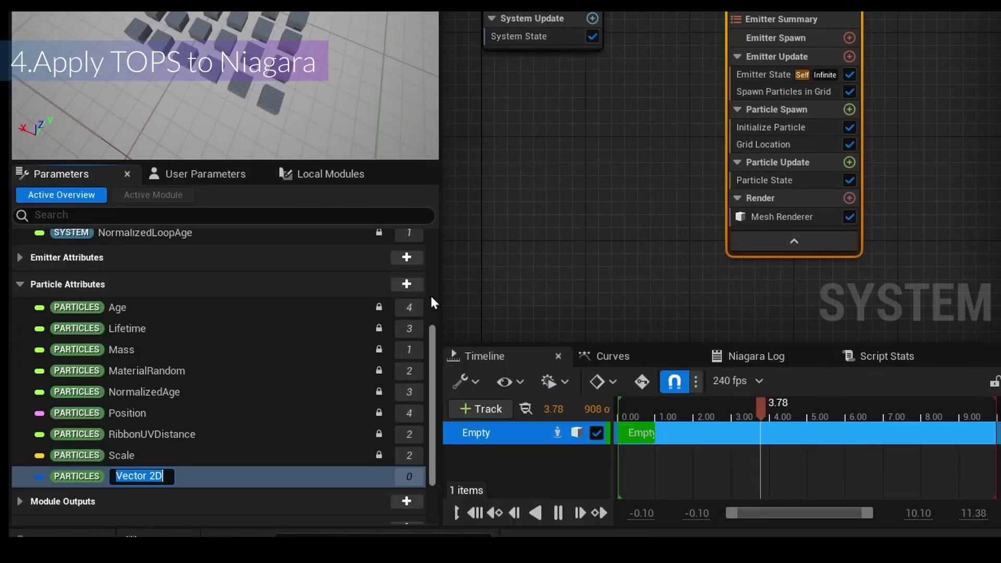
{"action": "type", "text": "Grid"}
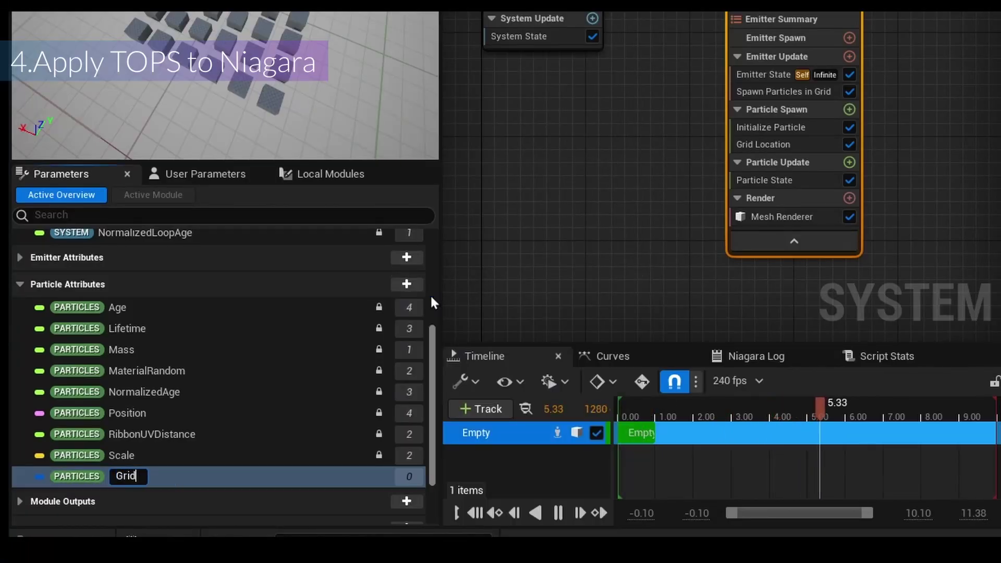
{"action": "type", "text": "UV"}
{"action": "key", "text": "Return"}
Add a setter for GridUV after Grid Location in Particle Spawn and make its value a Make Vector 2D input.
{"action": "left_click_drag", "start_coordinate": [130, 334], "coordinate": [794, 98]}
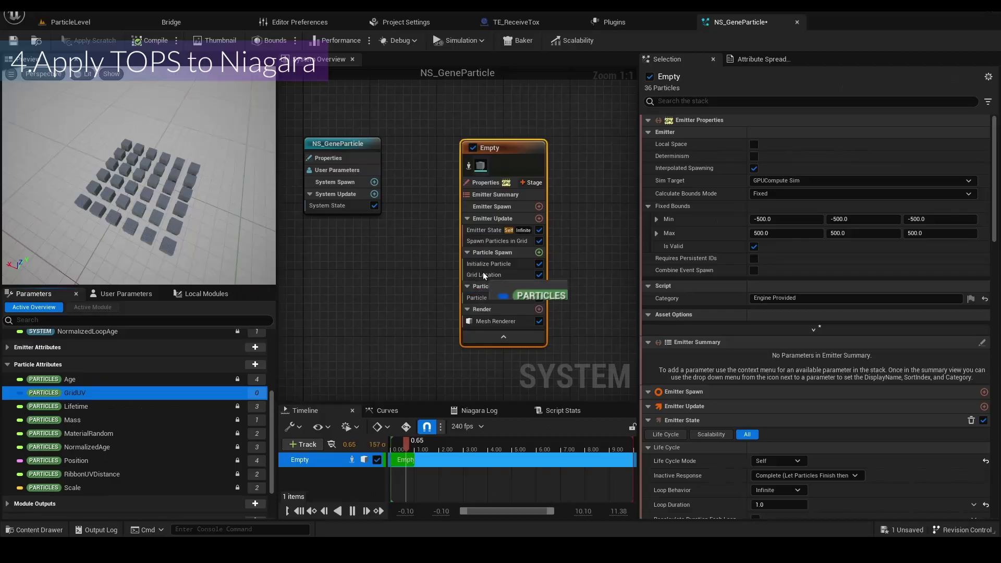
{"action": "left_click_drag", "start_coordinate": [495, 245], "coordinate": [490, 280]}
{"action": "left_click", "coordinate": [983, 136]}
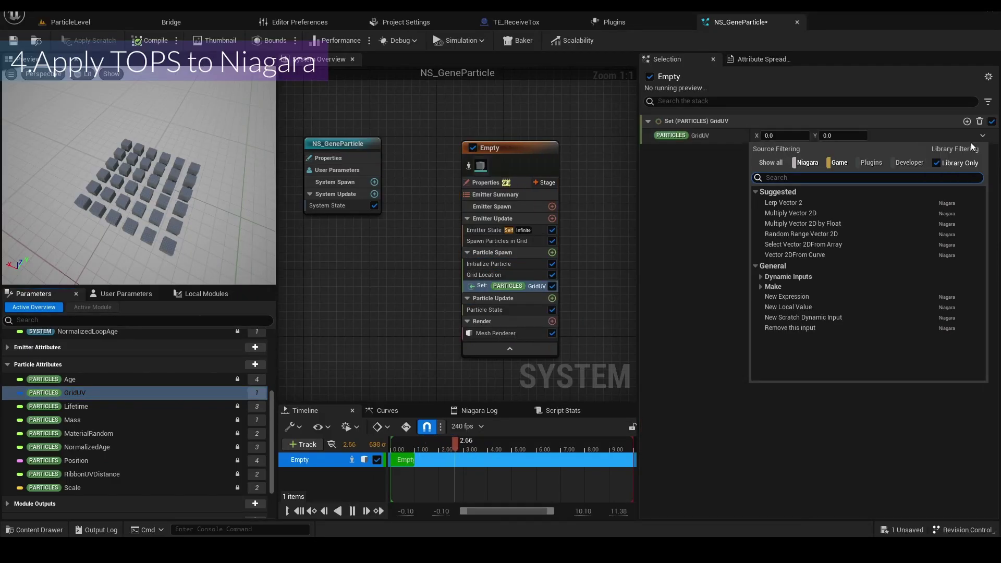
{"action": "type", "text": "make v"}
{"action": "key", "text": "Return"}
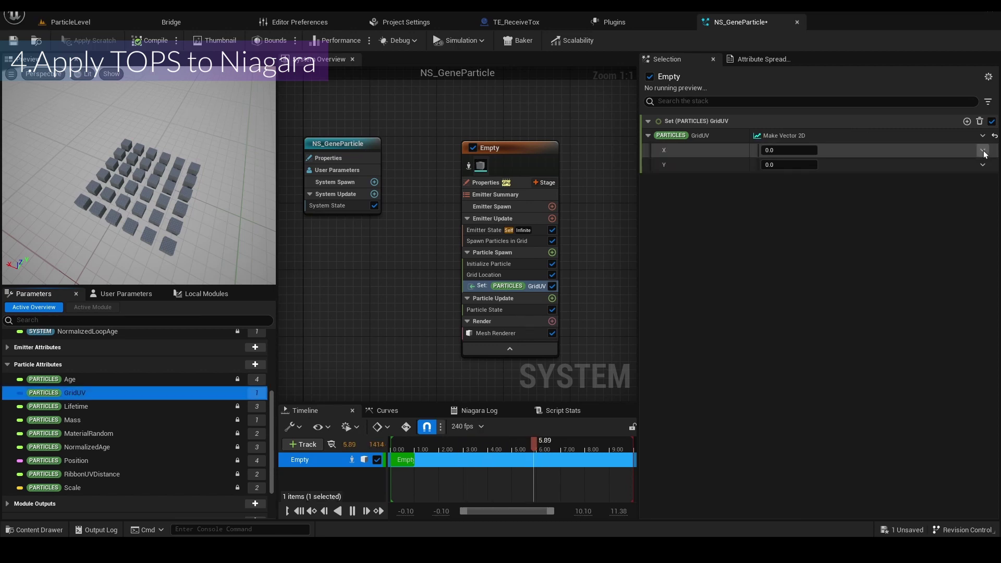
Make GridUV's X an Add Float, with A as Make Float from Vector linked to Grid Location's GridUVW output.
{"action": "left_click", "coordinate": [985, 151]}
{"action": "type", "text": "add float"}
{"action": "key", "text": "Return"}
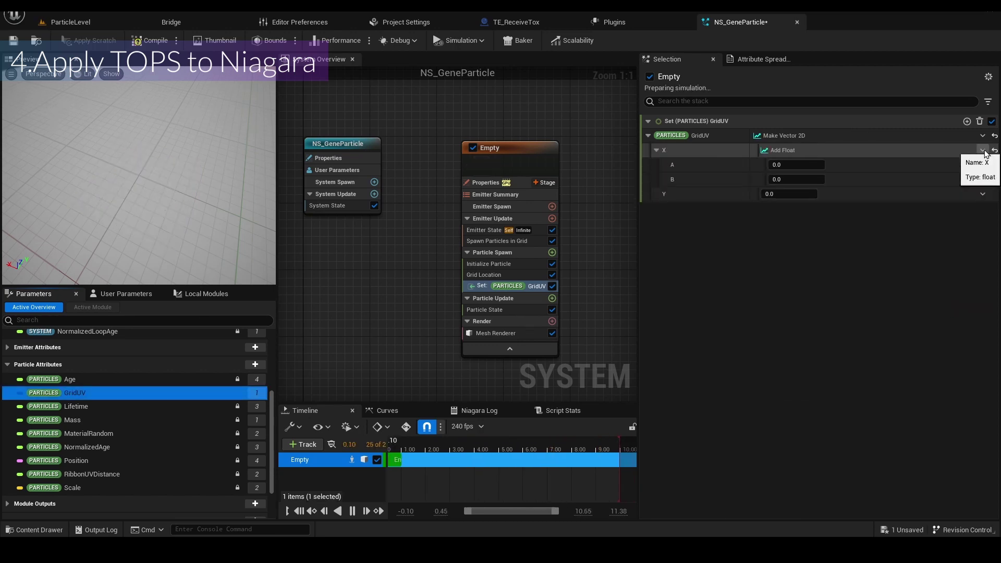
{"action": "left_click", "coordinate": [982, 166]}
{"action": "type", "text": "make vector"}
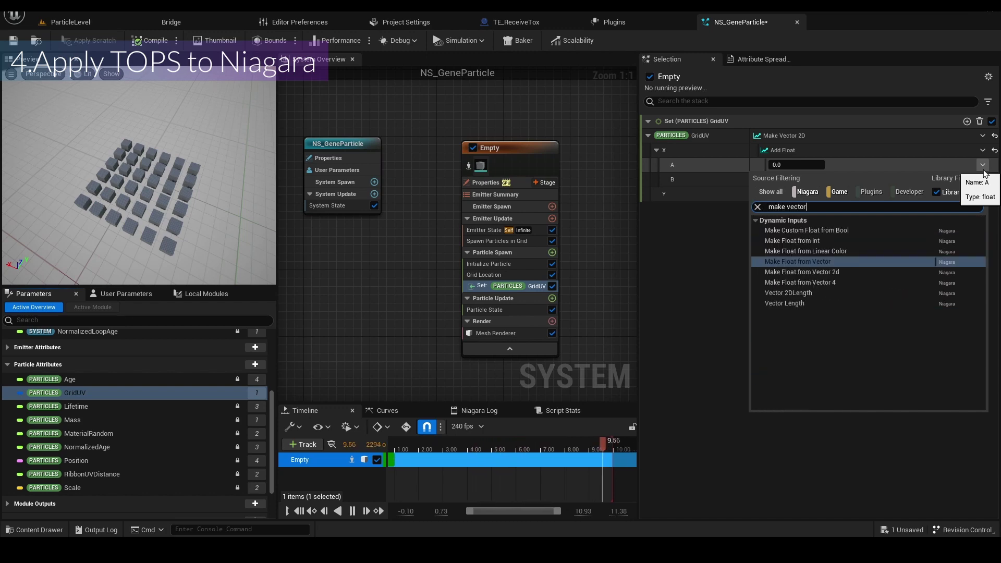
{"action": "key", "text": "Return"}
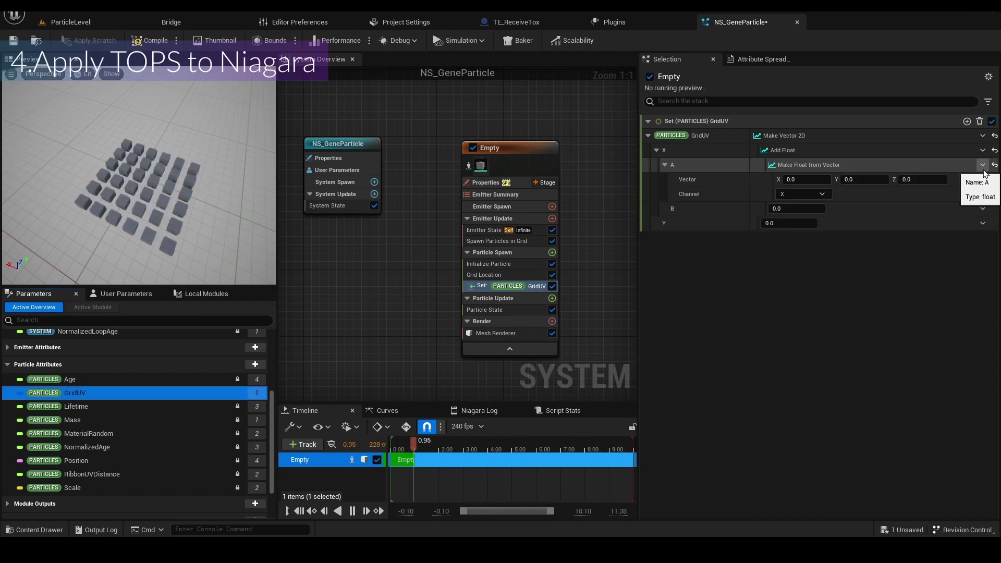
{"action": "left_click", "coordinate": [983, 180]}
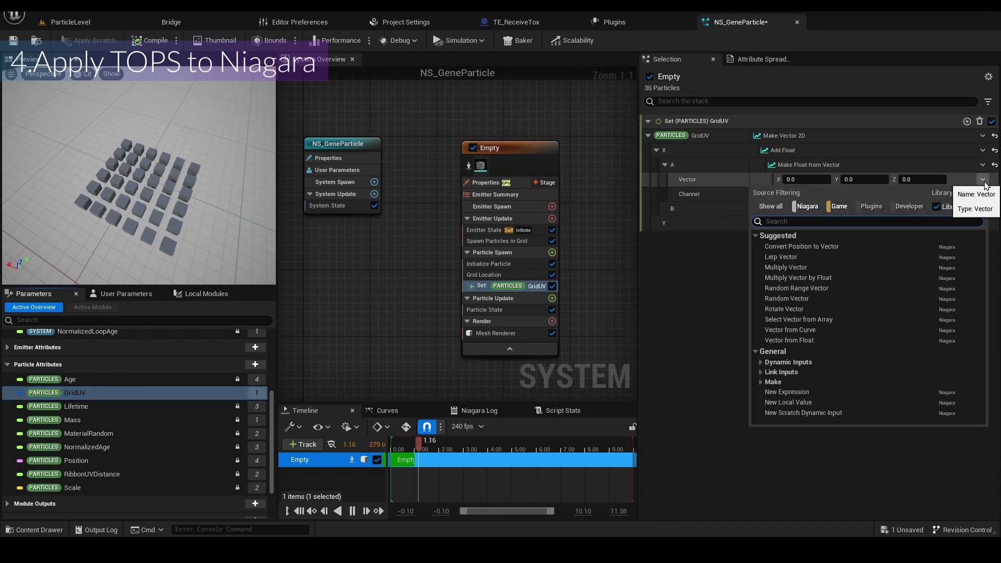
{"action": "type", "text": "grid"}
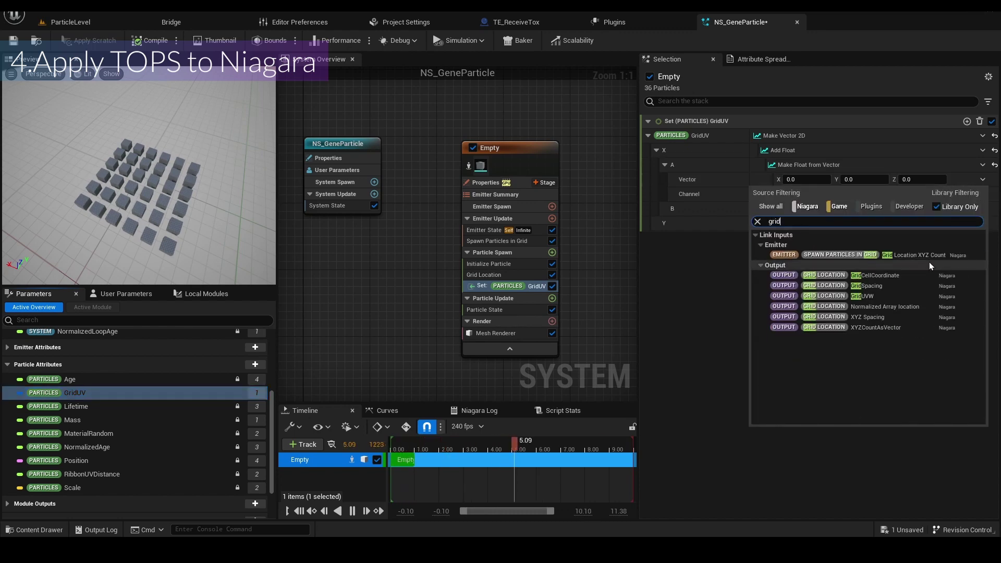
{"action": "left_click", "coordinate": [880, 296]}
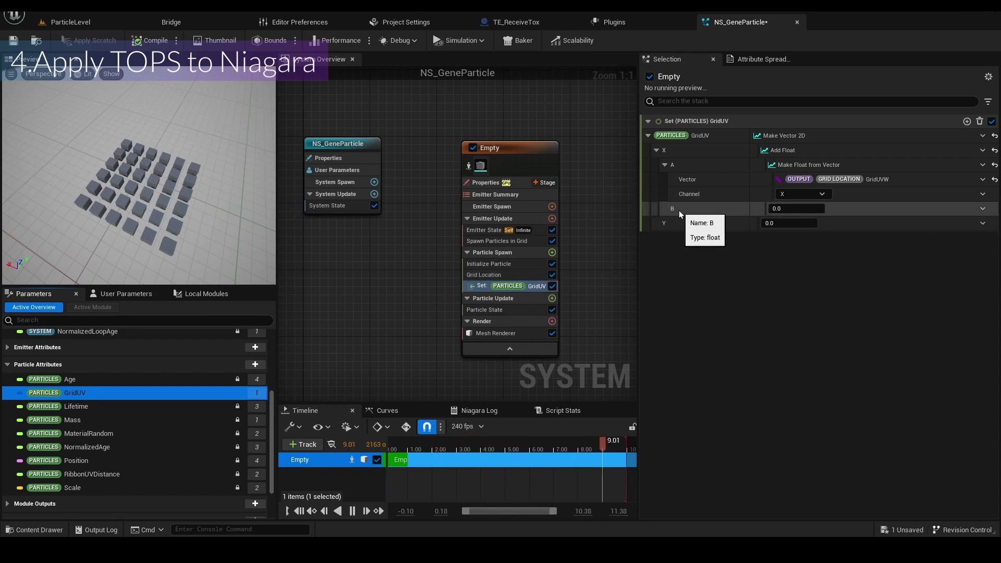
Make the Add Float's B a Divide Float of 0.5 by a Make Float from Int linked to the NumX user parameter.
{"action": "left_click", "coordinate": [984, 209]}
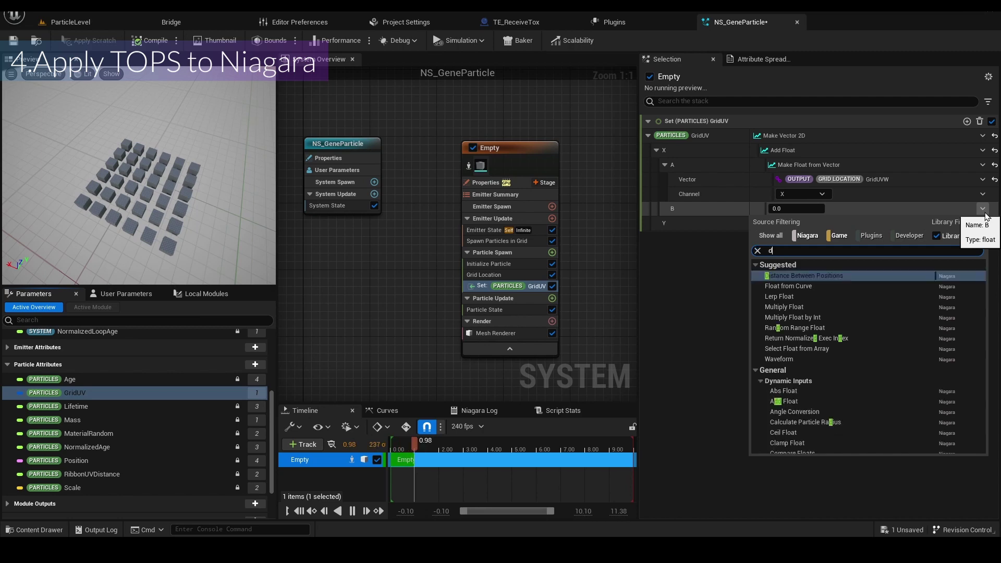
{"action": "type", "text": "divi"}
{"action": "key", "text": "Return"}
{"action": "left_click", "coordinate": [798, 226]}
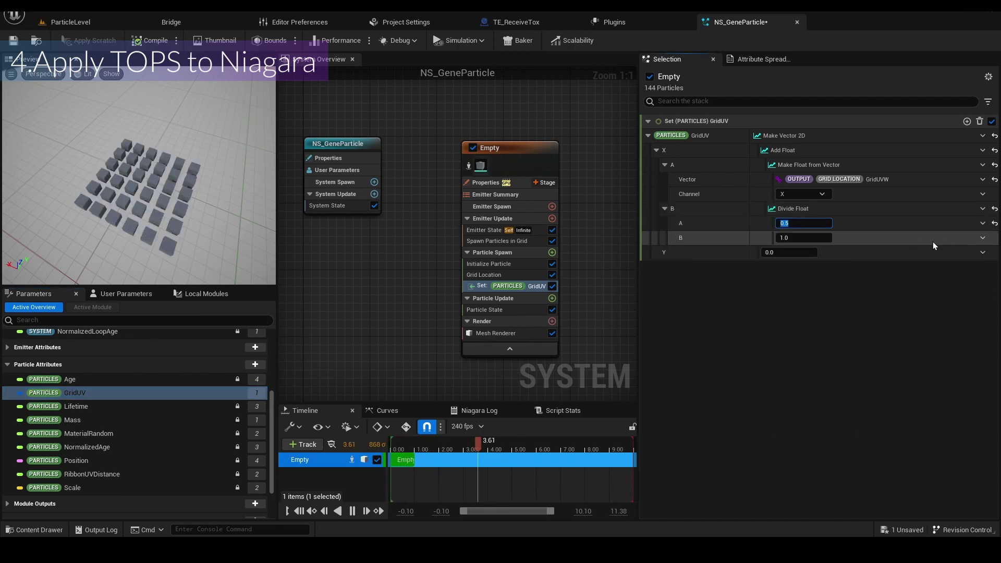
{"action": "left_click", "coordinate": [982, 238]}
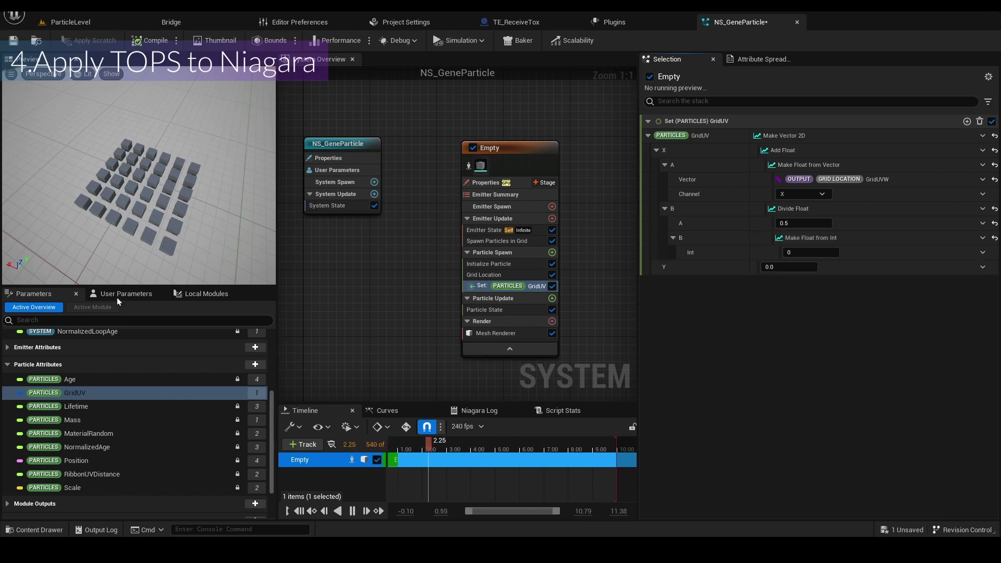
{"action": "left_click", "coordinate": [117, 295]}
{"action": "left_click_drag", "start_coordinate": [48, 342], "coordinate": [811, 252]}
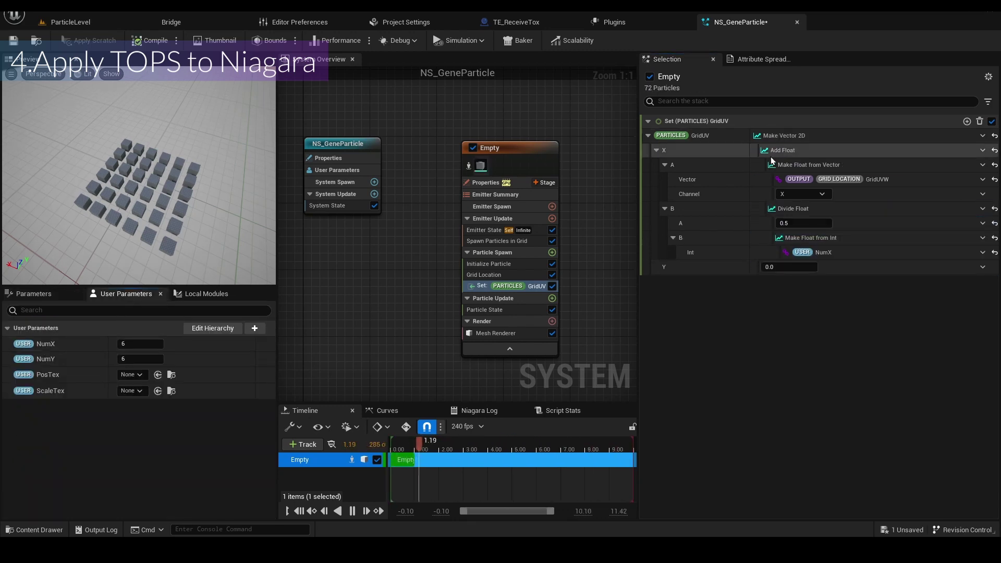
Copy GridUV's X Add Float setup to Y, set its vector channel to Y and Int to NumY, and save the system.
{"action": "left_click", "coordinate": [793, 155]}
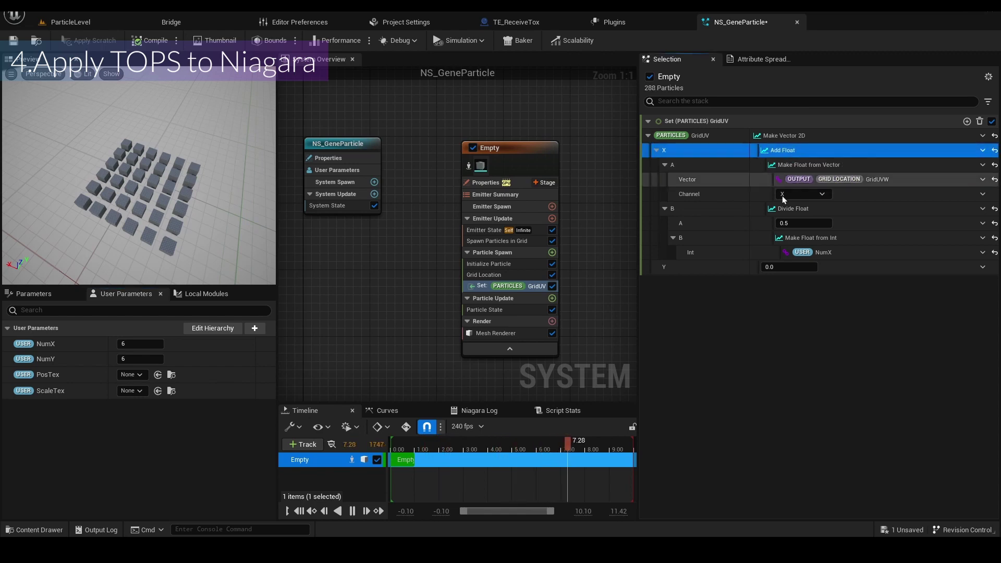
{"action": "left_click", "coordinate": [715, 269]}
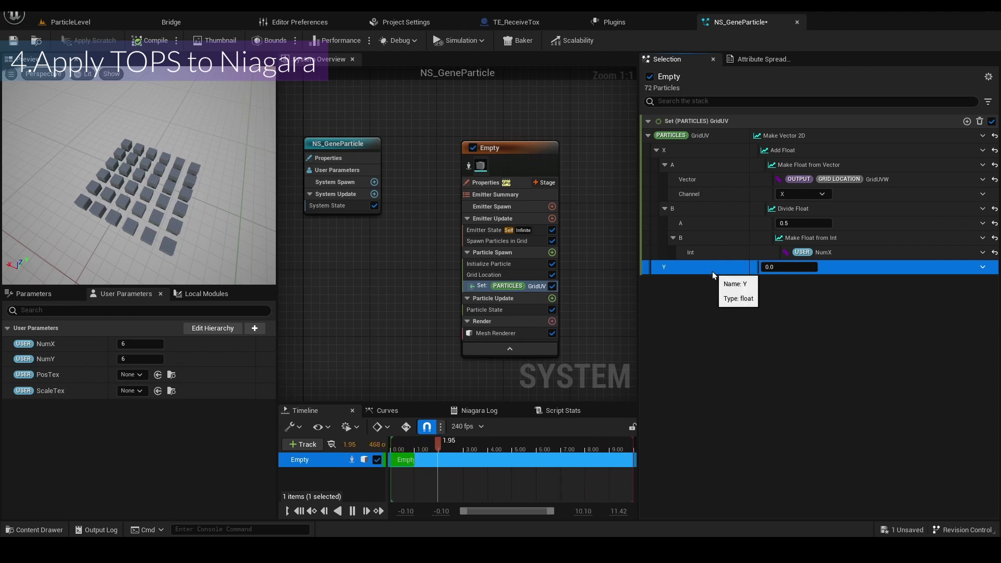
{"action": "key", "text": "ctrl+v"}
{"action": "left_click", "coordinate": [806, 312]}
{"action": "left_click", "coordinate": [804, 335]}
{"action": "left_click_drag", "start_coordinate": [38, 359], "coordinate": [809, 370]}
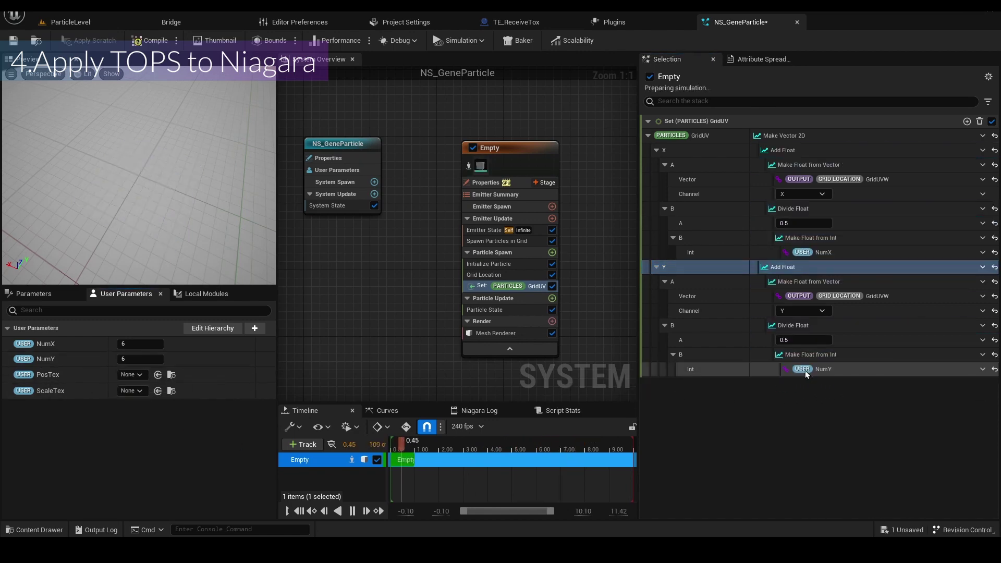
{"action": "key", "text": "ctrl+s"}
Capture a frame of particle data in the Attribute Spreadsheet and examine the Particle GPU values of GridUV.X and GridUV.Y.
{"action": "left_click", "coordinate": [755, 58]}
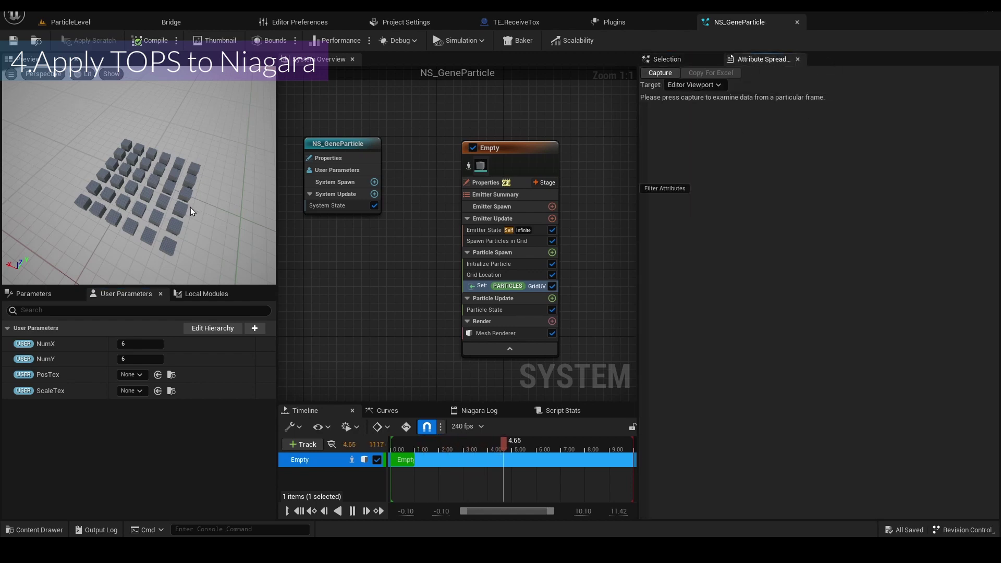
{"action": "left_click_drag", "start_coordinate": [172, 229], "coordinate": [172, 229]}
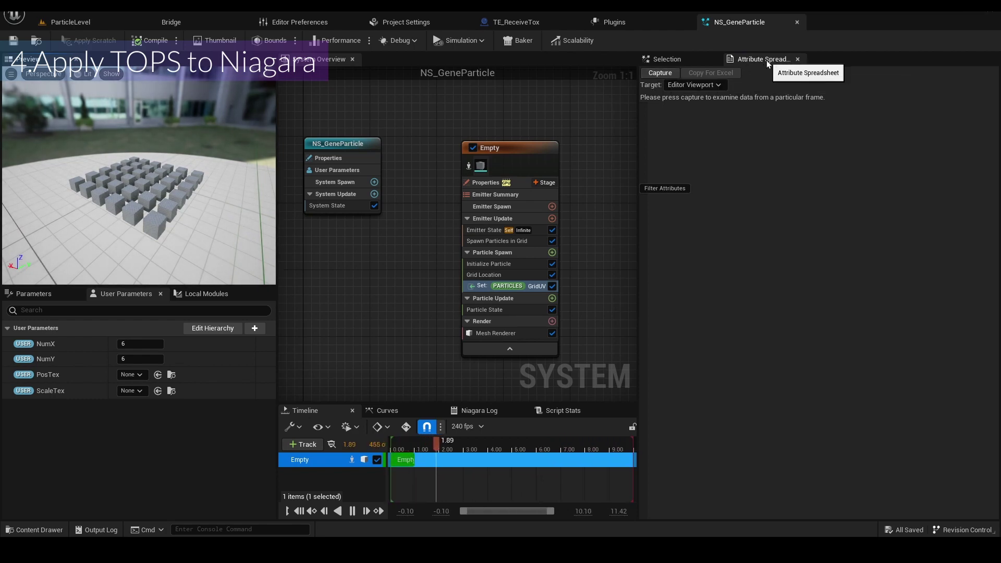
{"action": "left_click", "coordinate": [666, 74]}
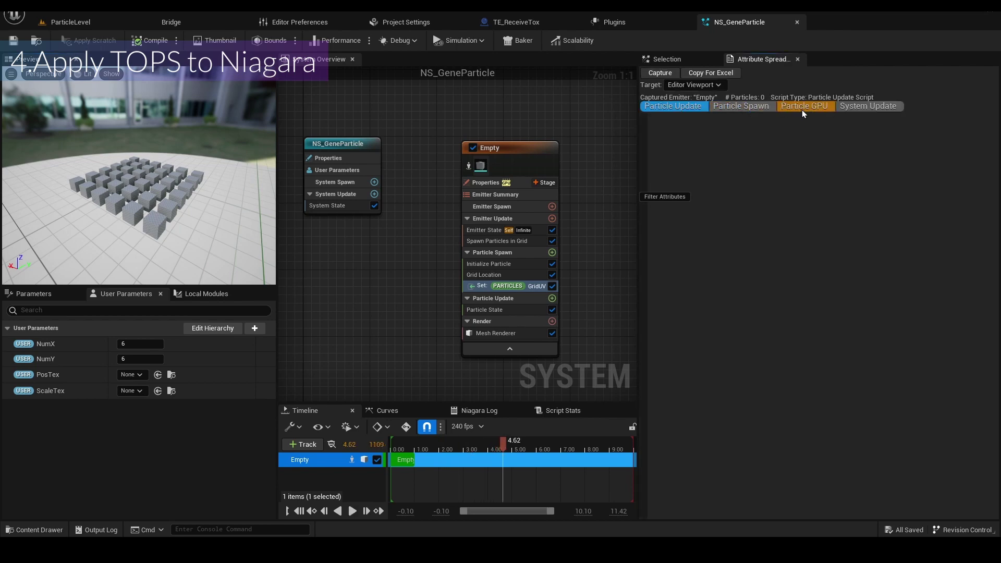
{"action": "left_click", "coordinate": [803, 108]}
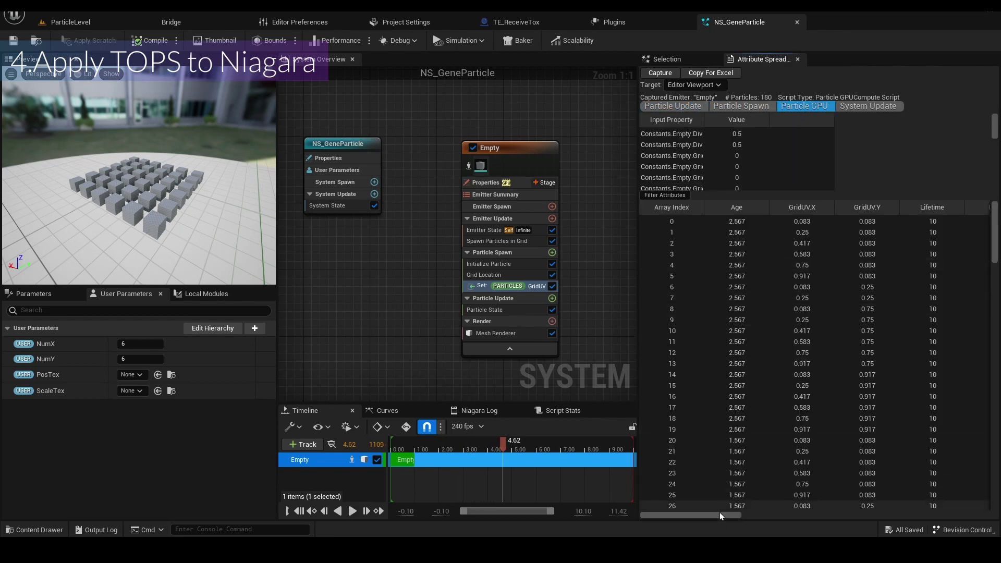
{"action": "left_click_drag", "start_coordinate": [721, 515], "coordinate": [727, 515]}
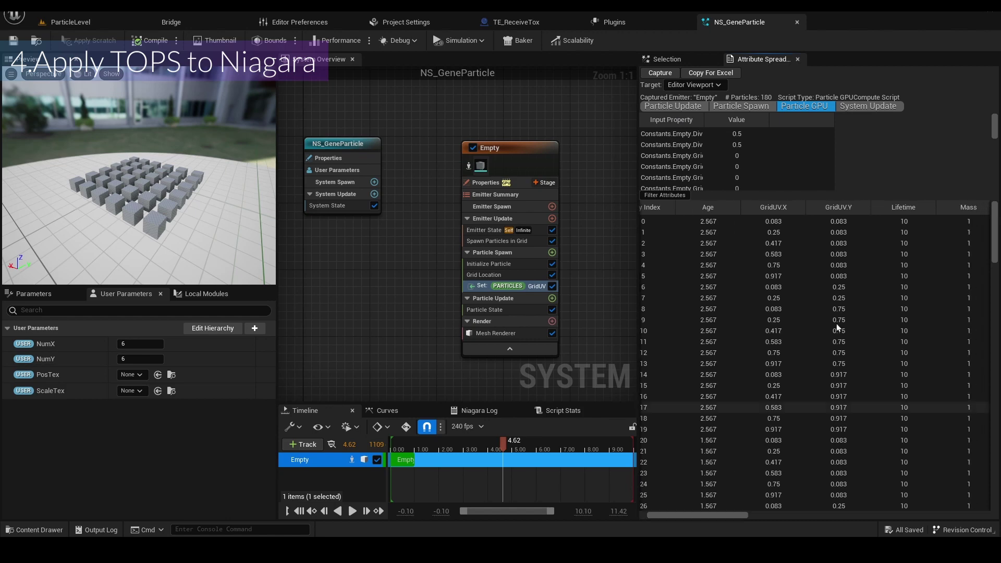
{"action": "left_click", "coordinate": [786, 224]}
{"action": "left_click_drag", "start_coordinate": [708, 517], "coordinate": [678, 515]}
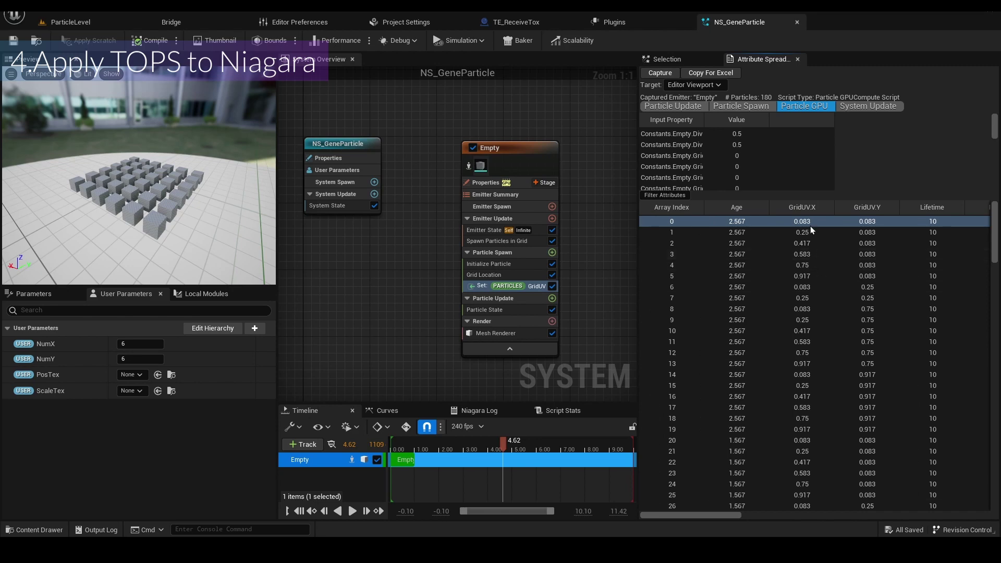
{"action": "scroll", "coordinate": [814, 271], "scroll_direction": "down", "scroll_amount": 10}
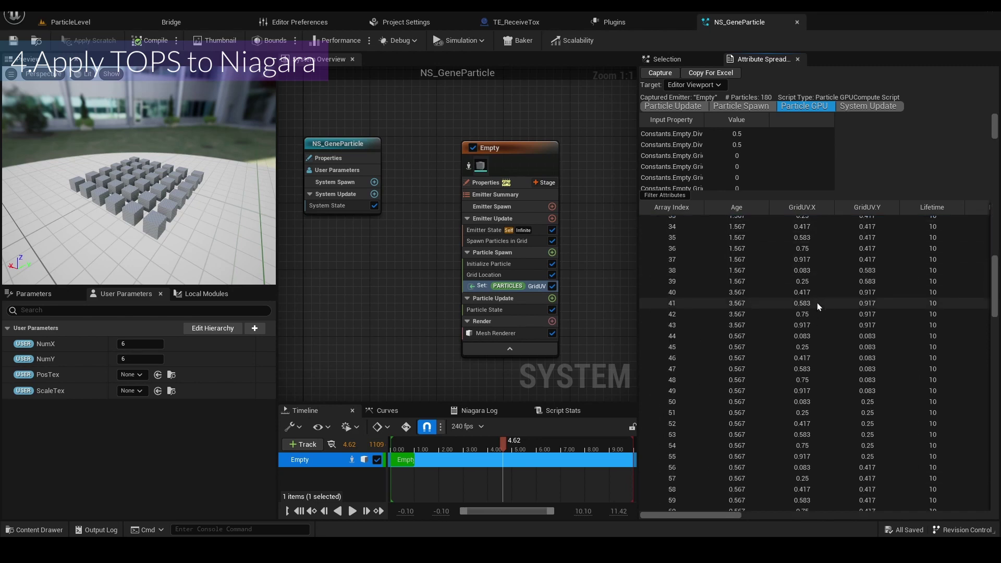
Add a Drag module to Particle Update and resolve its dependency by adding Solve Forces and Velocity.
{"action": "left_click", "coordinate": [510, 309]}
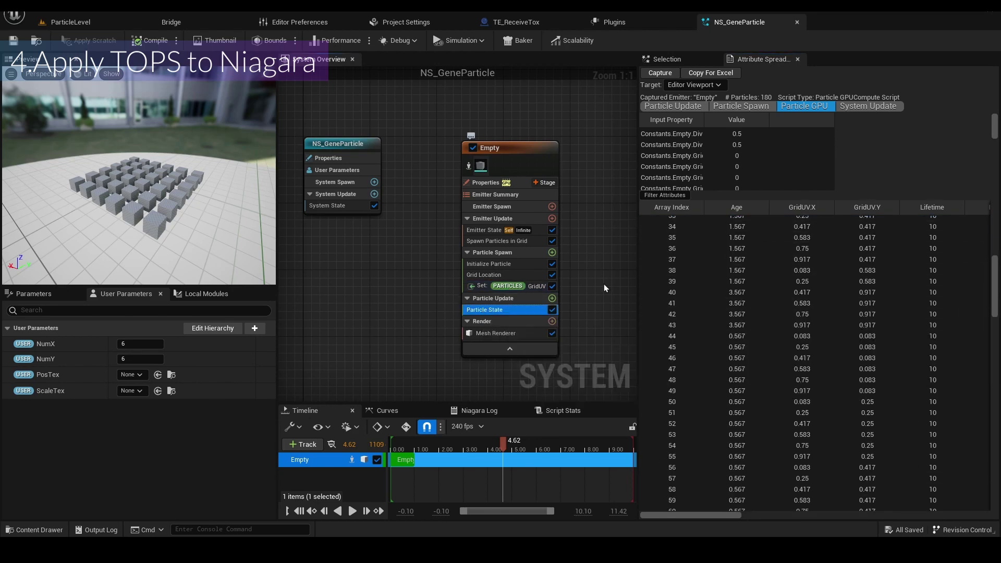
{"action": "left_click", "coordinate": [687, 58]}
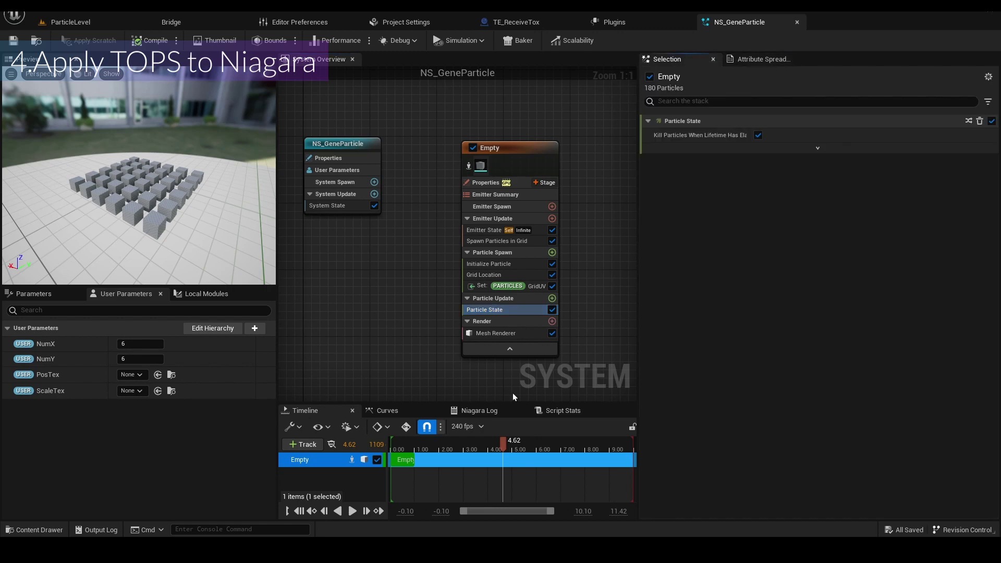
{"action": "left_click", "coordinate": [551, 298]}
{"action": "type", "text": "drag"}
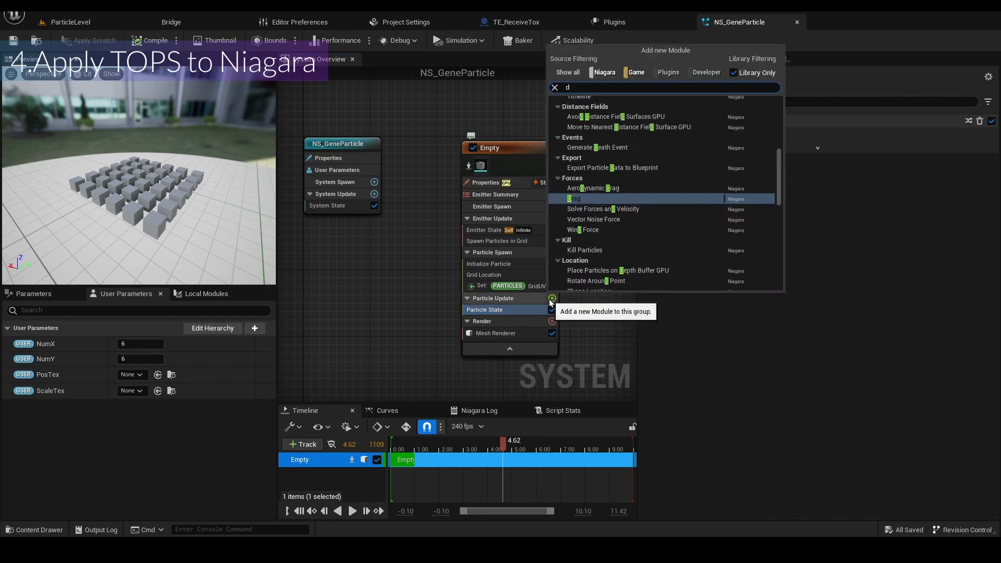
{"action": "key", "text": "Return"}
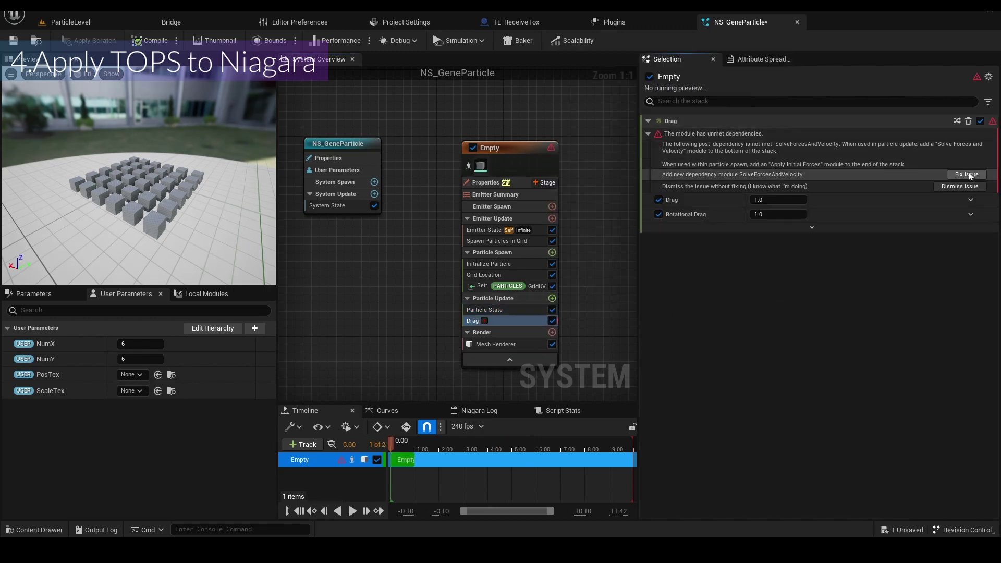
{"action": "left_click", "coordinate": [967, 167]}
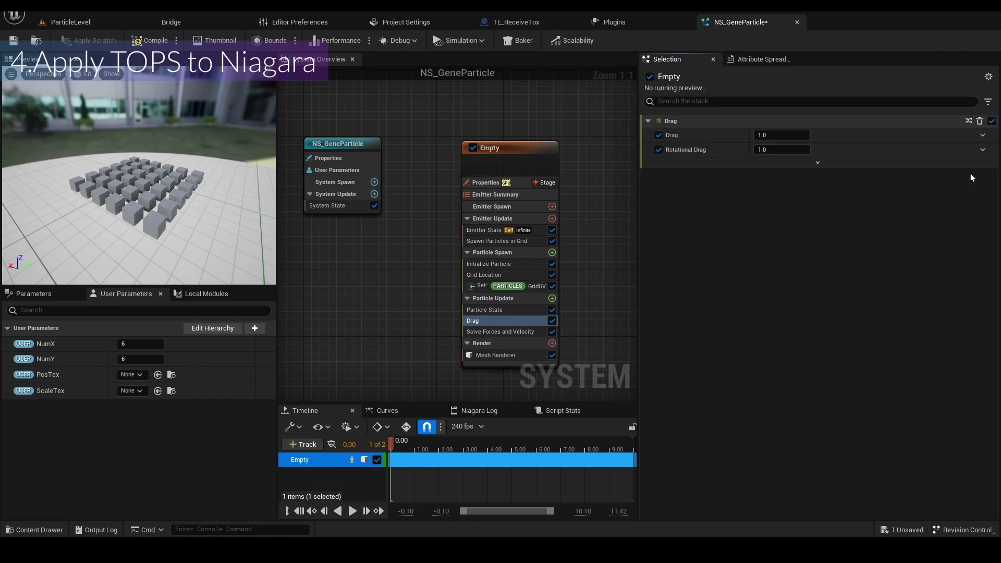
Add a Sample Texture module to Particle Update and place it between Drag and Solve Forces and Velocity.
{"action": "left_click", "coordinate": [553, 300]}
{"action": "type", "text": "sample"}
{"action": "key", "text": "Return"}
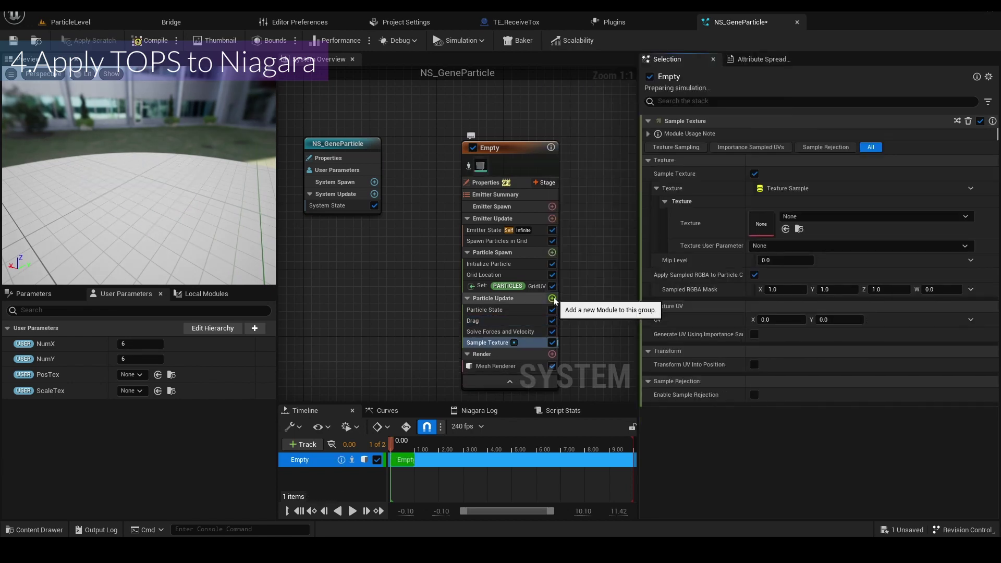
{"action": "left_click_drag", "start_coordinate": [489, 343], "coordinate": [495, 333]}
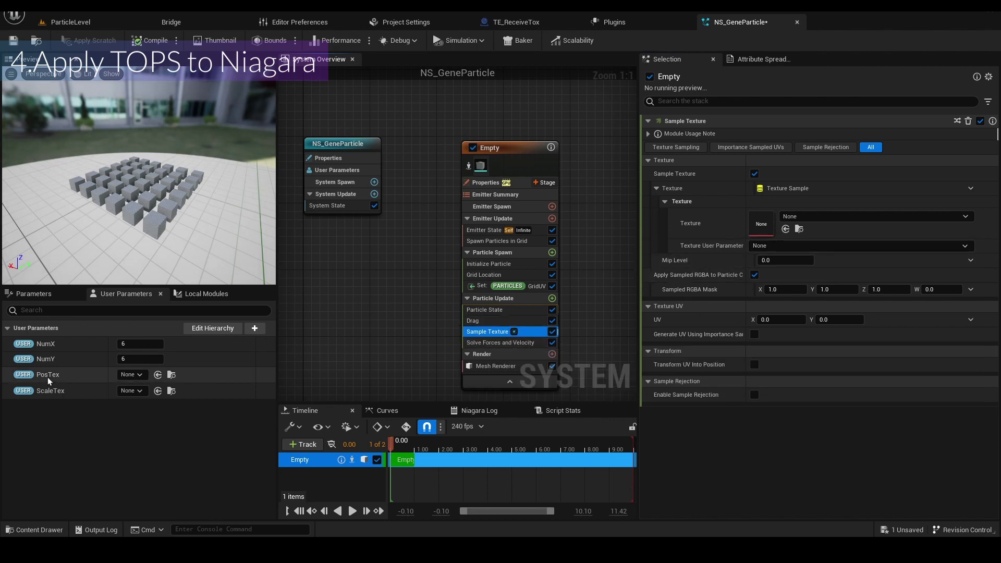
Bind Sample Texture's texture user parameter to PosTex and link its UV to the particle attribute GridUV.
{"action": "left_click_drag", "start_coordinate": [48, 377], "coordinate": [789, 247]}
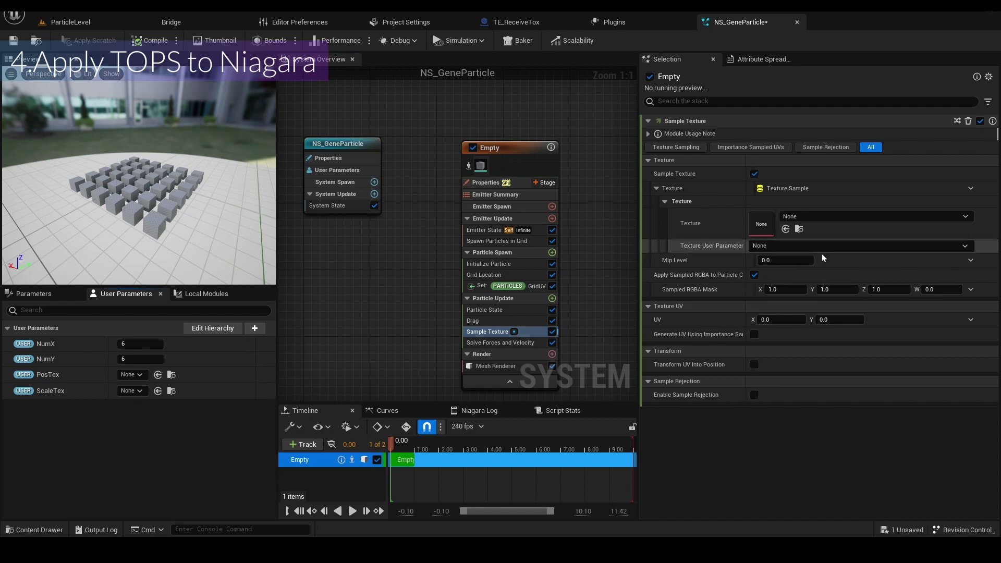
{"action": "left_click", "coordinate": [820, 247]}
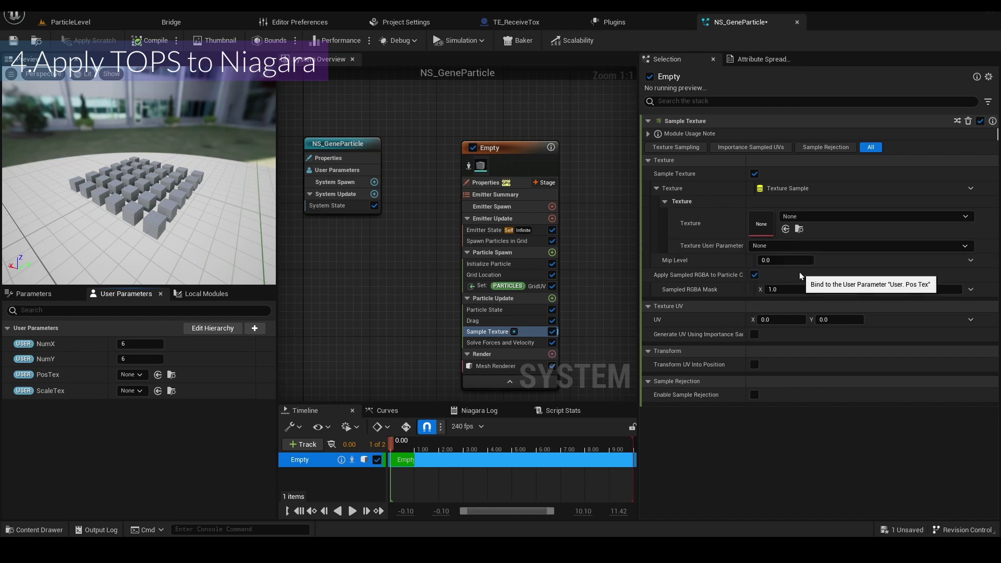
{"action": "left_click", "coordinate": [800, 272]}
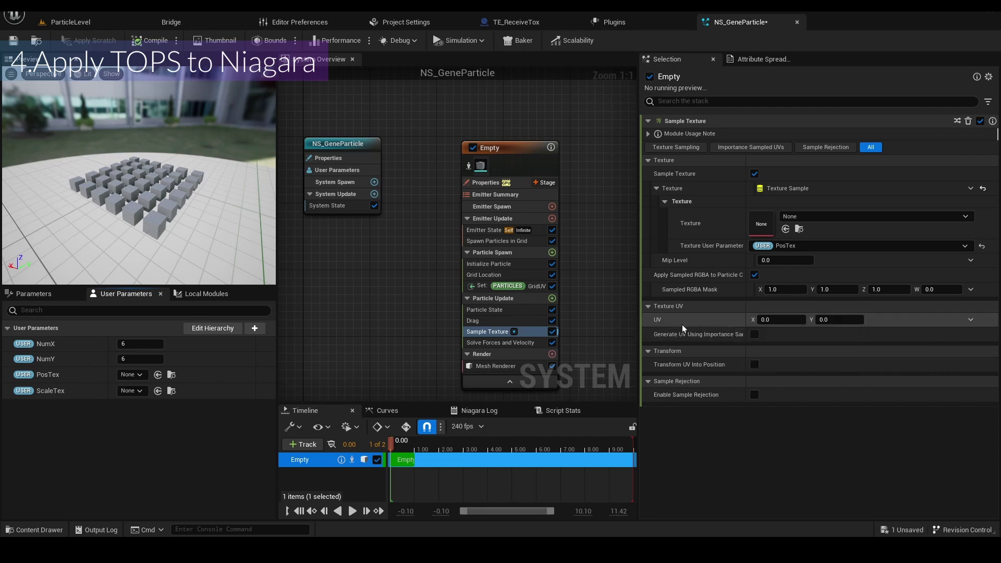
{"action": "left_click", "coordinate": [34, 294]}
{"action": "left_click_drag", "start_coordinate": [63, 422], "coordinate": [775, 321]}
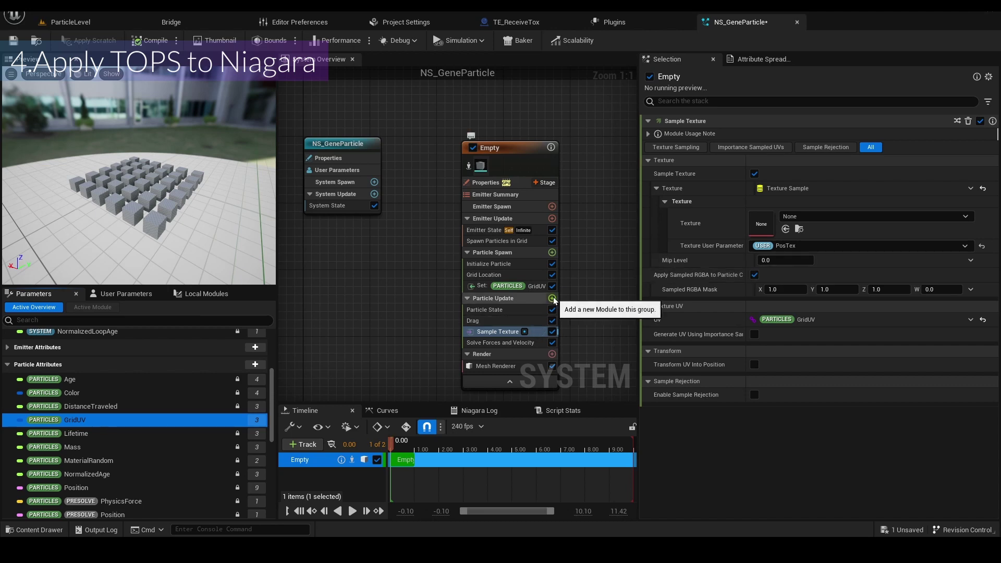
Add a particle Position setter after Sample Texture, using Convert Vector to Position with a Make Vector as its Input Position.
{"action": "scroll", "coordinate": [94, 433], "scroll_direction": "down", "scroll_amount": 3}
{"action": "left_click_drag", "start_coordinate": [88, 441], "coordinate": [477, 337]}
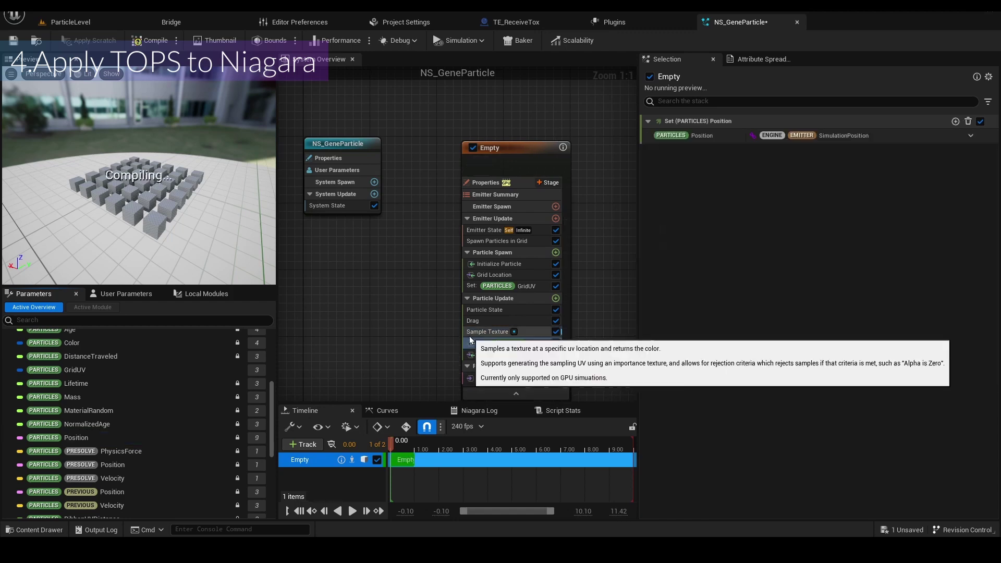
{"action": "left_click", "coordinate": [971, 136]}
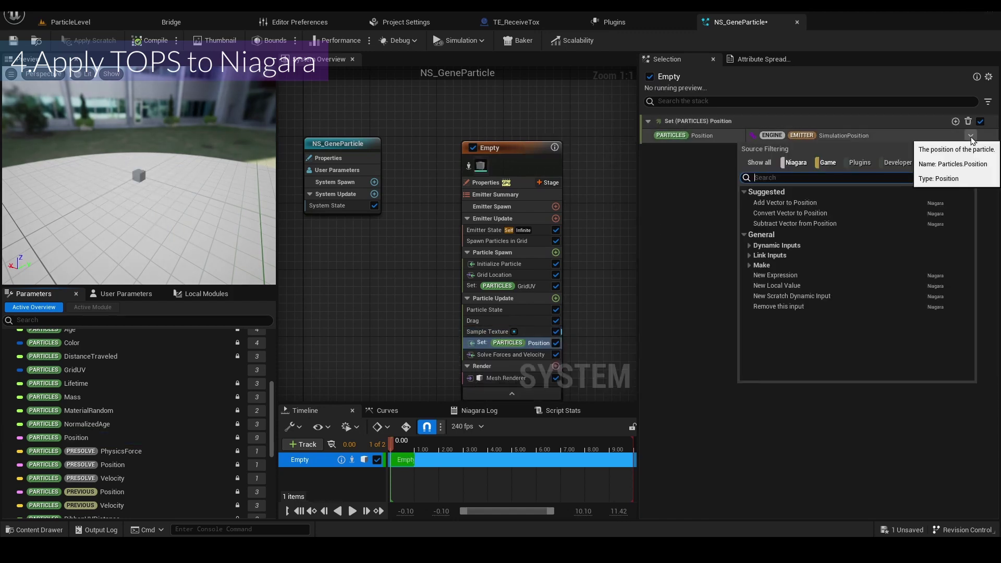
{"action": "type", "text": "conver"}
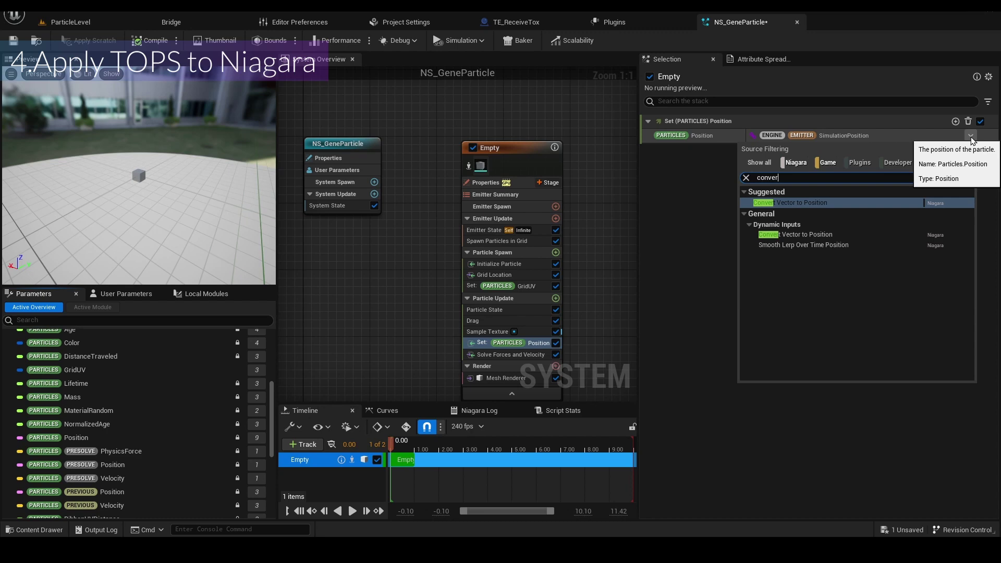
{"action": "key", "text": "Return"}
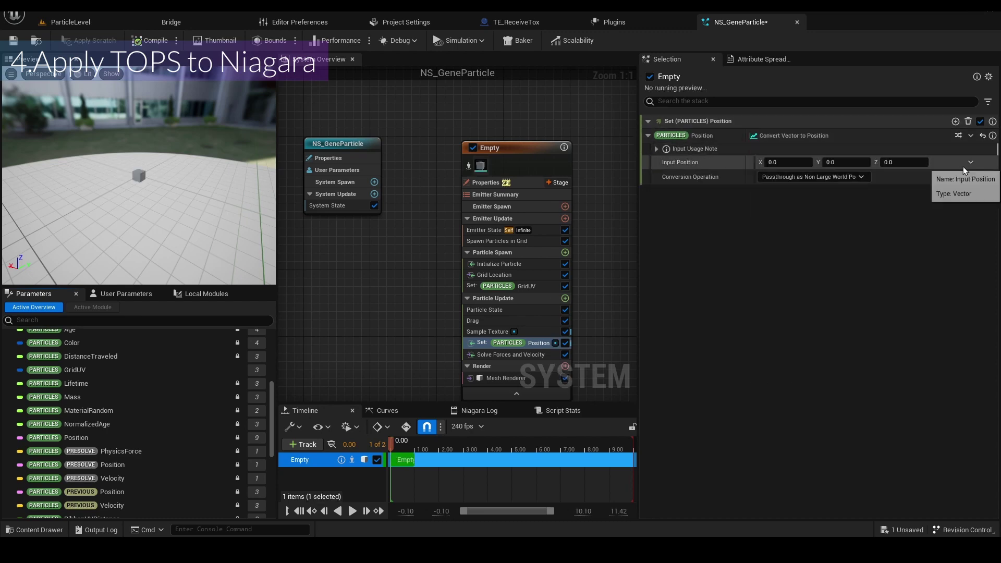
{"action": "left_click", "coordinate": [971, 164]}
{"action": "left_click", "coordinate": [939, 235]}
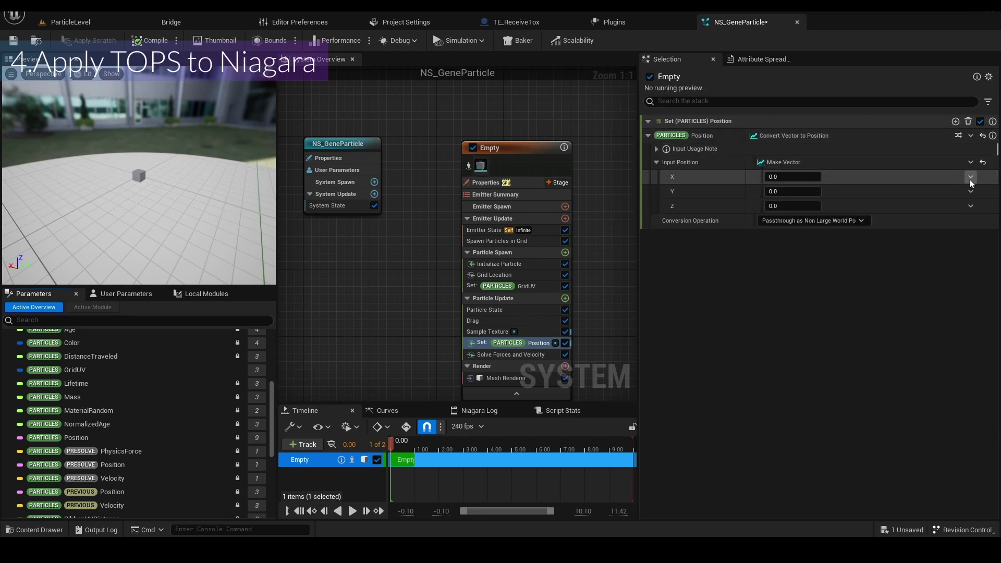
Make the position vector's X a Remap Range and link its Input Value To Remap to Sample Texture's particle output SampledR.
{"action": "left_click", "coordinate": [971, 177]}
{"action": "type", "text": "rem"}
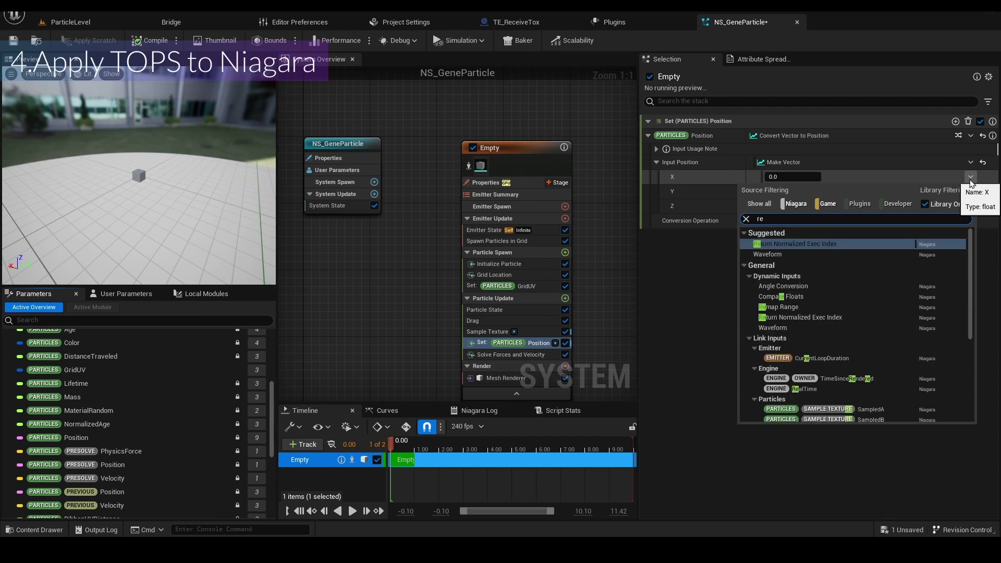
{"action": "key", "text": "Return"}
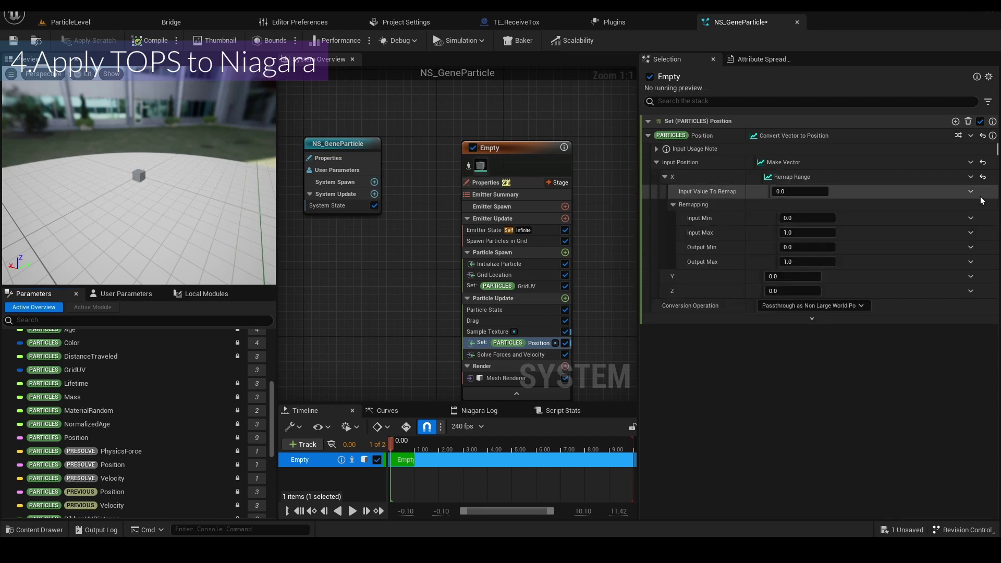
{"action": "left_click", "coordinate": [970, 192]}
{"action": "type", "text": "s"}
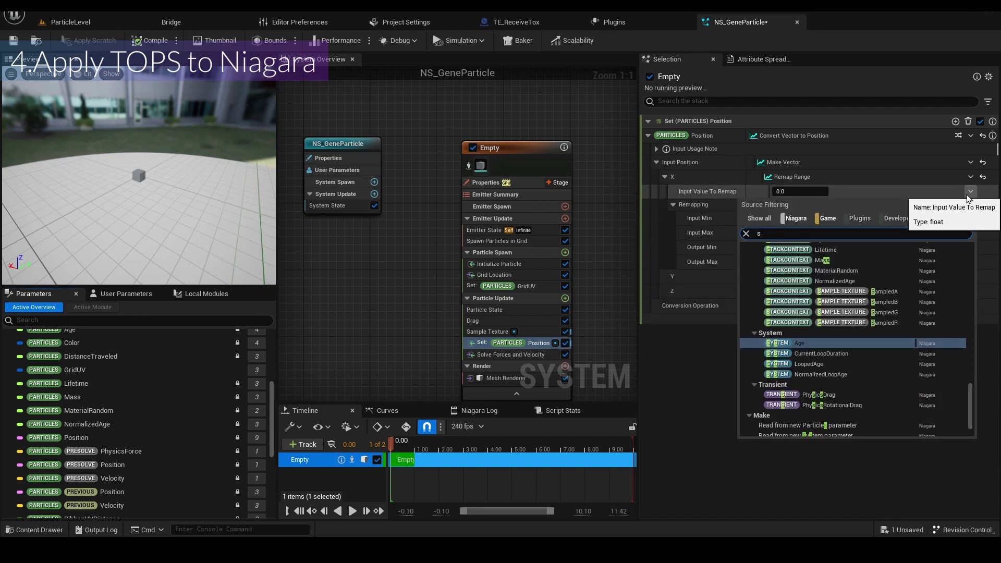
{"action": "type", "text": "ample"}
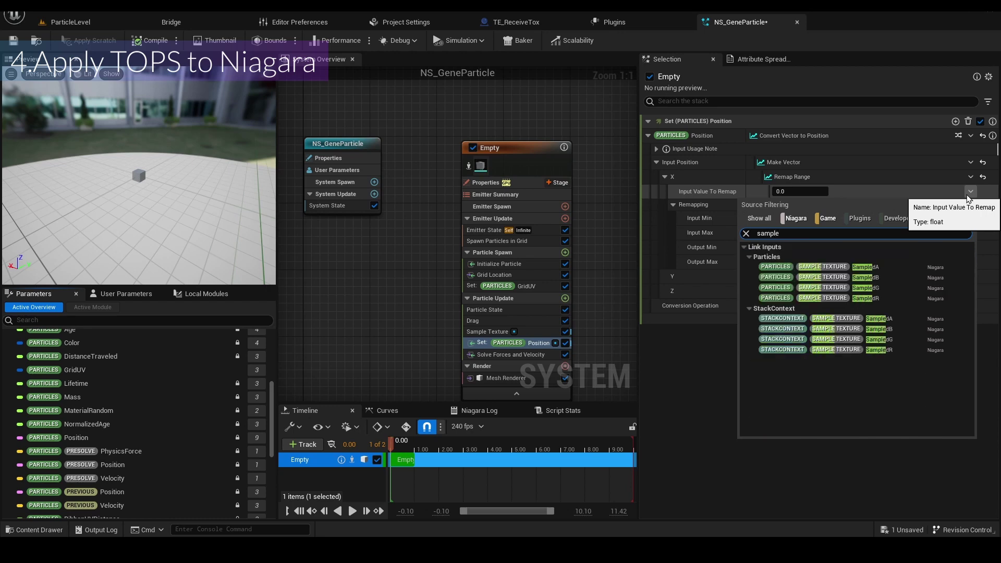
{"action": "left_click", "coordinate": [867, 299]}
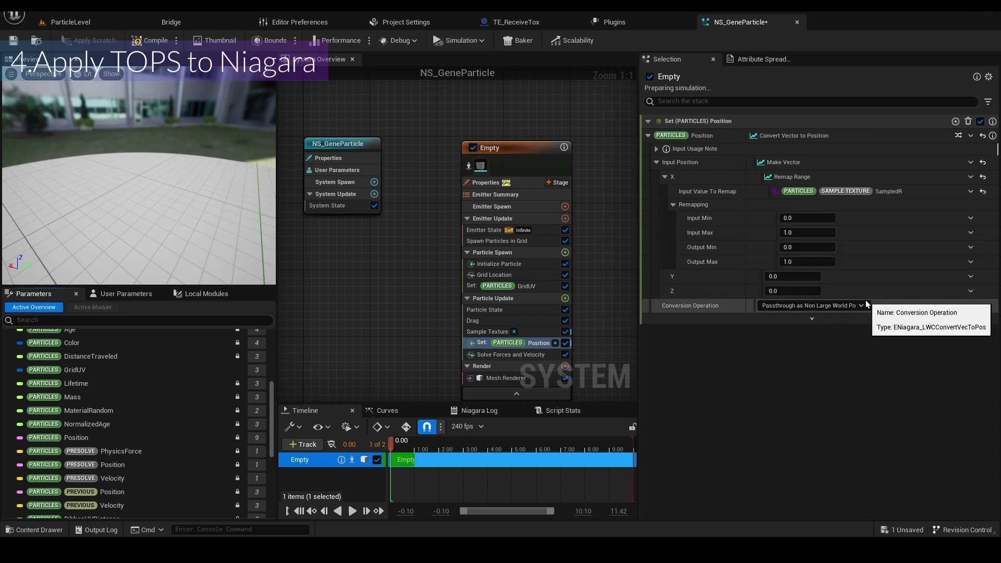
Set the X Remap Range's Output Min to -50 and Output Max to 50.
{"action": "left_click", "coordinate": [797, 250]}
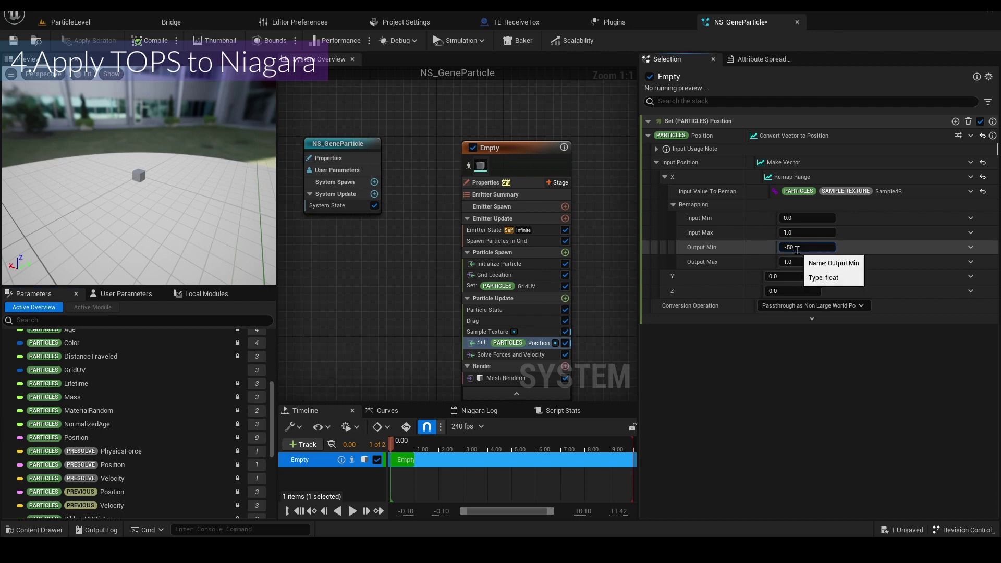
{"action": "left_click", "coordinate": [788, 263]}
{"action": "type", "text": "50"}
{"action": "key", "text": "Return"}
Copy the X Remap Range onto the position vector's Y and link its Input Value To Remap to Sample Texture's particle output SampledG.
{"action": "left_click", "coordinate": [731, 179]}
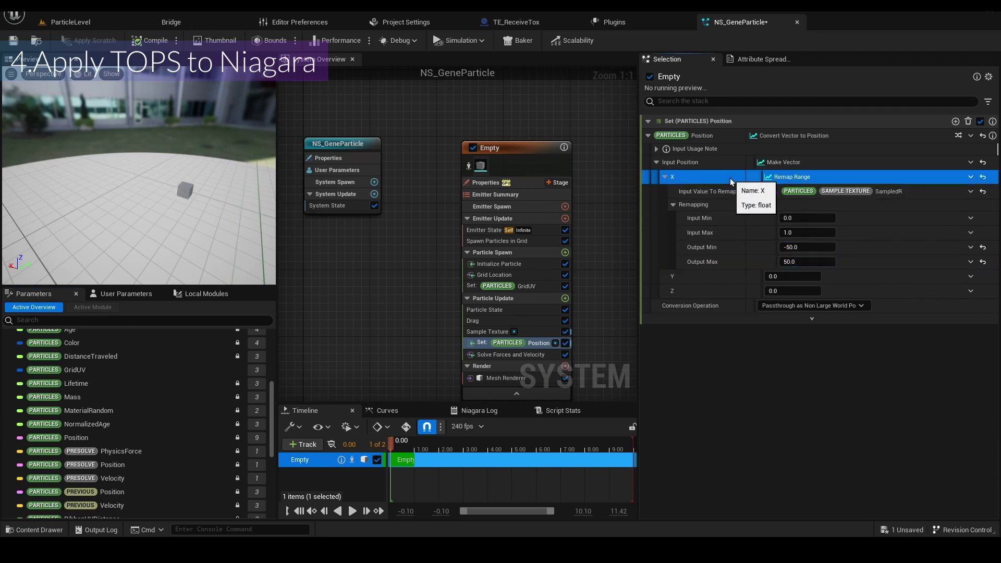
{"action": "key", "text": "ctrl+c"}
{"action": "left_click", "coordinate": [702, 277]}
{"action": "key", "text": "ctrl+v"}
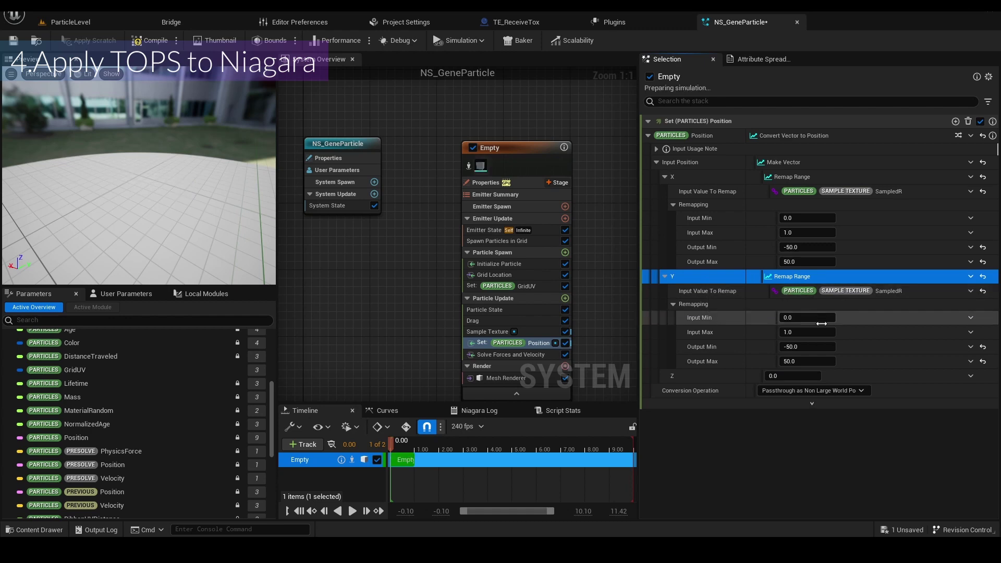
{"action": "left_click", "coordinate": [970, 291]}
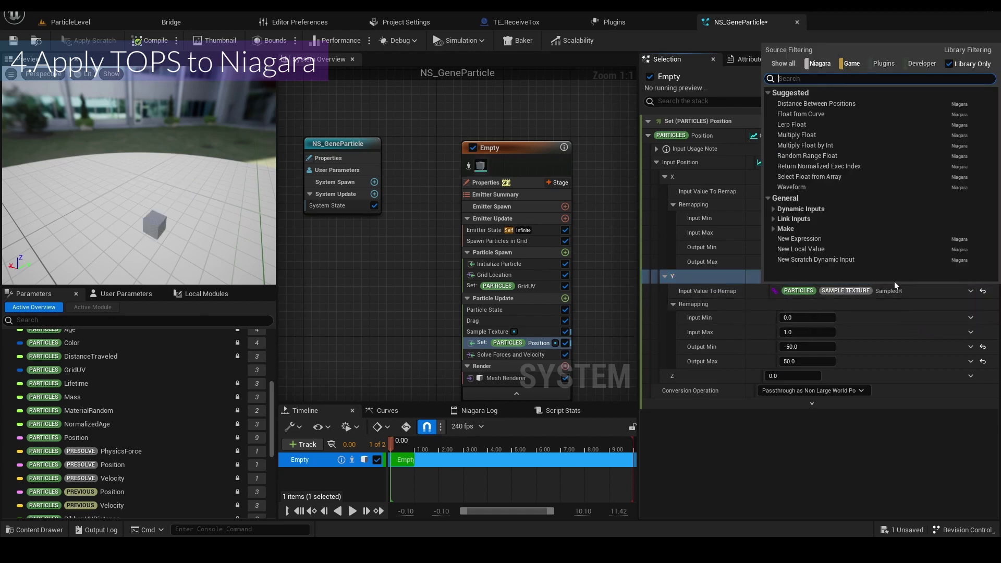
{"action": "type", "text": "sample"}
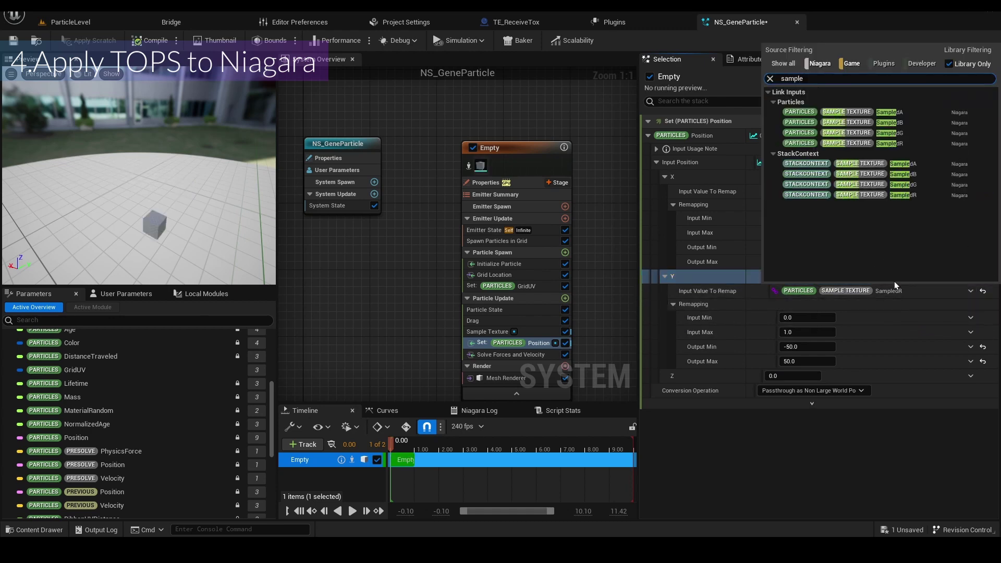
{"action": "left_click", "coordinate": [917, 132]}
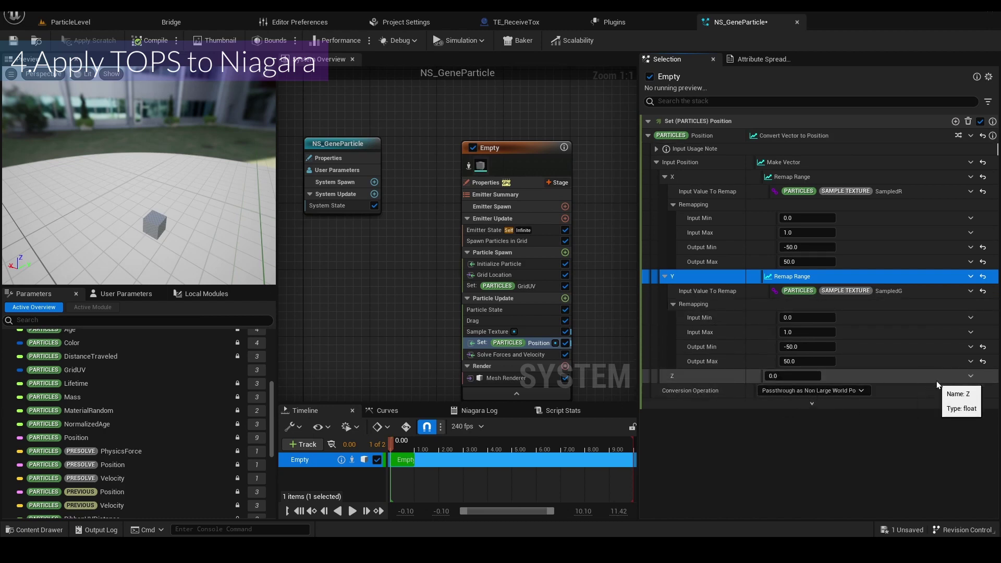
Make the position vector's Z a Make Float from Vector.
{"action": "left_click", "coordinate": [971, 376]}
{"action": "type", "text": "make"}
{"action": "key", "text": "Down"}
{"action": "key", "text": "Down"}
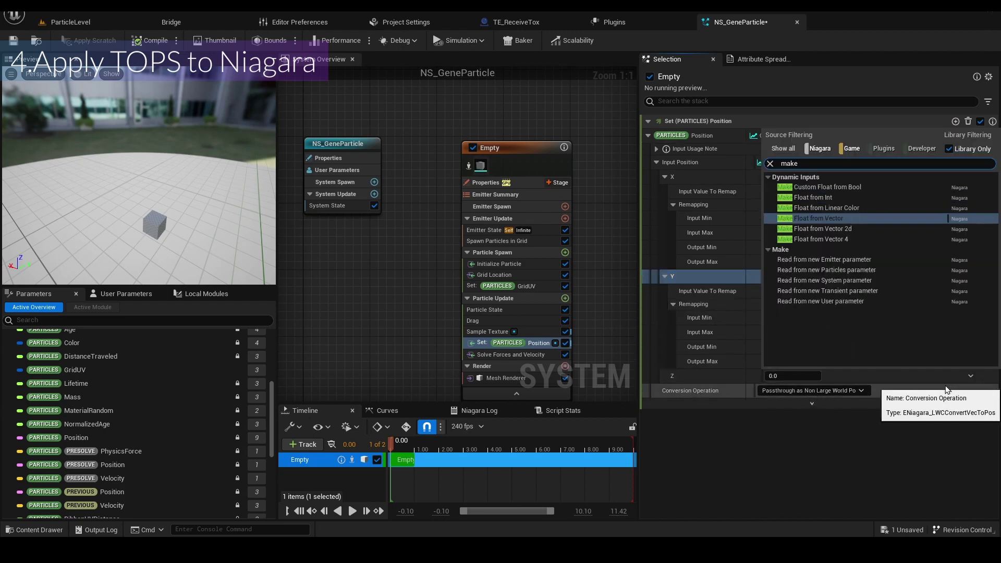
{"action": "key", "text": "Return"}
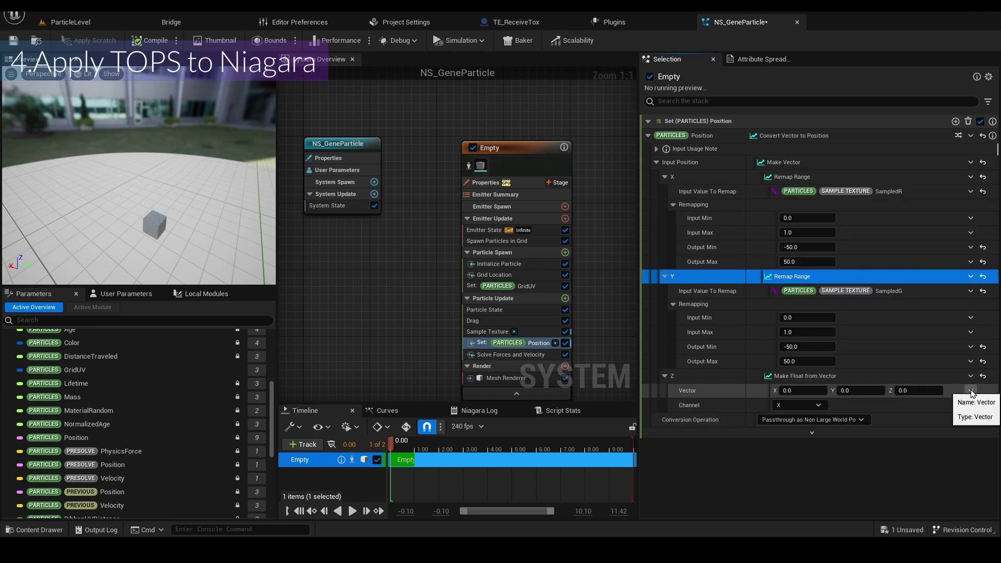
Feed Z's Vector input with Convert Position to Vector and link its Input Position to the particle attribute Position.
{"action": "left_click", "coordinate": [971, 391]}
{"action": "type", "text": "convert"}
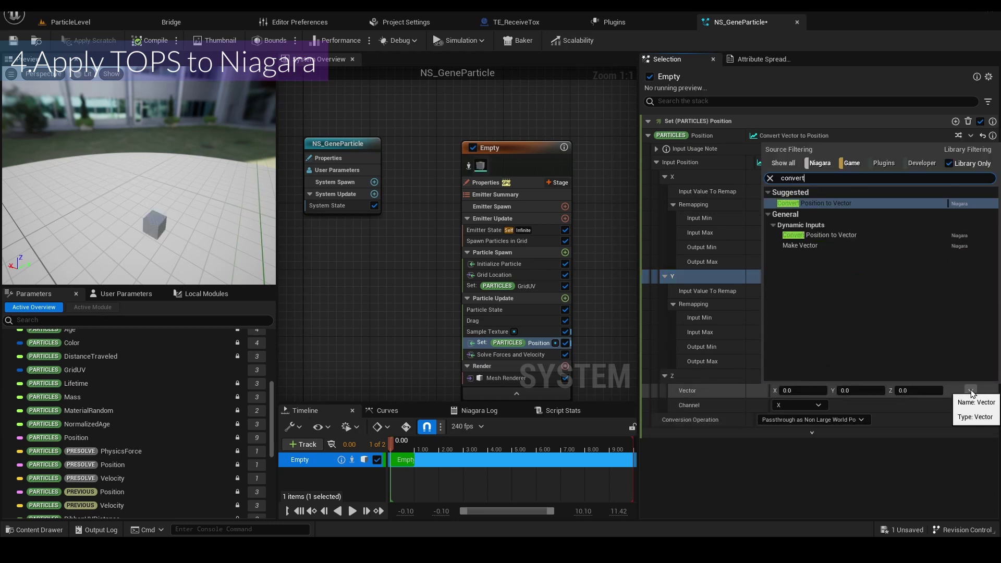
{"action": "key", "text": "Return"}
{"action": "left_click", "coordinate": [972, 418]}
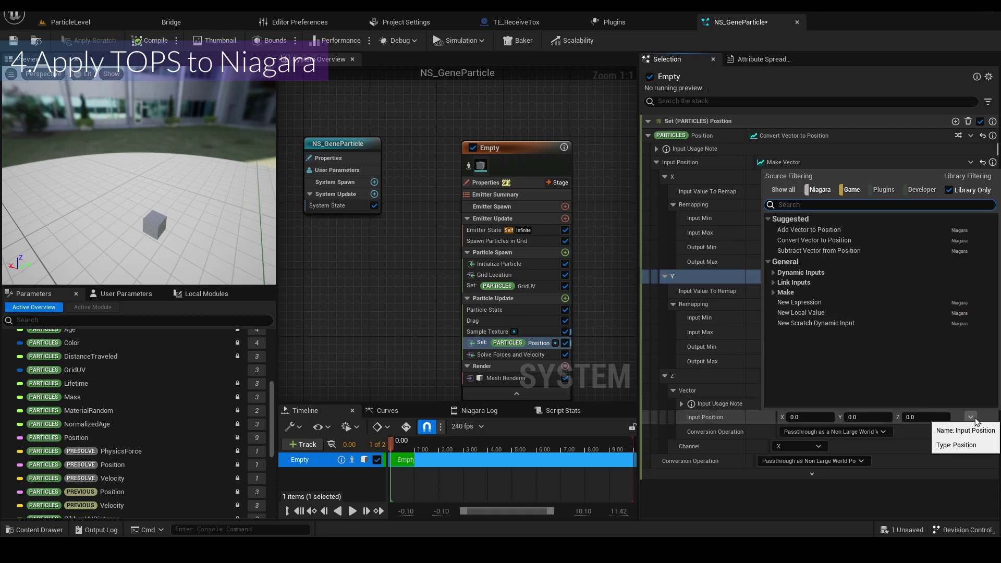
{"action": "type", "text": "posi"}
{"action": "scroll", "coordinate": [877, 339], "scroll_direction": "down", "scroll_amount": 5}
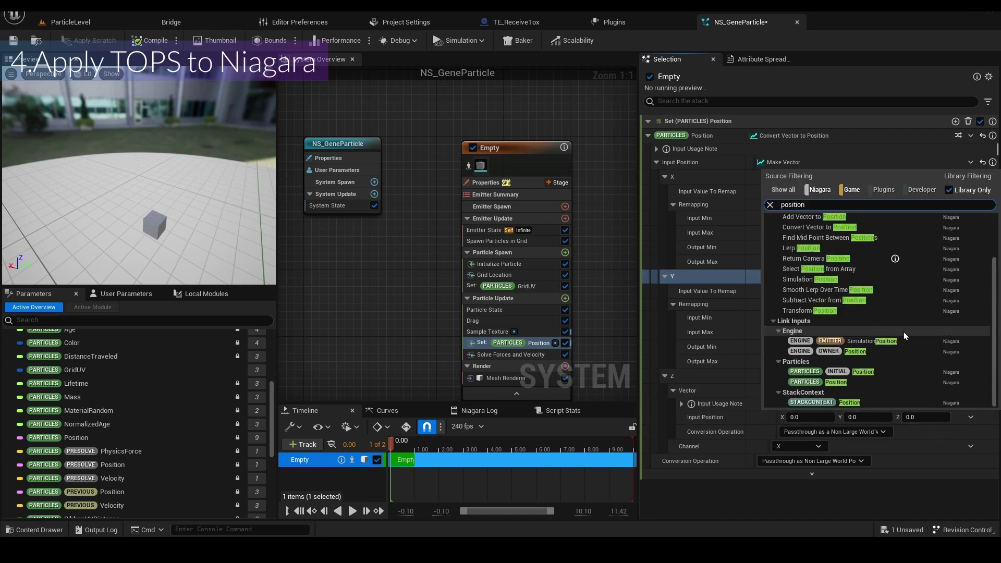
{"action": "left_click", "coordinate": [869, 374]}
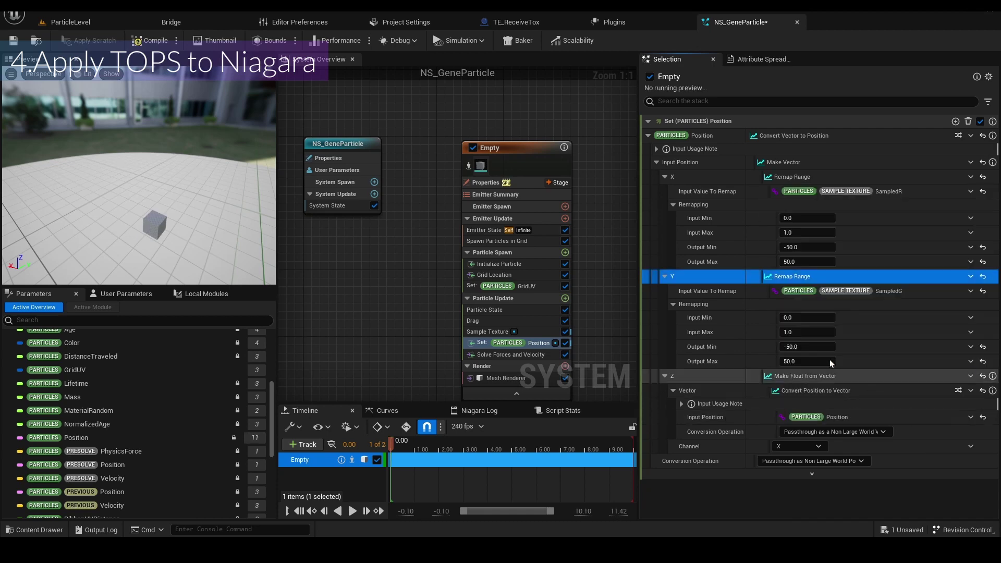
Set the Z float's Channel to Z and save the Niagara system.
{"action": "left_click", "coordinate": [809, 446]}
{"action": "left_click", "coordinate": [808, 484]}
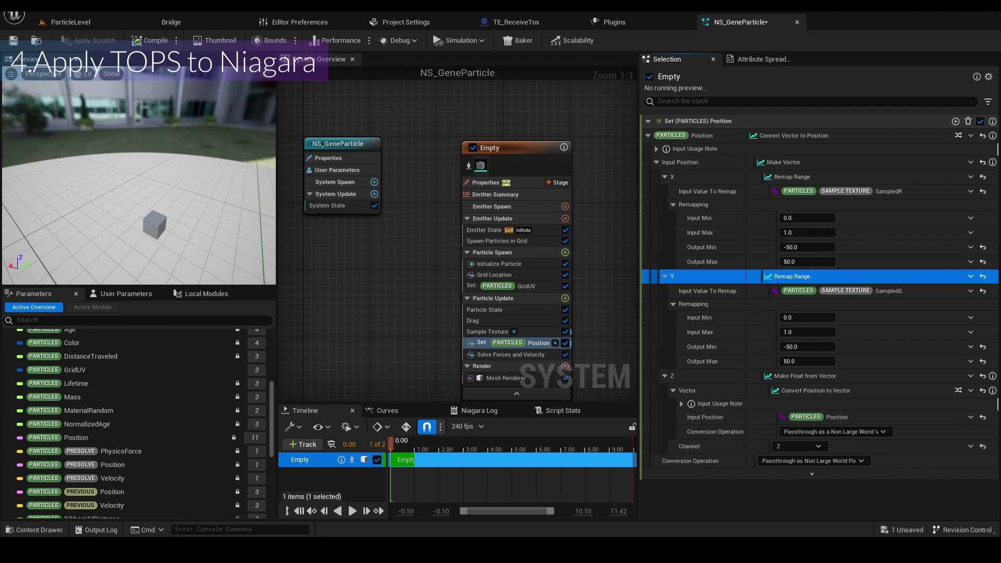
{"action": "left_click", "coordinate": [125, 293]}
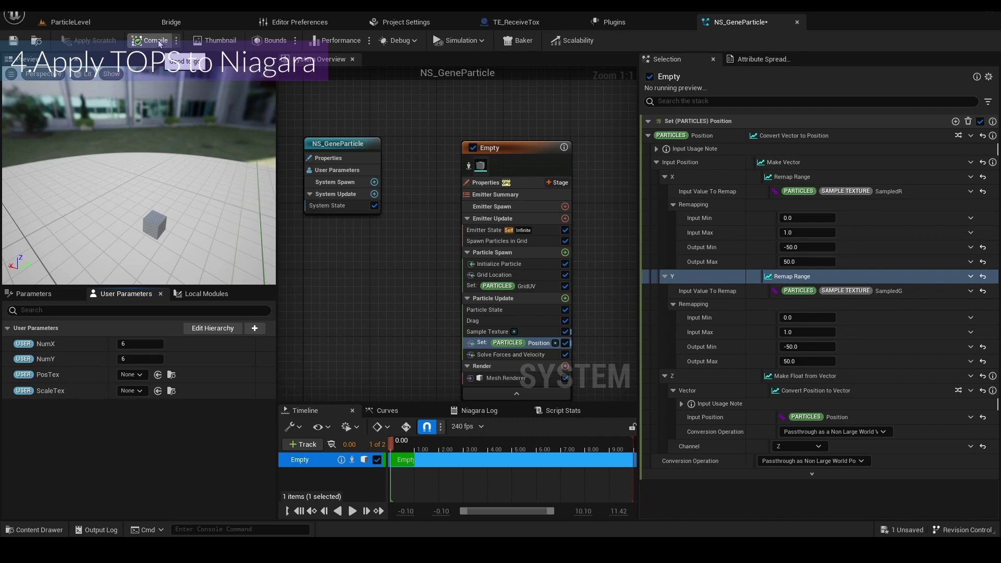
{"action": "left_click", "coordinate": [12, 42]}
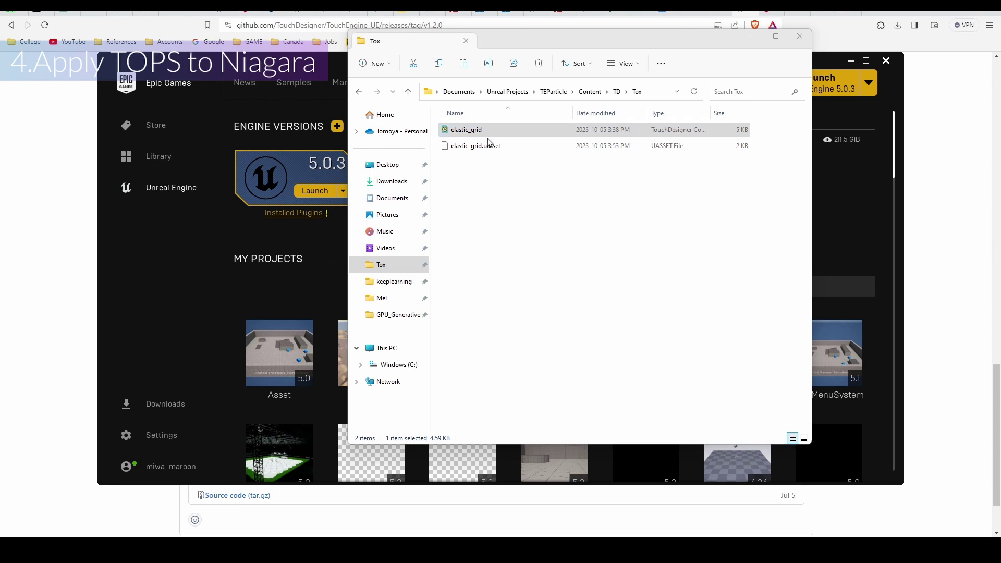
Open the elastic_grid tox in TouchDesigner and go inside its network to the pos and posOut TOPs.
{"action": "double_click", "coordinate": [471, 131]}
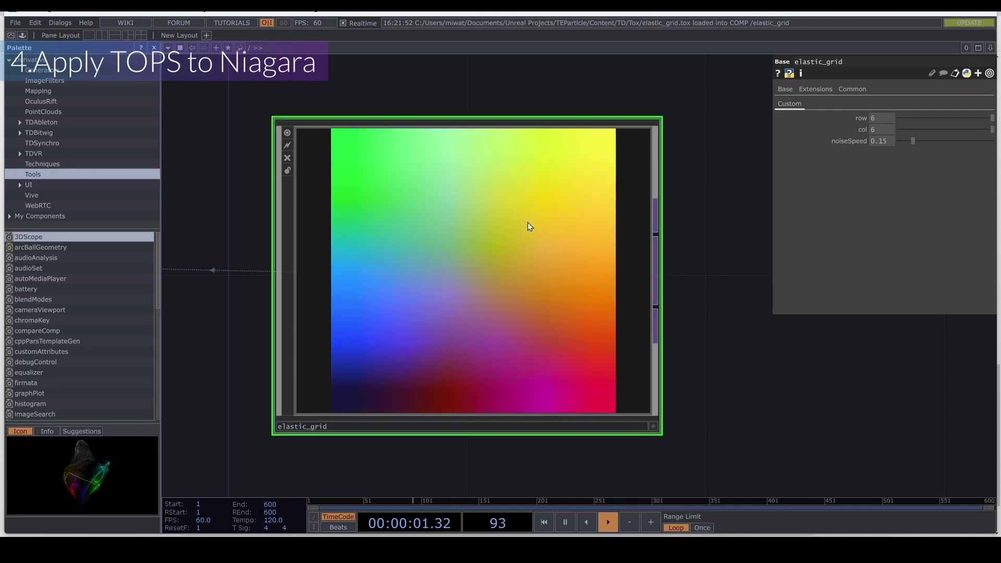
{"action": "scroll", "coordinate": [528, 226], "scroll_direction": "down", "scroll_amount": 4}
{"action": "key", "text": "i"}
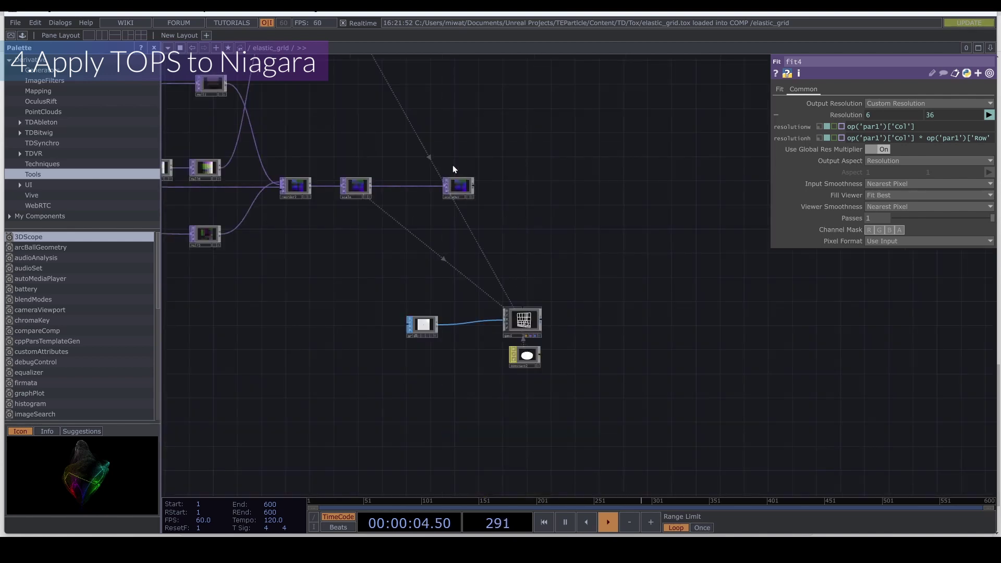
{"action": "left_click_drag", "start_coordinate": [453, 165], "coordinate": [474, 276]}
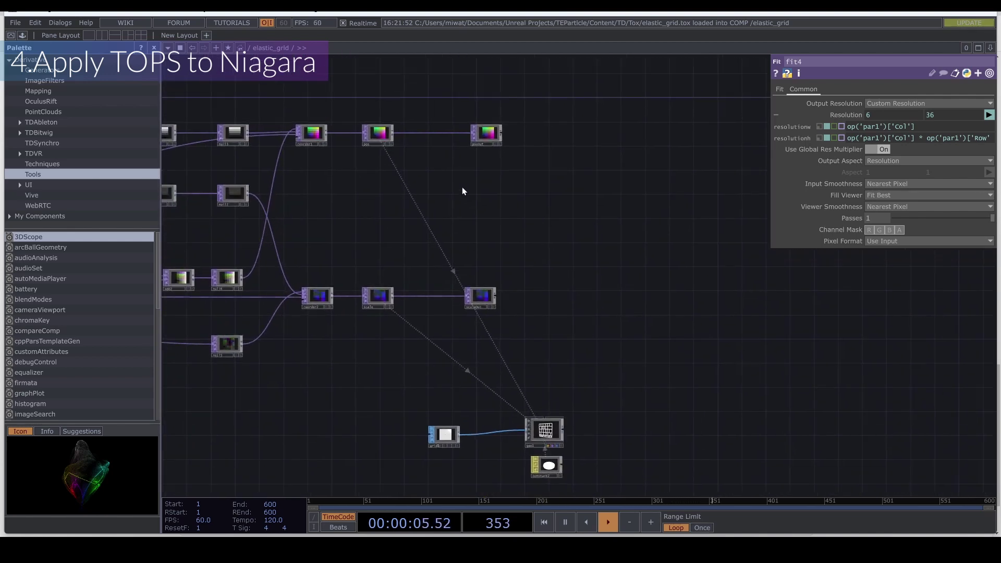
{"action": "left_click_drag", "start_coordinate": [427, 155], "coordinate": [430, 172]}
{"action": "scroll", "coordinate": [447, 132], "scroll_direction": "up", "scroll_amount": 4}
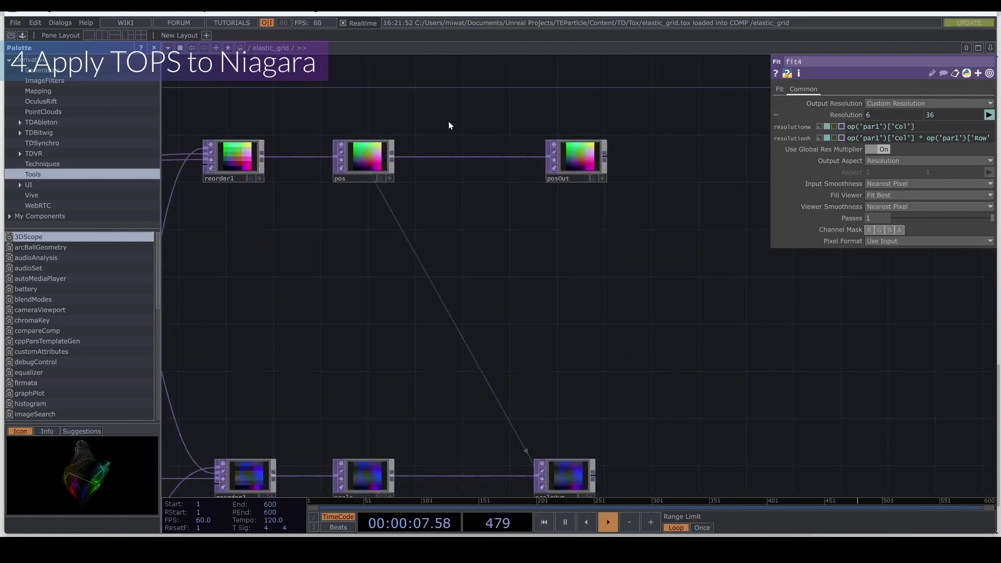
Add a Movie File Out TOP branching off the pos TOP, just above its wire to posOut.
{"action": "left_click", "coordinate": [433, 99]}
{"action": "type", "text": "movie"}
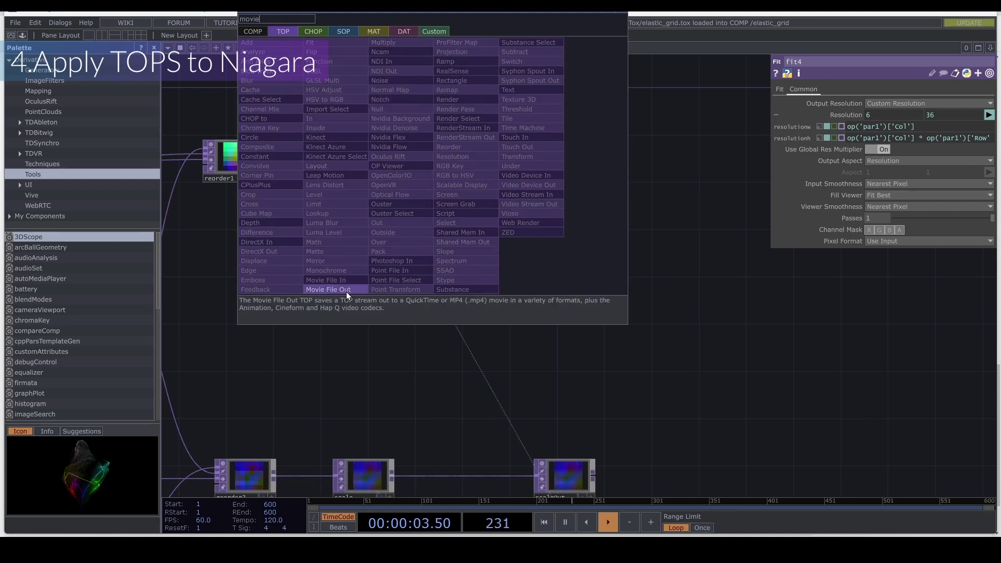
{"action": "left_click", "coordinate": [346, 289]}
{"action": "left_click", "coordinate": [468, 127]}
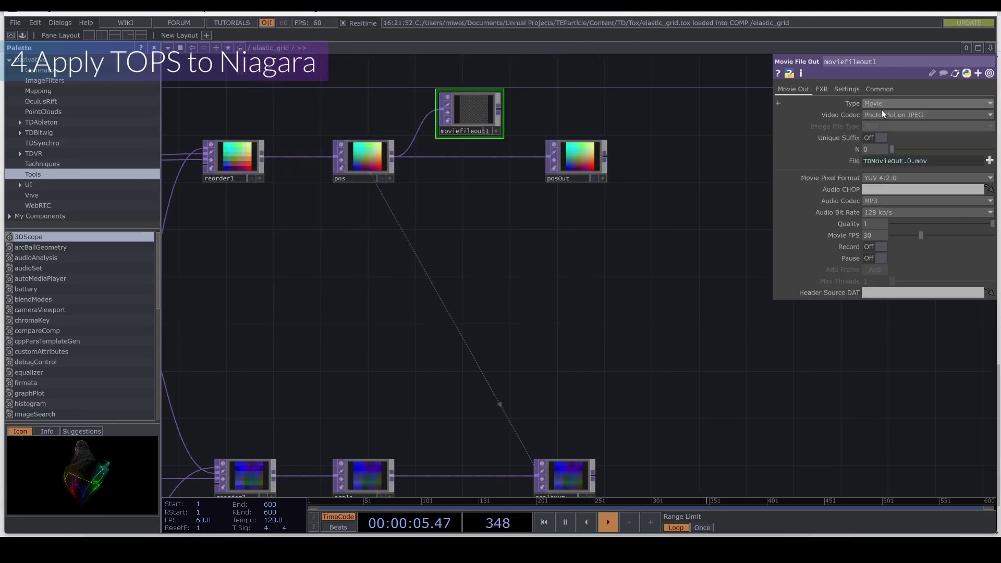
Set the Movie File Out's Type to Image and its Image File Type to PNG.
{"action": "left_click", "coordinate": [884, 114]}
{"action": "left_click", "coordinate": [875, 106]}
{"action": "left_click", "coordinate": [875, 102]}
{"action": "left_click", "coordinate": [879, 123]}
{"action": "left_click", "coordinate": [878, 125]}
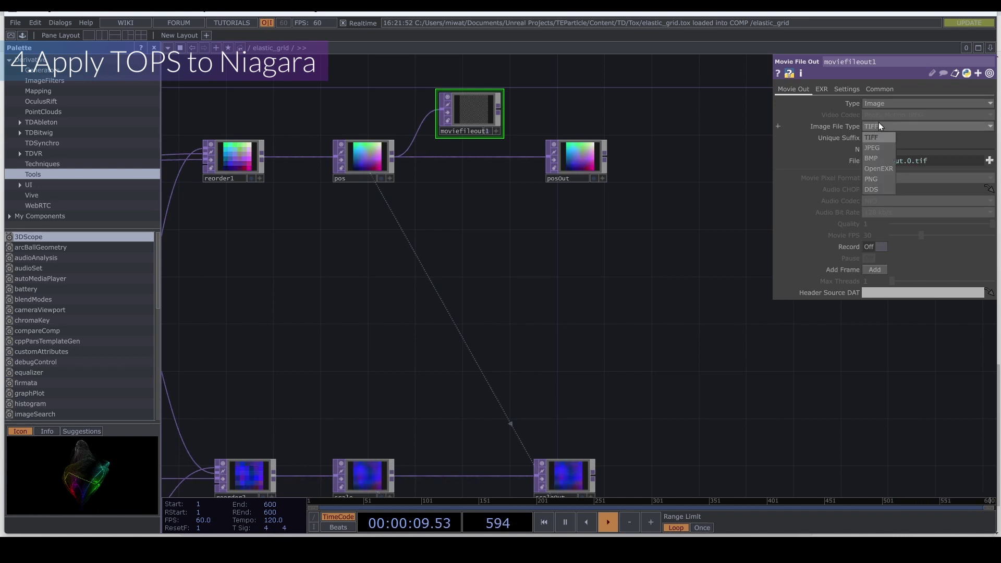
{"action": "left_click", "coordinate": [877, 177]}
Replace the base name in the File expression with posTex and record the pos image to disk.
{"action": "left_click", "coordinate": [866, 161]}
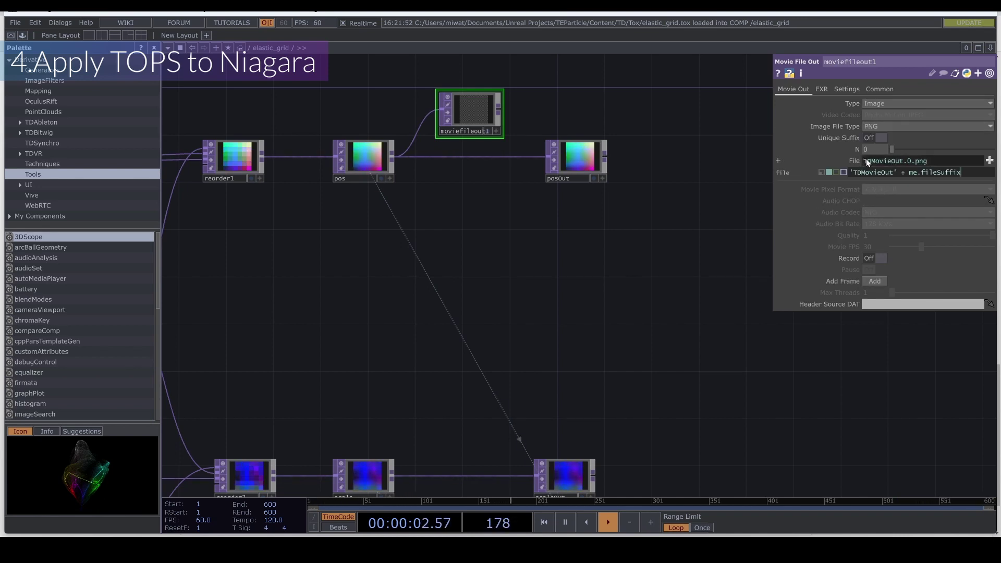
{"action": "left_click_drag", "start_coordinate": [893, 172], "coordinate": [854, 172]}
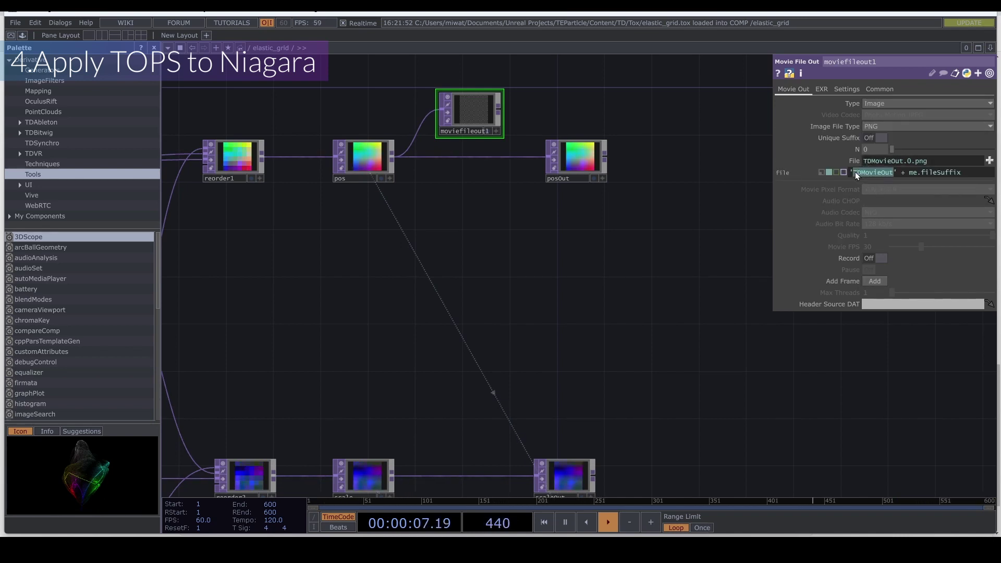
{"action": "type", "text": "posTex"}
{"action": "key", "text": "Return"}
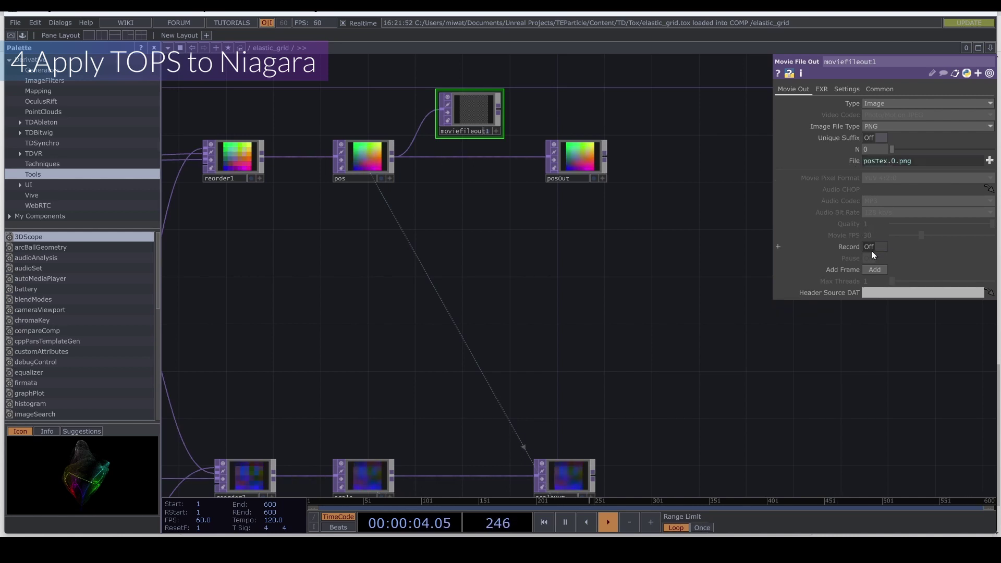
{"action": "left_click", "coordinate": [873, 247]}
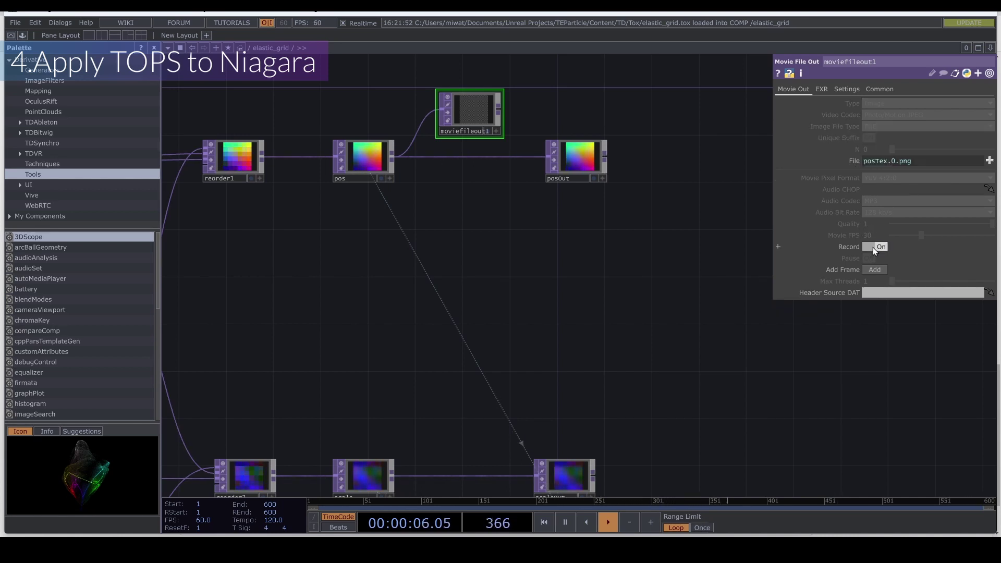
{"action": "left_click", "coordinate": [873, 248]}
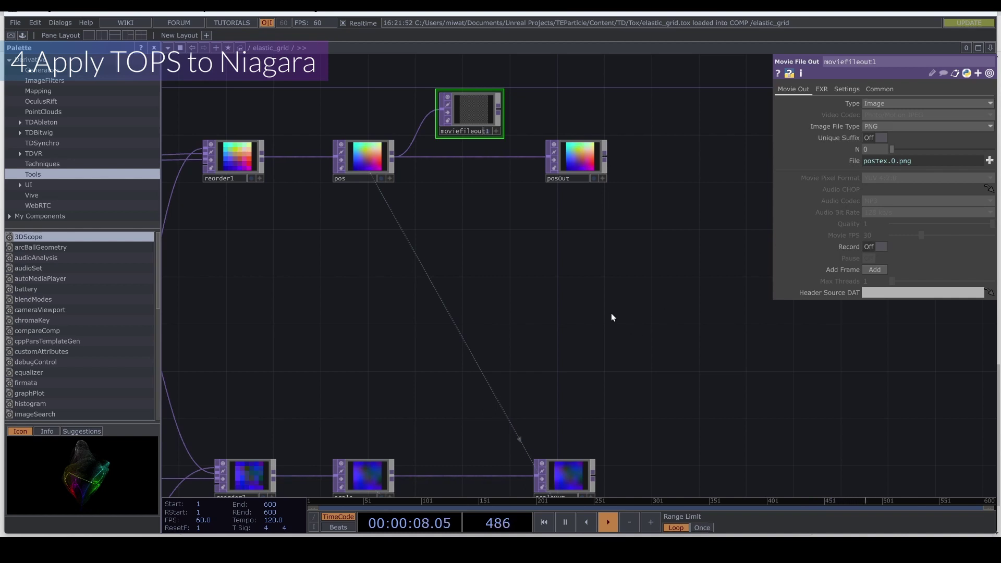
Duplicate the Movie File Out TOP beside the scale TOP and wire scale's output into the copy.
{"action": "scroll", "coordinate": [597, 231], "scroll_direction": "down", "scroll_amount": 2}
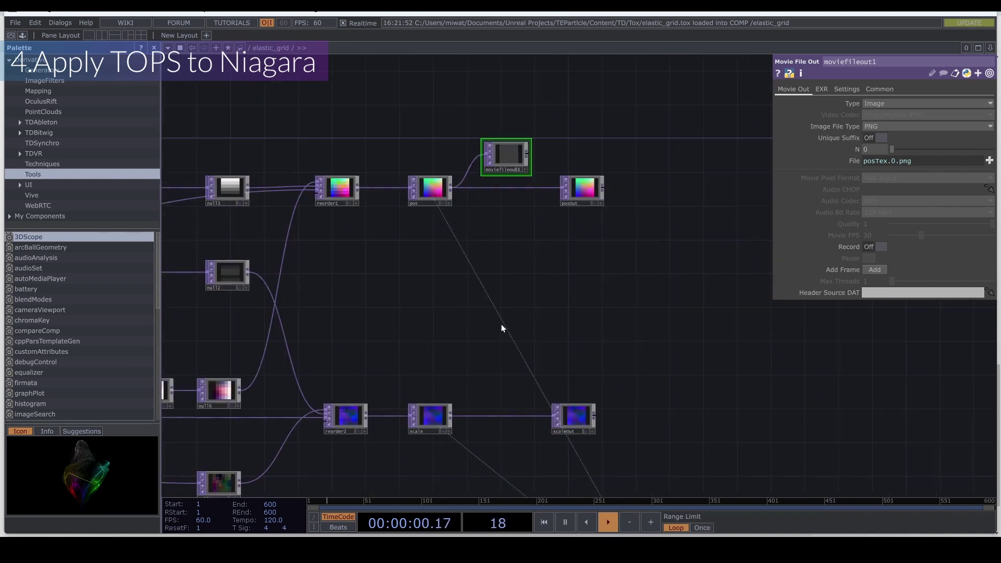
{"action": "key", "text": "ctrl+v"}
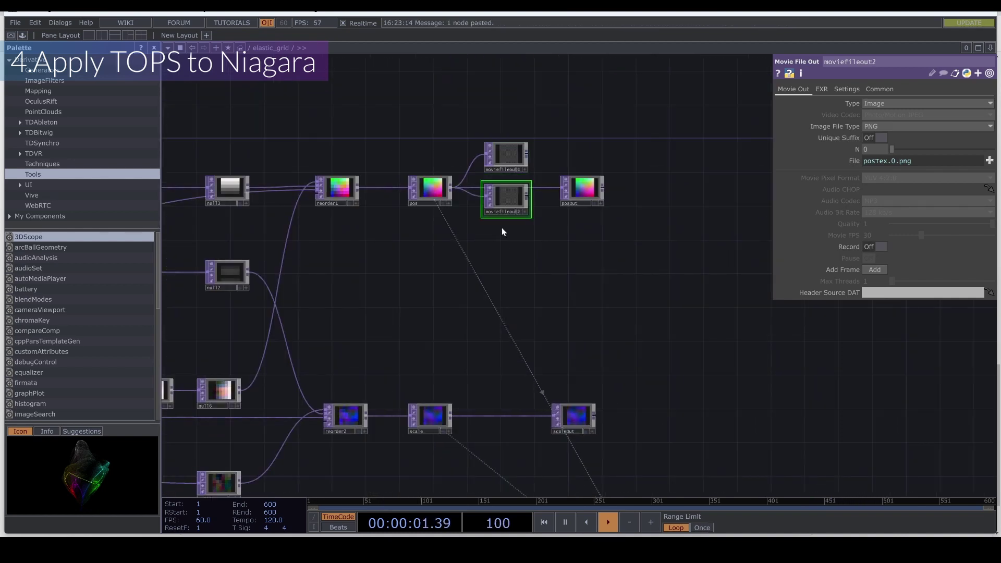
{"action": "scroll", "coordinate": [503, 440], "scroll_direction": "up", "scroll_amount": 5}
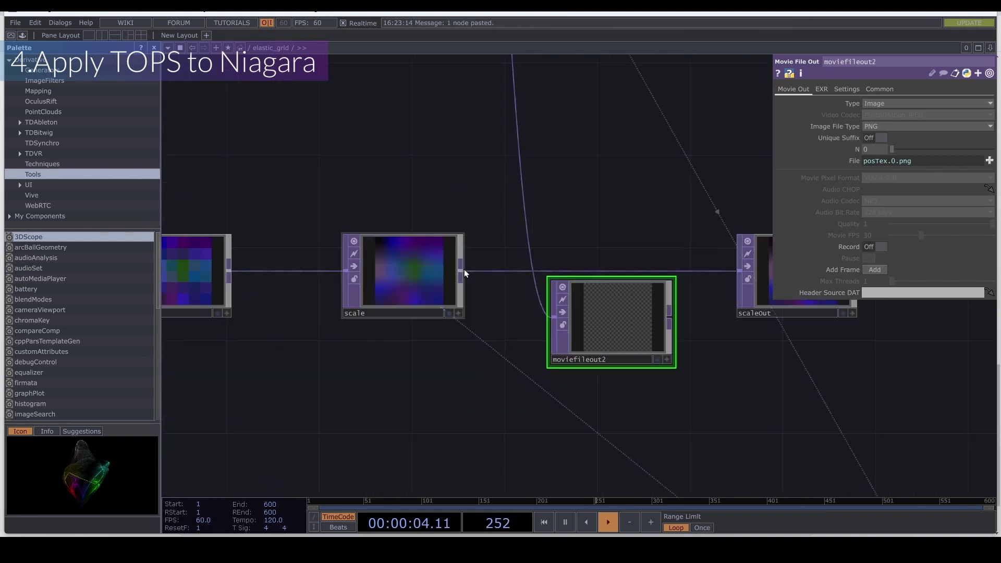
{"action": "left_click_drag", "start_coordinate": [464, 269], "coordinate": [554, 316]}
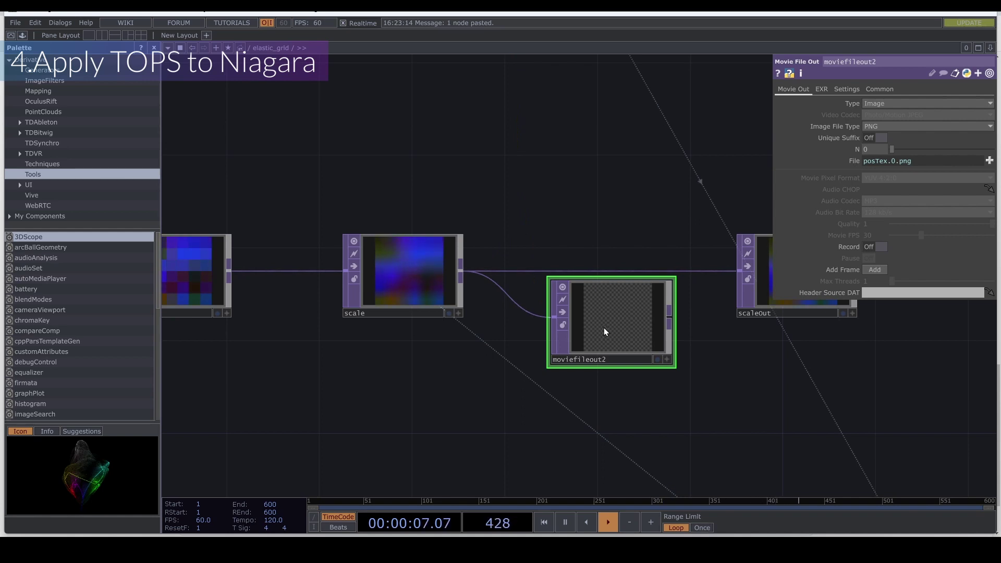
Change the base name in the copied Movie File Out's File expression to scaleTex.
{"action": "left_click", "coordinate": [855, 161]}
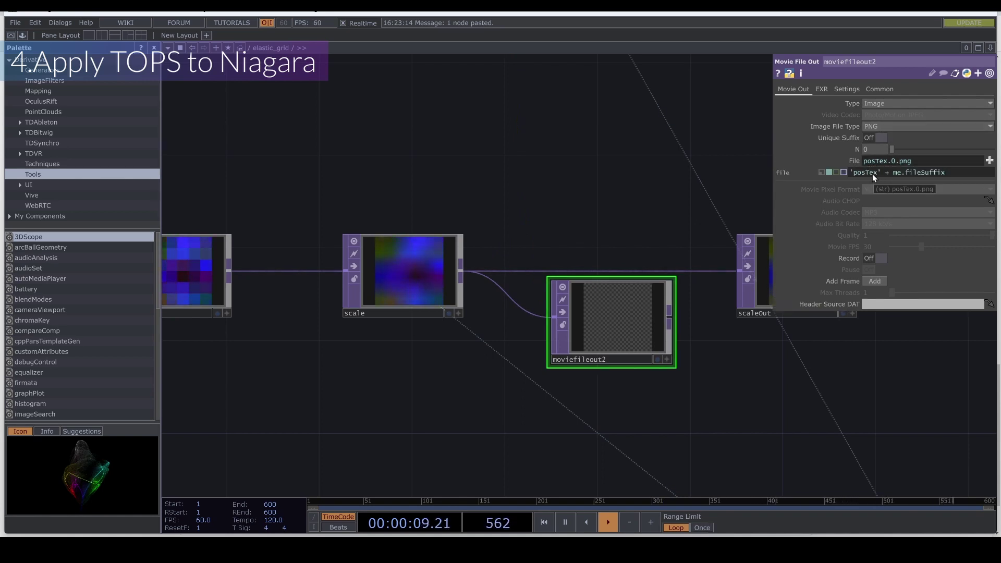
{"action": "left_click_drag", "start_coordinate": [866, 173], "coordinate": [856, 171]}
{"action": "type", "text": "scale"}
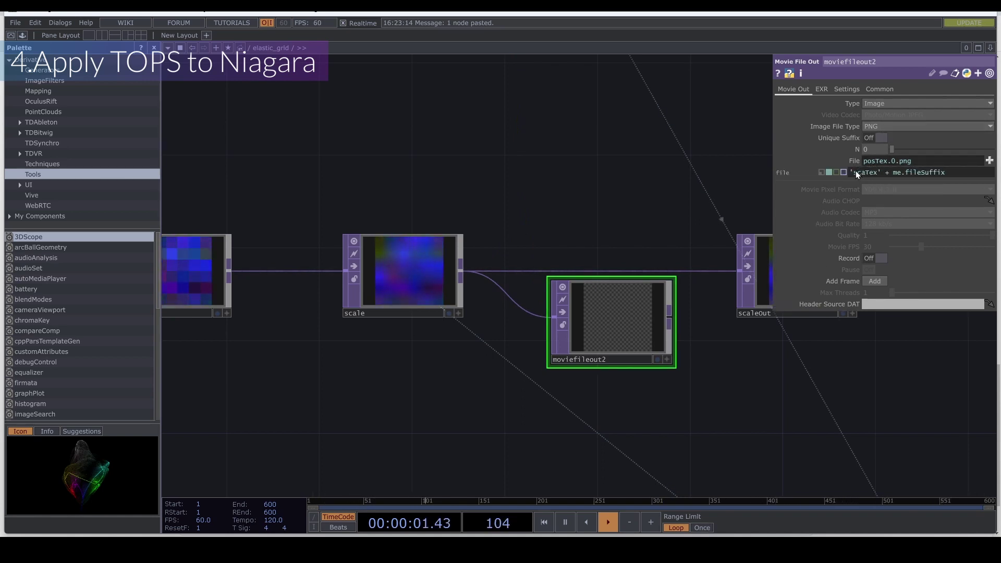
{"action": "key", "text": "Return"}
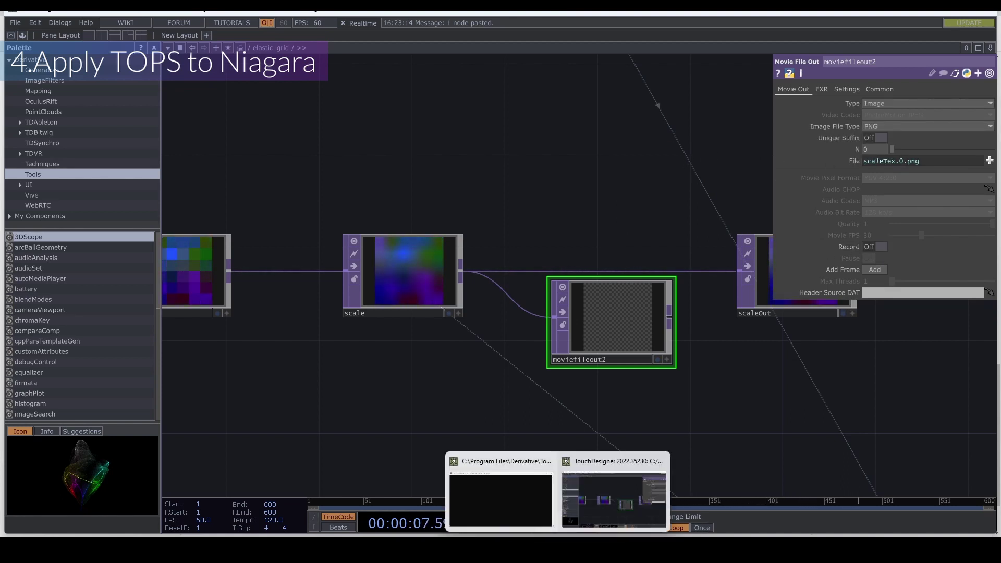
Switch to File Explorer and check the exported PNG images in the TEParticle project's Content/TD/Tox folder.
{"action": "mouse_move", "coordinate": [490, 548]}
{"action": "left_click", "coordinate": [507, 504]}
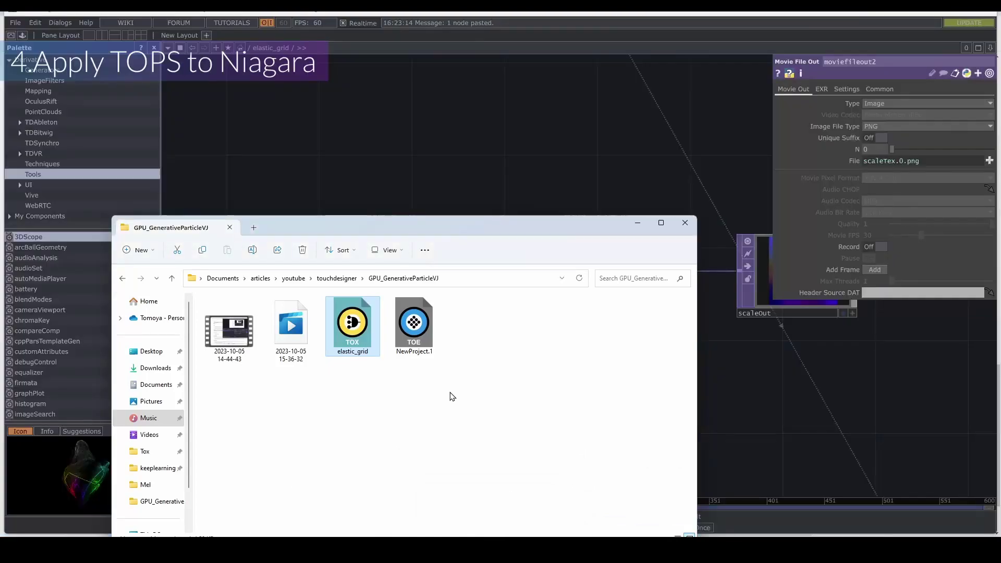
{"action": "left_click", "coordinate": [146, 451]}
{"action": "left_click_drag", "start_coordinate": [327, 229], "coordinate": [341, 158]}
{"action": "double_click", "coordinate": [266, 363]}
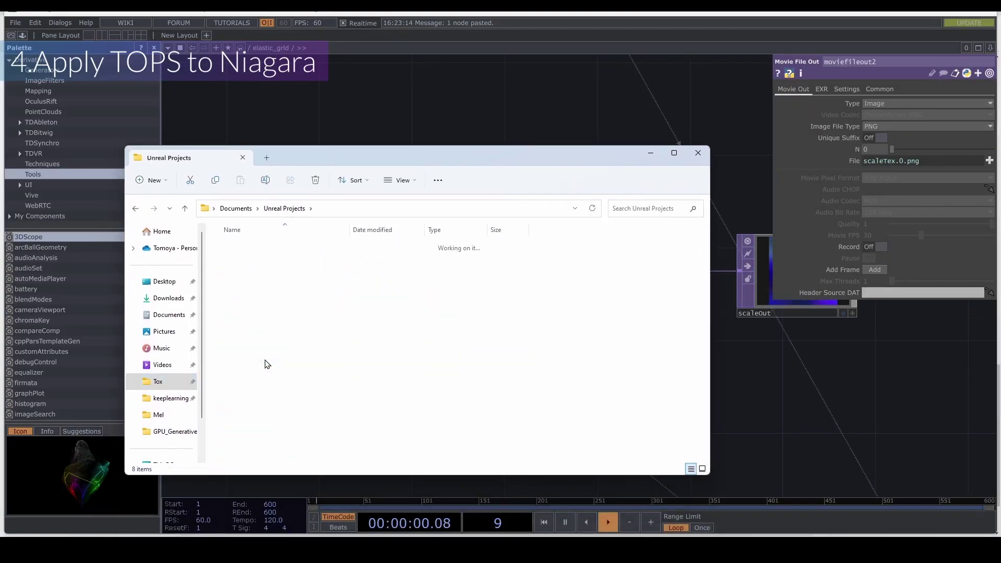
{"action": "double_click", "coordinate": [243, 263]}
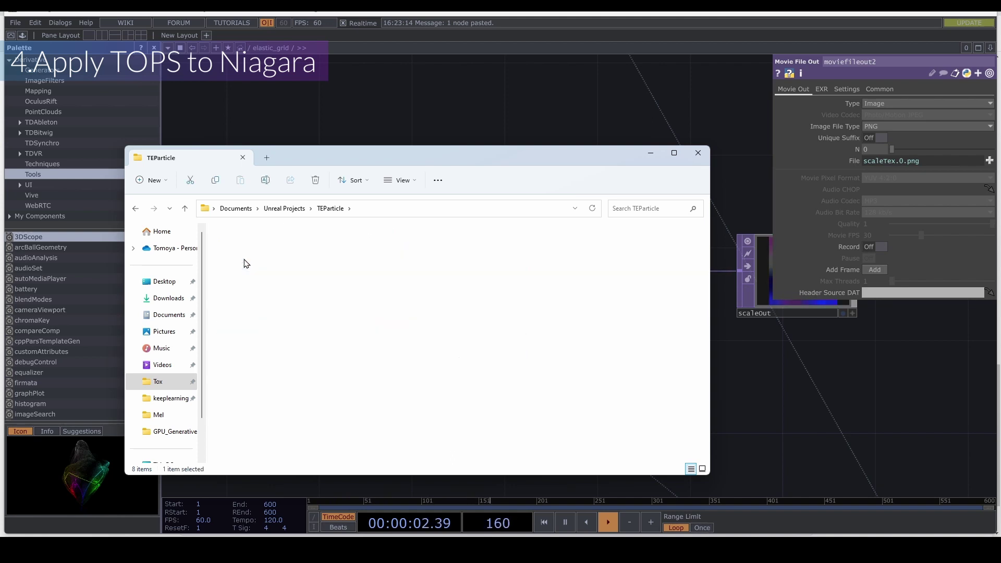
{"action": "double_click", "coordinate": [250, 312]}
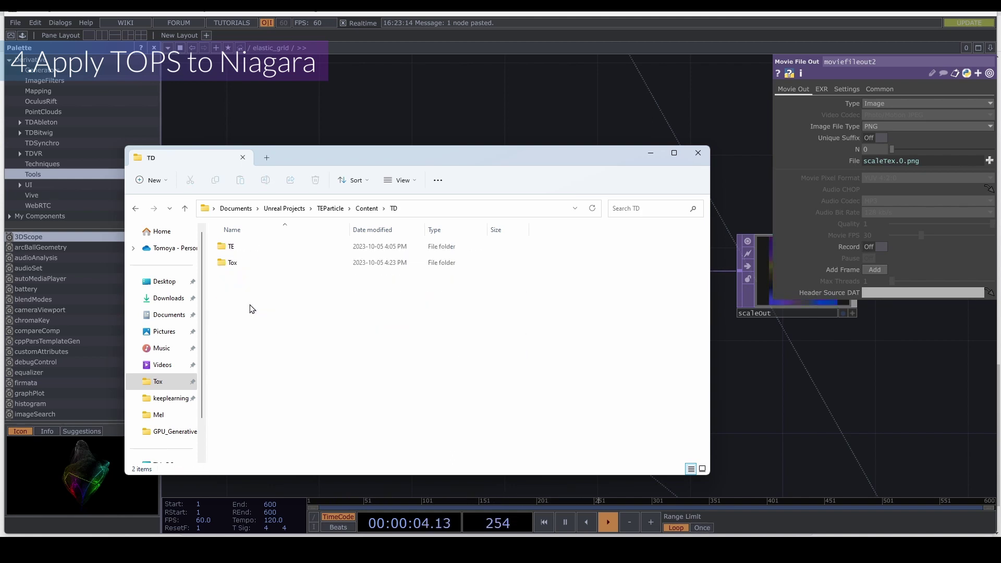
{"action": "double_click", "coordinate": [249, 264]}
{"action": "left_click_drag", "start_coordinate": [496, 320], "coordinate": [391, 334]}
{"action": "left_click", "coordinate": [358, 267]}
{"action": "left_click", "coordinate": [424, 270]}
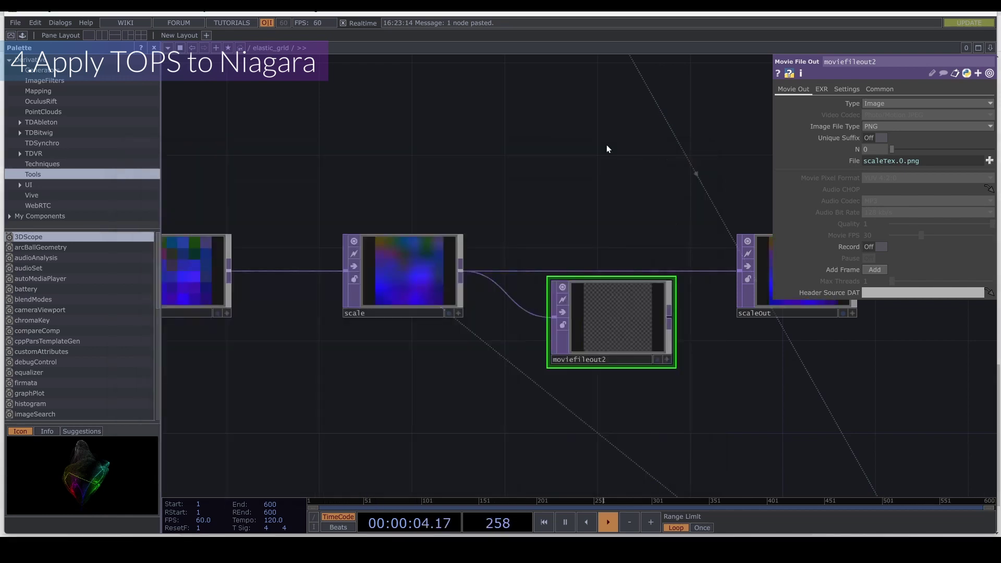
Close TouchDesigner and switch to the NS_GeneParticle window in Unreal Editor.
{"action": "key", "text": "alt+F4"}
{"action": "left_click", "coordinate": [309, 163]}
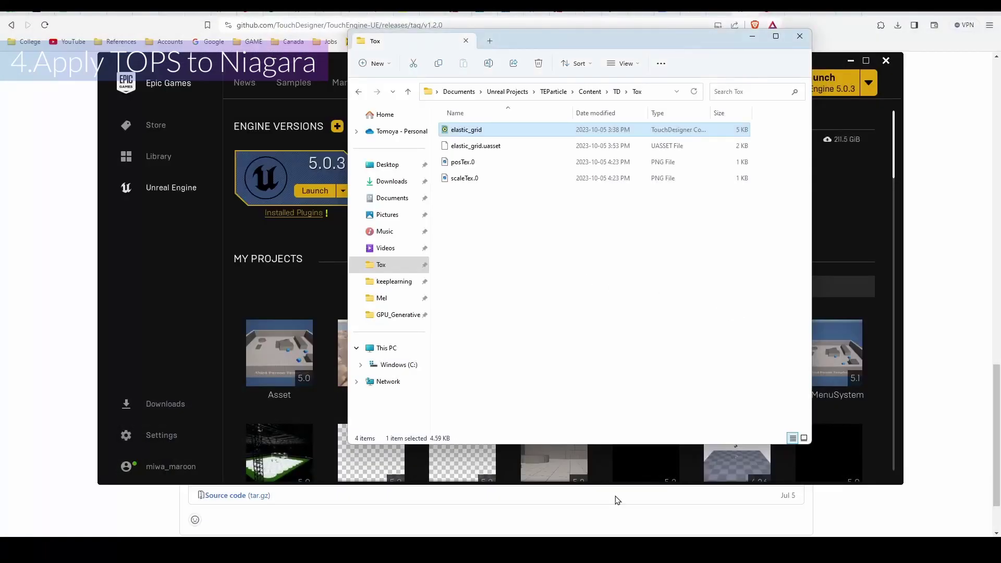
{"action": "left_click", "coordinate": [603, 550]}
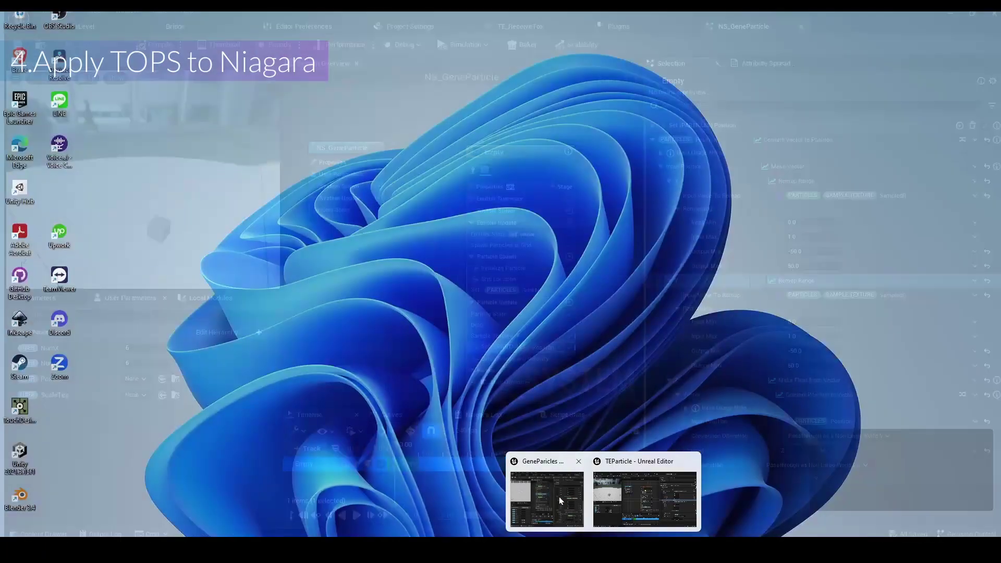
{"action": "left_click", "coordinate": [559, 500]}
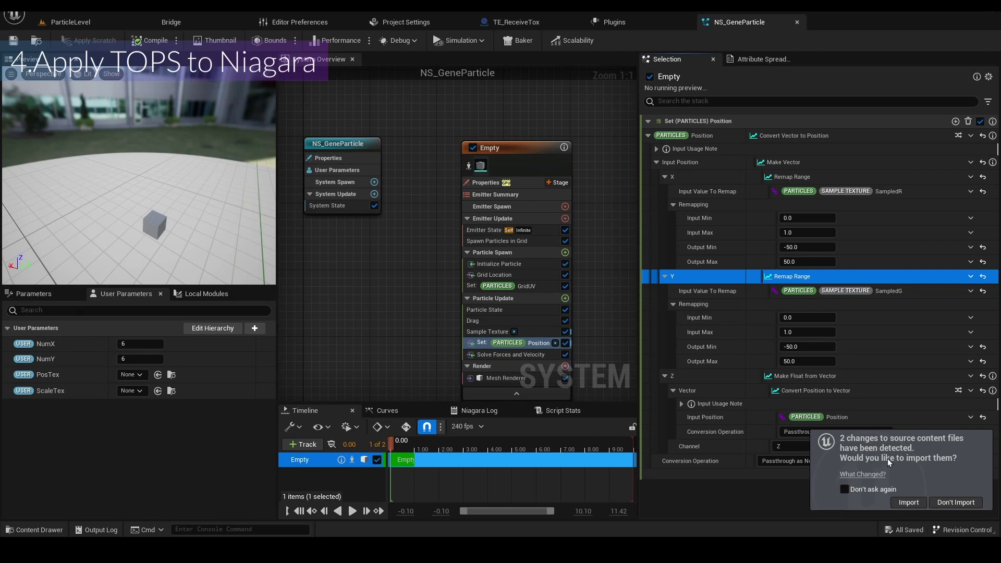
Import the detected source file changes and check posTex_0 and scaleTex_0 in the project's Content/TD/Tox folder.
{"action": "left_click", "coordinate": [908, 502]}
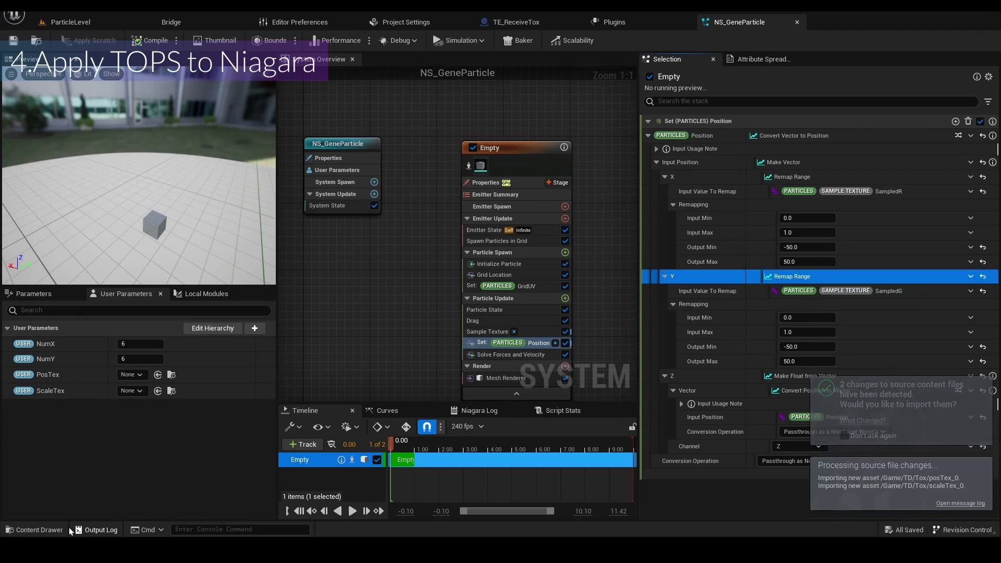
{"action": "left_click", "coordinate": [34, 530]}
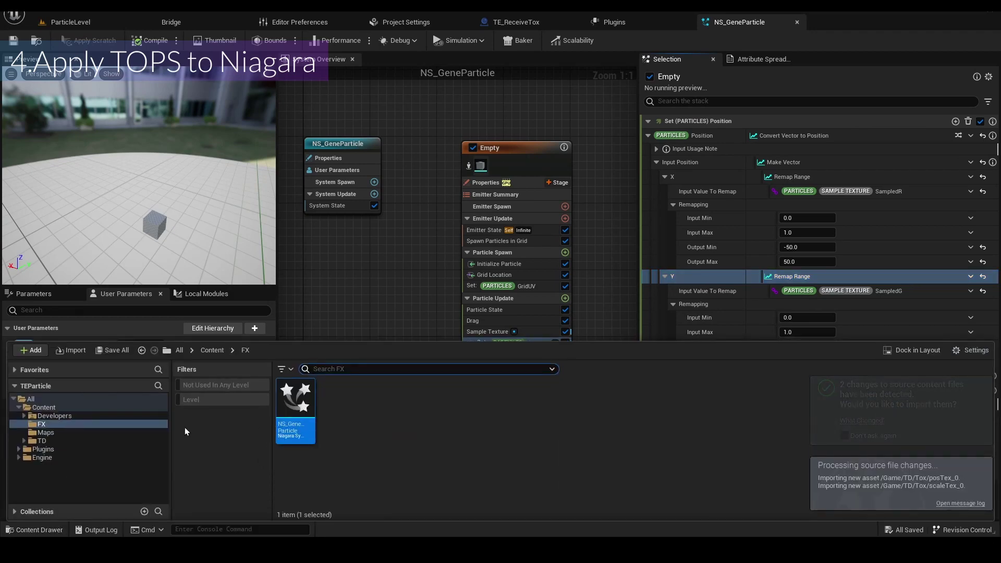
{"action": "left_click", "coordinate": [52, 439]}
{"action": "double_click", "coordinate": [337, 401]}
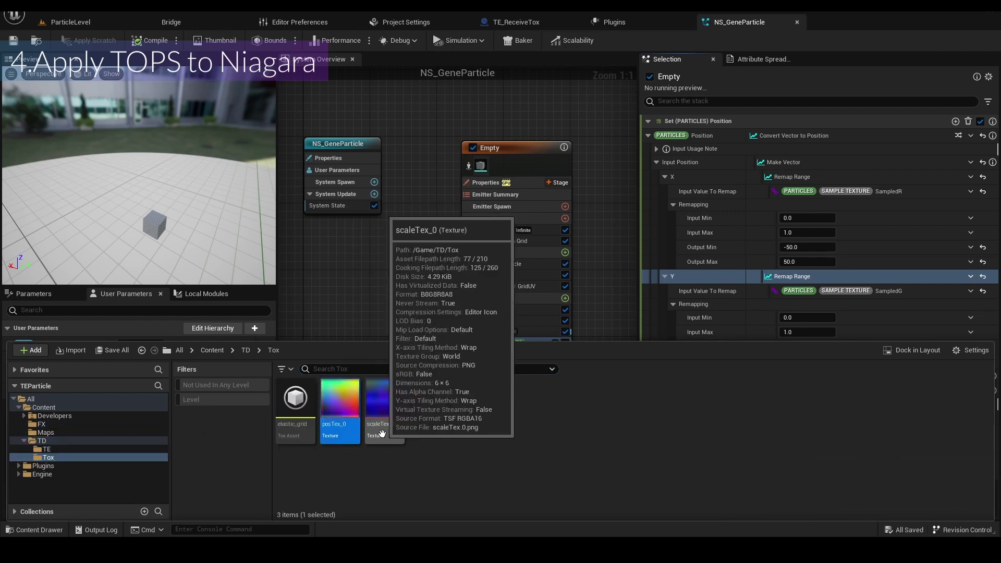
{"action": "left_click", "coordinate": [382, 332]}
Assign posTex_0 to the PosTex user parameter and scaleTex_0 to the ScaleTex user parameter.
{"action": "left_click", "coordinate": [133, 374]}
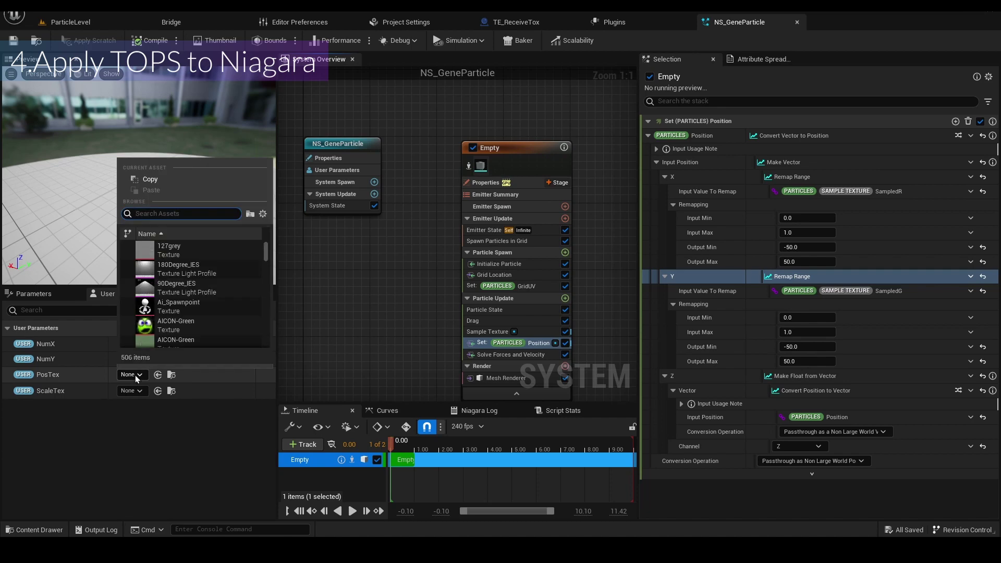
{"action": "type", "text": "posTex"}
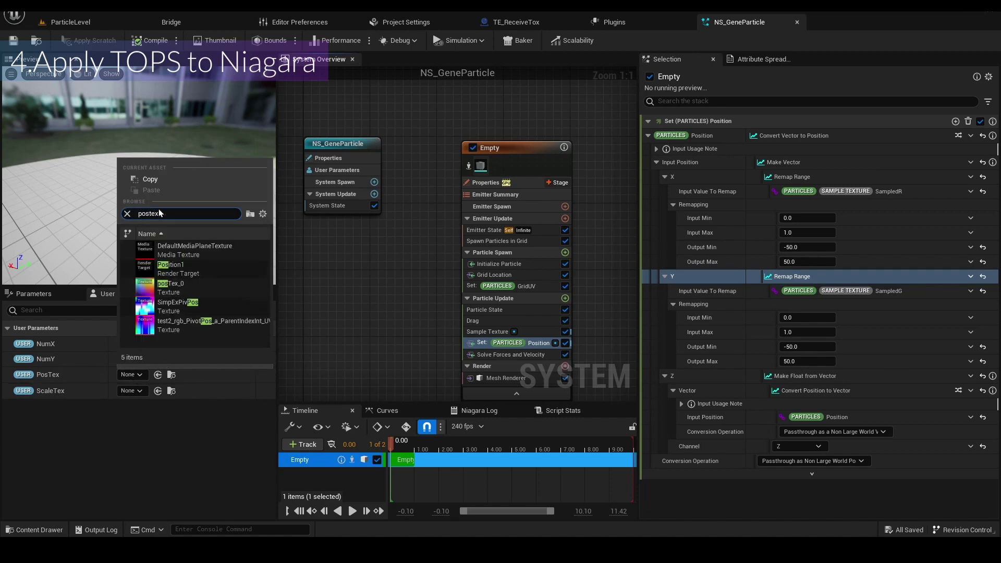
{"action": "left_click", "coordinate": [180, 250]}
{"action": "left_click", "coordinate": [135, 392]}
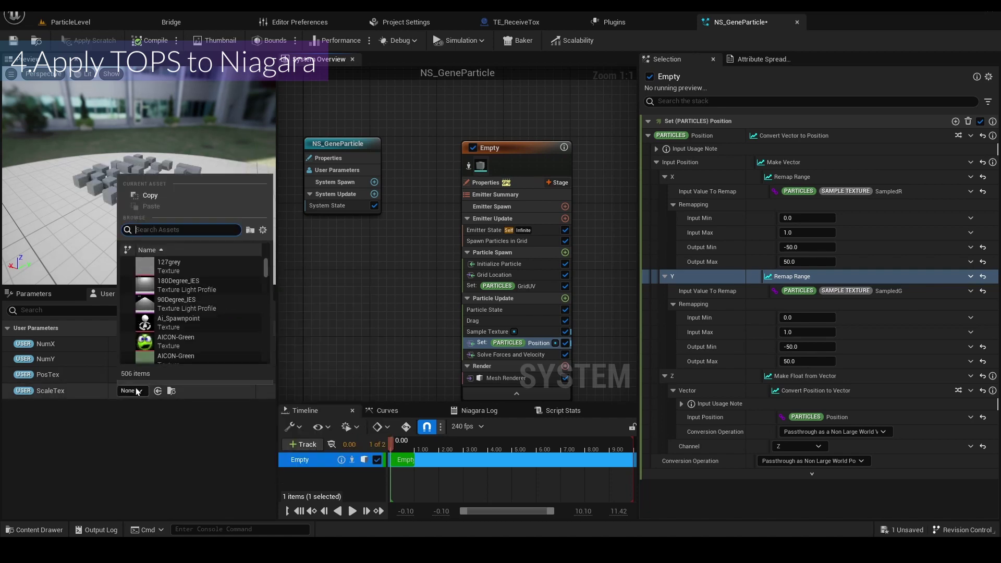
{"action": "type", "text": "scale"}
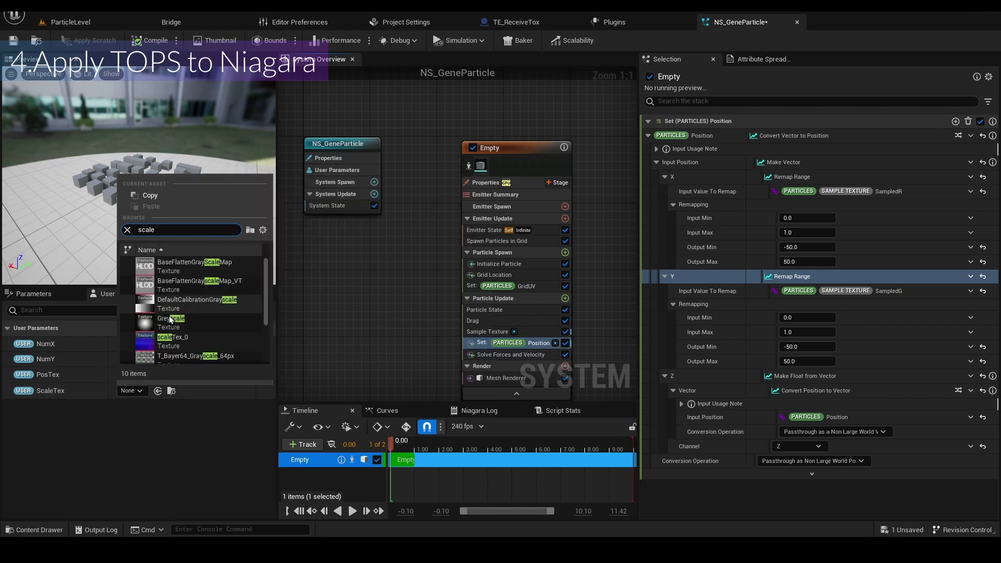
{"action": "left_click", "coordinate": [197, 320]}
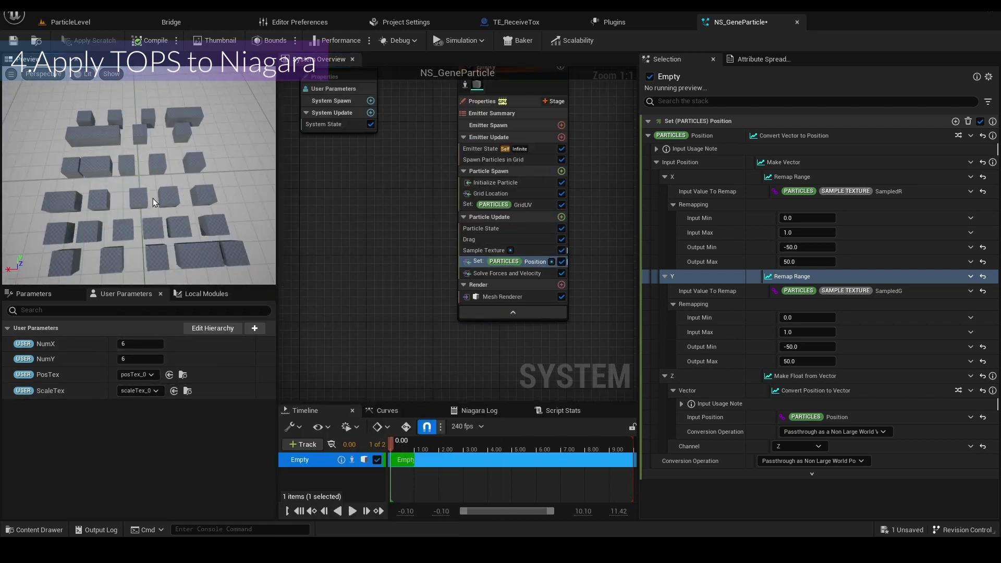
{"action": "left_click_drag", "start_coordinate": [152, 198], "coordinate": [133, 175]}
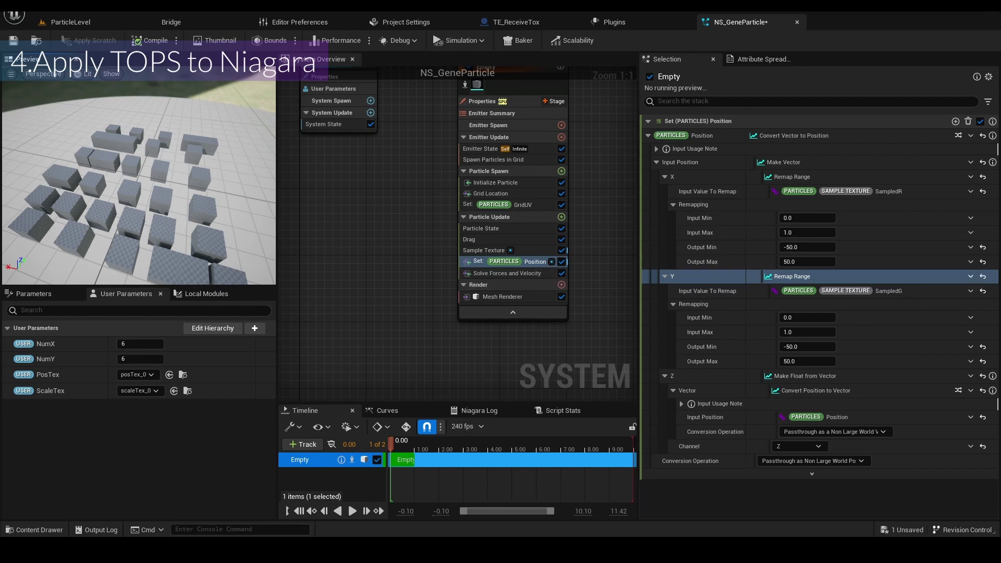
Add a second Sample Texture module to Particle Update and set its Texture User Parameter to ScaleTex.
{"action": "left_click", "coordinate": [561, 217]}
{"action": "type", "text": "sample"}
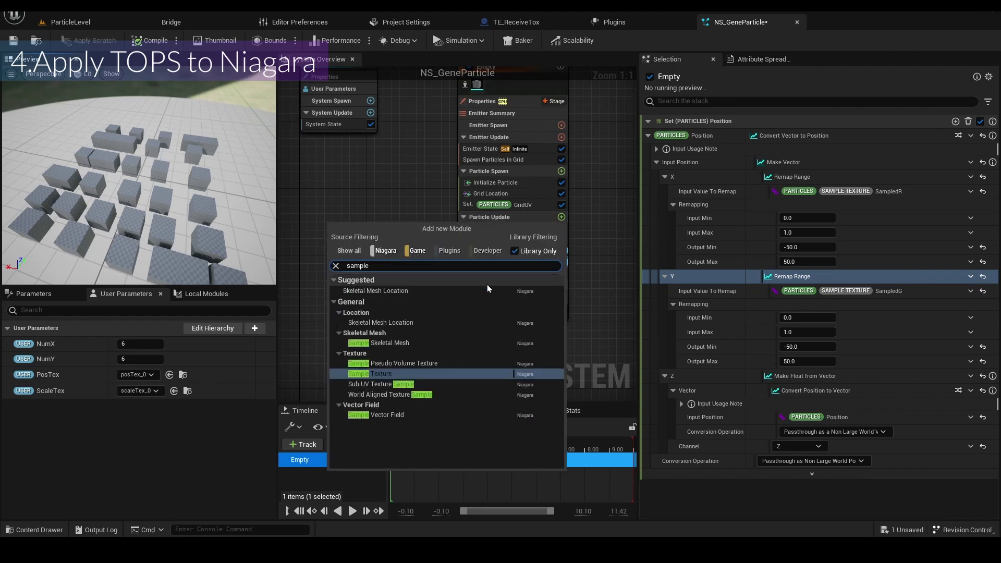
{"action": "left_click", "coordinate": [380, 375]}
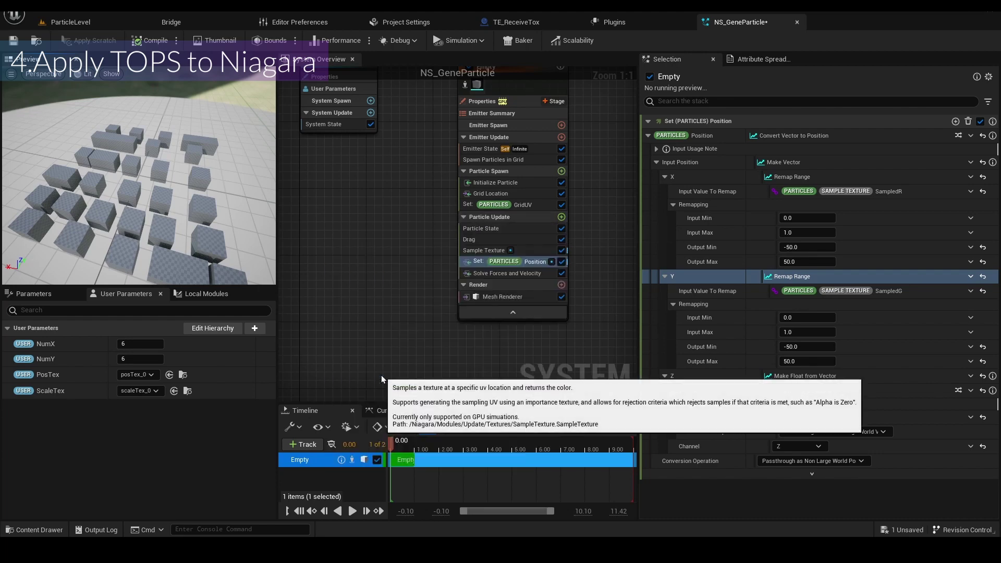
{"action": "left_click", "coordinate": [769, 245]}
{"action": "left_click", "coordinate": [788, 280]}
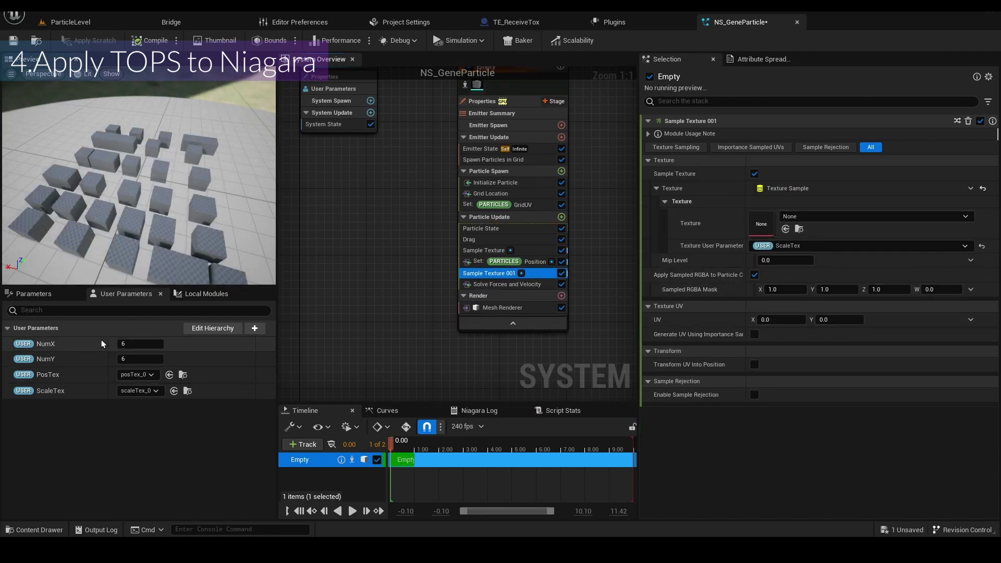
Link the UV input of the second Sample Texture module to the GridUV particle attribute.
{"action": "left_click", "coordinate": [33, 293]}
{"action": "scroll", "coordinate": [87, 419], "scroll_direction": "up", "scroll_amount": 2}
{"action": "left_click_drag", "start_coordinate": [87, 404], "coordinate": [774, 320]}
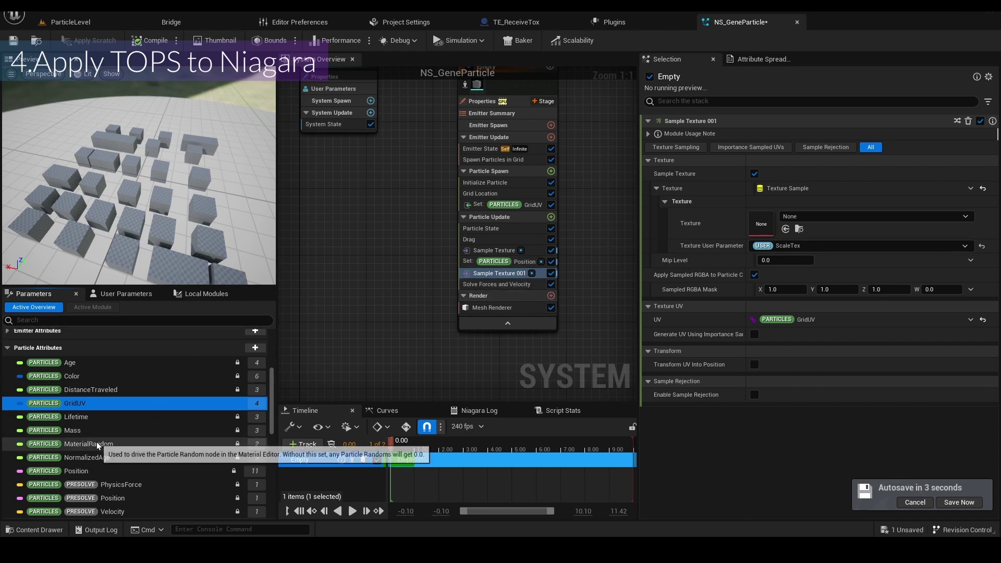
Add a Set Particles Scale module below the second Sample Texture in Particle Update and drive it with Make Vector.
{"action": "scroll", "coordinate": [133, 469], "scroll_direction": "down", "scroll_amount": 5}
{"action": "scroll", "coordinate": [135, 483], "scroll_direction": "down", "scroll_amount": 5}
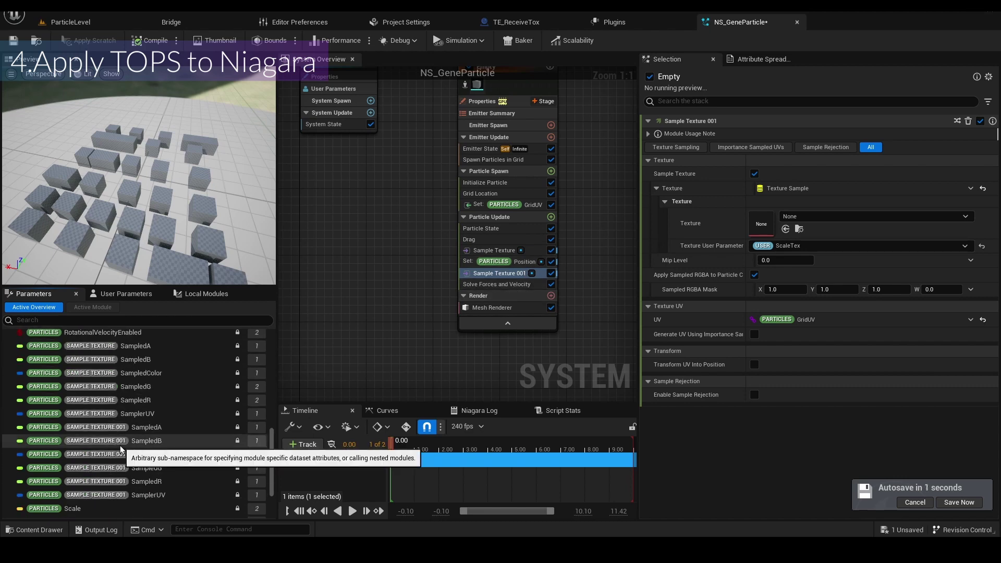
{"action": "left_click_drag", "start_coordinate": [89, 510], "coordinate": [486, 279]}
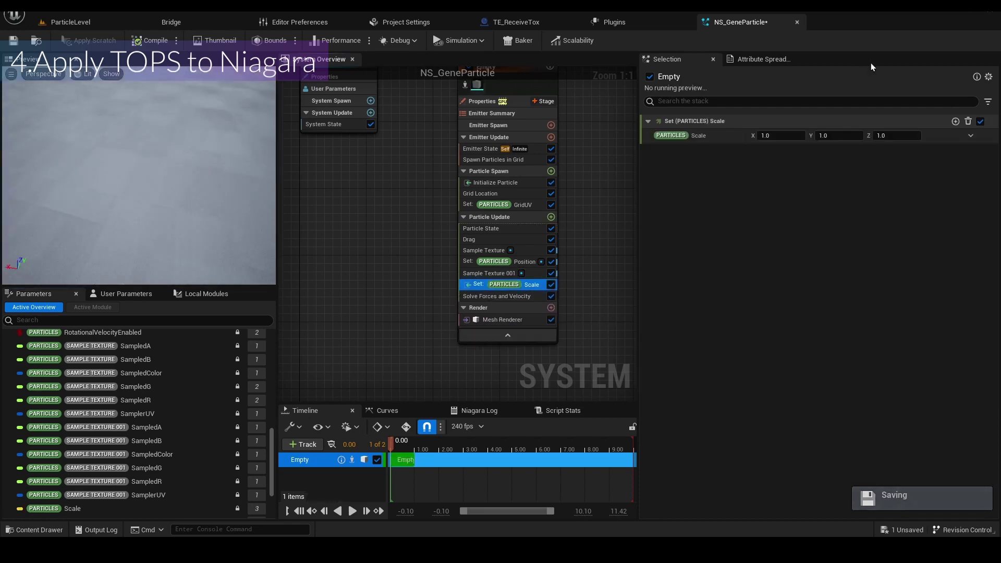
{"action": "left_click", "coordinate": [969, 137]}
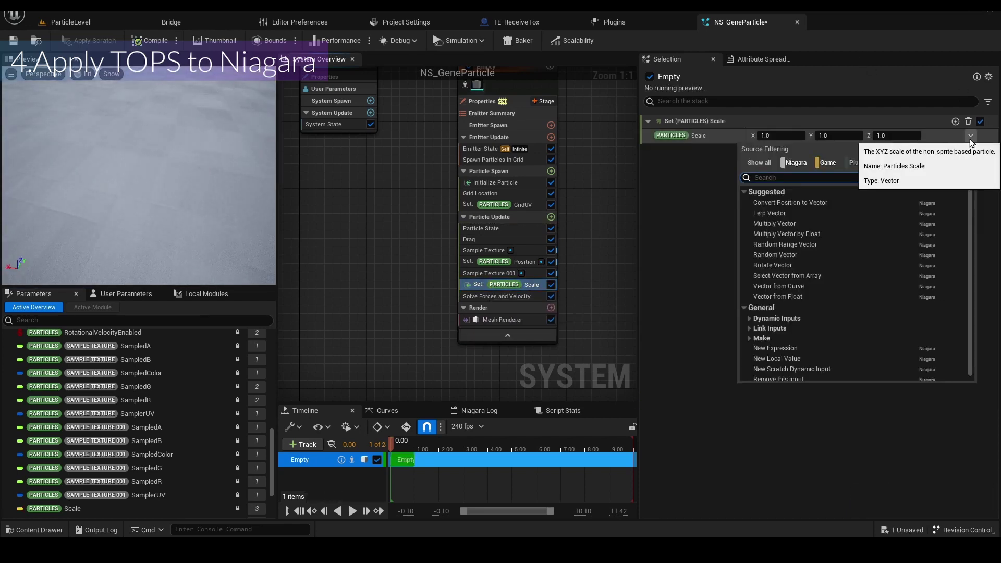
{"action": "type", "text": "make"}
{"action": "key", "text": "Return"}
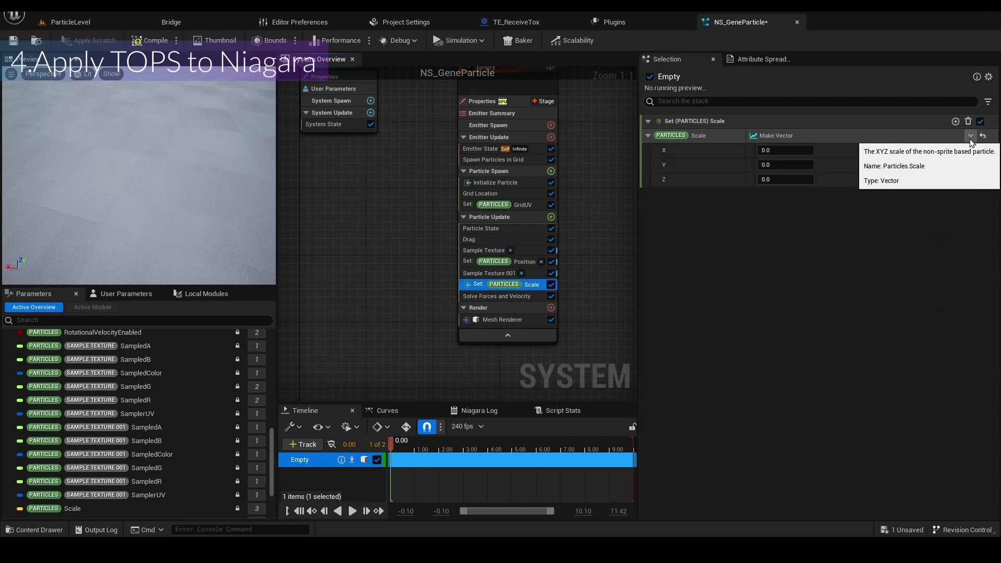
Set the Scale vector's X to Multiply Float and link its A input to SampledR of Sample Texture 001.
{"action": "left_click", "coordinate": [971, 151]}
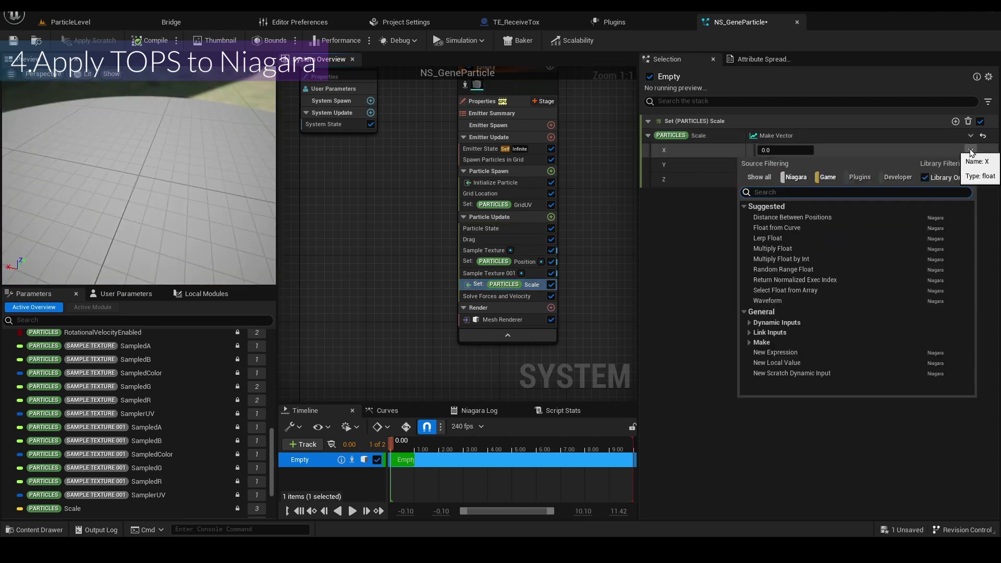
{"action": "type", "text": "mul"}
{"action": "key", "text": "Return"}
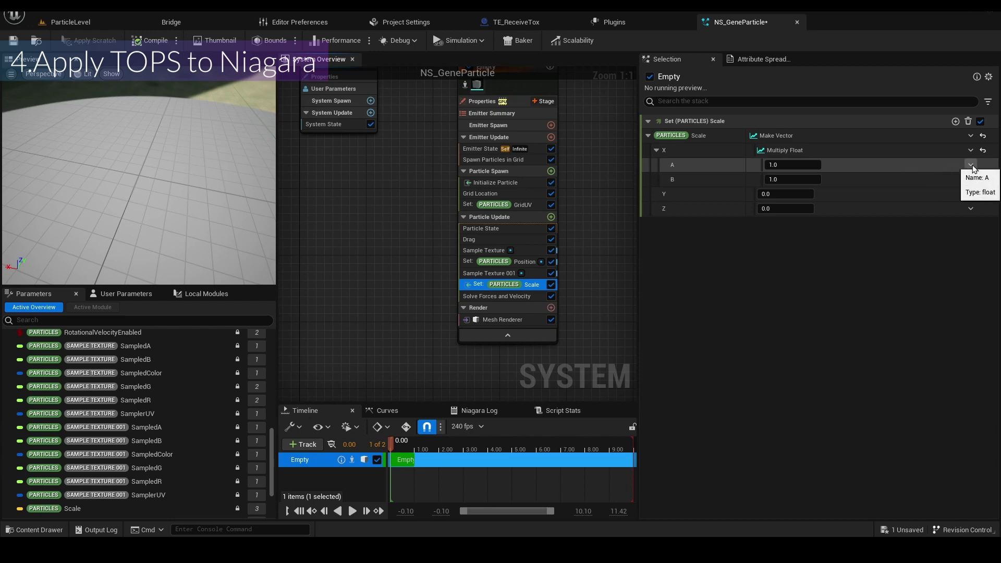
{"action": "left_click", "coordinate": [986, 179]}
{"action": "type", "text": "sample"}
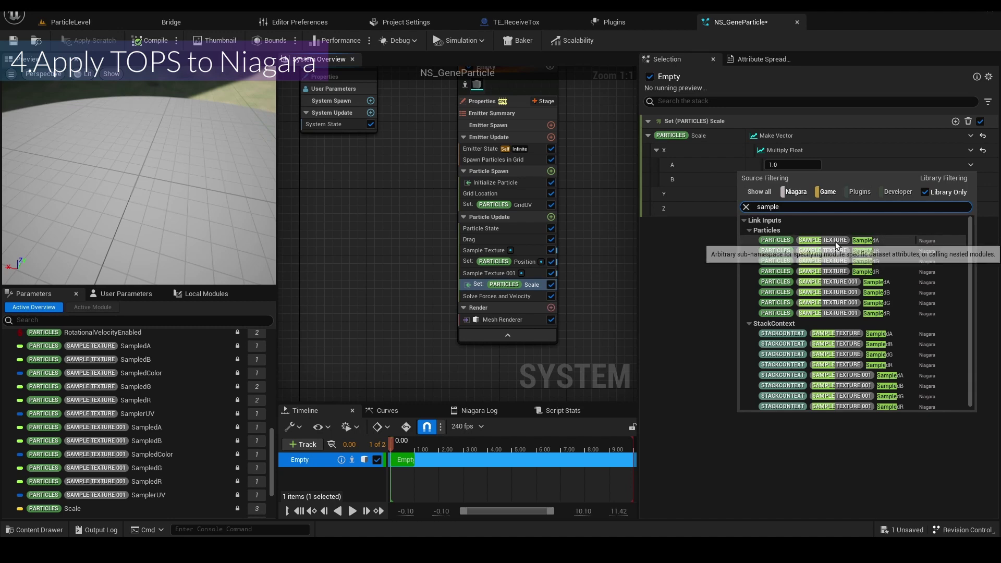
{"action": "left_click", "coordinate": [850, 314]}
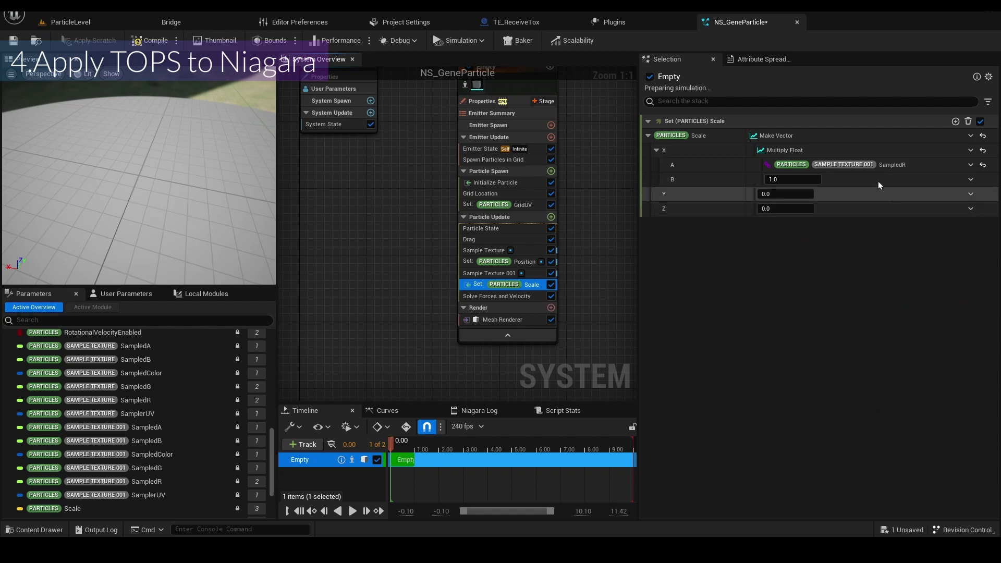
Copy X's Multiply Float onto Y and link Y's A input to SampledG of Sample Texture 001.
{"action": "left_click", "coordinate": [800, 155]}
{"action": "key", "text": "ctrl+c"}
{"action": "left_click", "coordinate": [830, 197]}
{"action": "key", "text": "ctrl+v"}
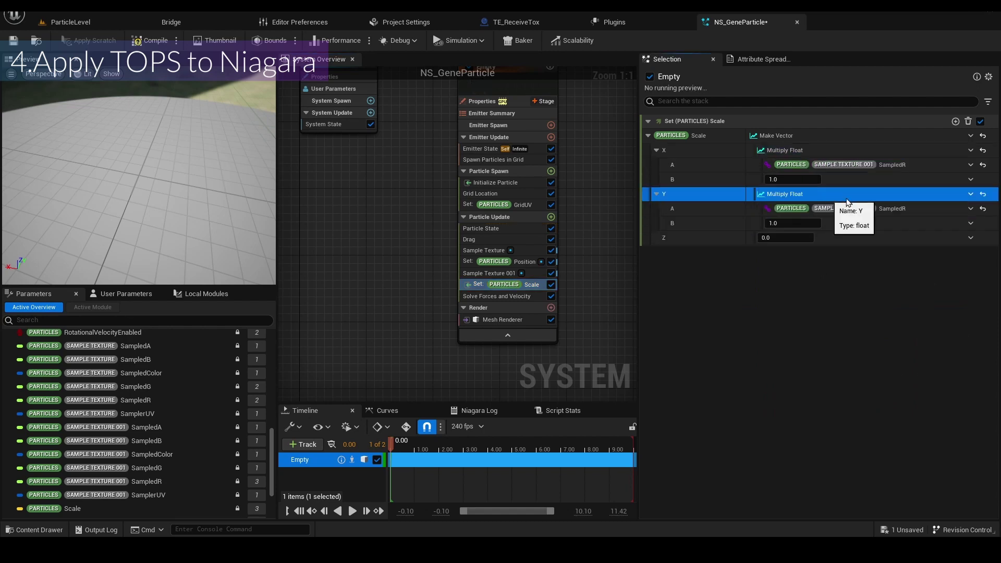
{"action": "left_click", "coordinate": [971, 209]}
{"action": "type", "text": "sample"}
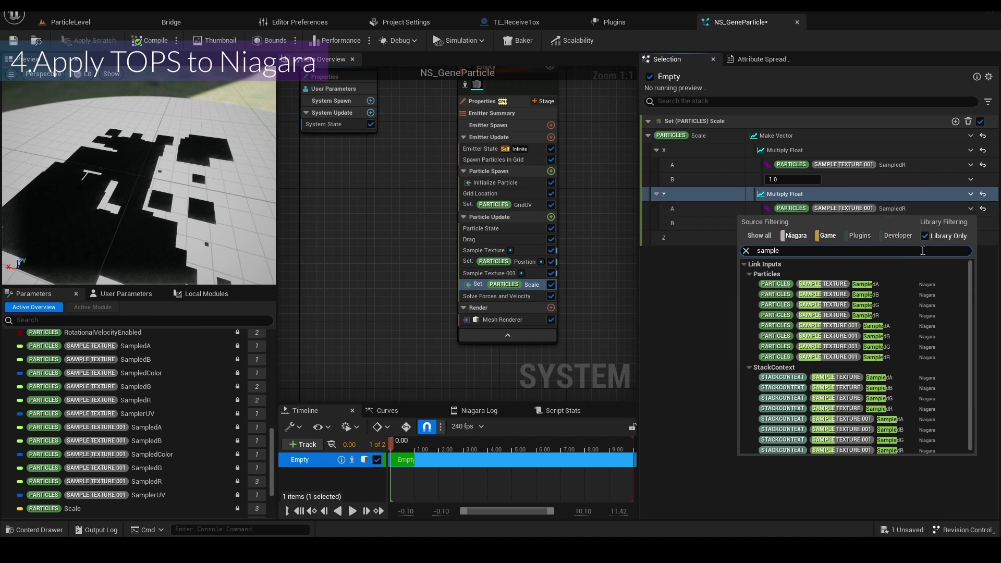
{"action": "left_click", "coordinate": [881, 347]}
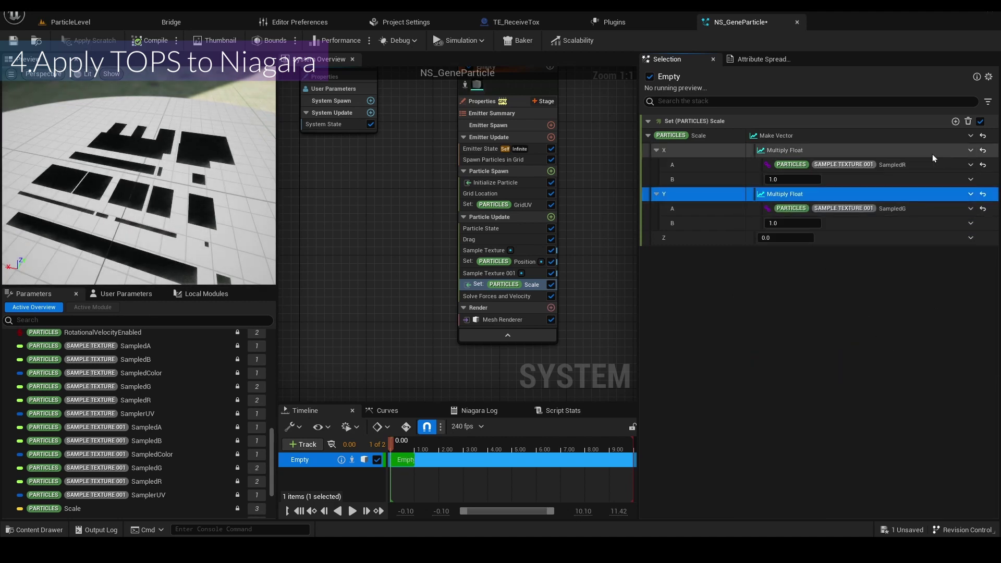
Set the Scale vector's Z to Multiply Float and drive its A input with Float from Curve.
{"action": "left_click", "coordinate": [970, 238]}
{"action": "type", "text": "mul"}
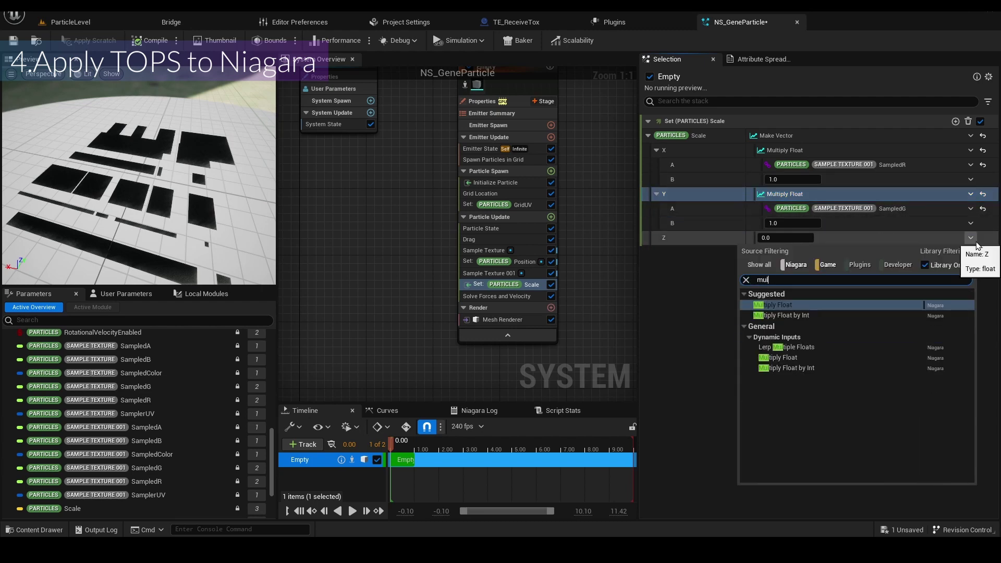
{"action": "key", "text": "Return"}
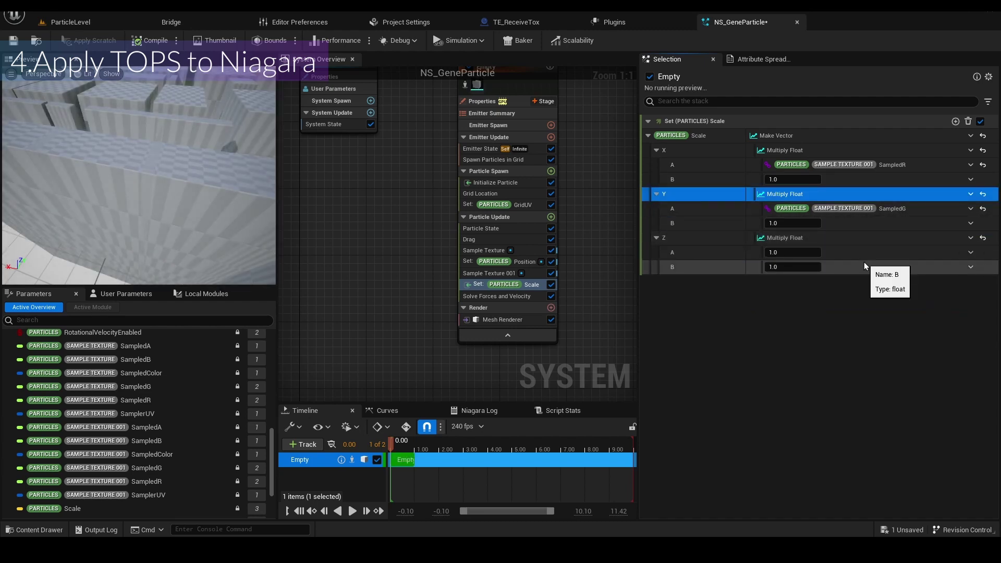
{"action": "left_click", "coordinate": [971, 252]}
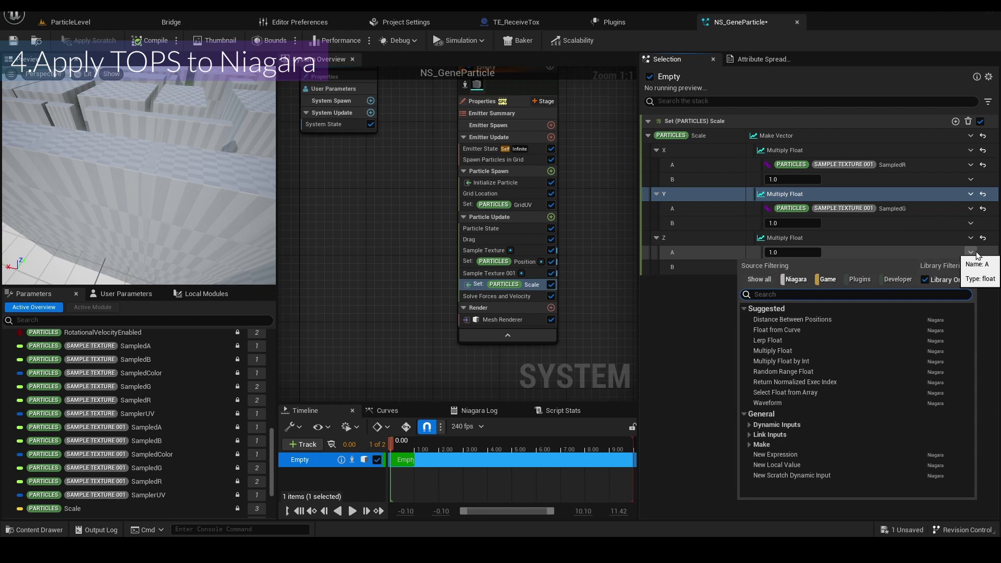
{"action": "type", "text": "curve"}
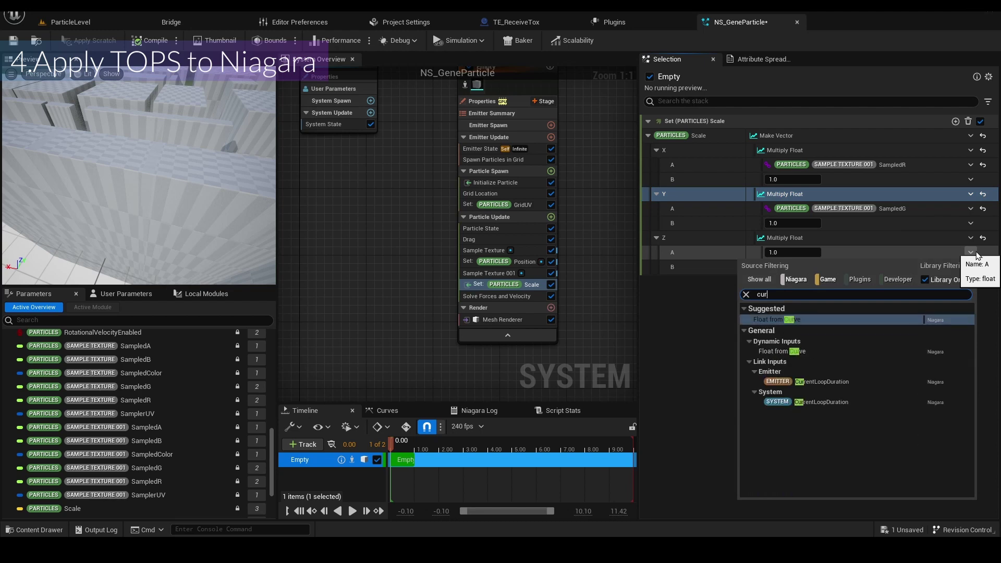
{"action": "key", "text": "Return"}
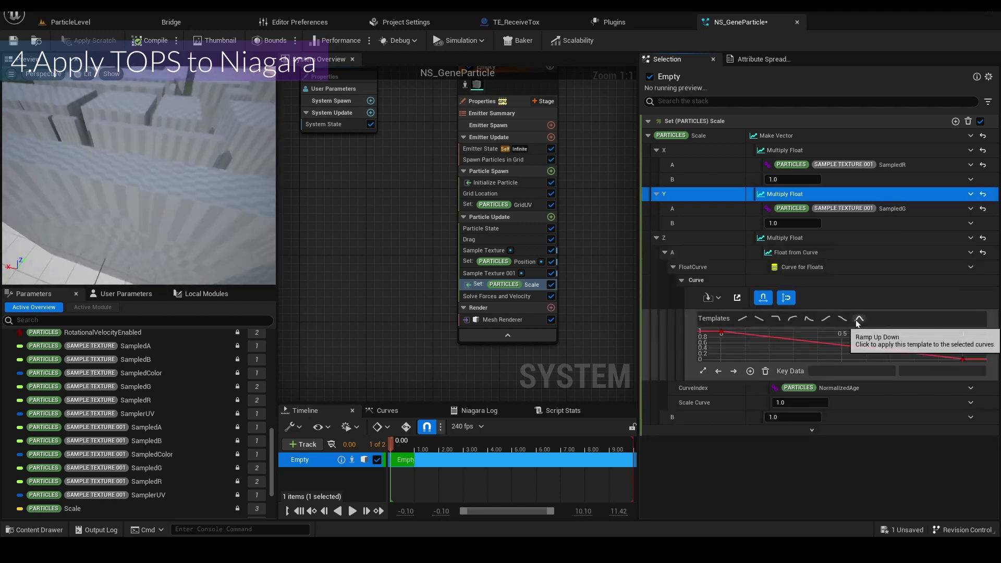
Apply the Ramp Up Down template to Z's float curve and set its middle key's time to 0.25.
{"action": "left_click", "coordinate": [860, 319]}
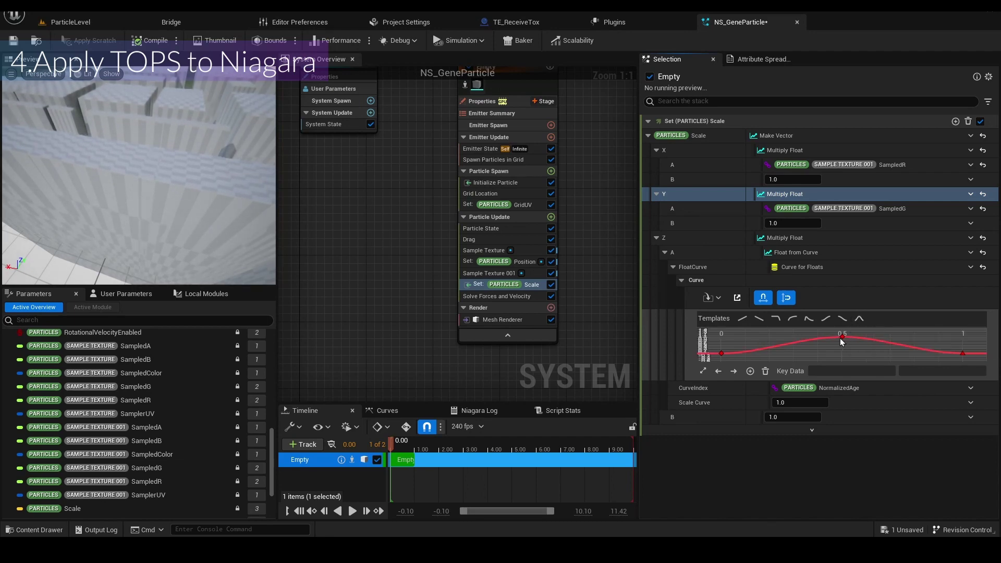
{"action": "right_click", "coordinate": [854, 337]}
{"action": "left_click", "coordinate": [868, 356]}
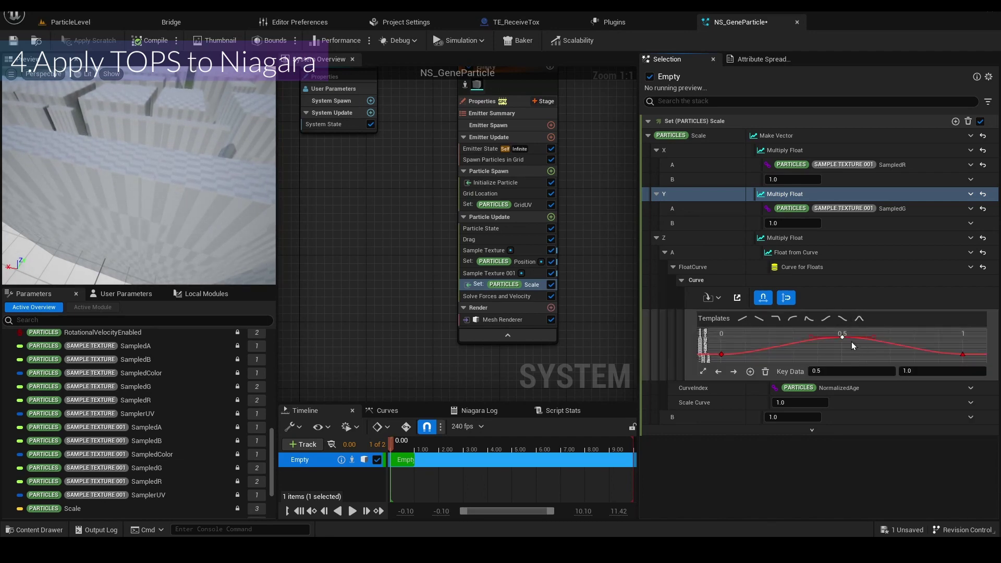
{"action": "left_click", "coordinate": [844, 335]}
{"action": "left_click", "coordinate": [852, 371]}
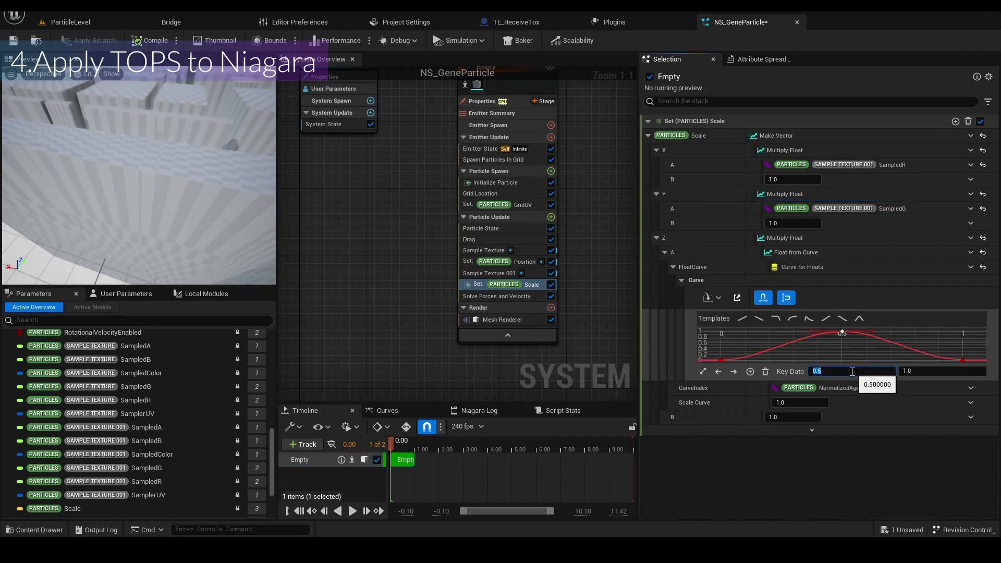
{"action": "type", "text": "0.25"}
{"action": "key", "text": "Return"}
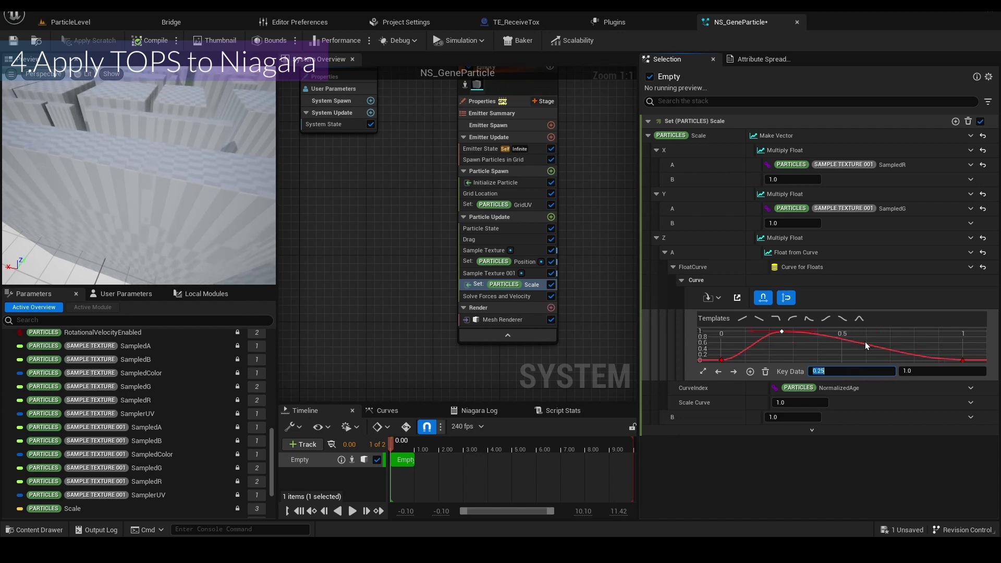
Add a key on the falling side of the curve and set its interpolation to Auto.
{"action": "right_click", "coordinate": [868, 348]}
{"action": "left_click", "coordinate": [865, 367]}
{"action": "right_click", "coordinate": [868, 349]}
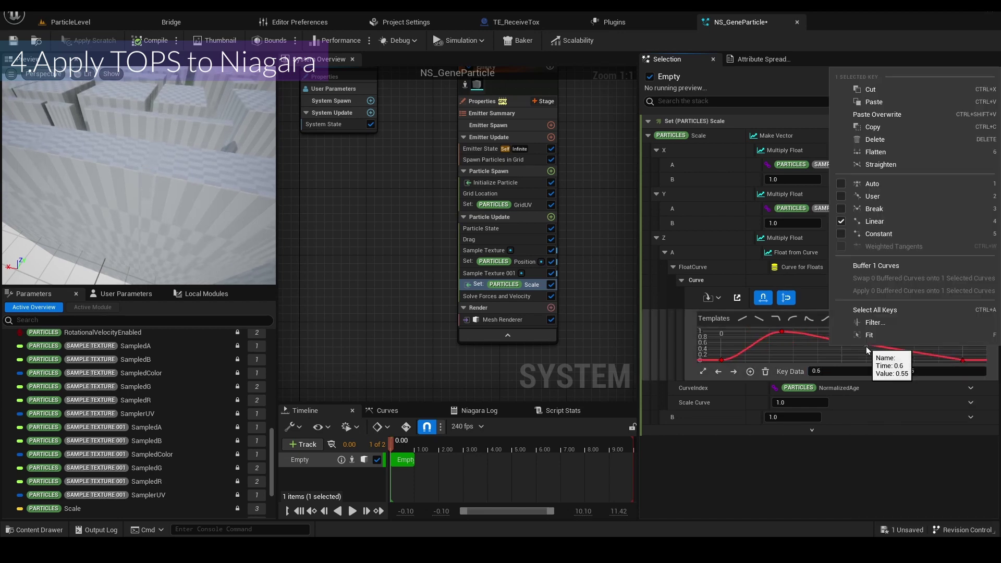
{"action": "left_click", "coordinate": [858, 189]}
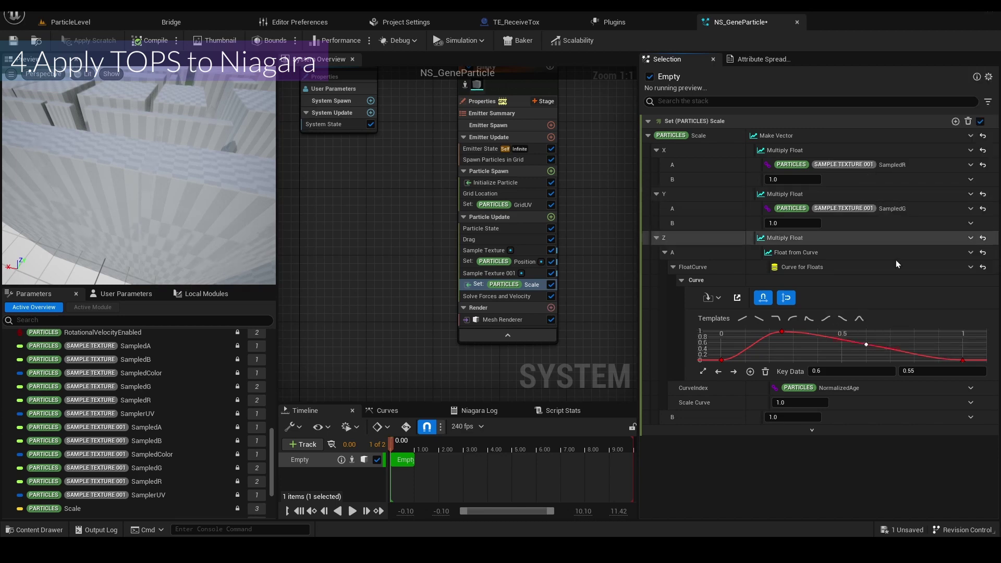
Set the added curve key's time to 0.75 and its value to 1.
{"action": "left_click", "coordinate": [867, 369]}
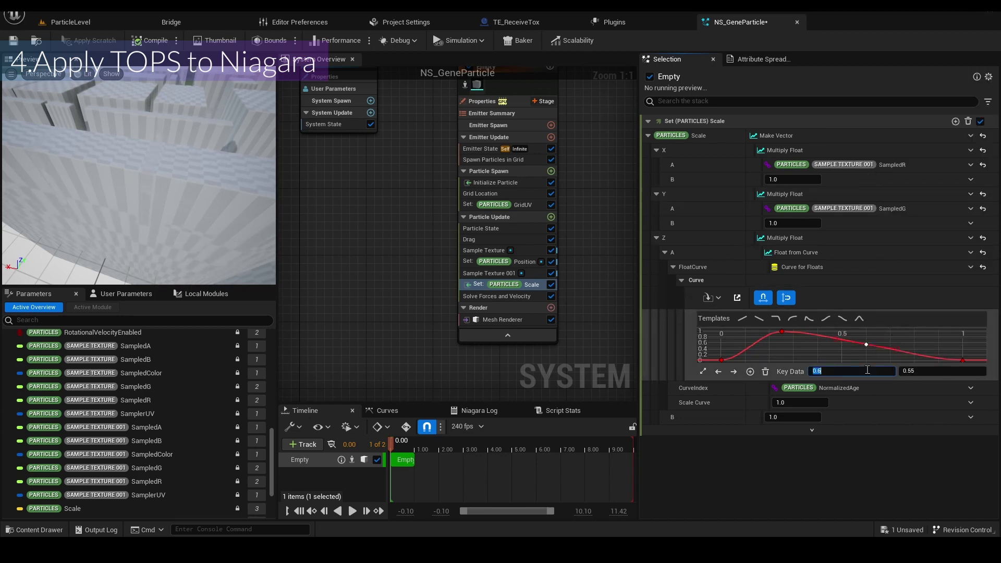
{"action": "type", "text": "0.75"}
{"action": "key", "text": "Return"}
{"action": "left_click", "coordinate": [914, 372]}
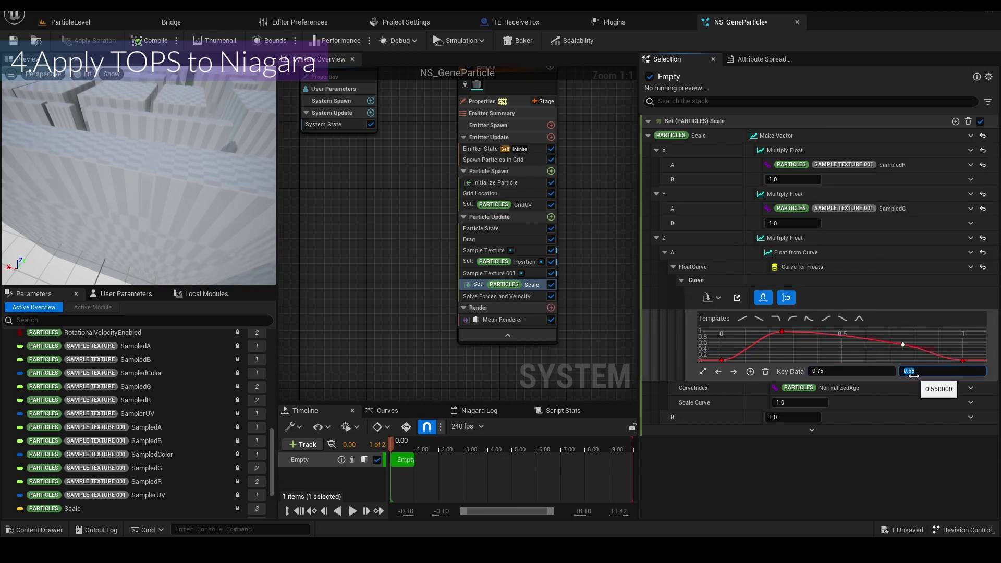
{"action": "type", "text": "1"}
{"action": "key", "text": "Return"}
{"action": "left_click_drag", "start_coordinate": [935, 336], "coordinate": [937, 333]}
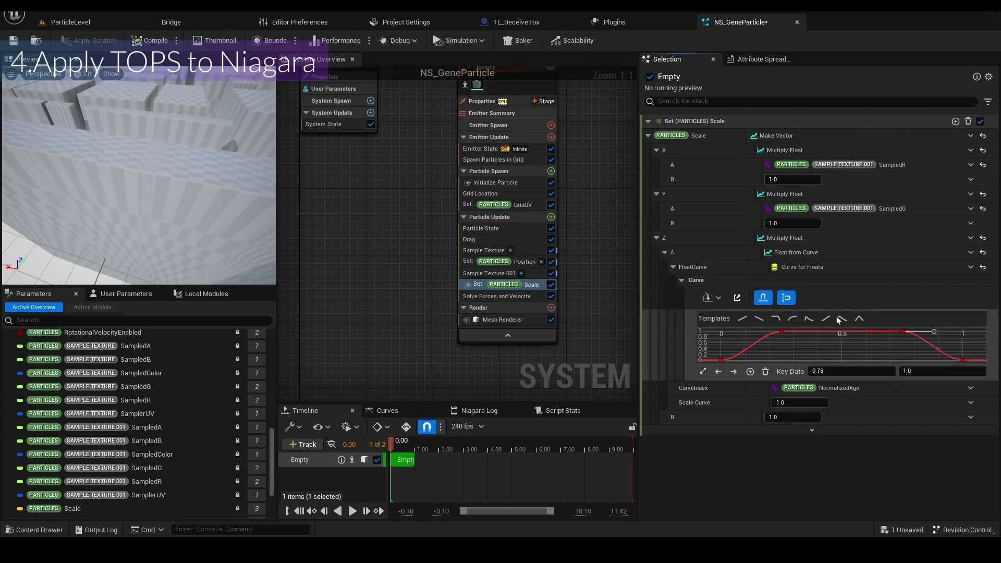
Set the B input of Z's Multiply Float to Add Float, with 0.02 as its A value.
{"action": "left_click", "coordinate": [971, 418]}
{"action": "type", "text": "add"}
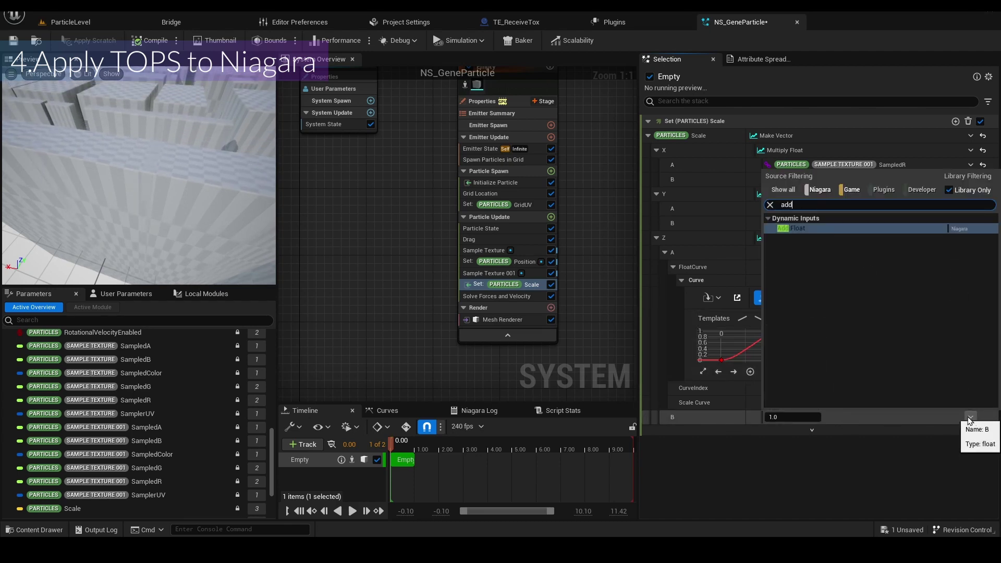
{"action": "key", "text": "Return"}
{"action": "left_click", "coordinate": [817, 434]}
{"action": "key", "text": "Return"}
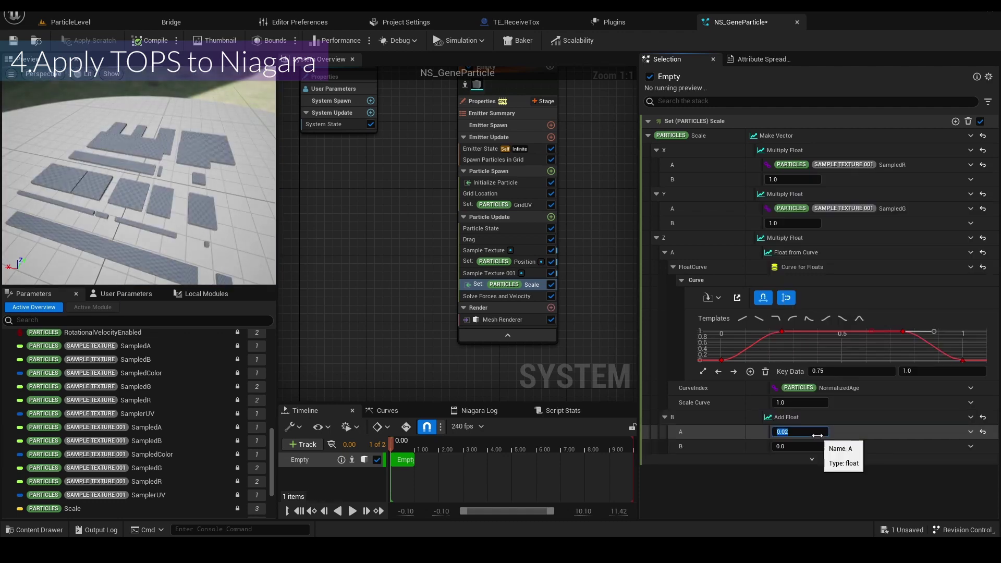
Set Add Float's B input to Multiply Float, with A linked to SampledB of Sample Texture 001 and B set to 0.3.
{"action": "left_click", "coordinate": [971, 447]}
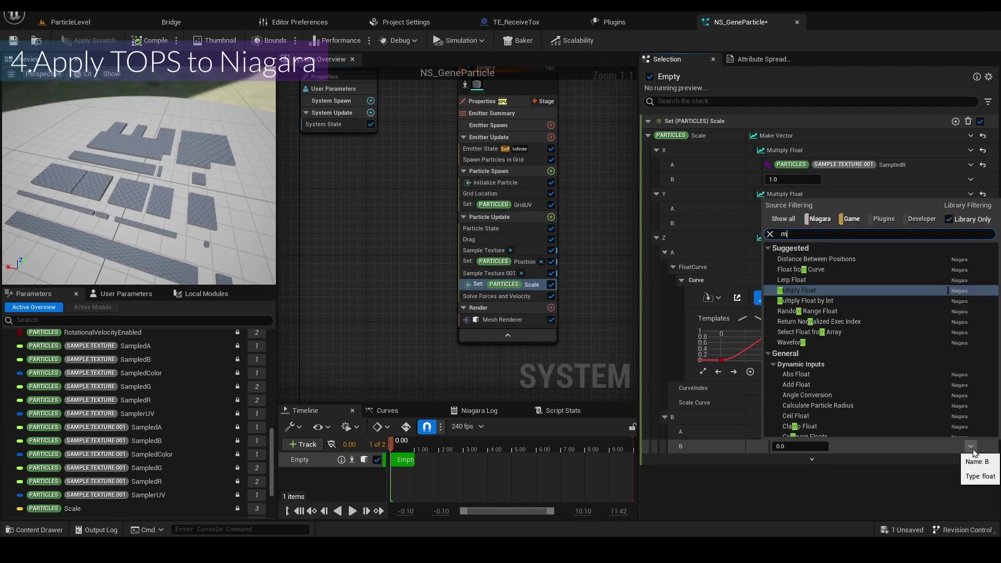
{"action": "type", "text": "multi"}
{"action": "key", "text": "Return"}
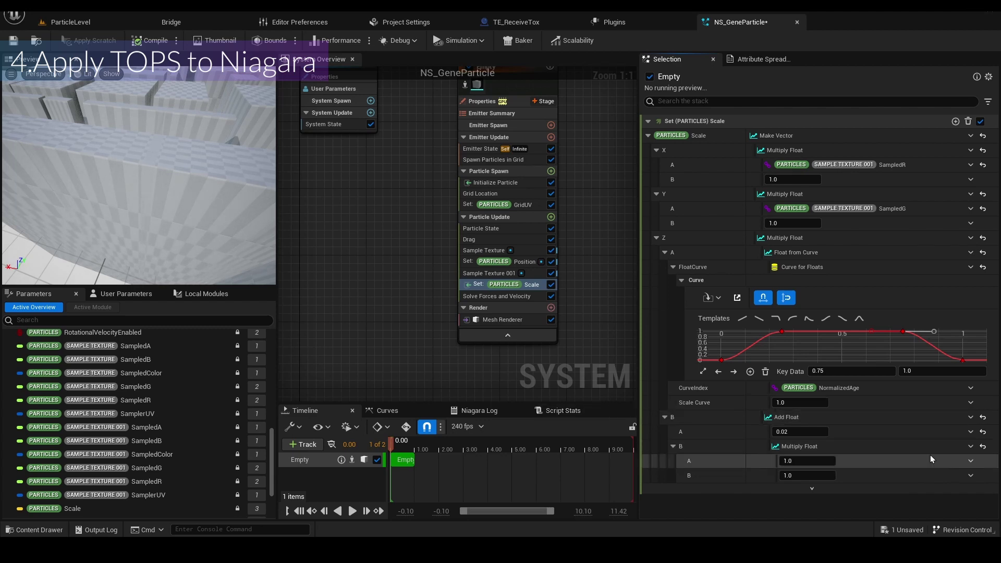
{"action": "left_click", "coordinate": [971, 461]}
{"action": "type", "text": "sample"}
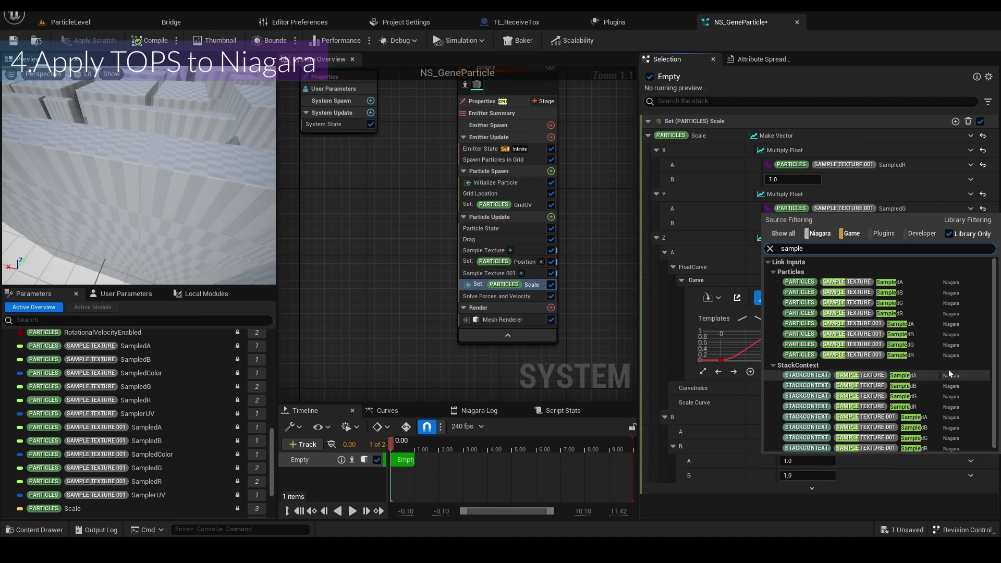
{"action": "left_click", "coordinate": [855, 334]}
{"action": "left_click", "coordinate": [807, 476]}
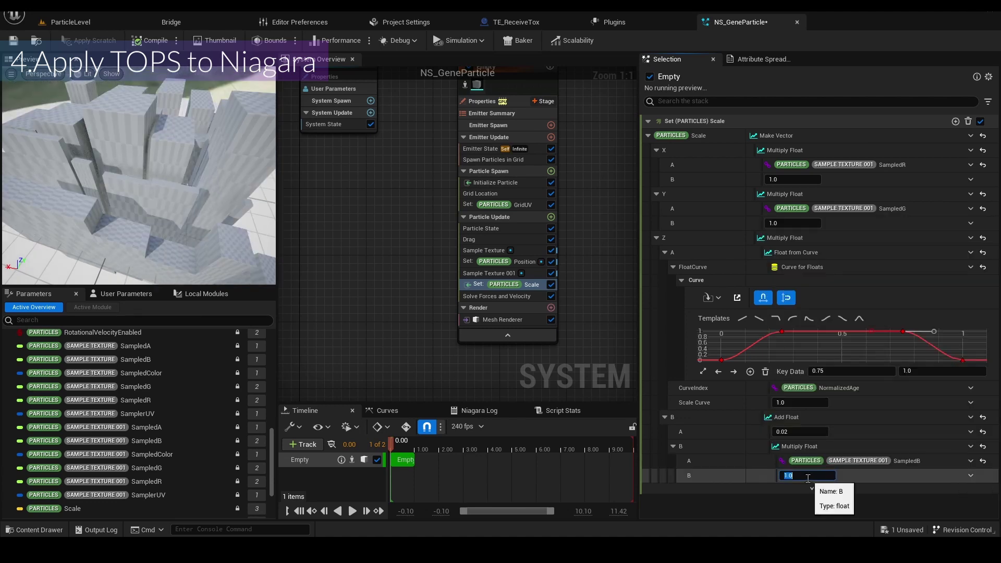
{"action": "key", "text": "Return"}
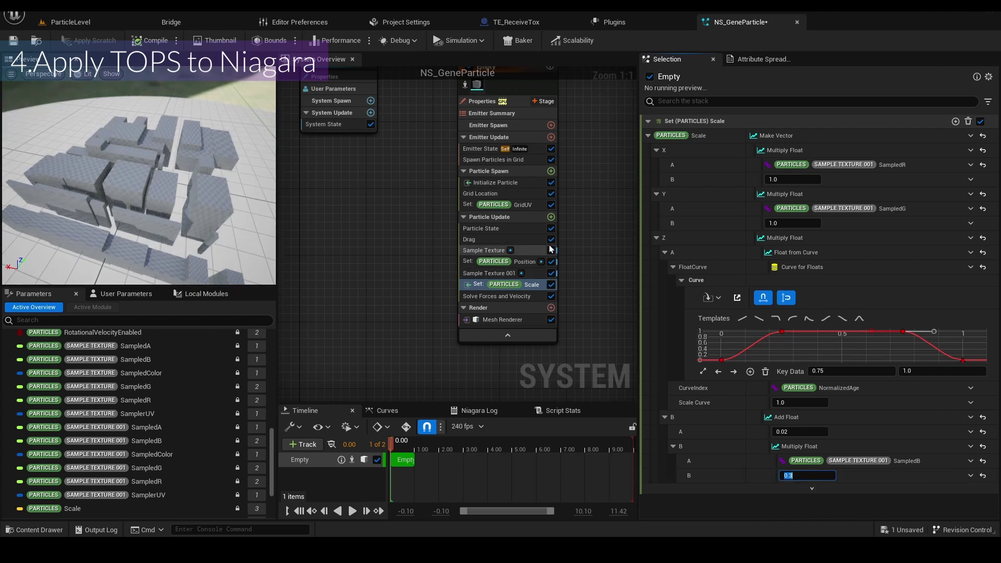
Add a Scale Color module to Particle Update below the Particles Scale module.
{"action": "left_click", "coordinate": [543, 220]}
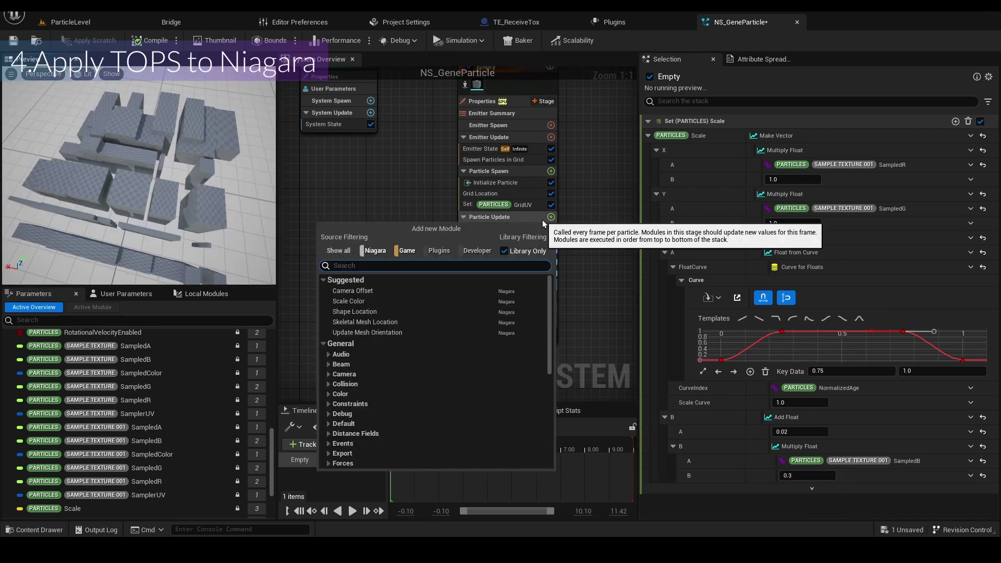
{"action": "type", "text": "scale"}
{"action": "key", "text": "Return"}
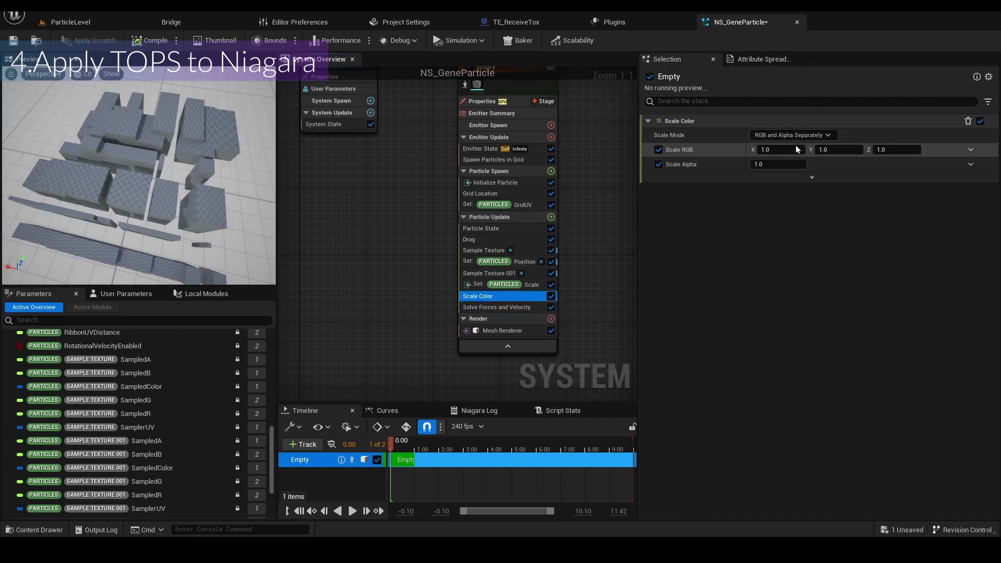
Set Scale RGB to Make Vector from Linear Color RGB and its Color to Random Range Linear Color.
{"action": "left_click", "coordinate": [971, 149]}
{"action": "type", "text": "make"}
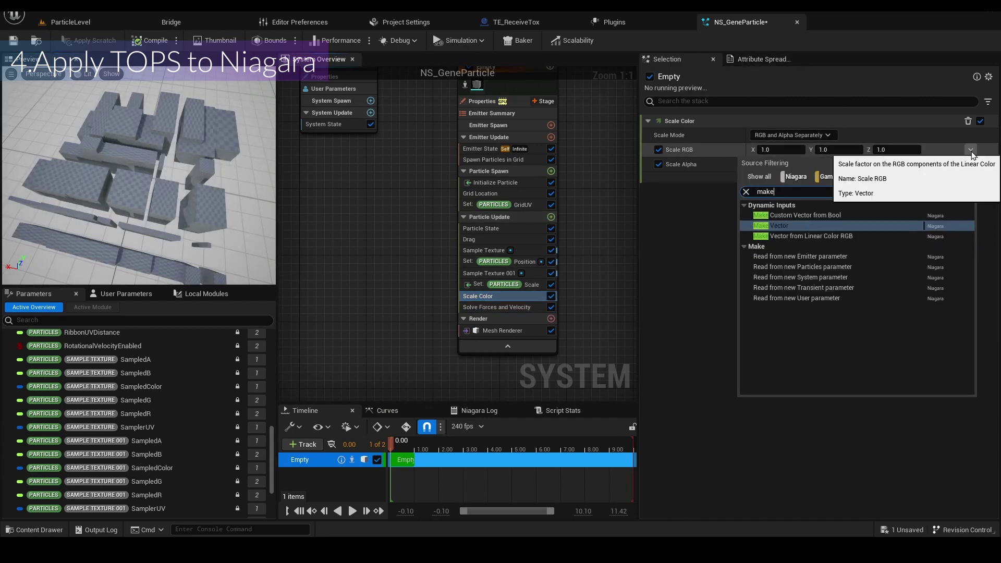
{"action": "key", "text": "Return"}
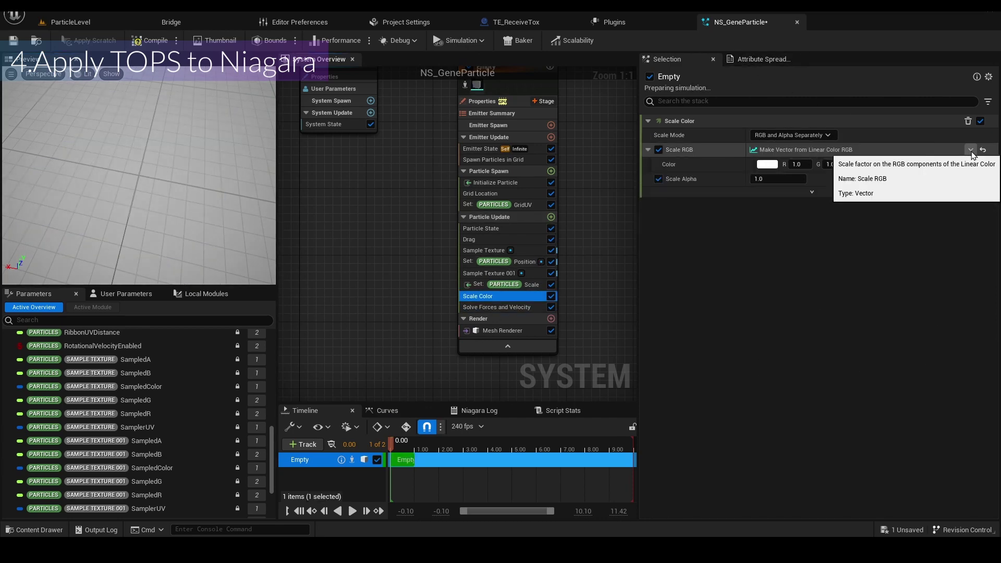
{"action": "left_click", "coordinate": [971, 165]}
{"action": "type", "text": "ra"}
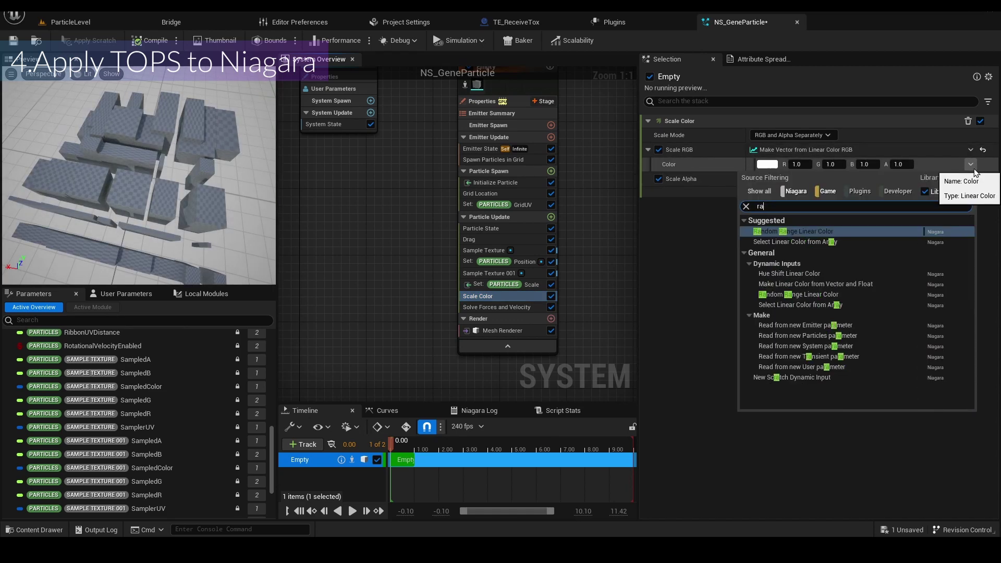
{"action": "type", "text": "nd"}
{"action": "key", "text": "Return"}
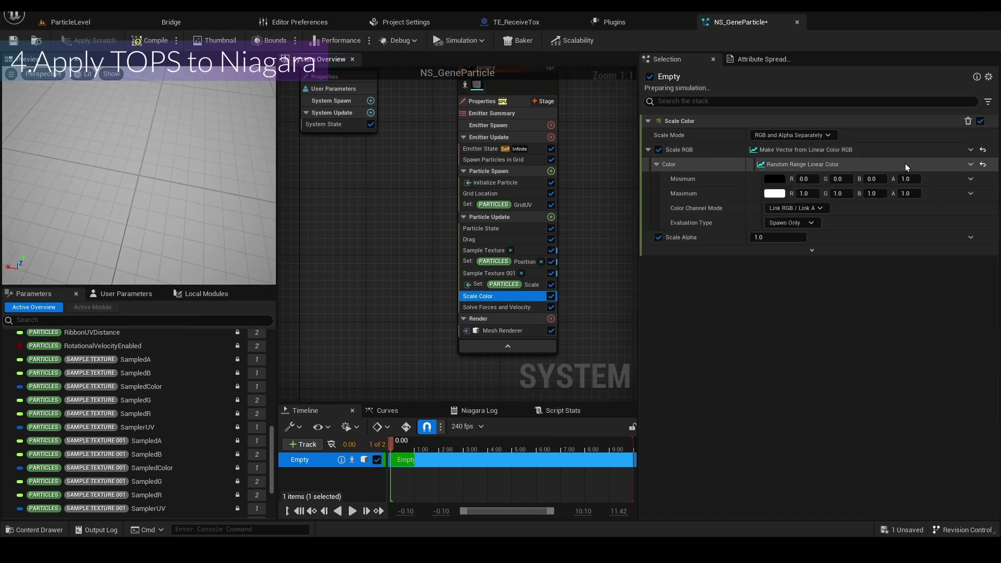
Set the random color range's Minimum to 0.1 for R, G and B.
{"action": "left_click", "coordinate": [805, 180]}
{"action": "type", "text": "0."}
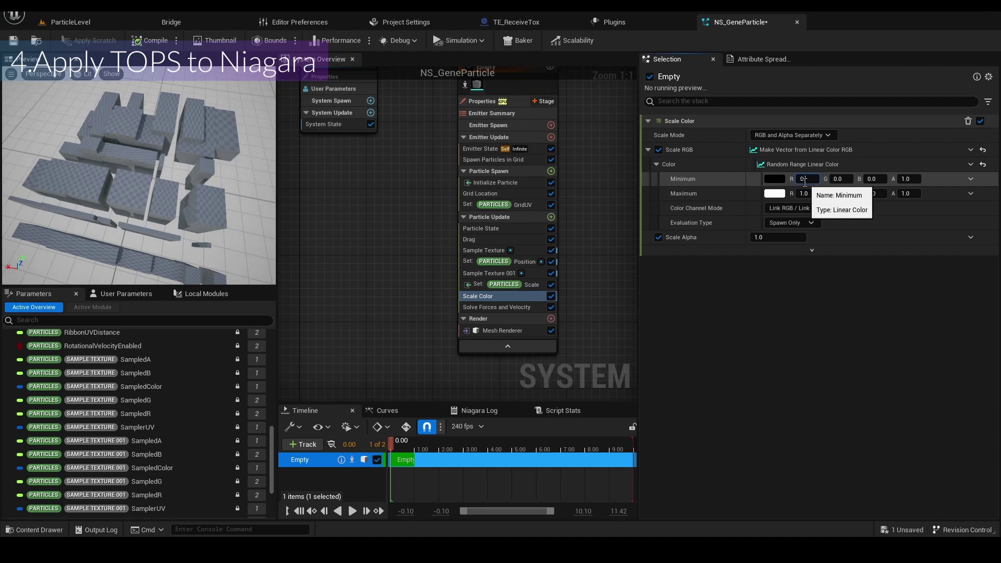
{"action": "type", "text": "1"}
{"action": "left_click", "coordinate": [844, 181]}
{"action": "type", "text": "0.1"}
{"action": "left_click", "coordinate": [867, 181]}
{"action": "left_click", "coordinate": [867, 180]}
{"action": "type", "text": "0.1"}
{"action": "key", "text": "Return"}
Set the random color range's Maximum to 0.3 for R, G and B.
{"action": "left_click", "coordinate": [811, 194]}
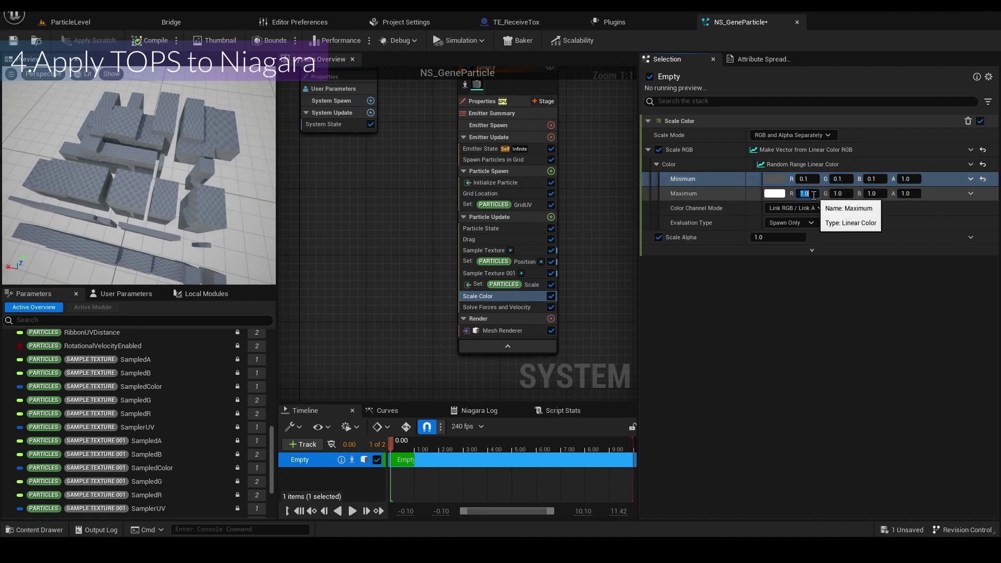
{"action": "type", "text": ".3"}
{"action": "left_click", "coordinate": [845, 195]}
{"action": "type", "text": ".3"}
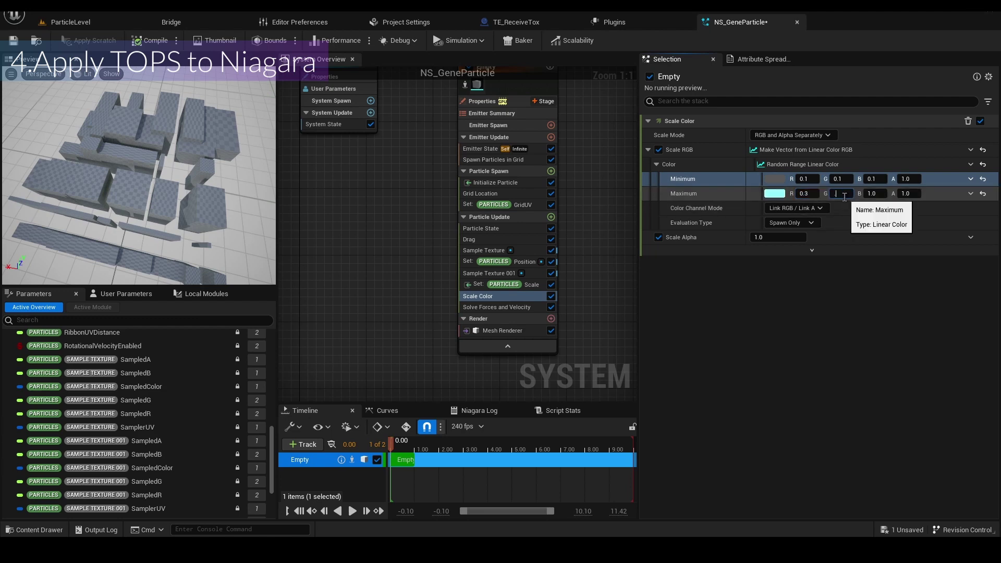
{"action": "left_click", "coordinate": [880, 193]}
{"action": "type", "text": ".3"}
Check the Mesh Renderer's cube particles from a low angle in the preview and save NS_GeneParticle.
{"action": "left_click", "coordinate": [495, 276]}
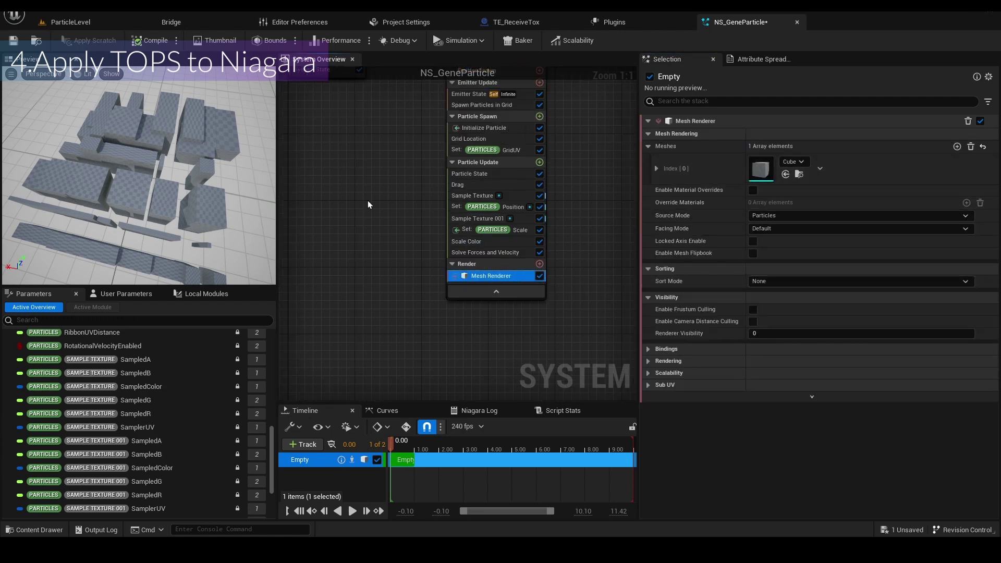
{"action": "left_click_drag", "start_coordinate": [172, 183], "coordinate": [168, 130]}
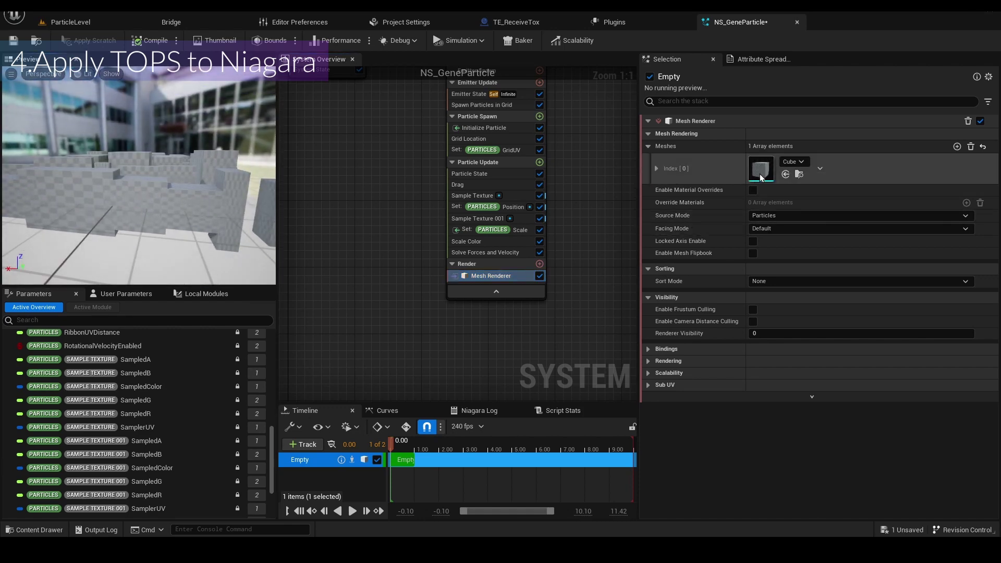
{"action": "left_click_drag", "start_coordinate": [158, 198], "coordinate": [202, 205]}
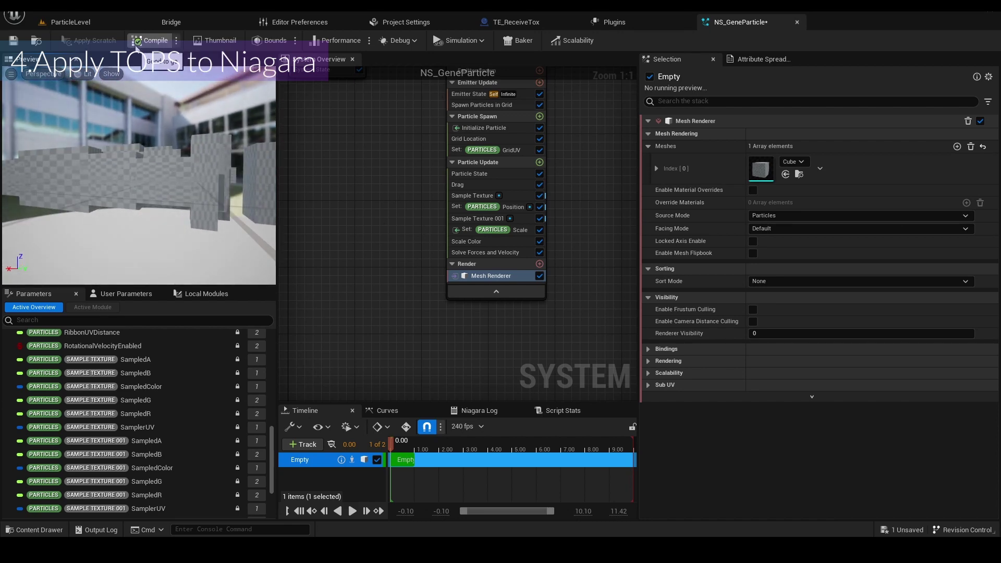
{"action": "key", "text": "ctrl+s"}
Switch to ParticleLevel and, in Modeling mode, create a 100 × 100 × 100 box on the floor with its pivot at the base.
{"action": "left_click", "coordinate": [78, 23]}
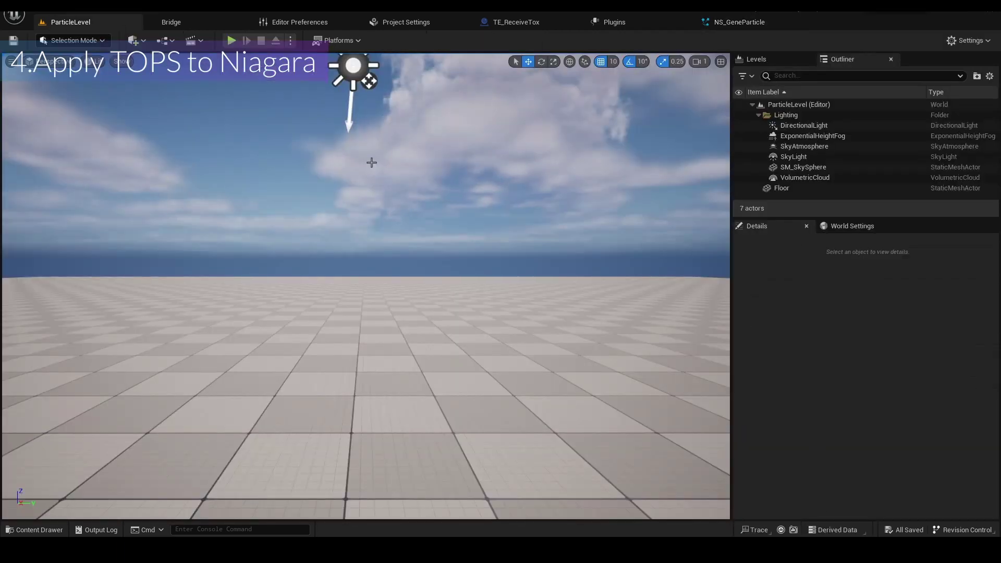
{"action": "right_click_drag", "start_coordinate": [432, 223], "coordinate": [427, 262]}
{"action": "left_click", "coordinate": [75, 43]}
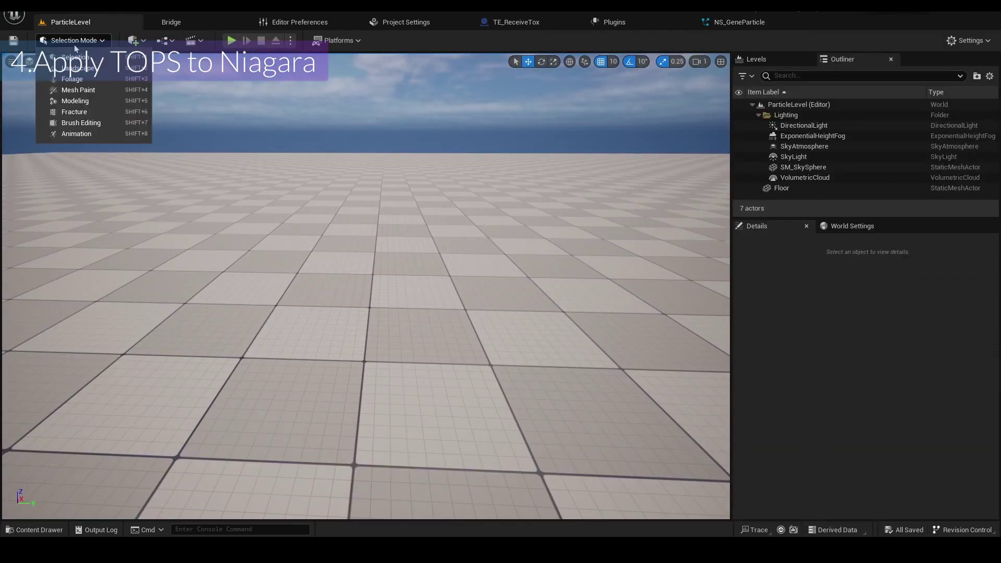
{"action": "left_click", "coordinate": [77, 102]}
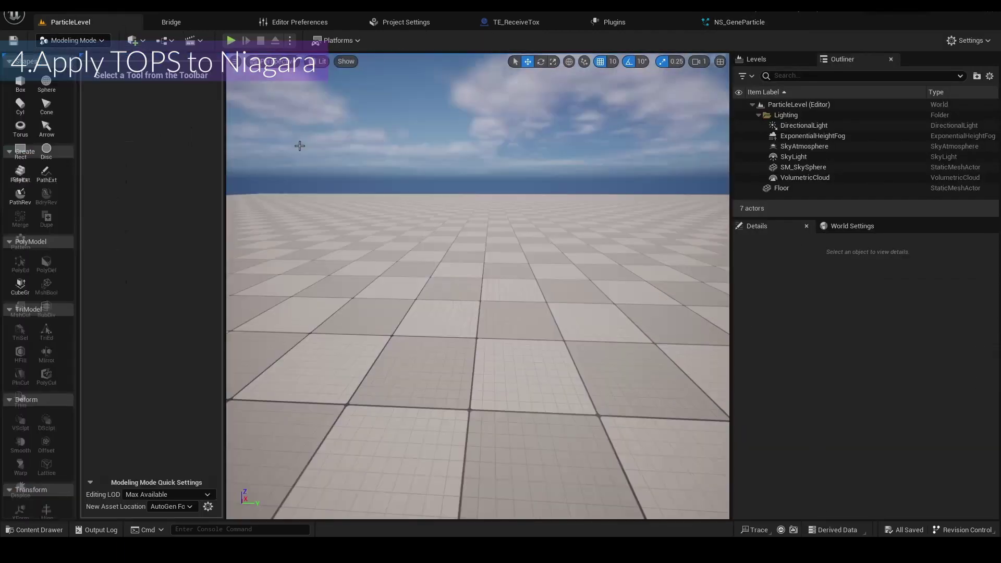
{"action": "left_click", "coordinate": [20, 83]}
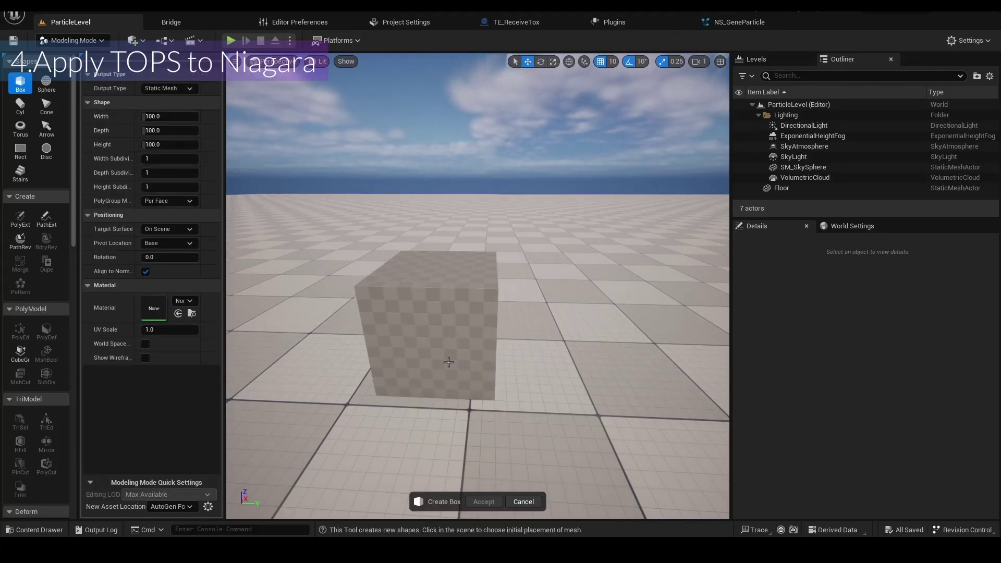
{"action": "left_click", "coordinate": [449, 362]}
{"action": "left_click", "coordinate": [484, 501]}
Inspect the new box up close, then locate its static mesh asset in the content folders and rename it as CubeBtmCenter.
{"action": "key", "text": "f"}
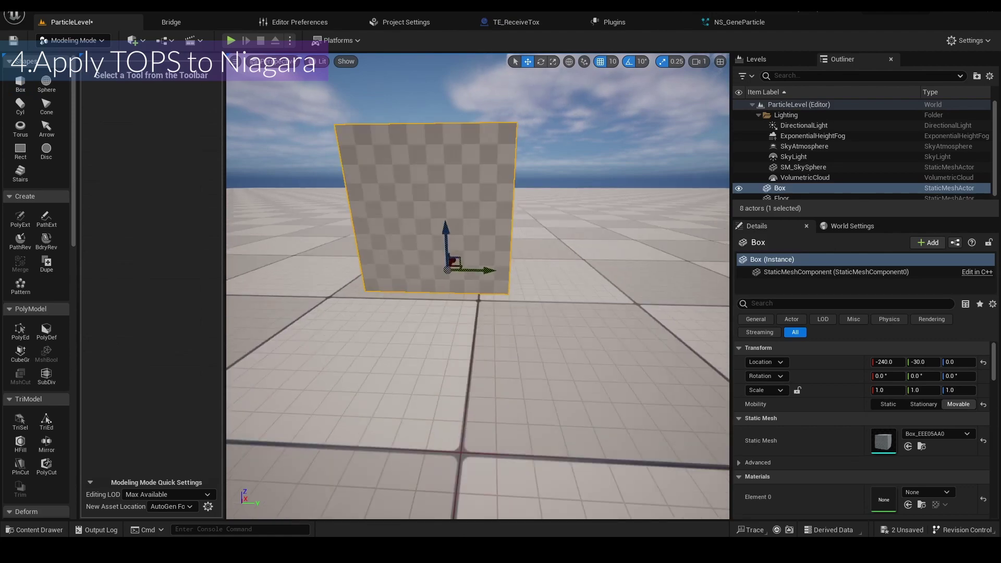
{"action": "scroll", "coordinate": [450, 292], "scroll_direction": "up", "scroll_amount": 3}
{"action": "scroll", "coordinate": [450, 293], "scroll_direction": "down", "scroll_amount": 5}
{"action": "left_click_drag", "start_coordinate": [450, 293], "coordinate": [477, 316], "text": "alt"}
{"action": "scroll", "coordinate": [463, 331], "scroll_direction": "up", "scroll_amount": 3}
{"action": "scroll", "coordinate": [462, 331], "scroll_direction": "down", "scroll_amount": 6}
{"action": "scroll", "coordinate": [490, 313], "scroll_direction": "up", "scroll_amount": 4}
{"action": "right_click_drag", "start_coordinate": [476, 316], "coordinate": [508, 331]}
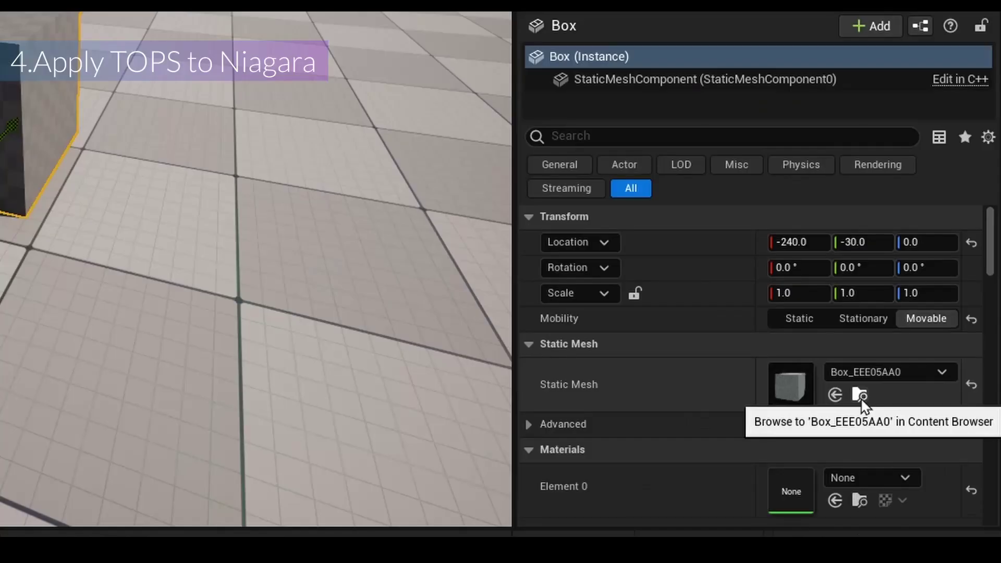
{"action": "left_click", "coordinate": [922, 446]}
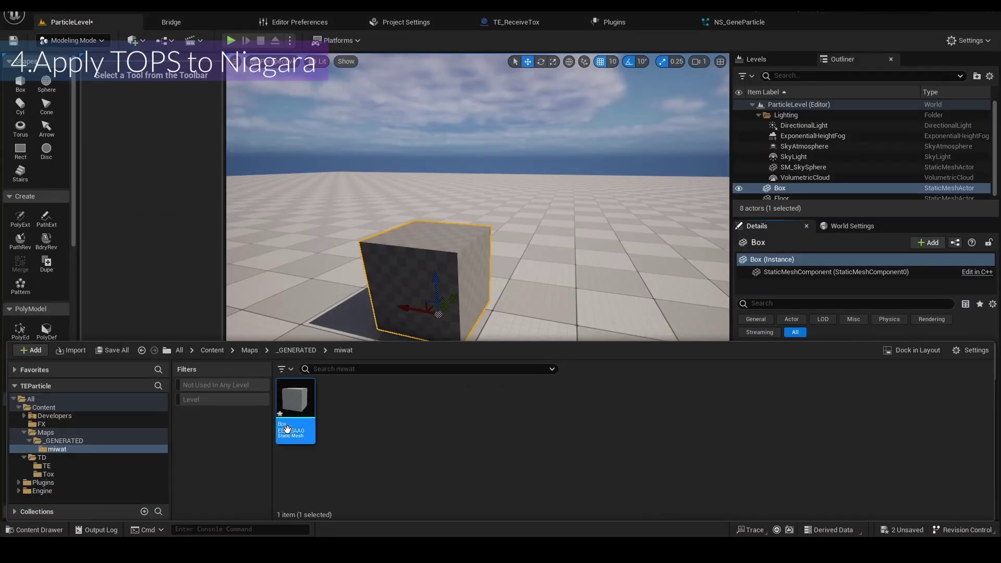
{"action": "left_click", "coordinate": [287, 430]}
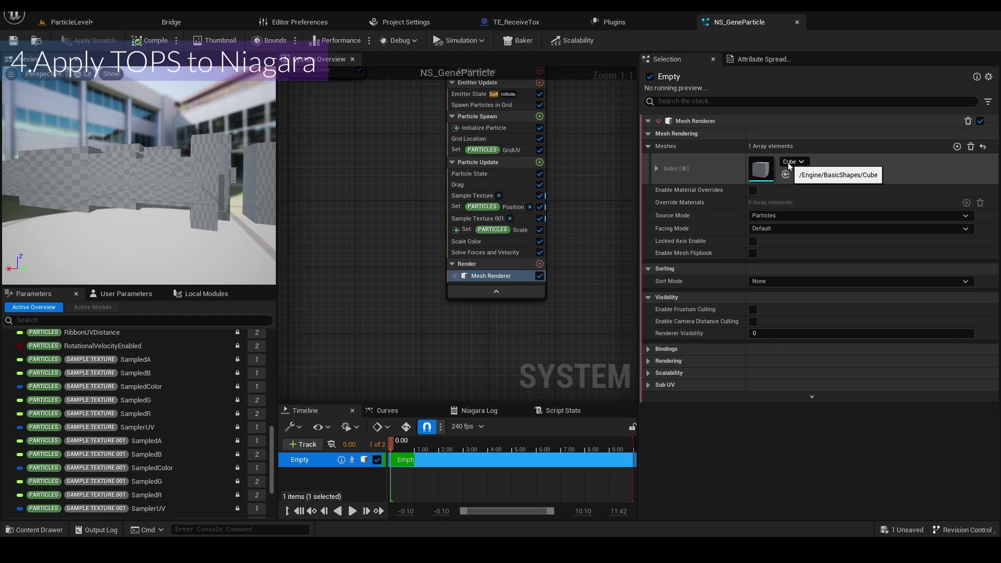
Replace the Mesh Renderer's Cube mesh with CubeBtmCenter in NS_GeneParticle and save the system.
{"action": "left_click", "coordinate": [790, 162]}
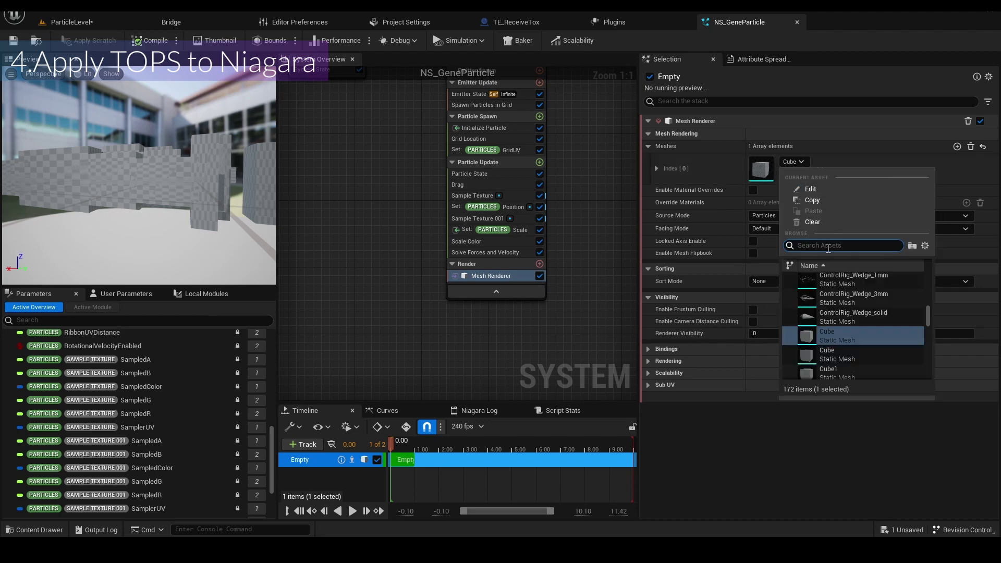
{"action": "scroll", "coordinate": [844, 337], "scroll_direction": "down", "scroll_amount": 2}
{"action": "left_click", "coordinate": [845, 337]}
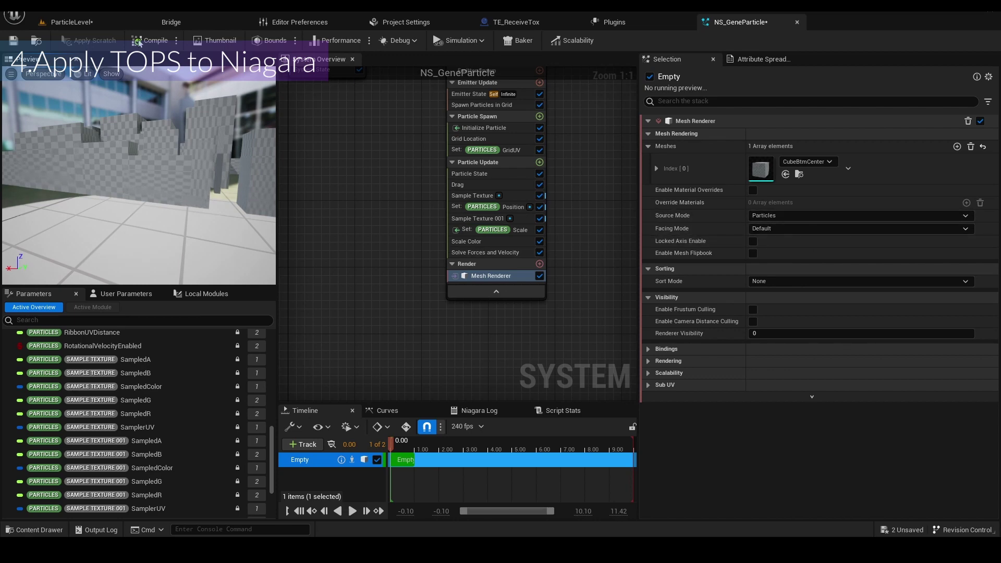
{"action": "left_click", "coordinate": [14, 40]}
Create a new folder named Materials directly under Content.
{"action": "key", "text": "ctrl+space"}
{"action": "left_click", "coordinate": [24, 433]}
{"action": "left_click", "coordinate": [35, 409]}
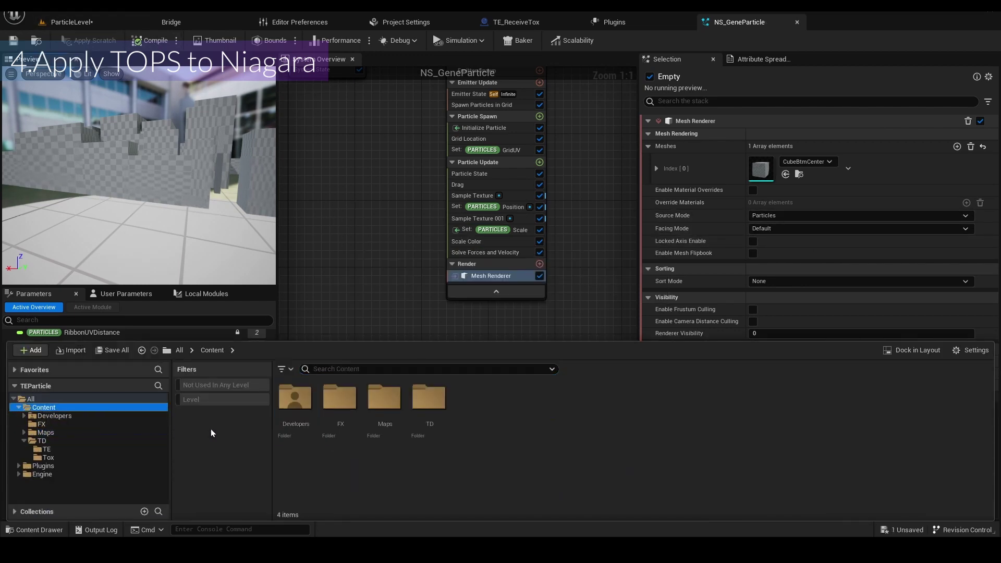
{"action": "right_click", "coordinate": [480, 403]}
{"action": "left_click", "coordinate": [527, 199]}
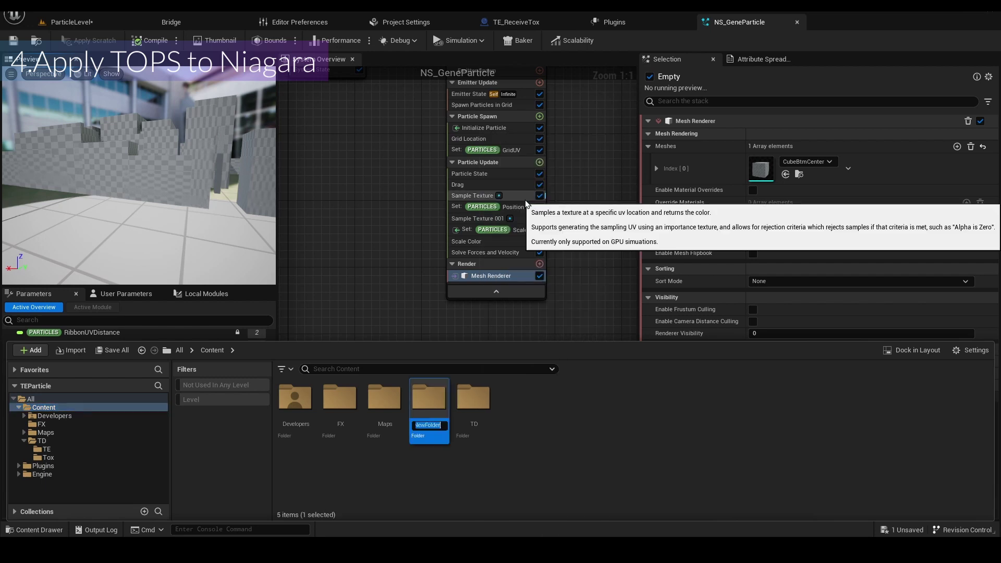
{"action": "type", "text": "Mater"}
{"action": "type", "text": "ials"}
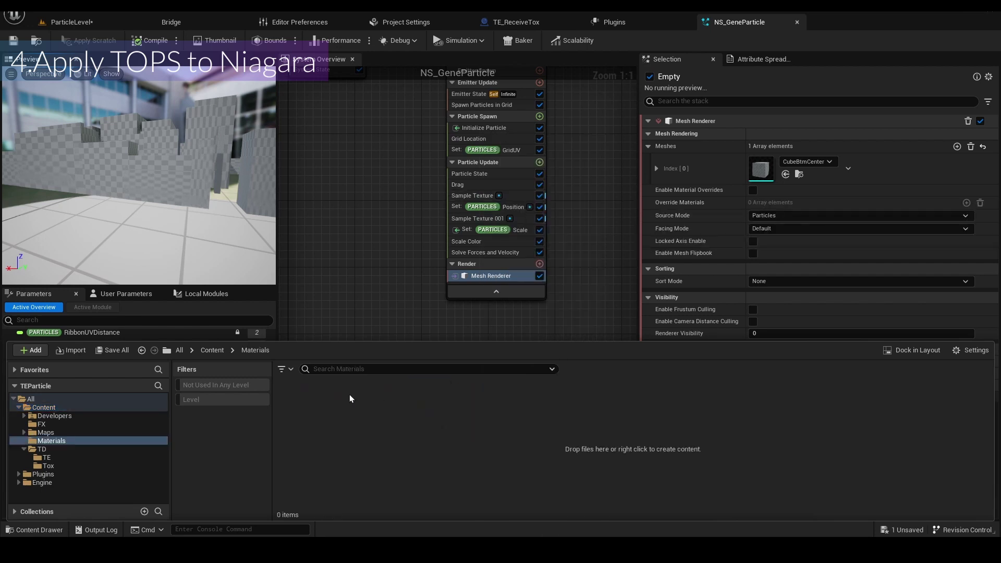
Create a material named M_GeneParticle in the Materials folder.
{"action": "right_click", "coordinate": [349, 393]}
{"action": "left_click", "coordinate": [395, 270]}
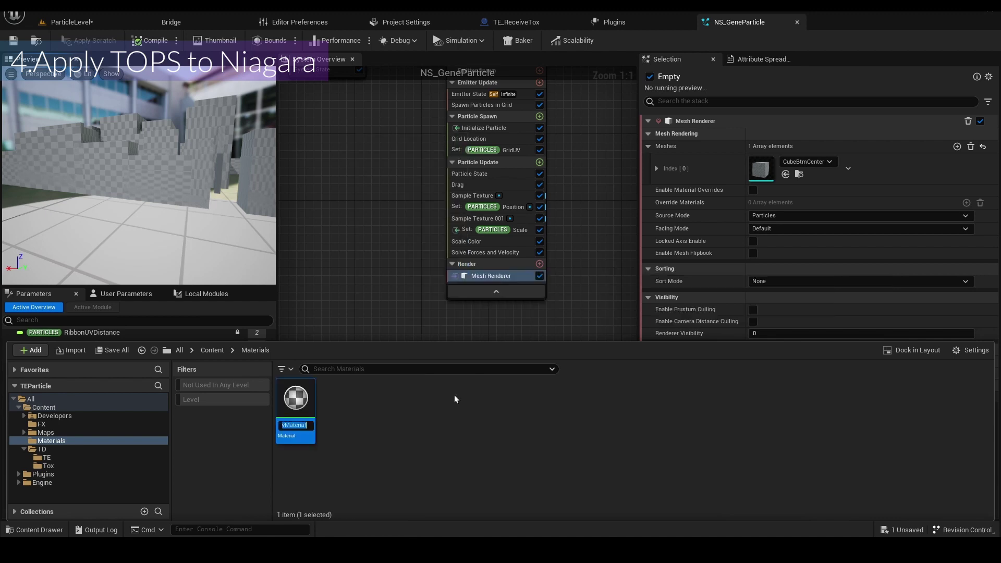
{"action": "type", "text": "M_"}
{"action": "type", "text": "GenePartic"}
{"action": "type", "text": "le"}
{"action": "key", "text": "Return"}
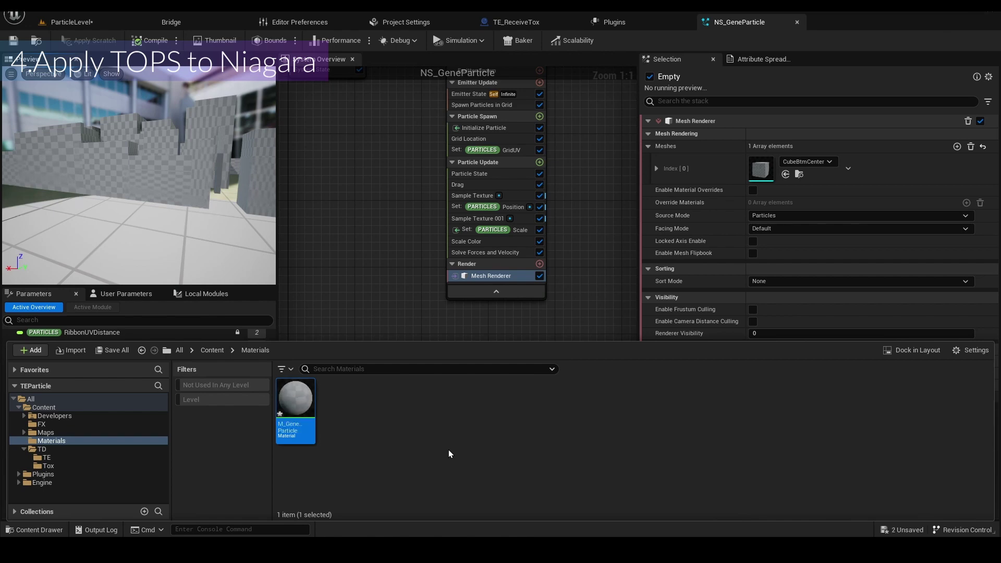
Add a Particle Color node to M_GeneParticle's graph and connect its RGB output to Base Color.
{"action": "double_click", "coordinate": [300, 397]}
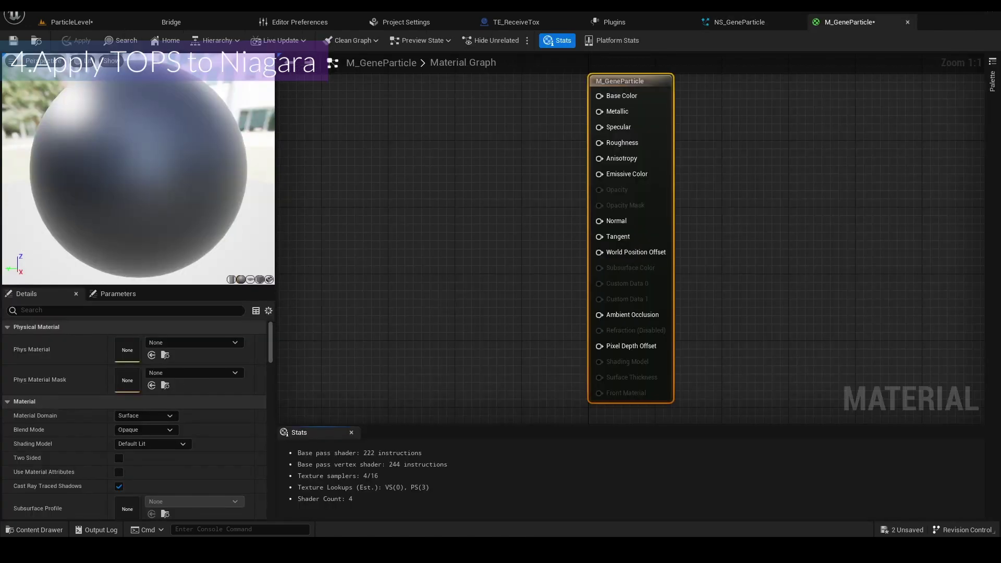
{"action": "right_click", "coordinate": [536, 157]}
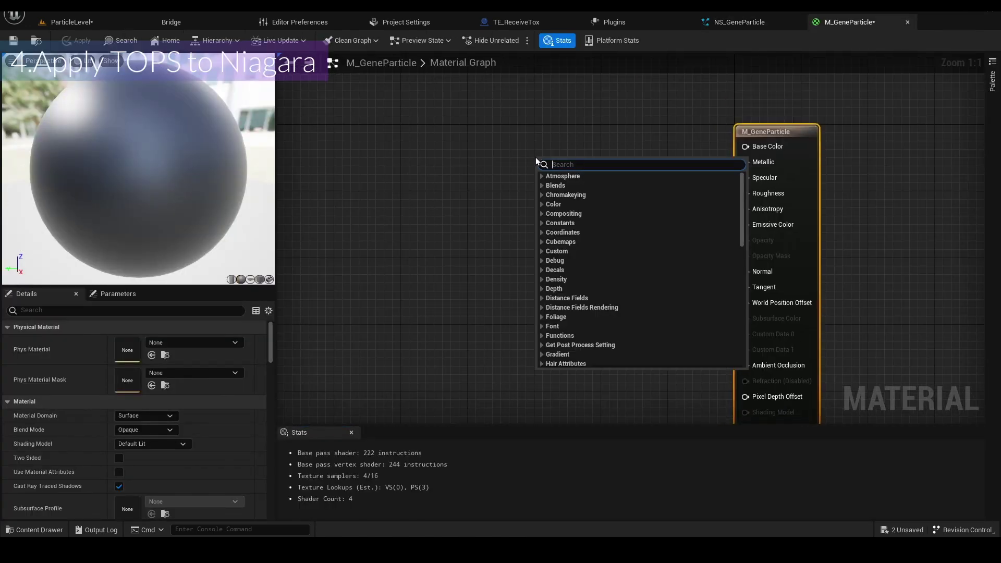
{"action": "type", "text": "particle"}
{"action": "key", "text": "Return"}
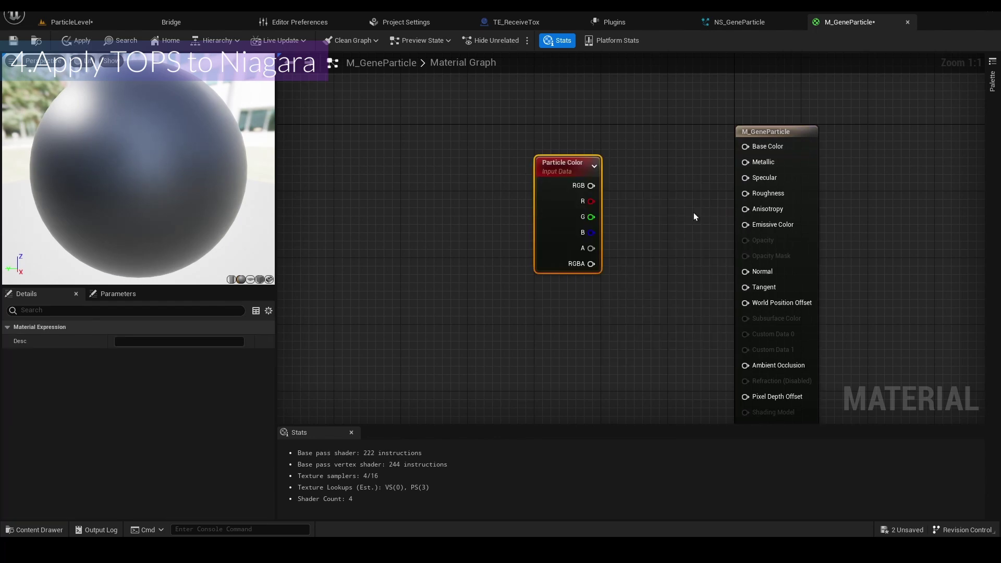
{"action": "left_click_drag", "start_coordinate": [598, 187], "coordinate": [746, 147]}
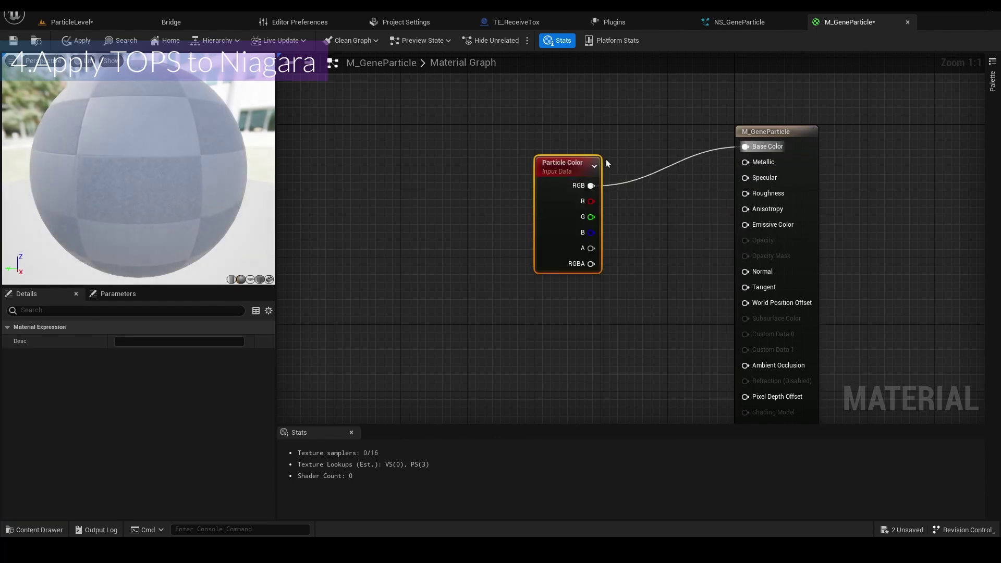
{"action": "left_click_drag", "start_coordinate": [567, 170], "coordinate": [542, 140]}
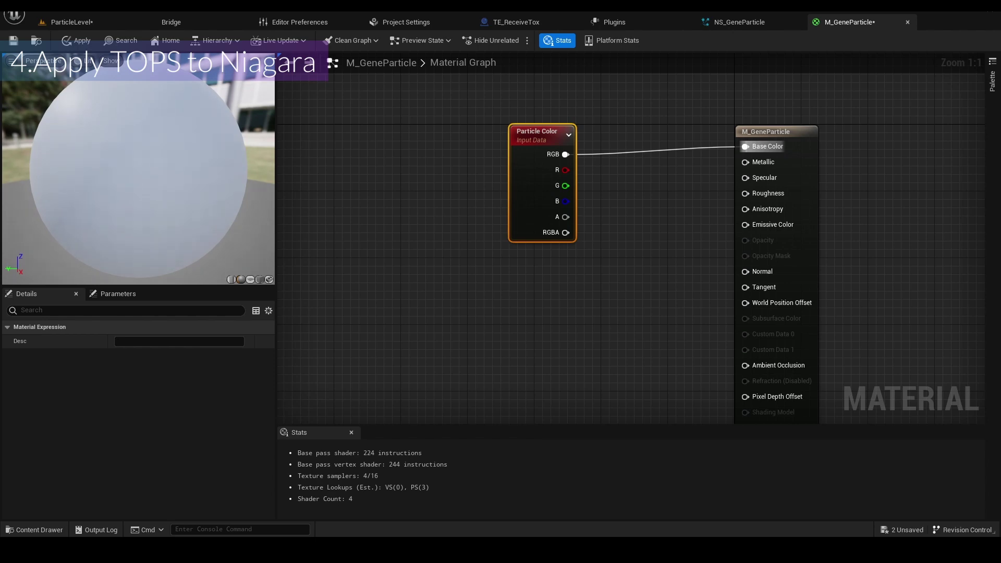
Add a Dynamic Parameter node below Particle Color, connect its Param1 output to Emissive Color, and save the material.
{"action": "right_click_drag", "start_coordinate": [593, 316], "coordinate": [606, 215]}
{"action": "right_click", "coordinate": [544, 273]}
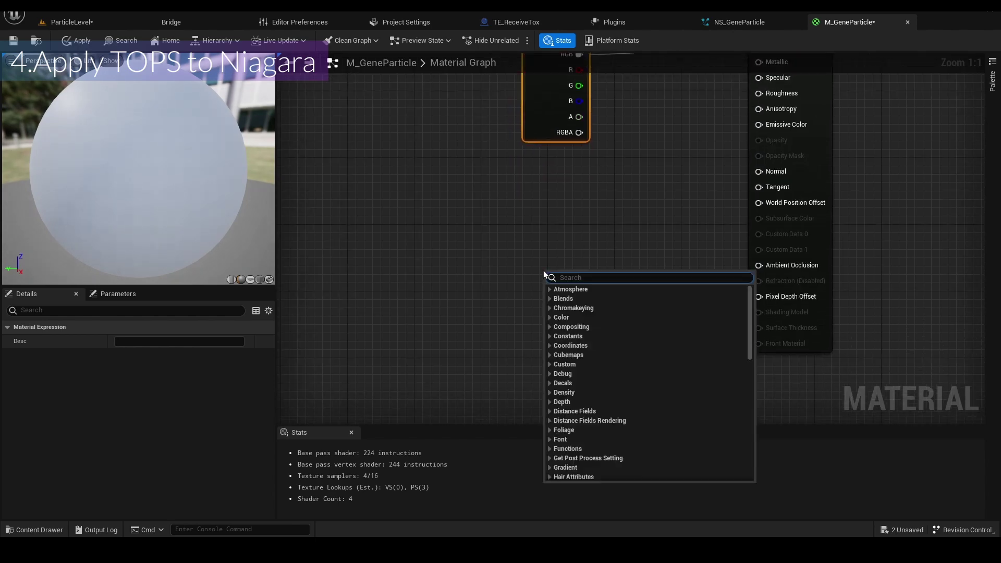
{"action": "type", "text": "dy"}
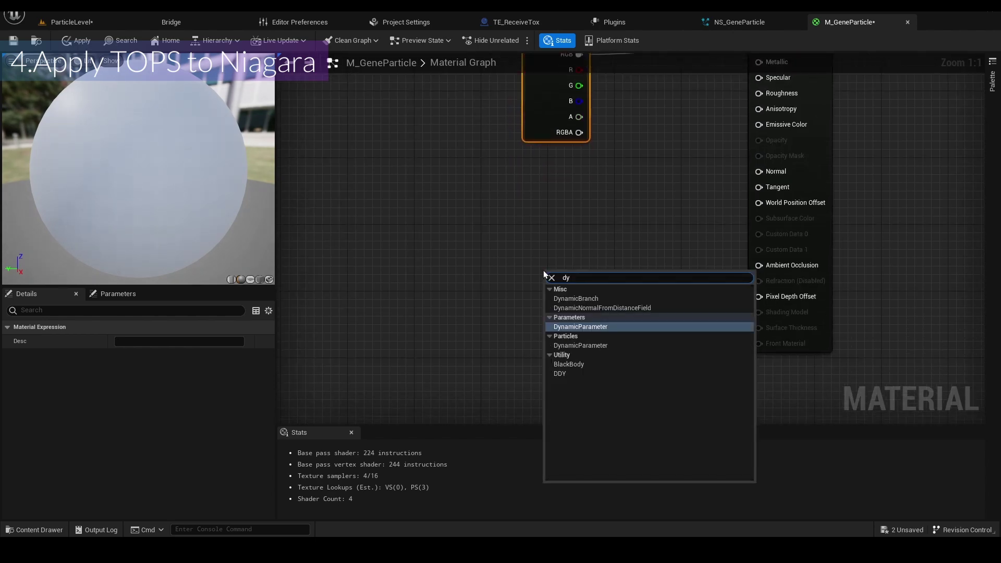
{"action": "key", "text": "Return"}
{"action": "left_click_drag", "start_coordinate": [566, 273], "coordinate": [543, 258]}
{"action": "right_click_drag", "start_coordinate": [675, 239], "coordinate": [613, 307]}
{"action": "left_click_drag", "start_coordinate": [509, 350], "coordinate": [699, 194]}
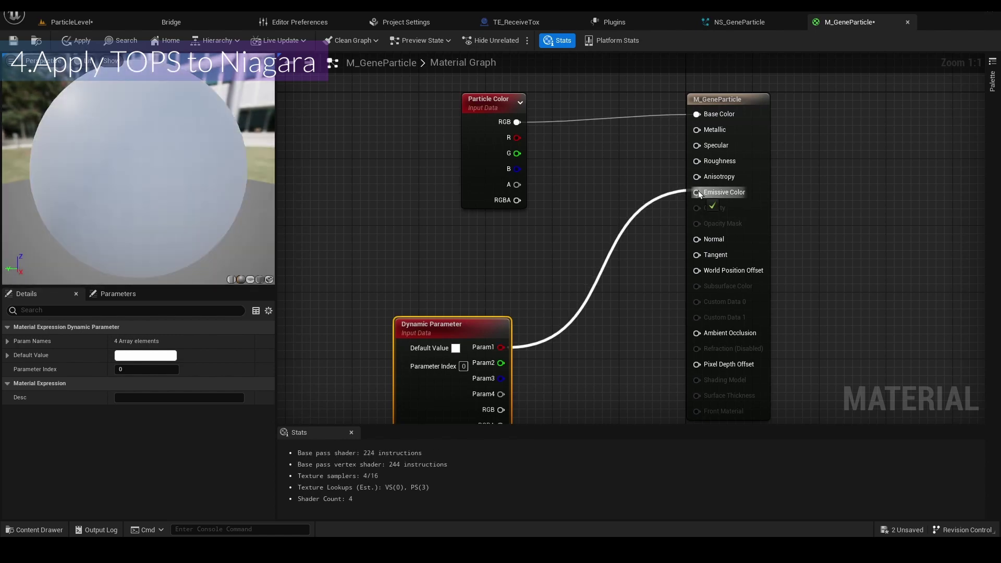
{"action": "left_click_drag", "start_coordinate": [700, 194], "coordinate": [699, 194]}
{"action": "key", "text": "ctrl+s"}
Enable material overrides on NS_GeneParticle's Mesh Renderer and add M_GeneParticle as the explicit override material.
{"action": "left_click", "coordinate": [739, 22]}
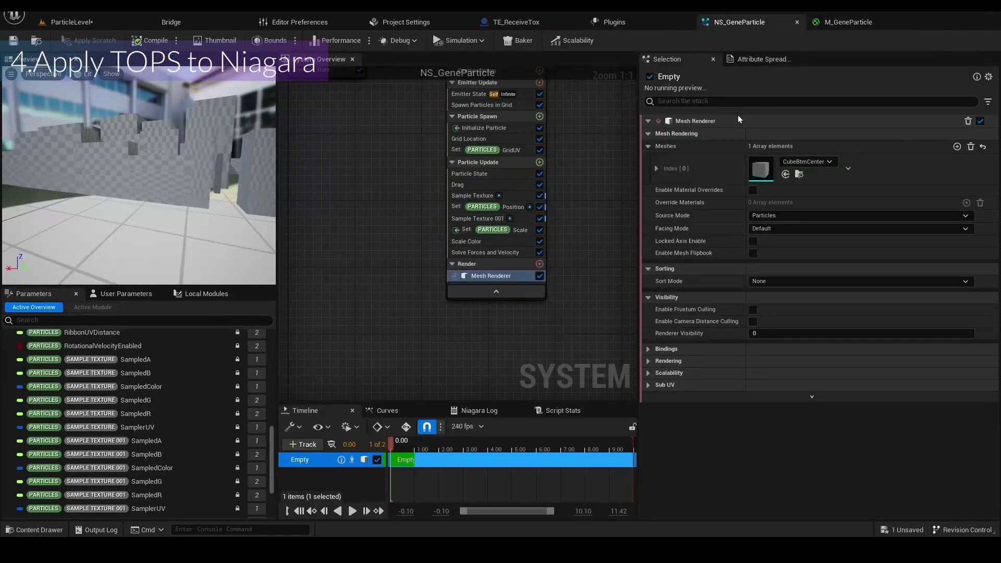
{"action": "left_click", "coordinate": [753, 190]}
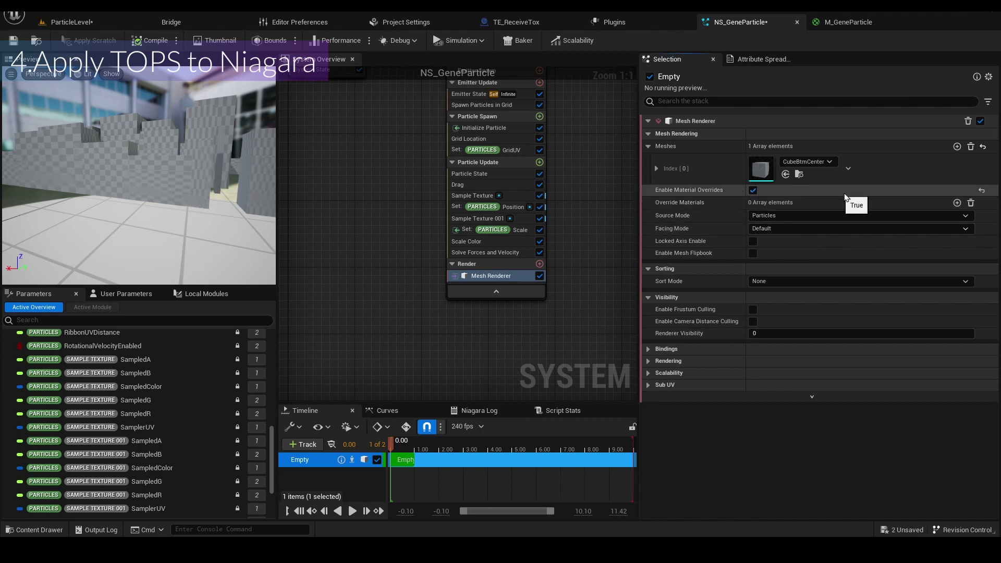
{"action": "left_click", "coordinate": [957, 203]}
{"action": "left_click", "coordinate": [776, 208]}
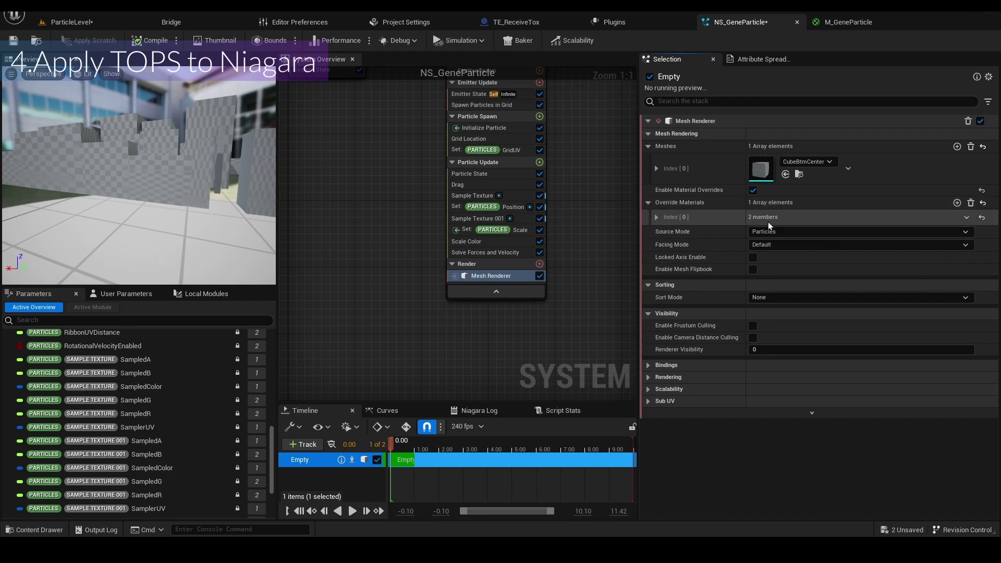
{"action": "left_click", "coordinate": [821, 233]}
{"action": "type", "text": "M_Gene"}
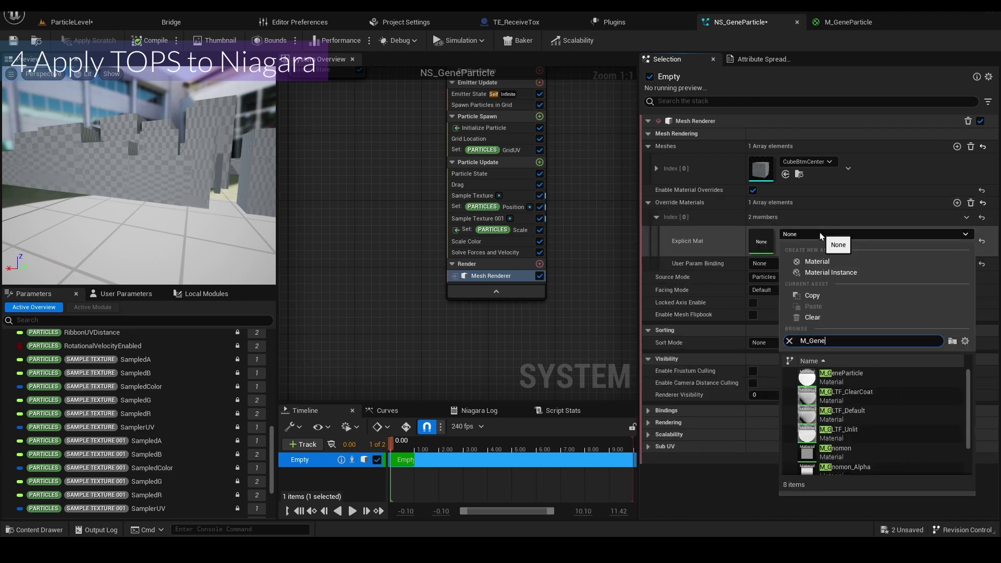
{"action": "key", "text": "Return"}
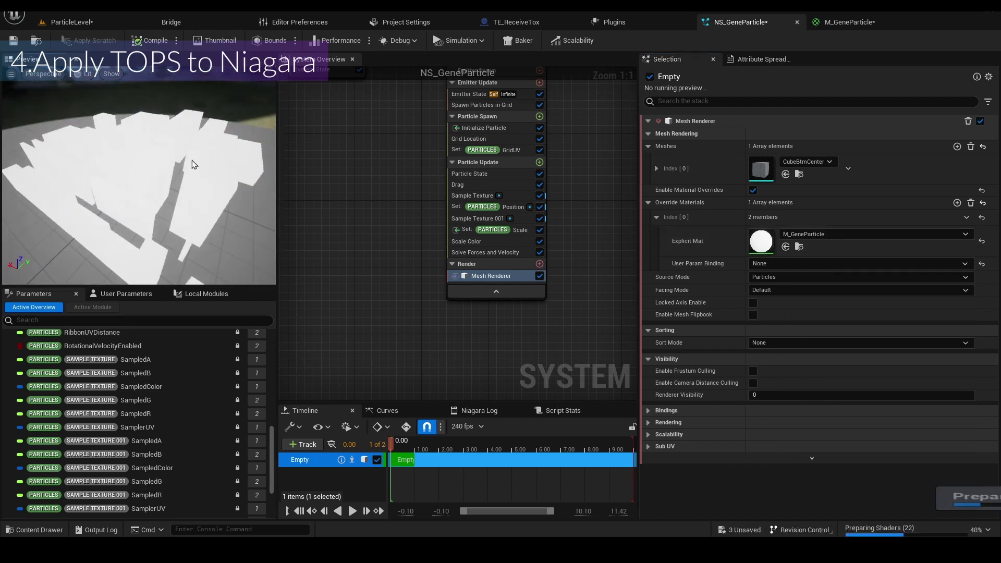
Add a Dynamic Material Parameters module to Particle Update and place it above Solve Forces and Velocity.
{"action": "left_click", "coordinate": [540, 162]}
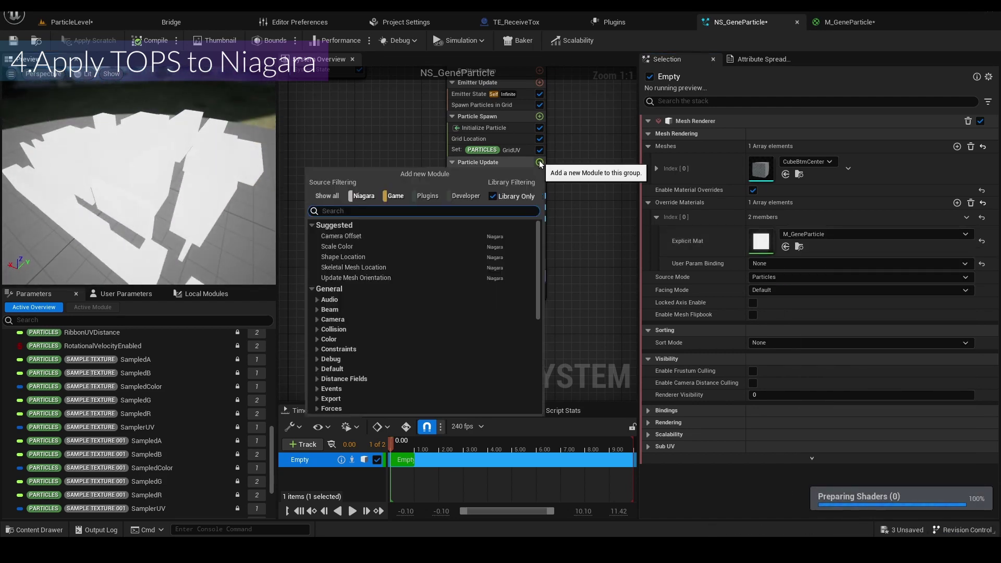
{"action": "type", "text": "d"}
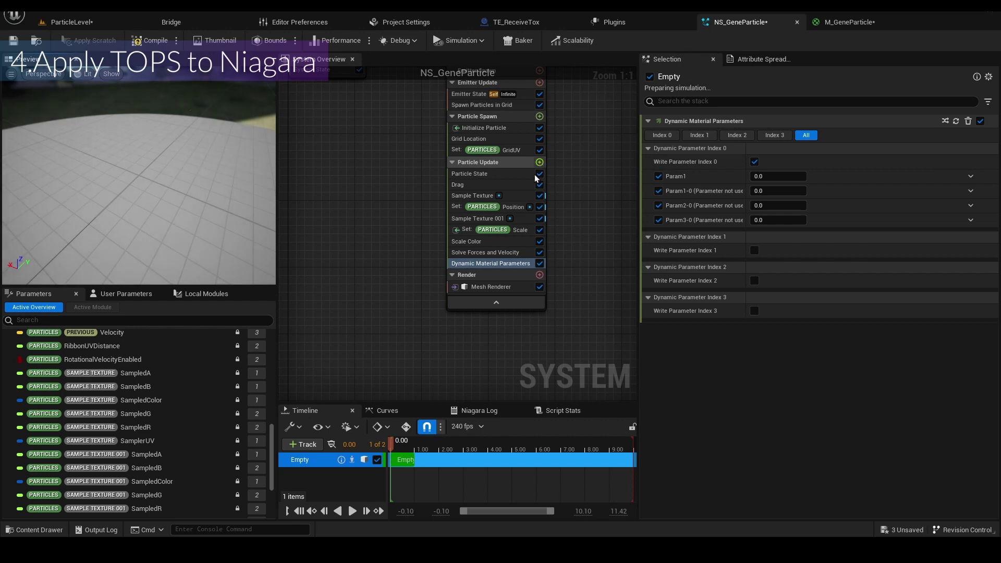
{"action": "left_click_drag", "start_coordinate": [499, 267], "coordinate": [496, 249]}
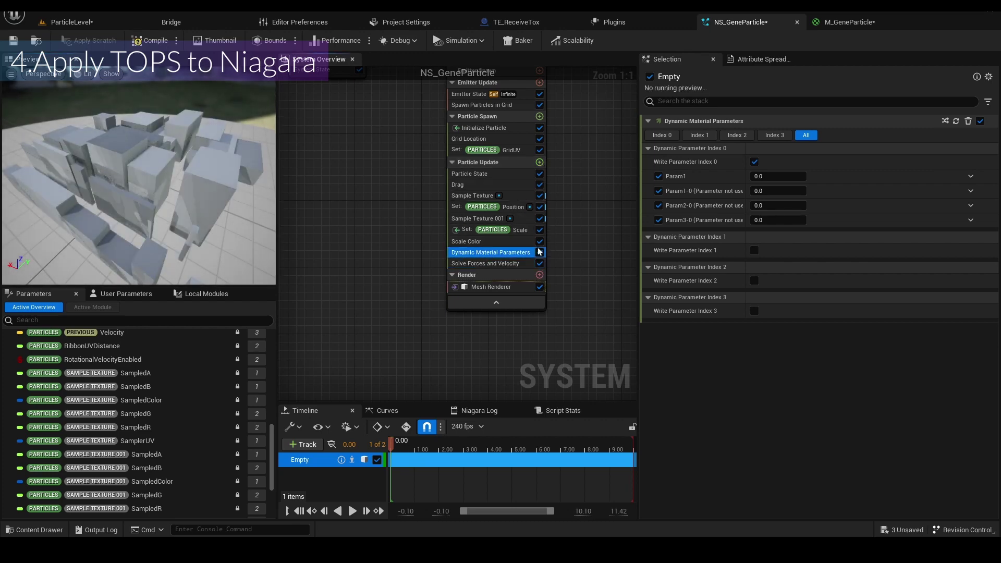
Rename the Dynamic Parameter node's Param1 as Emissive in M_GeneParticle, save the material, and return to NS_GeneParticle.
{"action": "right_click", "coordinate": [687, 176]}
{"action": "left_click", "coordinate": [743, 198]}
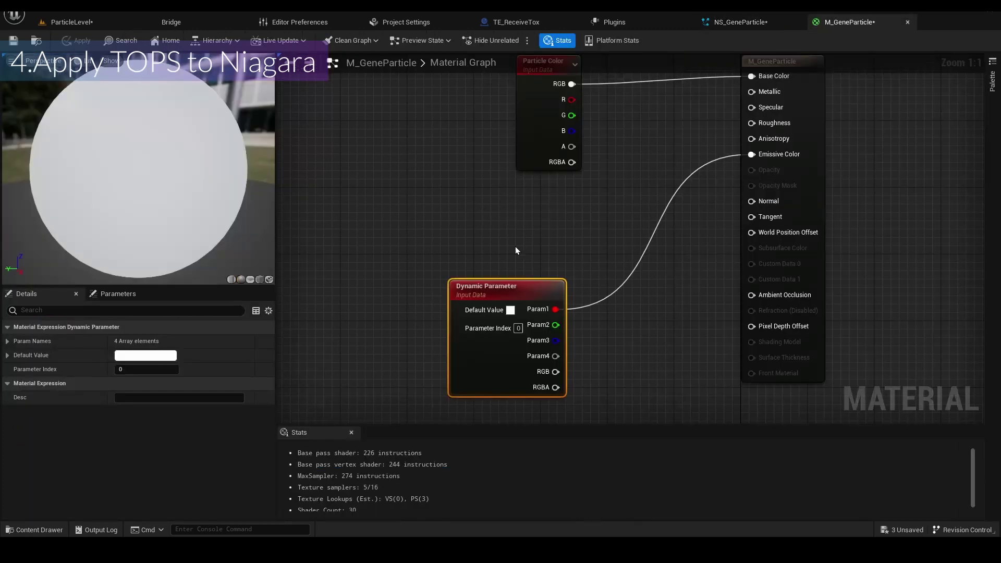
{"action": "left_click", "coordinate": [7, 341]}
{"action": "left_click", "coordinate": [125, 355]}
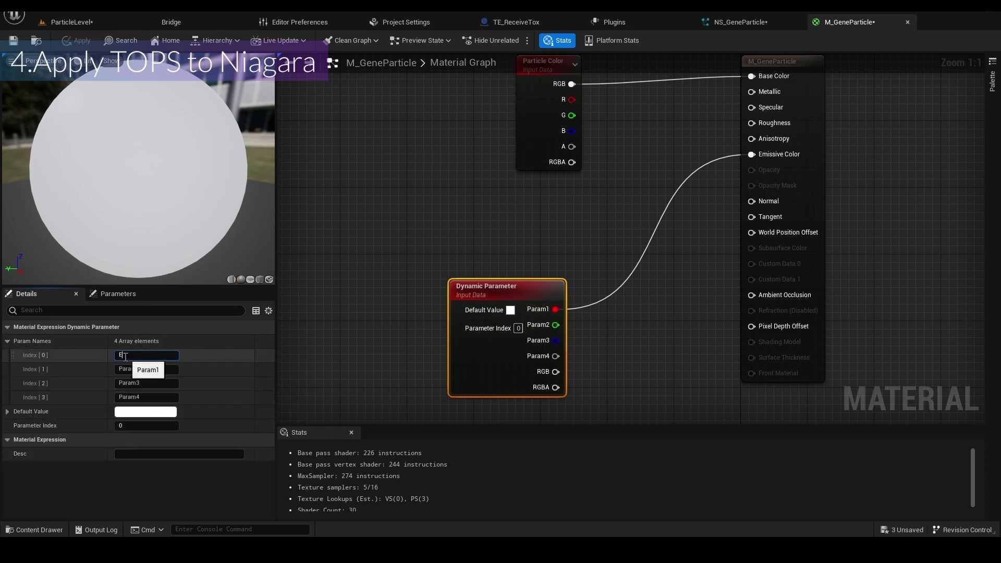
{"action": "type", "text": "Emissive"}
{"action": "key", "text": "Return"}
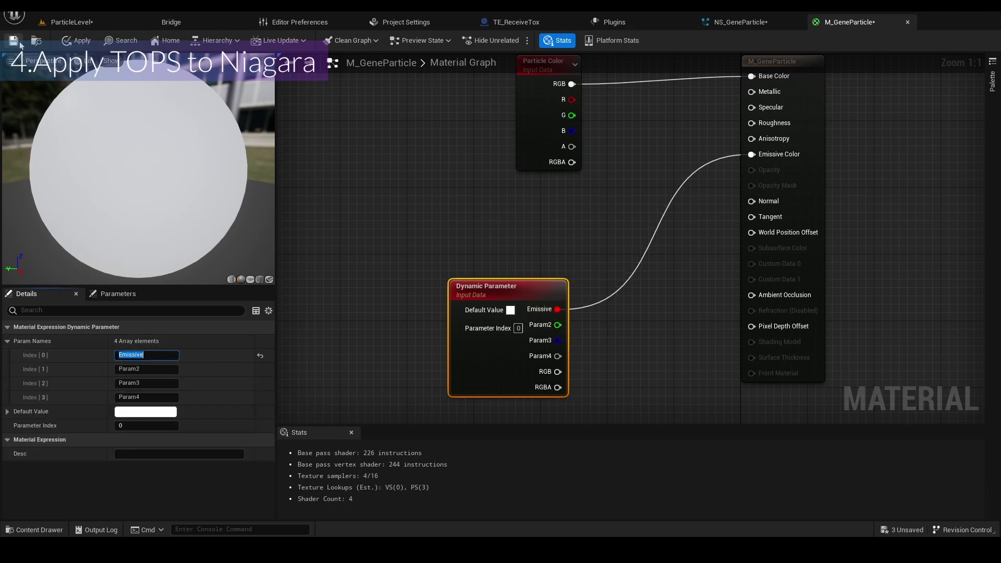
{"action": "left_click", "coordinate": [14, 41]}
{"action": "left_click", "coordinate": [725, 24]}
{"action": "left_click_drag", "start_coordinate": [194, 175], "coordinate": [136, 180]}
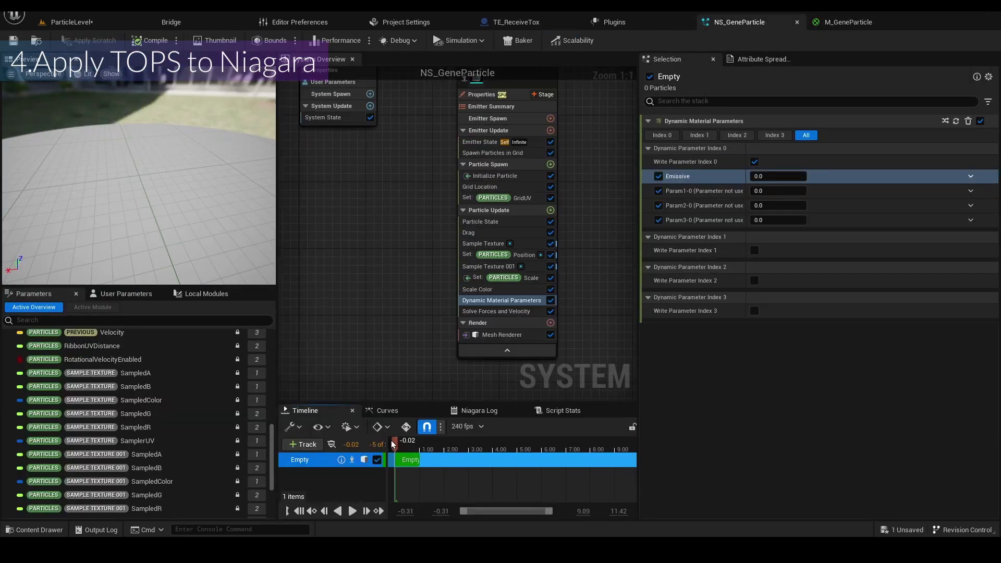
Replay the particle simulation from its start and display the Niagara system's user parameters.
{"action": "left_click_drag", "start_coordinate": [394, 443], "coordinate": [394, 473]}
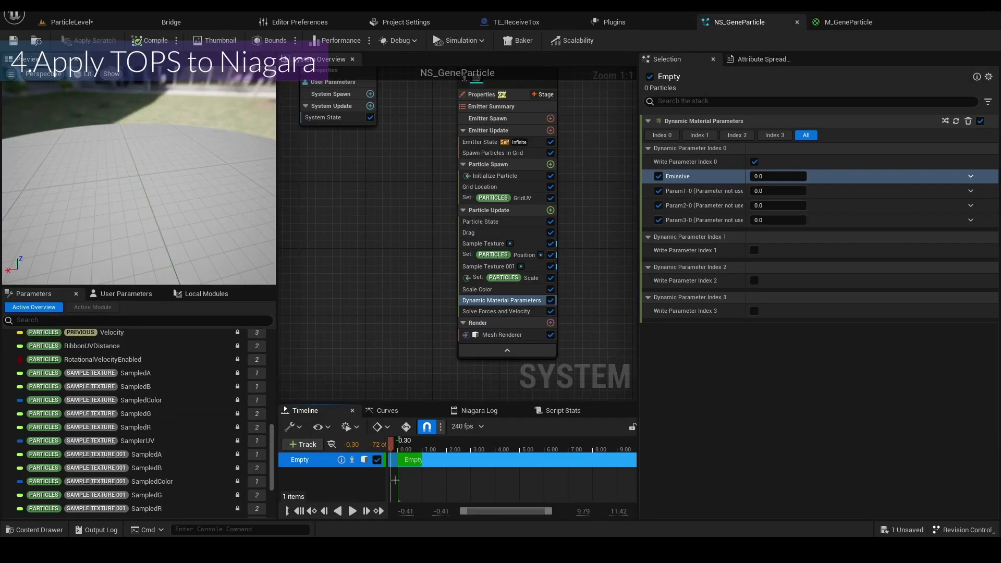
{"action": "left_click", "coordinate": [352, 511]}
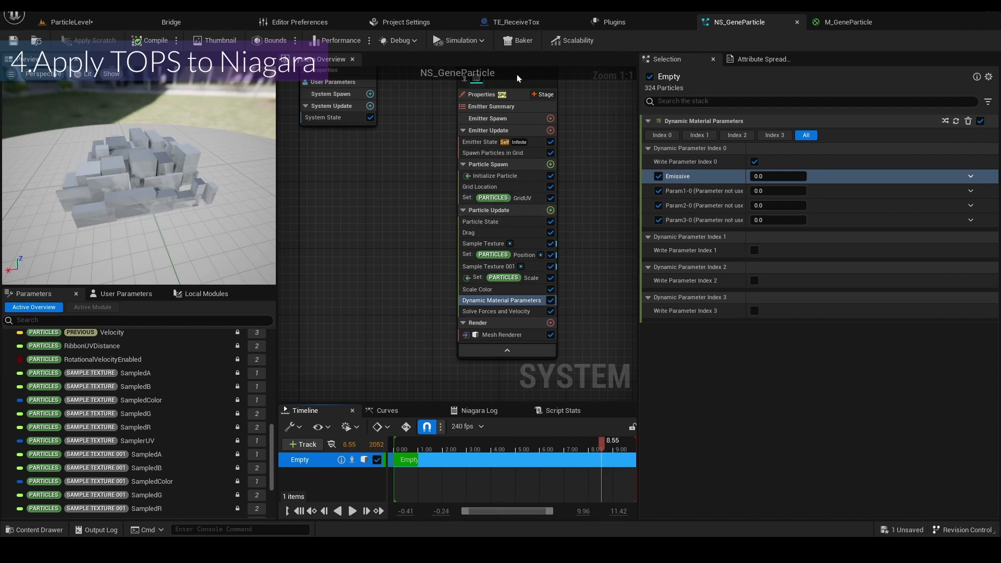
{"action": "left_click", "coordinate": [124, 294]}
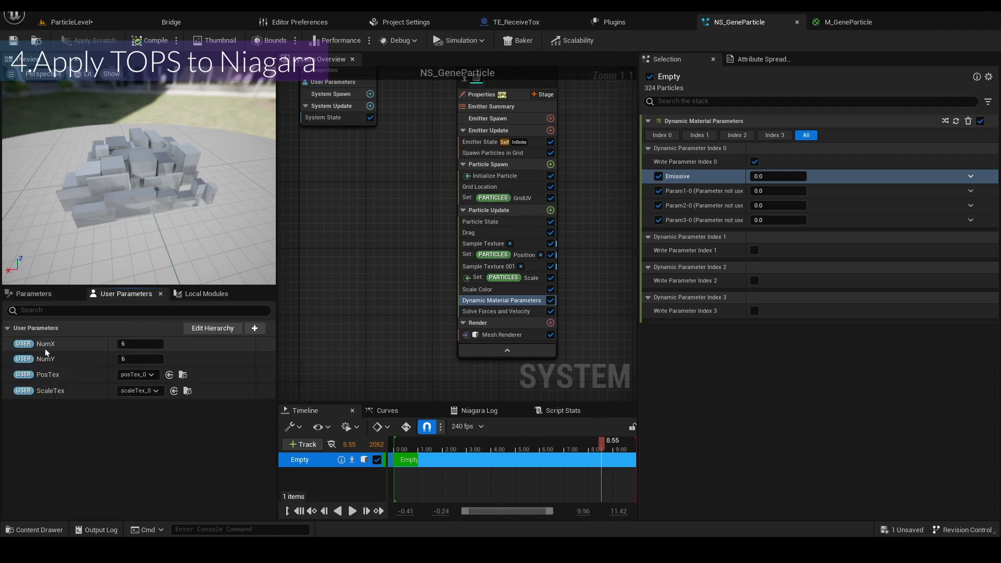
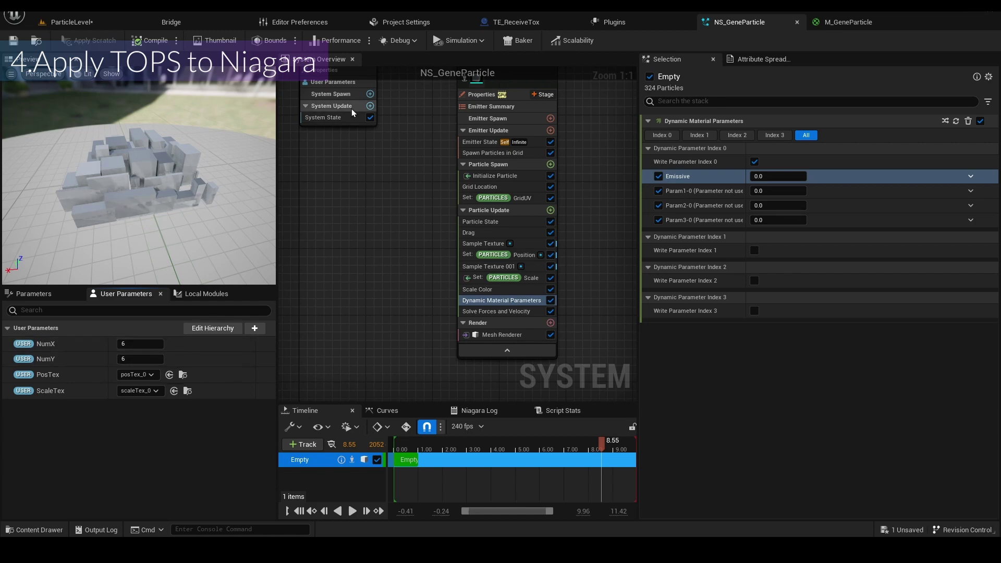
Close the NS_GeneParticle and M_GeneParticle editors and switch the level editor to Selection Mode.
{"action": "left_click", "coordinate": [798, 23]}
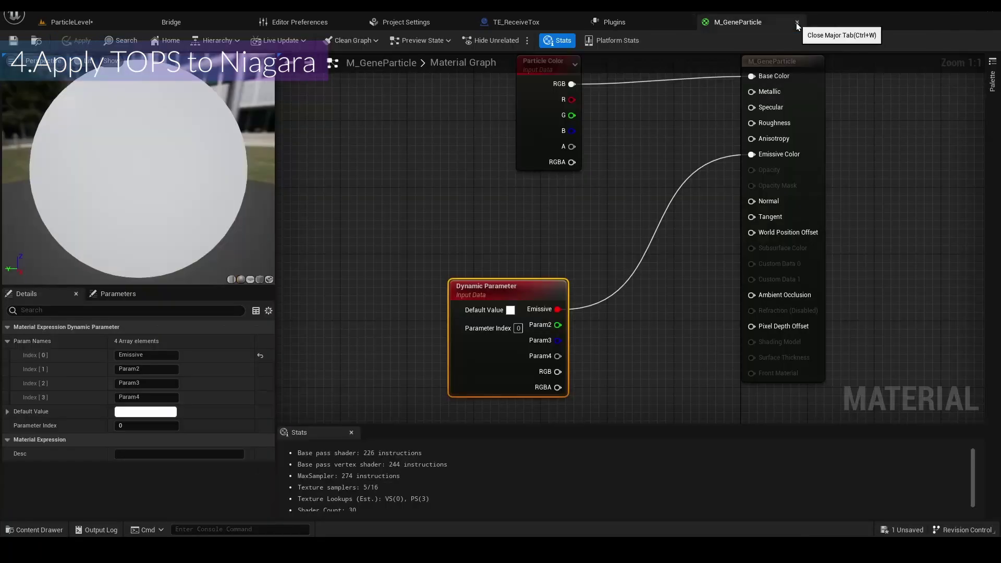
{"action": "left_click", "coordinate": [798, 23]}
{"action": "left_click", "coordinate": [73, 40]}
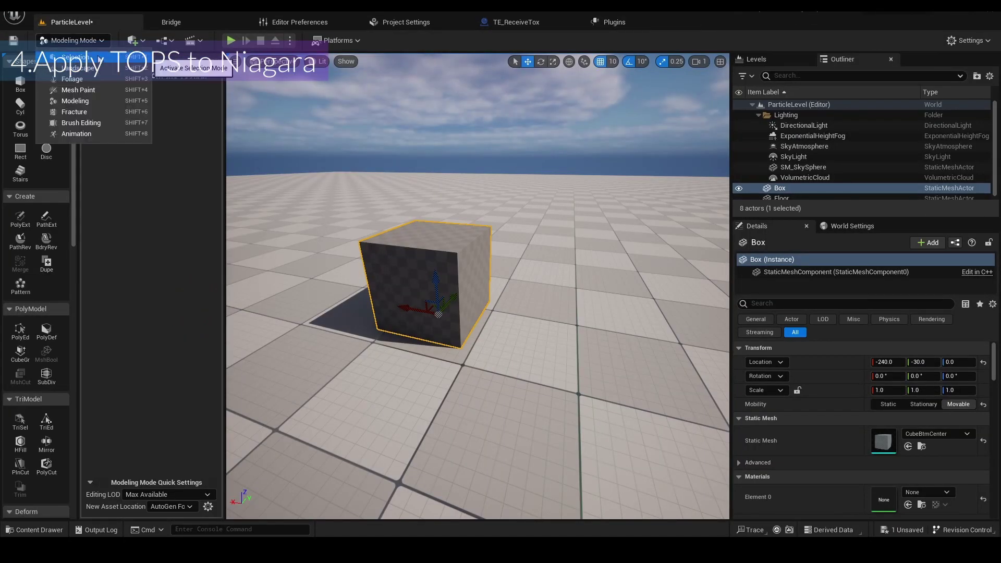
{"action": "left_click", "coordinate": [73, 53]}
Delete the Box actor from ParticleLevel and save the level.
{"action": "scroll", "coordinate": [403, 217], "scroll_direction": "down", "scroll_amount": 3}
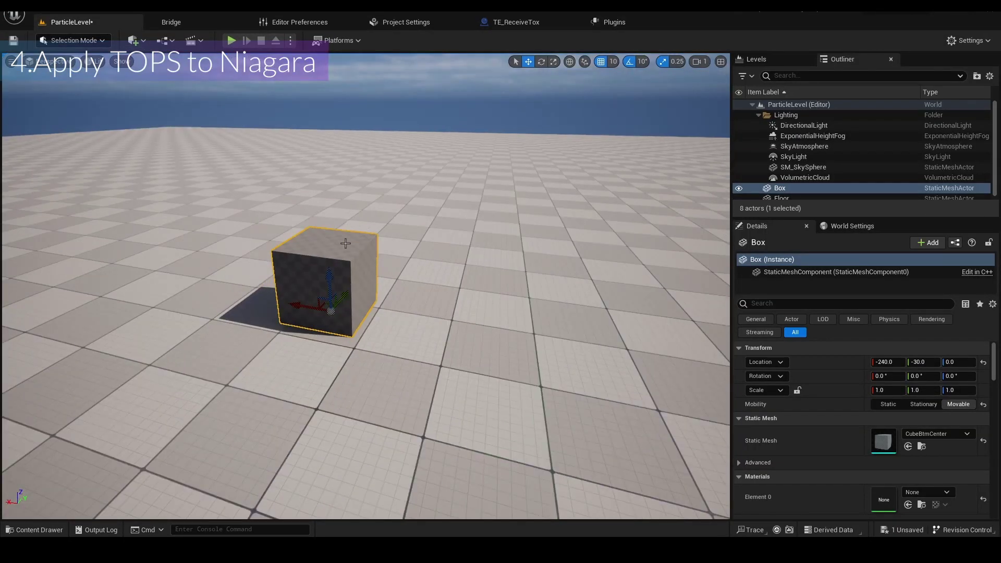
{"action": "key", "text": "Delete"}
{"action": "key", "text": "ctrl+s"}
Create a folder named Blueprints inside the project's Content folder.
{"action": "key", "text": "ctrl+space"}
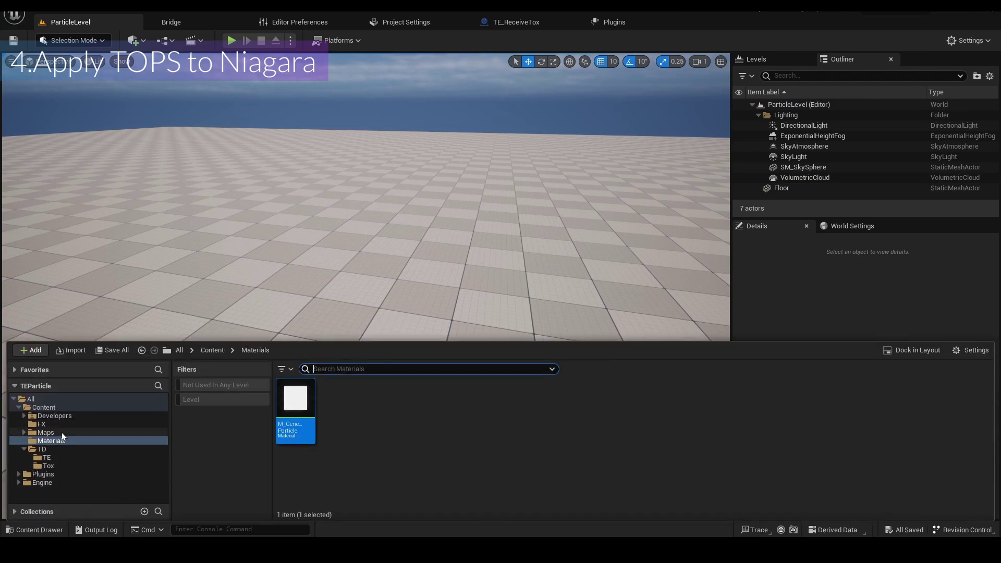
{"action": "left_click", "coordinate": [58, 440]}
{"action": "left_click", "coordinate": [43, 407]}
{"action": "right_click", "coordinate": [42, 409]}
{"action": "left_click", "coordinate": [156, 185]}
{"action": "type", "text": "Blueprints"}
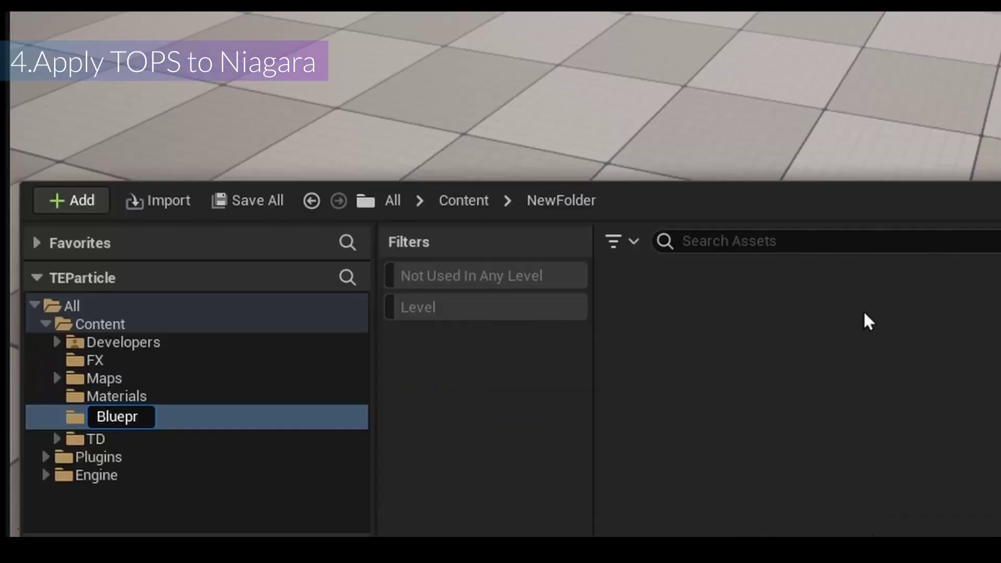
{"action": "key", "text": "Return"}
Create a Blueprint class with Actor as parent in the Blueprints folder, name it BP_GeneParticle, and open it.
{"action": "right_click", "coordinate": [397, 402]}
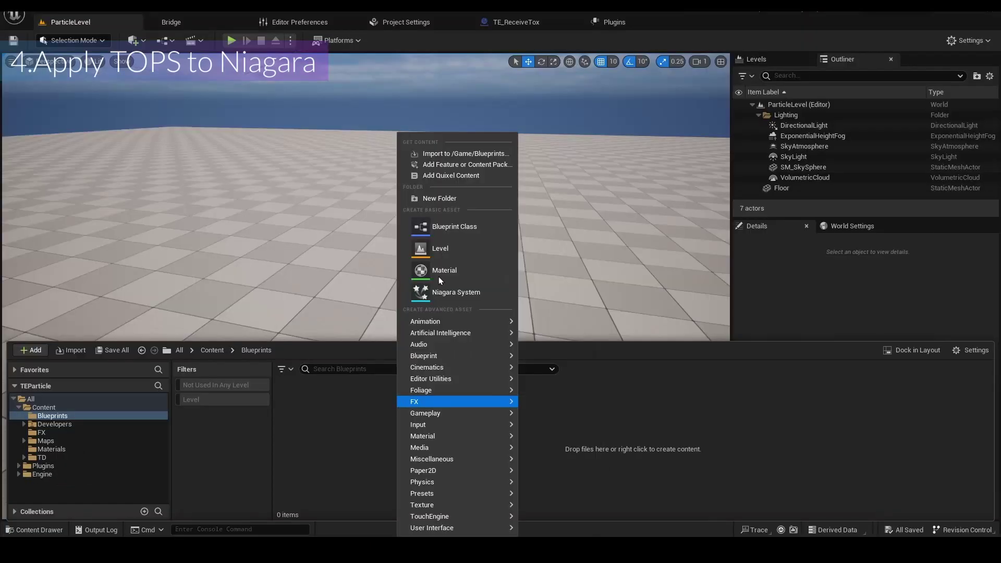
{"action": "left_click", "coordinate": [438, 227]}
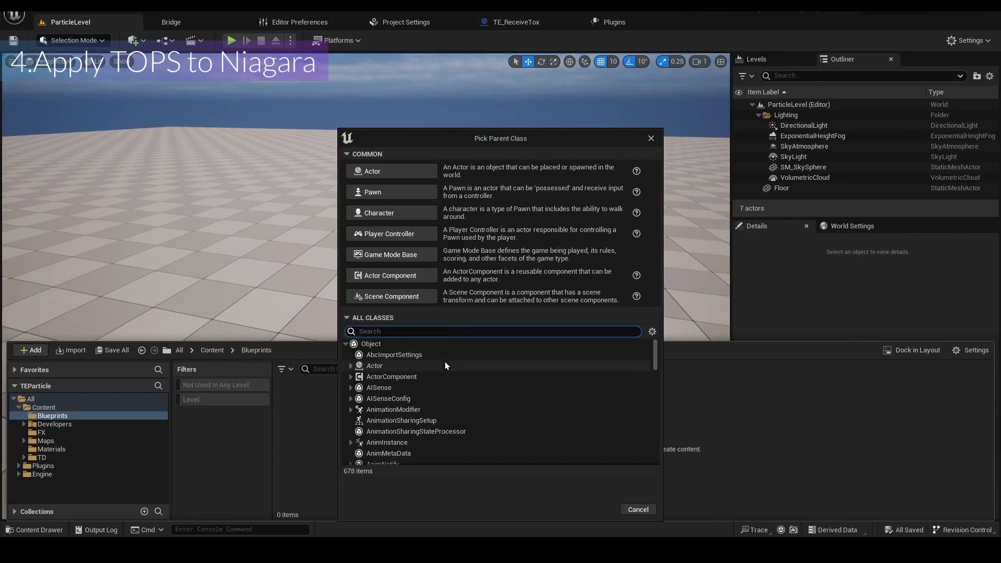
{"action": "left_click", "coordinate": [398, 171]}
{"action": "type", "text": "BP_GeneParticle"}
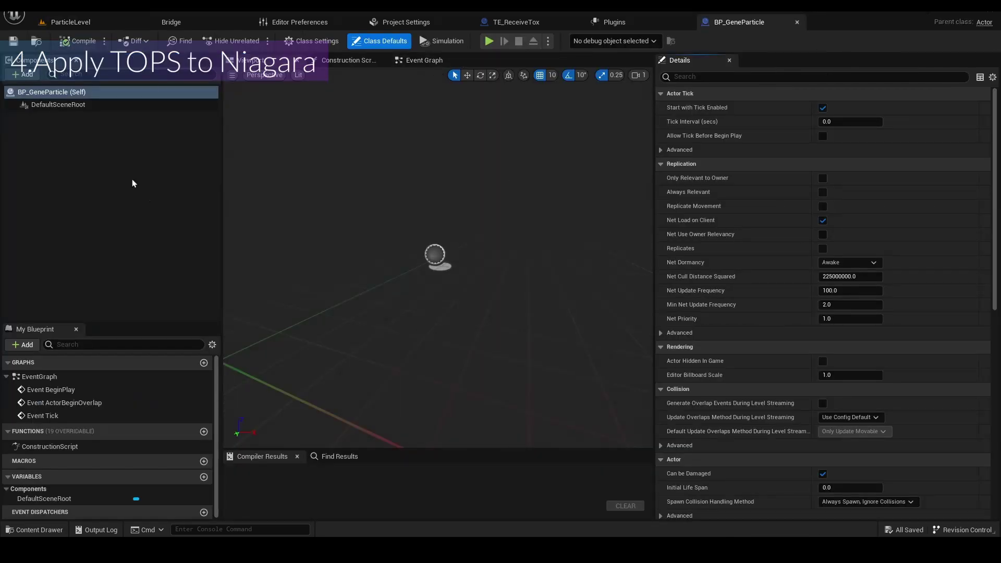
Add a Niagara Particle System Component under the scene root of BP_GeneParticle.
{"action": "left_click", "coordinate": [34, 75]}
{"action": "type", "text": "niagara"}
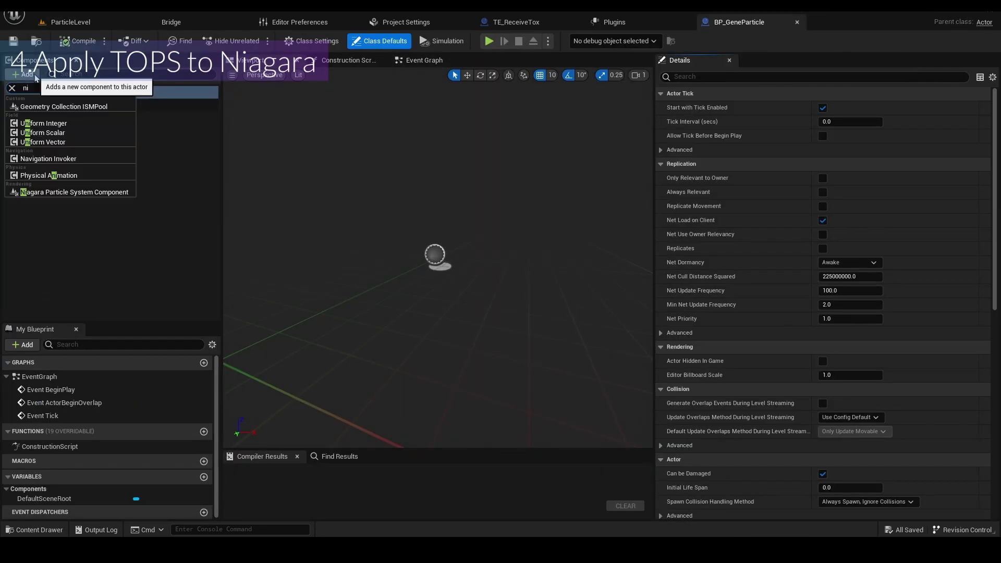
{"action": "left_click", "coordinate": [97, 105]}
{"action": "key", "text": "Return"}
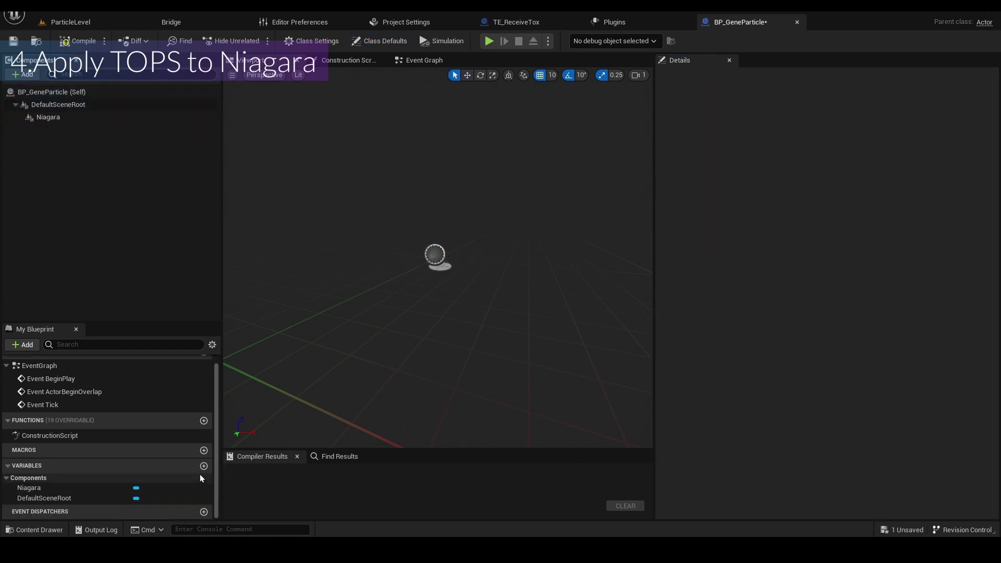
Add a Blueprint variable named PosTex2D with the type Texture 2D.
{"action": "left_click", "coordinate": [204, 467]}
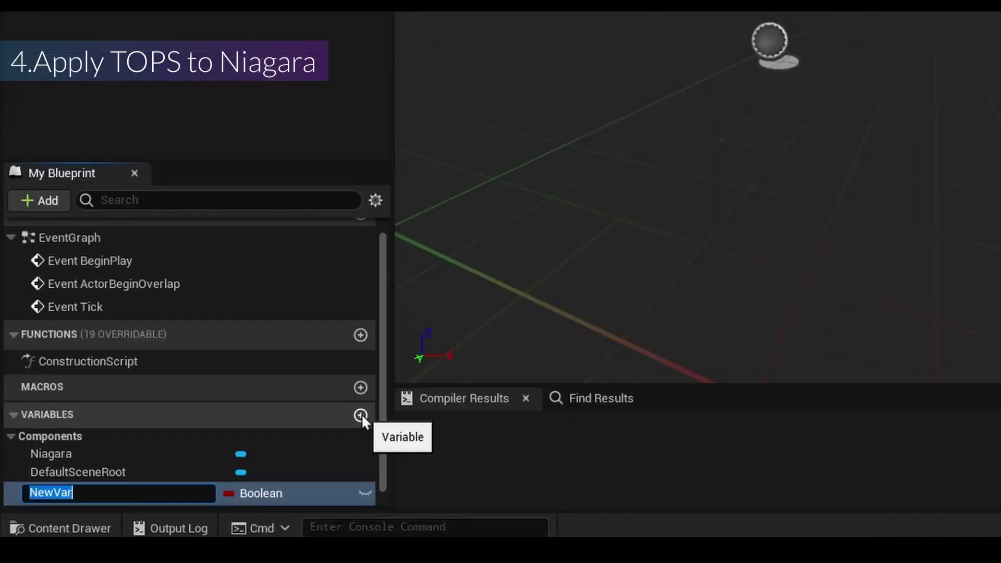
{"action": "type", "text": "PosTex2D"}
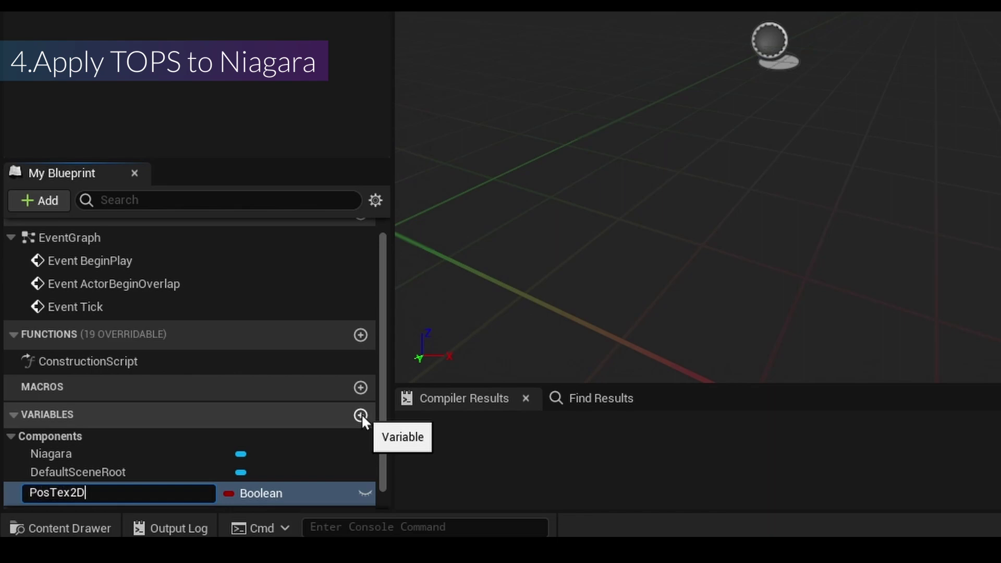
{"action": "left_click", "coordinate": [282, 490]}
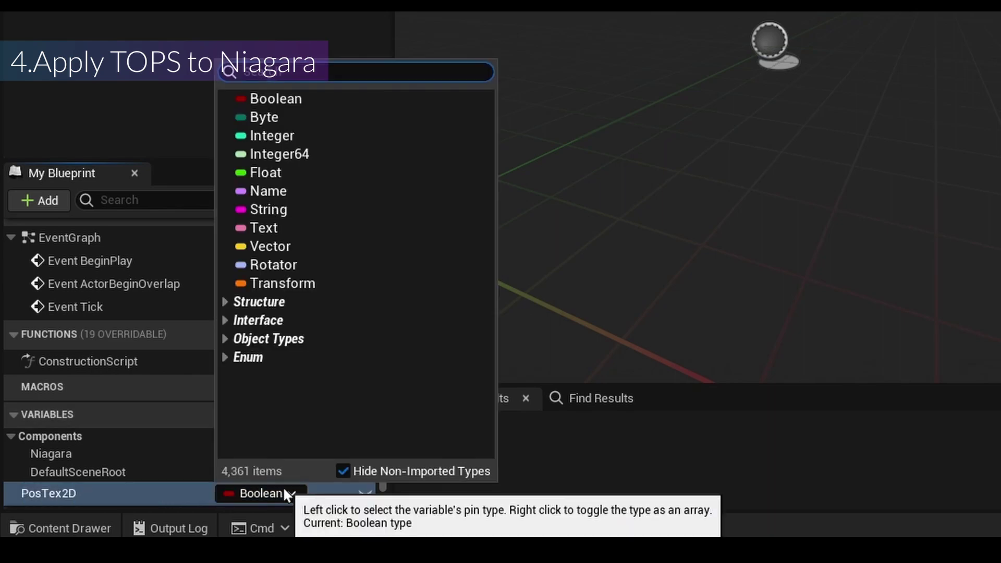
{"action": "type", "text": "po"}
{"action": "key", "text": "BackSpace"}
{"action": "key", "text": "BackSpace"}
{"action": "type", "text": "texture"}
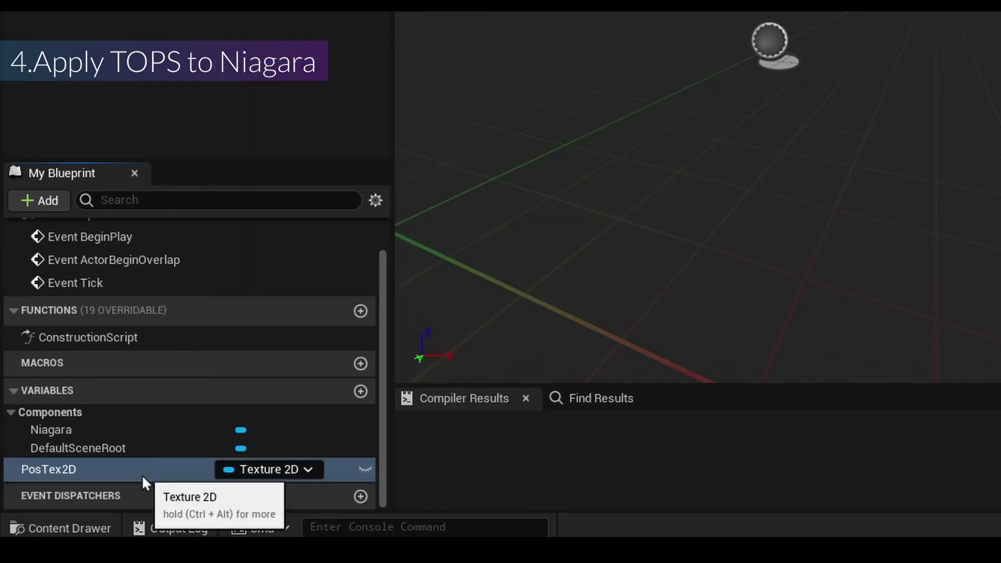
Duplicate the PosTex2D variable and name the copy ScaleTex2D.
{"action": "key", "text": "ctrl+w"}
{"action": "type", "text": "S"}
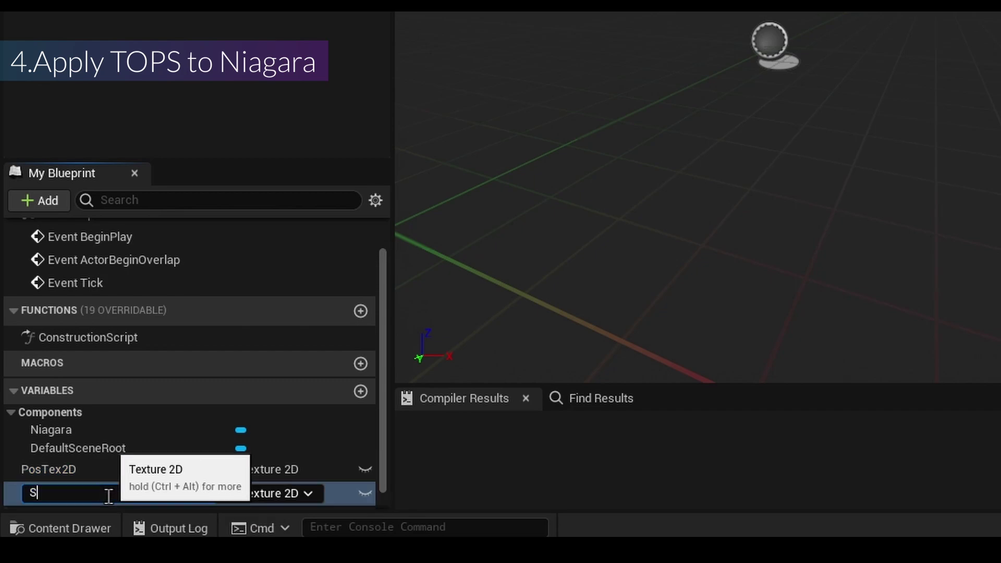
{"action": "type", "text": "caleTex2D"}
{"action": "key", "text": "Return"}
Add a variable named NumX with the type Float.
{"action": "left_click", "coordinate": [360, 392]}
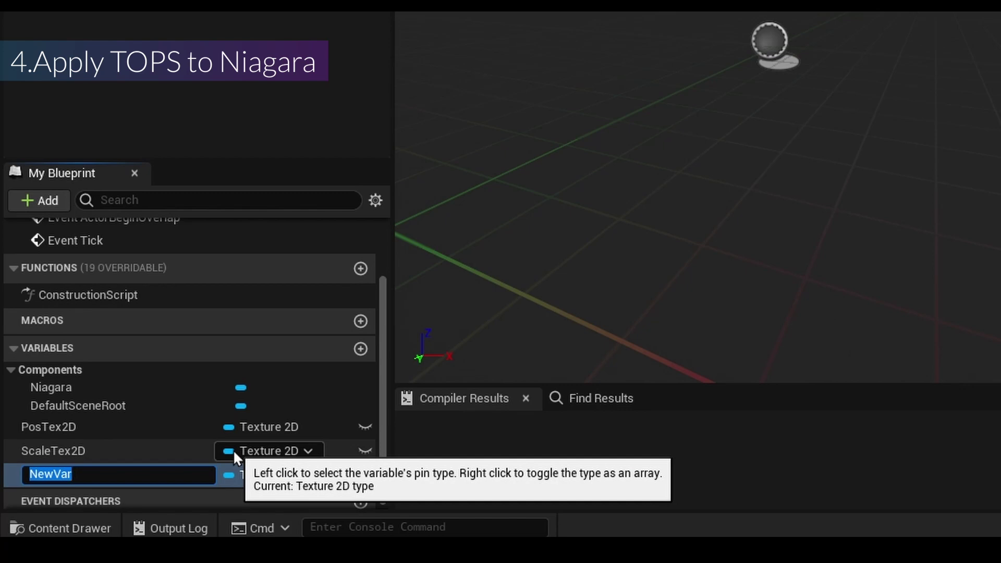
{"action": "type", "text": "NumX"}
{"action": "key", "text": "Return"}
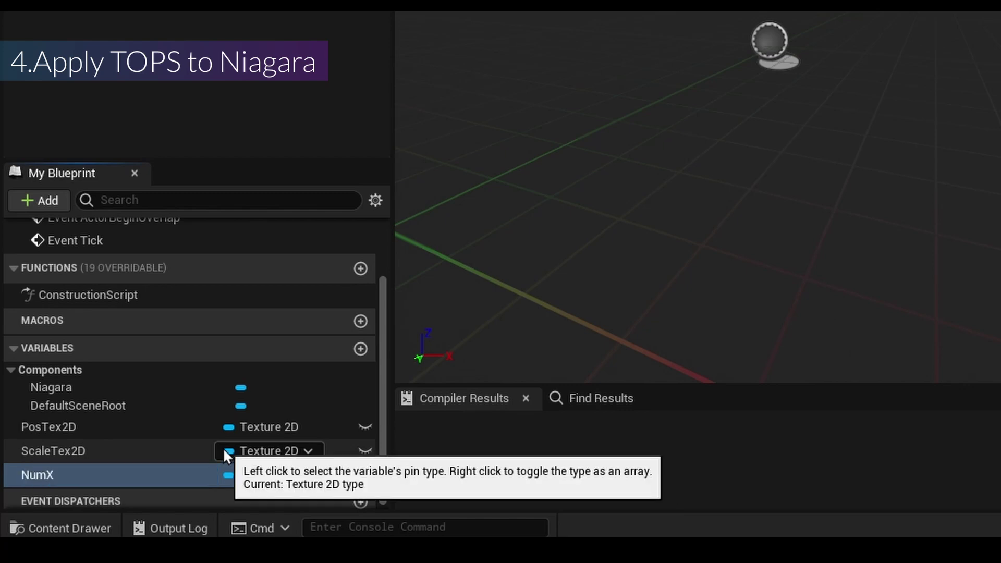
{"action": "left_click", "coordinate": [245, 476]}
{"action": "type", "text": "flo"}
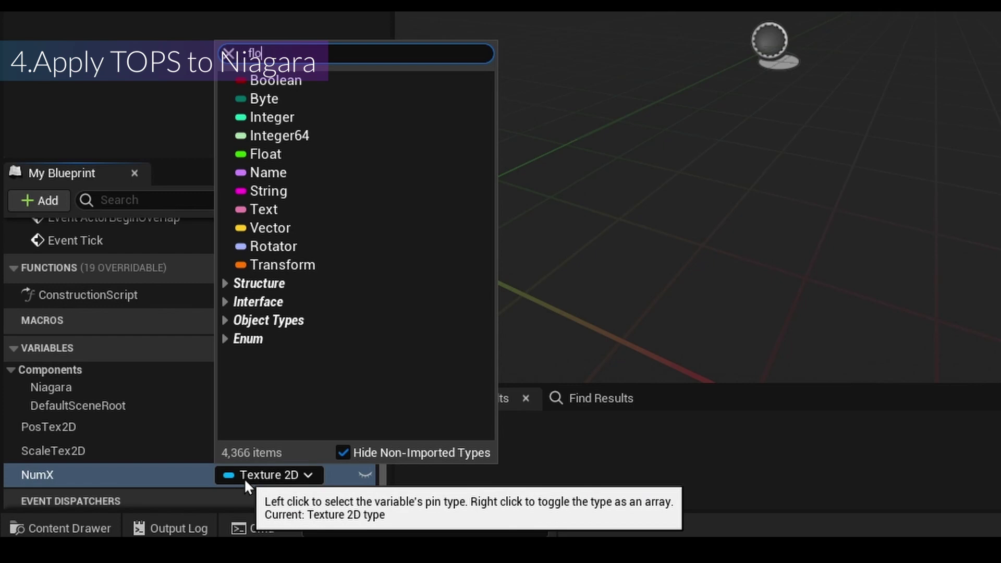
{"action": "key", "text": "Return"}
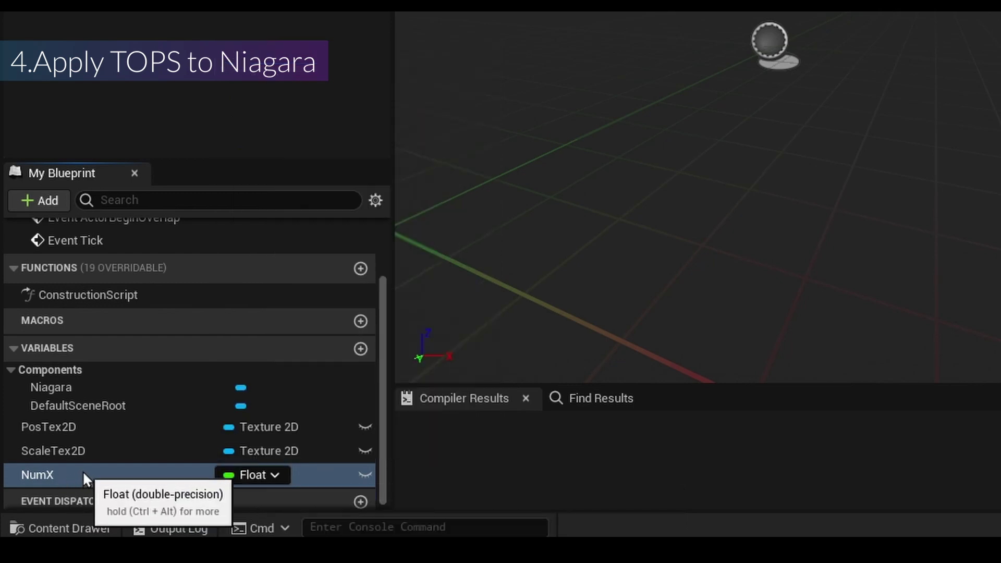
Duplicate the NumX variable and name the copy NumY, keeping no further duplicates.
{"action": "key", "text": "ctrl+w"}
{"action": "left_click_drag", "start_coordinate": [55, 472], "coordinate": [99, 471]}
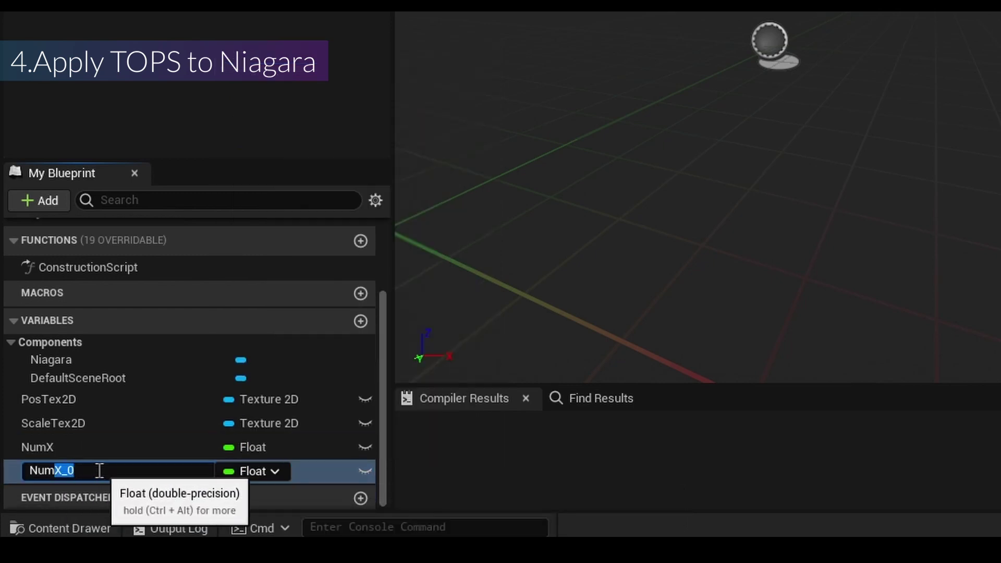
{"action": "type", "text": "Y"}
{"action": "key", "text": "Return"}
{"action": "key", "text": "ctrl+w"}
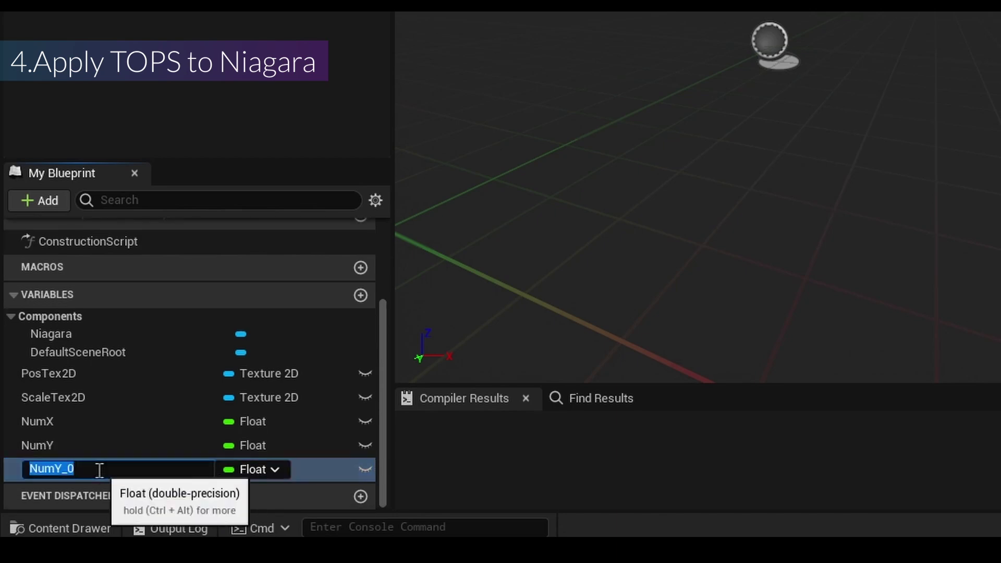
{"action": "key", "text": "ctrl+z"}
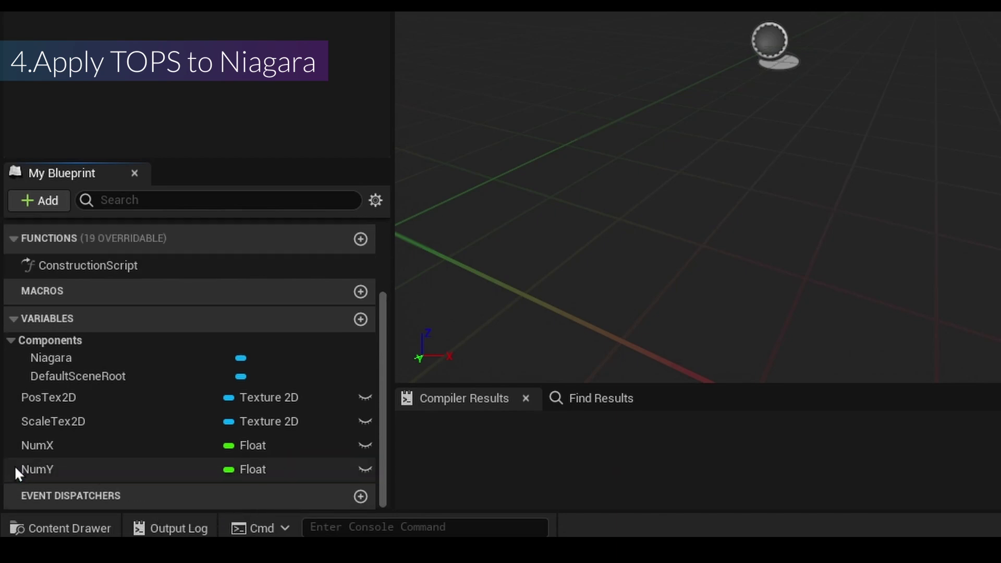
Add a variable named TEActor with the object type TE Receive Tox.
{"action": "left_click", "coordinate": [361, 319]}
{"action": "type", "text": "TEActor"}
{"action": "key", "text": "Return"}
{"action": "left_click", "coordinate": [280, 494]}
{"action": "type", "text": "touc"}
{"action": "key", "text": "BackSpace"}
{"action": "key", "text": "BackSpace"}
{"action": "key", "text": "BackSpace"}
{"action": "key", "text": "BackSpace"}
{"action": "type", "text": "TE_N"}
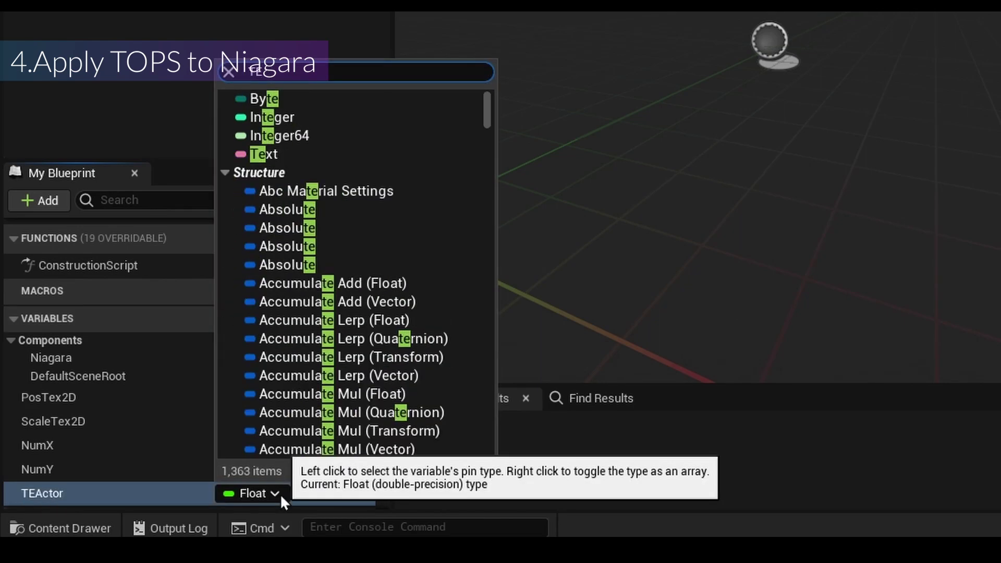
{"action": "type", "text": "Rec"}
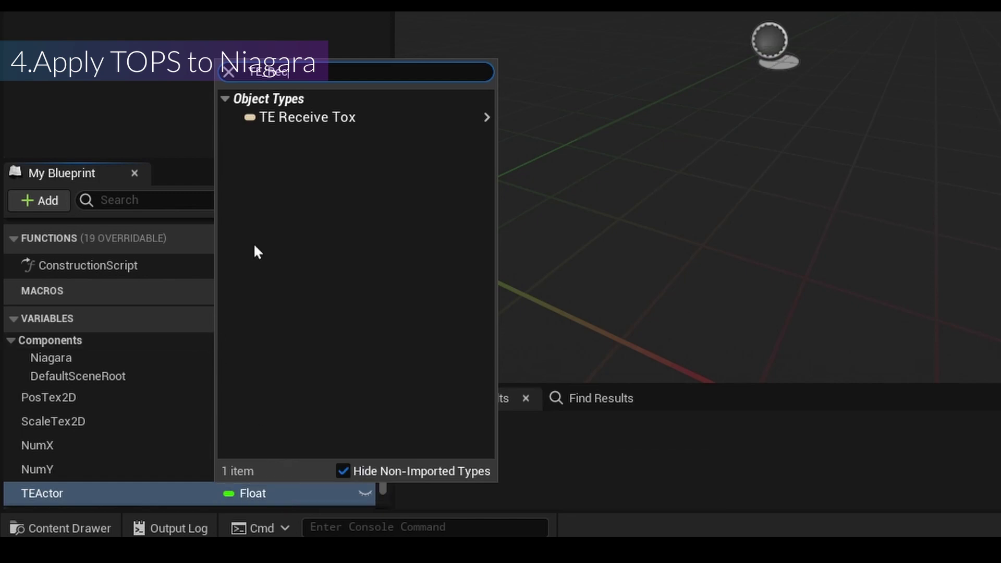
{"action": "mouse_move", "coordinate": [371, 117]}
{"action": "left_click", "coordinate": [508, 120]}
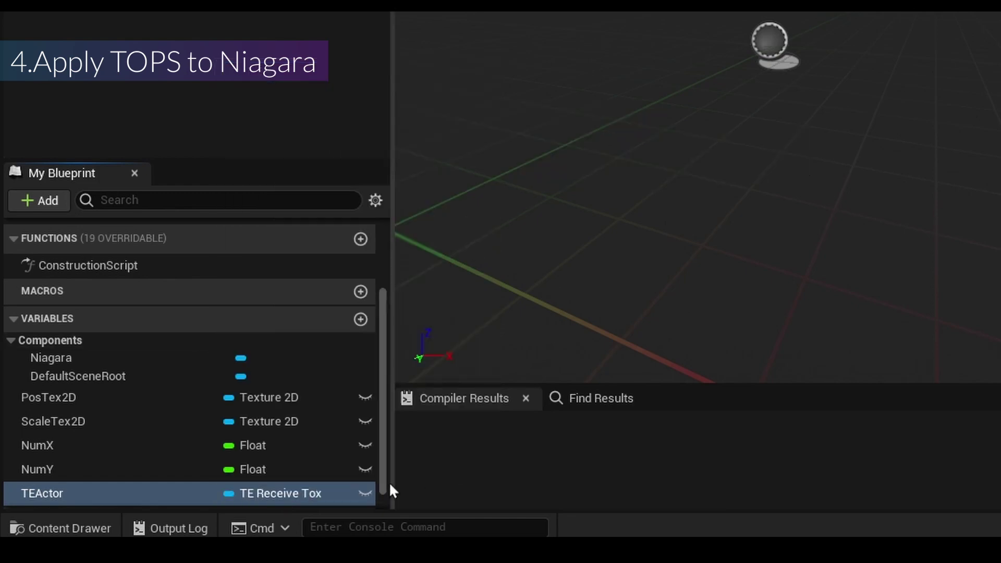
Make the TEActor variable instance editable, and compile and save the Blueprint.
{"action": "left_click", "coordinate": [369, 494]}
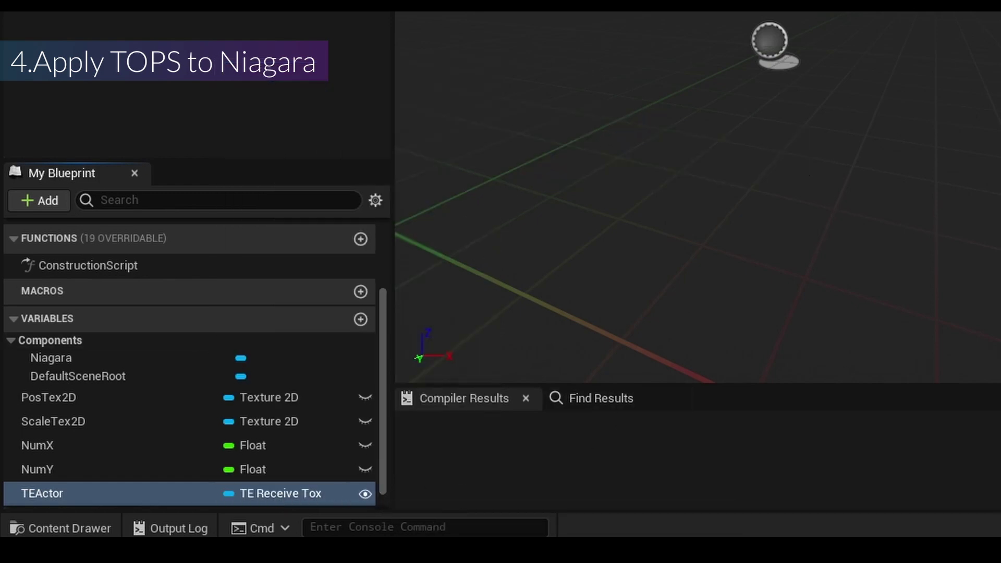
{"action": "left_click", "coordinate": [80, 41]}
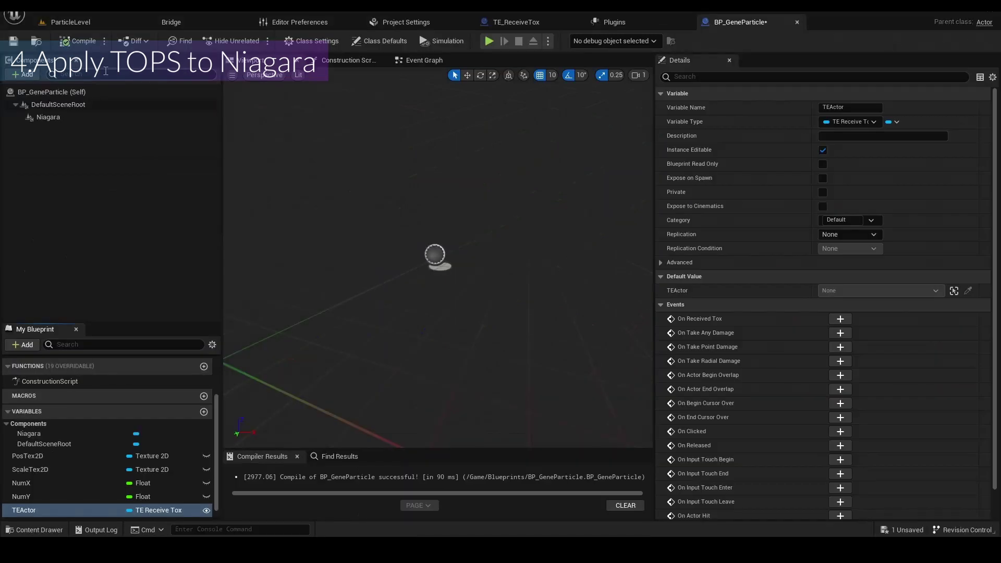
{"action": "left_click", "coordinate": [14, 41]}
Add a custom event named SetNiagaraPars in the Event Graph below the Event Tick node.
{"action": "left_click", "coordinate": [430, 61]}
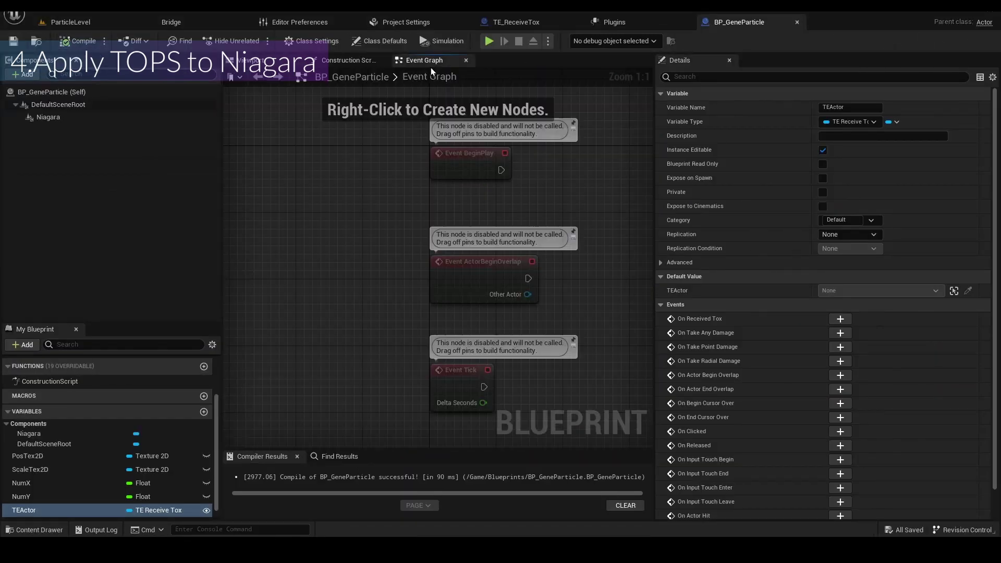
{"action": "right_click_drag", "start_coordinate": [554, 195], "coordinate": [407, 155]}
{"action": "right_click_drag", "start_coordinate": [411, 400], "coordinate": [315, 322]}
{"action": "right_click", "coordinate": [315, 323]}
{"action": "type", "text": "custom"}
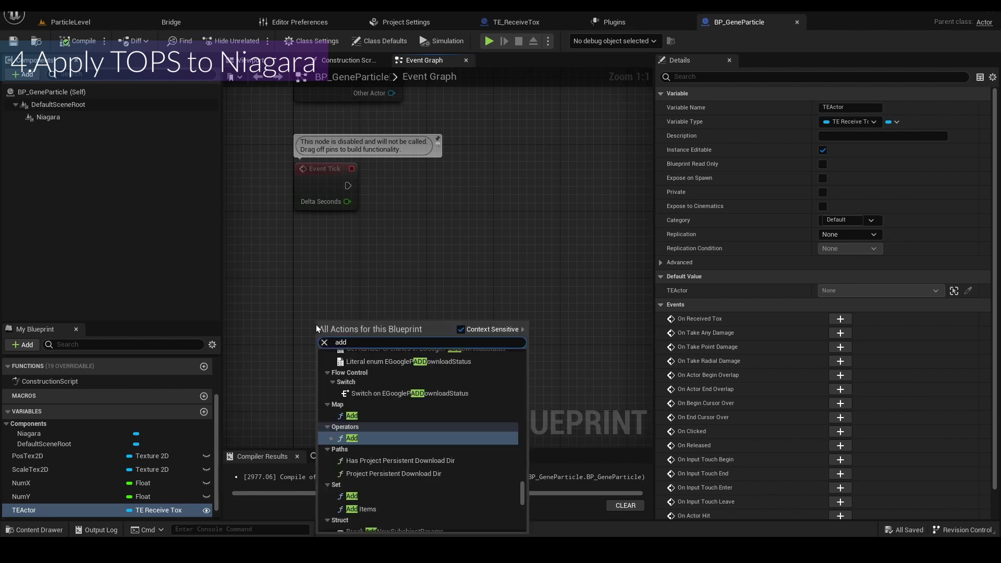
{"action": "key", "text": "Return"}
{"action": "type", "text": "s"}
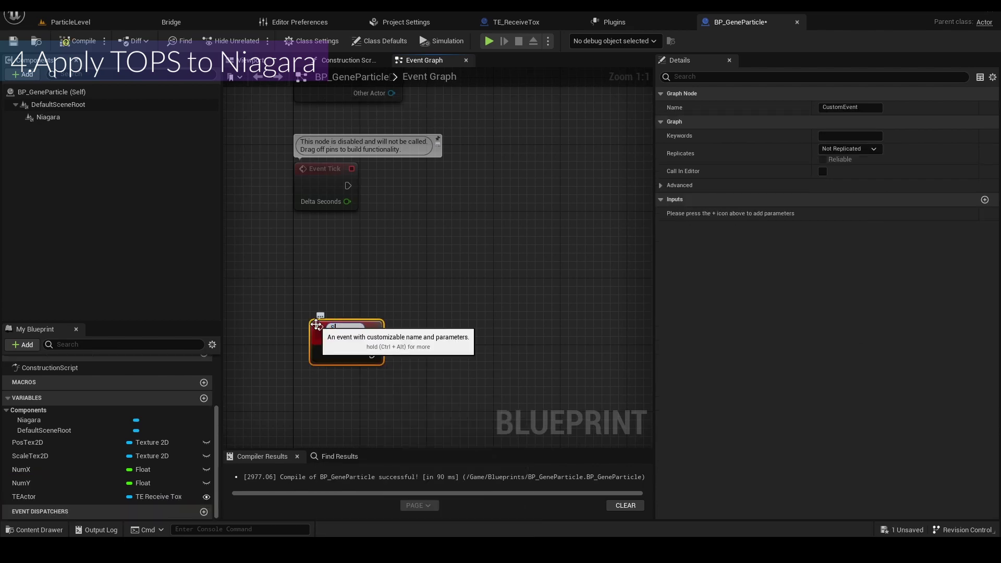
{"action": "type", "text": "etNiagaraPars"}
{"action": "key", "text": "Return"}
Place a reference node for the Niagara component beside the SetNiagaraPars event.
{"action": "left_click_drag", "start_coordinate": [55, 120], "coordinate": [454, 377]}
{"action": "right_click_drag", "start_coordinate": [509, 348], "coordinate": [455, 268]}
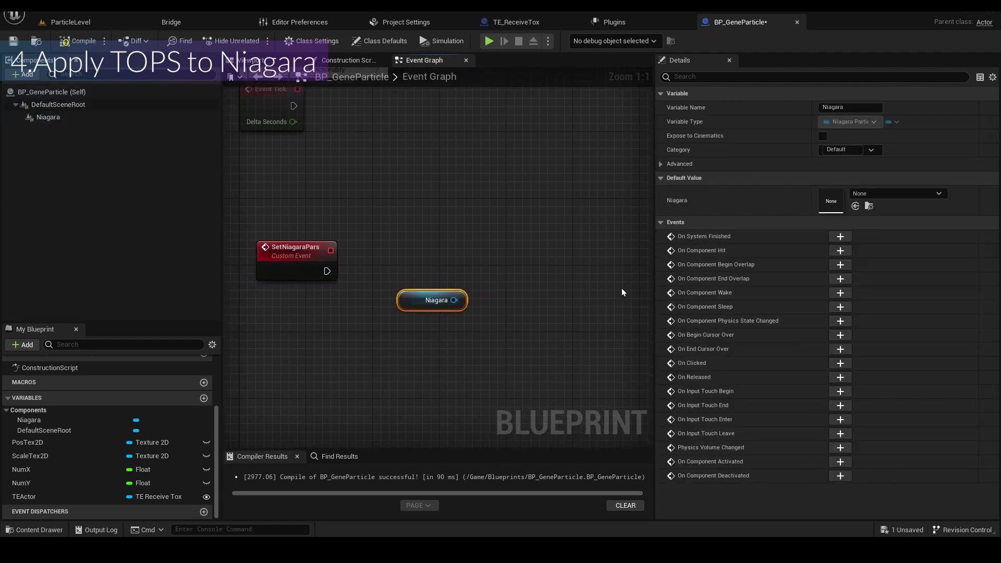
Add a Set Niagara Variable (Int32) node targeting the Niagara reference, with the variable name NumX.
{"action": "left_click_drag", "start_coordinate": [453, 300], "coordinate": [453, 260]}
{"action": "type", "text": "set"}
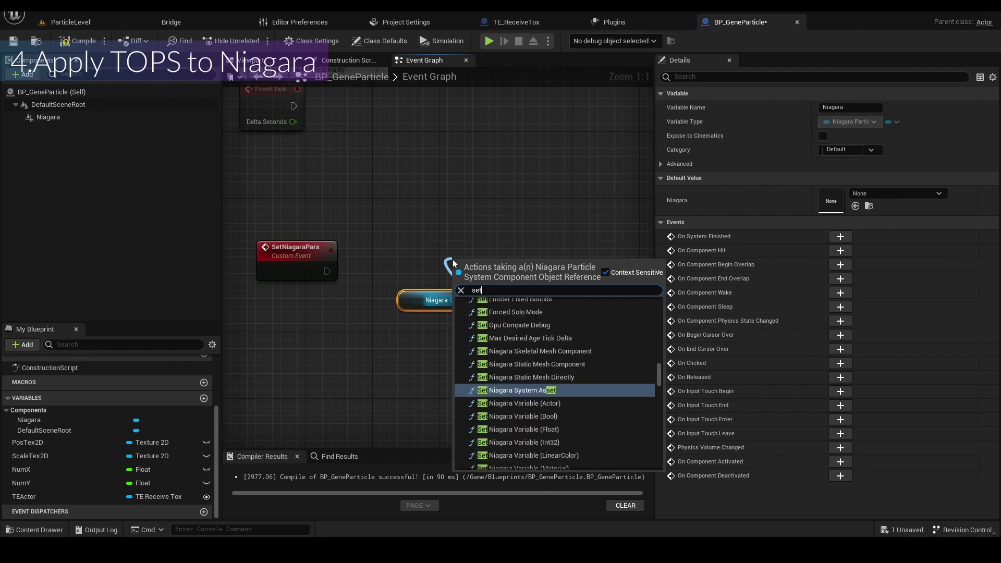
{"action": "key", "text": "Down"}
{"action": "key", "text": "Down"}
{"action": "key", "text": "Down"}
{"action": "key", "text": "Down"}
{"action": "key", "text": "Return"}
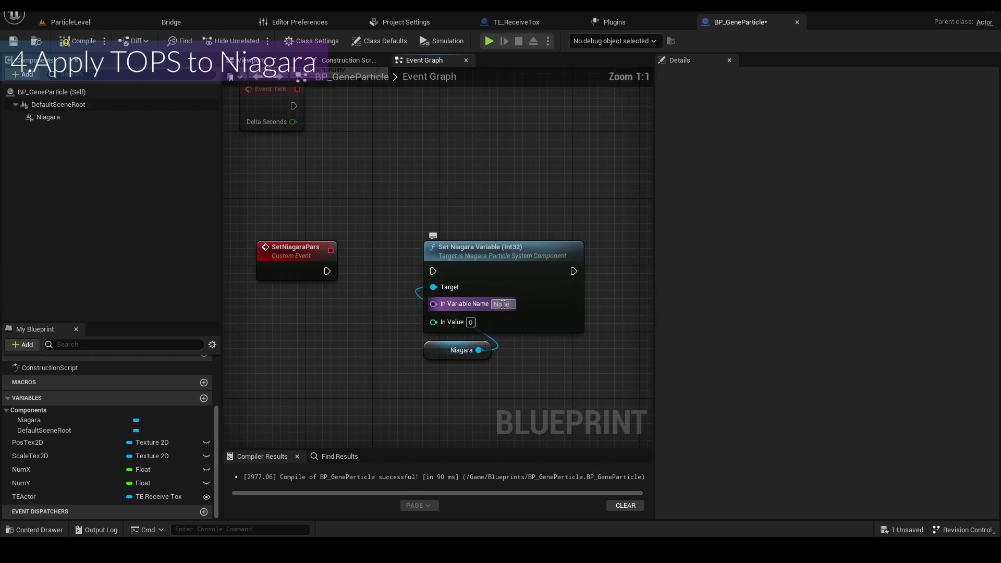
{"action": "left_click", "coordinate": [503, 304]}
{"action": "type", "text": "Num"}
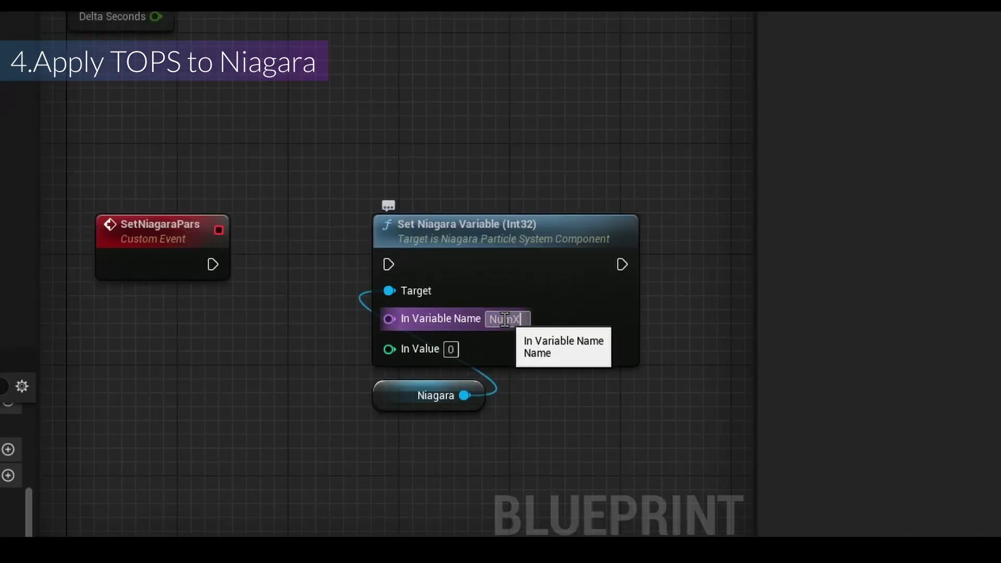
{"action": "type", "text": "X"}
Place a getter for NumX and feed it through a Truncate conversion into the Set Niagara Variable node's In Value.
{"action": "left_click_drag", "start_coordinate": [20, 470], "coordinate": [449, 324]}
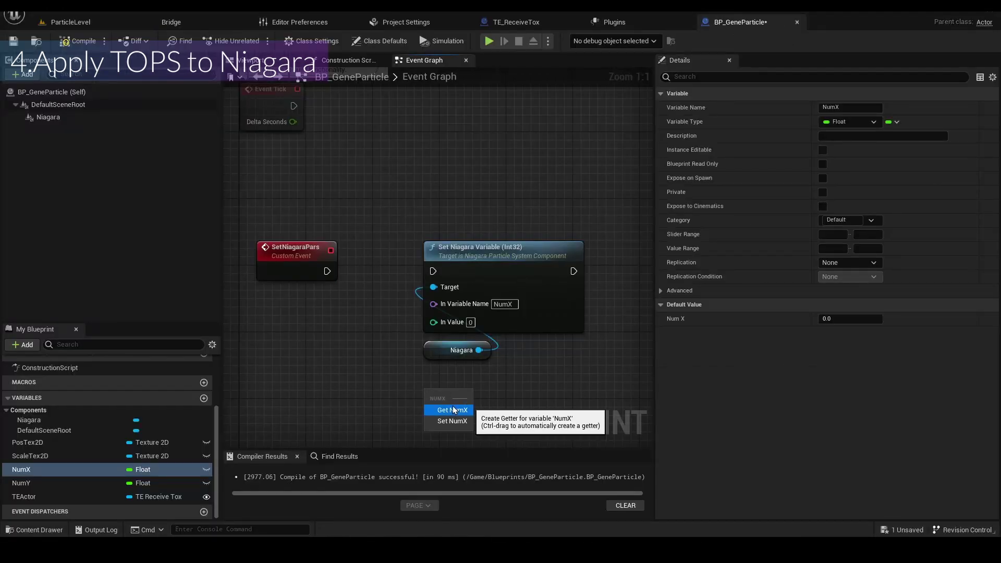
{"action": "left_click", "coordinate": [453, 409]}
{"action": "left_click_drag", "start_coordinate": [444, 391], "coordinate": [443, 443]}
{"action": "left_click_drag", "start_coordinate": [444, 308], "coordinate": [448, 364]}
{"action": "left_click_drag", "start_coordinate": [439, 432], "coordinate": [439, 390]}
Duplicate the NumX Set Niagara Variable node group beside the original and set the copy's variable name to NumY.
{"action": "right_click_drag", "start_coordinate": [459, 399], "coordinate": [342, 377]}
{"action": "left_click_drag", "start_coordinate": [517, 389], "coordinate": [369, 227]}
{"action": "key", "text": "ctrl+c"}
{"action": "key", "text": "ctrl+v"}
{"action": "right_click_drag", "start_coordinate": [605, 279], "coordinate": [495, 251]}
{"action": "left_click", "coordinate": [571, 204]}
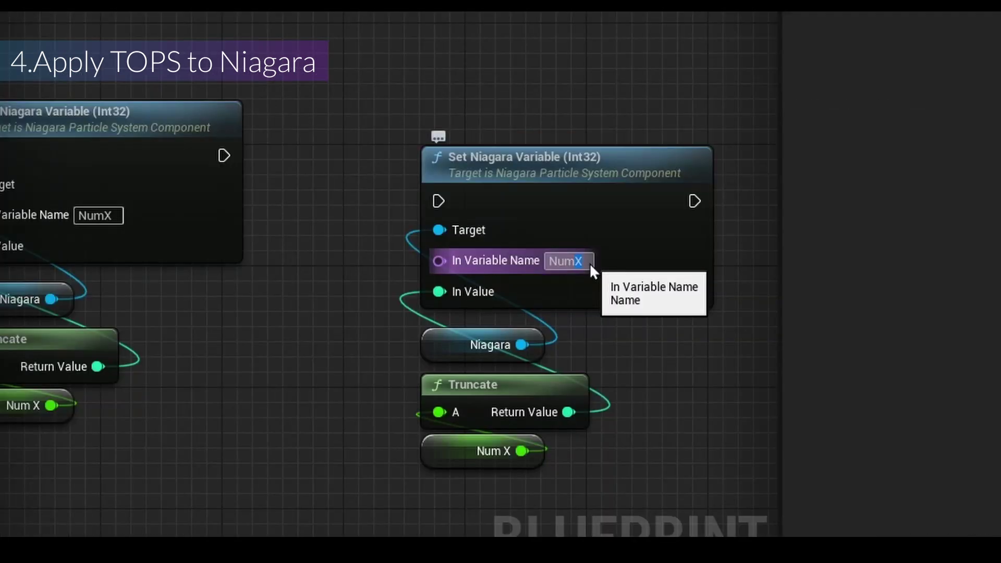
{"action": "type", "text": "NumY"}
Replace the copied Num X getter with a NumY getter feeding the copy's Truncate node.
{"action": "left_click", "coordinate": [508, 309]}
{"action": "key", "text": "Delete"}
{"action": "left_click_drag", "start_coordinate": [21, 483], "coordinate": [482, 406]}
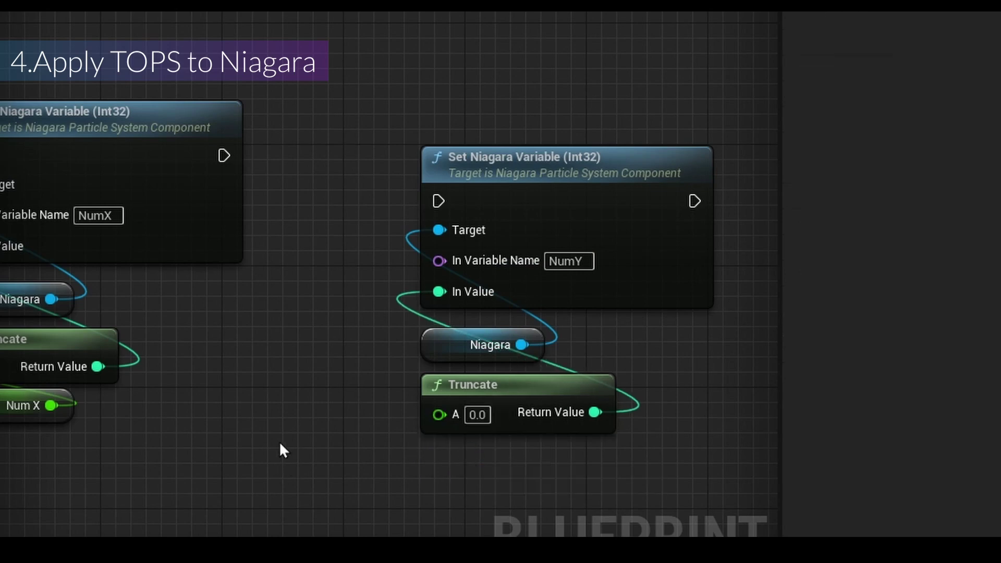
{"action": "left_click", "coordinate": [481, 405]}
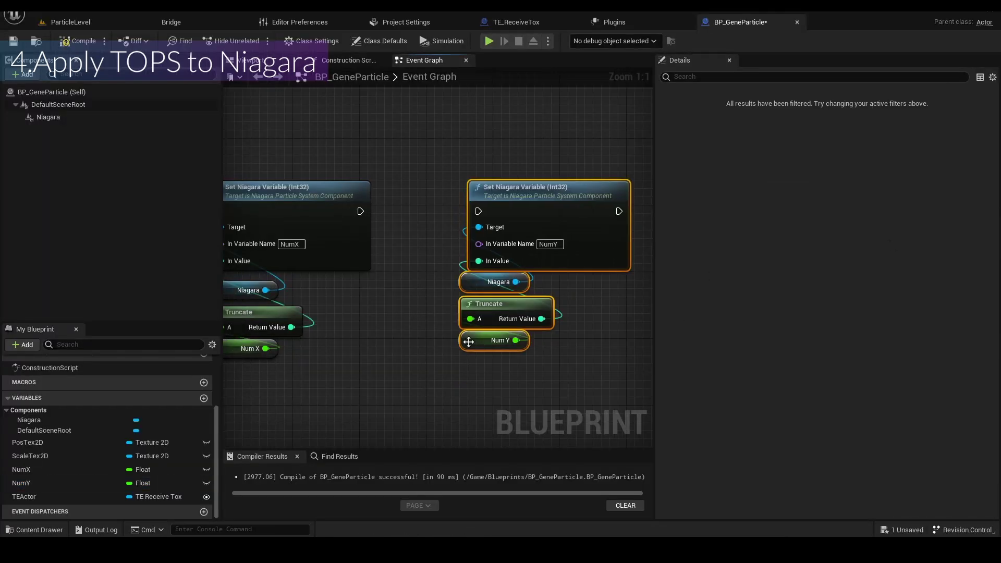
Place a PosTex2D getter after the NumY node group and convert it to a validated get.
{"action": "right_click_drag", "start_coordinate": [505, 287], "coordinate": [394, 311]}
{"action": "right_click_drag", "start_coordinate": [536, 341], "coordinate": [424, 309]}
{"action": "left_click_drag", "start_coordinate": [28, 442], "coordinate": [479, 193]}
{"action": "left_click", "coordinate": [503, 217]}
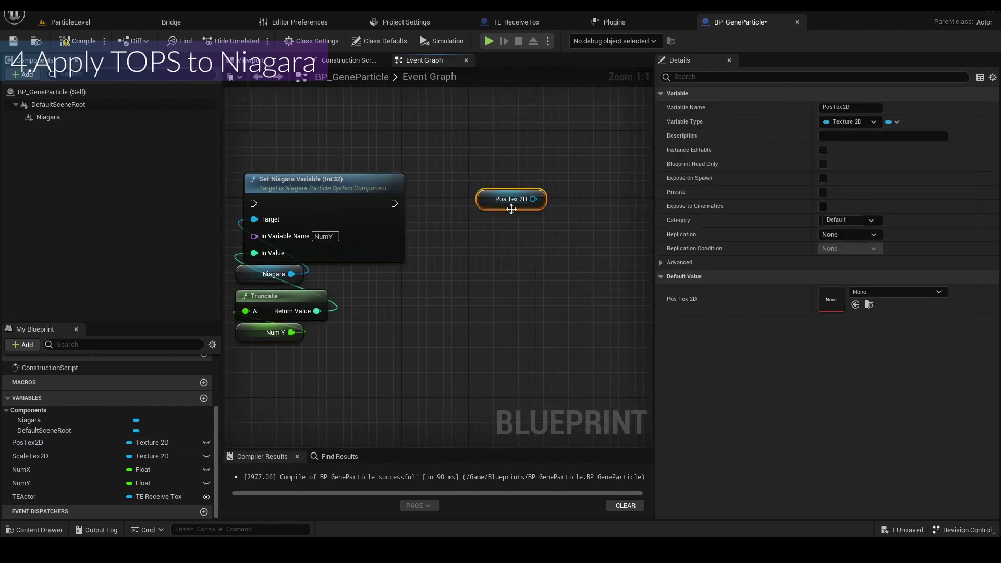
{"action": "right_click", "coordinate": [508, 201]}
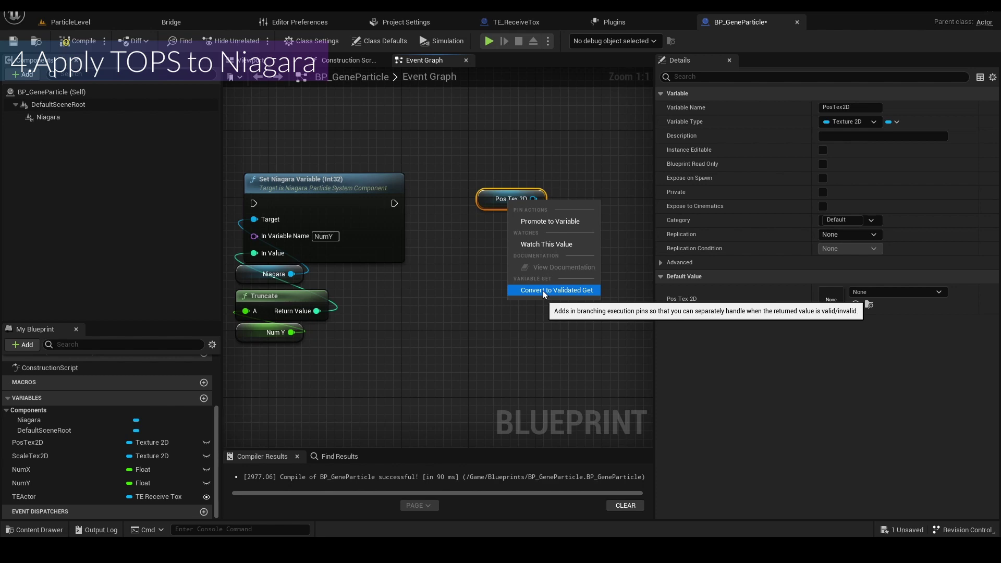
{"action": "left_click", "coordinate": [543, 289]}
Place another Niagara component reference after the PosTex2D getter and add a Set Niagara Variable (Texture) node targeting it.
{"action": "right_click_drag", "start_coordinate": [475, 206], "coordinate": [451, 162]}
{"action": "left_click_drag", "start_coordinate": [63, 121], "coordinate": [592, 251]}
{"action": "right_click_drag", "start_coordinate": [602, 223], "coordinate": [446, 240]}
{"action": "left_click_drag", "start_coordinate": [471, 281], "coordinate": [483, 229]}
{"action": "type", "text": "se"}
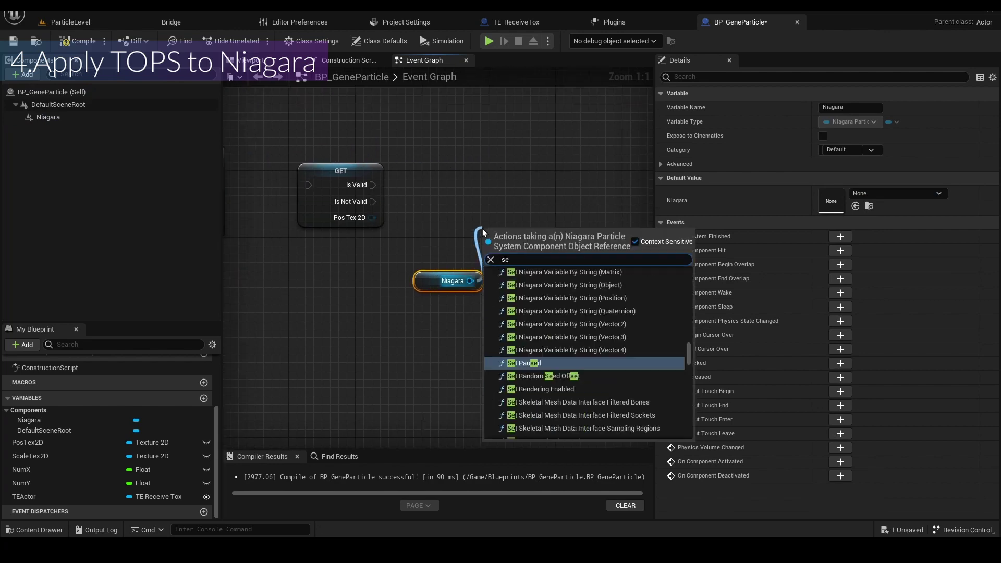
{"action": "type", "text": "t niagara tex"}
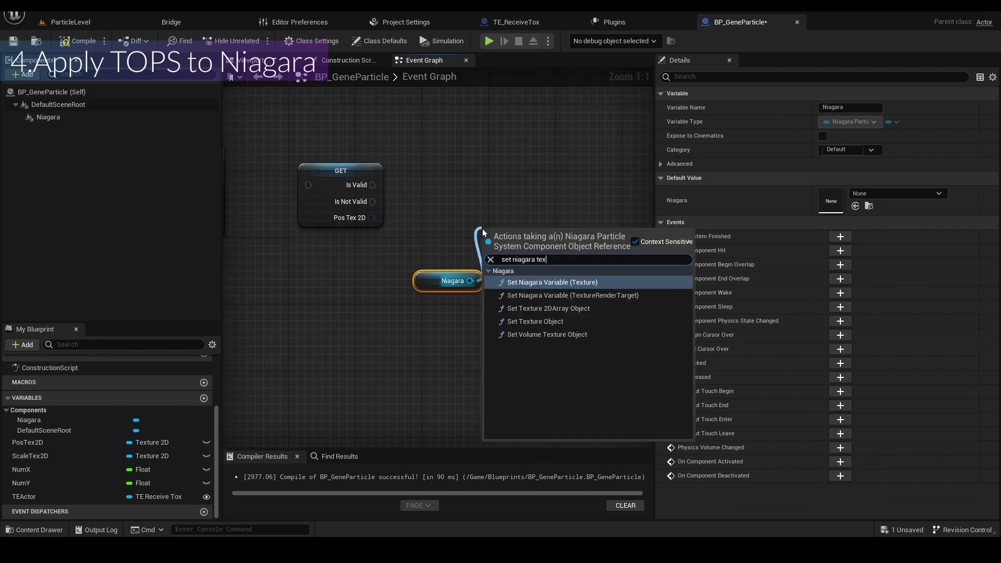
{"action": "key", "text": "Return"}
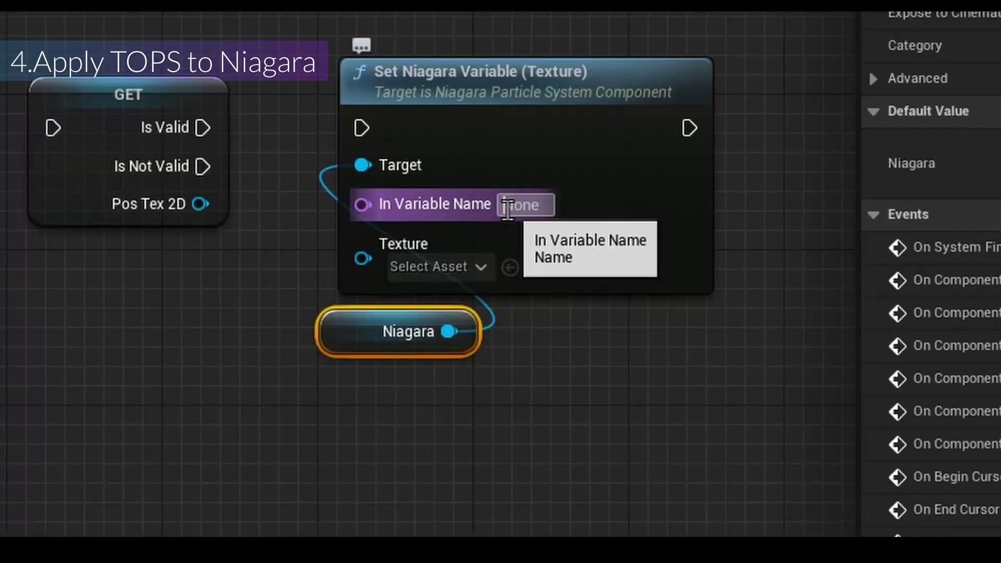
Set the texture node's variable name to PosTex and connect Pos Tex 2D to its Texture input.
{"action": "left_click", "coordinate": [508, 210]}
{"action": "type", "text": "PosTex"}
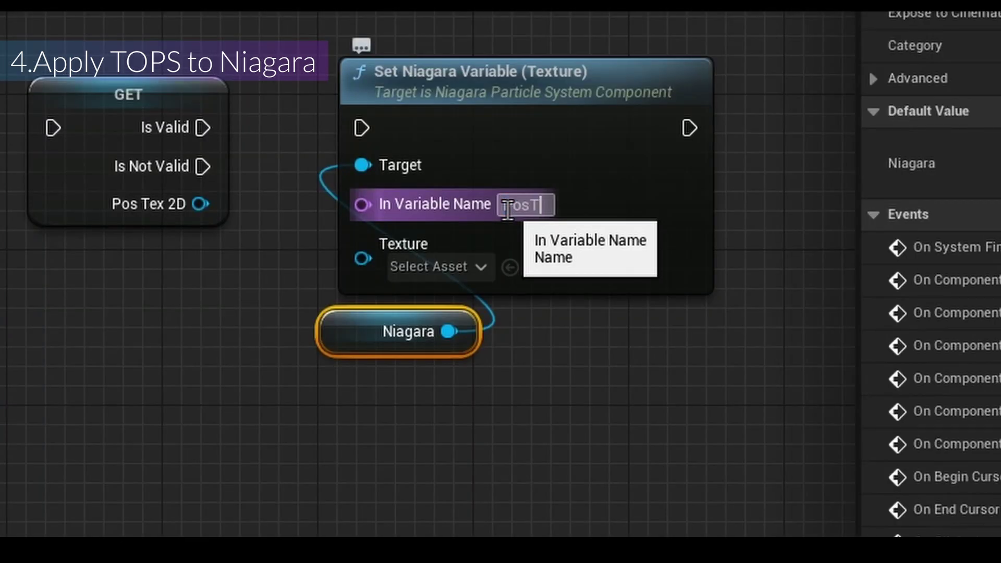
{"action": "key", "text": "Return"}
{"action": "left_click_drag", "start_coordinate": [200, 204], "coordinate": [313, 282]}
{"action": "left_click_drag", "start_coordinate": [308, 273], "coordinate": [361, 276]}
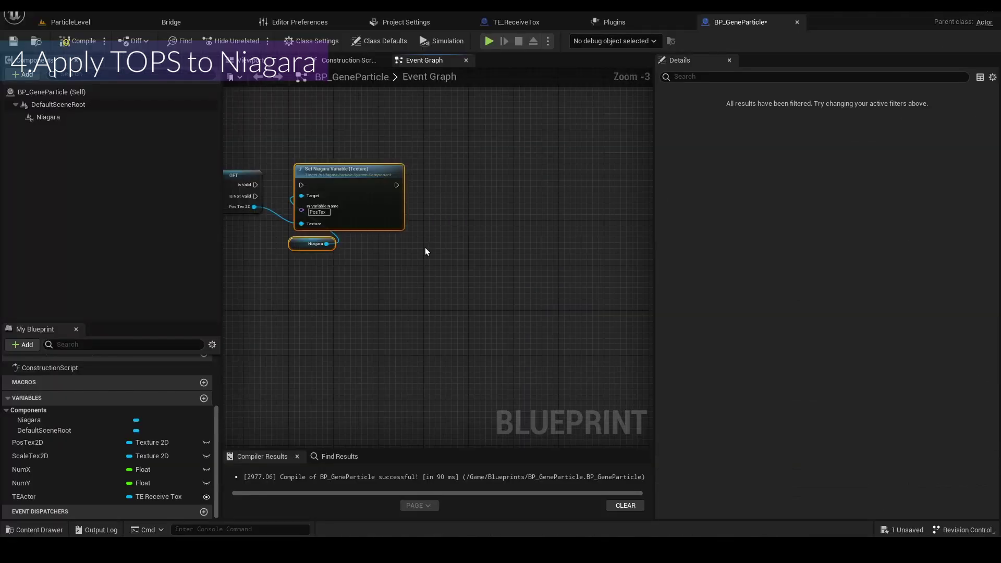
Place a ScaleTex2D getter after the PosTex node and convert it to a validated get.
{"action": "left_click", "coordinate": [425, 247]}
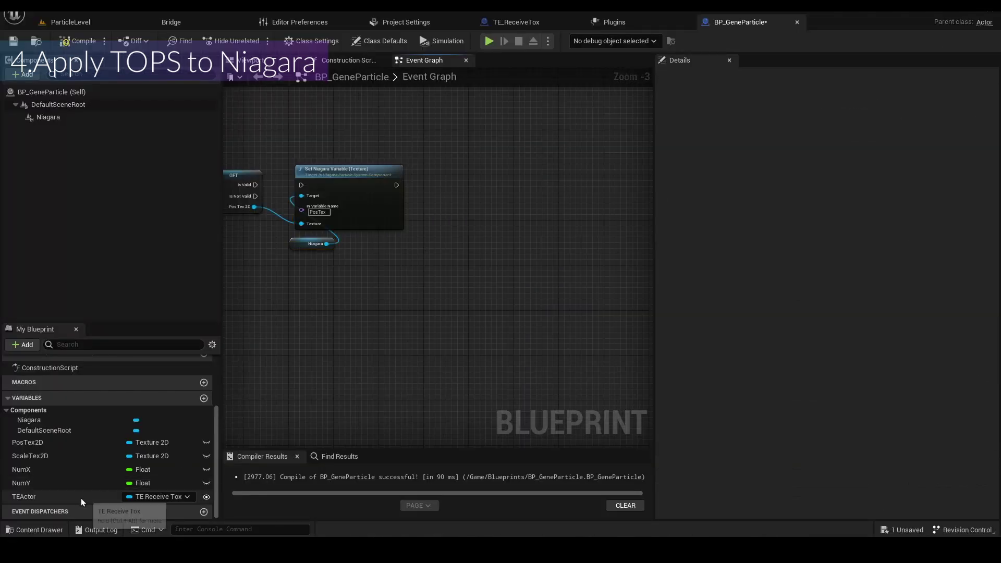
{"action": "left_click_drag", "start_coordinate": [48, 457], "coordinate": [450, 212]}
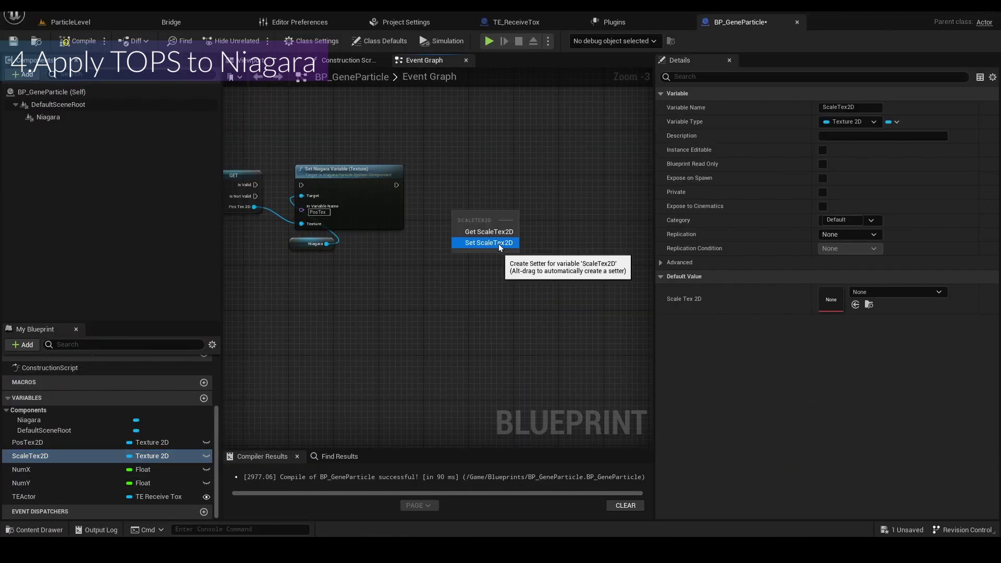
{"action": "left_click", "coordinate": [474, 241]}
{"action": "right_click", "coordinate": [467, 216]}
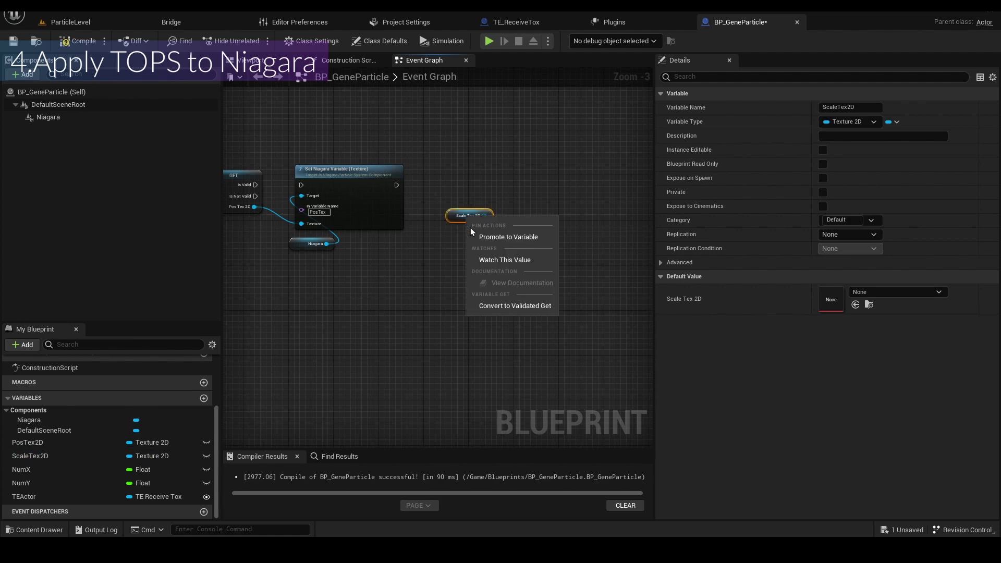
{"action": "left_click", "coordinate": [501, 307]}
{"action": "left_click_drag", "start_coordinate": [477, 217], "coordinate": [496, 184]}
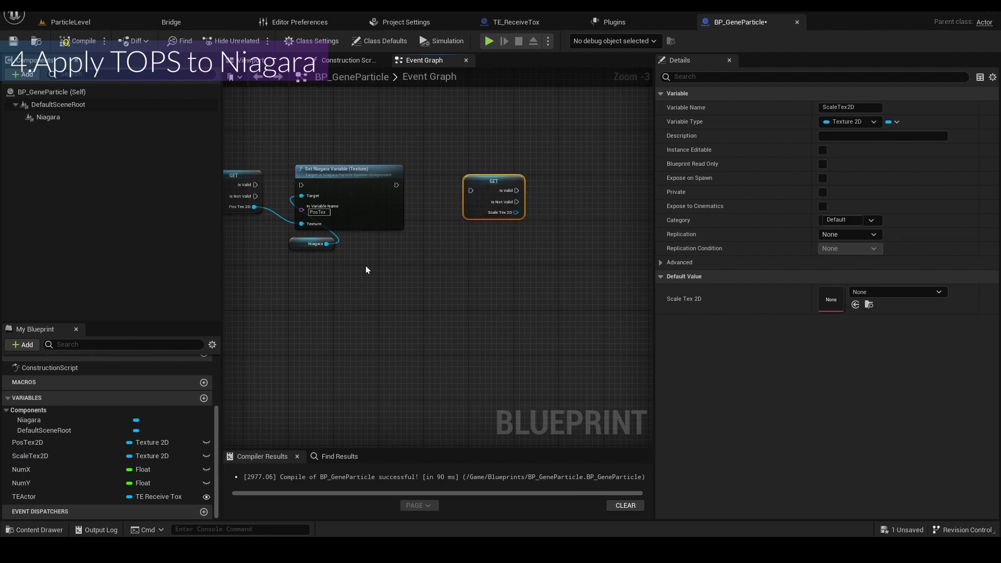
Duplicate the PosTex texture node with its Niagara reference, connect Scale Tex 2D to the copy's Texture input, and name its variable ScaleTex.
{"action": "left_click_drag", "start_coordinate": [354, 256], "coordinate": [314, 179]}
{"action": "key", "text": "ctrl+c"}
{"action": "right_click_drag", "start_coordinate": [420, 232], "coordinate": [323, 241]}
{"action": "key", "text": "ctrl+v"}
{"action": "left_click_drag", "start_coordinate": [523, 178], "coordinate": [493, 187]}
{"action": "scroll", "coordinate": [494, 191], "scroll_direction": "up", "scroll_amount": 3}
{"action": "left_click", "coordinate": [459, 271]}
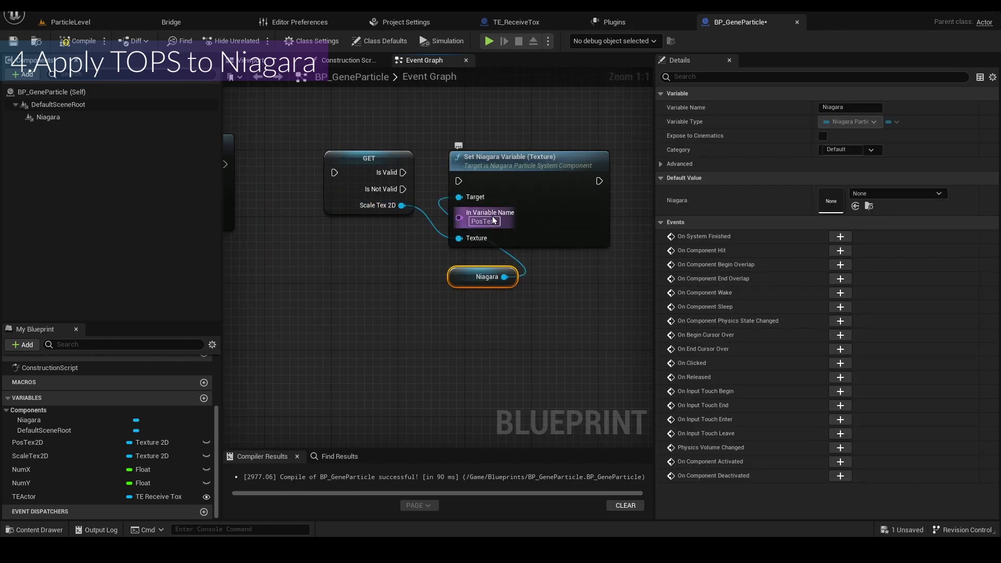
{"action": "left_click_drag", "start_coordinate": [483, 223], "coordinate": [467, 223]}
{"action": "type", "text": "Scale"}
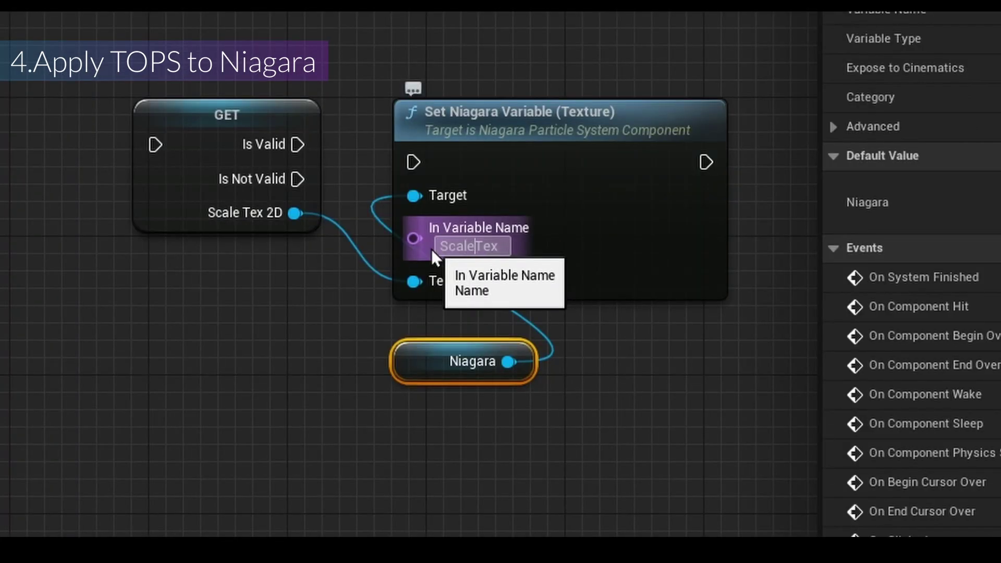
Connect the execution flow from the SetNiagaraPars event through the NumX and NumY Set Niagara Variable nodes.
{"action": "scroll", "coordinate": [432, 250], "scroll_direction": "down", "scroll_amount": 3}
{"action": "right_click_drag", "start_coordinate": [381, 228], "coordinate": [516, 223]}
{"action": "right_click_drag", "start_coordinate": [280, 223], "coordinate": [461, 232]}
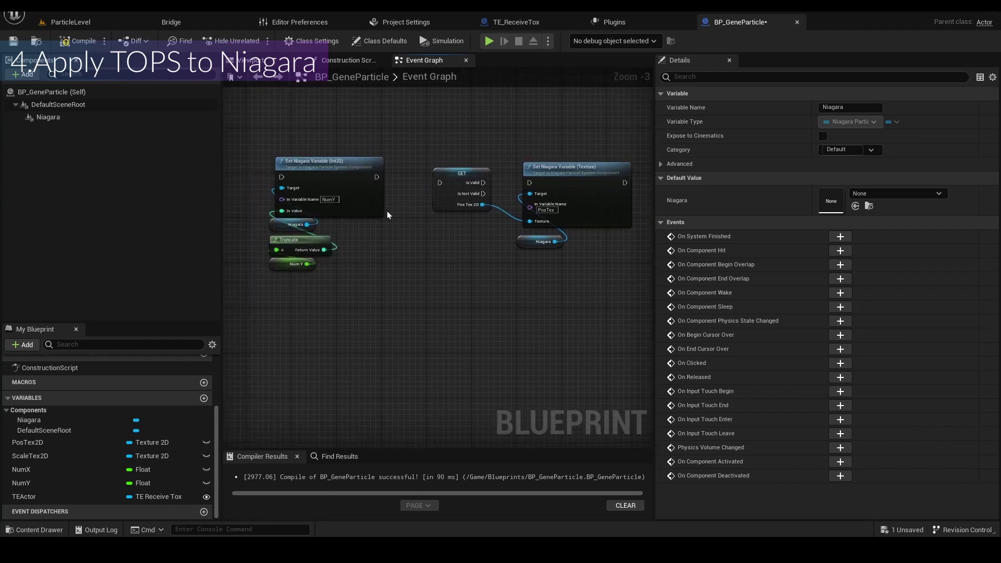
{"action": "right_click_drag", "start_coordinate": [354, 233], "coordinate": [465, 245]}
{"action": "scroll", "coordinate": [408, 233], "scroll_direction": "down", "scroll_amount": 2}
{"action": "scroll", "coordinate": [267, 209], "scroll_direction": "up", "scroll_amount": 3}
{"action": "left_click_drag", "start_coordinate": [263, 204], "coordinate": [344, 203]}
{"action": "left_click_drag", "start_coordinate": [448, 204], "coordinate": [538, 204]}
Continue the execution chain through the Is Valid outputs of the PosTex2D and ScaleTex2D getters and their texture nodes.
{"action": "right_click_drag", "start_coordinate": [566, 163], "coordinate": [426, 135]}
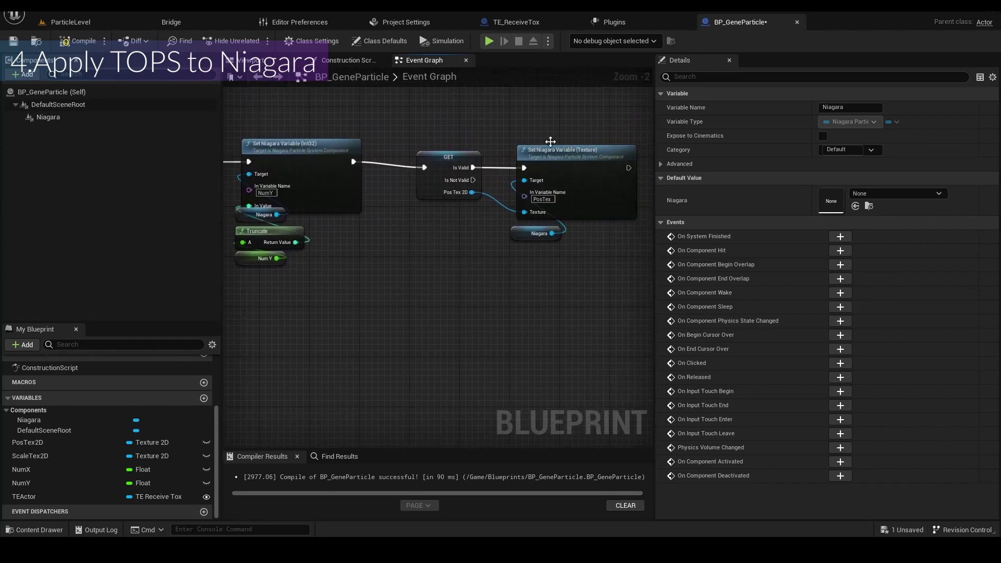
{"action": "left_click_drag", "start_coordinate": [475, 167], "coordinate": [524, 168]}
{"action": "right_click_drag", "start_coordinate": [620, 133], "coordinate": [461, 122]}
{"action": "left_click_drag", "start_coordinate": [470, 157], "coordinate": [552, 163]}
{"action": "right_click_drag", "start_coordinate": [586, 126], "coordinate": [458, 121]}
{"action": "left_click_drag", "start_coordinate": [478, 158], "coordinate": [519, 164]}
Review the OnReceivedTox dispatcher in TE_ReceiveTox and add an On Received Tox event for TEActor in BP_GeneParticle.
{"action": "scroll", "coordinate": [532, 223], "scroll_direction": "down", "scroll_amount": 3}
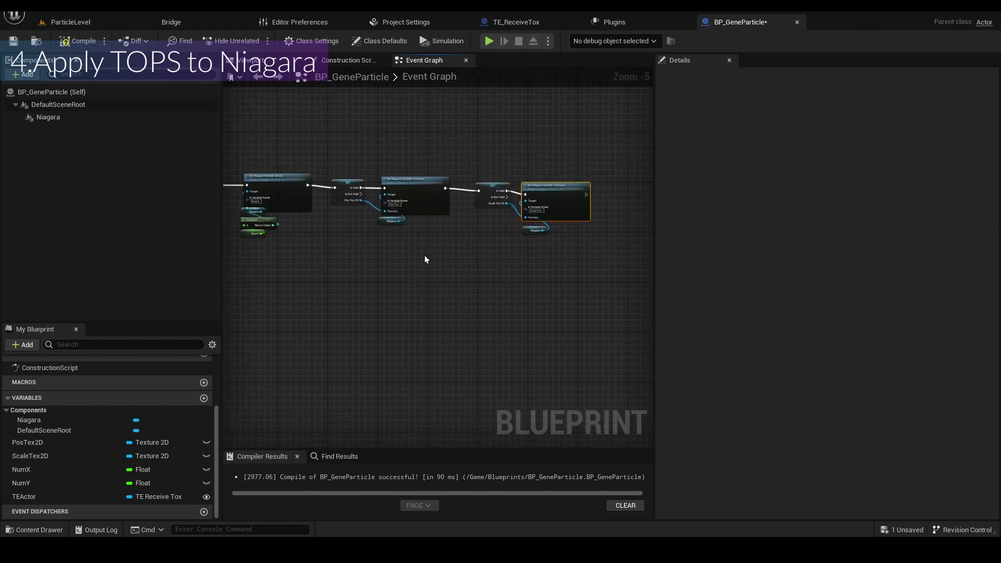
{"action": "right_click_drag", "start_coordinate": [424, 255], "coordinate": [503, 231]}
{"action": "scroll", "coordinate": [339, 245], "scroll_direction": "up", "scroll_amount": 2}
{"action": "right_click_drag", "start_coordinate": [326, 241], "coordinate": [399, 262]}
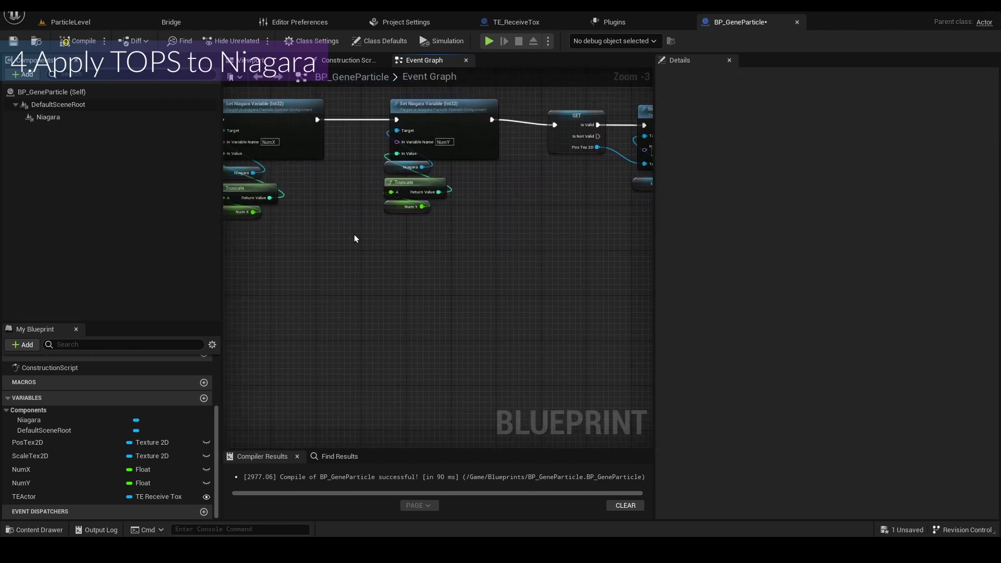
{"action": "right_click_drag", "start_coordinate": [351, 211], "coordinate": [409, 217]}
{"action": "left_click", "coordinate": [276, 202]}
{"action": "left_click", "coordinate": [246, 327]}
{"action": "right_click_drag", "start_coordinate": [247, 327], "coordinate": [357, 322]}
{"action": "left_click", "coordinate": [37, 497]}
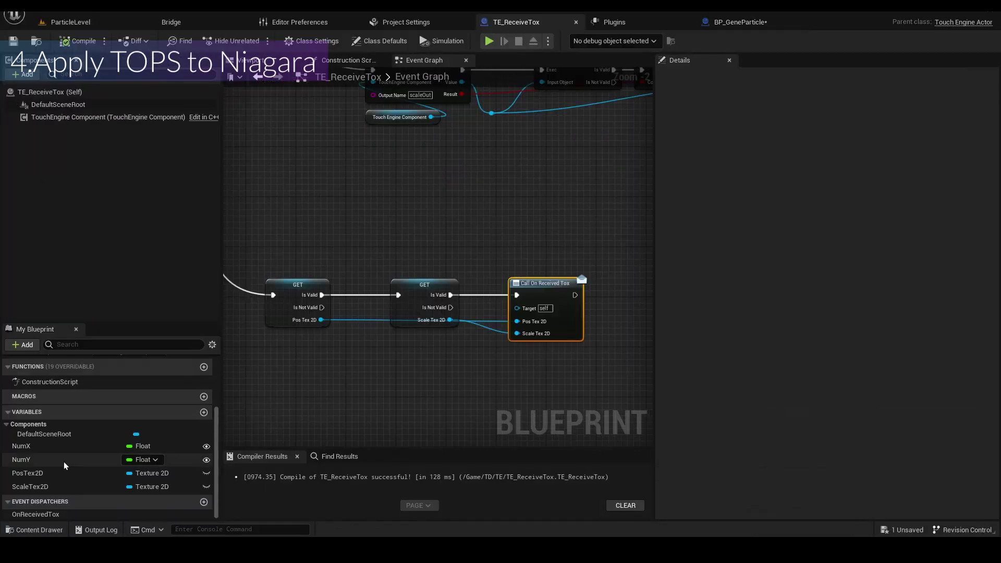
{"action": "left_click", "coordinate": [65, 514]}
{"action": "left_click", "coordinate": [551, 295]}
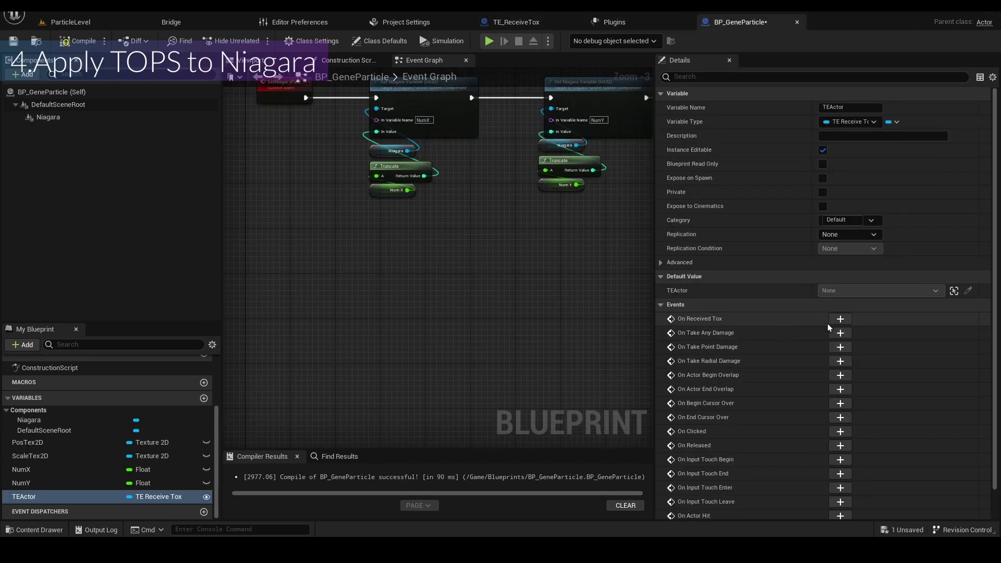
{"action": "left_click", "coordinate": [841, 319]}
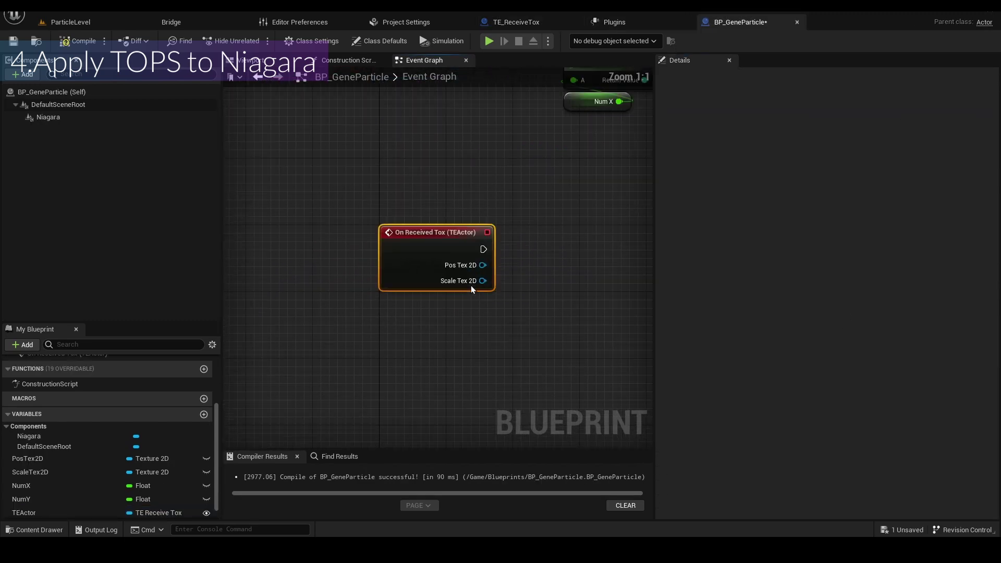
{"action": "right_click_drag", "start_coordinate": [521, 287], "coordinate": [463, 295]}
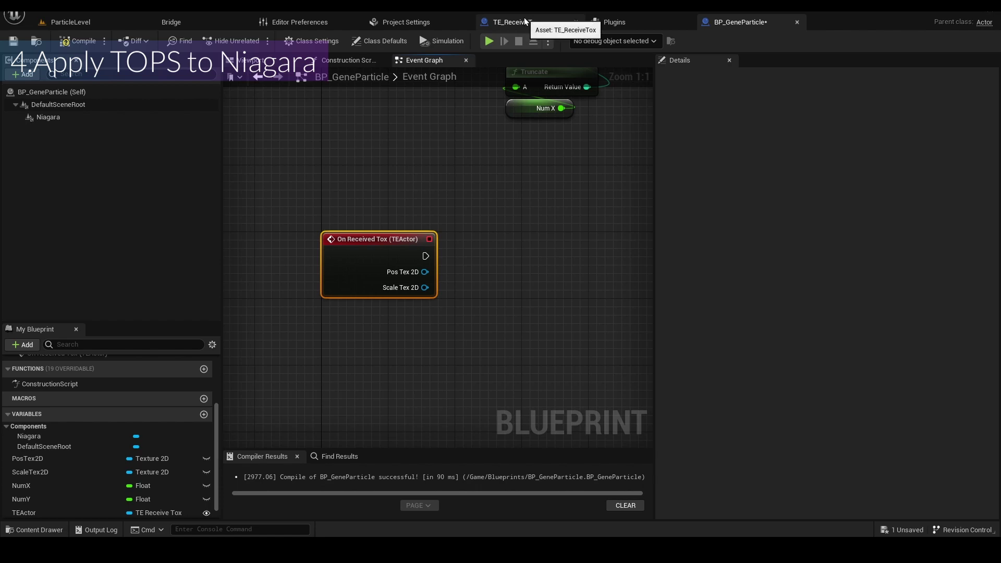
In TE_ReceiveTox, add two input parameters named NumX and NumY to the OnReceivedTox event dispatcher.
{"action": "left_click", "coordinate": [524, 22]}
{"action": "double_click", "coordinate": [542, 289]}
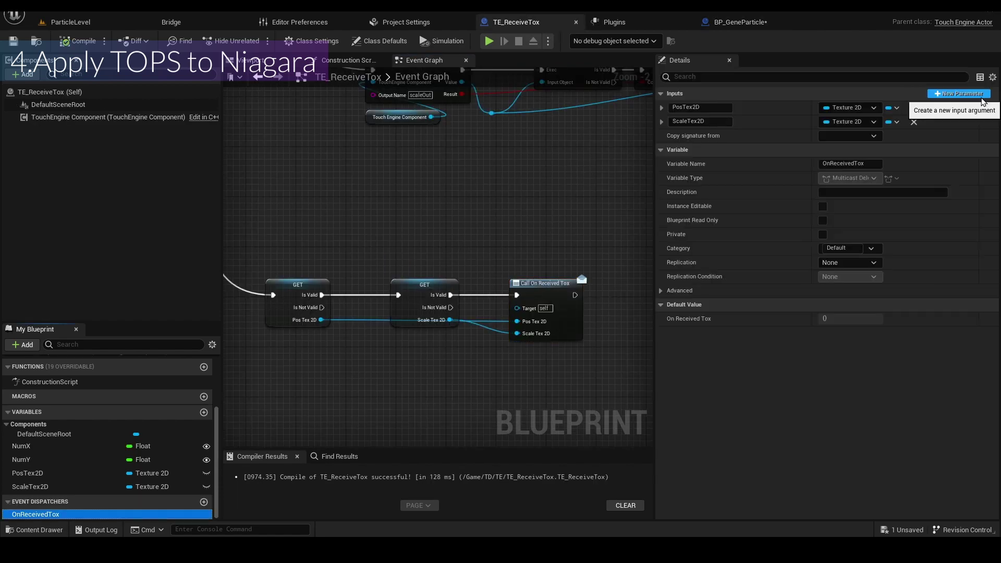
{"action": "left_click", "coordinate": [973, 96]}
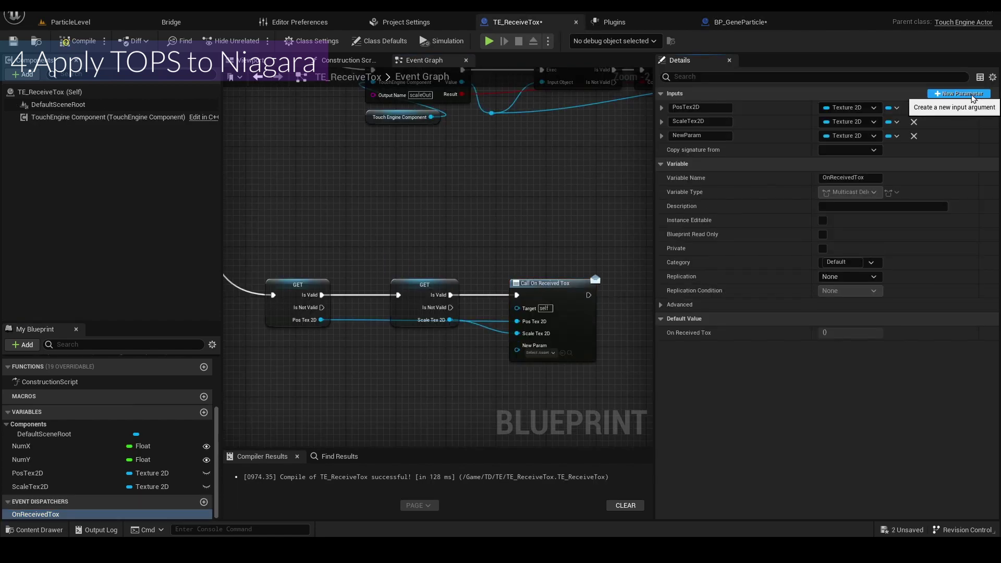
{"action": "left_click", "coordinate": [973, 96]}
{"action": "left_click", "coordinate": [725, 135]}
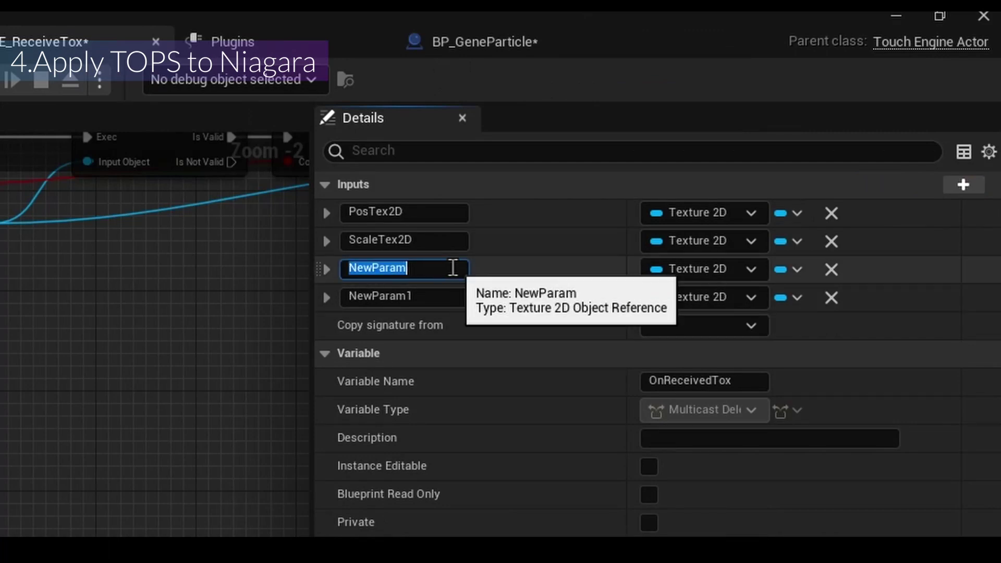
{"action": "left_click", "coordinate": [434, 295]}
{"action": "type", "text": "NumY"}
Set the dispatcher's NumX and NumY parameters to the Float type and compile the Blueprint.
{"action": "left_click", "coordinate": [724, 270]}
{"action": "left_click", "coordinate": [724, 409]}
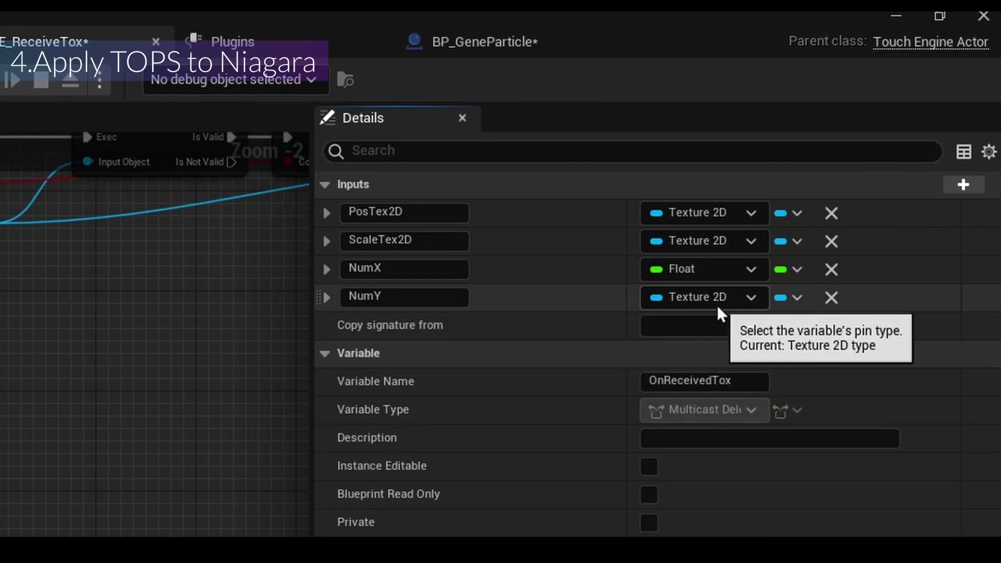
{"action": "left_click", "coordinate": [720, 303]}
{"action": "left_click", "coordinate": [719, 438]}
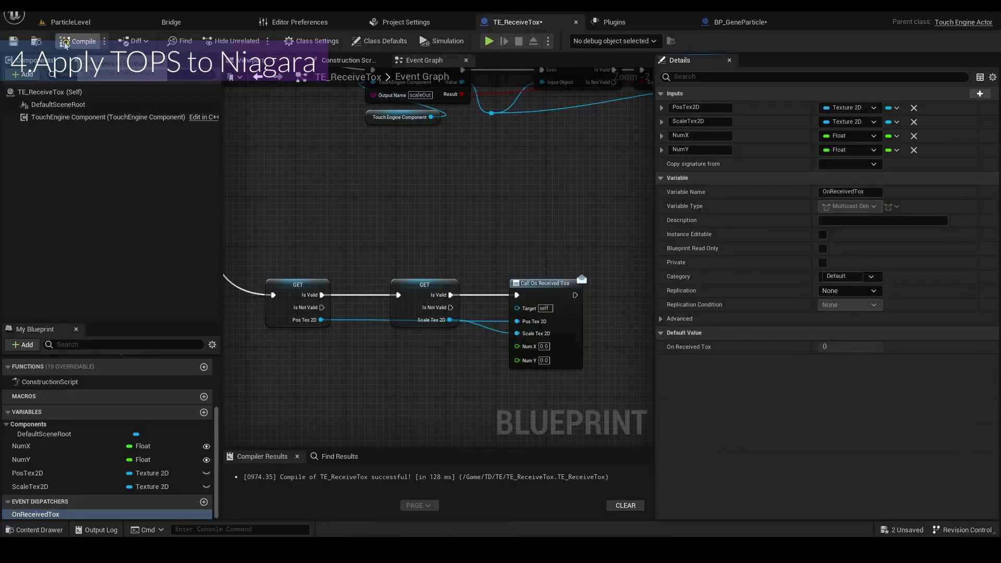
{"action": "left_click", "coordinate": [80, 41]}
Place NumX and NumY getters, connect them to the matching inputs of Call On Received Tox, and compile.
{"action": "left_click_drag", "start_coordinate": [180, 446], "coordinate": [379, 369]}
{"action": "left_click", "coordinate": [87, 457]}
{"action": "left_click", "coordinate": [408, 392]}
{"action": "left_click_drag", "start_coordinate": [433, 348], "coordinate": [516, 346]}
{"action": "left_click_drag", "start_coordinate": [420, 374], "coordinate": [523, 358]}
{"action": "left_click_drag", "start_coordinate": [381, 378], "coordinate": [389, 373]}
{"action": "left_click", "coordinate": [78, 42]}
Return to BP_GeneParticle and delete the outdated On Received Tox (TEActor) event node.
{"action": "left_click", "coordinate": [740, 22]}
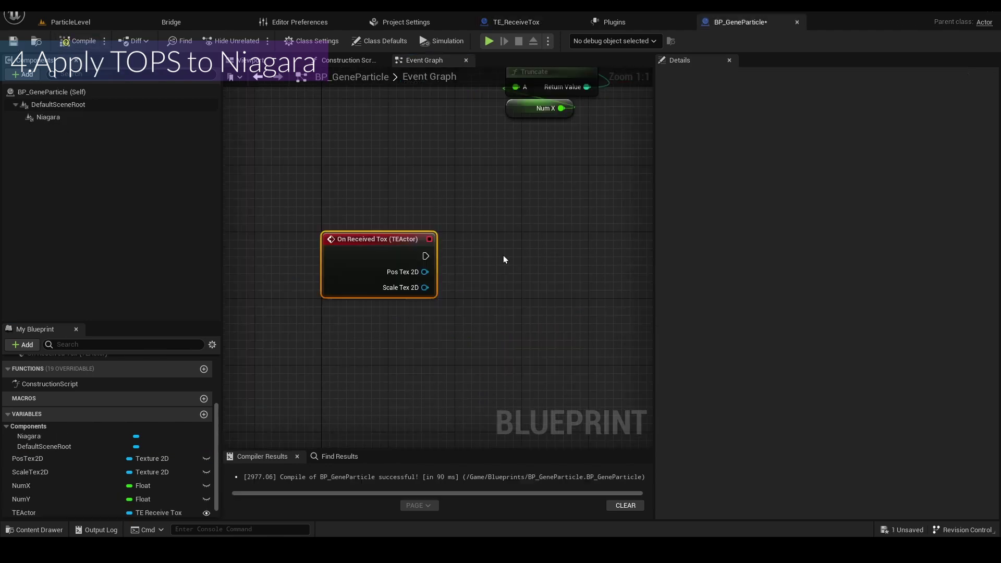
{"action": "key", "text": "Delete"}
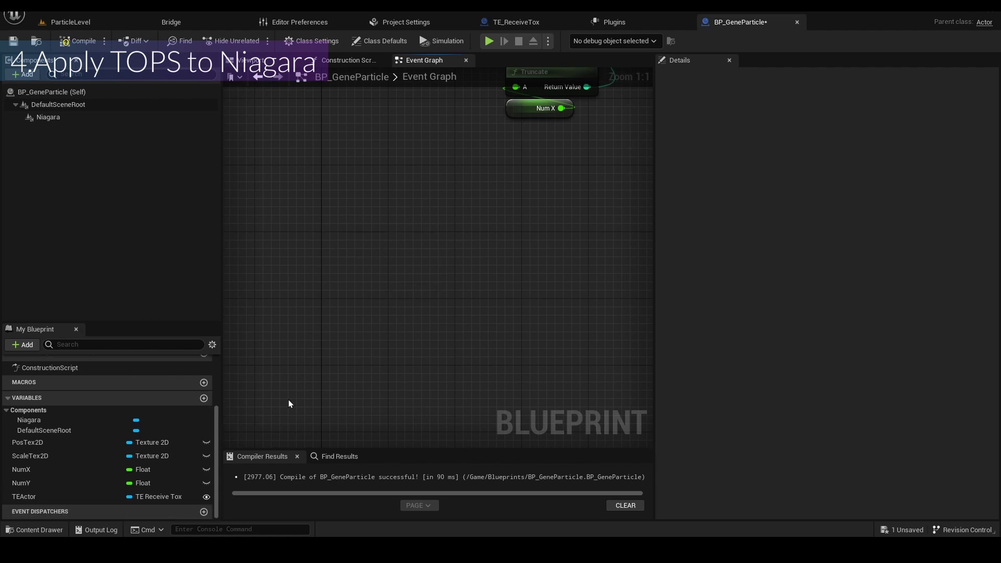
Add a new On Received Tox event for TEActor and wire its Pos Tex 2D output into a PosTex2D setter.
{"action": "left_click", "coordinate": [82, 498]}
{"action": "left_click", "coordinate": [841, 319]}
{"action": "right_click_drag", "start_coordinate": [548, 227], "coordinate": [391, 241]}
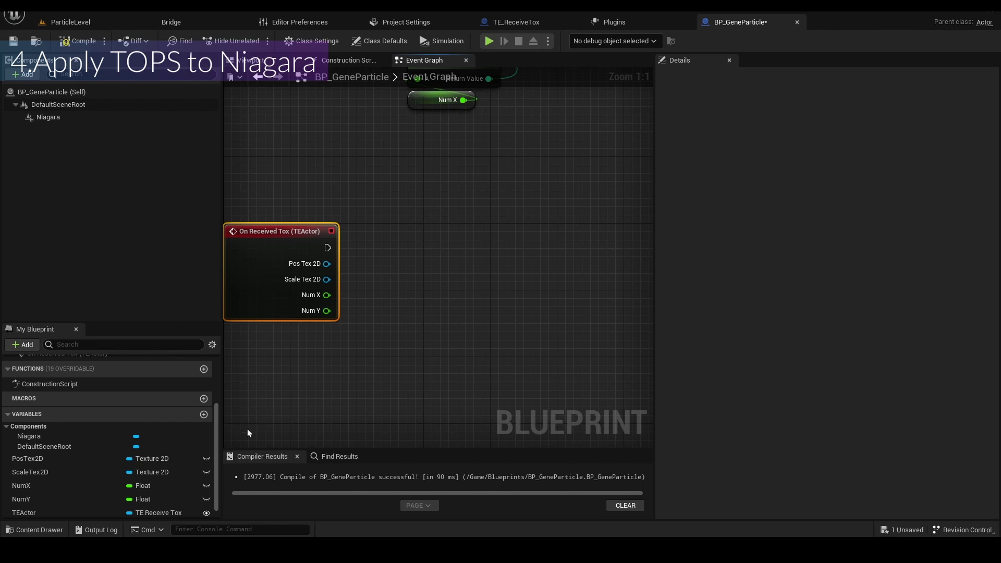
{"action": "left_click_drag", "start_coordinate": [27, 459], "coordinate": [449, 283]}
{"action": "left_click", "coordinate": [449, 299]}
{"action": "left_click_drag", "start_coordinate": [327, 264], "coordinate": [410, 263]}
Place a ScaleTex2D setter and connect it to the event's Scale Tex 2D output.
{"action": "right_click_drag", "start_coordinate": [463, 302], "coordinate": [473, 197]}
{"action": "left_click_drag", "start_coordinate": [58, 473], "coordinate": [462, 187]}
{"action": "left_click", "coordinate": [465, 204]}
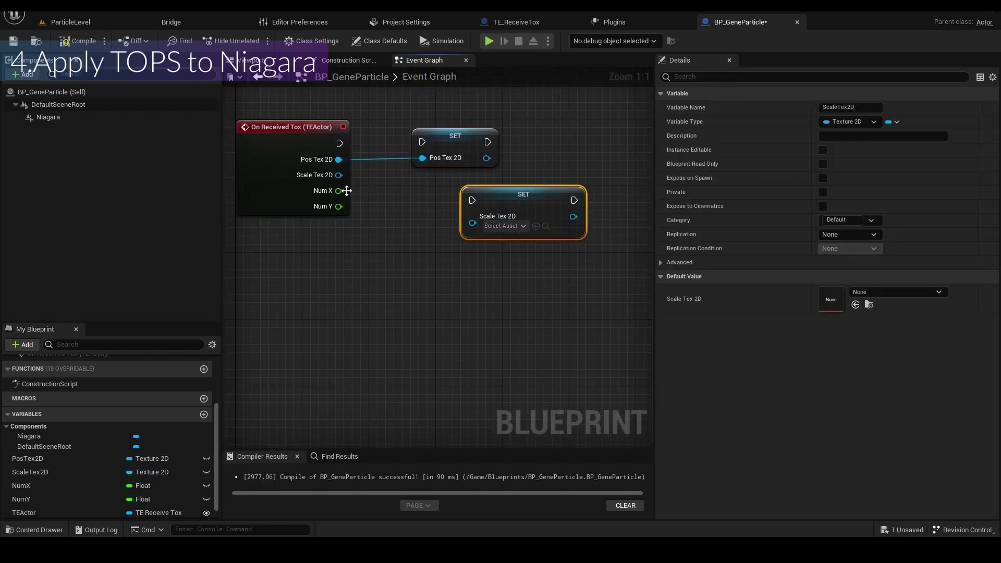
{"action": "left_click_drag", "start_coordinate": [339, 175], "coordinate": [472, 223]}
Place NumX and NumY setters and connect them to the event's Num X and Num Y outputs.
{"action": "left_click_drag", "start_coordinate": [21, 486], "coordinate": [485, 254]}
{"action": "left_click", "coordinate": [508, 285]}
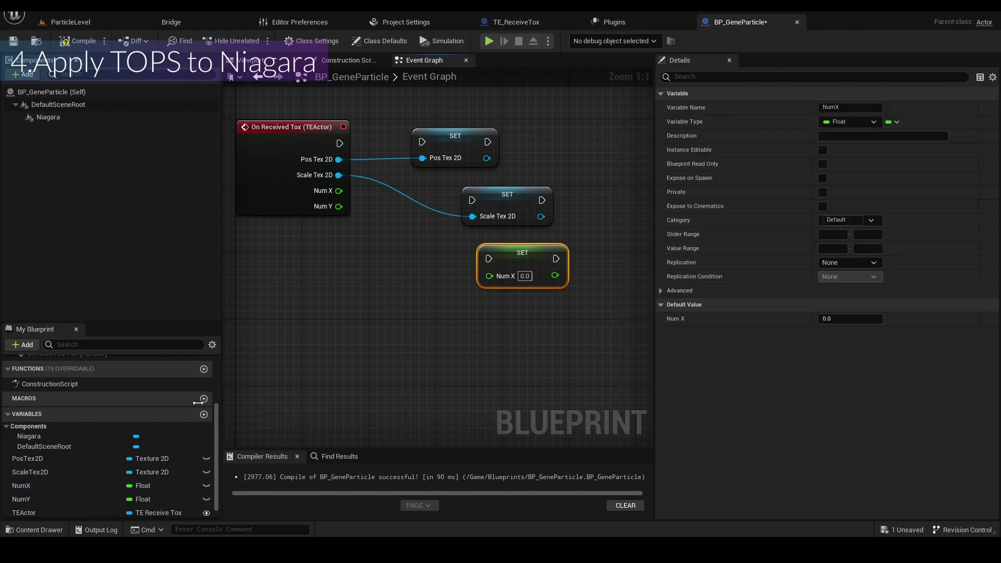
{"action": "left_click_drag", "start_coordinate": [21, 500], "coordinate": [490, 319]}
{"action": "left_click", "coordinate": [511, 344]}
{"action": "left_click_drag", "start_coordinate": [339, 191], "coordinate": [377, 242]}
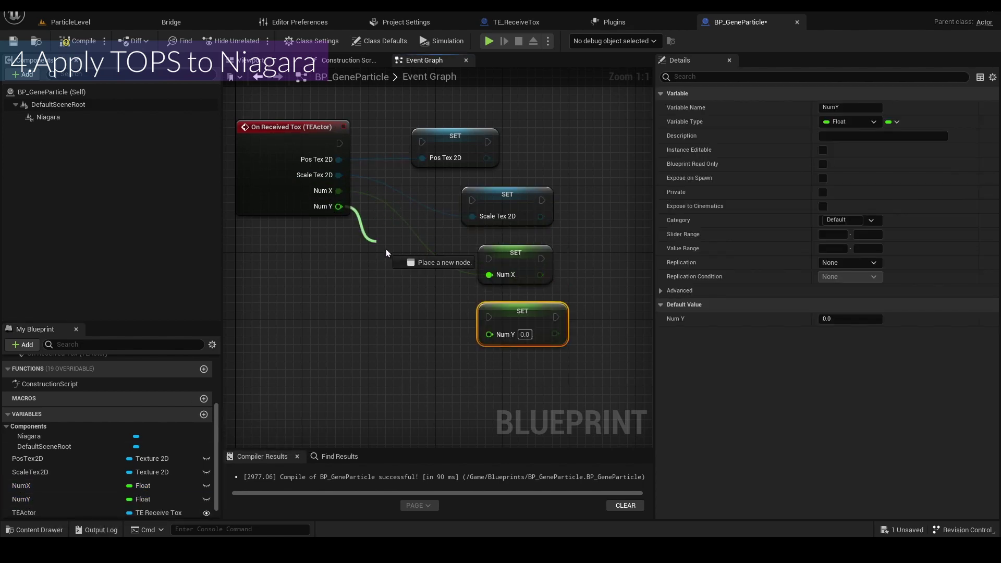
{"action": "left_click_drag", "start_coordinate": [487, 326], "coordinate": [489, 333]}
Connect the execution flow from the On Received Tox event through the variable setters in order.
{"action": "left_click_drag", "start_coordinate": [340, 143], "coordinate": [422, 142]}
{"action": "left_click_drag", "start_coordinate": [487, 142], "coordinate": [473, 200]}
{"action": "left_click_drag", "start_coordinate": [542, 200], "coordinate": [489, 317]}
Add a Set Niagara Pars call to Event Tick's execution output so the parameters are set every frame.
{"action": "scroll", "coordinate": [520, 315], "scroll_direction": "down", "scroll_amount": 5}
{"action": "right_click_drag", "start_coordinate": [460, 131], "coordinate": [388, 249]}
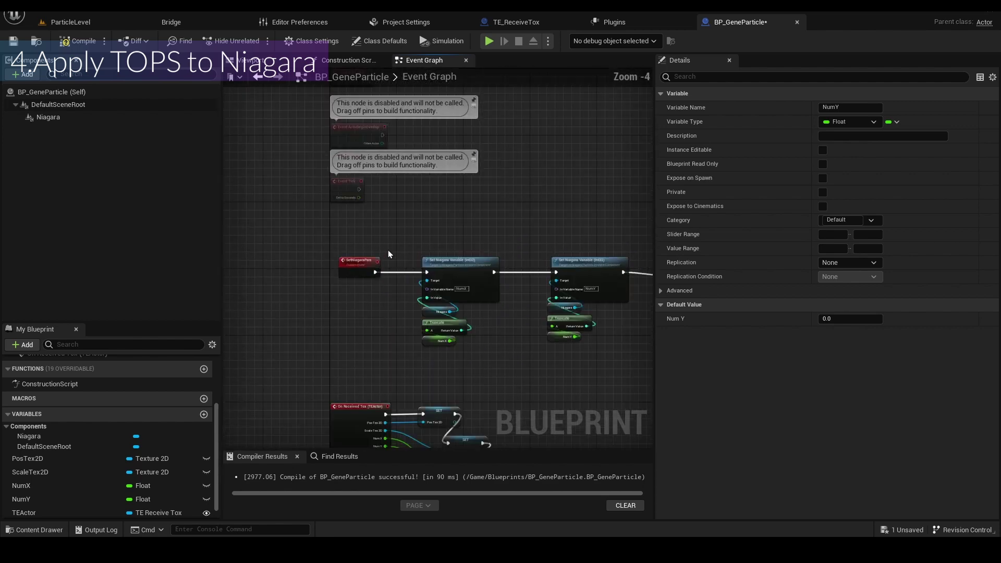
{"action": "scroll", "coordinate": [367, 283], "scroll_direction": "up", "scroll_amount": 5}
{"action": "right_click_drag", "start_coordinate": [404, 172], "coordinate": [410, 225]}
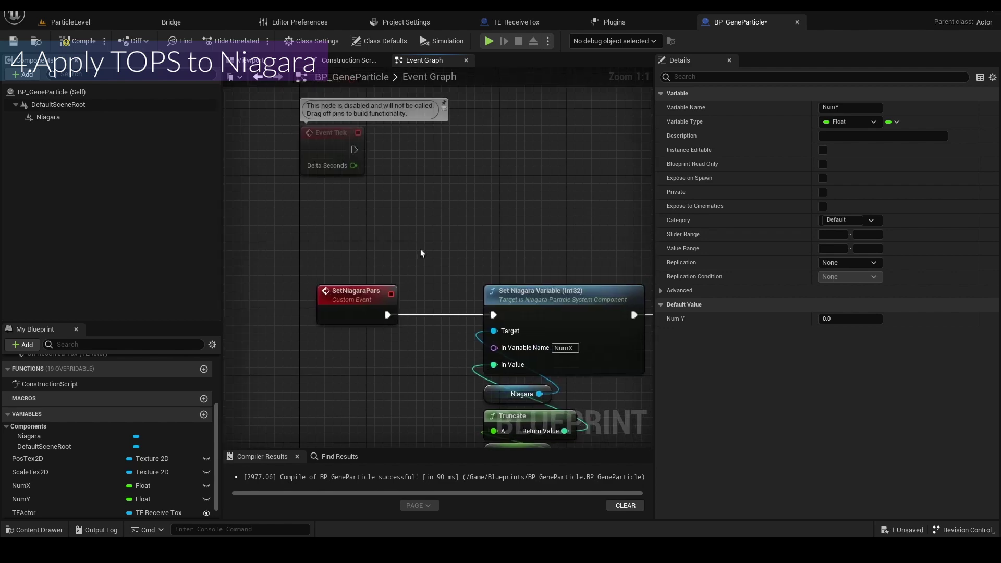
{"action": "right_click_drag", "start_coordinate": [403, 173], "coordinate": [359, 200]}
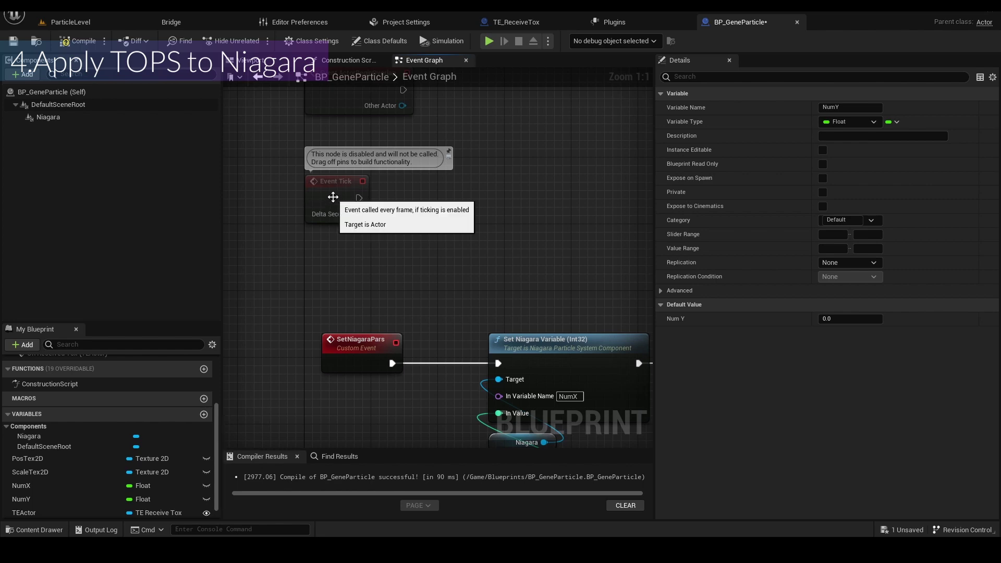
{"action": "left_click_drag", "start_coordinate": [359, 198], "coordinate": [425, 215]}
{"action": "type", "text": "s"}
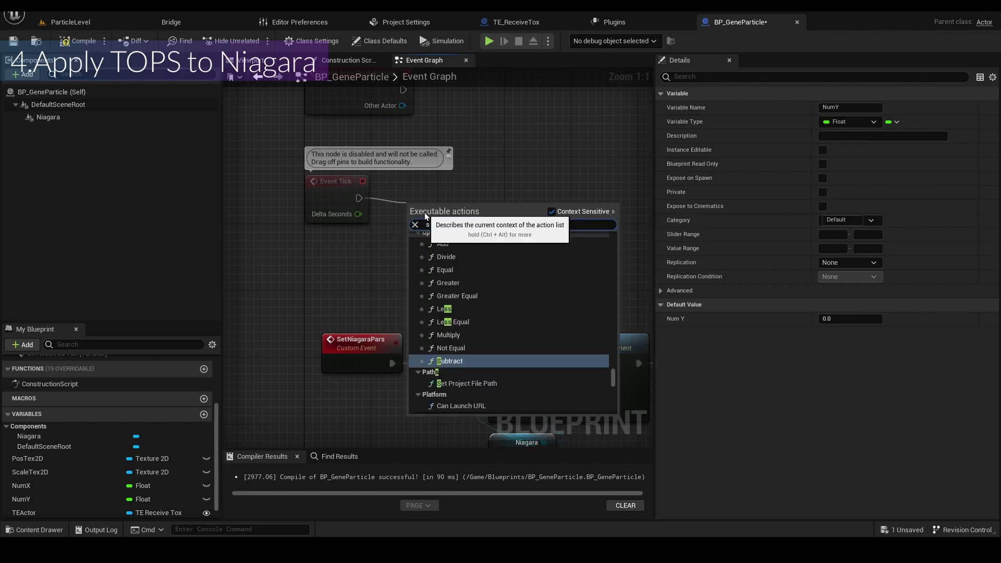
{"action": "type", "text": "et set nia"}
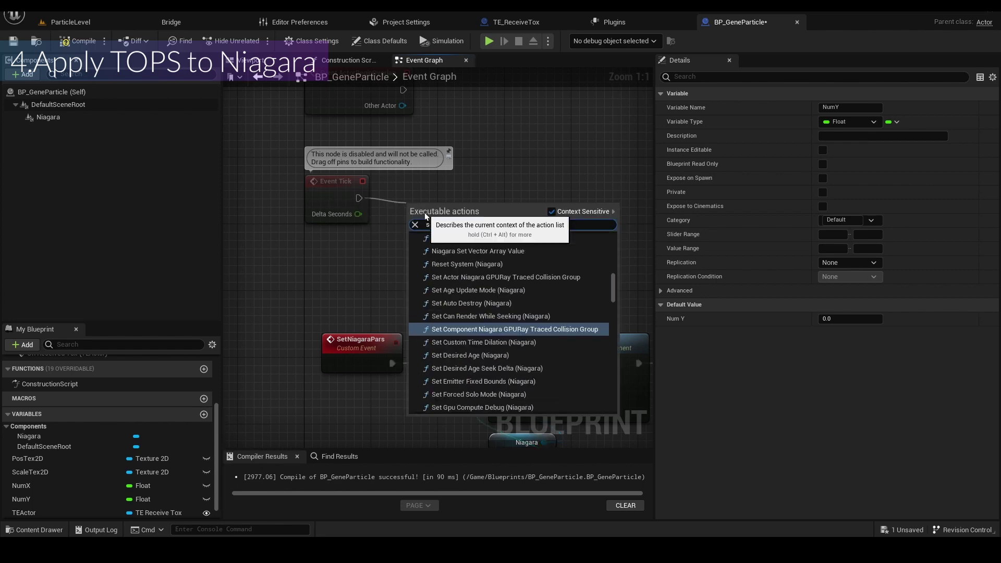
{"action": "type", "text": "garapa"}
{"action": "left_click", "coordinate": [474, 244]}
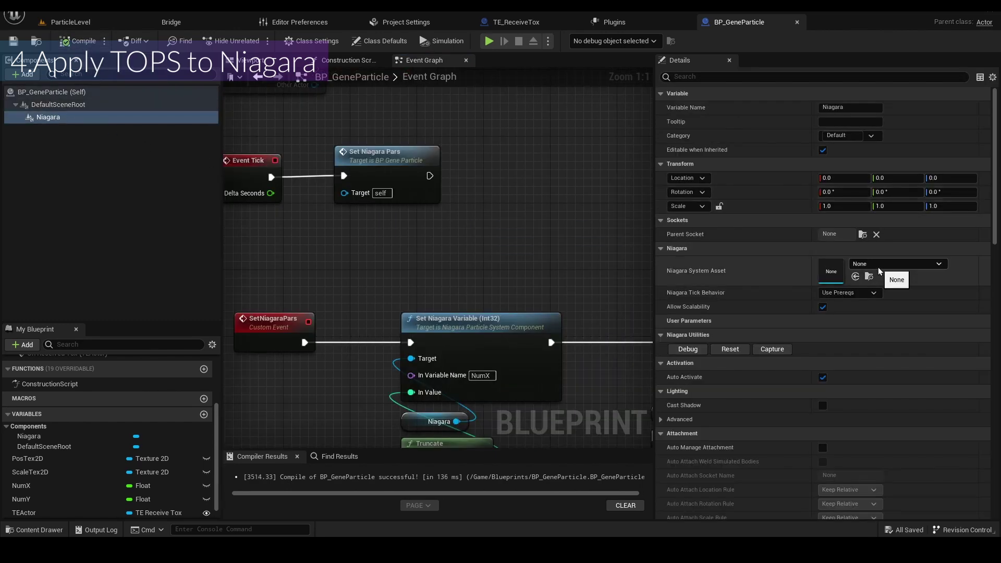
Assign NS_GeneParticle as the Niagara component's system asset and save BP_GeneParticle.
{"action": "left_click", "coordinate": [897, 266]}
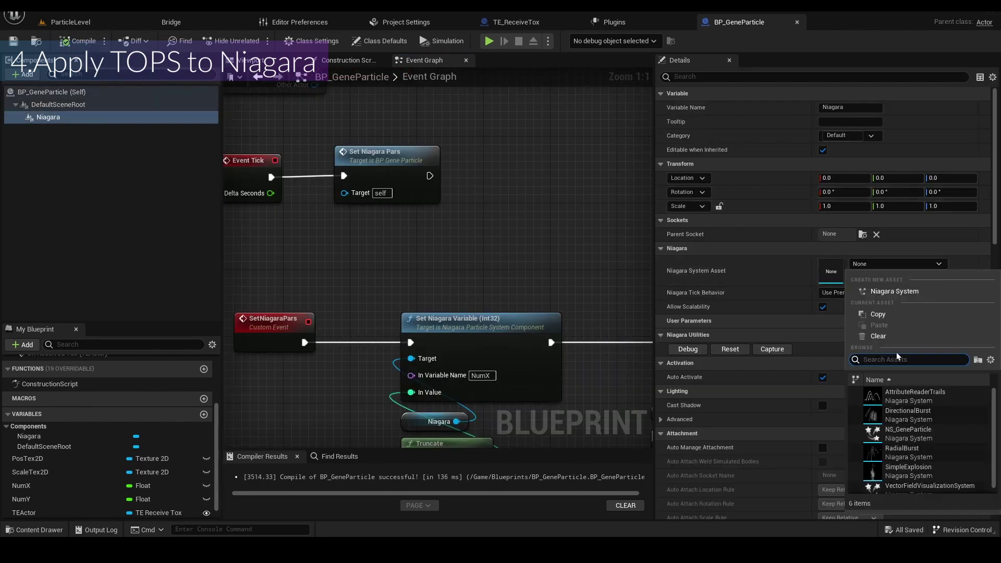
{"action": "left_click", "coordinate": [905, 438]}
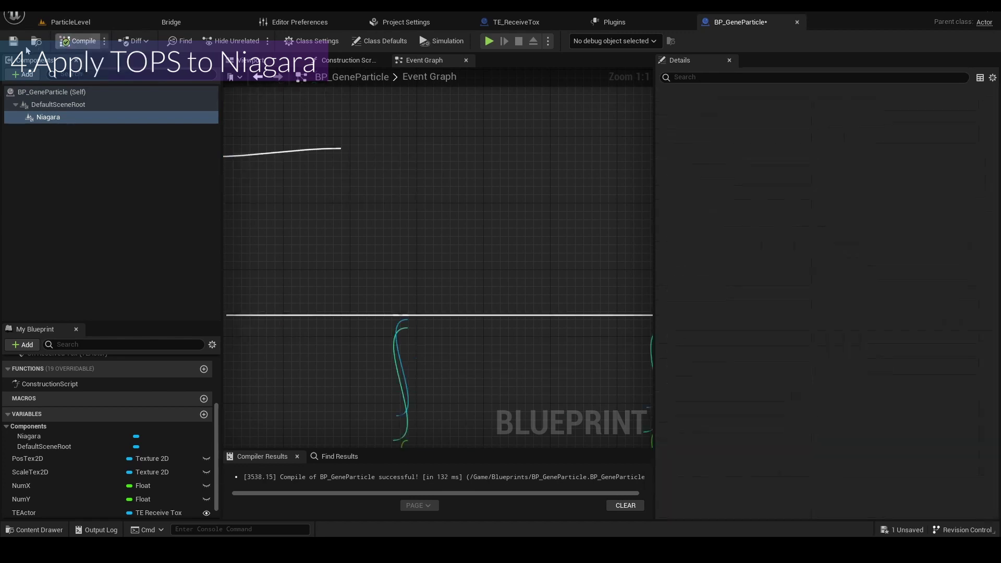
{"action": "key", "text": "ctrl+s"}
In TE_ReceiveTox, set the default values of NumX and NumY to 6 each and save the Blueprint.
{"action": "left_click", "coordinate": [516, 22]}
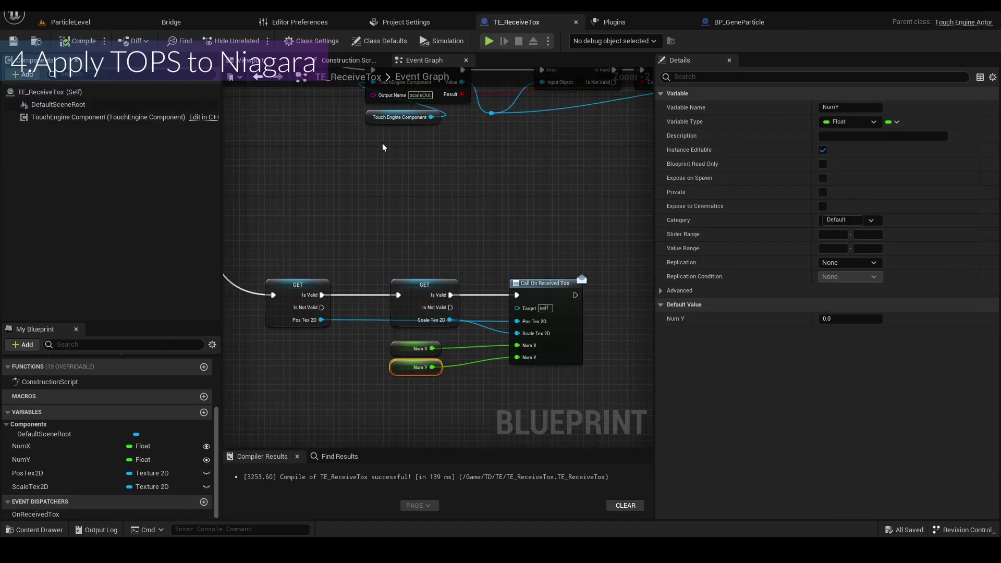
{"action": "left_click", "coordinate": [58, 446]}
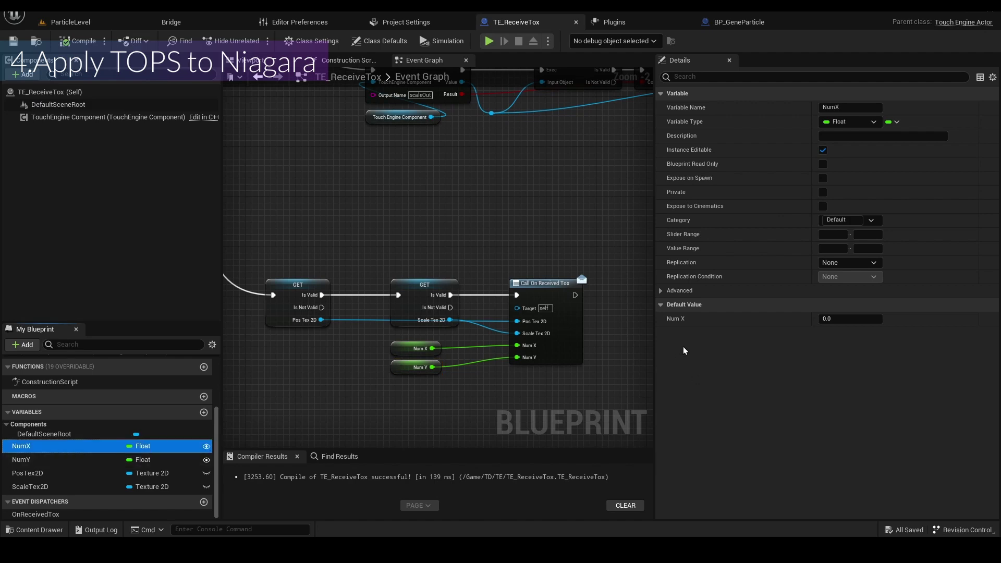
{"action": "left_click", "coordinate": [835, 323]}
{"action": "type", "text": "6"}
{"action": "left_click", "coordinate": [829, 371]}
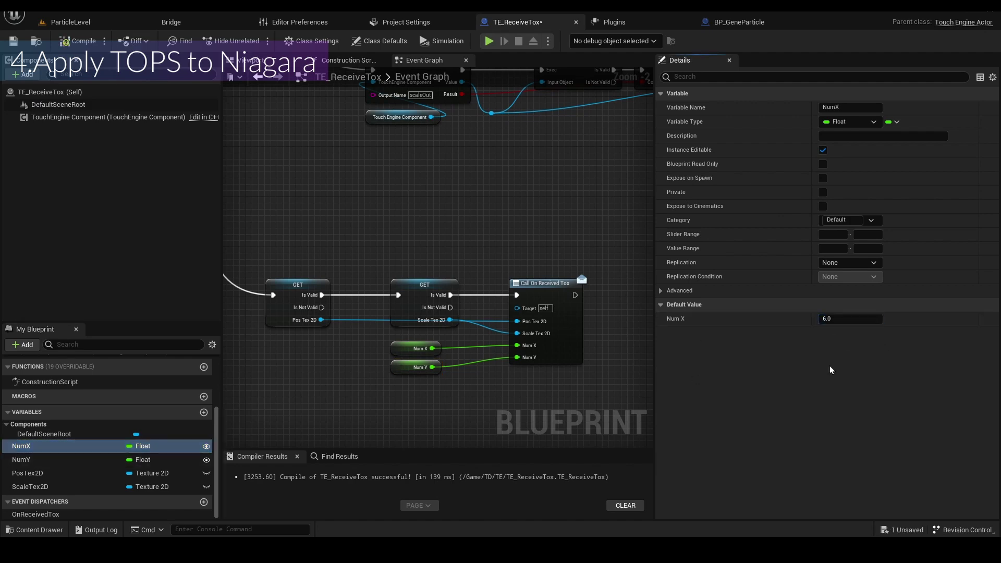
{"action": "left_click", "coordinate": [140, 460]}
{"action": "left_click", "coordinate": [830, 320]}
{"action": "type", "text": "6"}
{"action": "key", "text": "Return"}
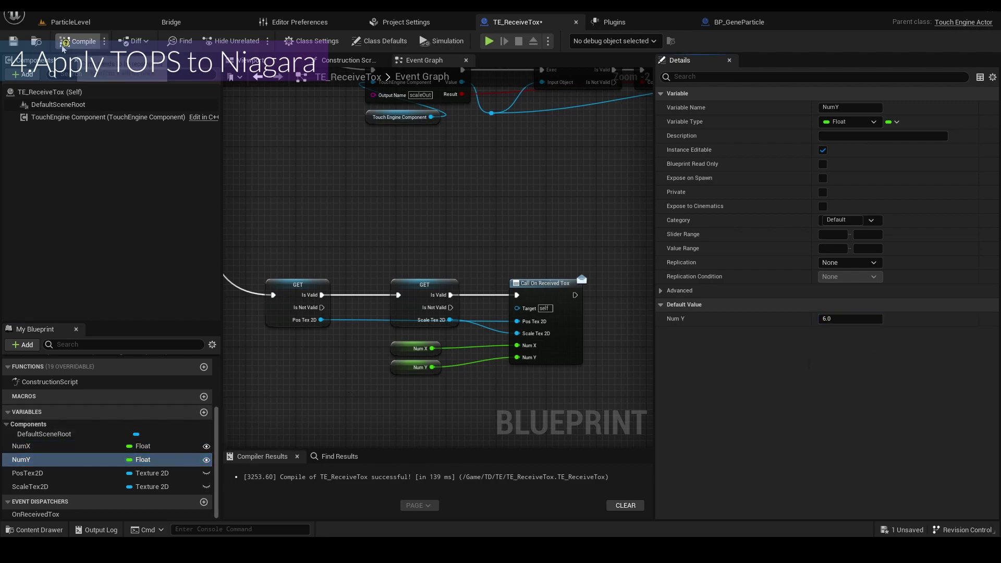
{"action": "left_click", "coordinate": [14, 40]}
Place a BP_GeneParticle actor in ParticleLevel and move it from the world origin to 130 on the Y axis.
{"action": "left_click", "coordinate": [64, 26]}
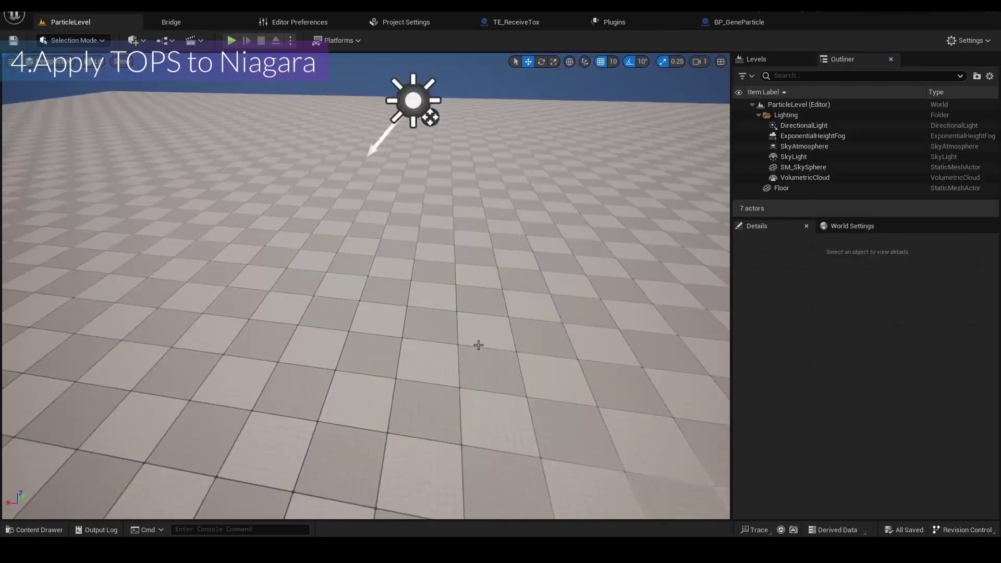
{"action": "key", "text": "ctrl+space"}
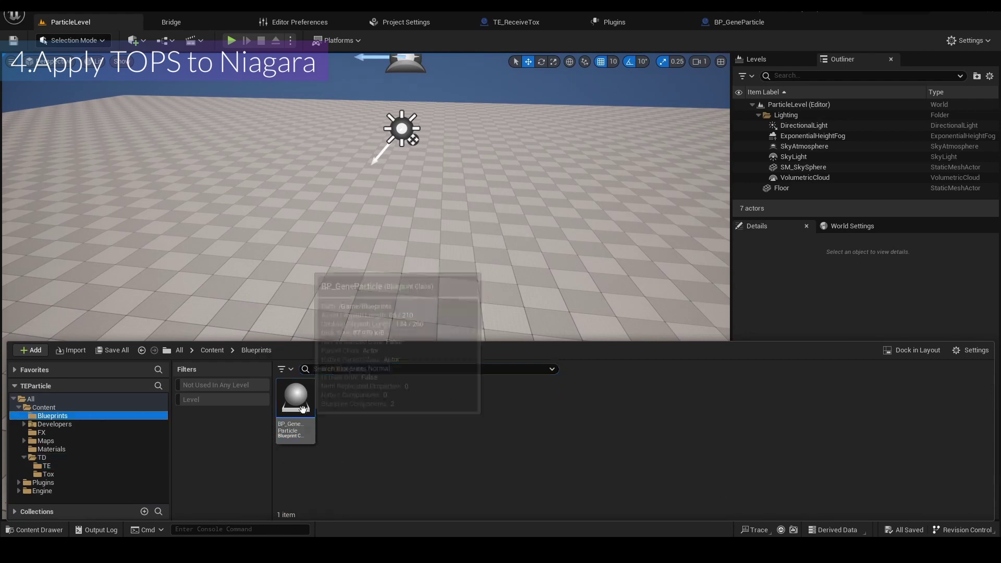
{"action": "left_click_drag", "start_coordinate": [296, 399], "coordinate": [400, 255]}
{"action": "scroll", "coordinate": [449, 302], "scroll_direction": "up", "scroll_amount": 4}
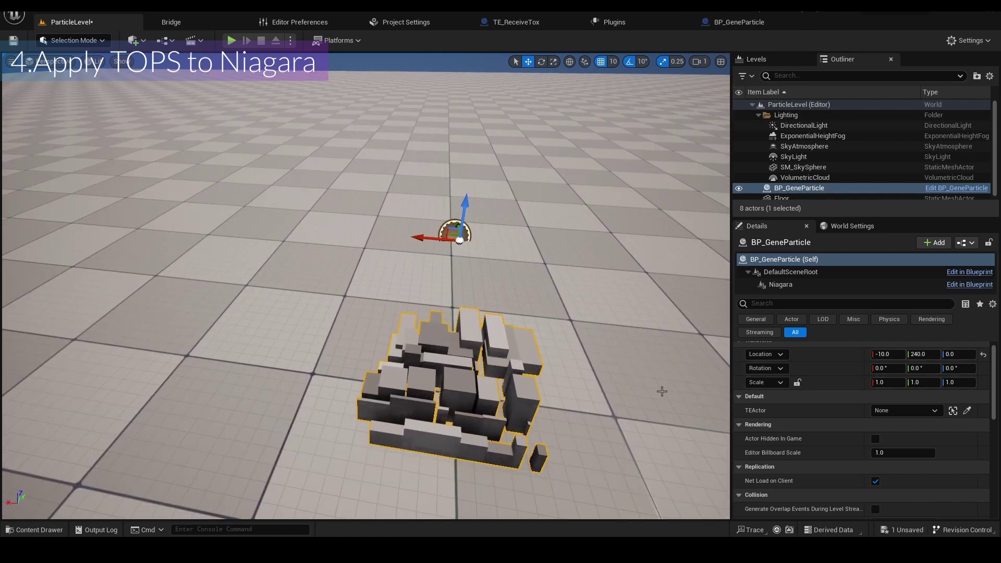
{"action": "left_click", "coordinate": [983, 355]}
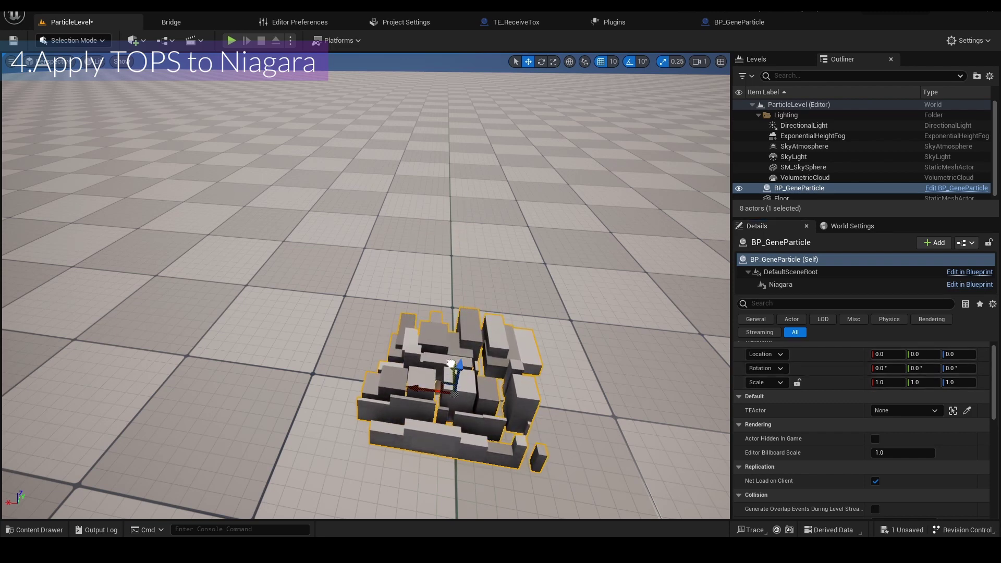
{"action": "left_click_drag", "start_coordinate": [450, 368], "coordinate": [452, 288]}
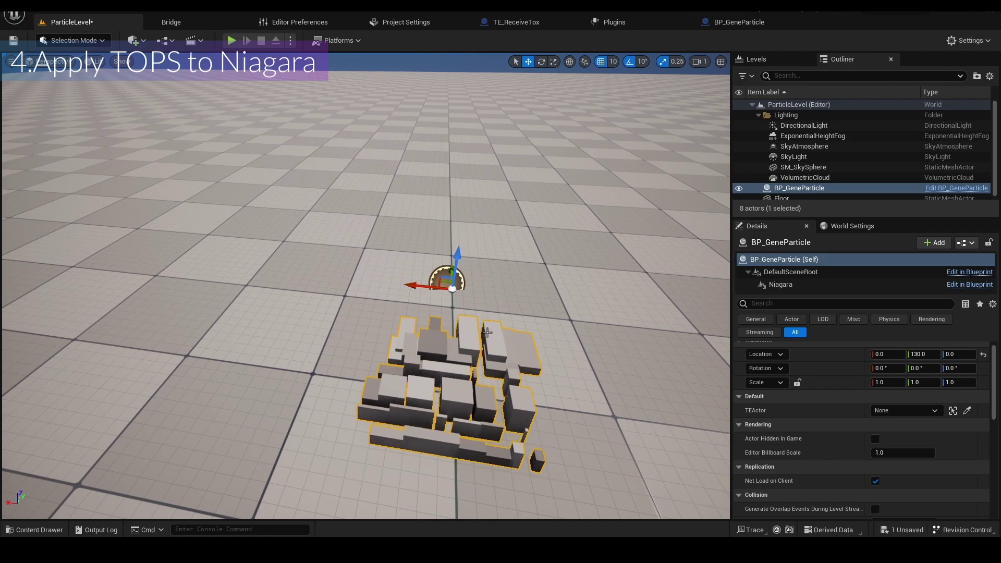
Open NS_GeneParticle from the actor's Niagara component, enable Local Space in the Empty emitter's properties, and save.
{"action": "left_click", "coordinate": [834, 285]}
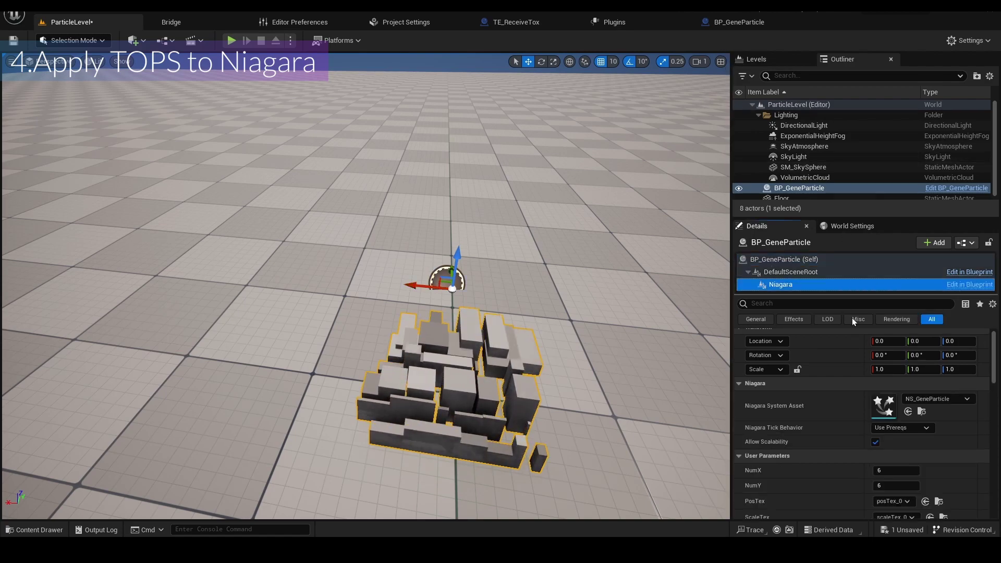
{"action": "double_click", "coordinate": [887, 416]}
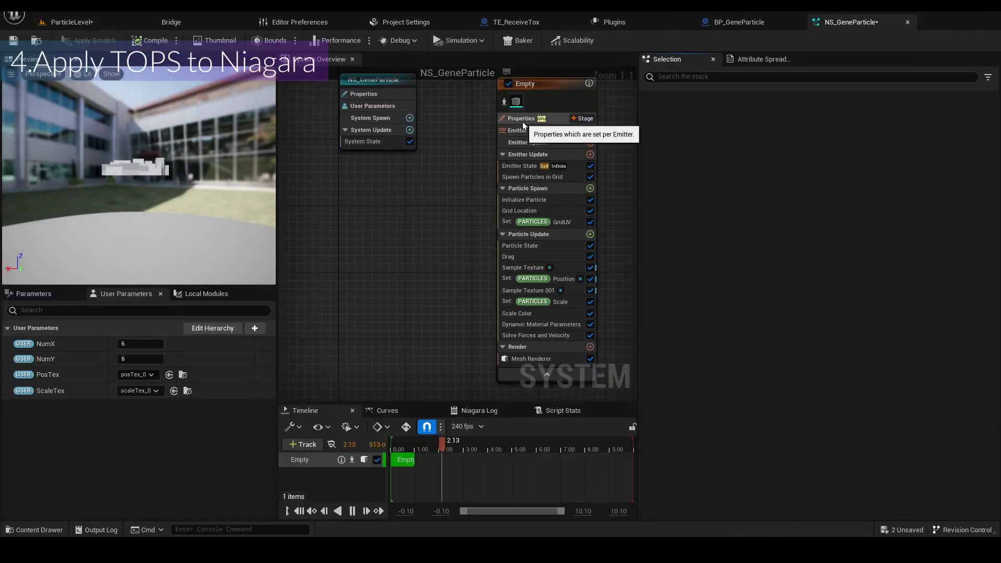
{"action": "left_click", "coordinate": [523, 121]}
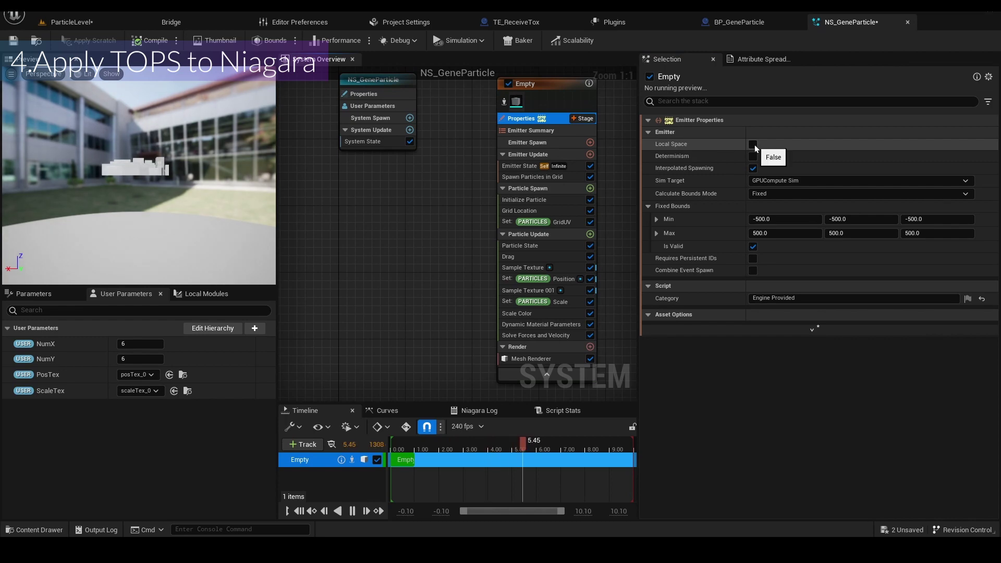
{"action": "left_click", "coordinate": [753, 144]}
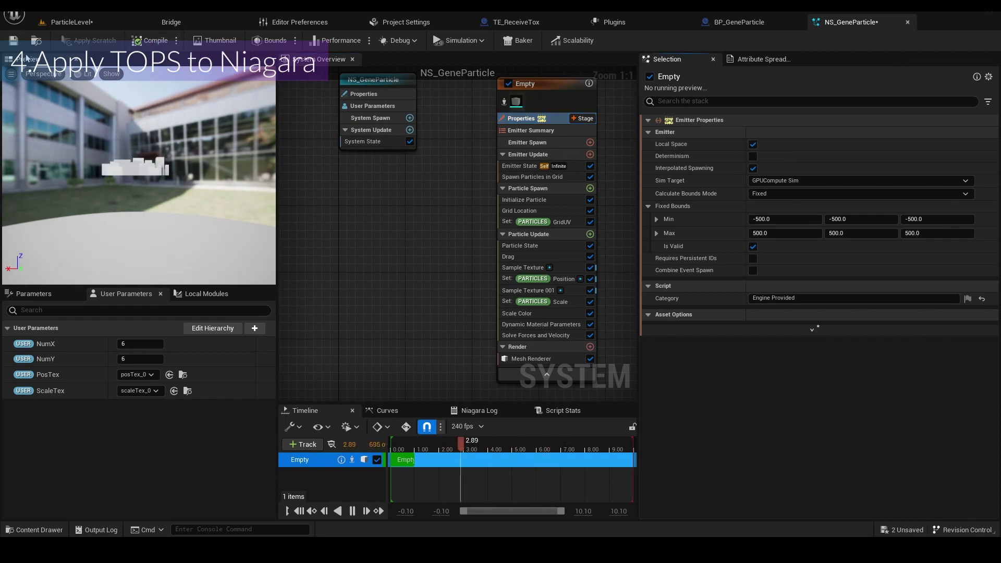
{"action": "key", "text": "ctrl+s"}
Return to ParticleLevel and place a TE_ReceiveTox actor from the TD/TE folder beside the particle actor.
{"action": "left_click", "coordinate": [71, 22]}
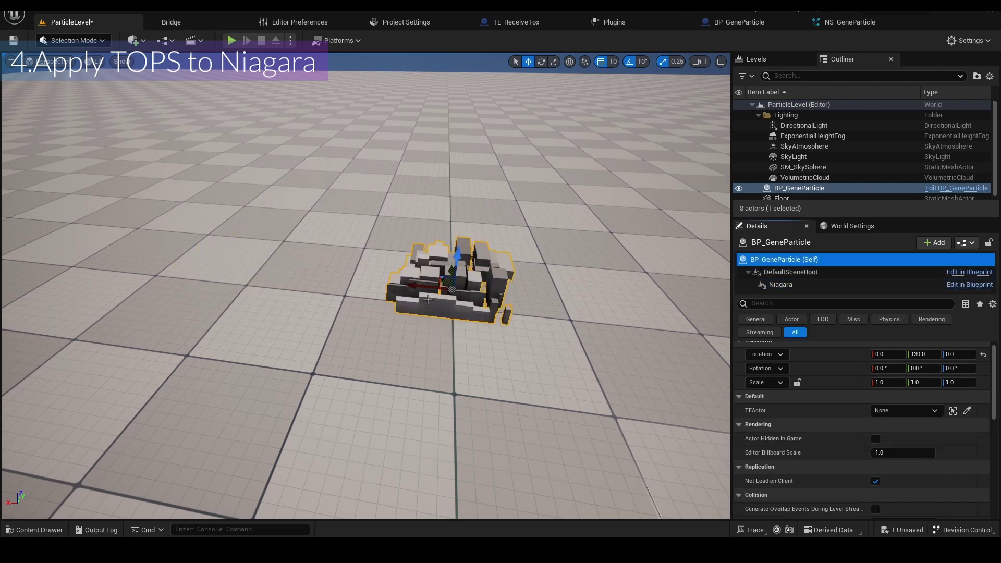
{"action": "left_click", "coordinate": [34, 530]}
{"action": "left_click", "coordinate": [95, 468]}
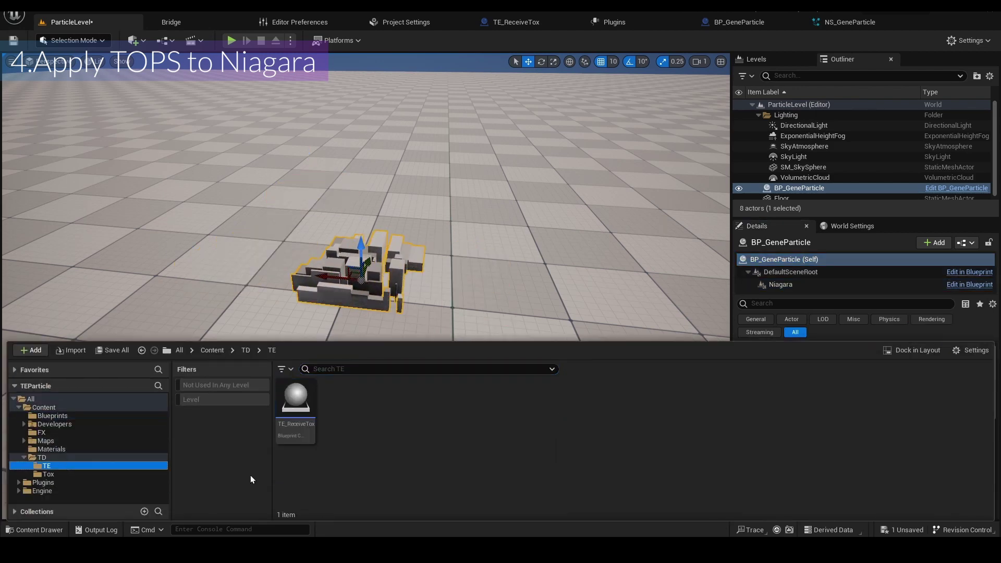
{"action": "left_click_drag", "start_coordinate": [305, 435], "coordinate": [519, 310]}
Set the BP_GeneParticle actor's TEActor reference to TE_ReceiveTox.
{"action": "left_click", "coordinate": [814, 185]}
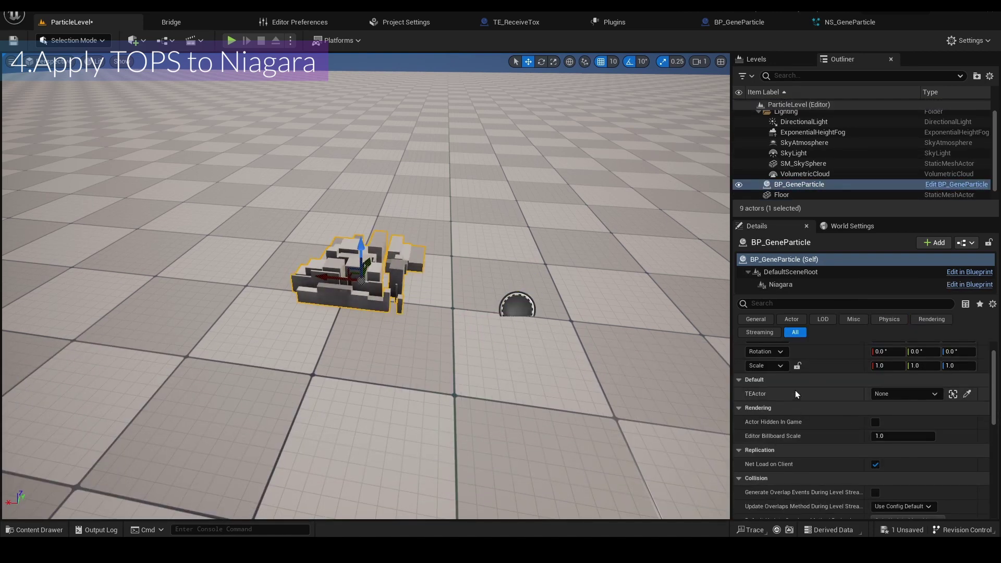
{"action": "left_click", "coordinate": [890, 395]}
{"action": "left_click", "coordinate": [881, 274]}
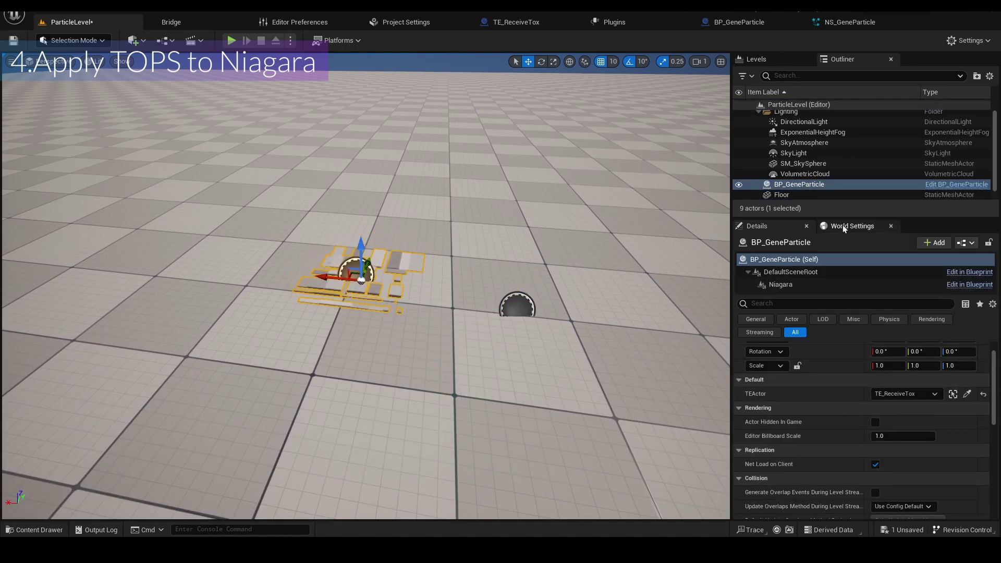
Check the Num X and Num Y settings of the placed TE_ReceiveTox actor and save the level.
{"action": "scroll", "coordinate": [801, 157], "scroll_direction": "down", "scroll_amount": 2}
{"action": "left_click", "coordinate": [803, 195]}
{"action": "scroll", "coordinate": [850, 443], "scroll_direction": "down", "scroll_amount": 3}
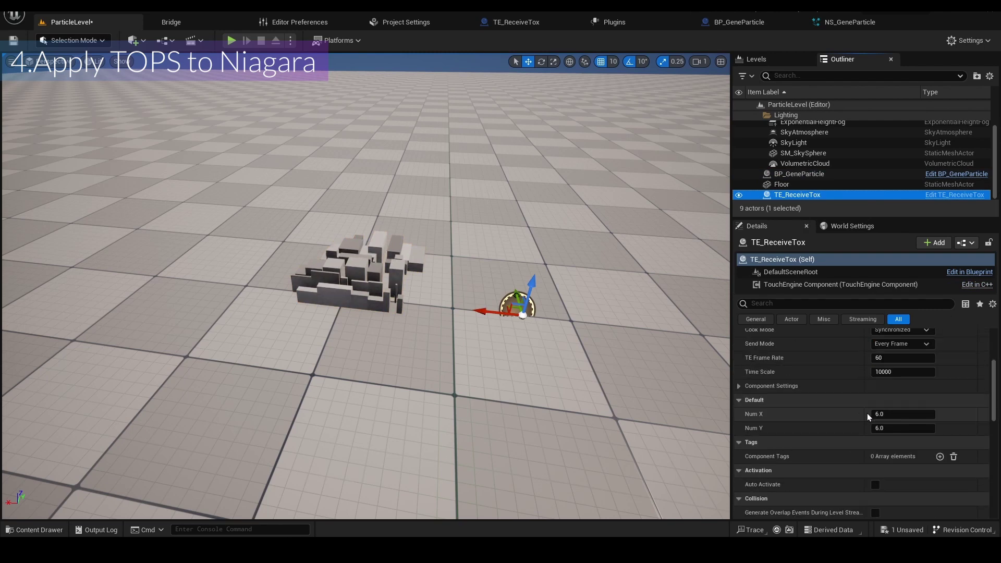
{"action": "left_click", "coordinate": [13, 40]}
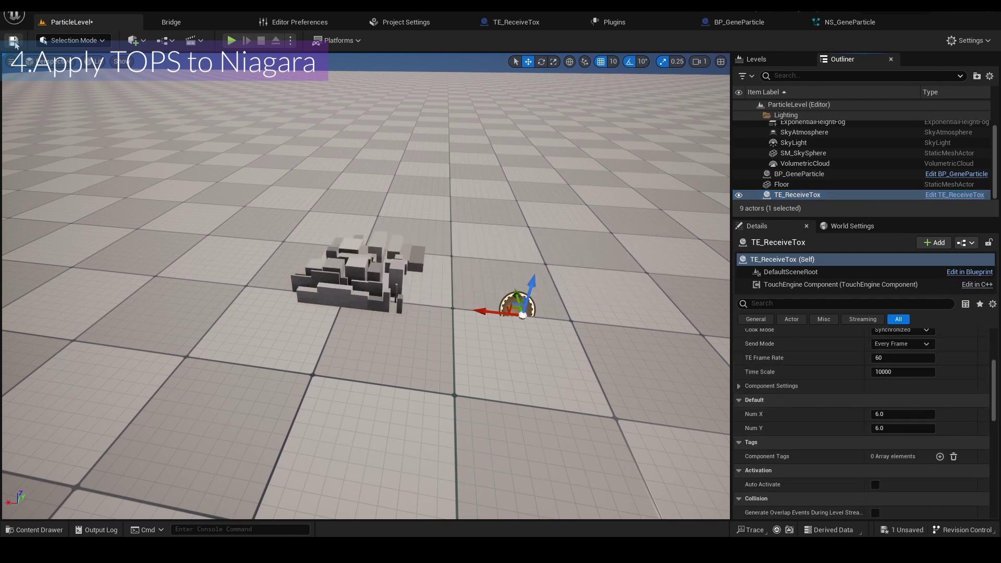
Play the level in the editor and fly around the particle blocks to inspect their animation.
{"action": "left_click", "coordinate": [231, 40]}
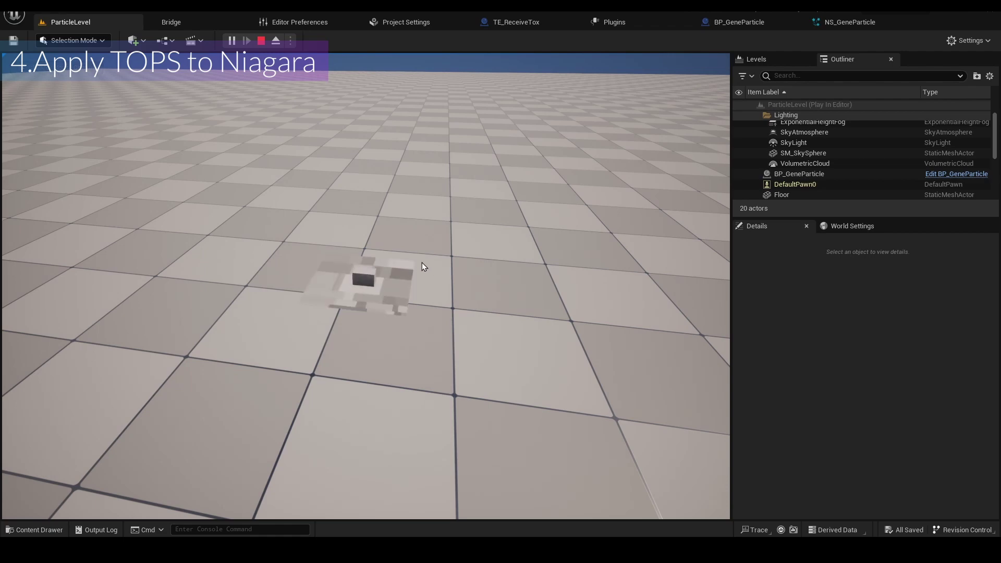
{"action": "left_click", "coordinate": [422, 263]}
{"action": "key", "text": "w"}
{"action": "key", "text": "d"}
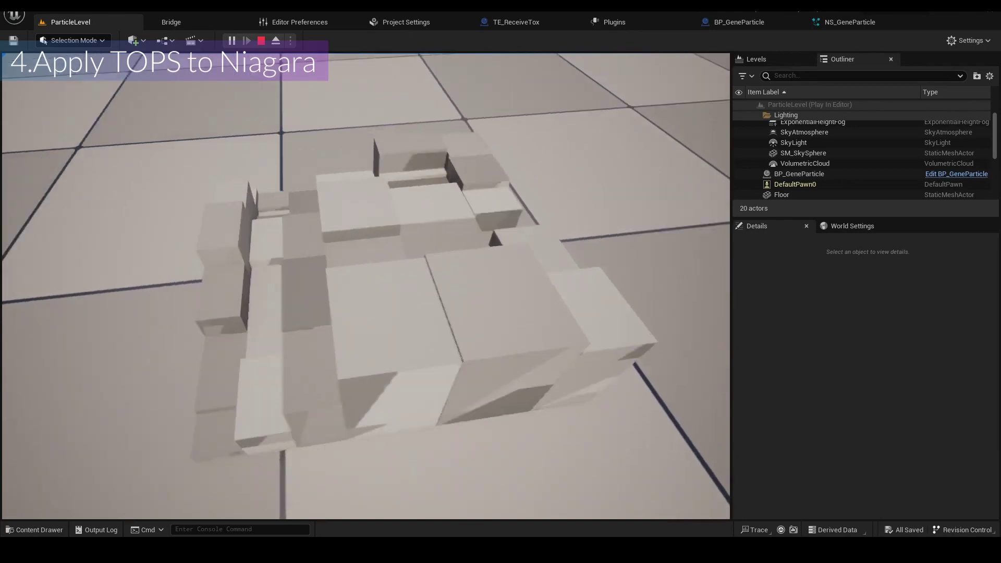
{"action": "key", "text": "d"}
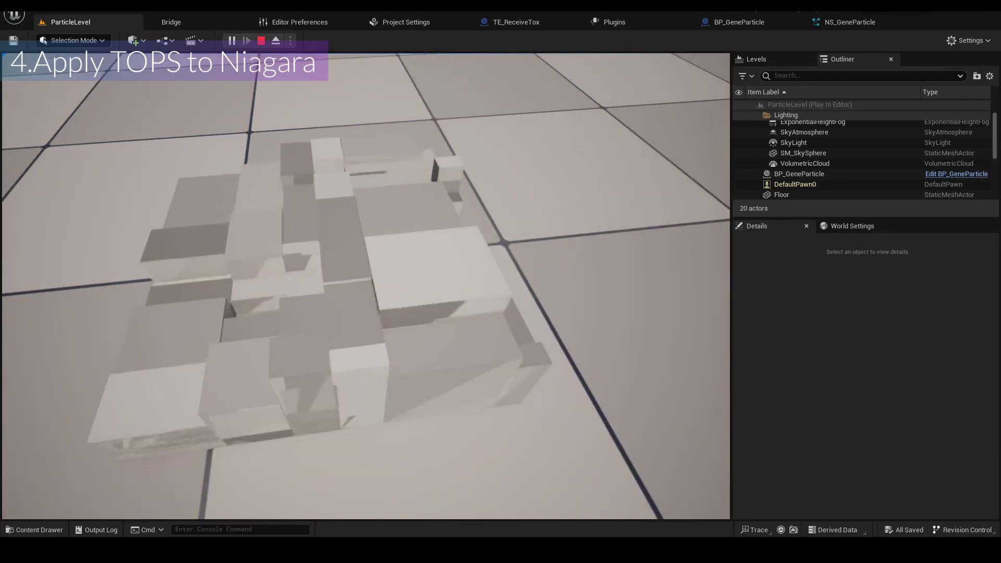
{"action": "key", "text": "d"}
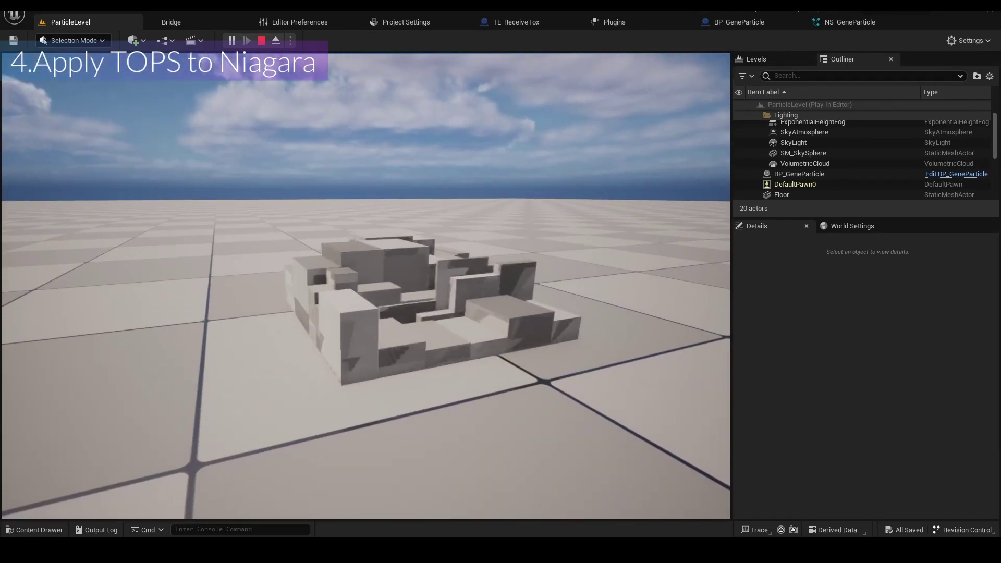
Stop the play session, set Num X and Num Y of the TE_ReceiveTox actor to 20, and save the level.
{"action": "key", "text": "Escape"}
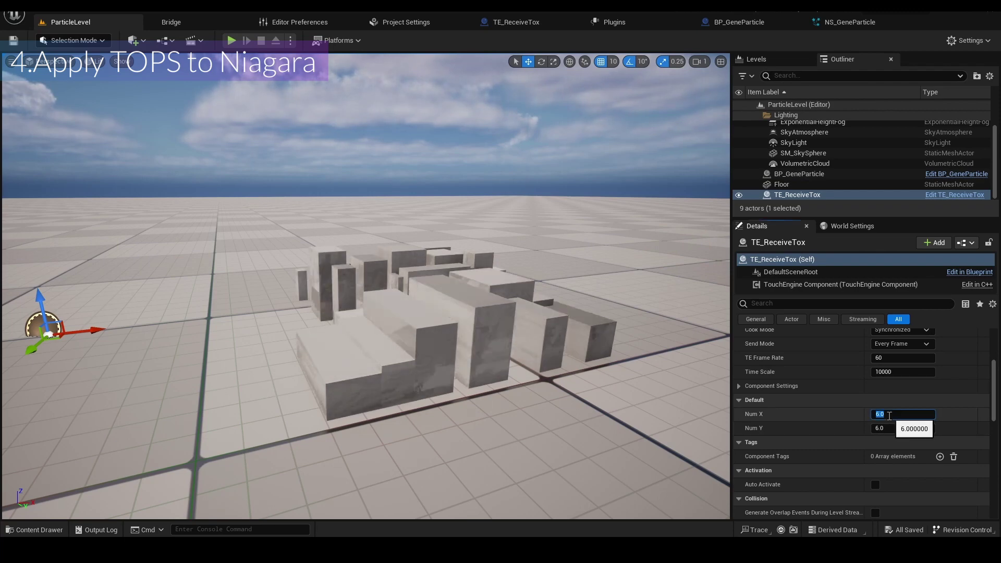
{"action": "left_click", "coordinate": [889, 415]}
{"action": "type", "text": "20"}
{"action": "key", "text": "Tab"}
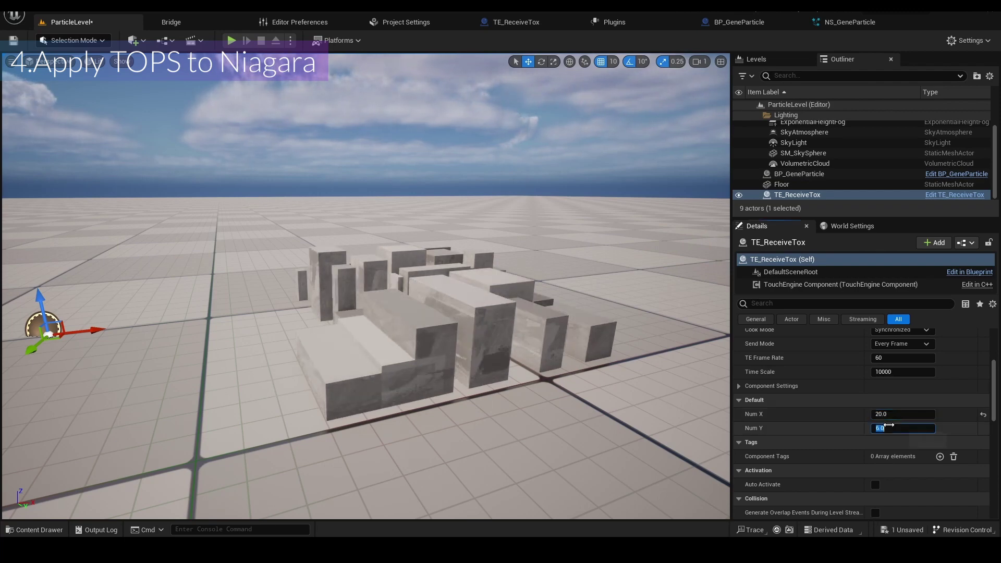
{"action": "type", "text": "20"}
{"action": "key", "text": "Return"}
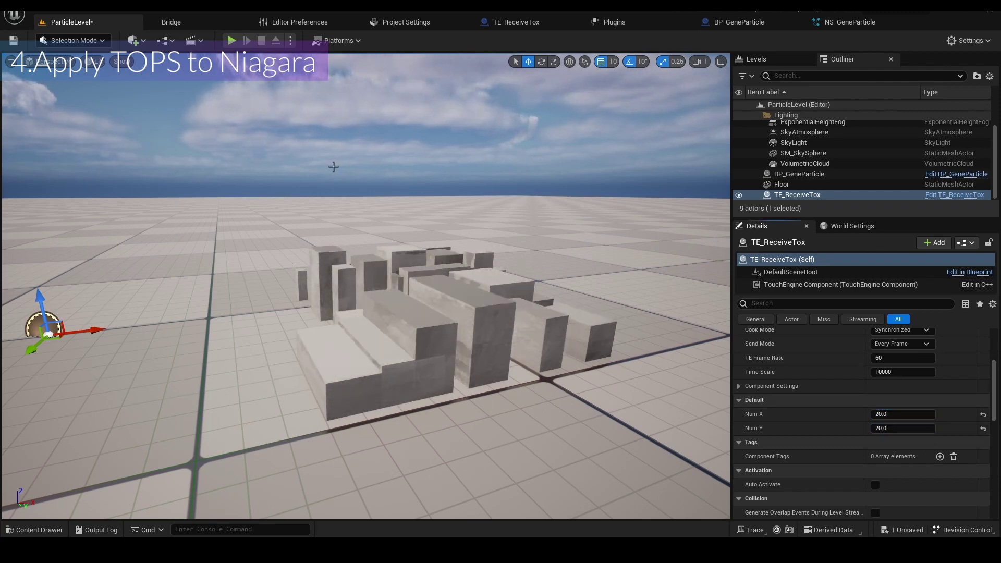
{"action": "left_click", "coordinate": [18, 43]}
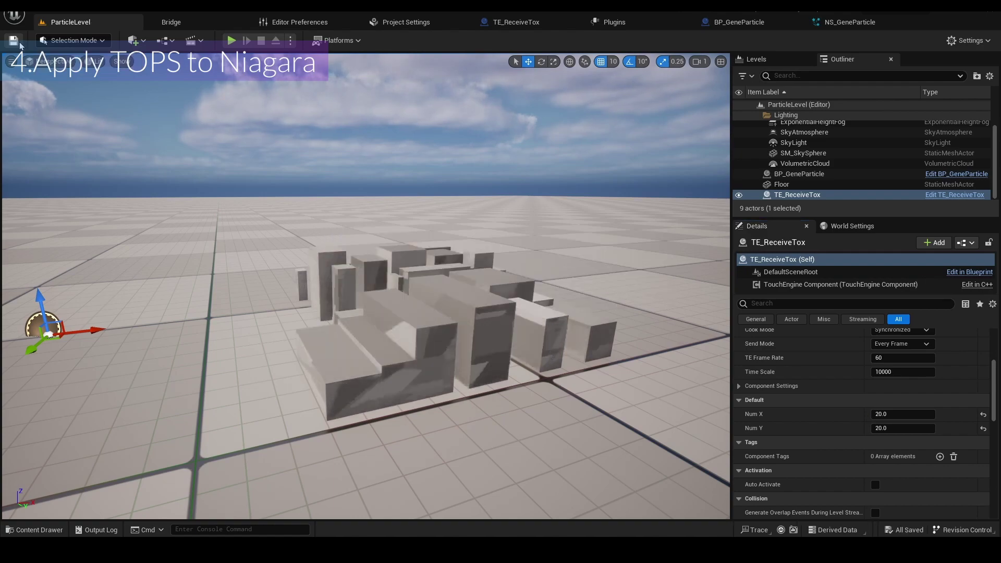
Play the level in the editor and inspect the particle grid from above, ending with the session stopped.
{"action": "left_click", "coordinate": [232, 40]}
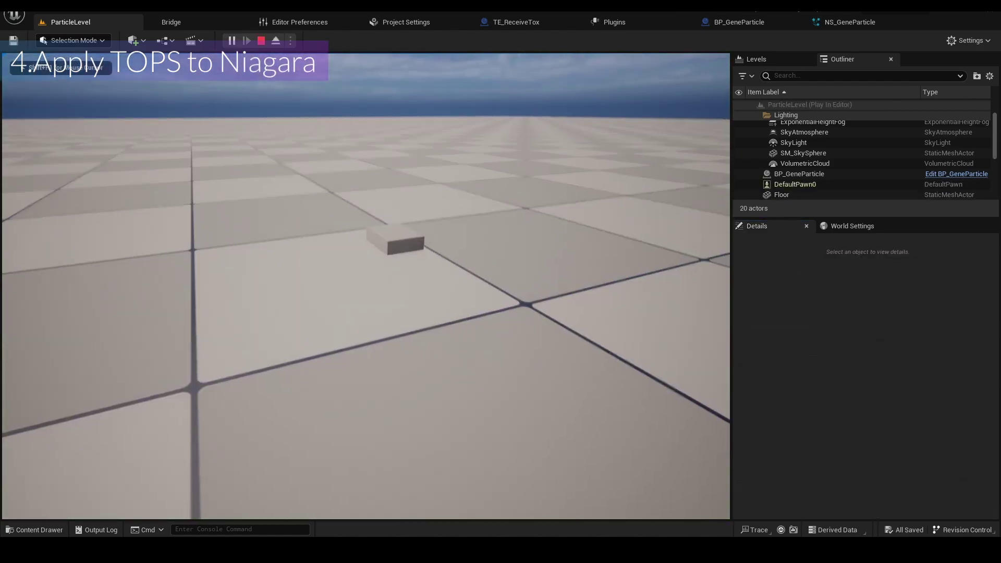
{"action": "key", "text": "s"}
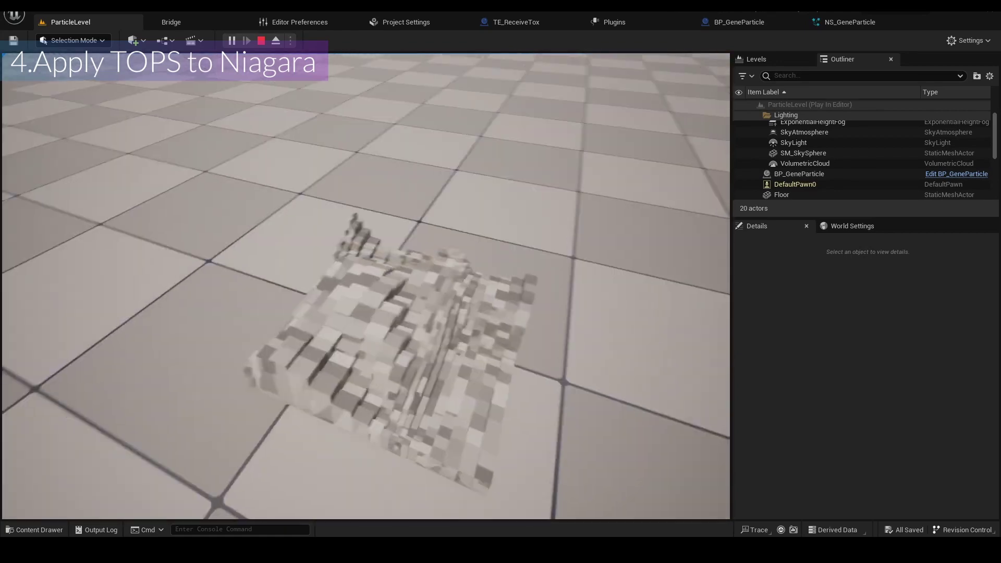
{"action": "key", "text": "Escape"}
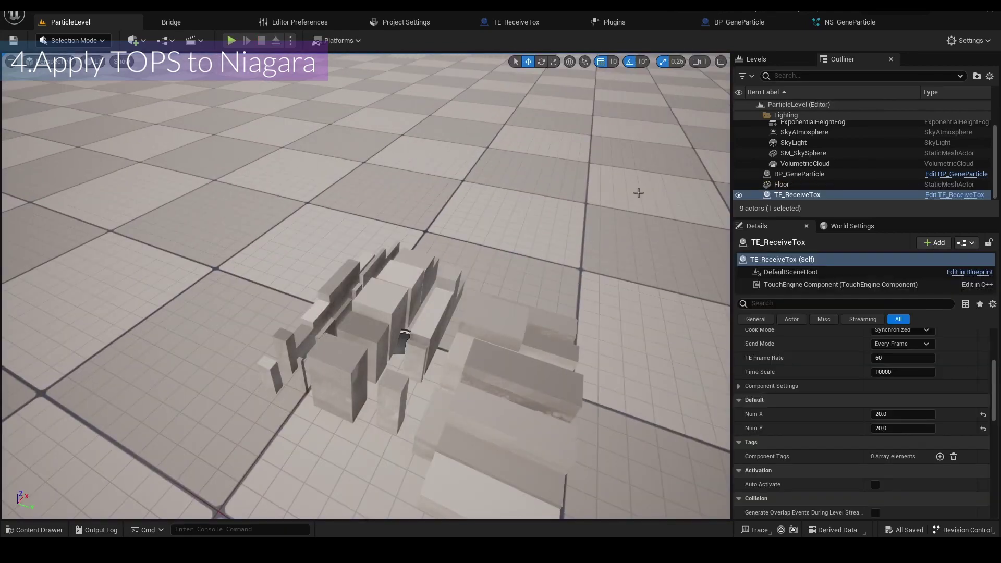
Check the file path of the TouchEngine component's tox asset and open elastic_grid from the project's TD/Tox folder in TouchDesigner.
{"action": "left_click", "coordinate": [807, 285]}
{"action": "double_click", "coordinate": [884, 358]}
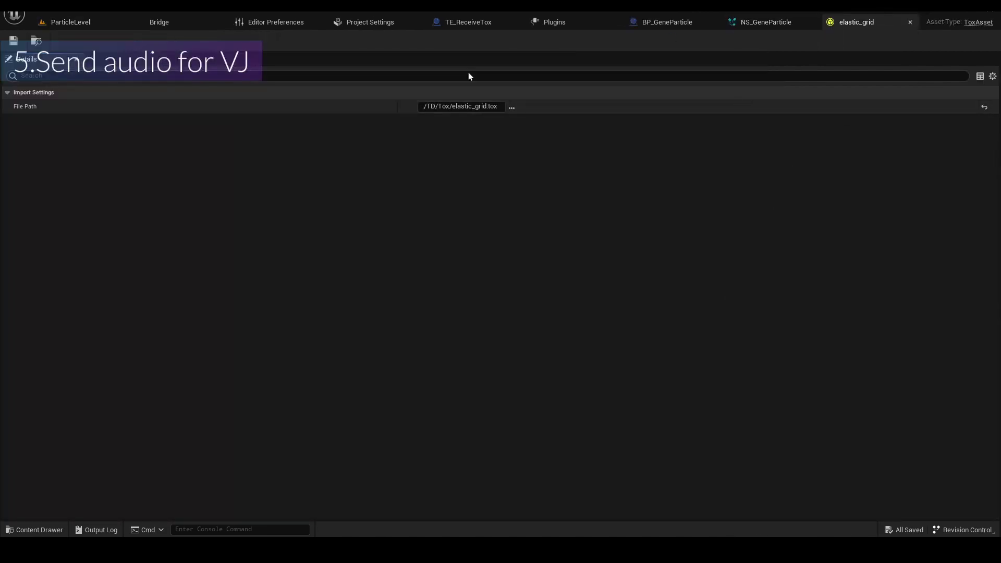
{"action": "left_click", "coordinate": [70, 22]}
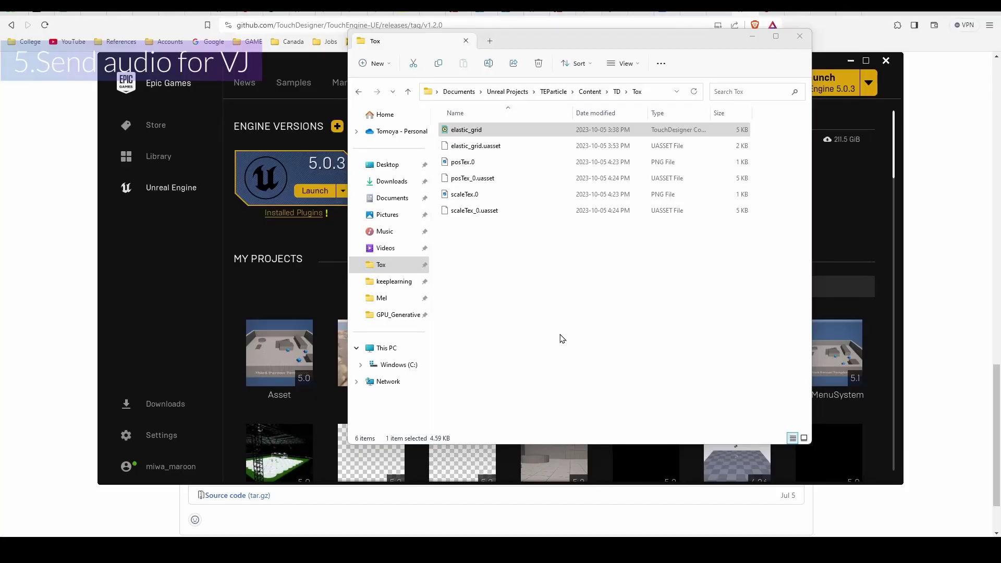
{"action": "left_click", "coordinate": [490, 132]}
{"action": "double_click", "coordinate": [489, 130]}
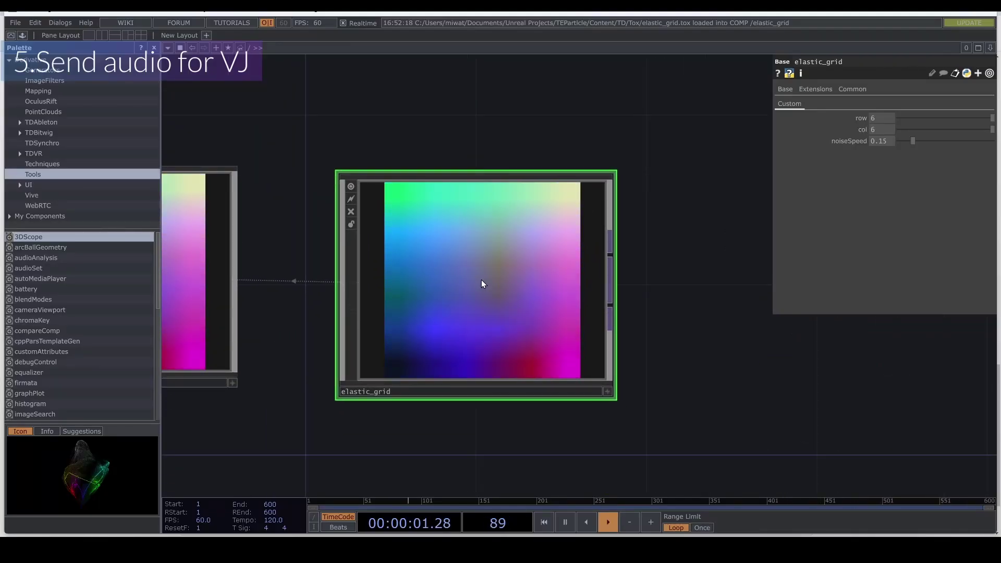
Add a custom parameter named Audiofile of type File to the elastic_grid component.
{"action": "right_click", "coordinate": [482, 281]}
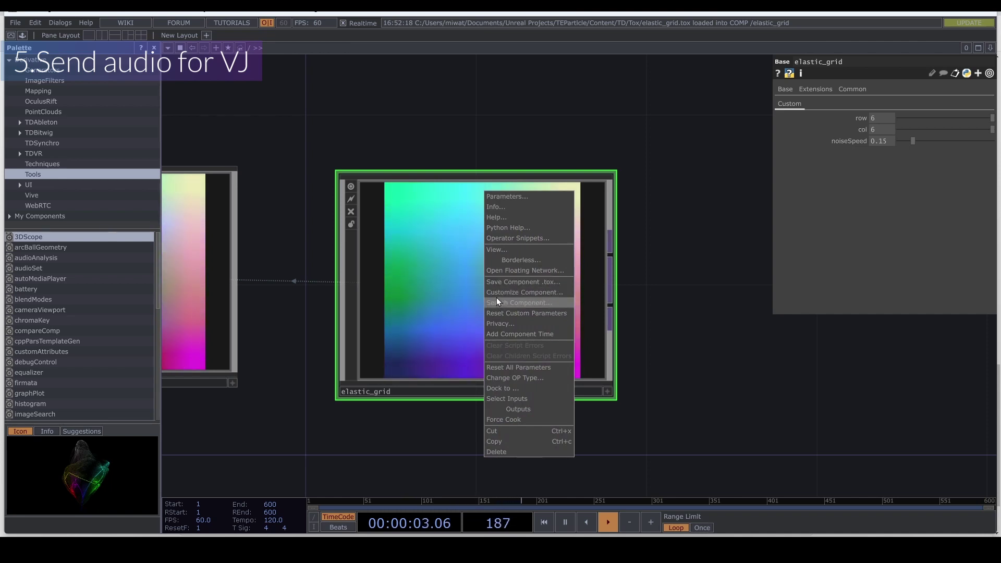
{"action": "left_click", "coordinate": [496, 296]}
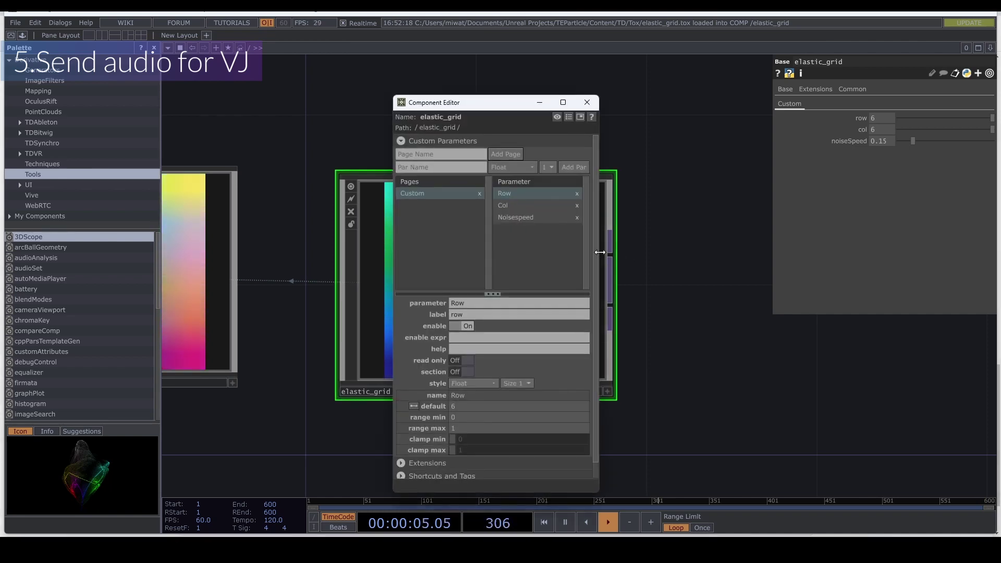
{"action": "type", "text": "Audiofile"}
{"action": "left_click", "coordinate": [501, 168]}
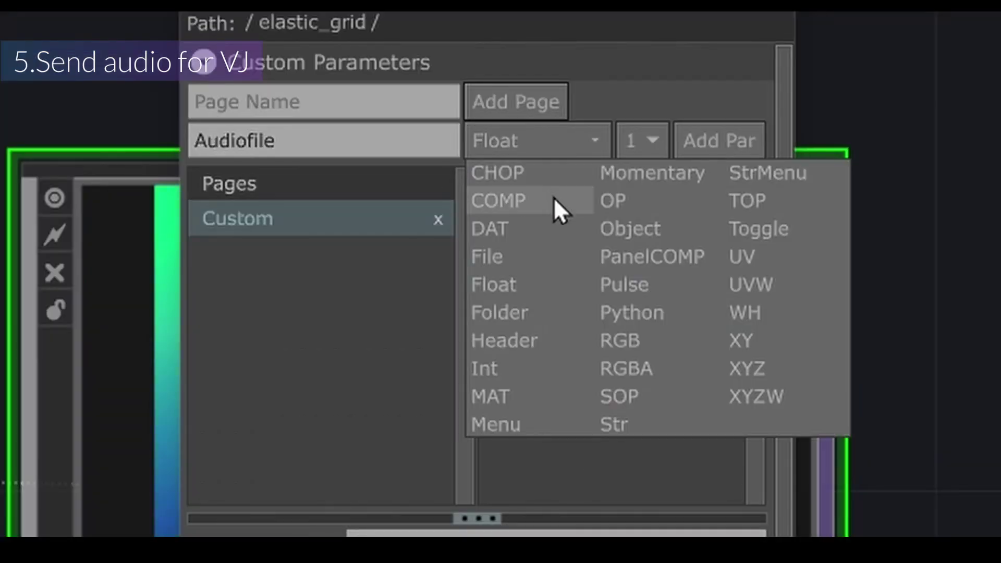
{"action": "left_click", "coordinate": [552, 254]}
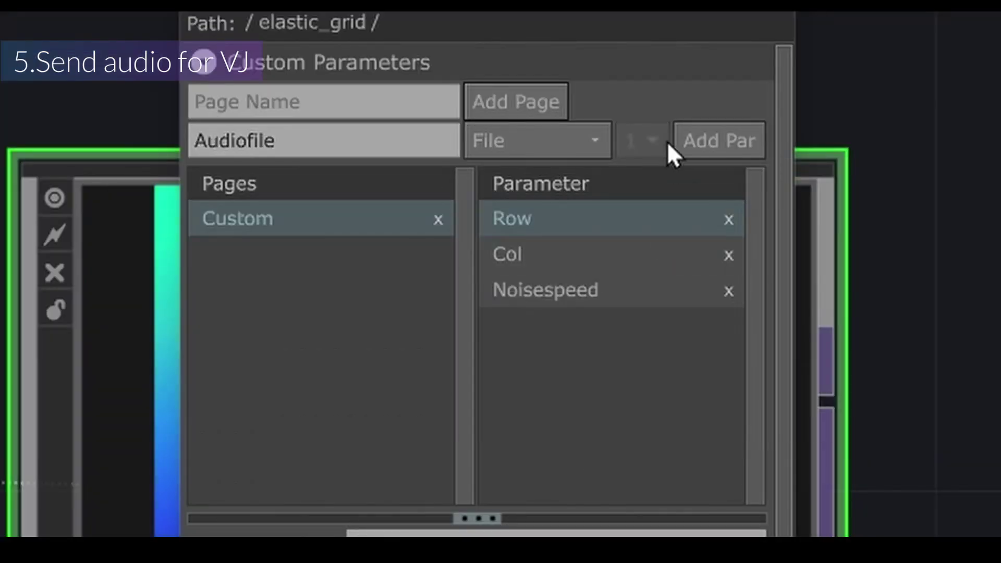
{"action": "left_click", "coordinate": [720, 151]}
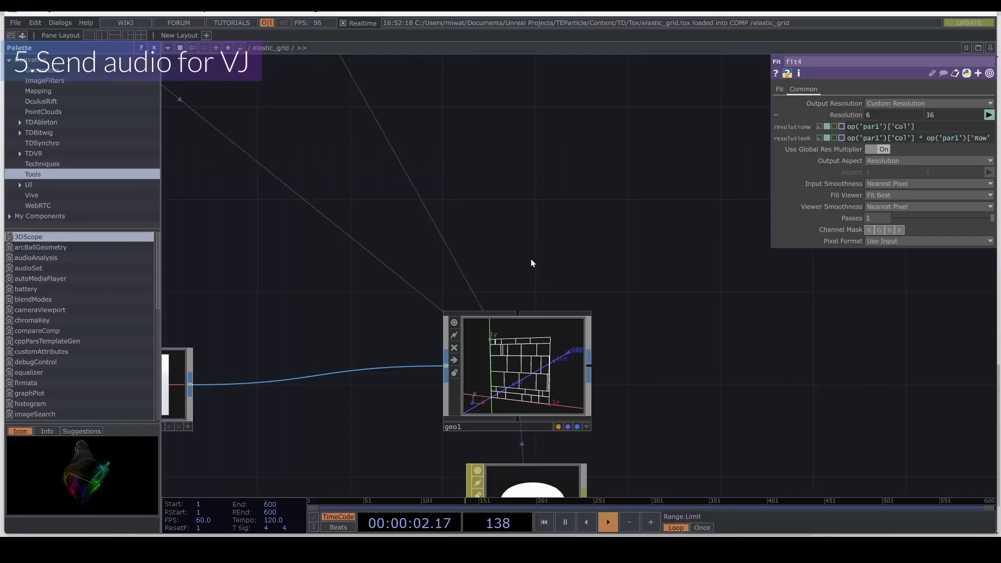
Add an Audio File In CHOP in an empty area of the network inside elastic_grid.
{"action": "scroll", "coordinate": [532, 261], "scroll_direction": "down", "scroll_amount": 4}
{"action": "left_click_drag", "start_coordinate": [526, 278], "coordinate": [690, 281]}
{"action": "scroll", "coordinate": [418, 376], "scroll_direction": "down", "scroll_amount": 1}
{"action": "left_click_drag", "start_coordinate": [385, 357], "coordinate": [517, 320]}
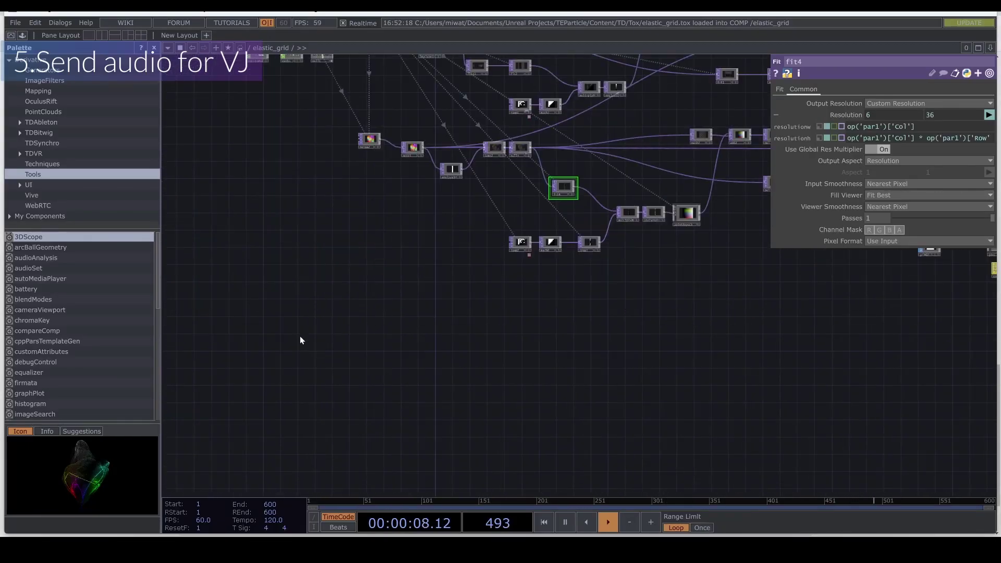
{"action": "key", "text": "Tab"}
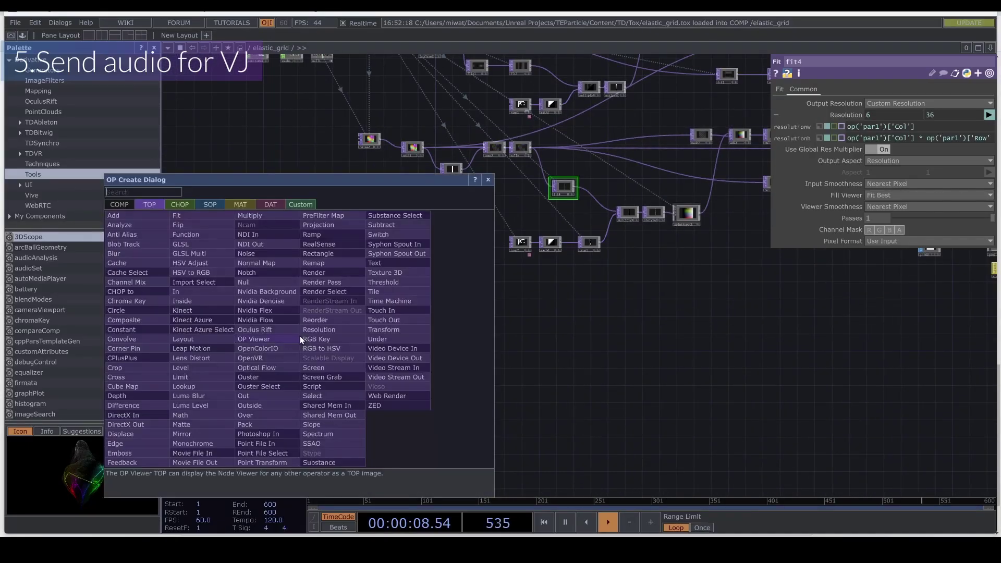
{"action": "left_click", "coordinate": [180, 204]}
{"action": "type", "text": "audio"}
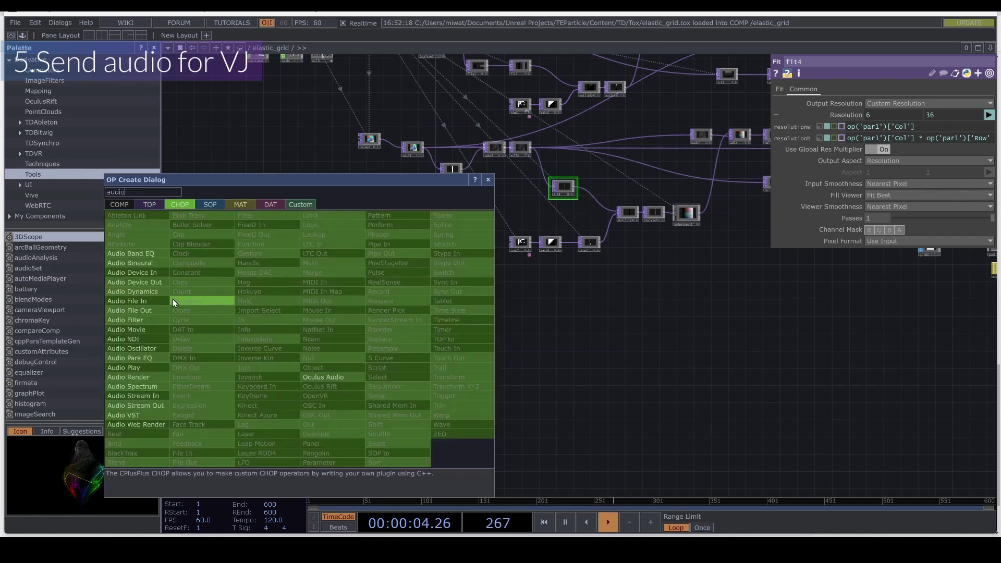
{"action": "left_click", "coordinate": [146, 302]}
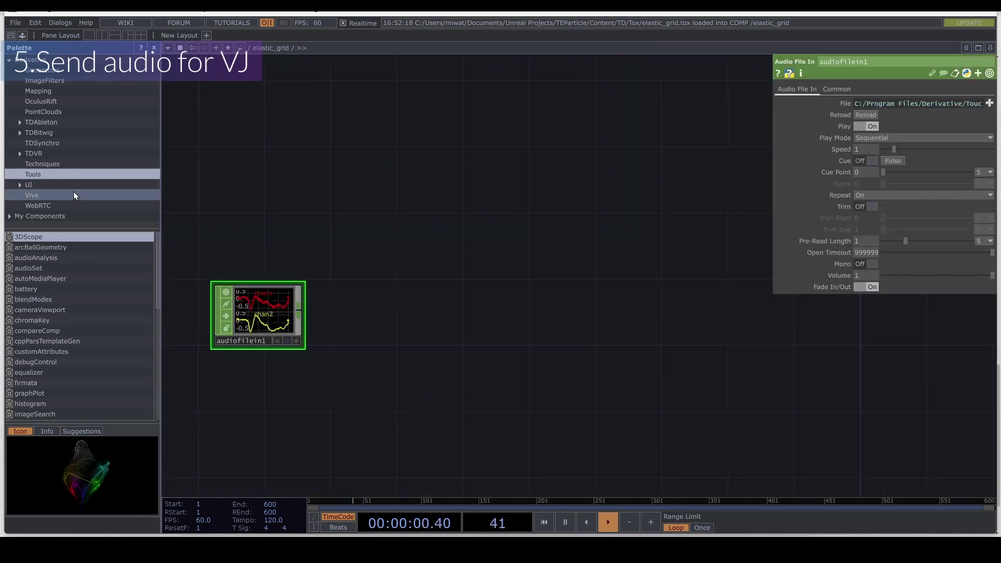
Add the audioAnalysis component from the palette's Tools and connect the audiofilein1 output to its input.
{"action": "left_click_drag", "start_coordinate": [48, 257], "coordinate": [455, 304]}
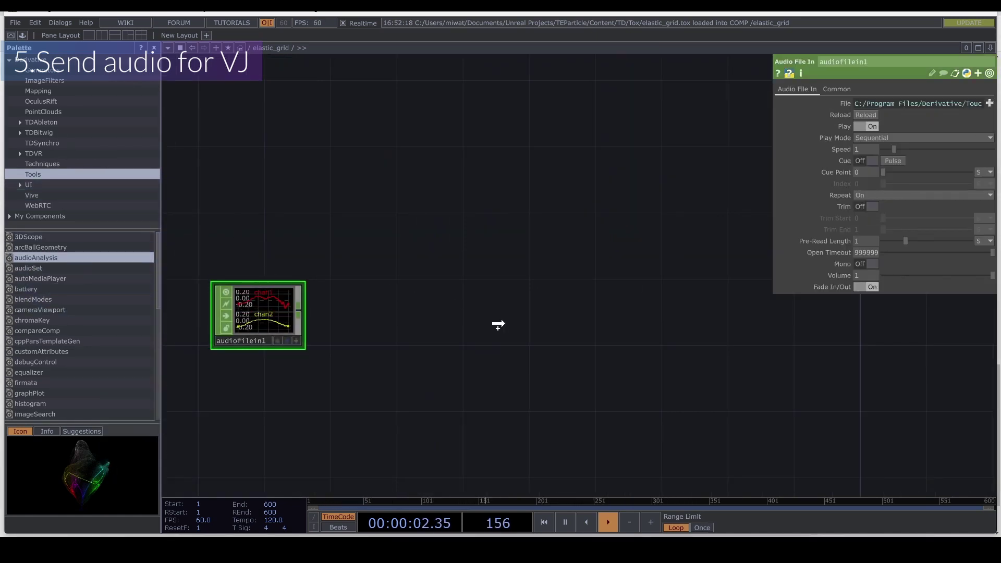
{"action": "scroll", "coordinate": [304, 317], "scroll_direction": "up", "scroll_amount": 5}
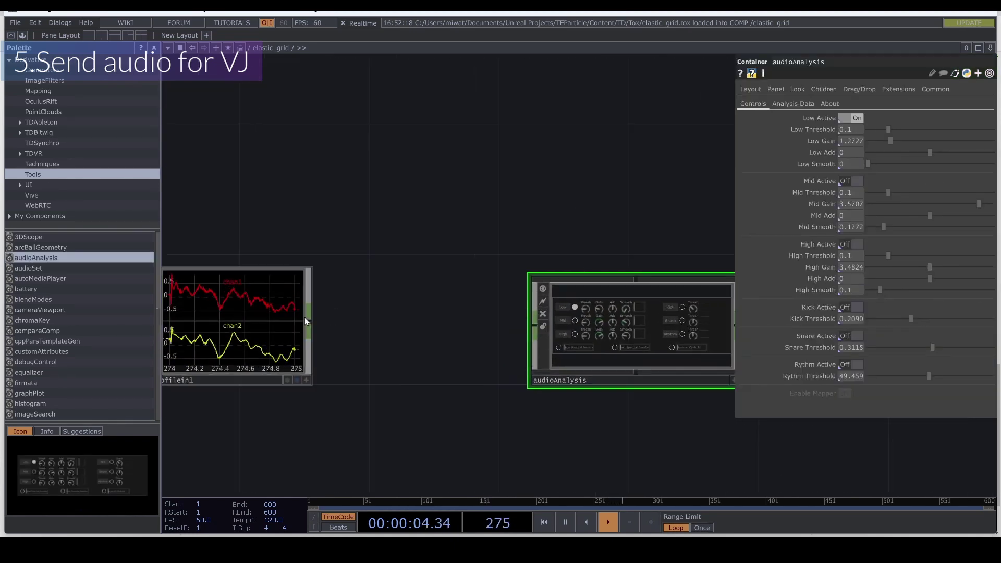
{"action": "left_click_drag", "start_coordinate": [307, 320], "coordinate": [537, 332]}
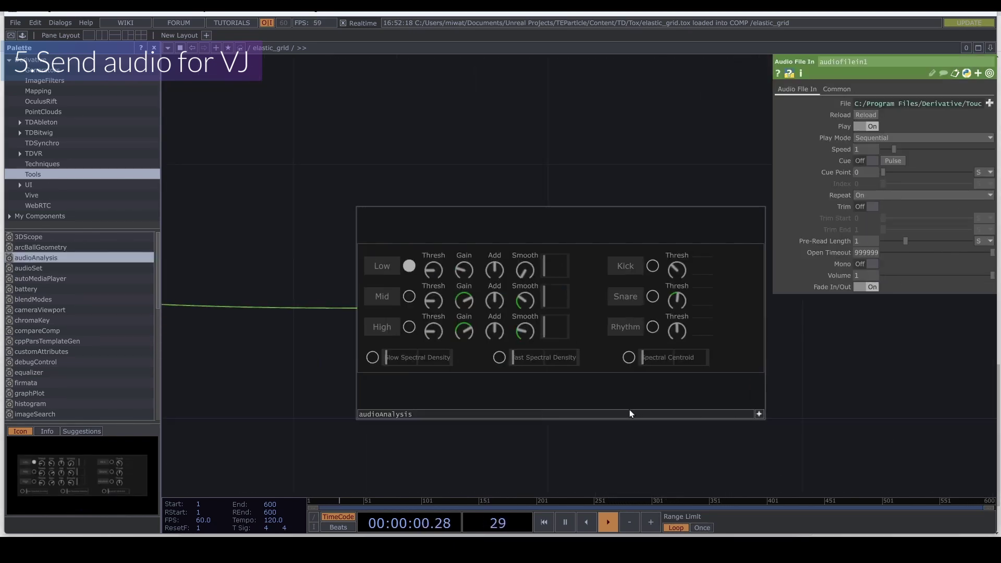
Enable the Mid and High bands in audioAnalysis and adjust their threshold, gain and smoothing.
{"action": "left_click", "coordinate": [410, 327]}
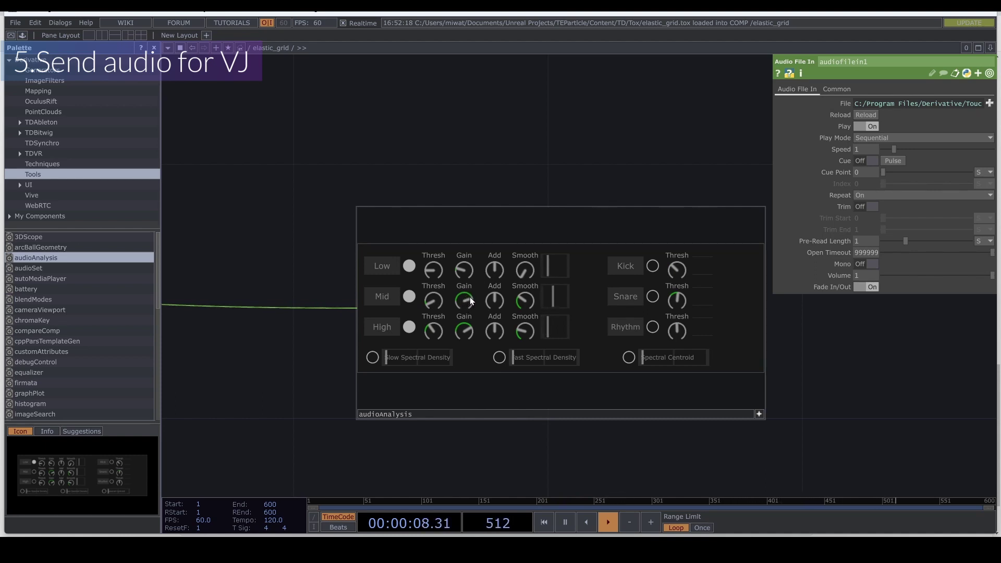
{"action": "left_click_drag", "start_coordinate": [525, 292], "coordinate": [537, 303]}
{"action": "left_click_drag", "start_coordinate": [471, 327], "coordinate": [481, 331]}
{"action": "left_click", "coordinate": [761, 414]}
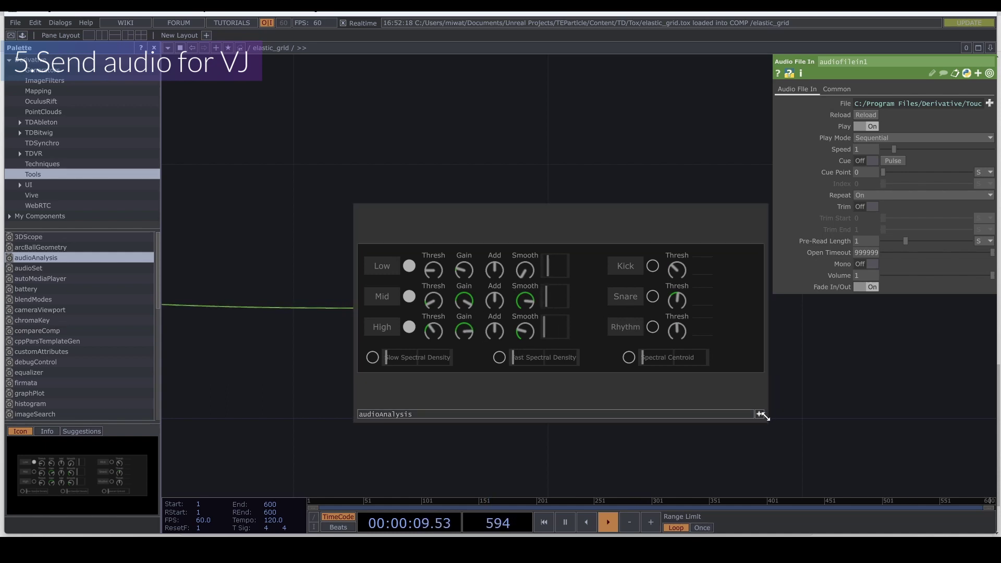
Add a Null CHOP connected to the output of audioAnalysis.
{"action": "left_click_drag", "start_coordinate": [850, 373], "coordinate": [474, 327]}
{"action": "scroll", "coordinate": [442, 277], "scroll_direction": "down", "scroll_amount": 3}
{"action": "left_click_drag", "start_coordinate": [442, 277], "coordinate": [523, 282]}
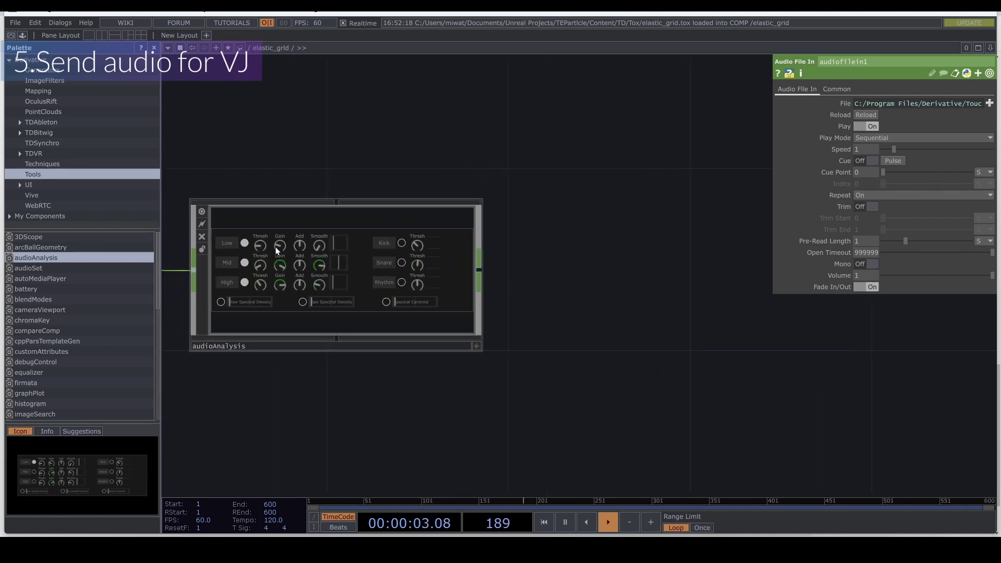
{"action": "right_click", "coordinate": [482, 271]}
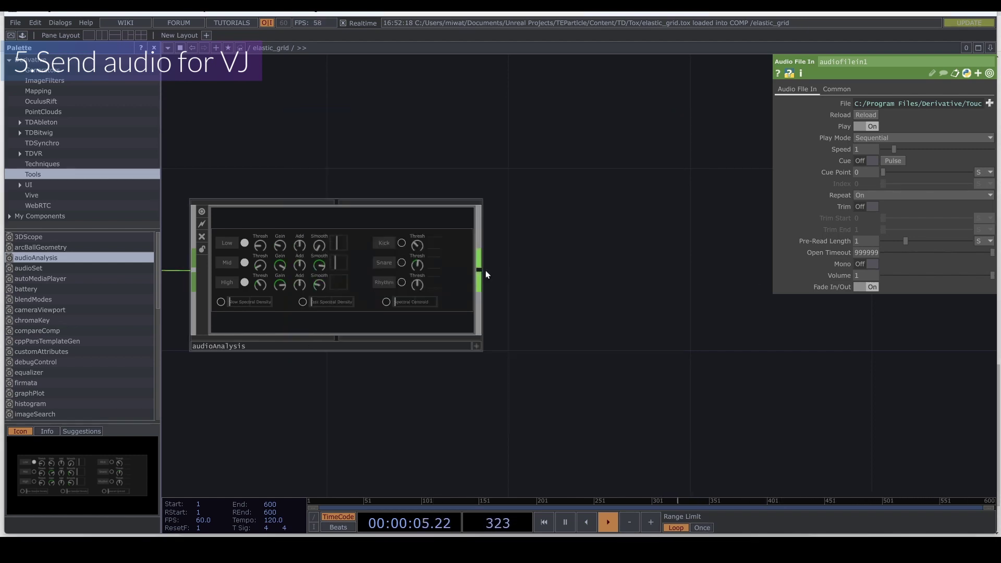
{"action": "right_click", "coordinate": [486, 271]}
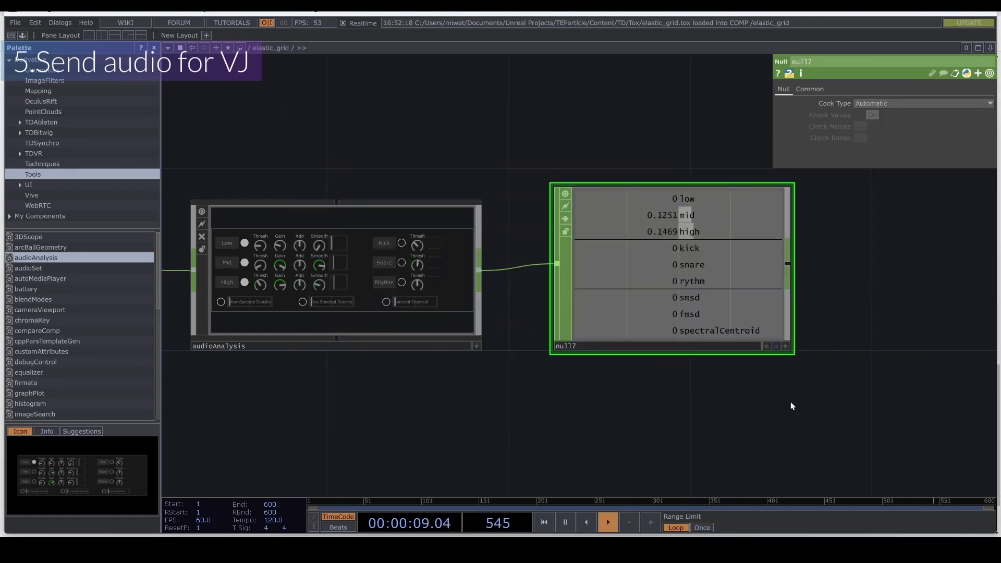
Add a Select CHOP connected to the output of the new Null CHOP.
{"action": "left_click_drag", "start_coordinate": [791, 406], "coordinate": [724, 382]}
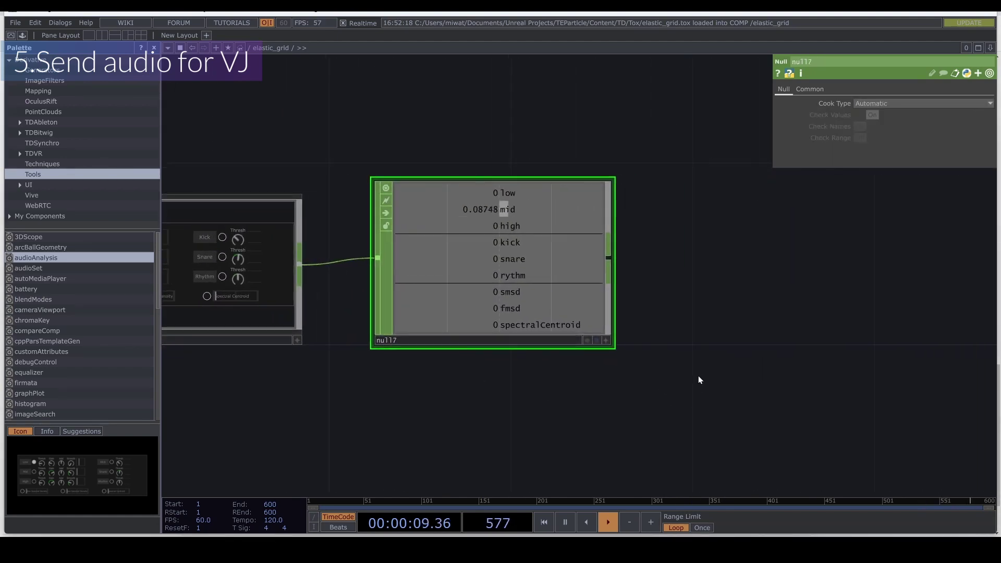
{"action": "right_click", "coordinate": [609, 255]}
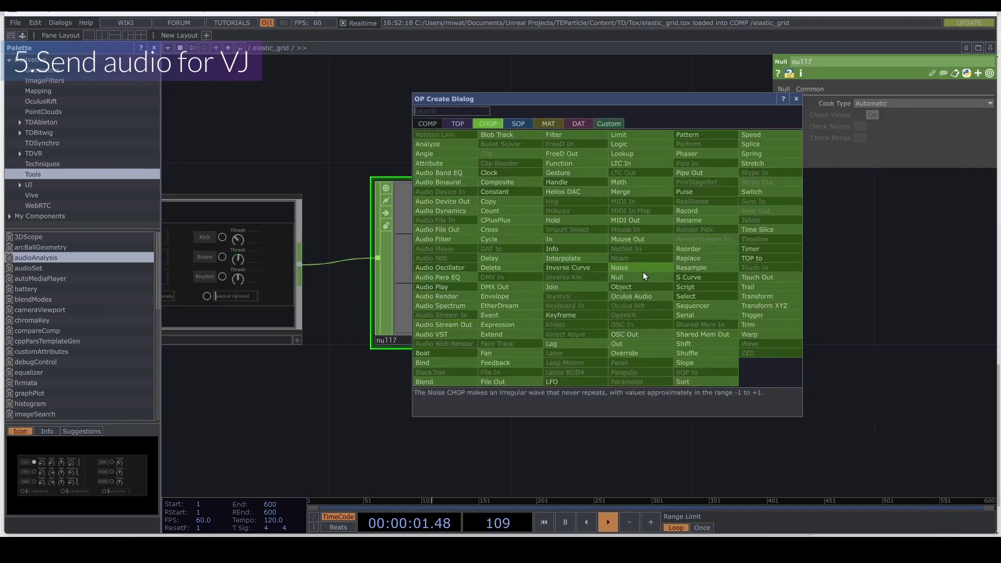
{"action": "left_click", "coordinate": [706, 301]}
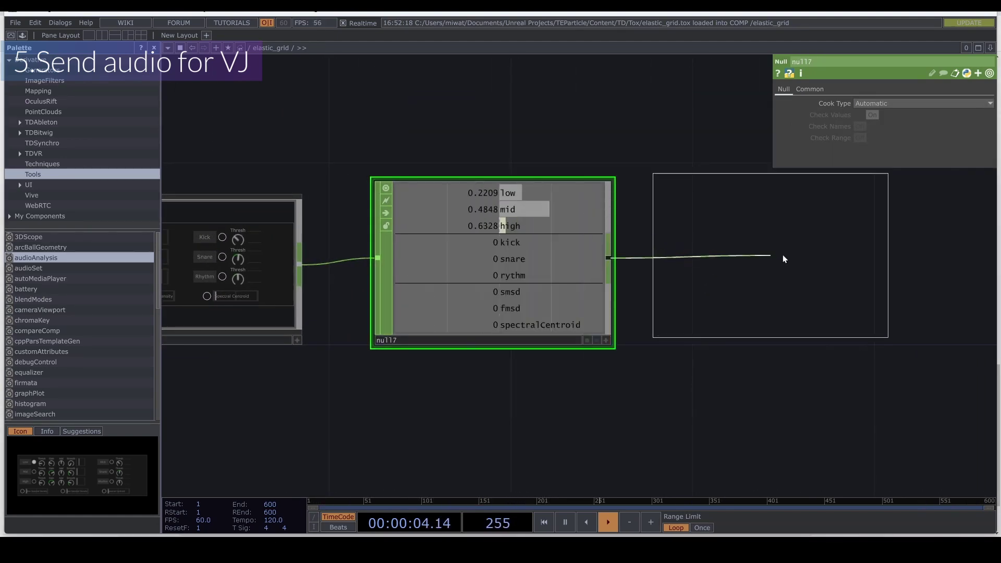
{"action": "left_click", "coordinate": [766, 256]}
Set the Select CHOP's channel names to low, mid and high.
{"action": "left_click", "coordinate": [989, 115]}
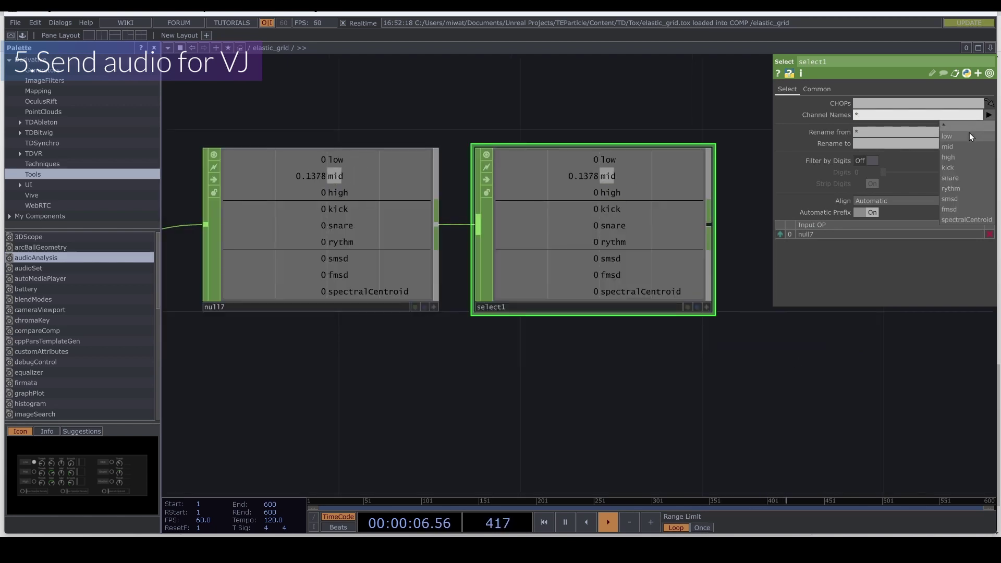
{"action": "left_click", "coordinate": [987, 125]}
{"action": "left_click", "coordinate": [989, 115]}
{"action": "left_click", "coordinate": [984, 139]}
{"action": "left_click", "coordinate": [988, 115]}
{"action": "left_click", "coordinate": [983, 150]}
Add an Out CHOP after the Select CHOP and rename it audioOut.
{"action": "left_click_drag", "start_coordinate": [690, 323], "coordinate": [484, 319]}
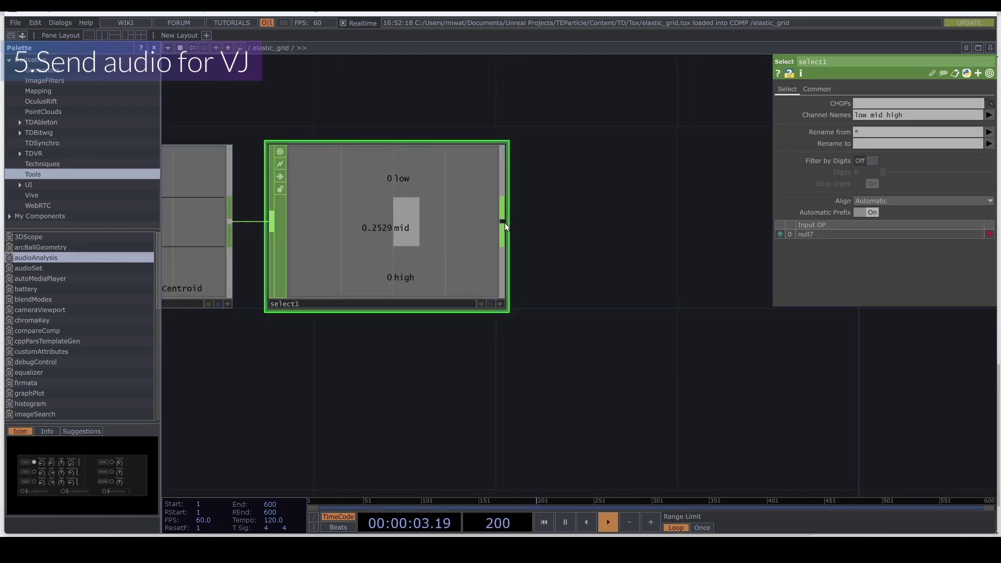
{"action": "right_click", "coordinate": [505, 223]}
{"action": "type", "text": "out"}
{"action": "key", "text": "Return"}
{"action": "left_click", "coordinate": [655, 234]}
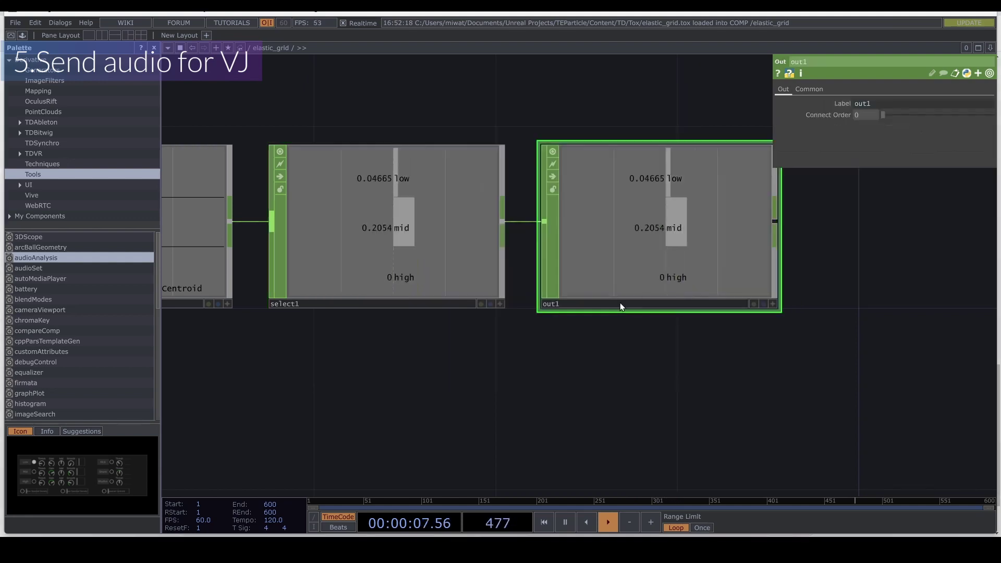
{"action": "left_click", "coordinate": [599, 305]}
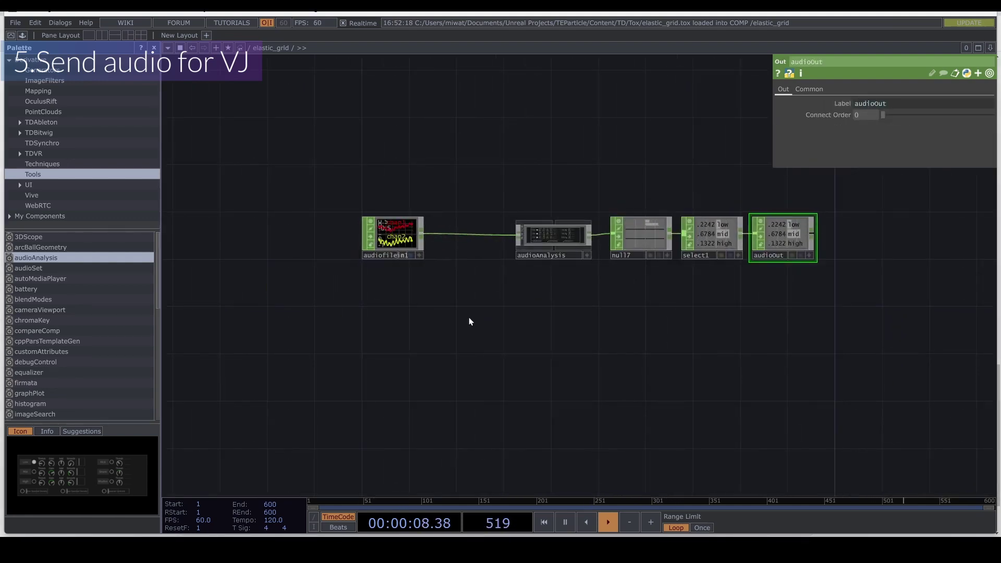
Add an Audio Device Out CHOP and connect audiofilein1's output to it.
{"action": "key", "text": "Tab"}
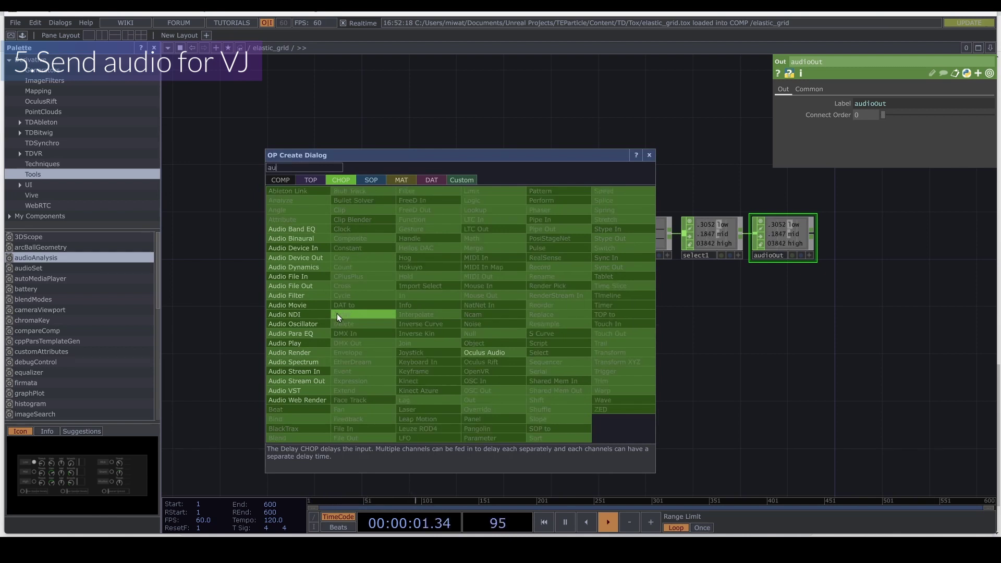
{"action": "type", "text": "aud"}
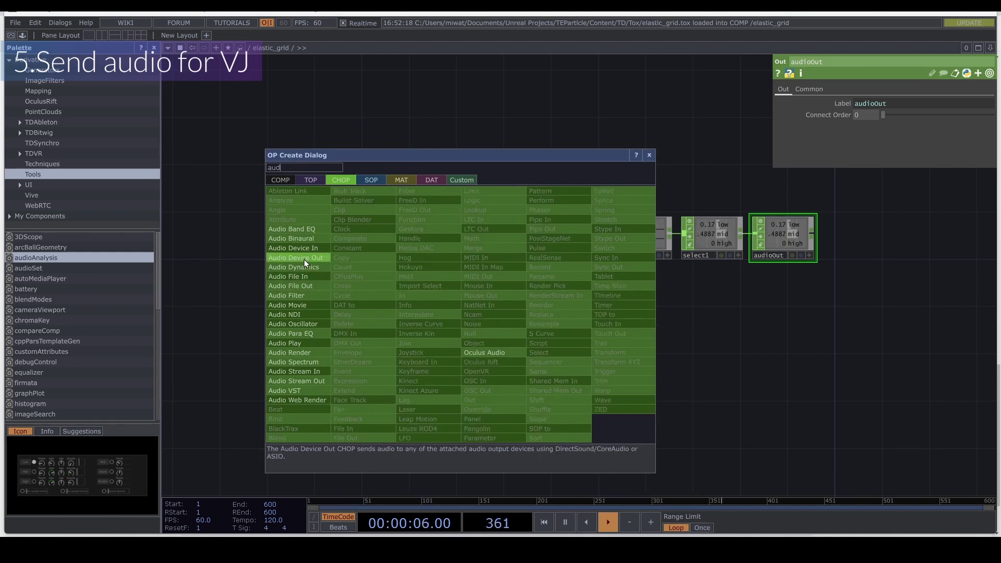
{"action": "left_click", "coordinate": [305, 259]}
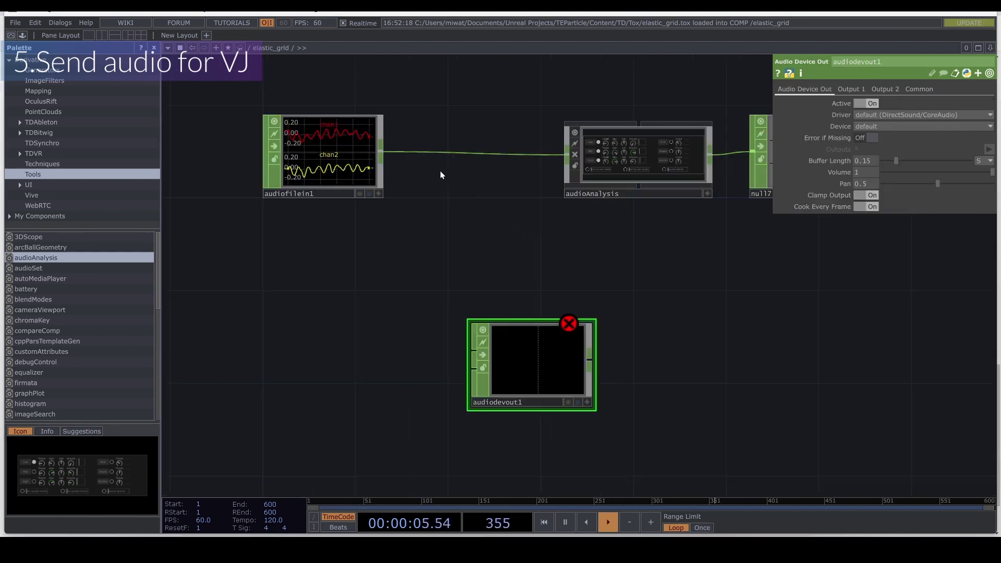
{"action": "left_click_drag", "start_coordinate": [383, 152], "coordinate": [473, 350]}
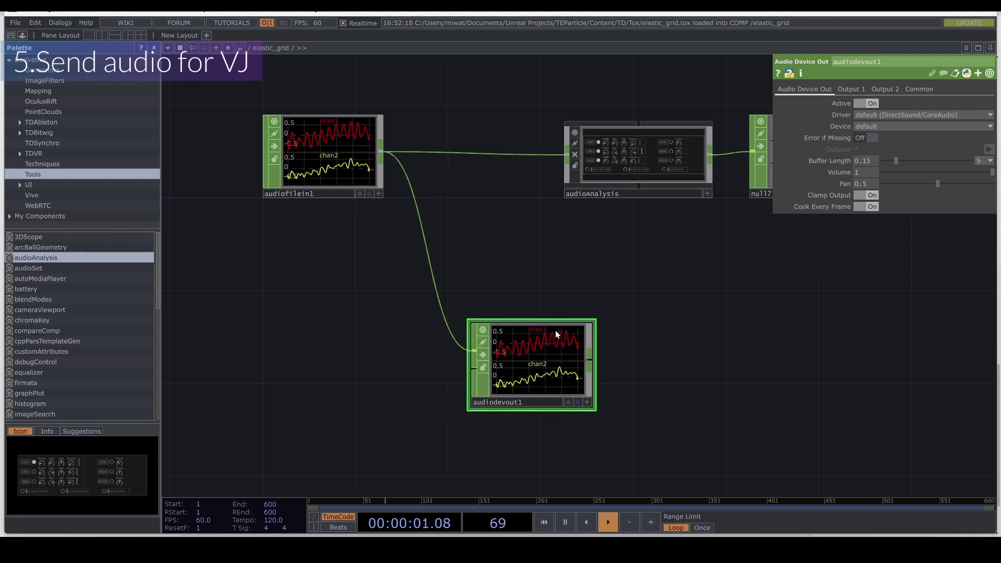
Pause the timeline playback and check the channels on the audioOut operator.
{"action": "left_click", "coordinate": [572, 524]}
{"action": "left_click_drag", "start_coordinate": [664, 330], "coordinate": [561, 331]}
{"action": "left_click_drag", "start_coordinate": [550, 298], "coordinate": [316, 292]}
{"action": "scroll", "coordinate": [316, 292], "scroll_direction": "down", "scroll_amount": 3}
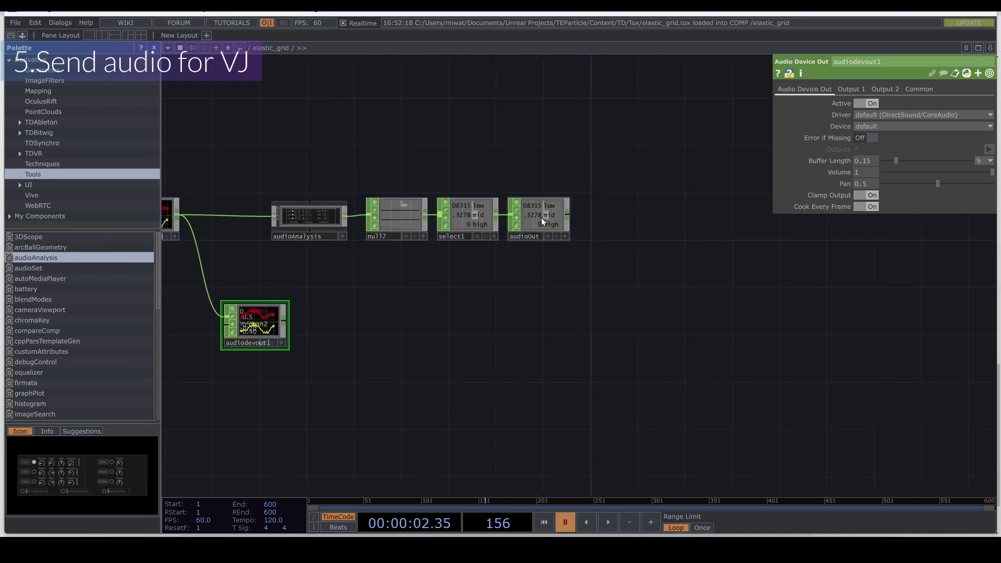
{"action": "scroll", "coordinate": [545, 219], "scroll_direction": "up", "scroll_amount": 3}
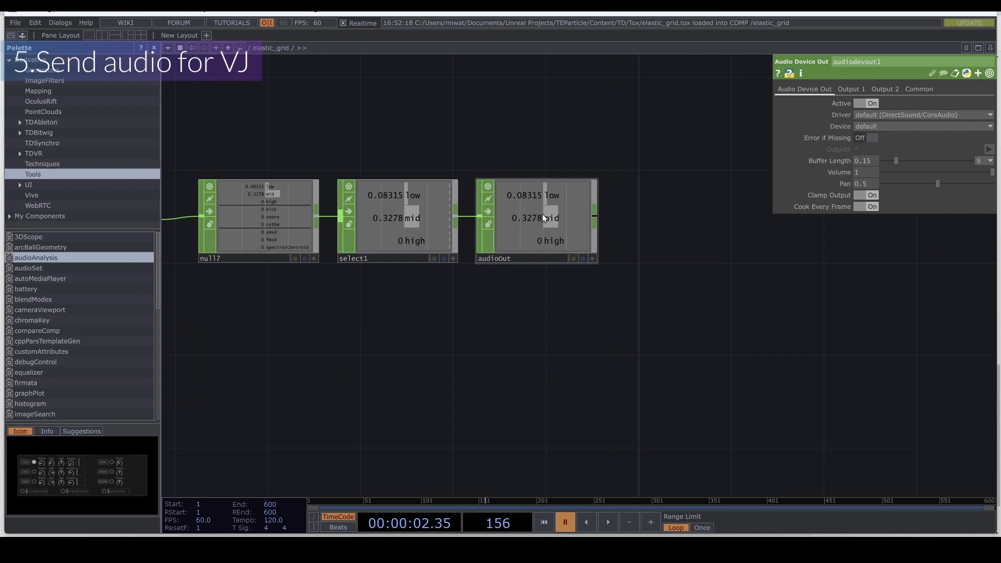
{"action": "scroll", "coordinate": [542, 213], "scroll_direction": "down", "scroll_amount": 4}
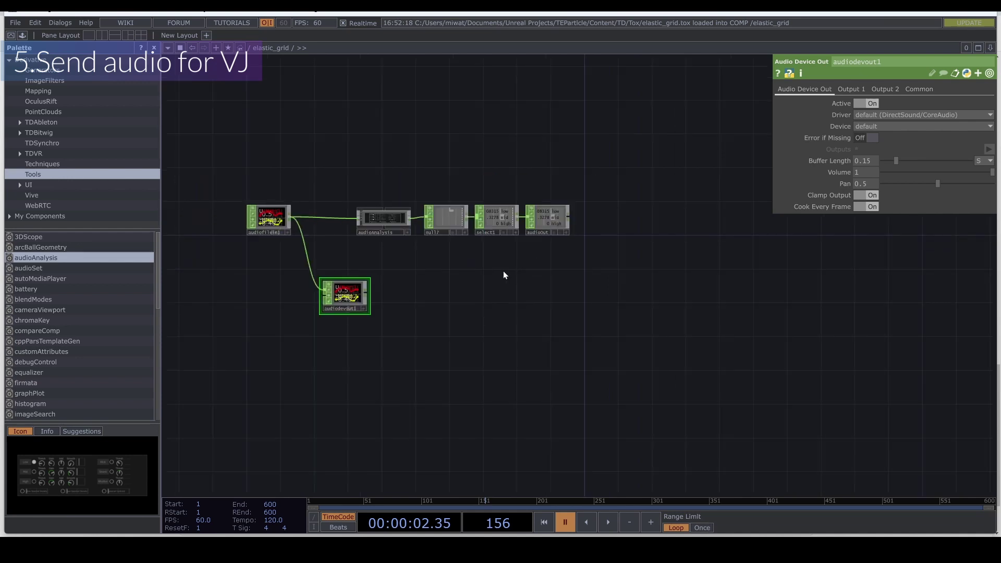
Set elastic_grid's Audiofile parameter to JeremyCaulfield_www.dumb-unit.com.mp3 from C:/Program Files/Derivative/TouchDesigner/Samples/Audio.
{"action": "key", "text": "u"}
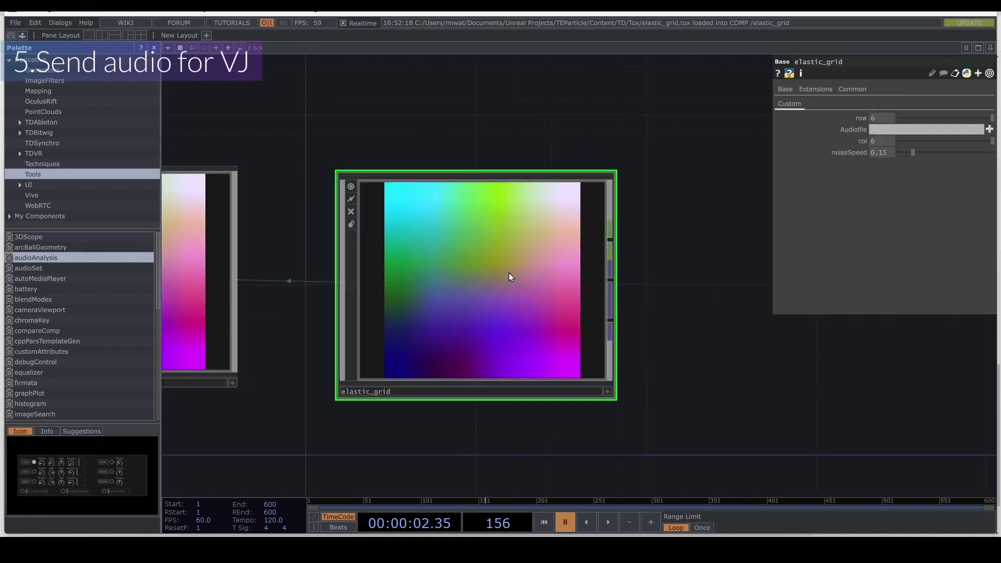
{"action": "left_click", "coordinate": [990, 129]}
{"action": "left_click", "coordinate": [59, 218]}
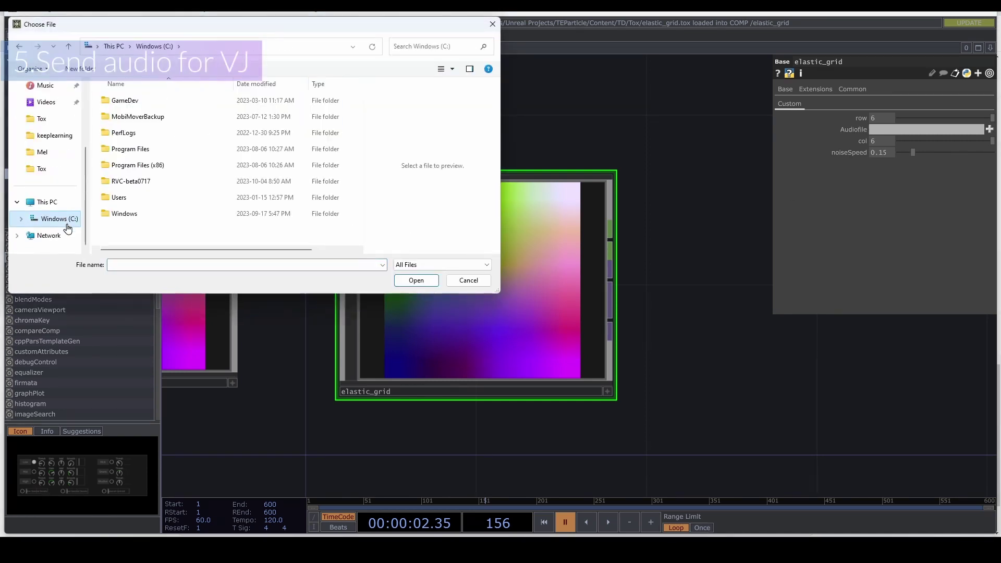
{"action": "double_click", "coordinate": [153, 150]}
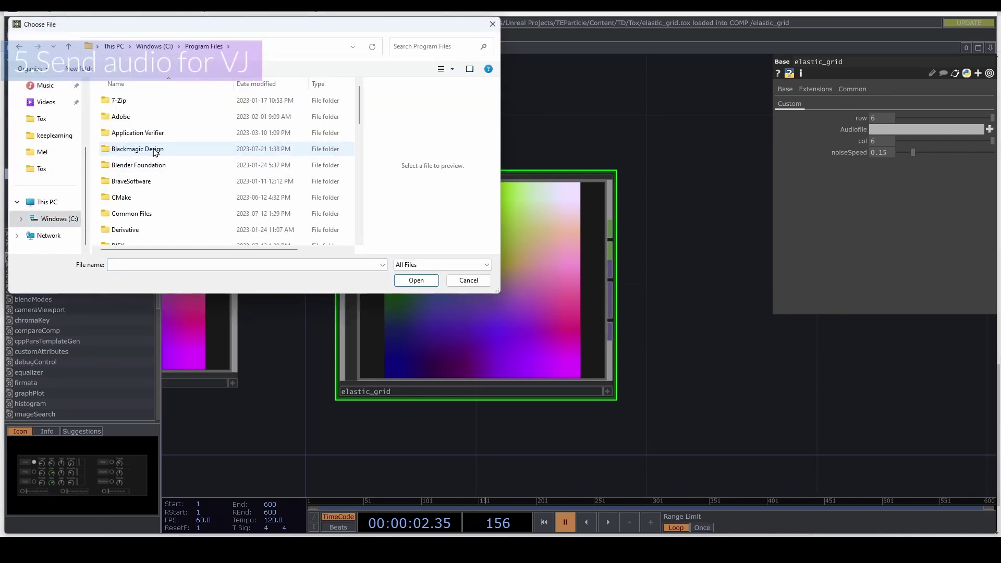
{"action": "scroll", "coordinate": [155, 152], "scroll_direction": "down", "scroll_amount": 3}
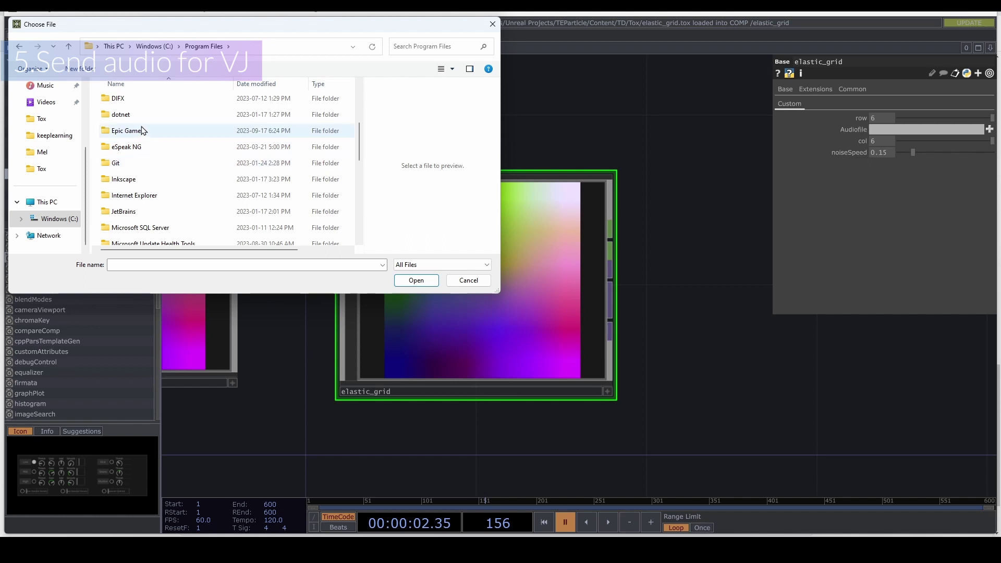
{"action": "scroll", "coordinate": [145, 127], "scroll_direction": "up", "scroll_amount": 1}
{"action": "double_click", "coordinate": [145, 132]}
{"action": "double_click", "coordinate": [144, 103]}
{"action": "double_click", "coordinate": [145, 128]}
{"action": "double_click", "coordinate": [145, 131]}
{"action": "double_click", "coordinate": [146, 116]}
{"action": "left_click", "coordinate": [153, 104]}
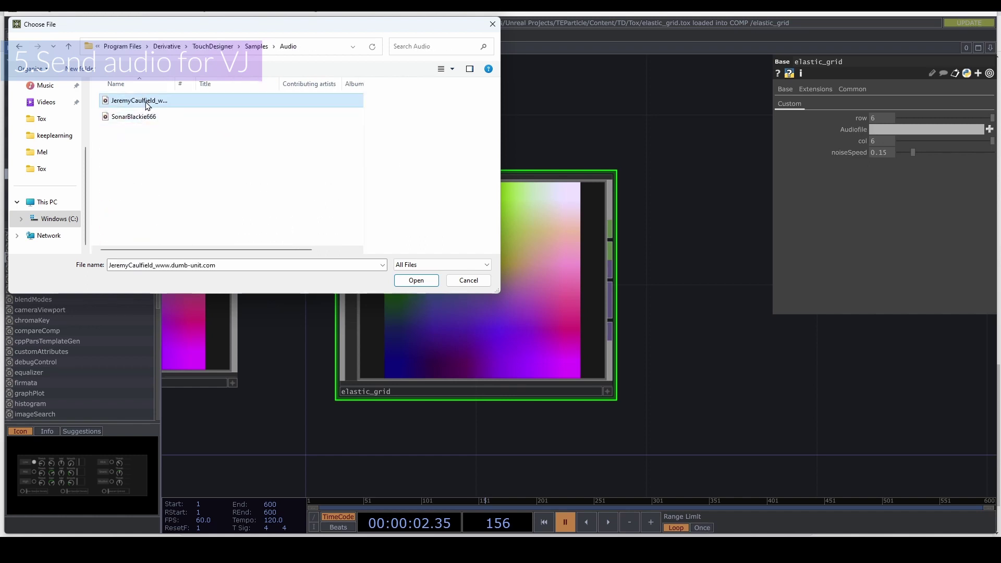
{"action": "left_click", "coordinate": [416, 280]}
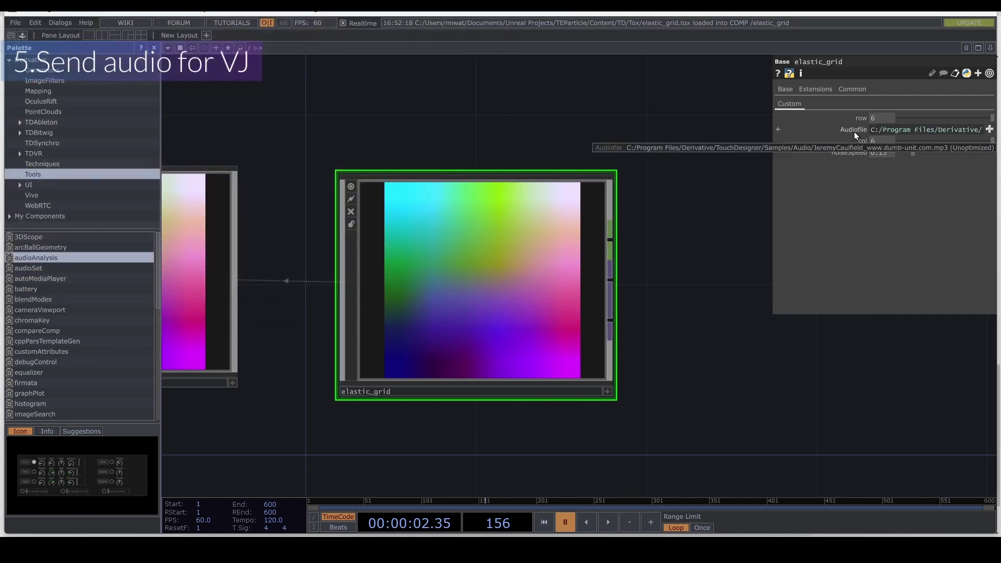
Copy elastic_grid's Audiofile parameter and paste it as a reference into the File parameter of audiofilein1.
{"action": "right_click", "coordinate": [858, 130]}
{"action": "left_click", "coordinate": [777, 102]}
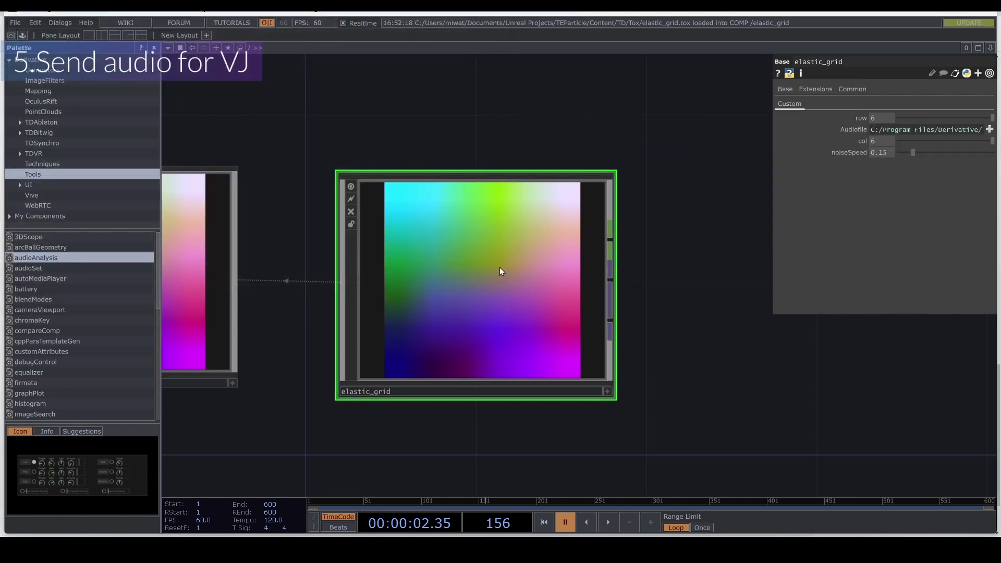
{"action": "key", "text": "i"}
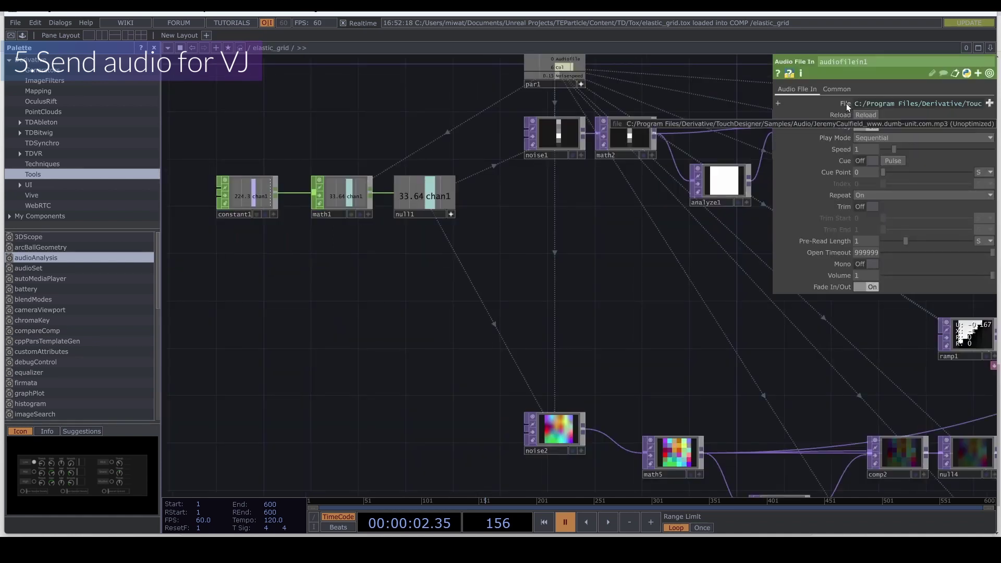
{"action": "right_click", "coordinate": [846, 104]}
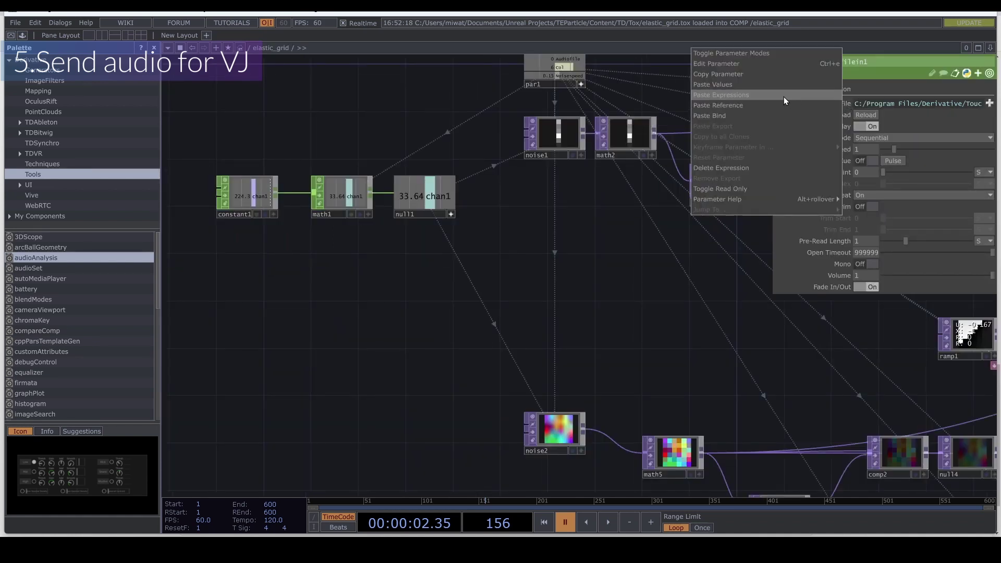
{"action": "left_click", "coordinate": [747, 106]}
{"action": "scroll", "coordinate": [683, 328], "scroll_direction": "down", "scroll_amount": 10}
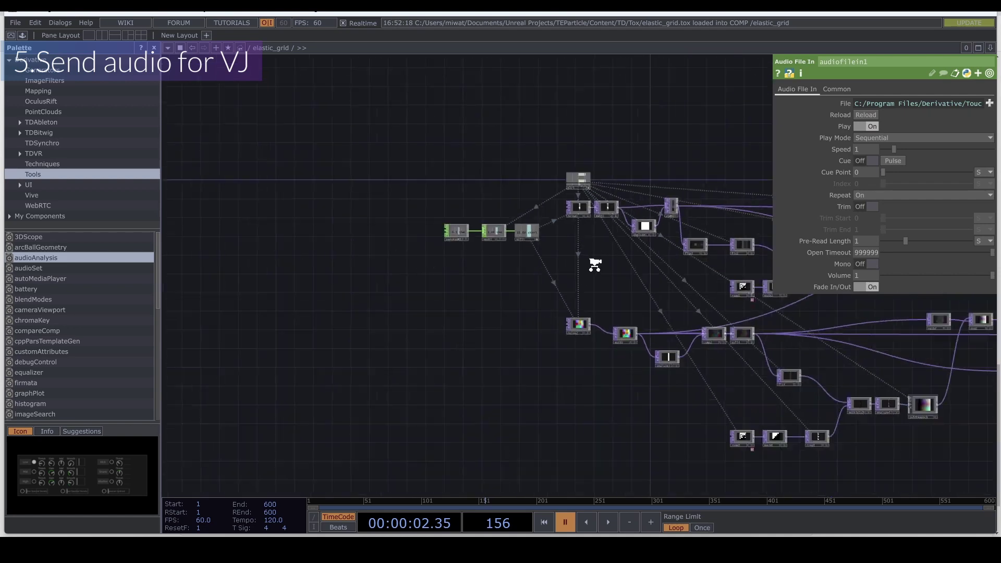
Save the elastic_grid component as a tox, overwriting elastic_grid in the project's Content/TD/Tox folder.
{"action": "right_click", "coordinate": [495, 277]}
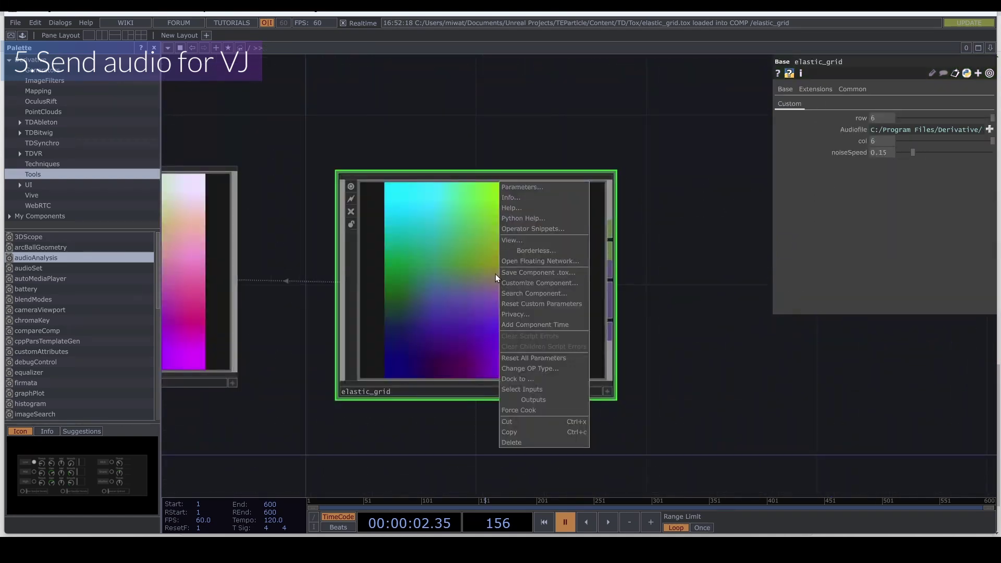
{"action": "left_click", "coordinate": [530, 273]}
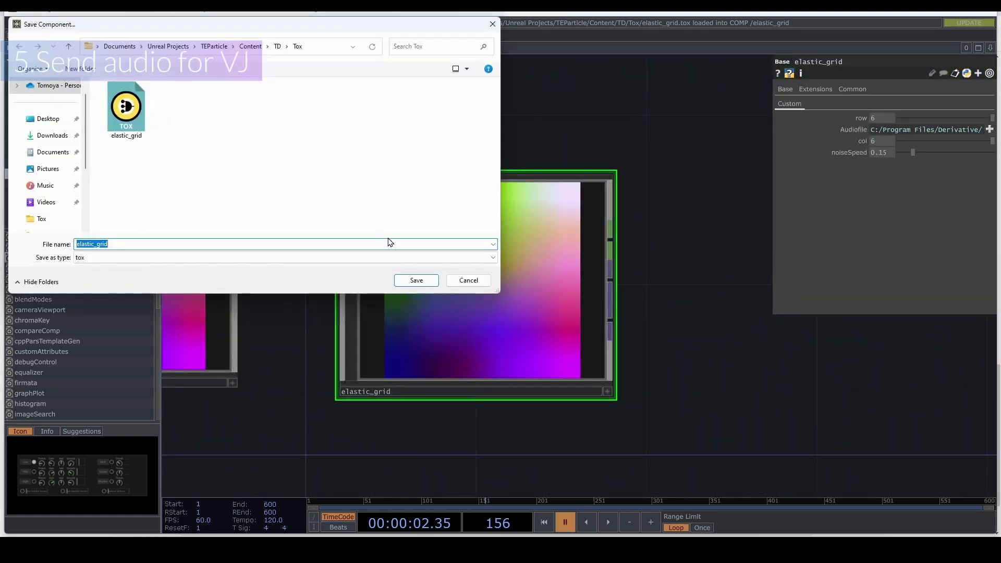
{"action": "left_click", "coordinate": [415, 281]}
{"action": "left_click", "coordinate": [521, 274]}
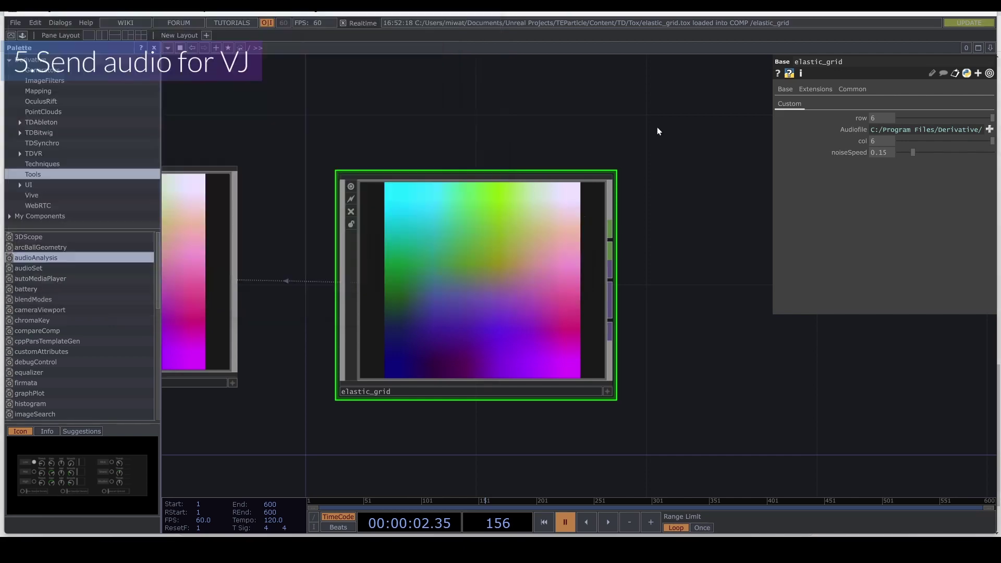
Quit TouchDesigner, switch to Unreal Editor and import the changed source content file.
{"action": "key", "text": "ctrl+q"}
{"action": "left_click", "coordinate": [304, 162]}
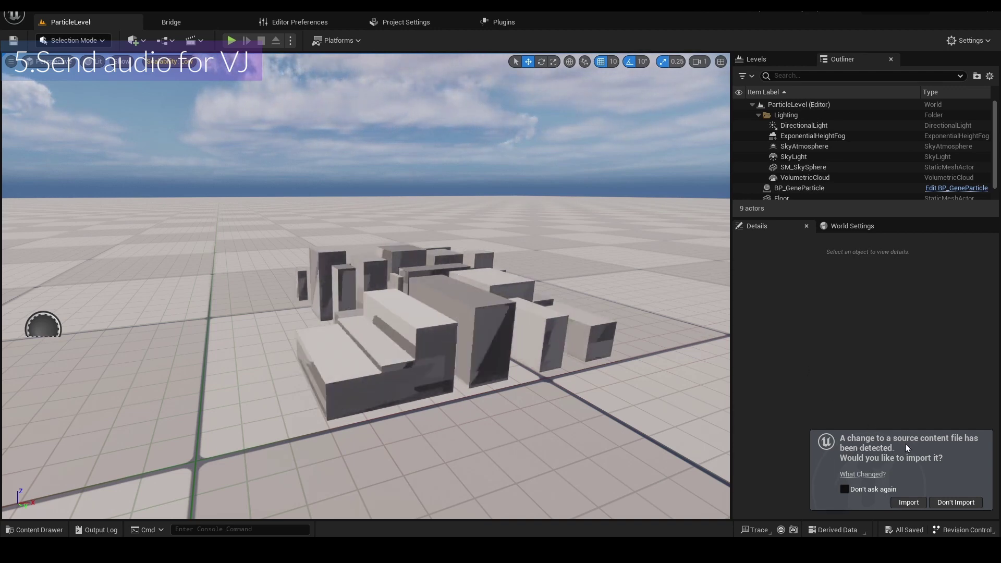
{"action": "left_click", "coordinate": [910, 502]}
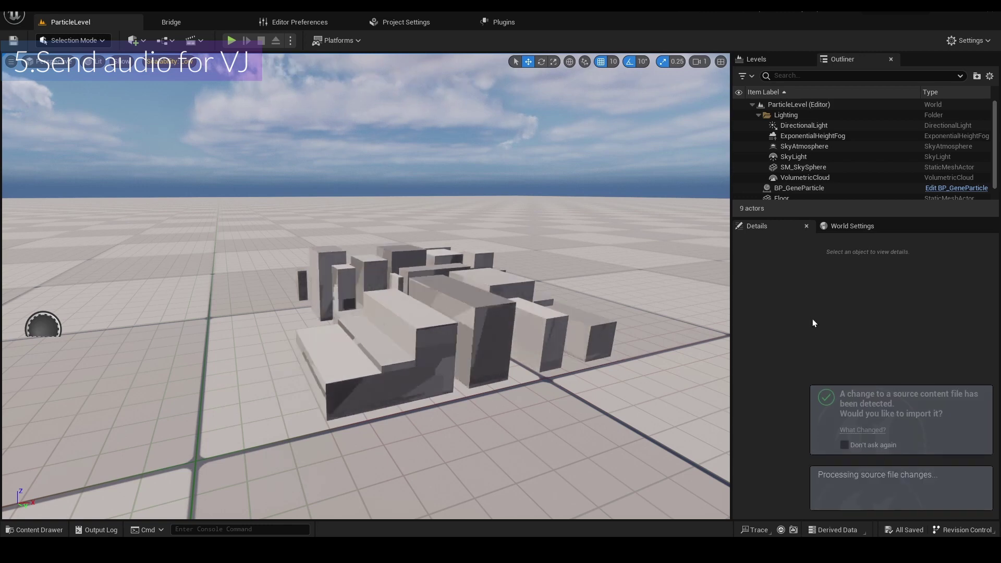
Open the TE_ReceiveTox blueprint and move the PosTex2D and ScaleTex2D setter group lower in the Event Graph.
{"action": "left_click", "coordinate": [832, 188]}
{"action": "scroll", "coordinate": [851, 186], "scroll_direction": "down", "scroll_amount": 1}
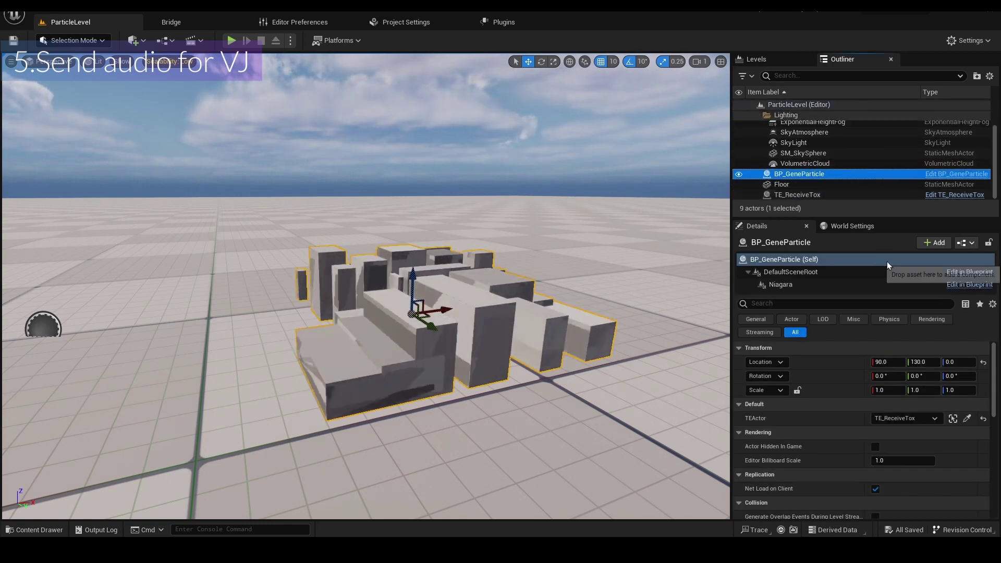
{"action": "left_click", "coordinate": [806, 196]}
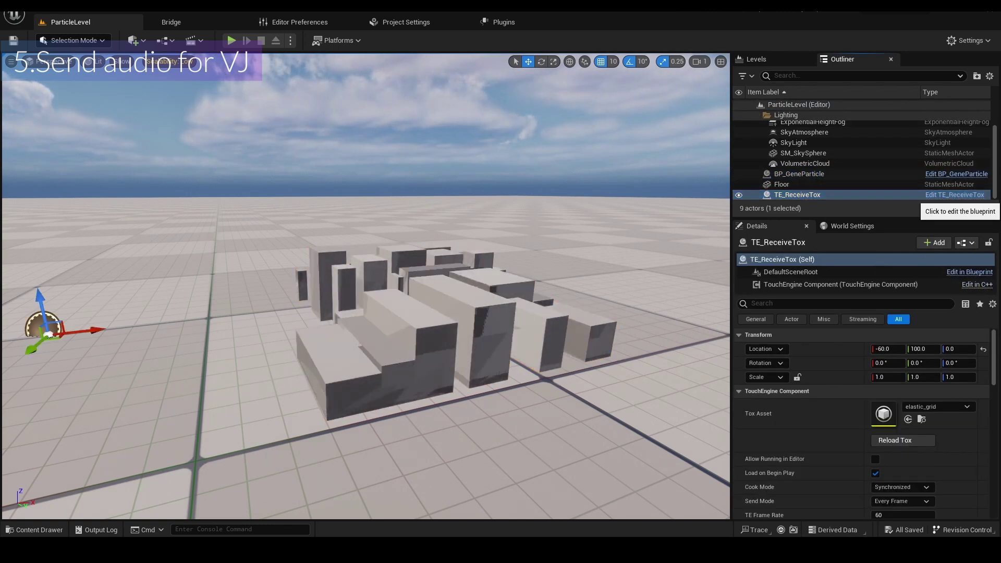
{"action": "left_click", "coordinate": [948, 195]}
{"action": "right_click_drag", "start_coordinate": [488, 249], "coordinate": [484, 215]}
{"action": "left_click_drag", "start_coordinate": [546, 312], "coordinate": [398, 343]}
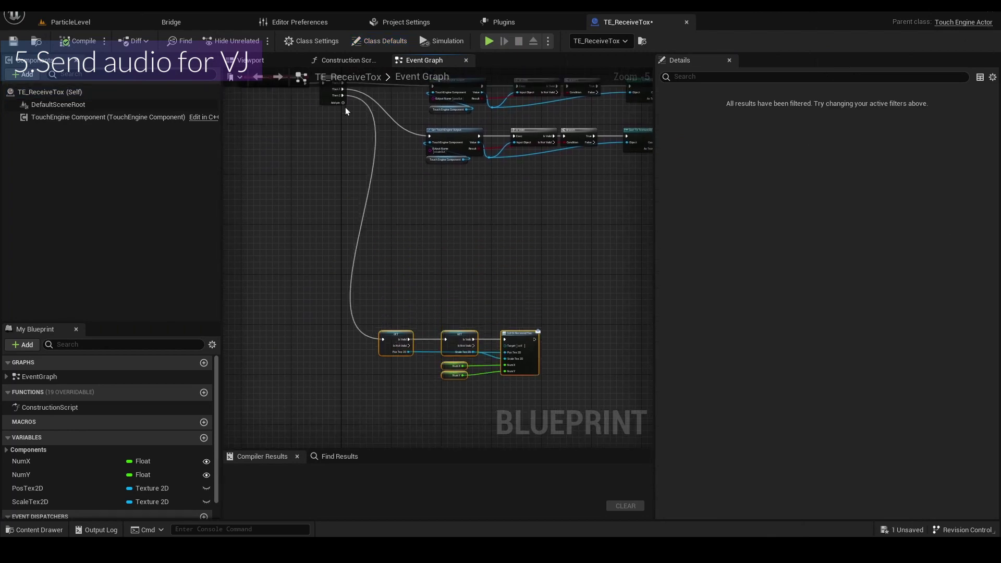
Duplicate the Touch Engine Component reference node and place the copy below the scaleOut output nodes.
{"action": "scroll", "coordinate": [446, 176], "scroll_direction": "up", "scroll_amount": 3}
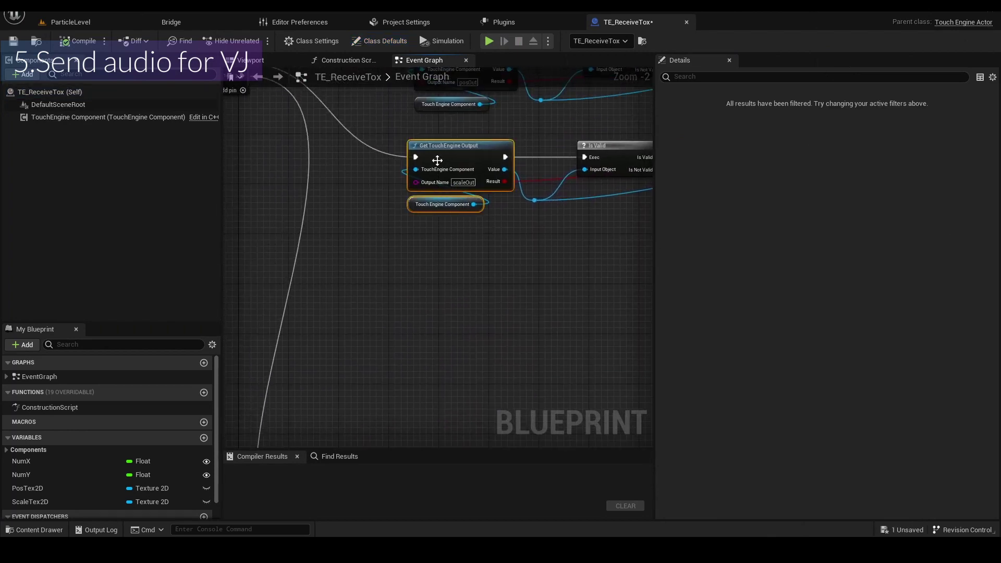
{"action": "right_click_drag", "start_coordinate": [474, 251], "coordinate": [547, 287]}
{"action": "left_click", "coordinate": [493, 242]}
{"action": "key", "text": "ctrl+c"}
{"action": "key", "text": "ctrl+v"}
{"action": "left_click_drag", "start_coordinate": [539, 325], "coordinate": [496, 379]}
{"action": "right_click_drag", "start_coordinate": [496, 378], "coordinate": [487, 332]}
Add a Get TouchEngine Output node from the duplicated Touch Engine Component reference.
{"action": "left_click_drag", "start_coordinate": [537, 332], "coordinate": [517, 270]}
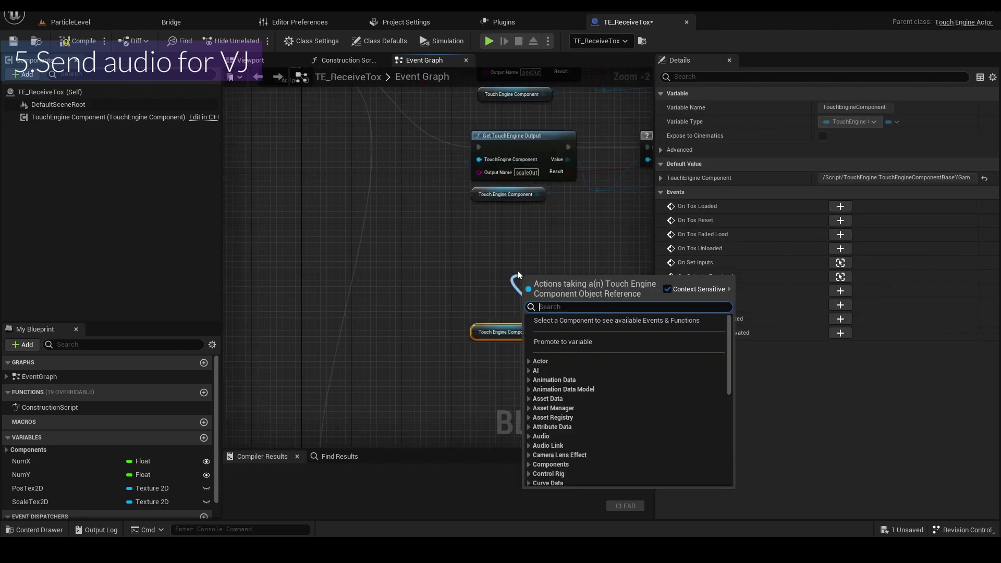
{"action": "type", "text": "get"}
{"action": "key", "text": "Down"}
{"action": "key", "text": "Return"}
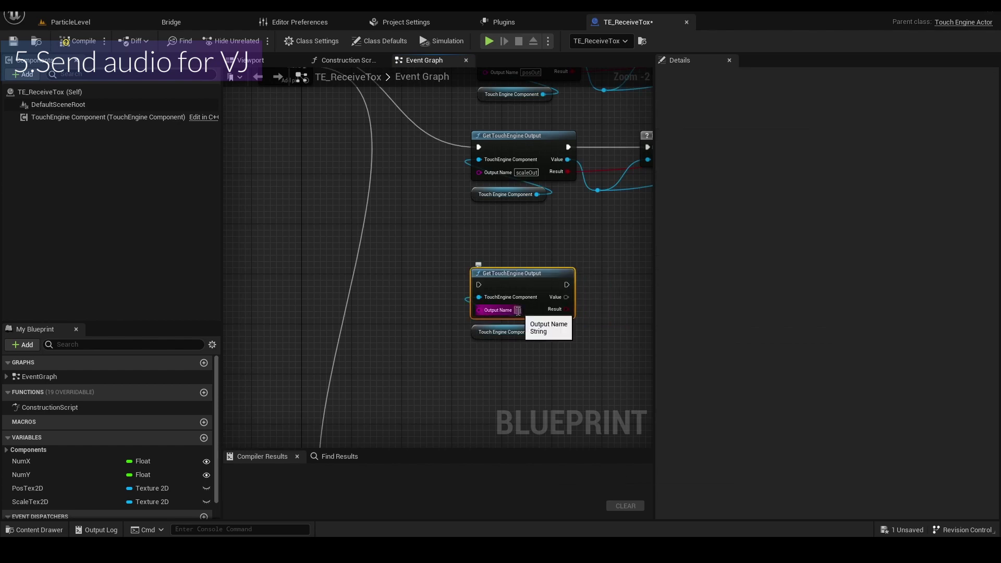
Look up the tox outputs in the TouchEngine Component's details and set the new node's Output Name to audioOut.
{"action": "left_click", "coordinate": [104, 116]}
{"action": "left_click", "coordinate": [833, 207]}
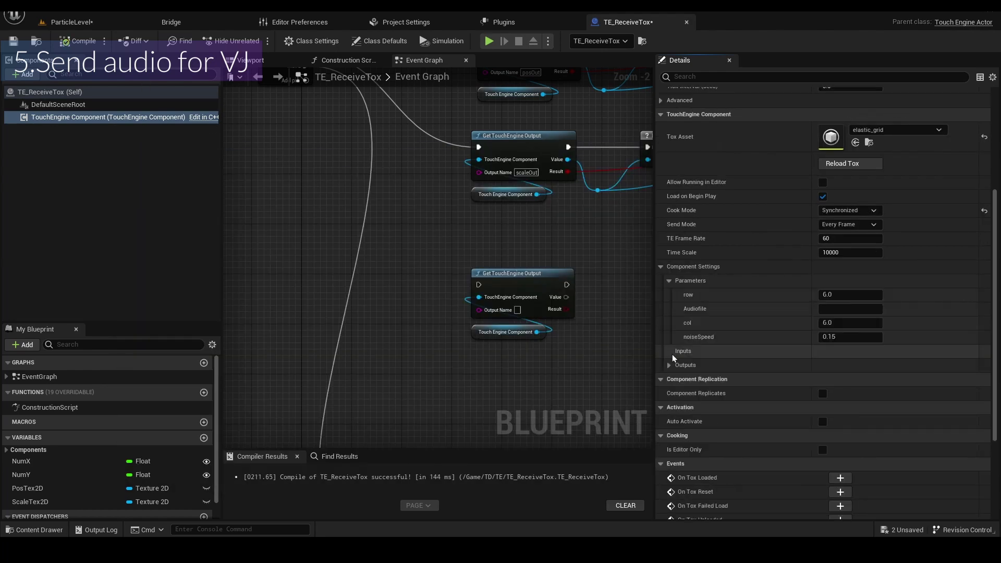
{"action": "scroll", "coordinate": [728, 325], "scroll_direction": "down", "scroll_amount": 2}
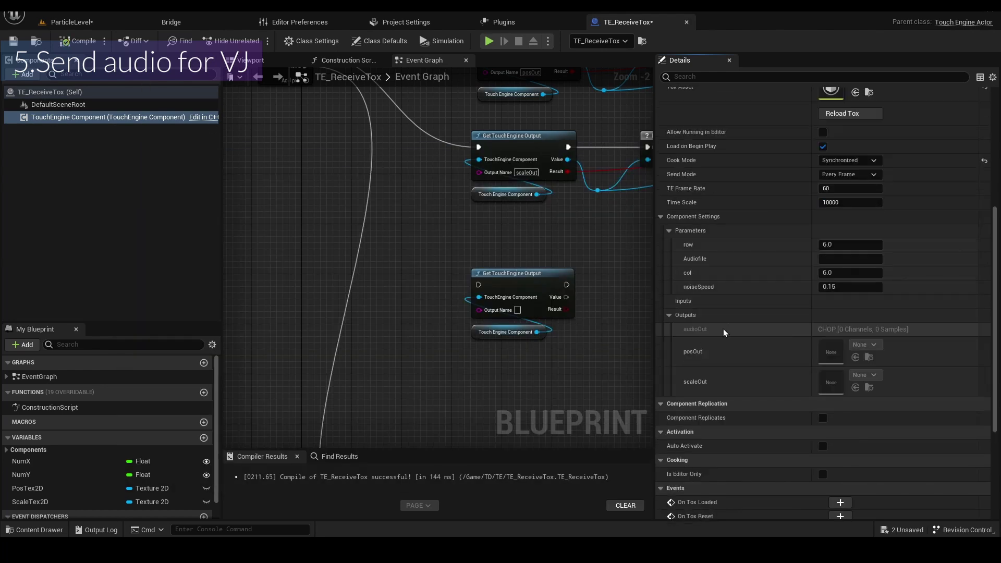
{"action": "scroll", "coordinate": [557, 259], "scroll_direction": "up", "scroll_amount": 2}
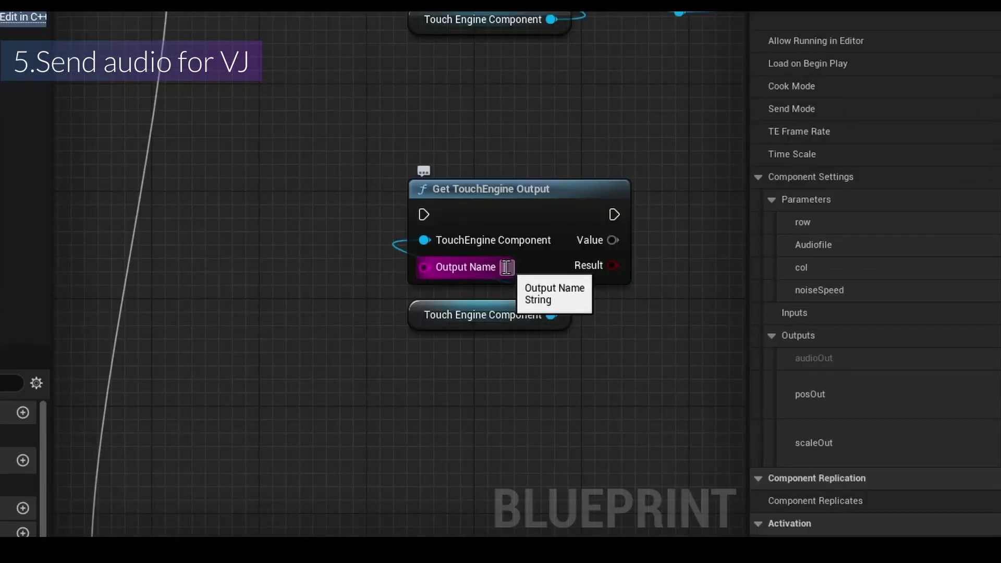
{"action": "left_click", "coordinate": [505, 273]}
{"action": "type", "text": "audioOut"}
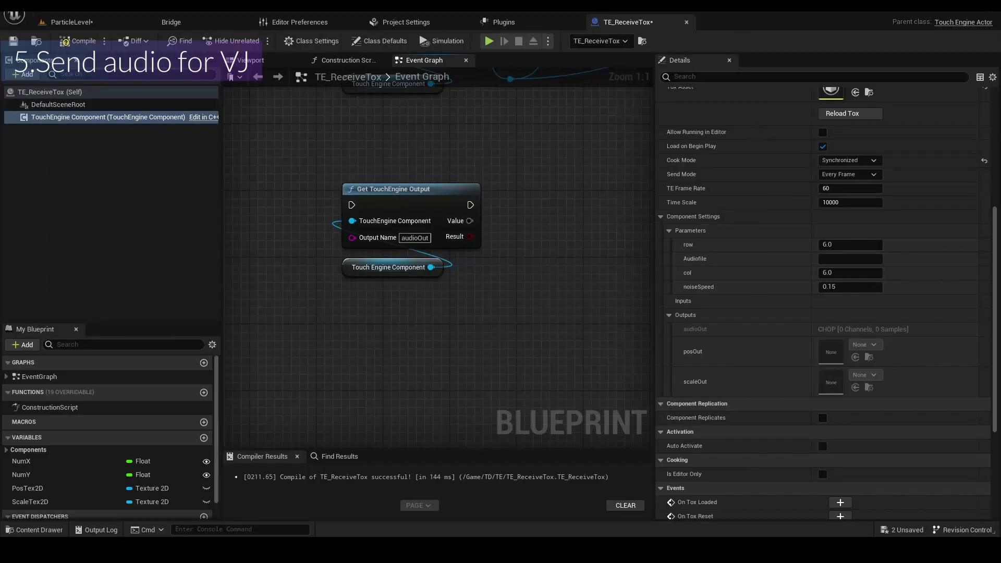
Add a Touch Engine Is Valid node from the Value output of the audioOut node as a CHOP.
{"action": "left_click_drag", "start_coordinate": [470, 220], "coordinate": [498, 252]}
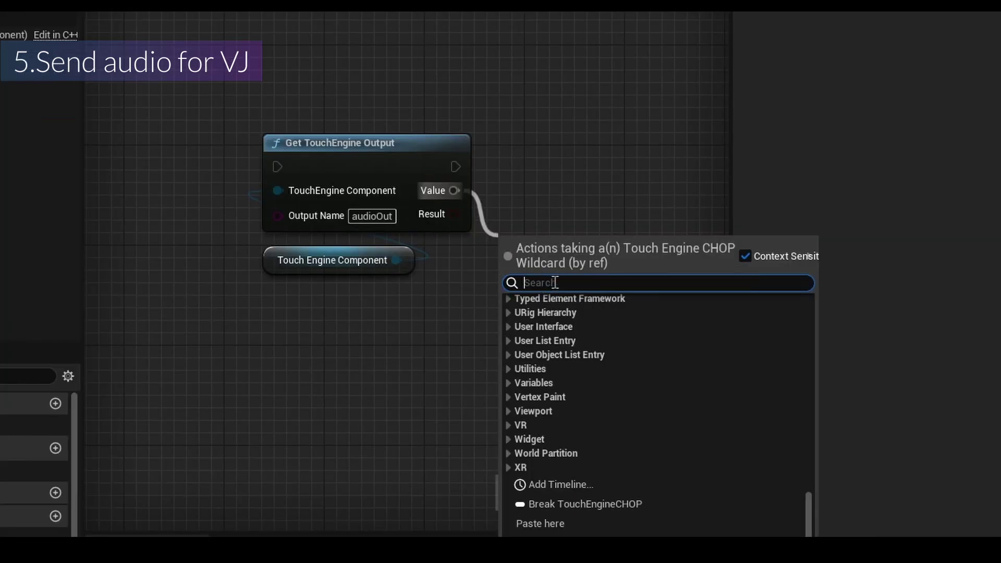
{"action": "type", "text": "chop"}
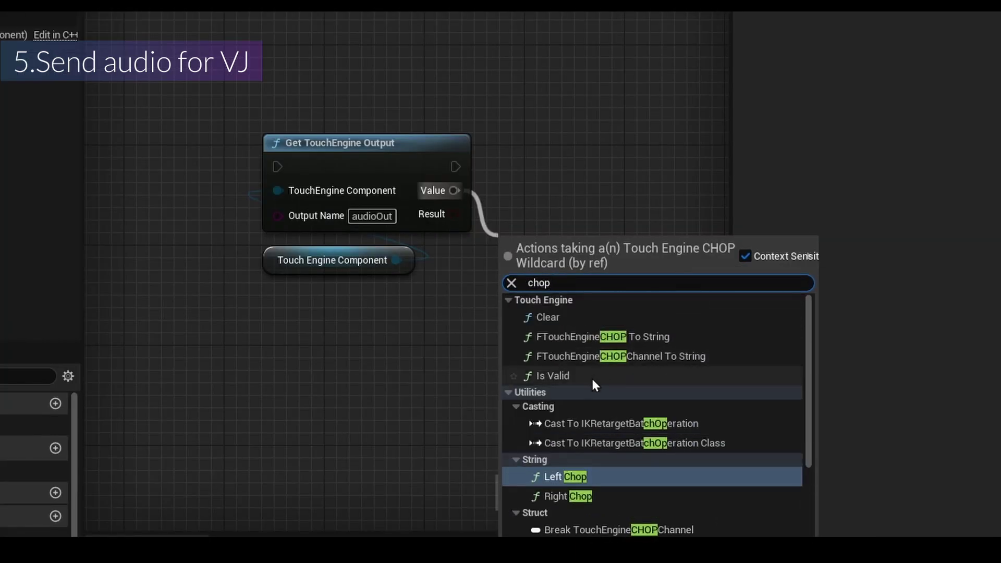
{"action": "left_click", "coordinate": [593, 378]}
Add a Branch node driven by the Is Valid result and connect the audioOut node's execution output to it.
{"action": "left_click_drag", "start_coordinate": [510, 280], "coordinate": [517, 239]}
{"action": "type", "text": "br"}
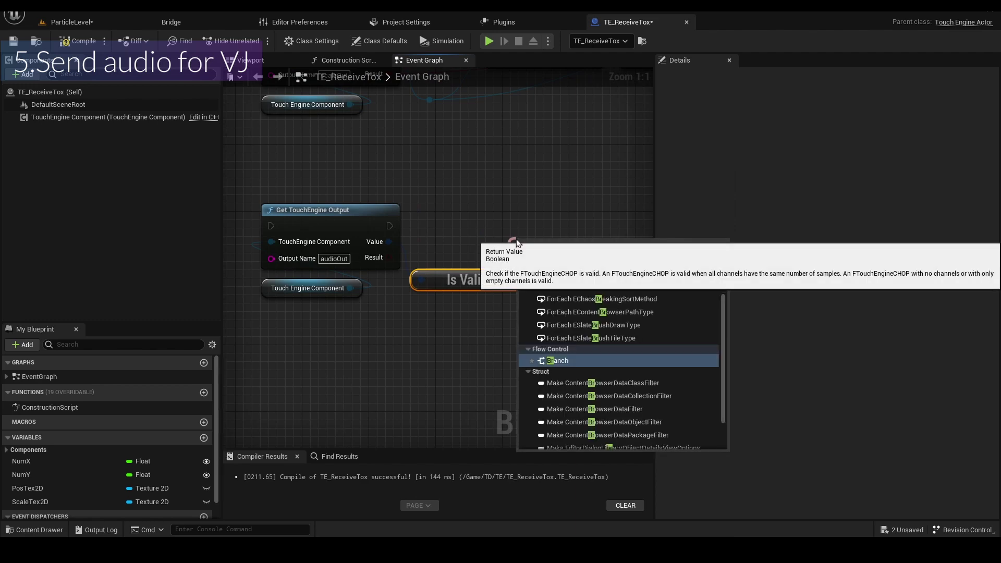
{"action": "left_click", "coordinate": [569, 360]}
{"action": "left_click_drag", "start_coordinate": [390, 226], "coordinate": [493, 227]}
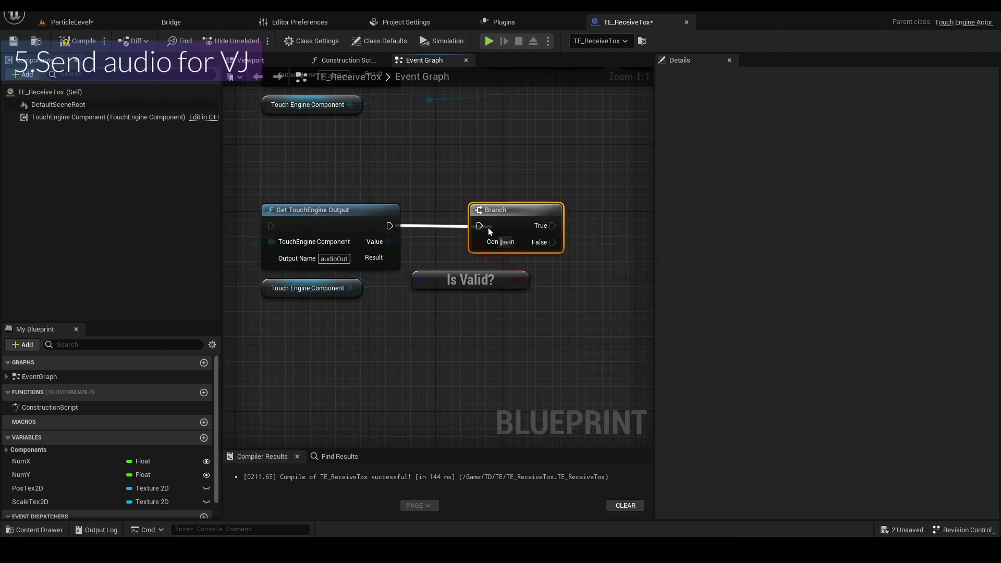
{"action": "left_click_drag", "start_coordinate": [493, 227], "coordinate": [481, 226]}
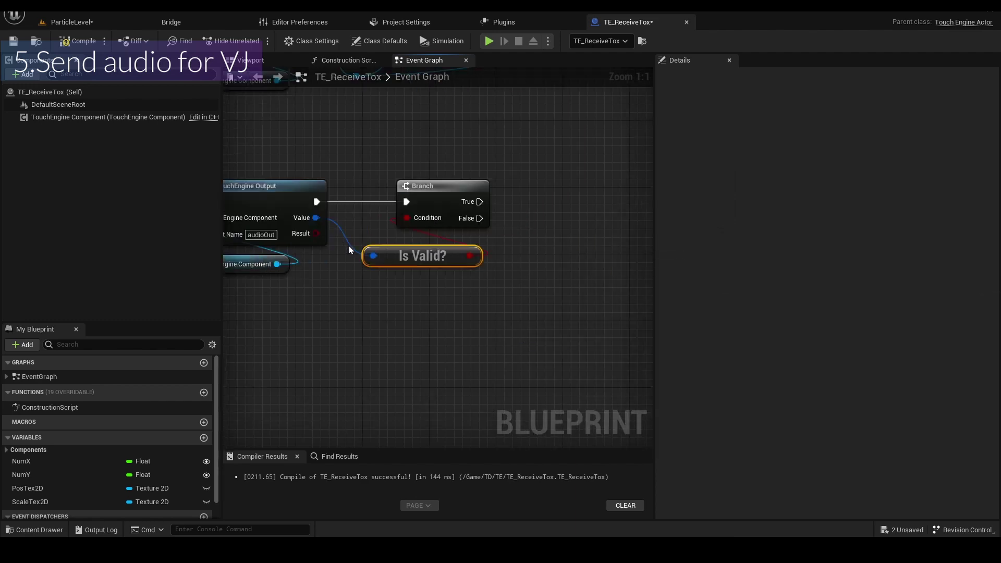
Insert a reroute point on the audioOut Value wire and add a Get Channel by Name node from it for channel low.
{"action": "left_click", "coordinate": [348, 246]}
{"action": "double_click", "coordinate": [351, 243]}
{"action": "left_click_drag", "start_coordinate": [351, 243], "coordinate": [428, 308]}
{"action": "type", "text": "get"}
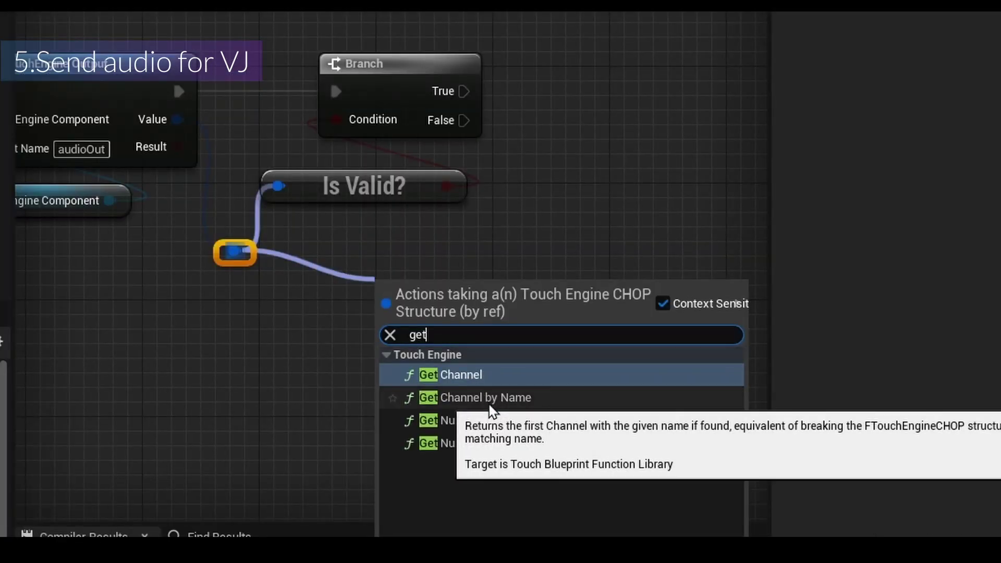
{"action": "left_click", "coordinate": [491, 403]}
{"action": "left_click", "coordinate": [486, 340]}
{"action": "type", "text": "low"}
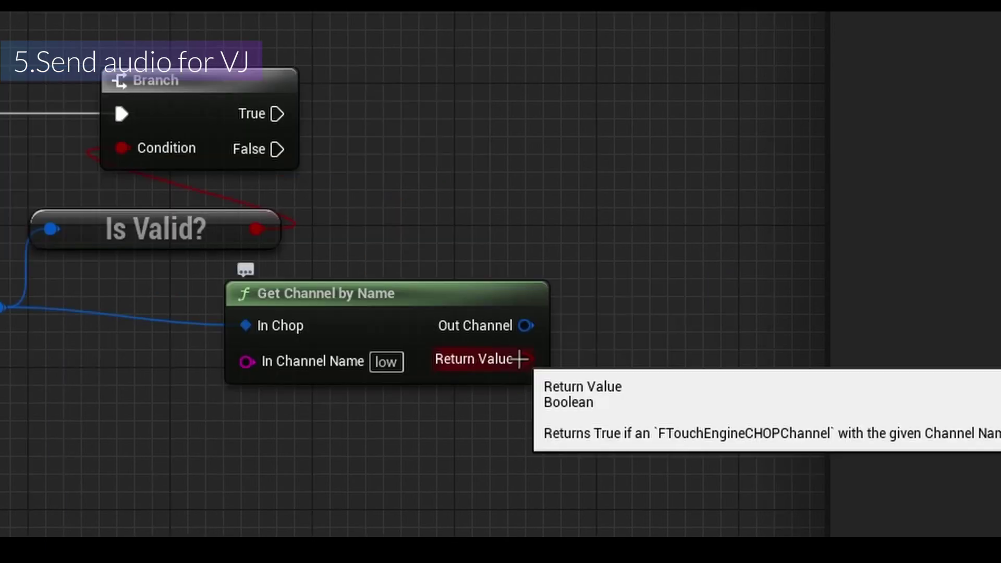
Add a second Branch driven by Get Channel by Name's Return Value, executed from the first Branch's True output.
{"action": "left_click_drag", "start_coordinate": [705, 357], "coordinate": [668, 187]}
{"action": "type", "text": "branch"}
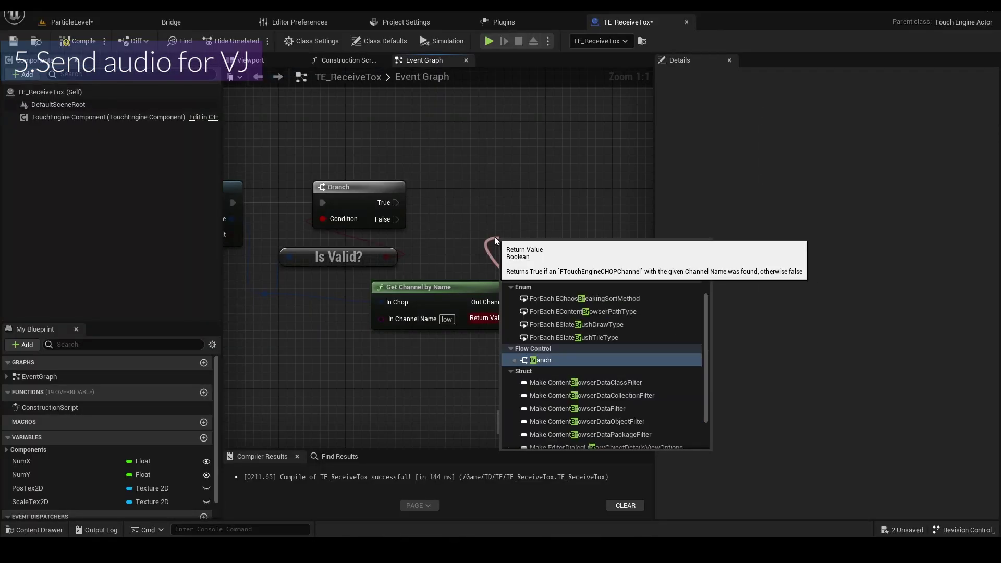
{"action": "left_click", "coordinate": [547, 290]}
Add a Break TouchEngineCHOPChannel node from the low channel's Out Channel and place it beside Get Channel by Name.
{"action": "left_click_drag", "start_coordinate": [515, 302], "coordinate": [540, 308]}
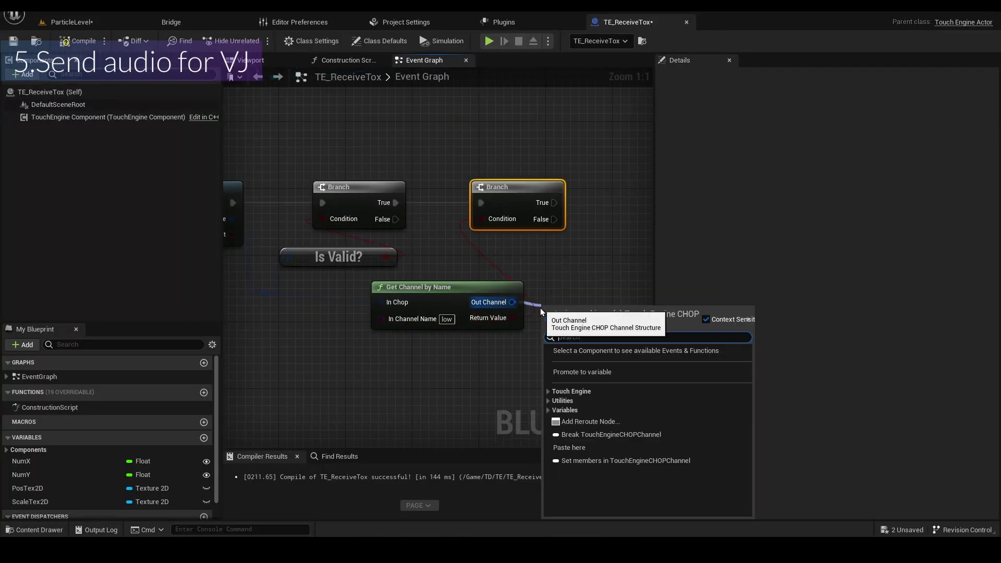
{"action": "type", "text": "bre"}
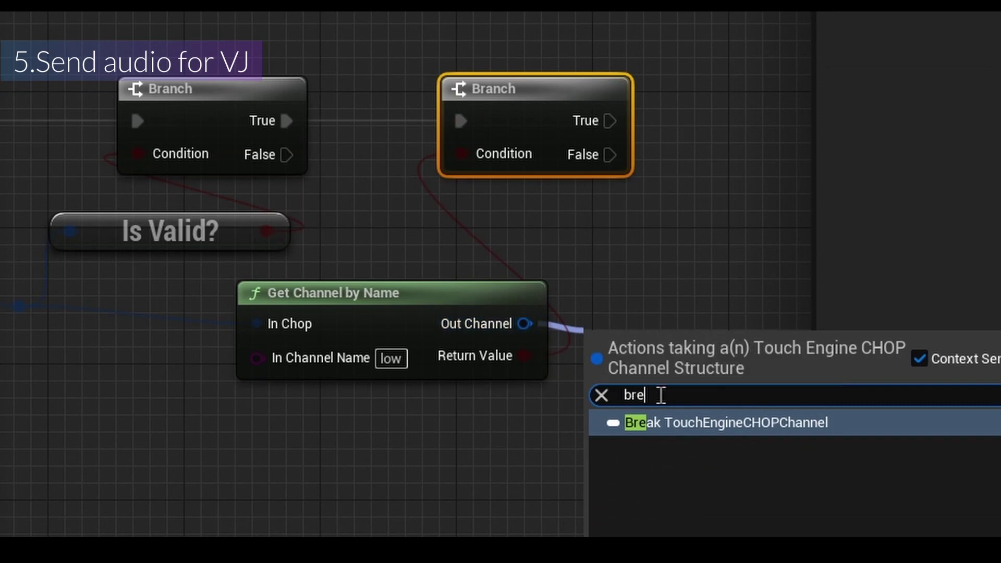
{"action": "left_click", "coordinate": [709, 433]}
{"action": "right_click_drag", "start_coordinate": [688, 226], "coordinate": [443, 174]}
{"action": "left_click_drag", "start_coordinate": [521, 300], "coordinate": [524, 263]}
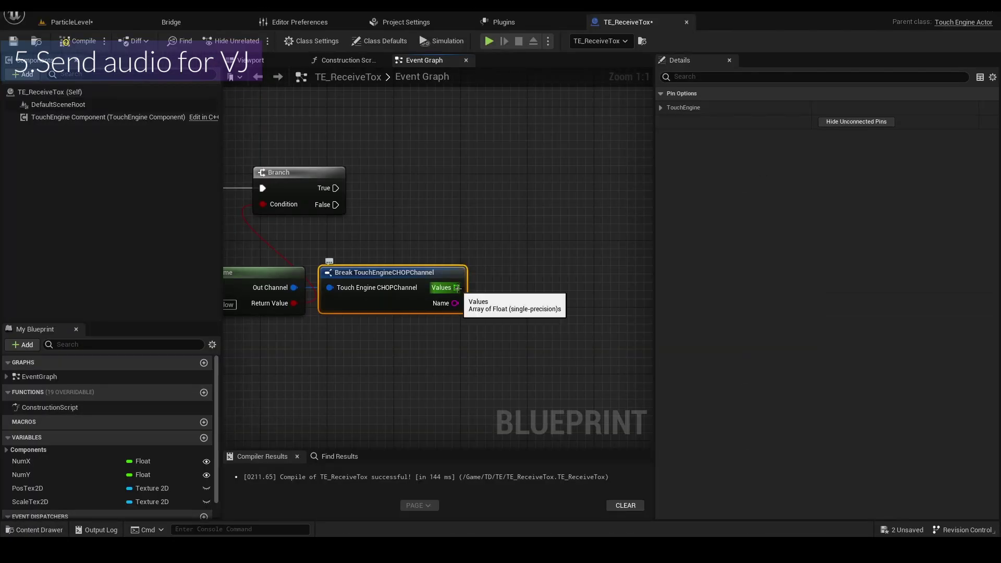
Add an array Get node at index 0 from the broken channel's Values output.
{"action": "left_click_drag", "start_coordinate": [611, 288], "coordinate": [714, 318]}
{"action": "type", "text": "get"}
{"action": "left_click", "coordinate": [571, 422]}
{"action": "left_click_drag", "start_coordinate": [532, 305], "coordinate": [519, 279]}
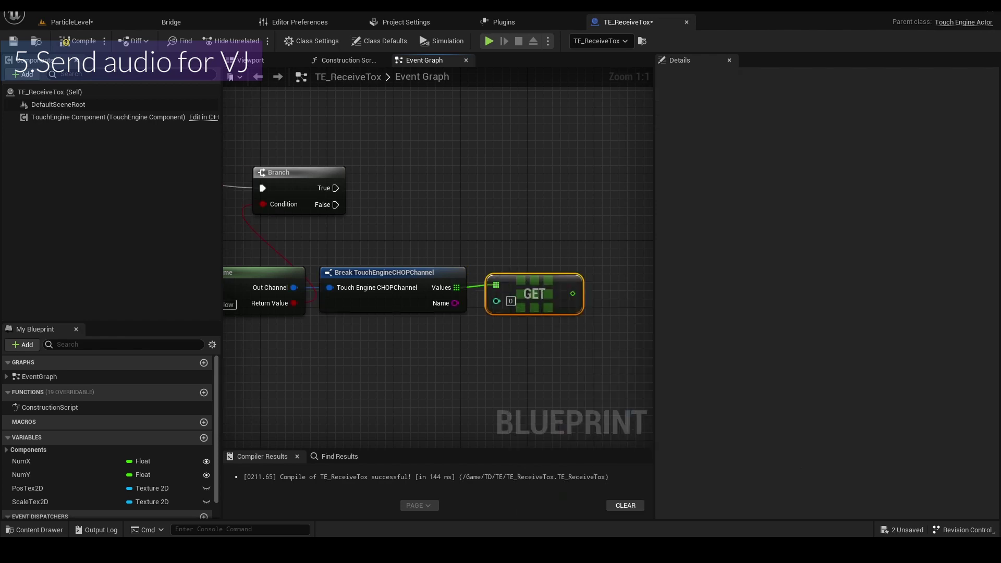
Promote the array Get output to a variable named Low and connect its setter to the second Branch's True output.
{"action": "right_click", "coordinate": [576, 296]}
{"action": "left_click", "coordinate": [621, 315]}
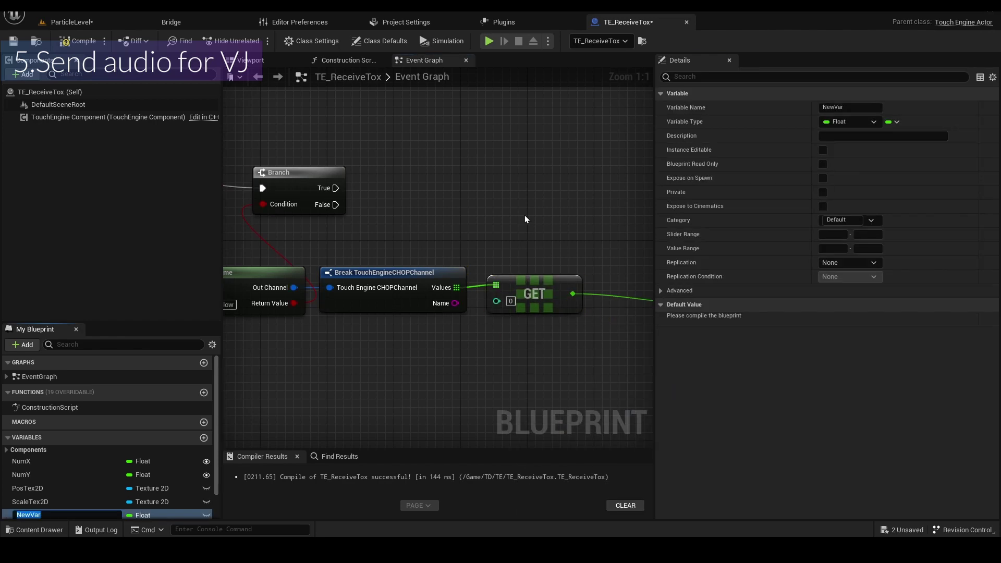
{"action": "scroll", "coordinate": [105, 444], "scroll_direction": "down", "scroll_amount": 2}
{"action": "left_click", "coordinate": [31, 487]}
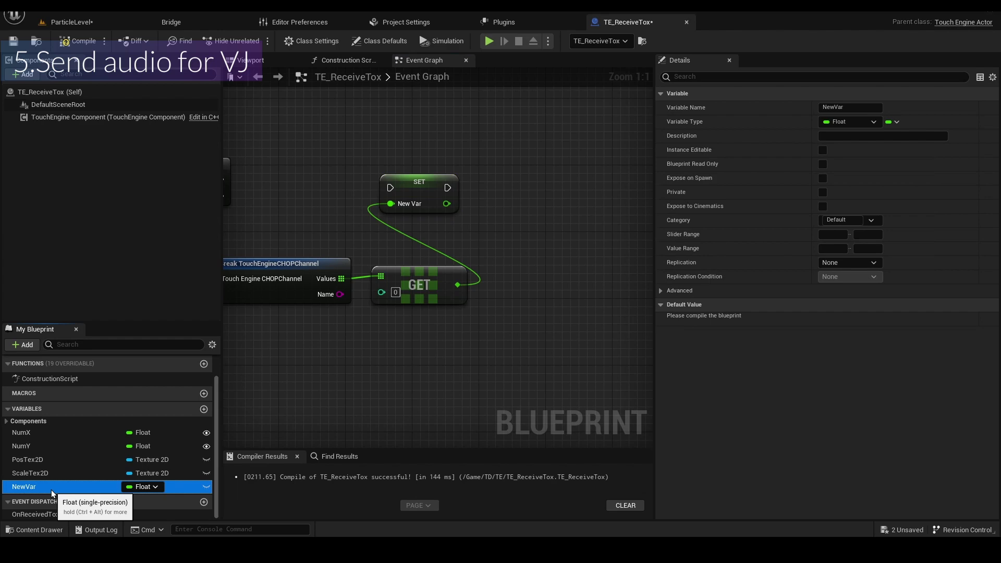
{"action": "left_click", "coordinate": [31, 487]}
{"action": "type", "text": "Lo"}
{"action": "type", "text": "w"}
{"action": "key", "text": "Return"}
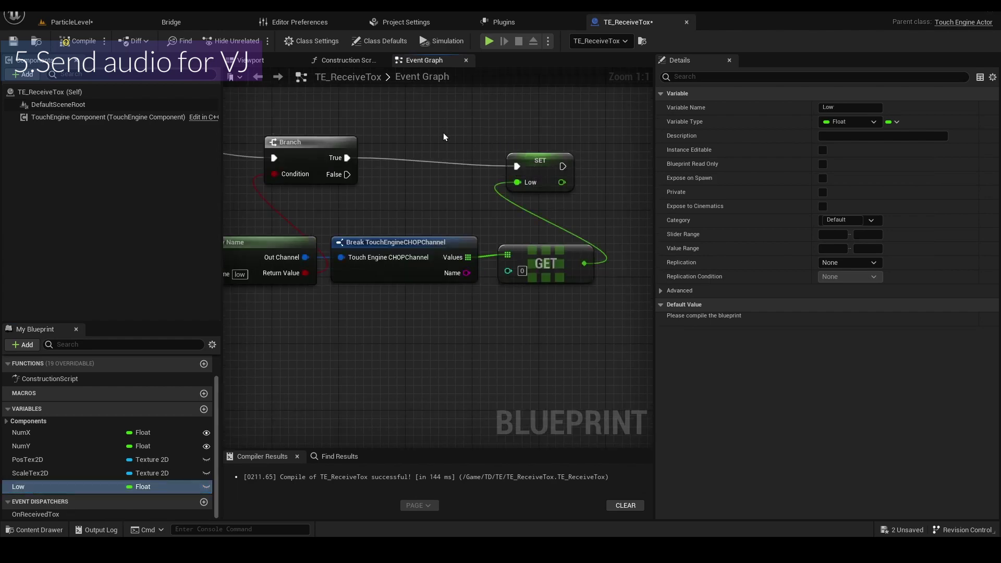
Review the low channel's node chain from Get Channel by Name through the array Get to the Low setter.
{"action": "scroll", "coordinate": [454, 177], "scroll_direction": "down", "scroll_amount": 3}
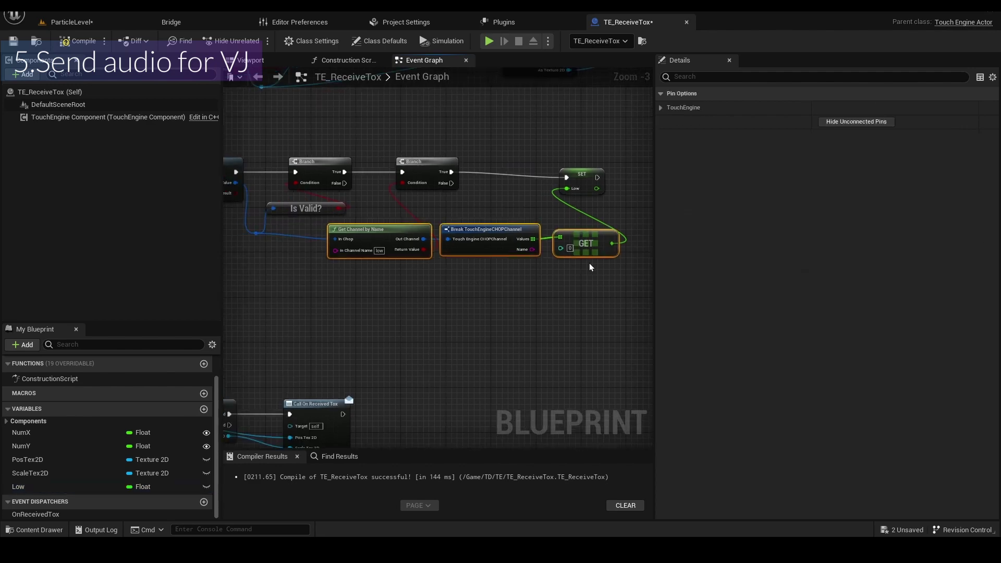
{"action": "left_click", "coordinate": [591, 264]}
{"action": "scroll", "coordinate": [440, 260], "scroll_direction": "up", "scroll_amount": 1}
{"action": "scroll", "coordinate": [367, 226], "scroll_direction": "up", "scroll_amount": 2}
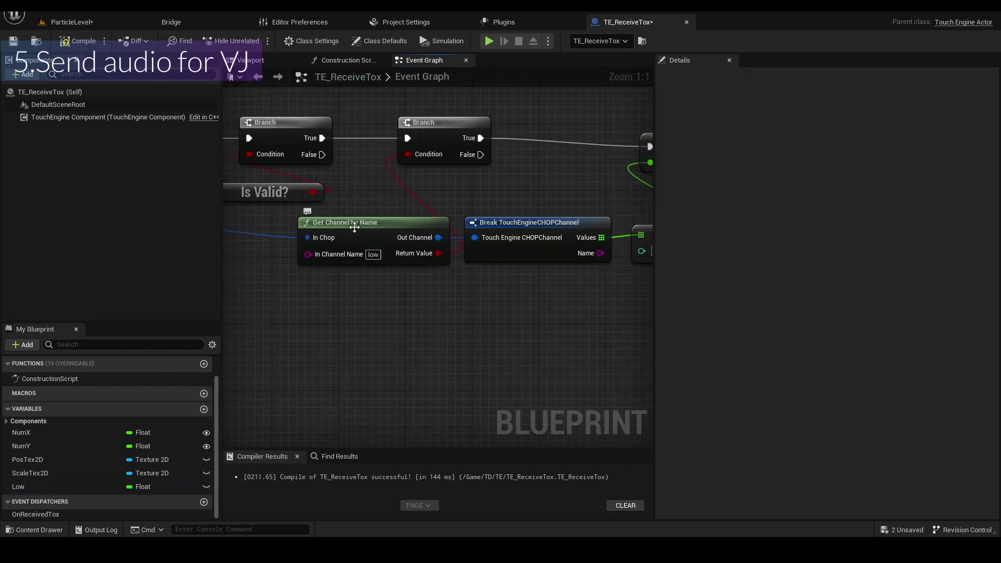
{"action": "left_click", "coordinate": [353, 226]}
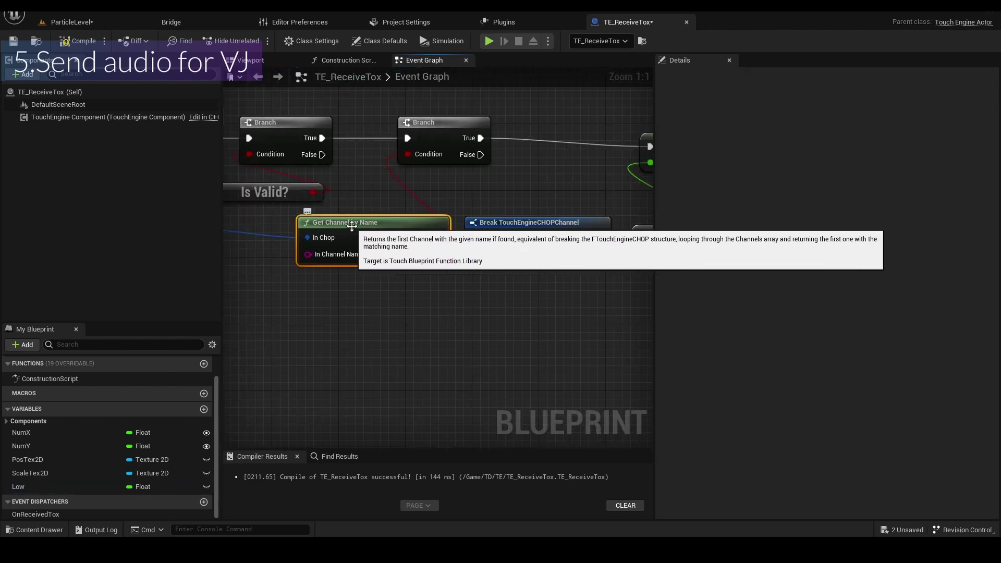
{"action": "right_click_drag", "start_coordinate": [491, 188], "coordinate": [423, 181]}
{"action": "left_click", "coordinate": [579, 219]}
{"action": "right_click_drag", "start_coordinate": [576, 218], "coordinate": [520, 219]}
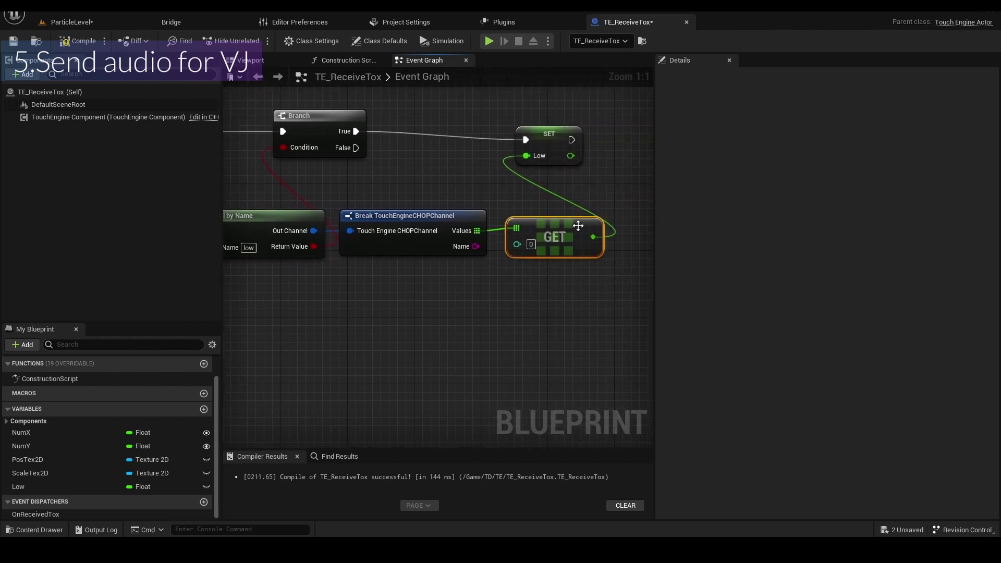
{"action": "scroll", "coordinate": [429, 272], "scroll_direction": "down", "scroll_amount": 5}
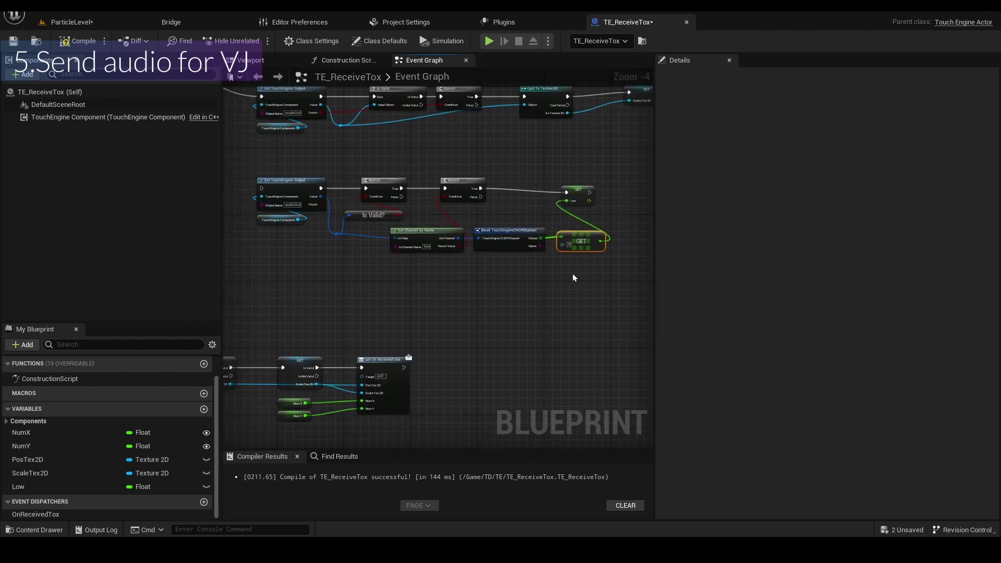
Duplicate the audioOut node chain, place the copy below the original, and move the Call On Received Tox nodes lower to make room.
{"action": "right_click_drag", "start_coordinate": [552, 275], "coordinate": [551, 256]}
{"action": "left_click_drag", "start_coordinate": [569, 244], "coordinate": [296, 174]}
{"action": "key", "text": "ctrl+d"}
{"action": "right_click_drag", "start_coordinate": [388, 295], "coordinate": [417, 268]}
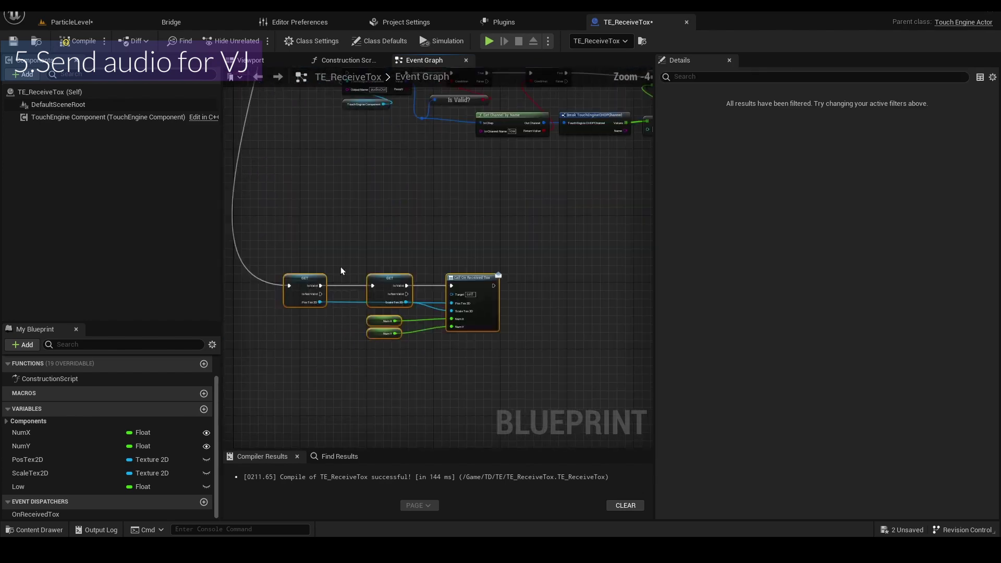
{"action": "right_click_drag", "start_coordinate": [388, 190], "coordinate": [347, 277]}
{"action": "right_click_drag", "start_coordinate": [386, 234], "coordinate": [370, 270]}
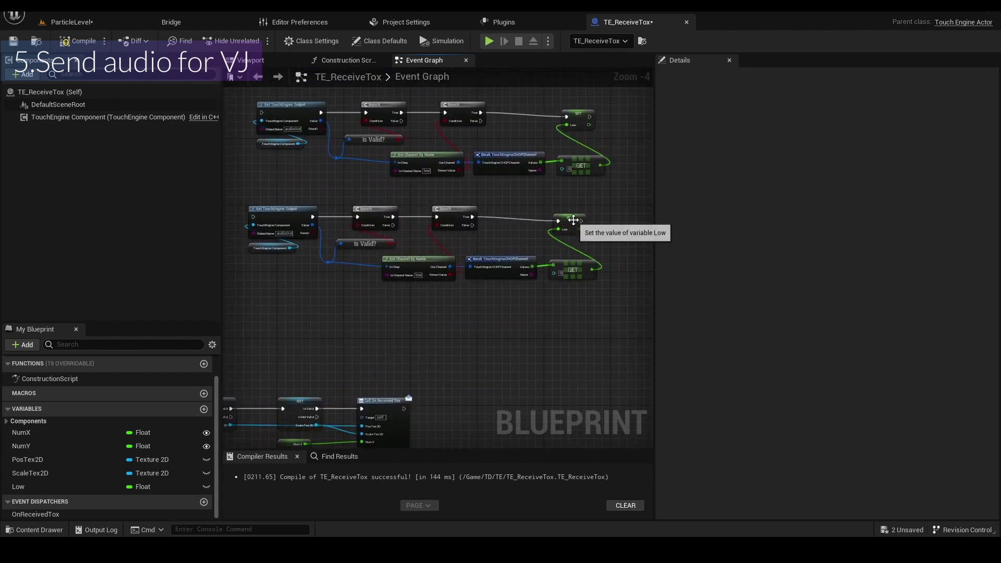
Delete the Low setter from the duplicated chain and set its Get Channel by Name channel to mid.
{"action": "left_click", "coordinate": [573, 220]}
{"action": "left_click", "coordinate": [568, 255]}
{"action": "scroll", "coordinate": [568, 254], "scroll_direction": "up", "scroll_amount": 3}
{"action": "left_click", "coordinate": [311, 292]}
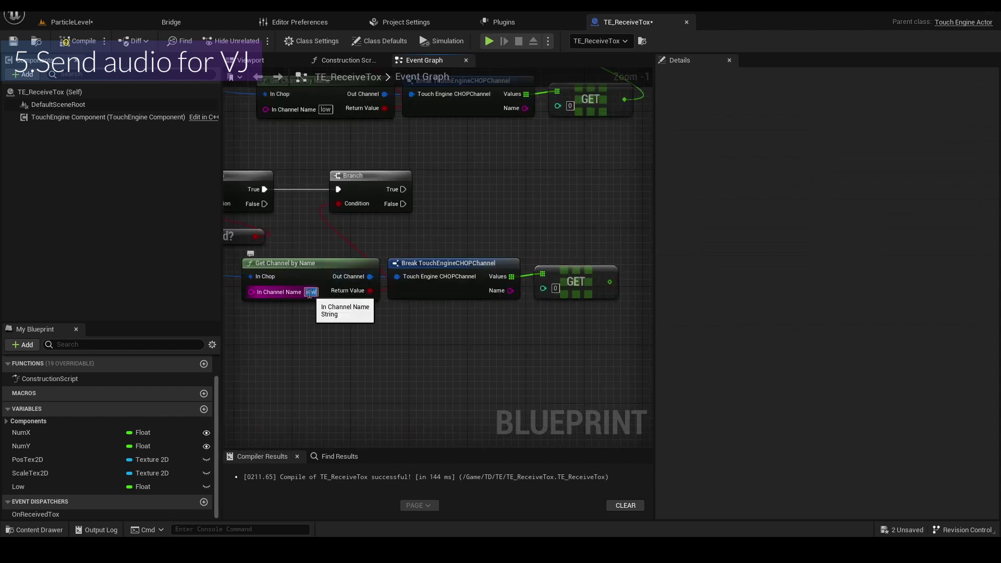
{"action": "type", "text": "mid"}
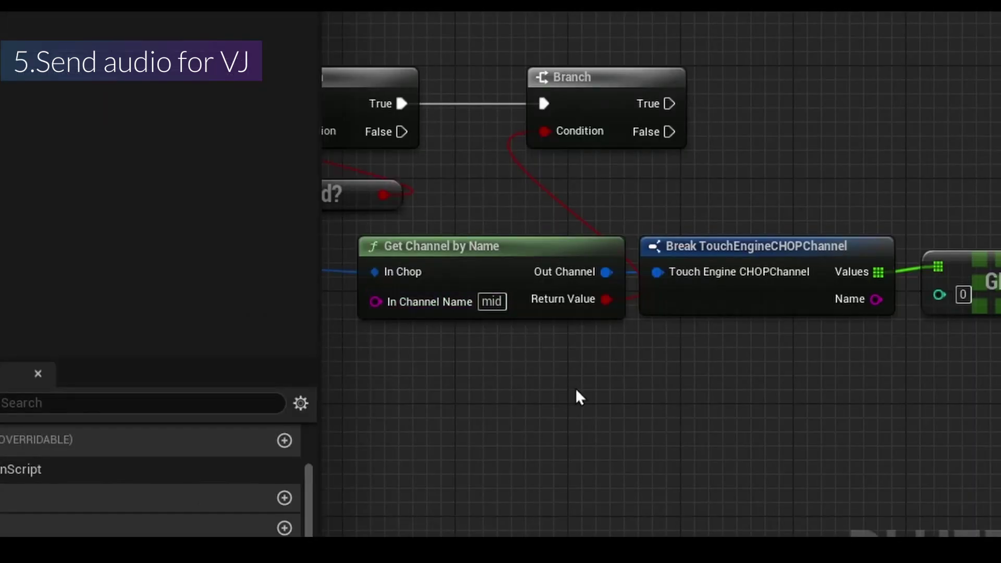
Promote the mid chain's array Get output to a variable named Mid.
{"action": "right_click", "coordinate": [610, 282]}
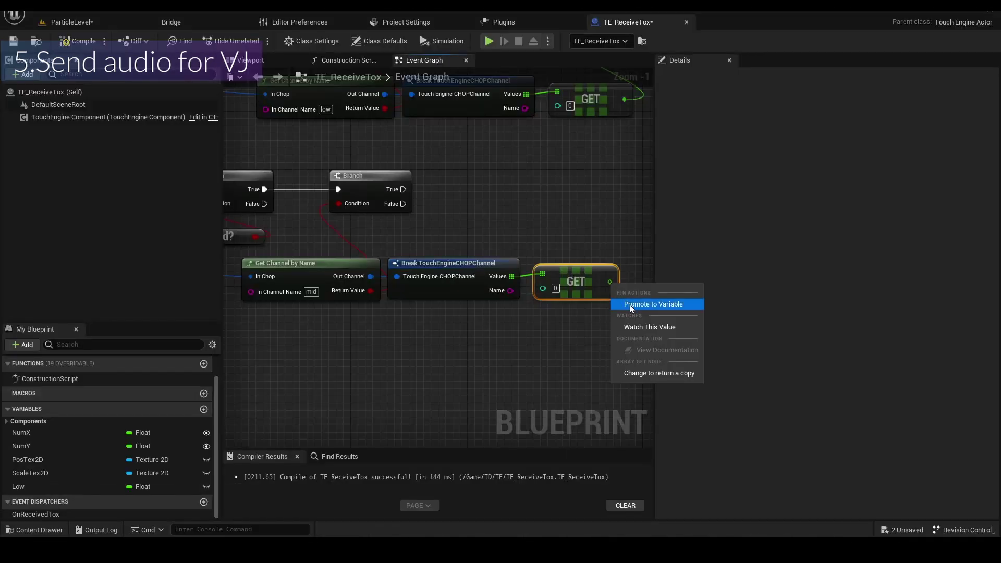
{"action": "left_click", "coordinate": [630, 304]}
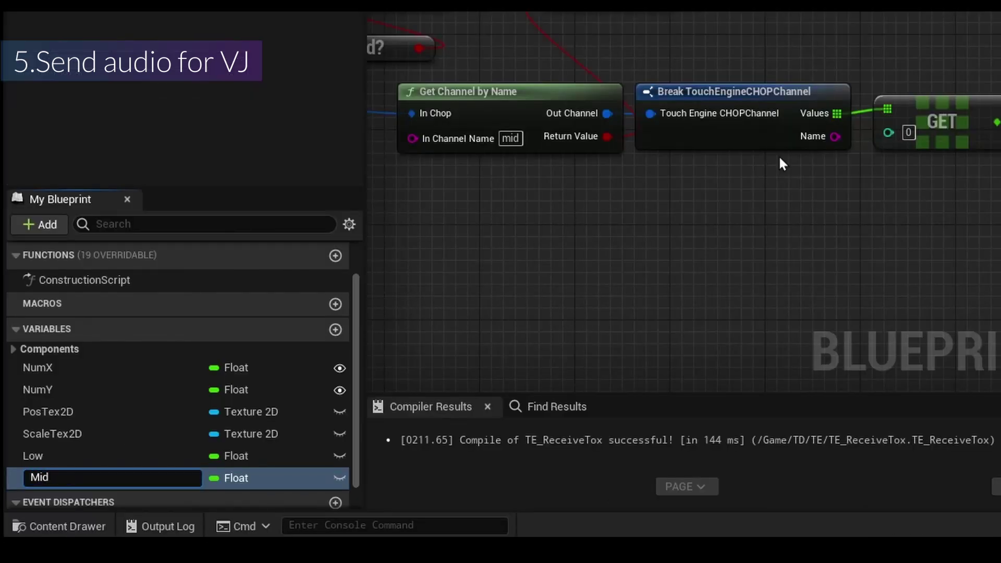
{"action": "key", "text": "Return"}
Duplicate the mid chain below and replace the copy's Mid setter with its array value promoted to a variable named High.
{"action": "left_click_drag", "start_coordinate": [521, 279], "coordinate": [284, 203]}
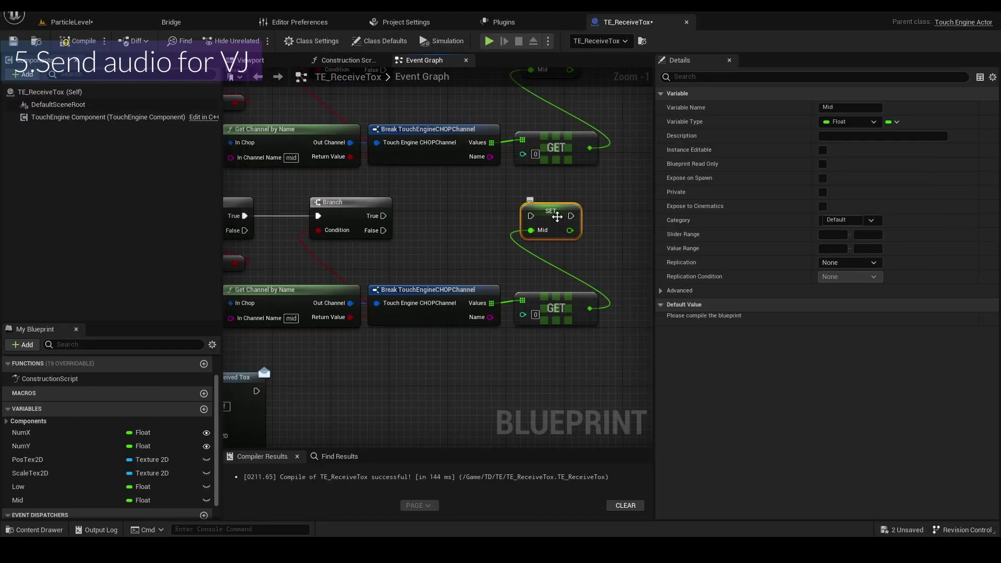
{"action": "key", "text": "Delete"}
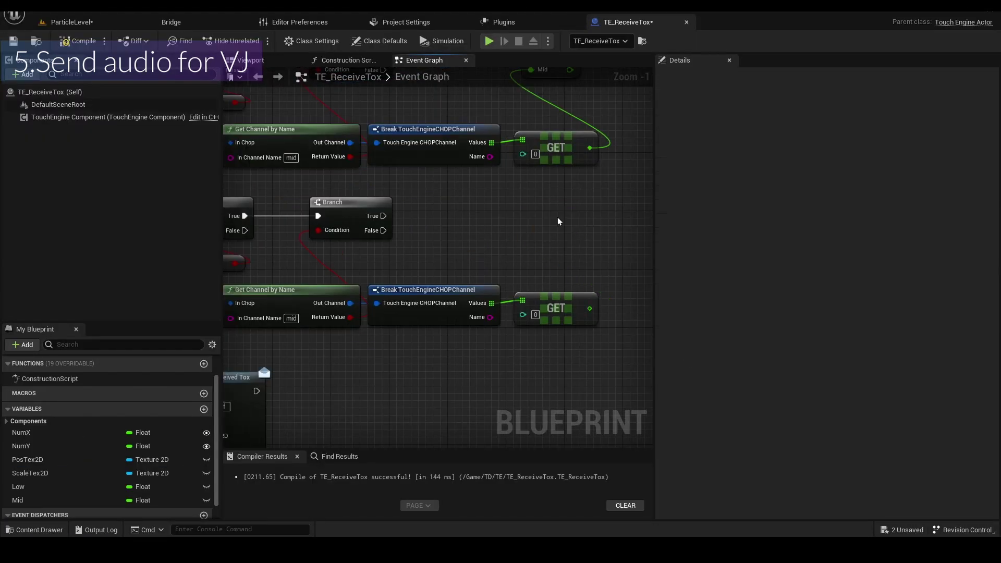
{"action": "right_click", "coordinate": [590, 310]}
{"action": "left_click", "coordinate": [611, 328]}
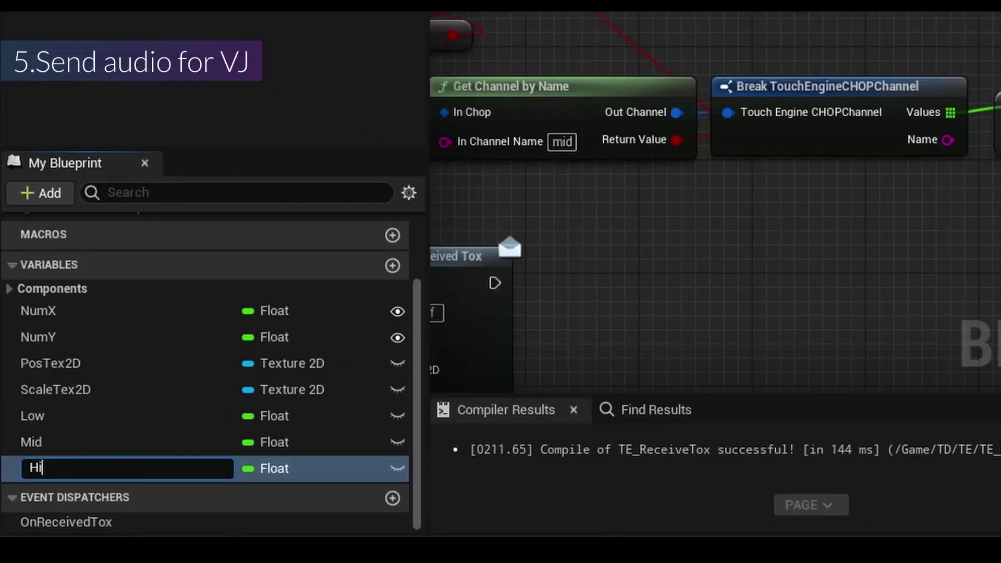
{"action": "key", "text": "Return"}
Set the third chain's Get Channel by Name channel to high.
{"action": "right_click_drag", "start_coordinate": [782, 234], "coordinate": [861, 134]}
{"action": "left_click", "coordinate": [559, 142]}
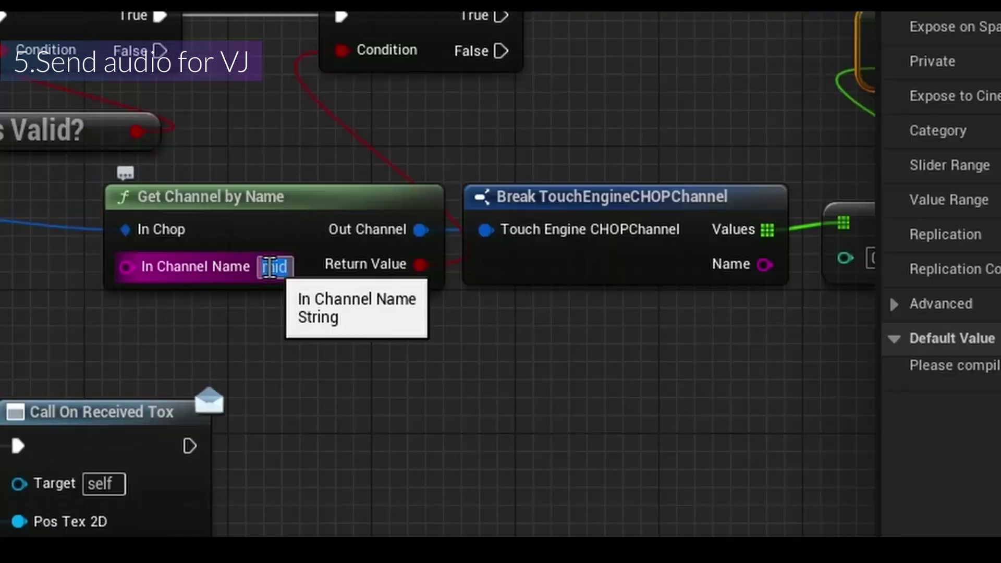
{"action": "type", "text": "righ"}
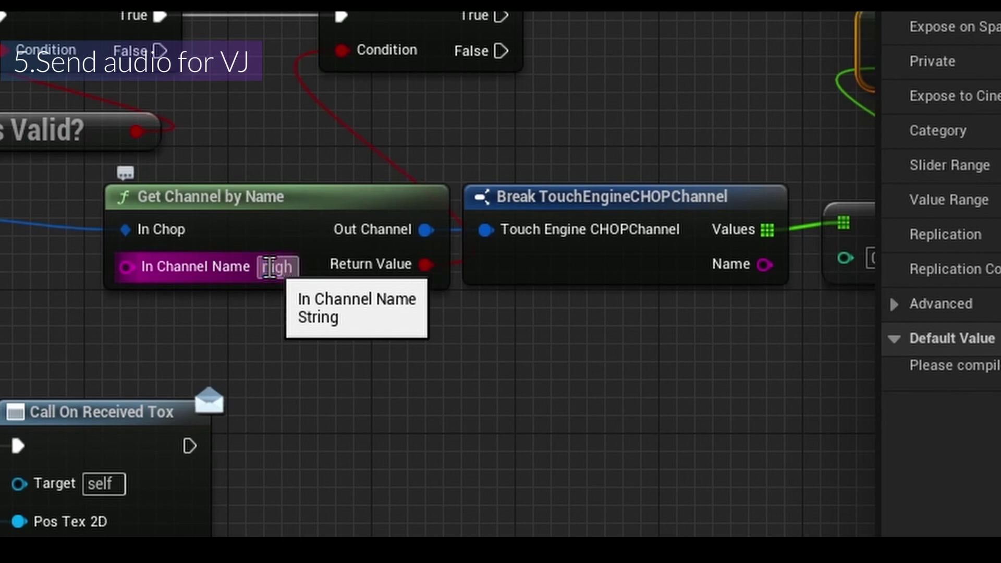
Add three pins to the Sequence node, routing Then 2, 3 and 4 to the audioOut chains and Then 5 to the Call On Received Tox chain.
{"action": "scroll", "coordinate": [393, 166], "scroll_direction": "down", "scroll_amount": 5}
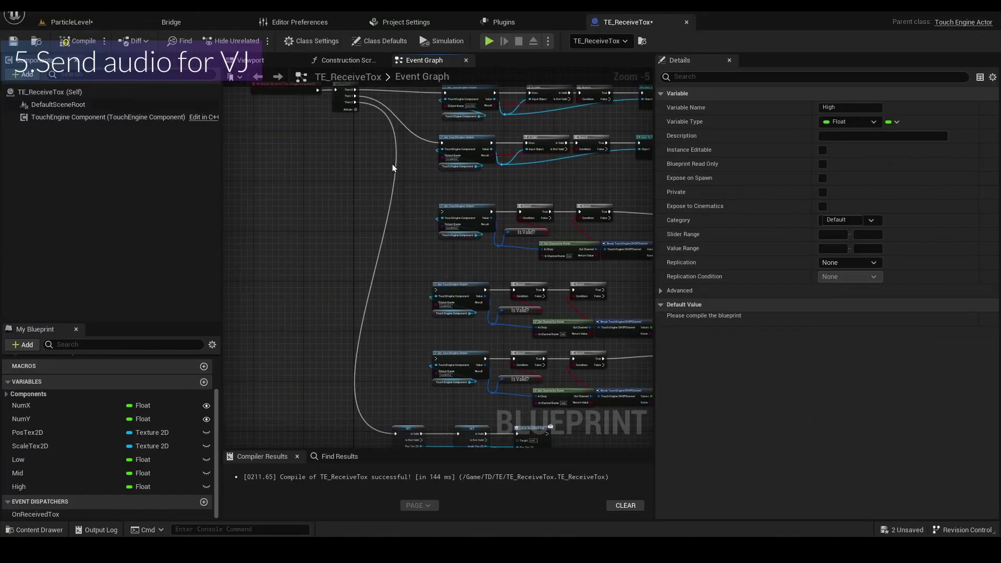
{"action": "scroll", "coordinate": [355, 195], "scroll_direction": "up", "scroll_amount": 4}
{"action": "left_click", "coordinate": [351, 186]}
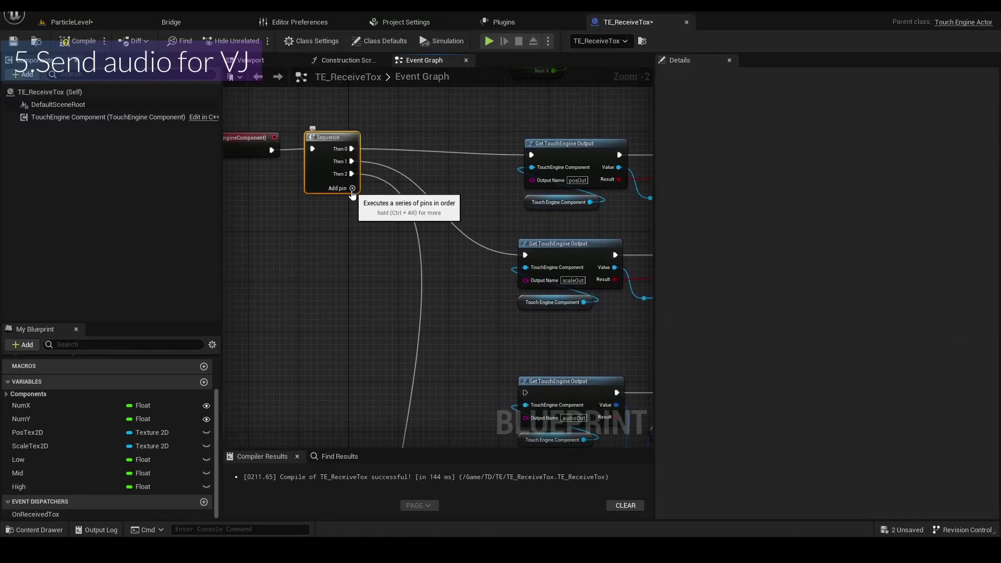
{"action": "left_click", "coordinate": [353, 201]}
{"action": "left_click_drag", "start_coordinate": [352, 186], "coordinate": [526, 142]}
{"action": "right_click_drag", "start_coordinate": [498, 146], "coordinate": [458, 342]}
{"action": "left_click_drag", "start_coordinate": [317, 131], "coordinate": [476, 330]}
{"action": "right_click_drag", "start_coordinate": [401, 163], "coordinate": [454, 288]}
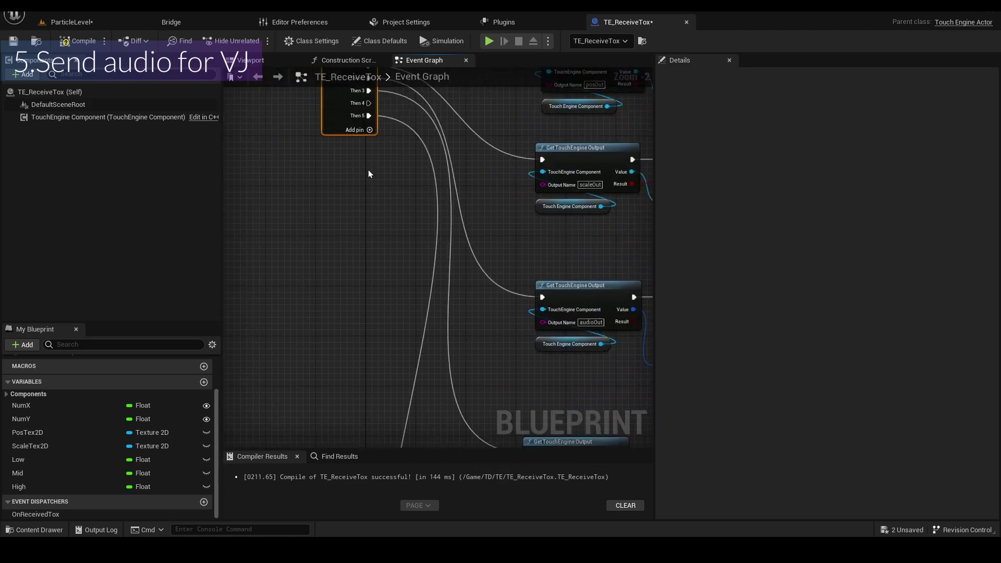
{"action": "left_click_drag", "start_coordinate": [368, 105], "coordinate": [531, 159]}
Add three new input parameters to the OnReceivedTox event dispatcher.
{"action": "right_click_drag", "start_coordinate": [553, 230], "coordinate": [367, 204]}
{"action": "left_click", "coordinate": [556, 285]}
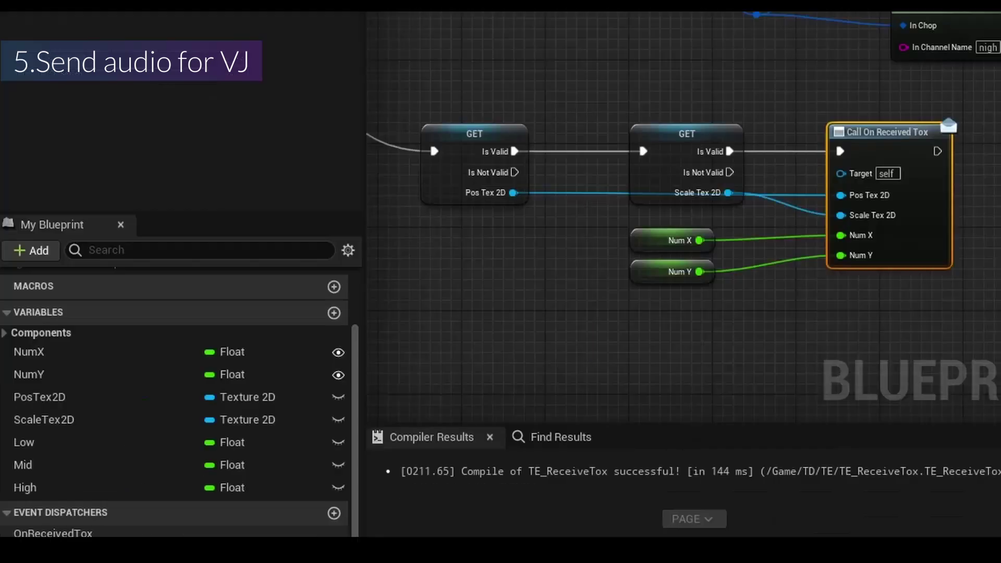
{"action": "left_click", "coordinate": [36, 514]}
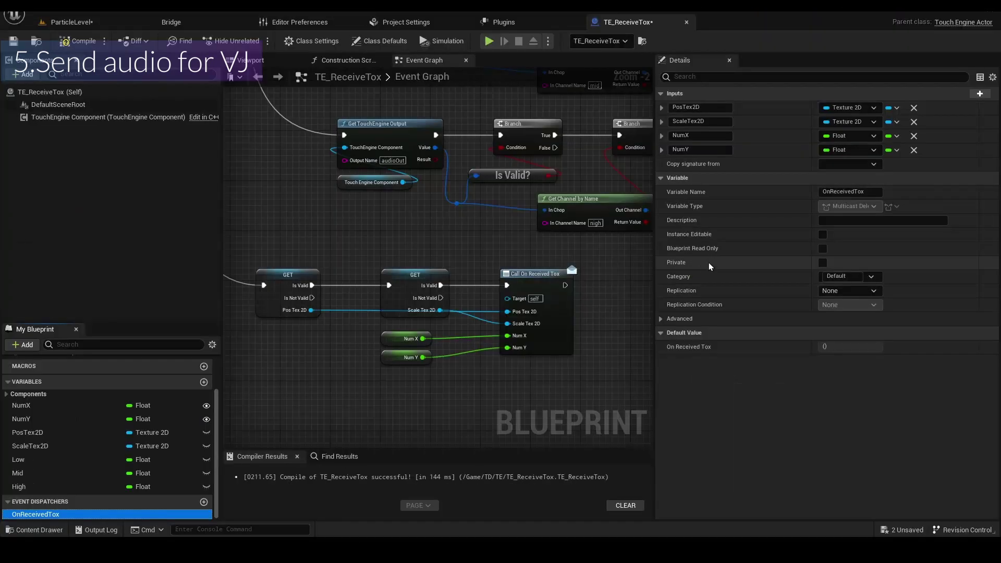
{"action": "left_click", "coordinate": [980, 95]}
{"action": "left_click", "coordinate": [980, 95]}
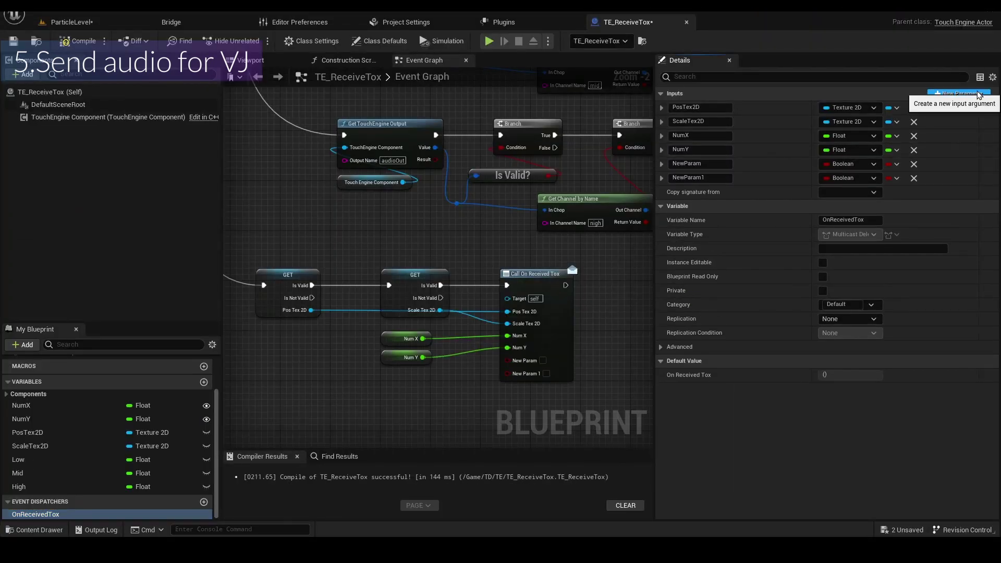
{"action": "left_click", "coordinate": [980, 95]}
Set the type of OnReceivedTox's NewParam, NewParam1 and NewParam2 inputs to Float.
{"action": "left_click", "coordinate": [846, 165]}
{"action": "left_click", "coordinate": [850, 235]}
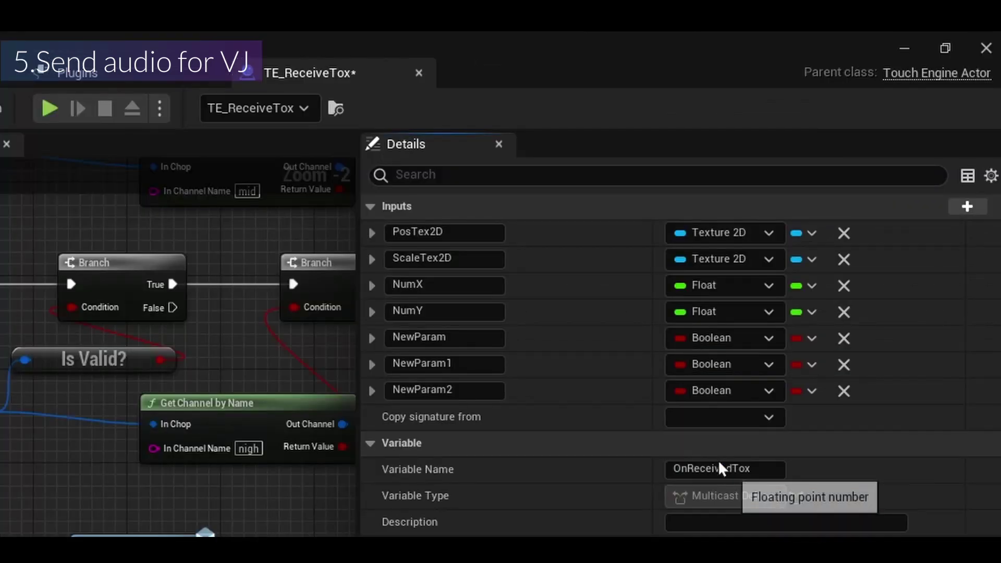
{"action": "left_click", "coordinate": [850, 178]}
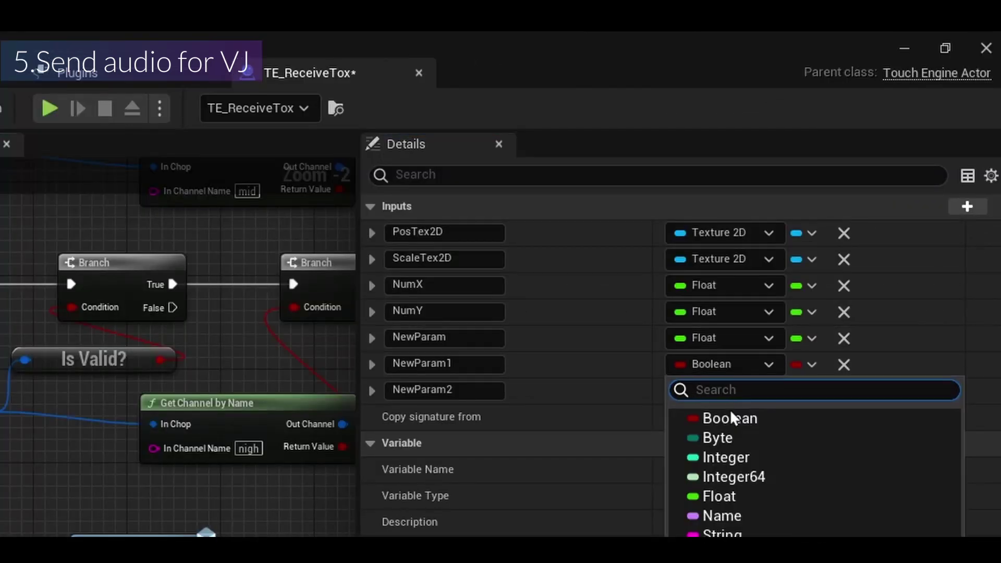
{"action": "left_click", "coordinate": [730, 496]}
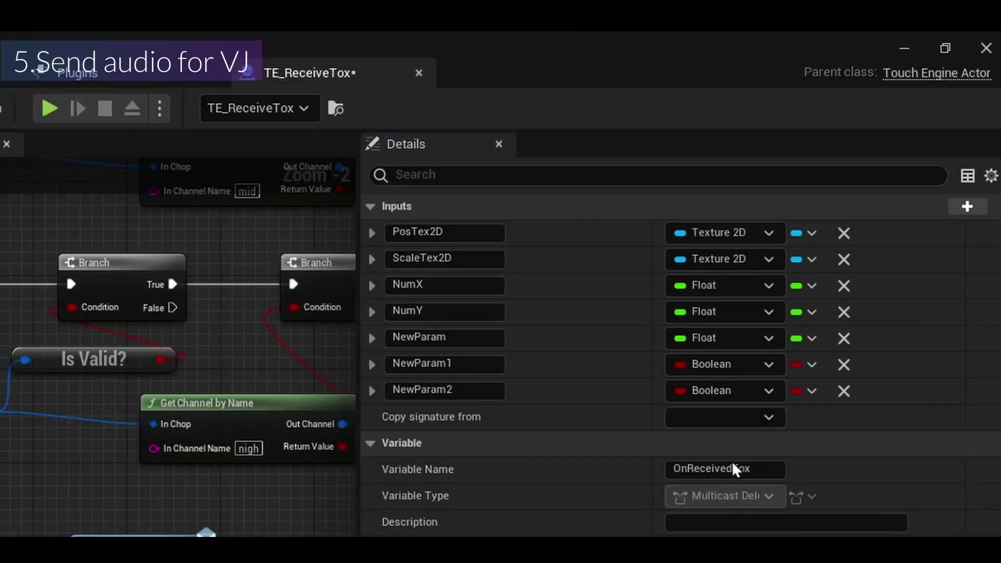
{"action": "left_click", "coordinate": [719, 390]}
{"action": "left_click", "coordinate": [729, 519]}
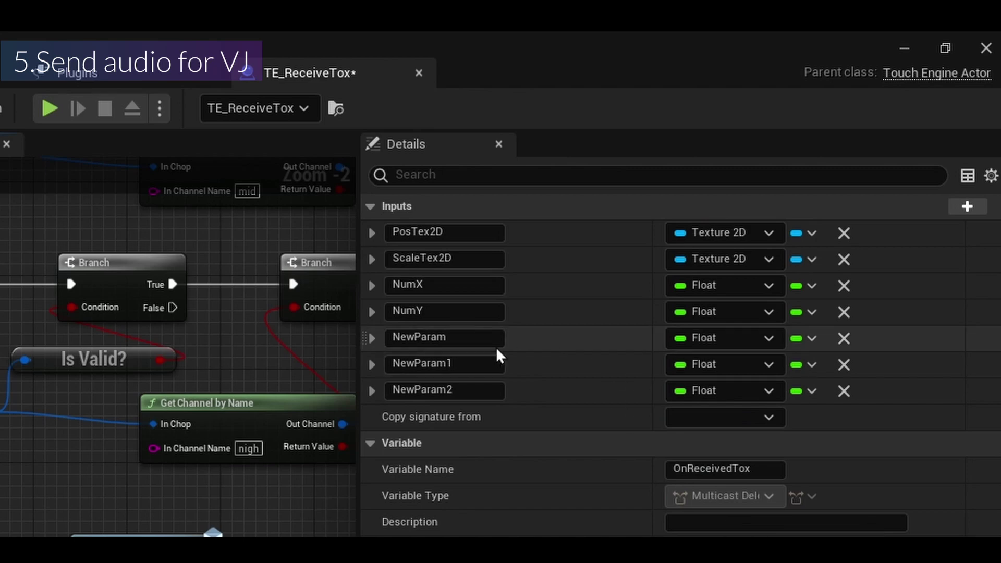
Rename the dispatcher's three new float inputs to low, mid and high.
{"action": "double_click", "coordinate": [475, 340]}
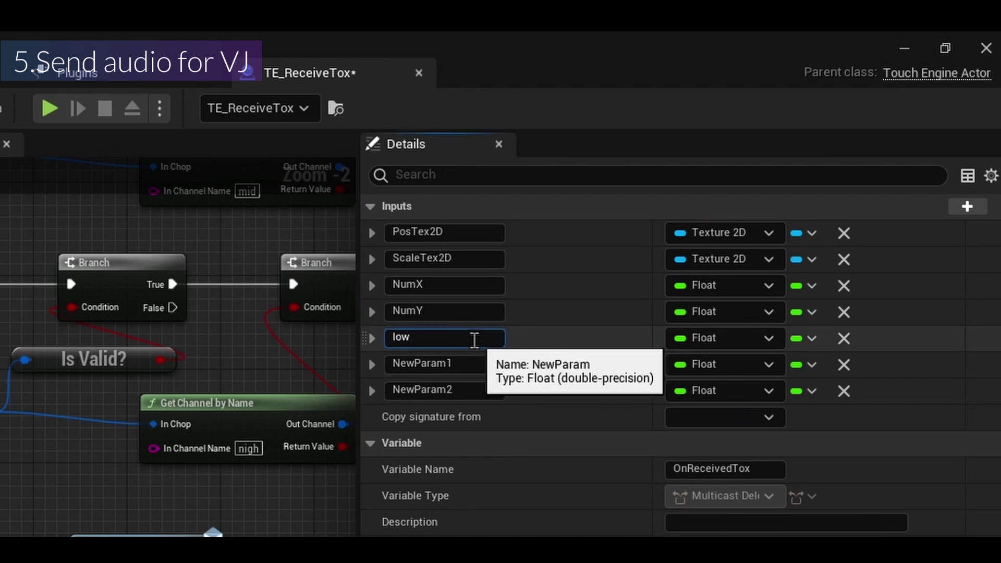
{"action": "double_click", "coordinate": [453, 365]}
{"action": "type", "text": "mid"}
{"action": "double_click", "coordinate": [456, 391]}
{"action": "type", "text": "high"}
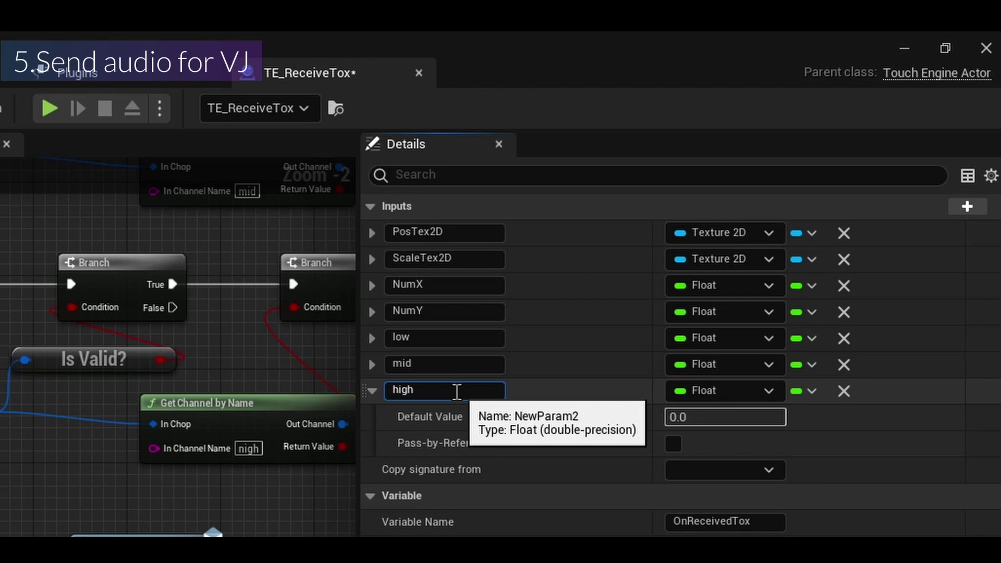
{"action": "key", "text": "Return"}
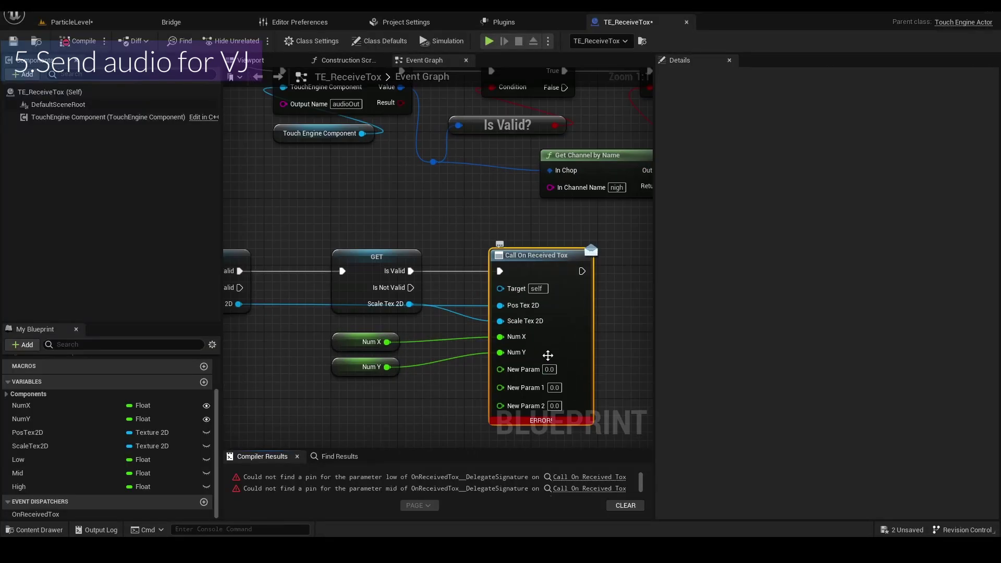
Replace the outdated Call On Received Tox node with a fresh Call node for the OnReceivedTox dispatcher.
{"action": "right_click_drag", "start_coordinate": [606, 354], "coordinate": [598, 272]}
{"action": "key", "text": "Delete"}
{"action": "left_click_drag", "start_coordinate": [36, 514], "coordinate": [448, 258]}
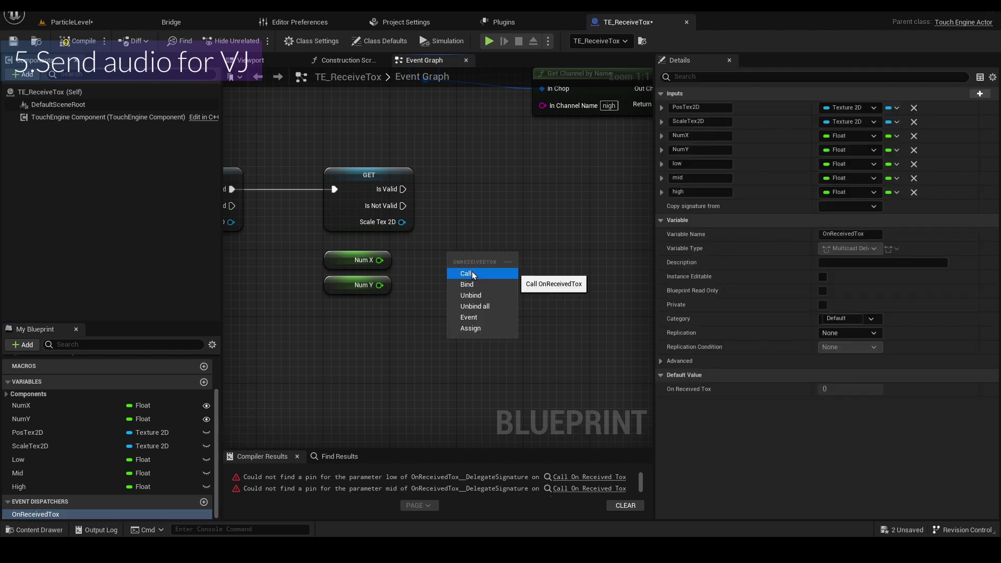
{"action": "left_click", "coordinate": [473, 275]}
Wire the second Get's Is Valid execution, Pos Tex 2D, Scale Tex 2D, Num X and Num Y into the new Call On Received Tox node.
{"action": "left_click_drag", "start_coordinate": [297, 203], "coordinate": [551, 204]}
{"action": "left_click_drag", "start_coordinate": [467, 203], "coordinate": [551, 227]}
{"action": "left_click_drag", "start_coordinate": [445, 242], "coordinate": [551, 237]}
{"action": "left_click", "coordinate": [481, 231]}
{"action": "left_click_drag", "start_coordinate": [445, 267], "coordinate": [551, 253]}
Feed getters for the Low, Mid and High variables into the call's matching pins and save the blueprint.
{"action": "left_click_drag", "start_coordinate": [19, 459], "coordinate": [550, 267], "text": "ctrl"}
{"action": "left_click_drag", "start_coordinate": [17, 473], "coordinate": [399, 345]}
{"action": "left_click", "coordinate": [415, 365]}
{"action": "left_click_drag", "start_coordinate": [453, 350], "coordinate": [550, 284]}
{"action": "left_click_drag", "start_coordinate": [19, 486], "coordinate": [411, 377]}
{"action": "left_click", "coordinate": [426, 398]}
{"action": "left_click_drag", "start_coordinate": [461, 383], "coordinate": [550, 301]}
{"action": "right_click_drag", "start_coordinate": [431, 261], "coordinate": [438, 320]}
{"action": "key", "text": "ctrl+s"}
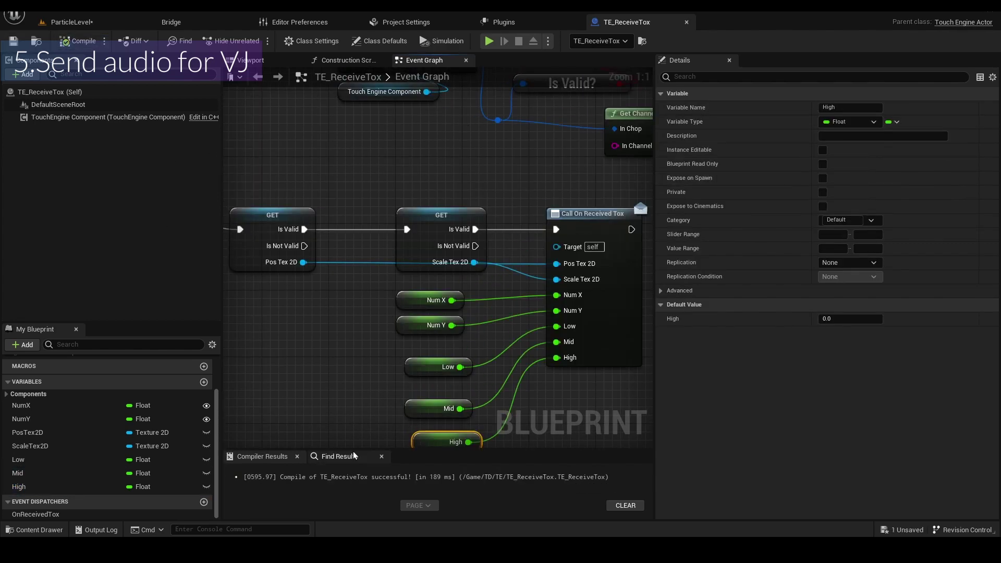
Open the NS_GeneParticle system from the FX folder and add a float user parameter named low.
{"action": "left_click", "coordinate": [49, 434]}
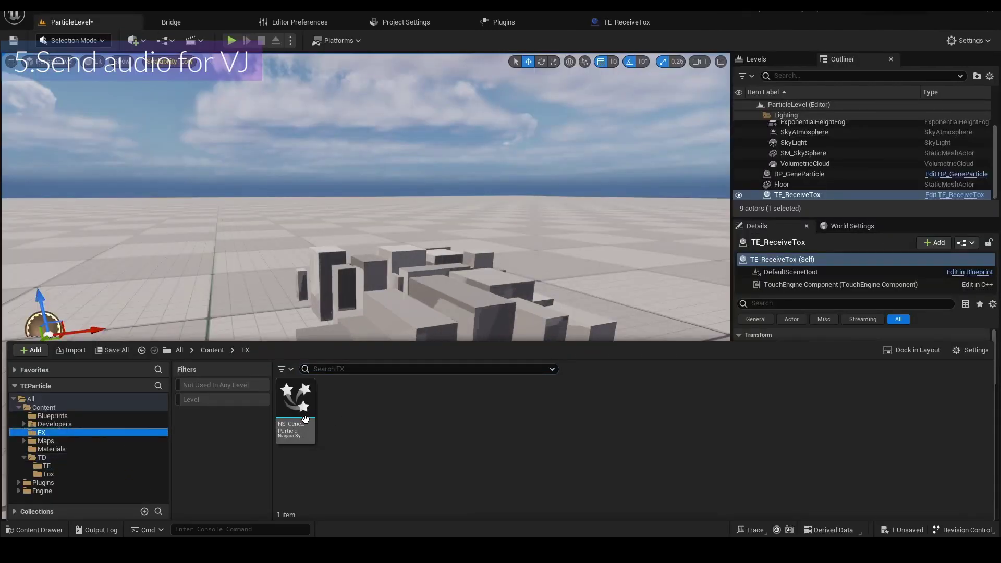
{"action": "left_click", "coordinate": [304, 418]}
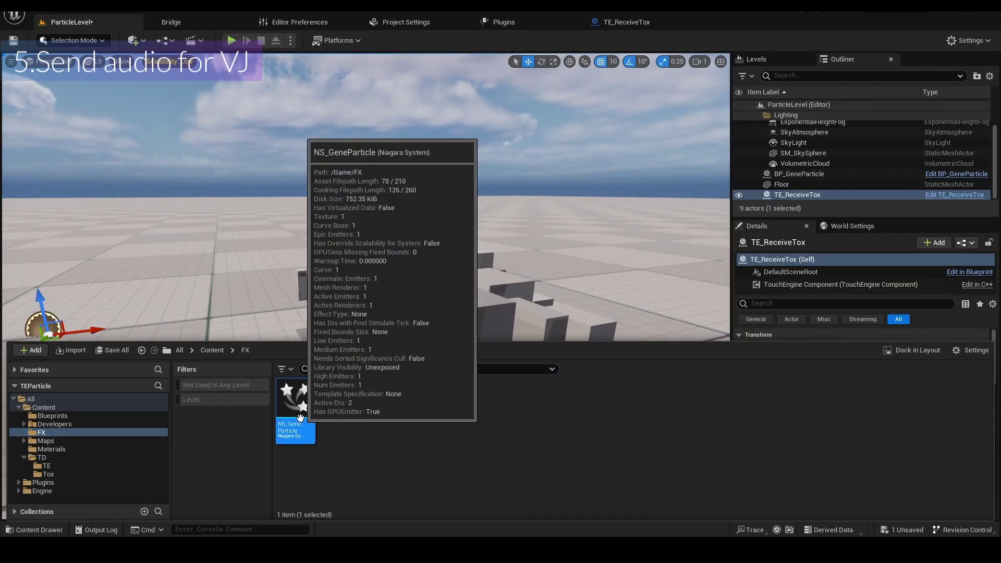
{"action": "double_click", "coordinate": [375, 389]}
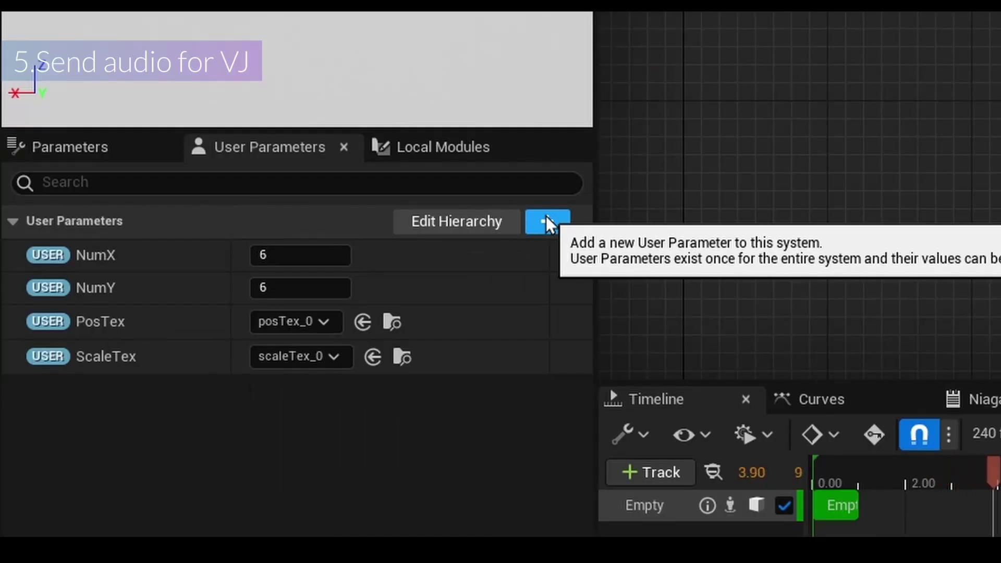
{"action": "left_click", "coordinate": [546, 218]}
{"action": "key", "text": "Return"}
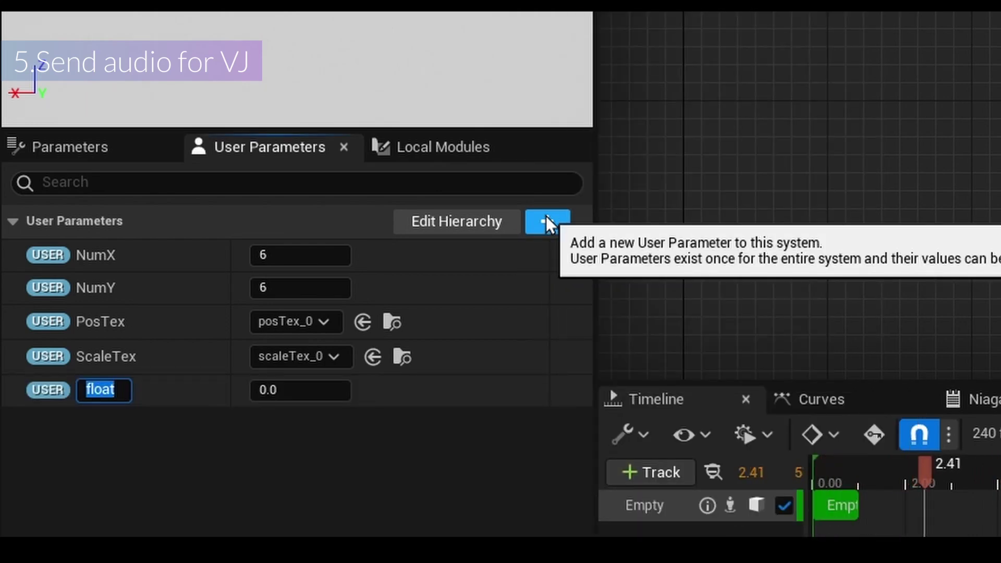
{"action": "type", "text": "low"}
{"action": "key", "text": "Return"}
Add two more float user parameters to the Niagara system, named mid and high.
{"action": "left_click", "coordinate": [546, 218]}
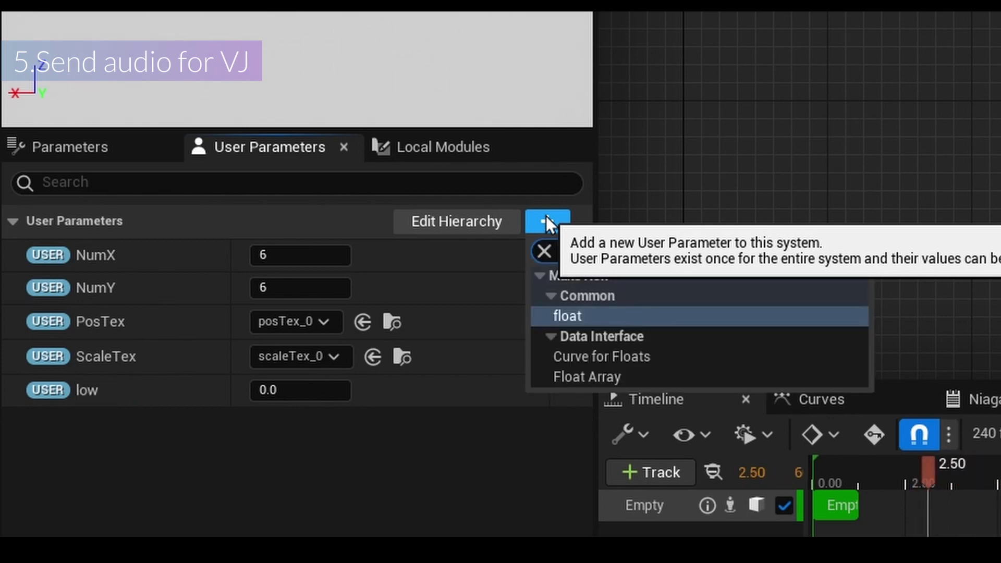
{"action": "key", "text": "Return"}
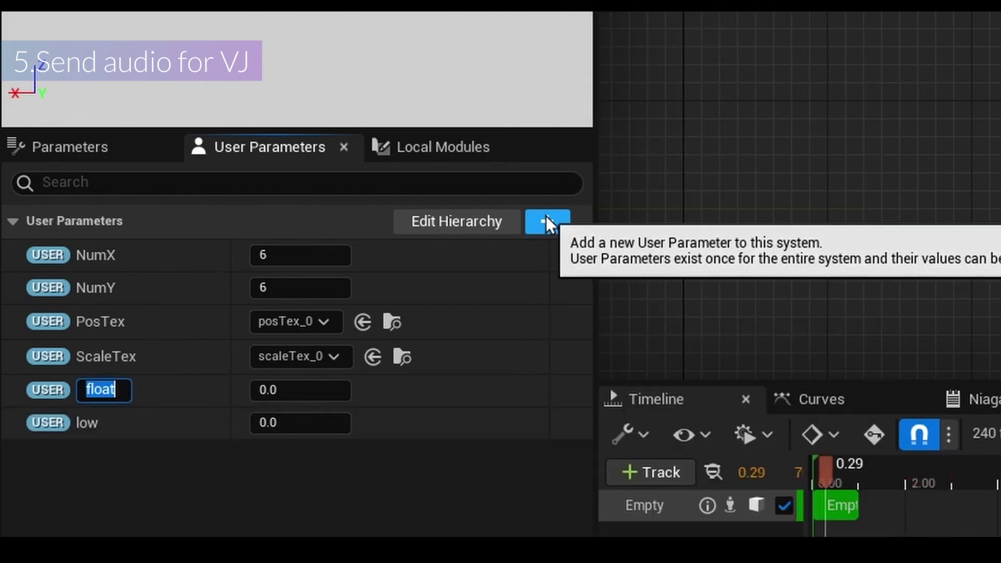
{"action": "type", "text": "mid"}
{"action": "key", "text": "Return"}
{"action": "left_click", "coordinate": [546, 218]}
{"action": "key", "text": "Return"}
{"action": "type", "text": "high"}
{"action": "key", "text": "Return"}
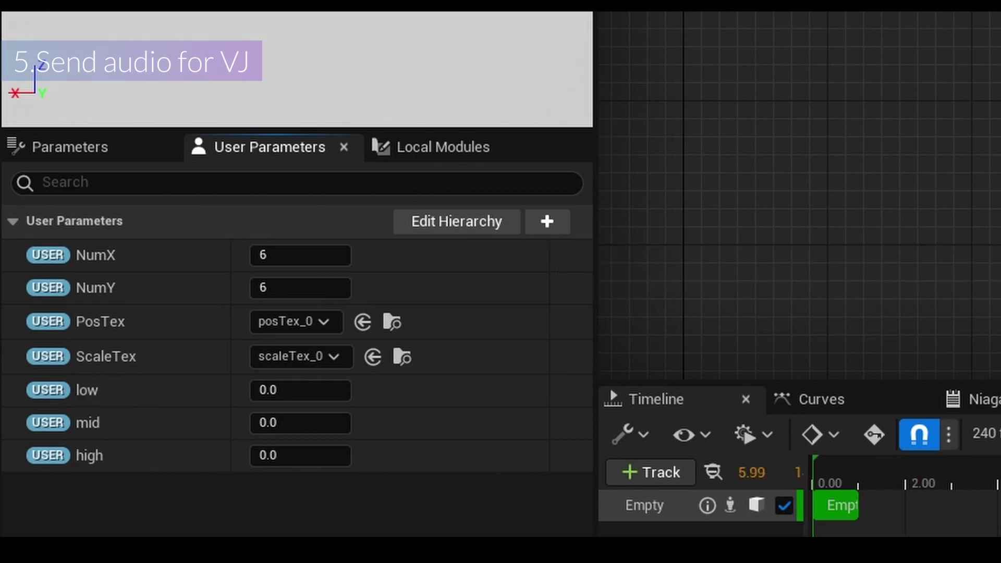
Add a new scratch pad module to the emitter's Particle Update stage and name it ApplyAudio.
{"action": "right_click_drag", "start_coordinate": [437, 262], "coordinate": [363, 196]}
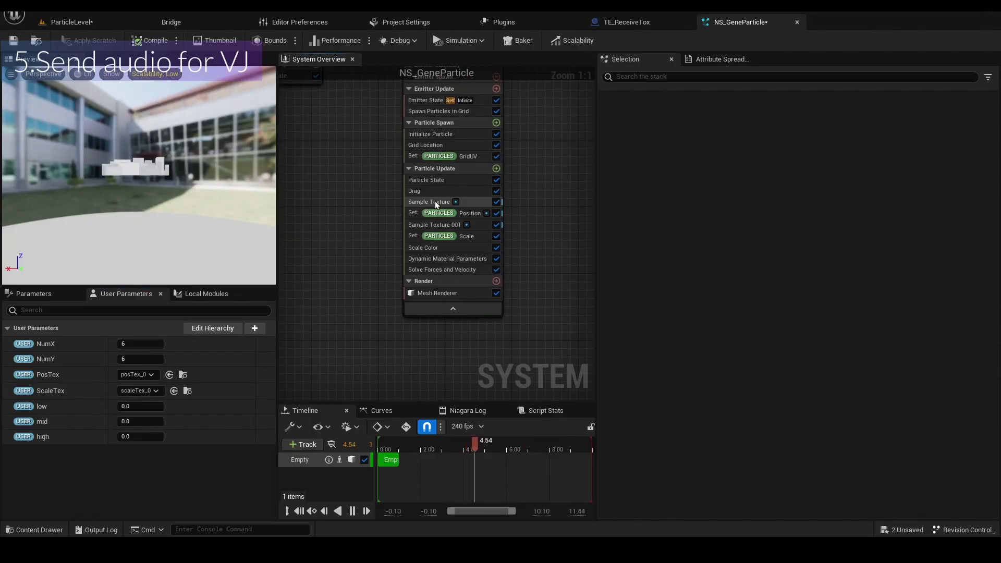
{"action": "left_click", "coordinate": [496, 169]}
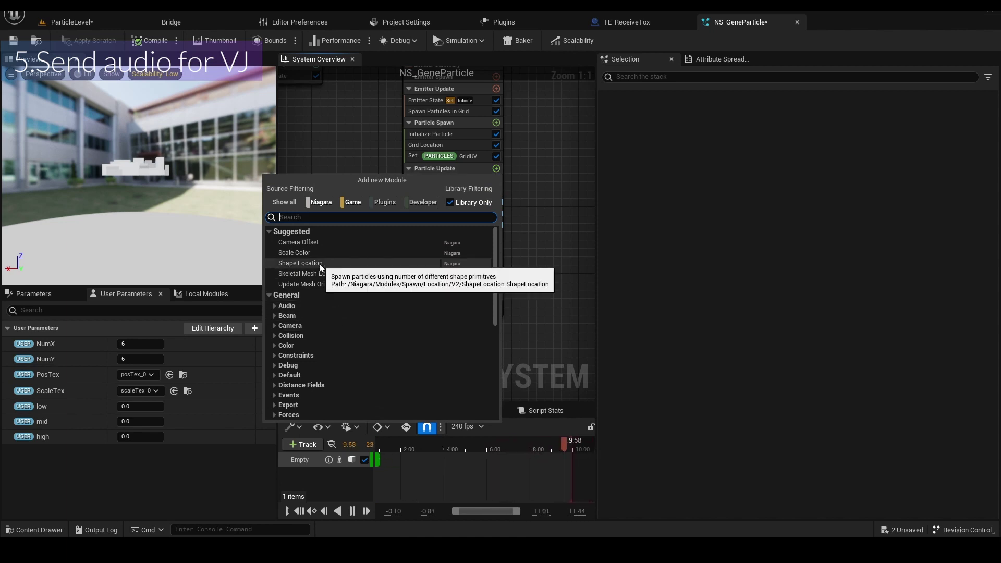
{"action": "scroll", "coordinate": [327, 286], "scroll_direction": "down", "scroll_amount": 10}
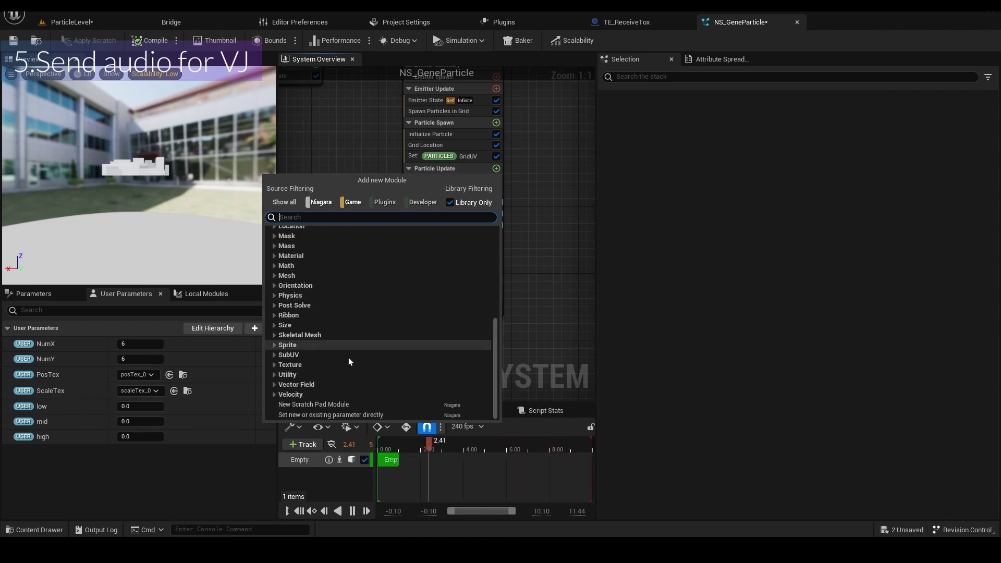
{"action": "left_click", "coordinate": [327, 406]}
{"action": "left_click", "coordinate": [327, 405]}
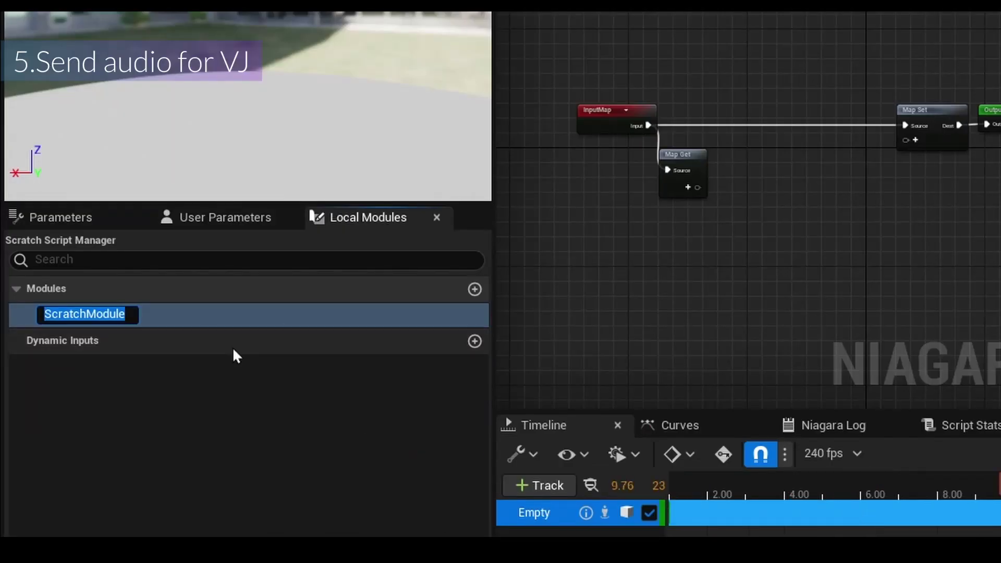
{"action": "type", "text": "ApplyAudio"}
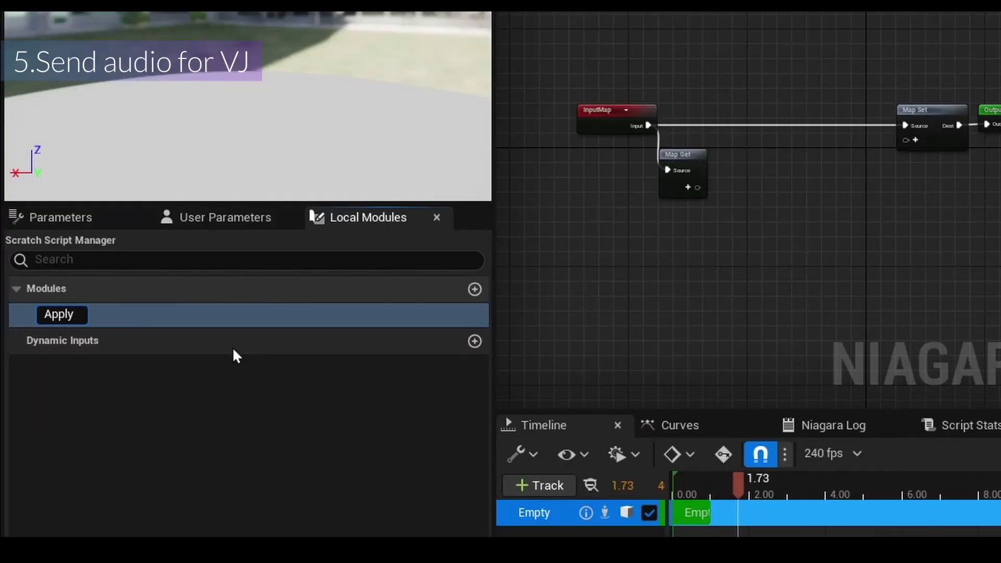
{"action": "key", "text": "Return"}
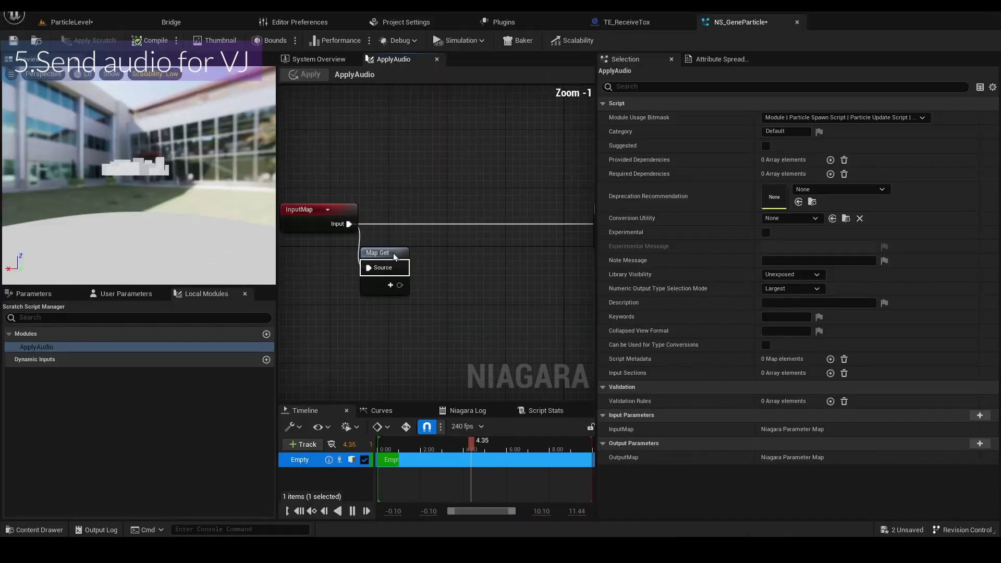
Add a float input named AudioAmplitude to the Map Get node of ApplyAudio.
{"action": "right_click_drag", "start_coordinate": [383, 178], "coordinate": [414, 152]}
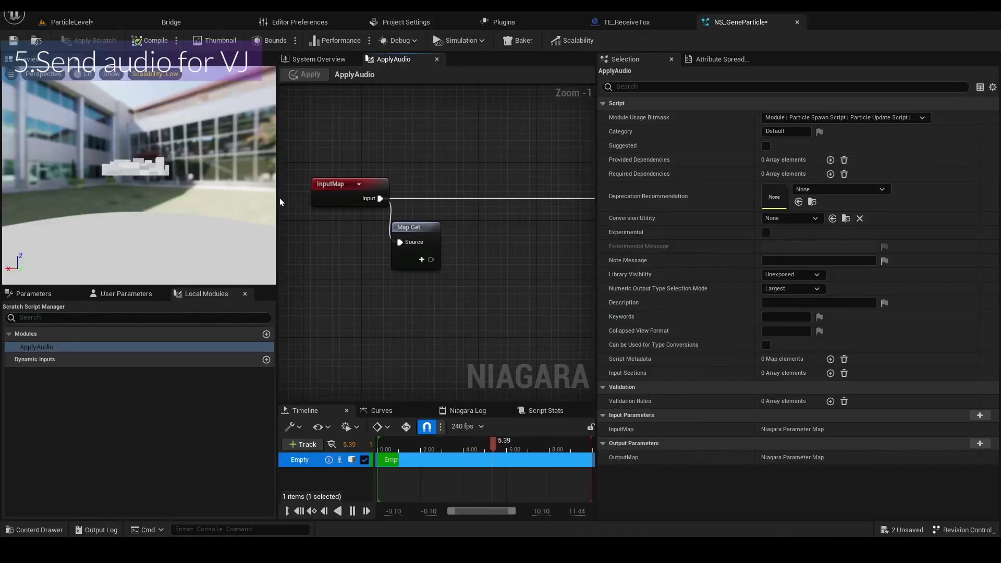
{"action": "left_click", "coordinate": [369, 260]}
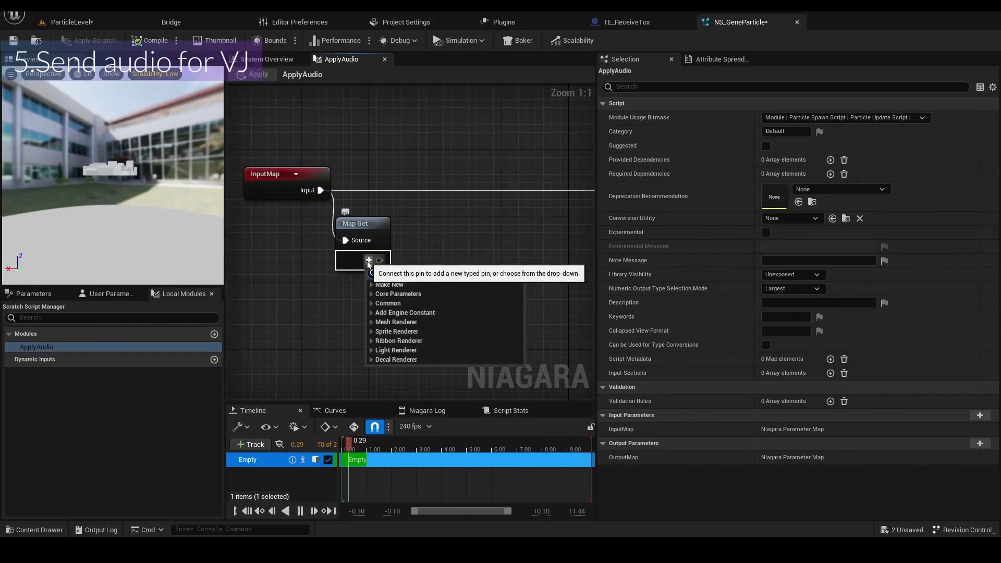
{"action": "type", "text": "flo"}
{"action": "key", "text": "Return"}
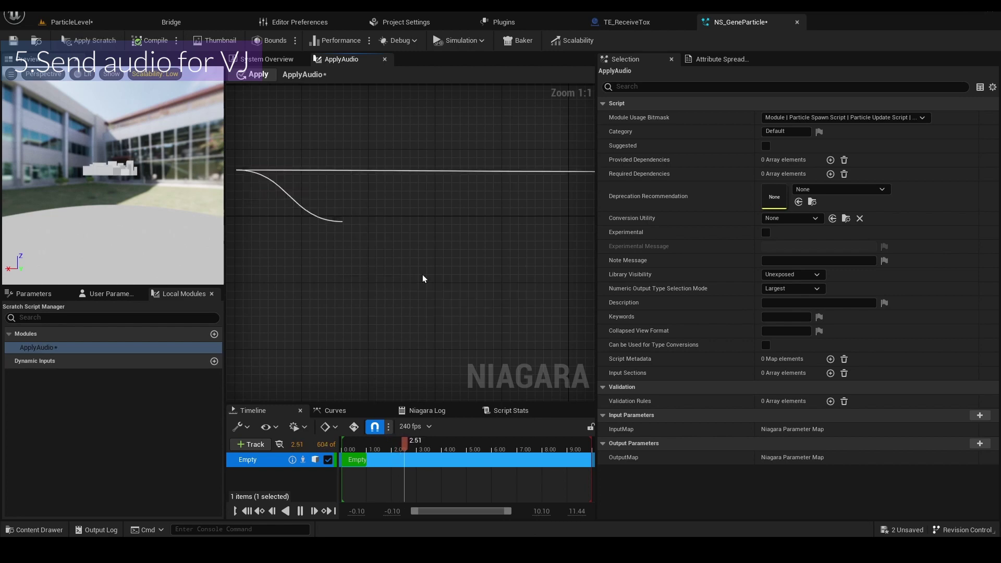
{"action": "type", "text": "AudioAmplitude"}
{"action": "key", "text": "Return"}
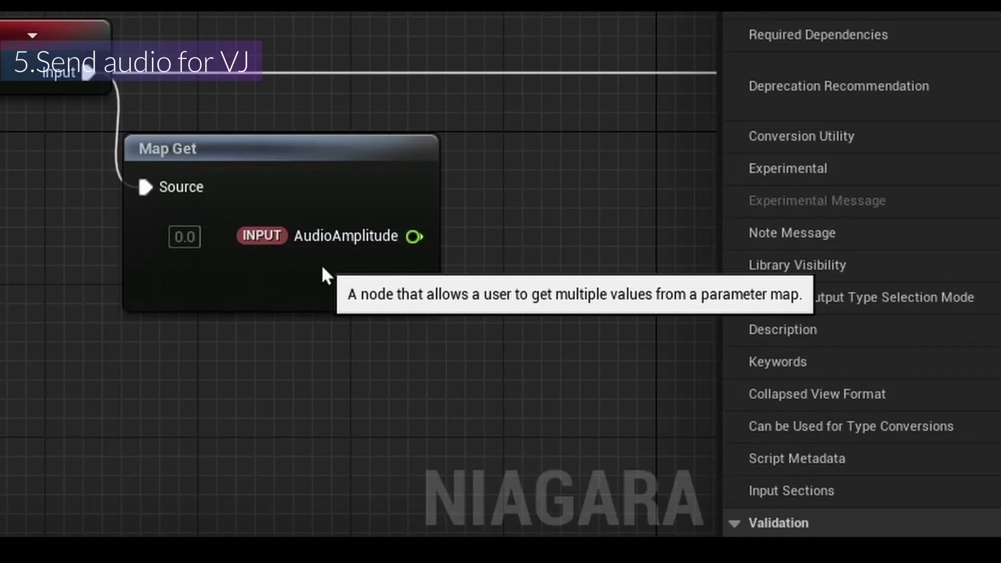
Add the Particles Velocity parameter to the Map Get node.
{"action": "left_click", "coordinate": [385, 285]}
{"action": "type", "text": "ve"}
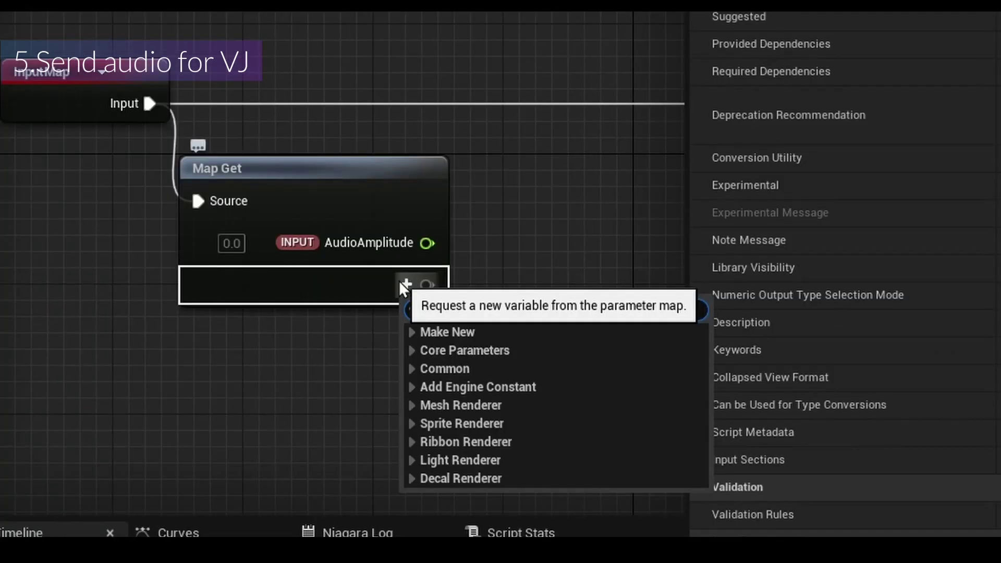
{"action": "type", "text": "velo"}
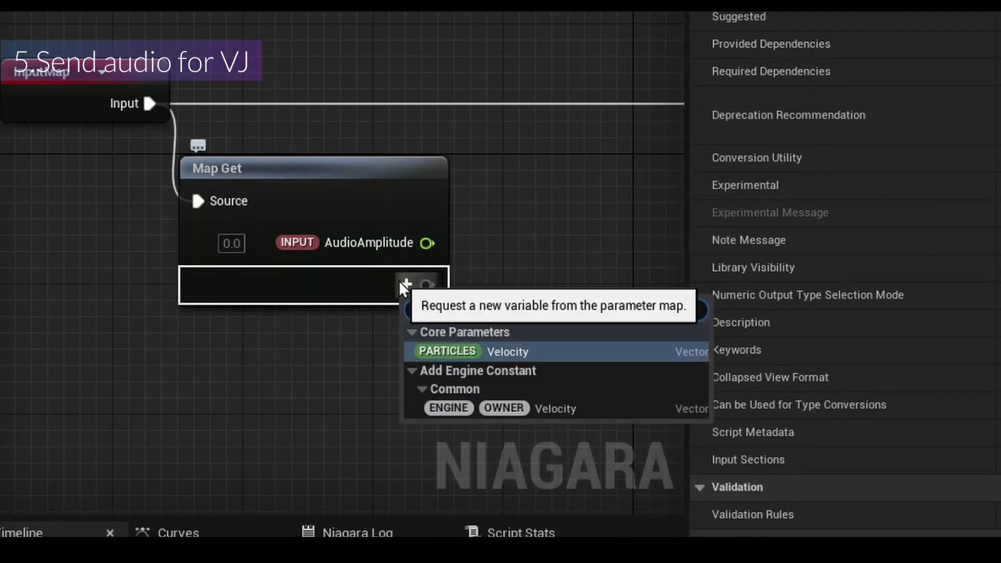
{"action": "key", "text": "Return"}
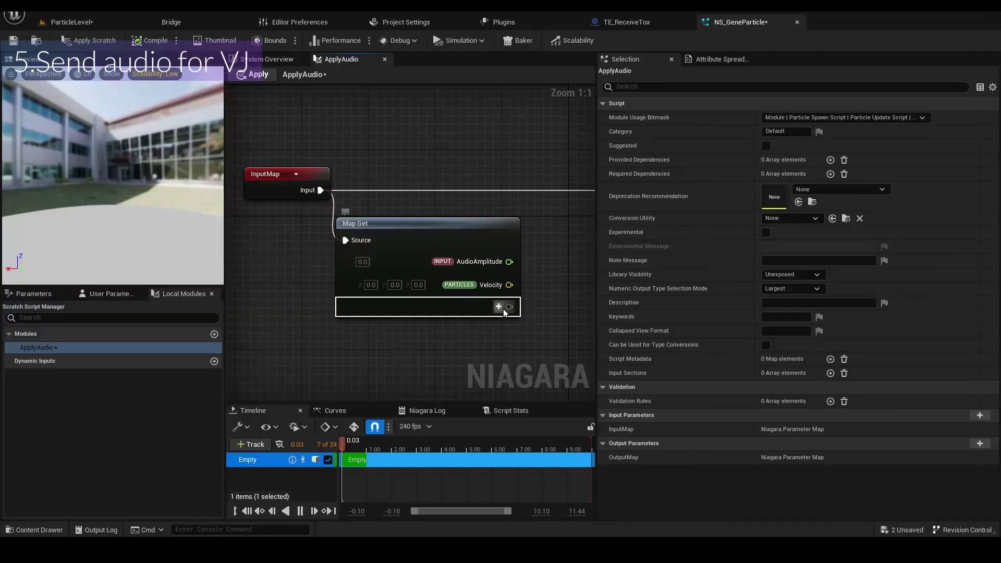
Add another float input to the Map Get node and name it Noise.
{"action": "left_click", "coordinate": [505, 311]}
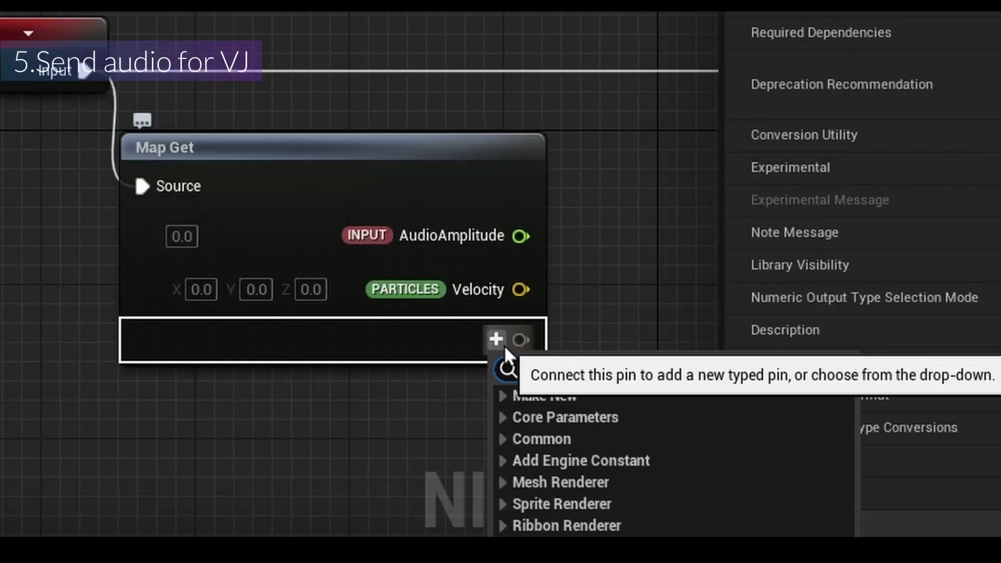
{"action": "type", "text": "float"}
{"action": "key", "text": "Return"}
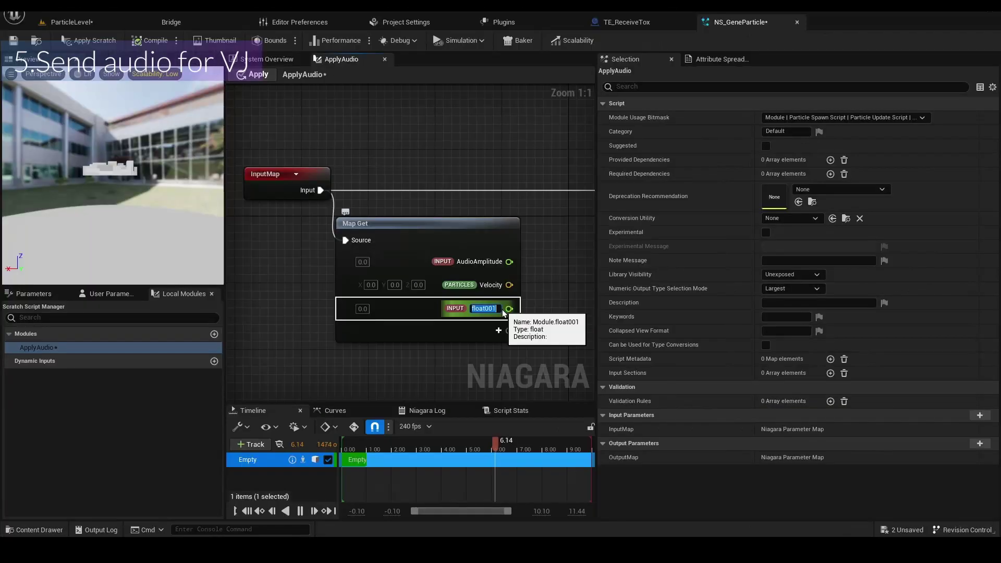
{"action": "type", "text": "Noise"}
{"action": "key", "text": "Return"}
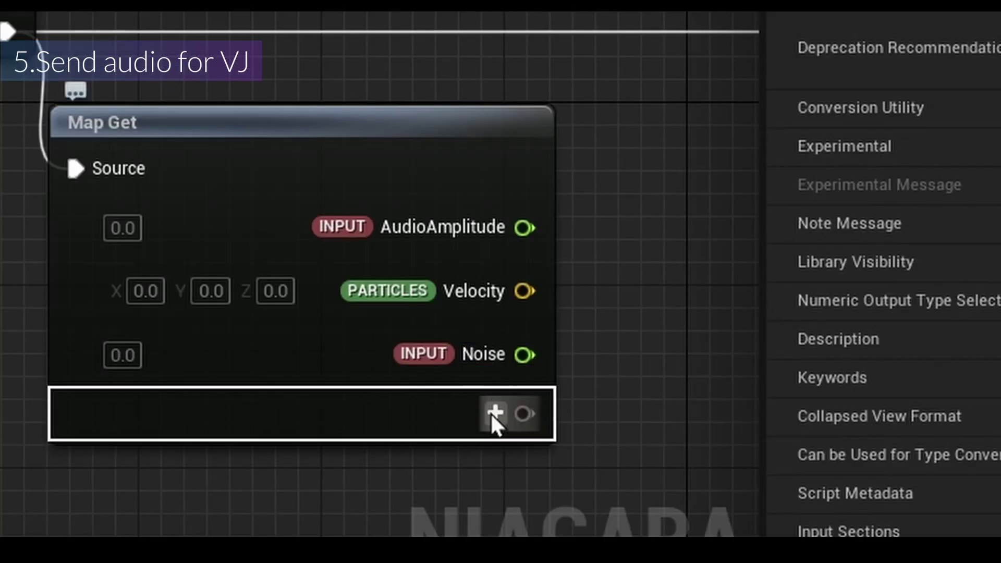
Add a third float input to the Map Get node and name it Curve.
{"action": "left_click", "coordinate": [494, 413]}
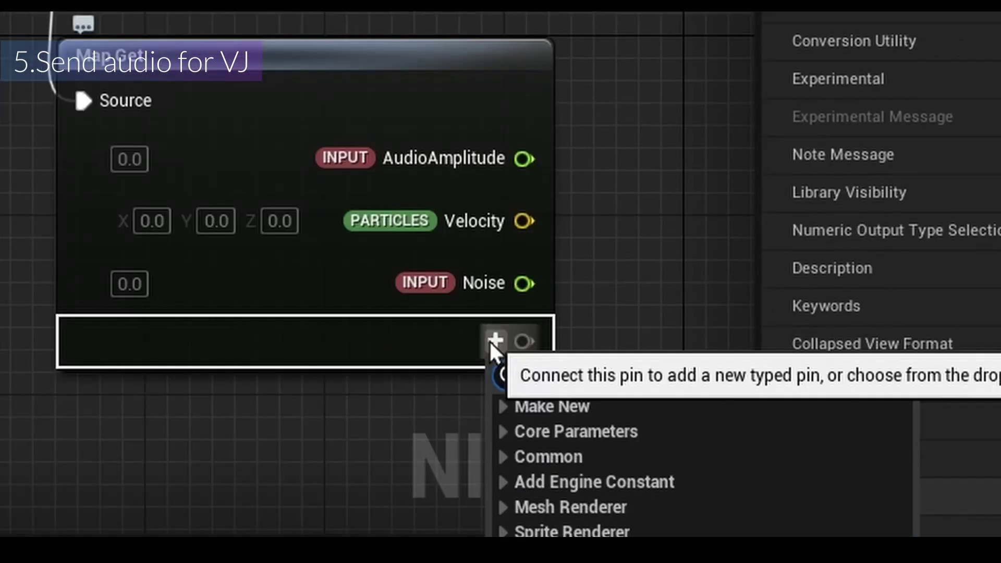
{"action": "type", "text": "float"}
{"action": "key", "text": "Return"}
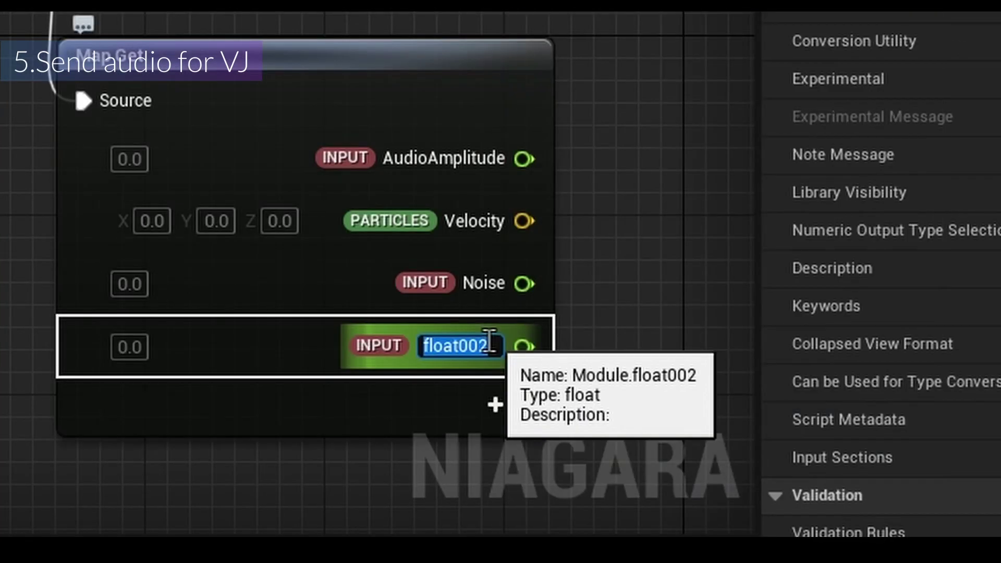
{"action": "type", "text": "Curve"}
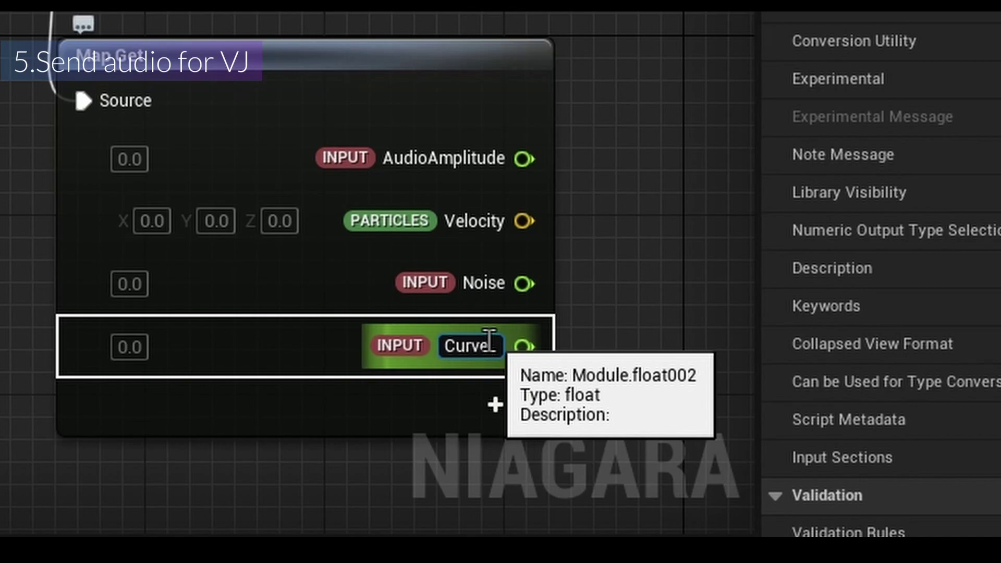
{"action": "key", "text": "Return"}
Feed AudioAmplitude into input A of a new Multiply node and give the node extra inputs C and D.
{"action": "left_click_drag", "start_coordinate": [525, 159], "coordinate": [674, 226]}
{"action": "type", "text": "mul"}
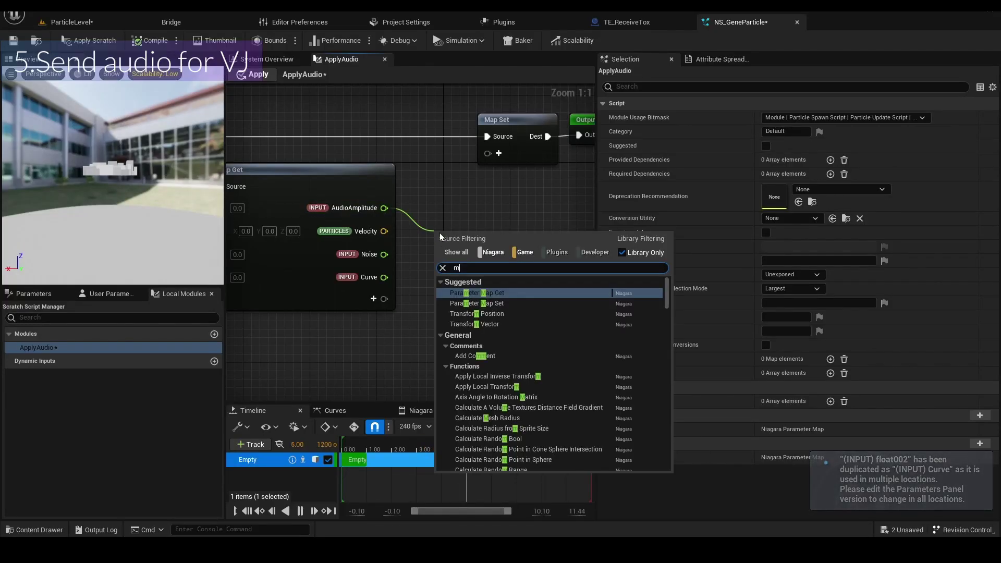
{"action": "key", "text": "Return"}
{"action": "left_click", "coordinate": [490, 241]}
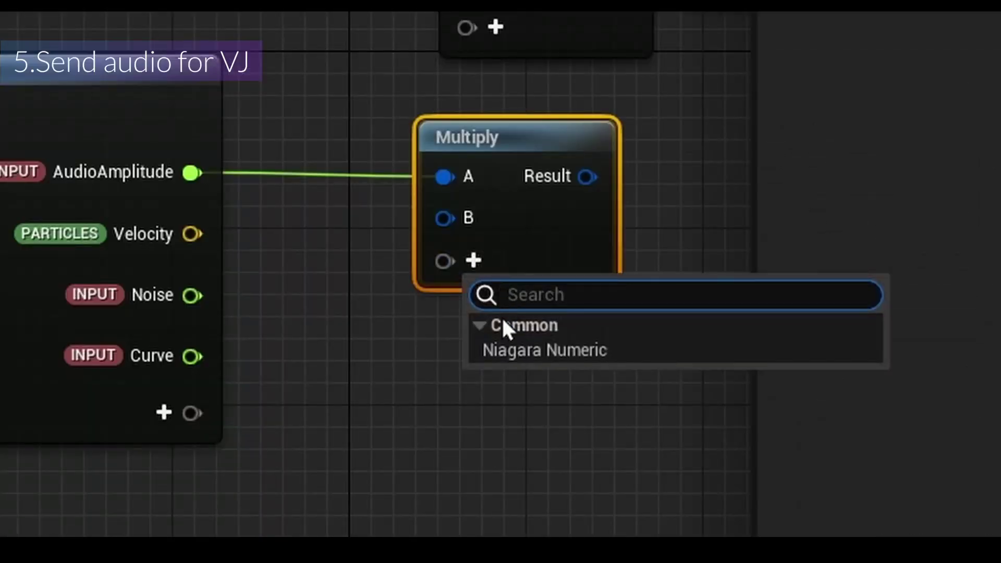
{"action": "left_click", "coordinate": [504, 348]}
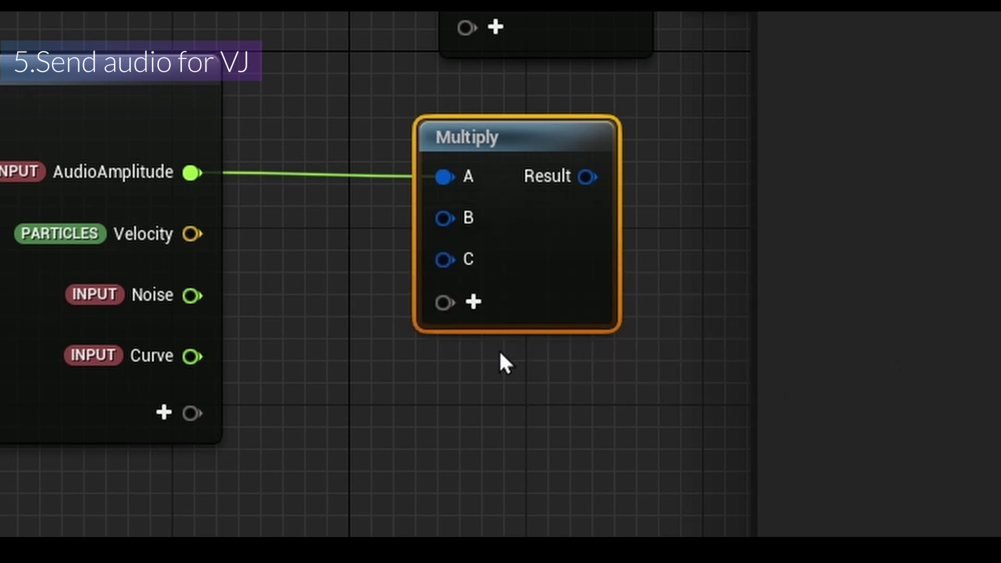
{"action": "left_click", "coordinate": [474, 303]}
{"action": "left_click", "coordinate": [501, 391]}
Split the Particles Velocity output into its components with a Break Vector node.
{"action": "right_click_drag", "start_coordinate": [232, 449], "coordinate": [439, 387]}
{"action": "scroll", "coordinate": [439, 386], "scroll_direction": "down", "scroll_amount": 1}
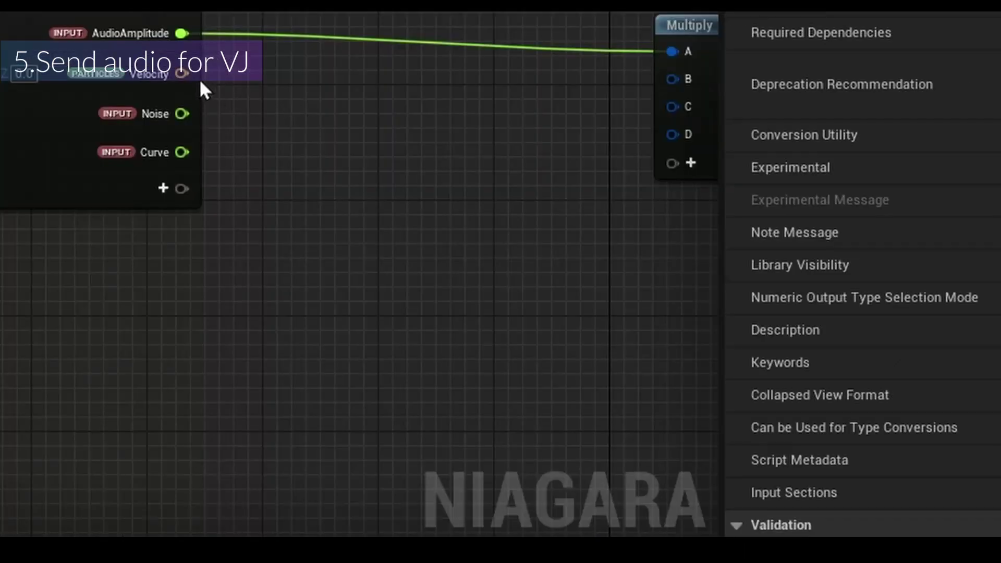
{"action": "left_click_drag", "start_coordinate": [182, 73], "coordinate": [275, 236]}
{"action": "type", "text": "bre"}
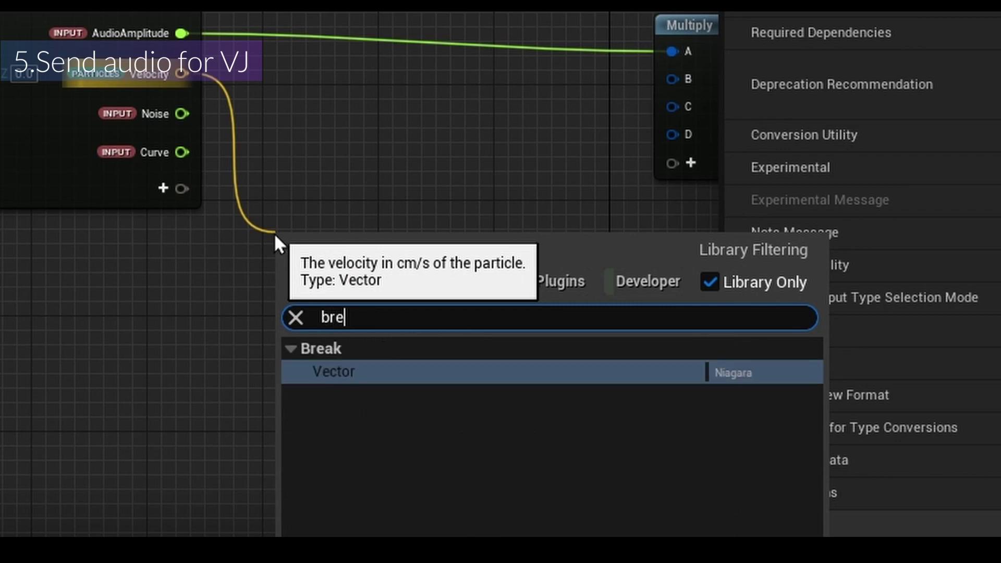
{"action": "key", "text": "Return"}
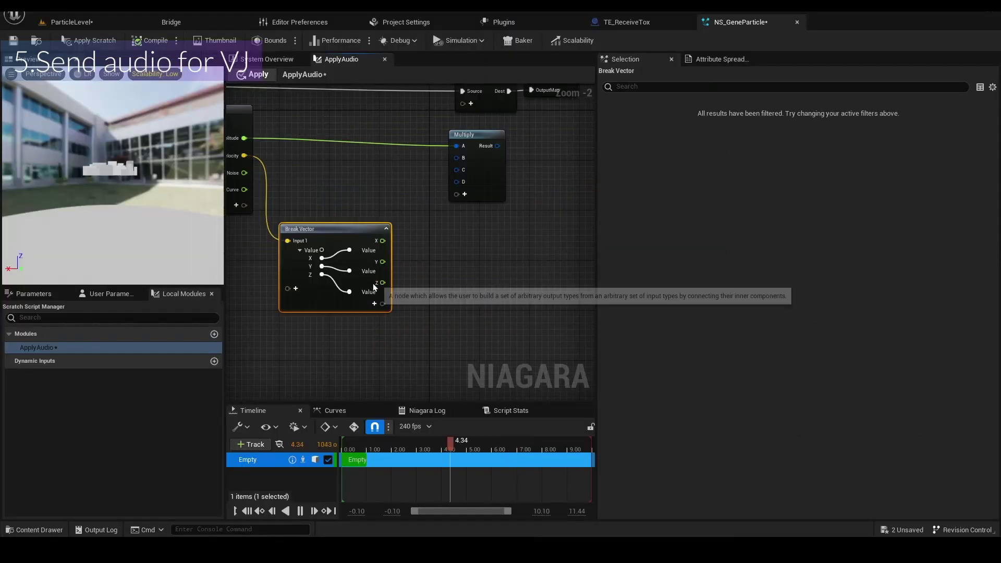
Clamp Break Vector's Z output with float Min and Max inputs, setting Max to 50, and connect the result to Multiply input D.
{"action": "left_click_drag", "start_coordinate": [383, 283], "coordinate": [415, 301]}
{"action": "type", "text": "cla"}
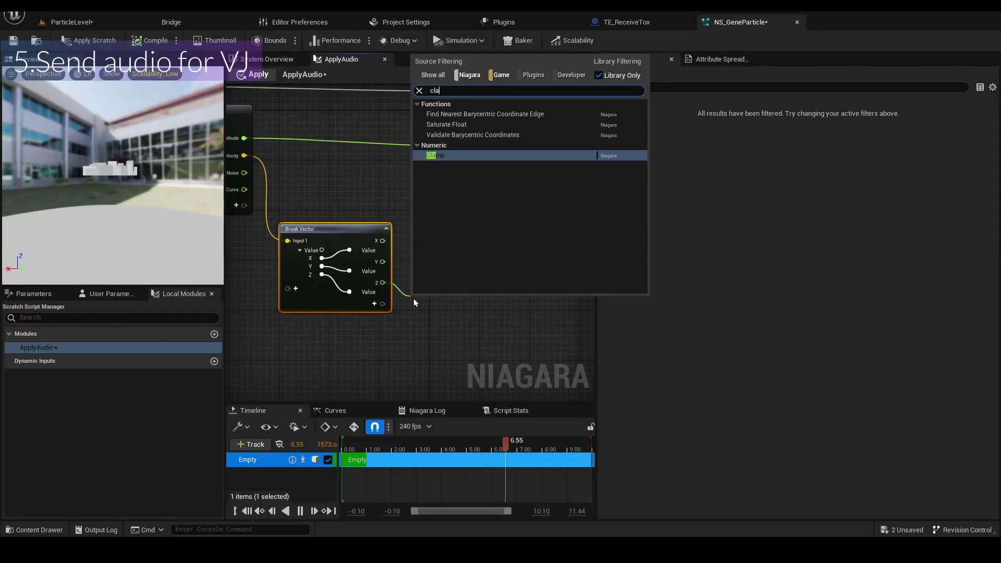
{"action": "key", "text": "Return"}
{"action": "scroll", "coordinate": [409, 313], "scroll_direction": "up", "scroll_amount": 1}
{"action": "right_click", "coordinate": [411, 319]}
{"action": "mouse_move", "coordinate": [432, 340]}
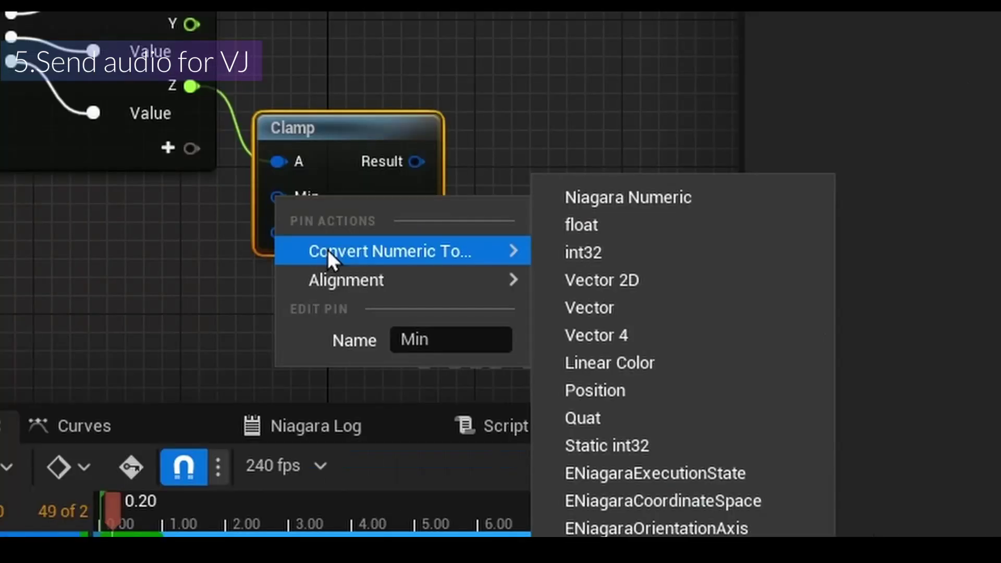
{"action": "left_click", "coordinate": [579, 225]}
{"action": "right_click", "coordinate": [282, 238]}
{"action": "mouse_move", "coordinate": [371, 290]}
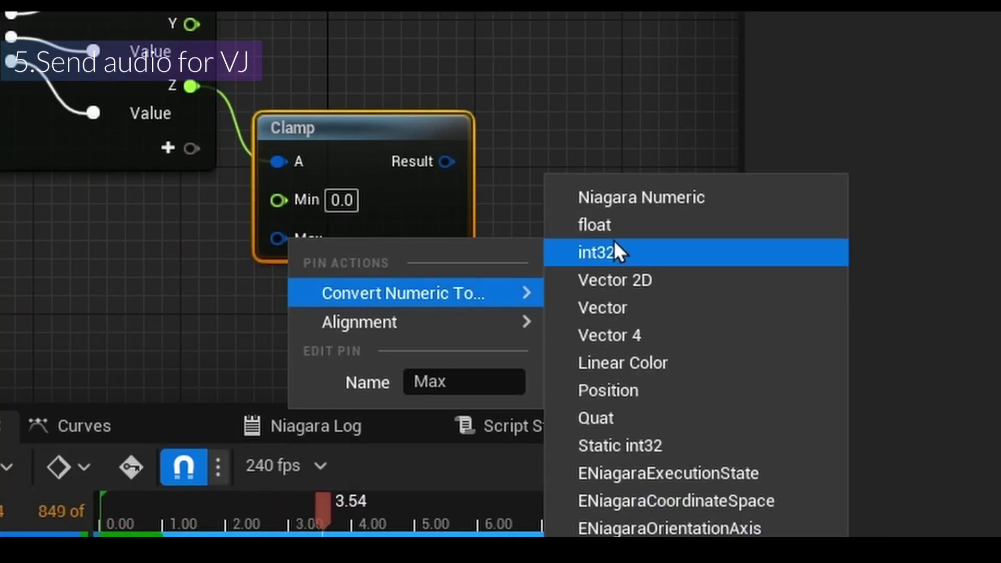
{"action": "left_click", "coordinate": [600, 226]}
{"action": "type", "text": "50"}
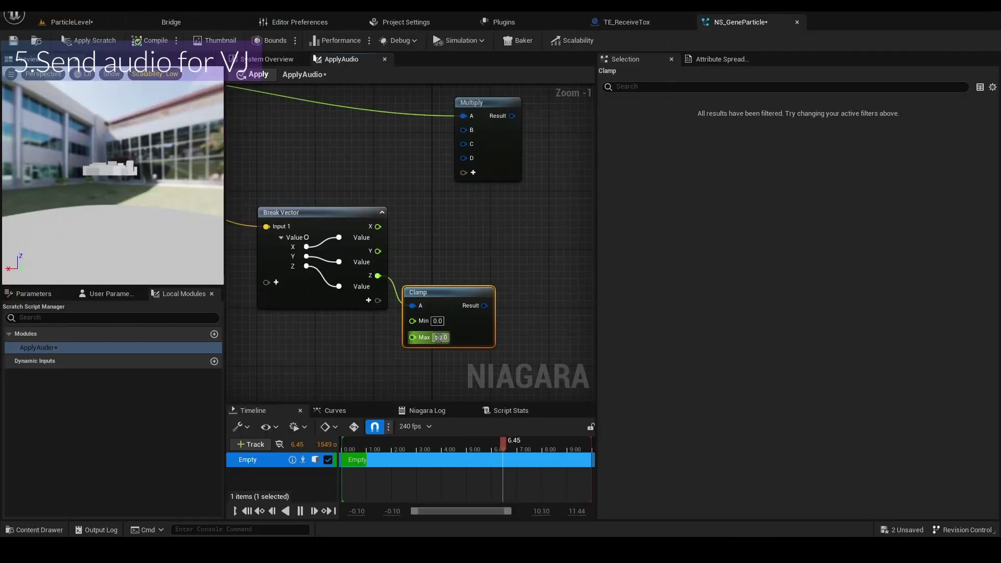
{"action": "left_click_drag", "start_coordinate": [484, 306], "coordinate": [473, 159]}
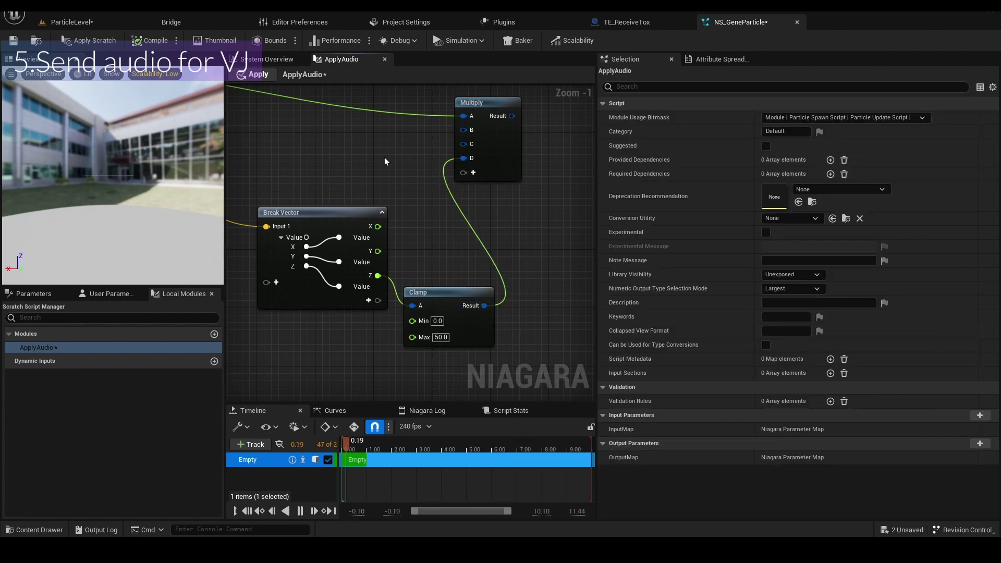
Convert Multiply input B to float with value 6 and connect the Noise input to C.
{"action": "right_click_drag", "start_coordinate": [383, 154], "coordinate": [493, 183]}
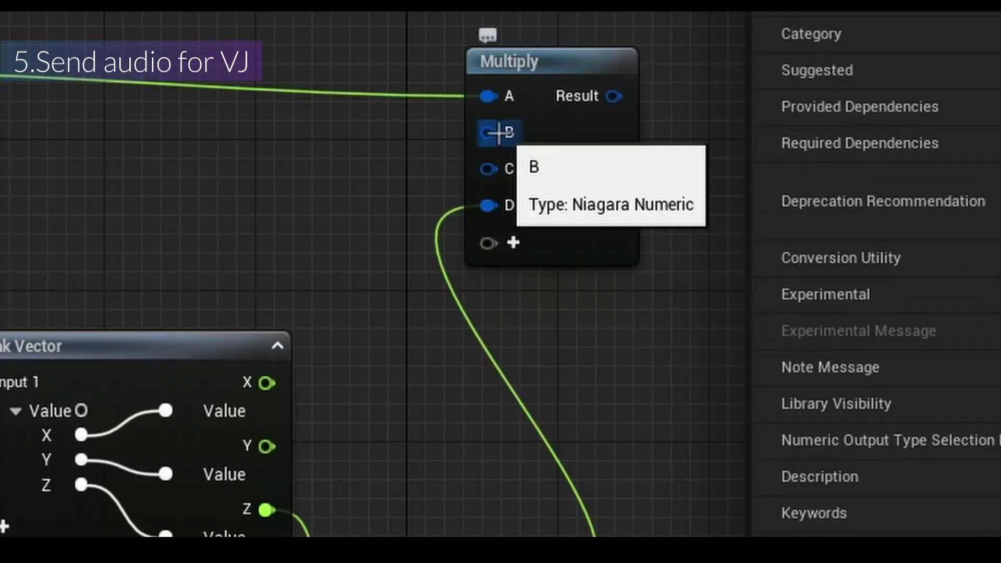
{"action": "right_click", "coordinate": [469, 130]}
{"action": "mouse_move", "coordinate": [730, 189]}
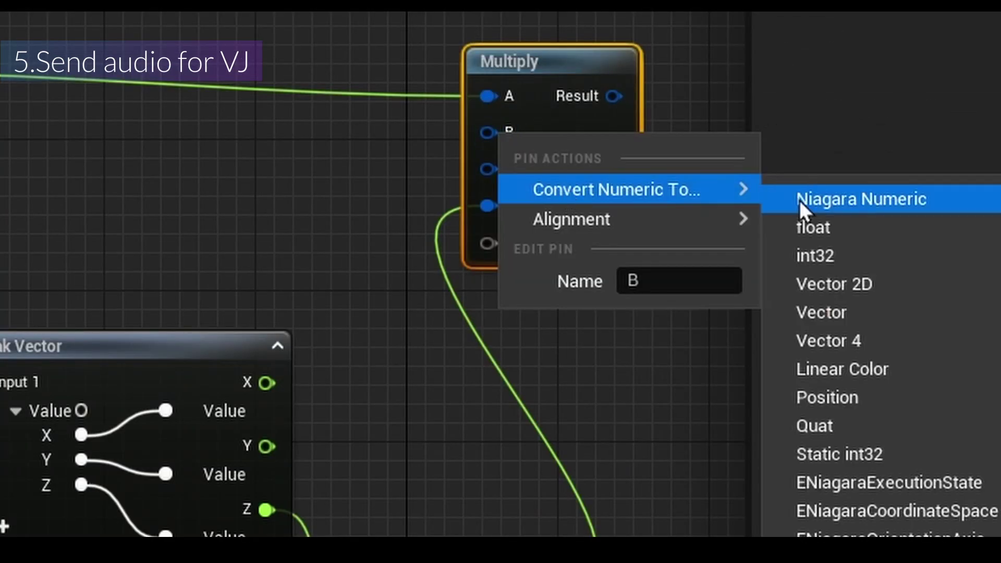
{"action": "left_click", "coordinate": [818, 230]}
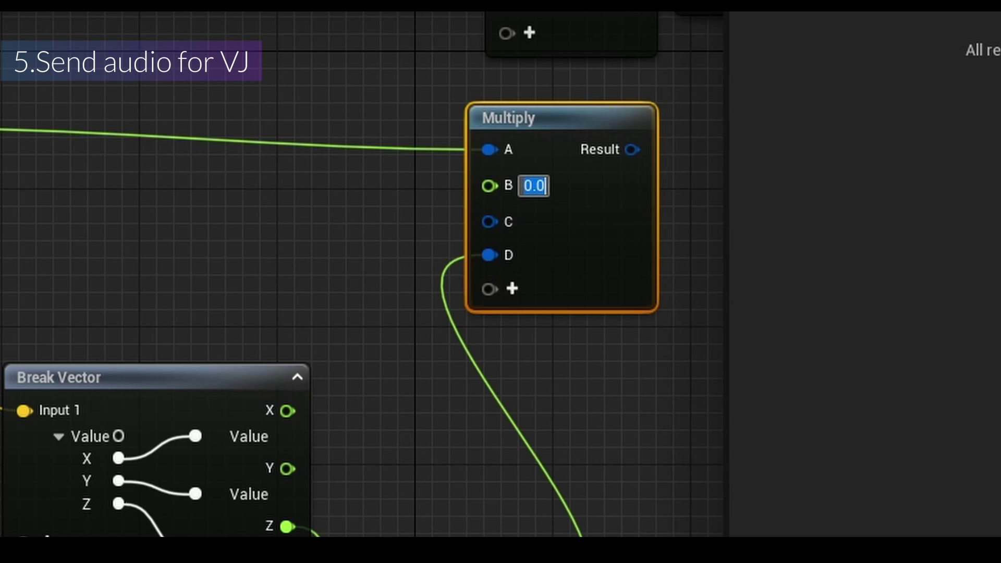
{"action": "type", "text": "6"}
{"action": "key", "text": "Return"}
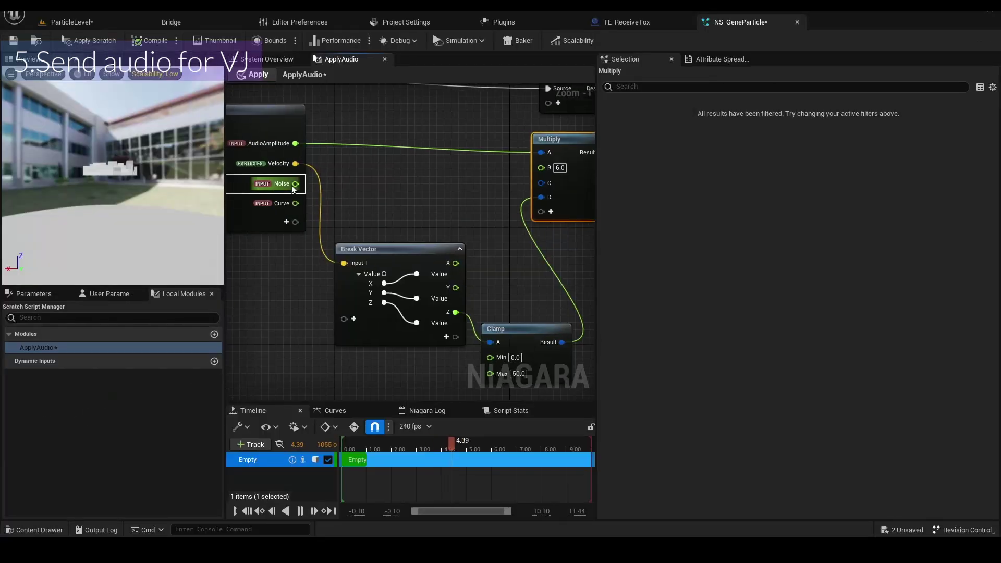
{"action": "left_click_drag", "start_coordinate": [293, 187], "coordinate": [543, 185]}
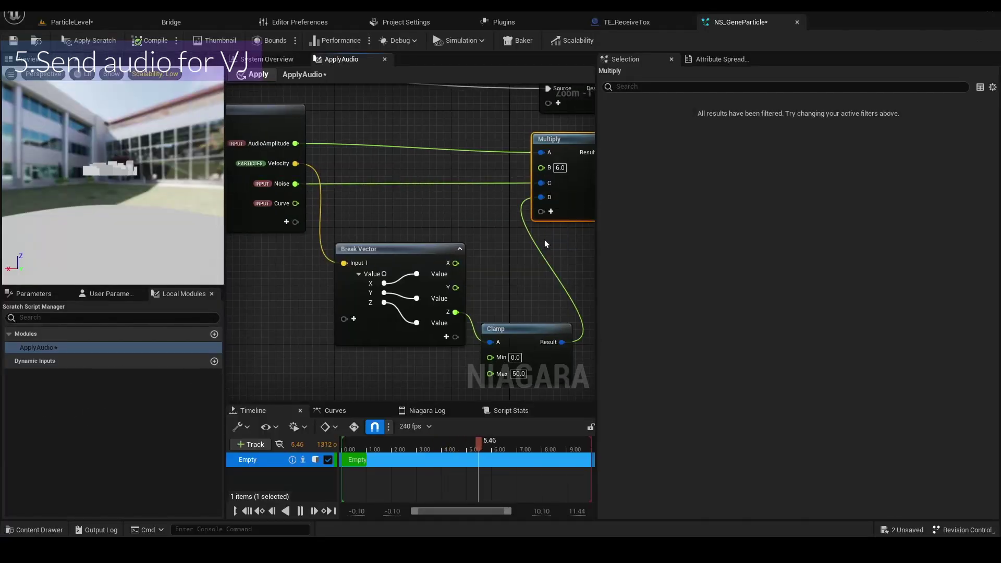
Feed the Multiply result into a new Add node and set its B input to a float of 15.
{"action": "right_click_drag", "start_coordinate": [545, 244], "coordinate": [360, 214]}
{"action": "left_click_drag", "start_coordinate": [474, 253], "coordinate": [474, 249]}
{"action": "type", "text": "add"}
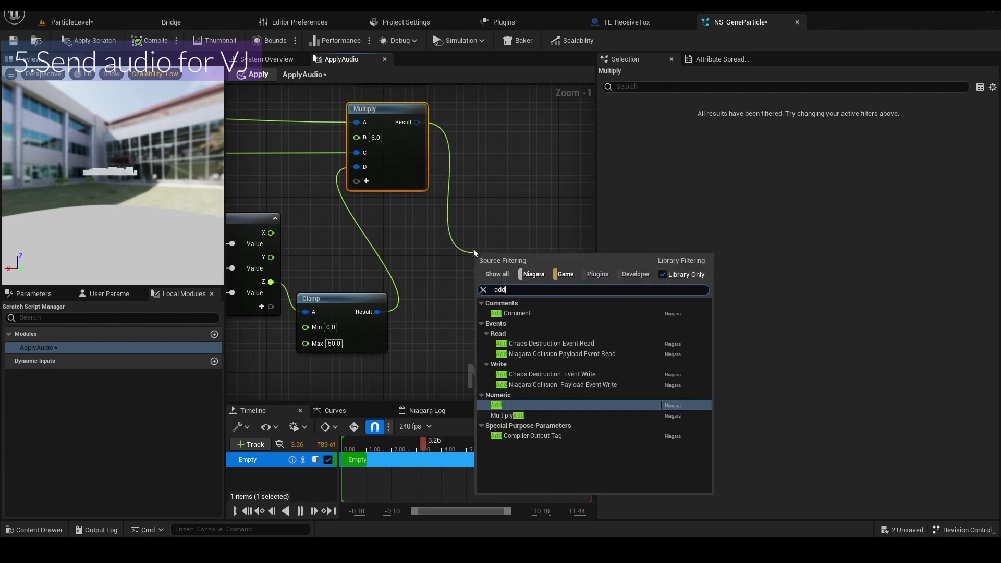
{"action": "left_click", "coordinate": [572, 408]}
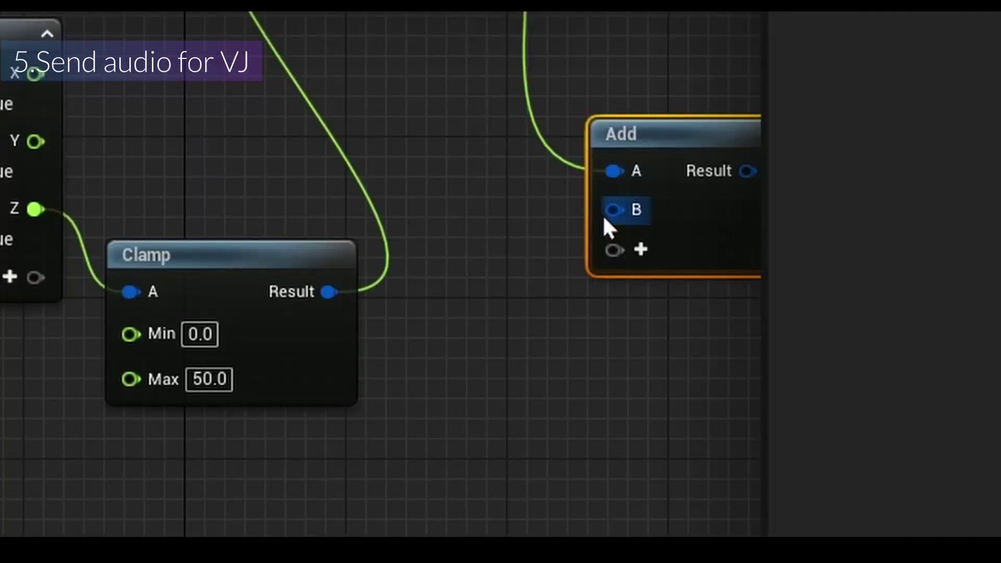
{"action": "right_click", "coordinate": [608, 215]}
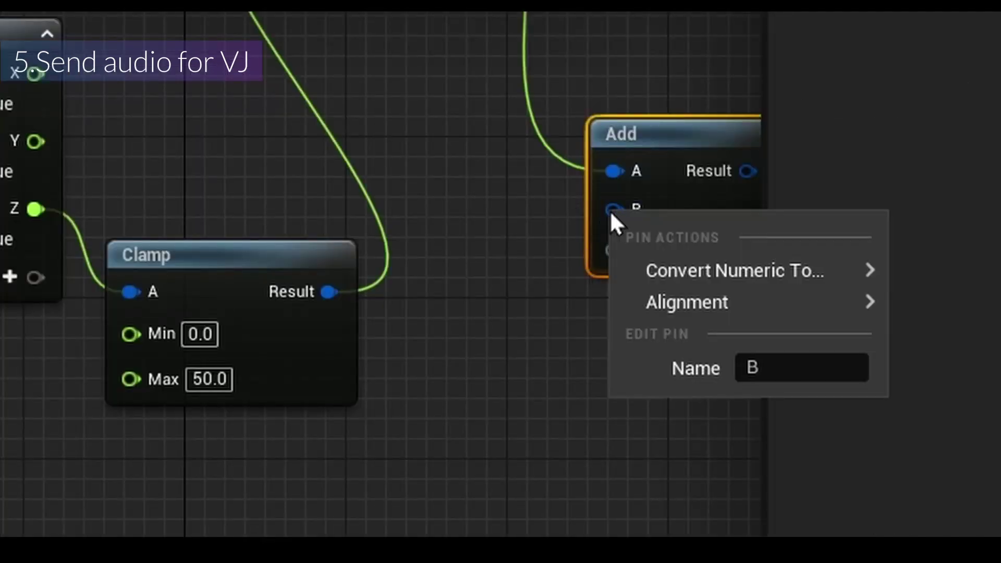
{"action": "mouse_move", "coordinate": [702, 269]}
{"action": "left_click", "coordinate": [933, 308]}
{"action": "scroll", "coordinate": [664, 214], "scroll_direction": "up", "scroll_amount": 1}
{"action": "left_click", "coordinate": [665, 214]}
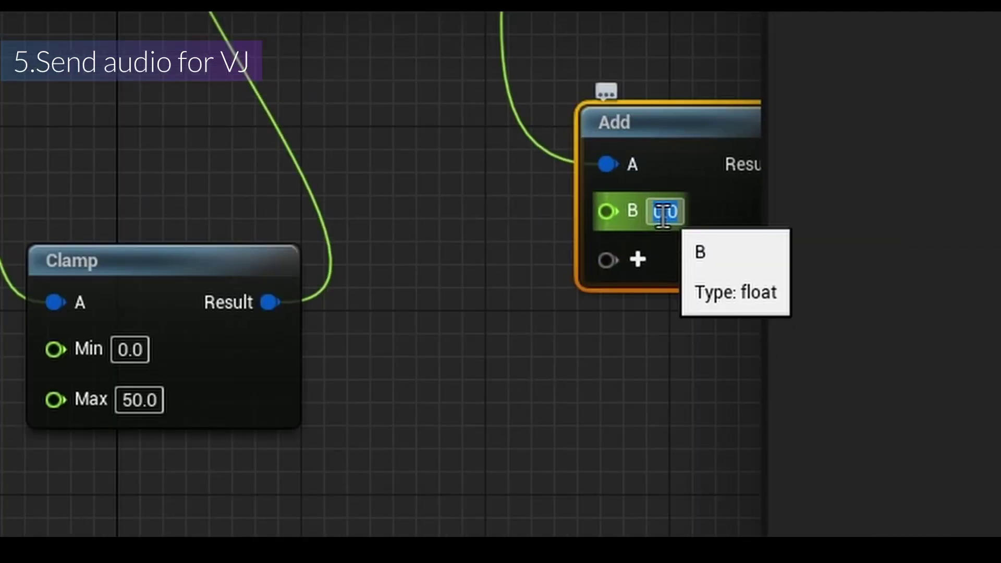
{"action": "type", "text": "15"}
{"action": "key", "text": "Return"}
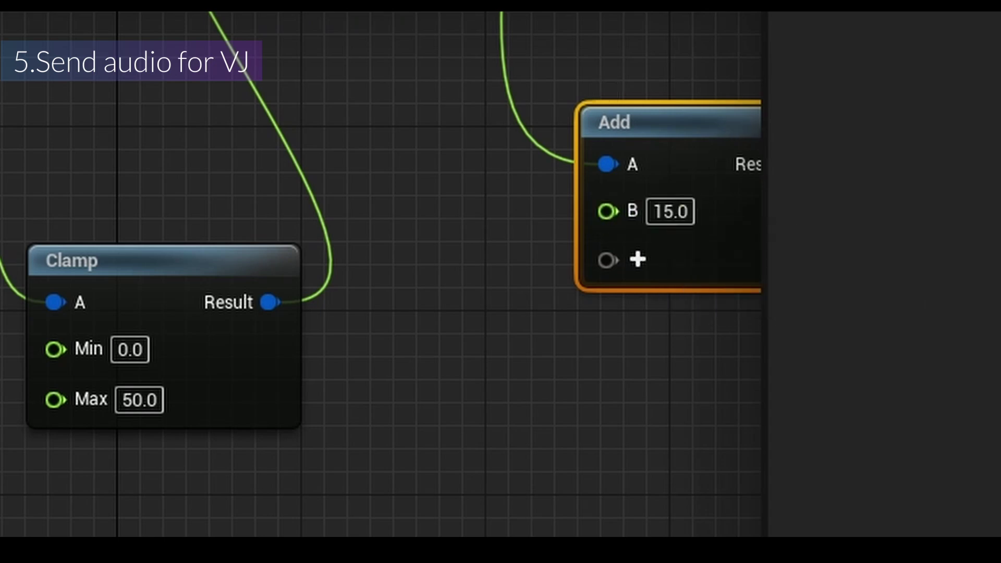
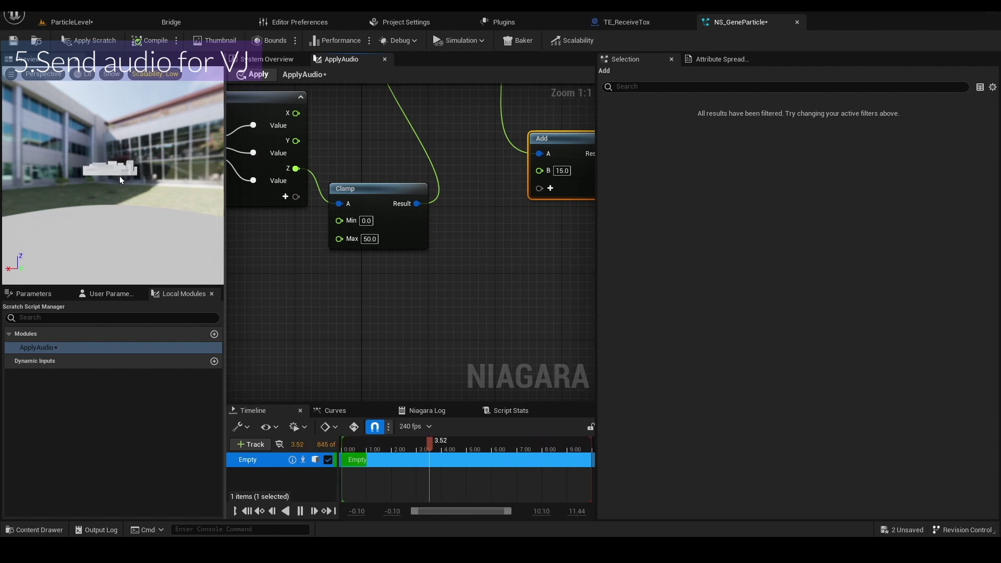
Multiply the Add result by the Curve input using a second Multiply node.
{"action": "right_click_drag", "start_coordinate": [458, 217], "coordinate": [355, 226]}
{"action": "left_click_drag", "start_coordinate": [506, 162], "coordinate": [527, 218]}
{"action": "type", "text": "mul"}
{"action": "key", "text": "Return"}
{"action": "scroll", "coordinate": [527, 221], "scroll_direction": "down", "scroll_amount": 5}
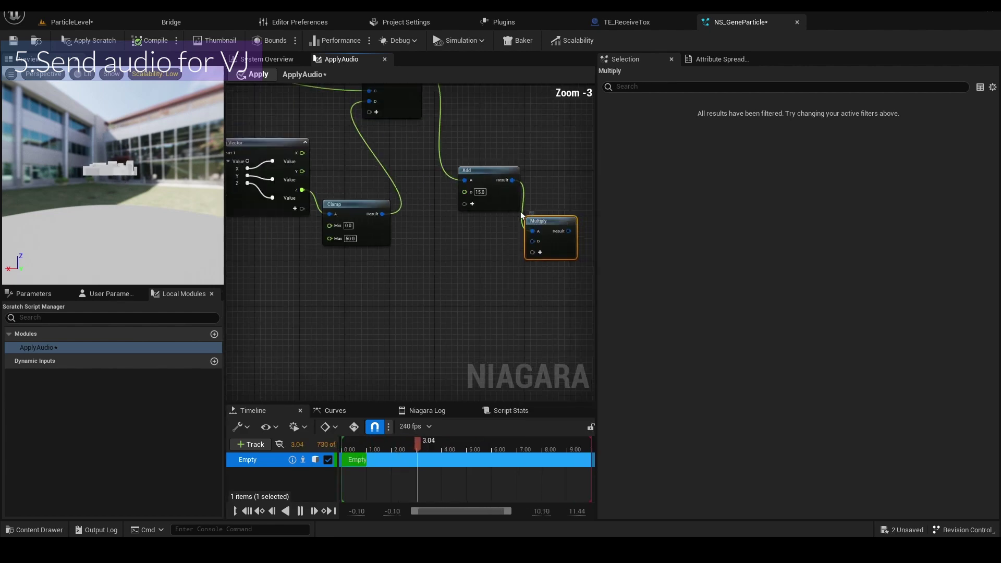
{"action": "scroll", "coordinate": [334, 157], "scroll_direction": "up", "scroll_amount": 4}
{"action": "left_click_drag", "start_coordinate": [335, 158], "coordinate": [424, 332]}
Add a Make Vector node that takes X and Y from Break Vector and Z from the second Multiply node.
{"action": "right_click", "coordinate": [491, 183]}
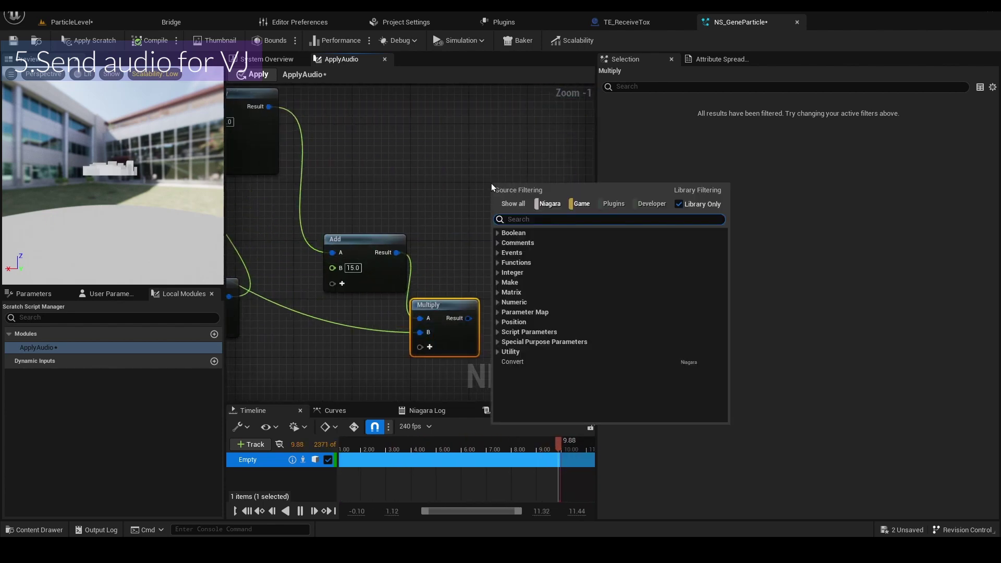
{"action": "type", "text": "make vec"}
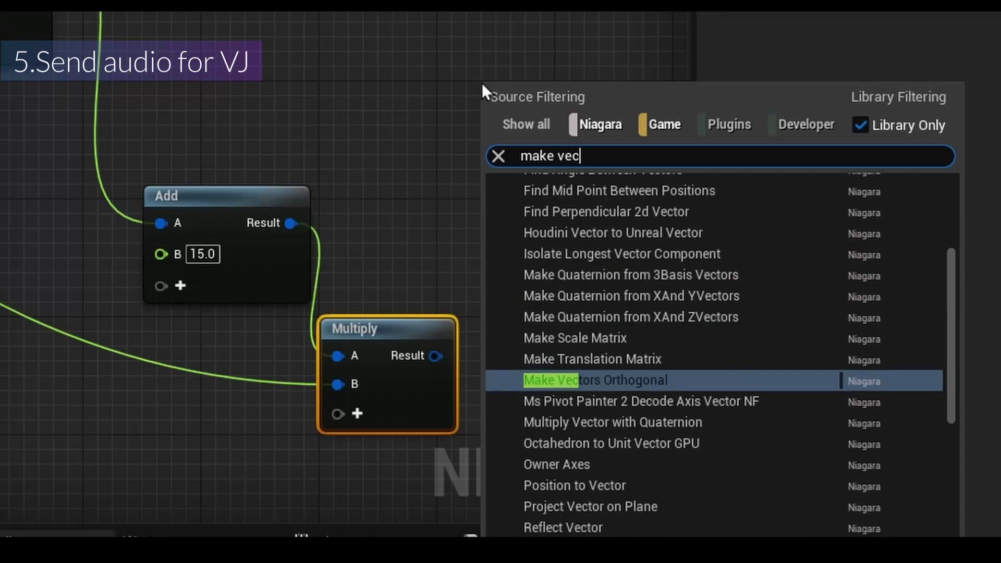
{"action": "key", "text": "Return"}
{"action": "left_click_drag", "start_coordinate": [508, 255], "coordinate": [507, 254]}
{"action": "scroll", "coordinate": [508, 255], "scroll_direction": "down", "scroll_amount": 4}
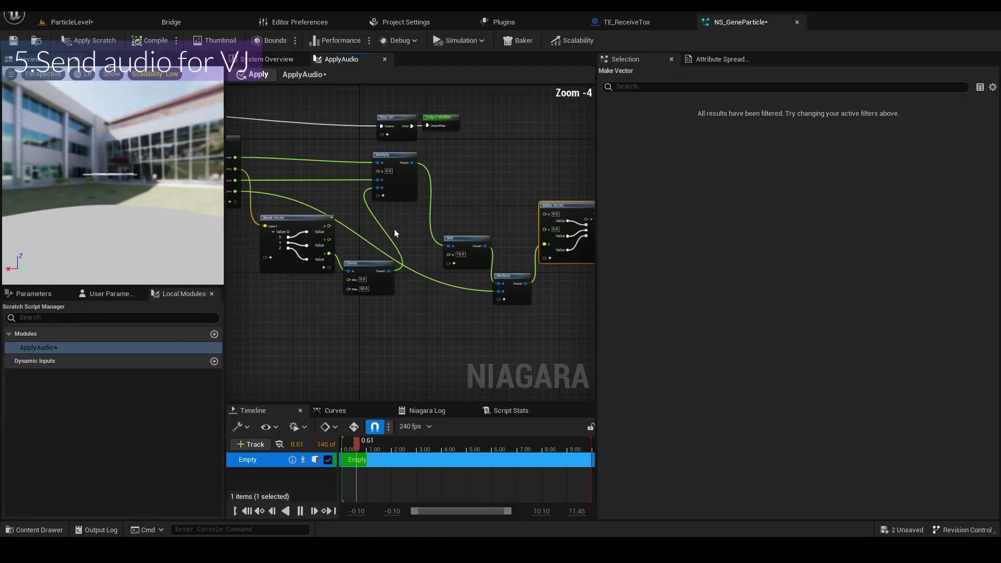
{"action": "scroll", "coordinate": [350, 230], "scroll_direction": "up", "scroll_amount": 4}
{"action": "left_click_drag", "start_coordinate": [313, 221], "coordinate": [579, 195]}
Move the Map Set and Output Module nodes beyond Make Vector and add the Velocity parameter to Map Set.
{"action": "scroll", "coordinate": [562, 193], "scroll_direction": "down", "scroll_amount": 4}
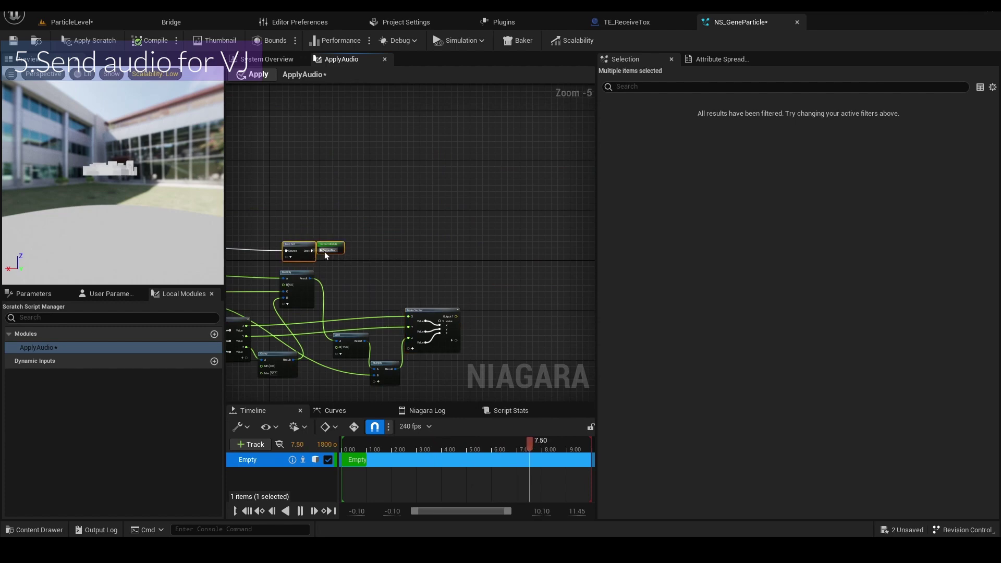
{"action": "left_click_drag", "start_coordinate": [327, 251], "coordinate": [537, 241]}
{"action": "scroll", "coordinate": [505, 247], "scroll_direction": "up", "scroll_amount": 6}
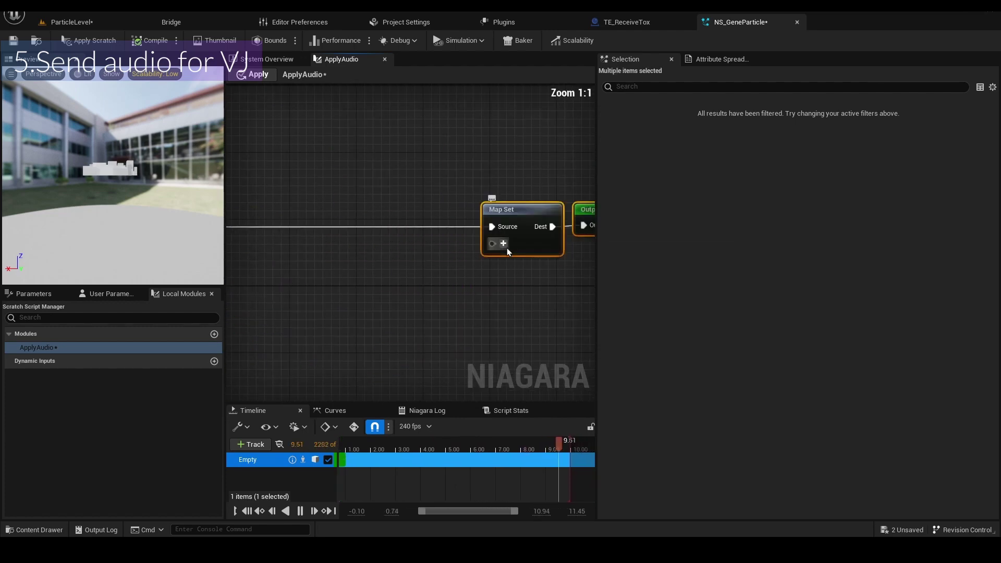
{"action": "left_click", "coordinate": [504, 244]}
{"action": "type", "text": "velocity"}
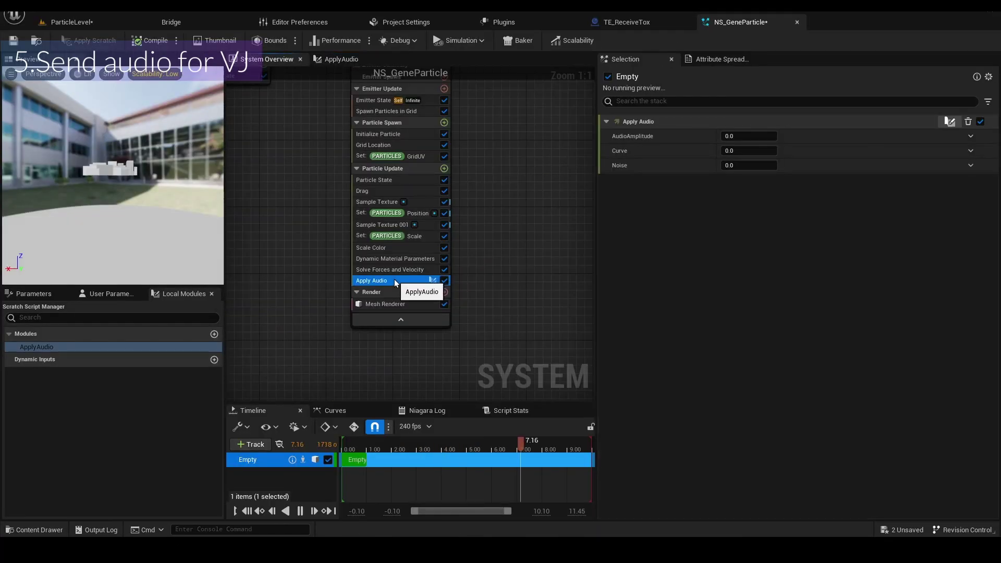
Move Apply Audio directly above Scale Color in the Particle Update stage and display the system's user parameters.
{"action": "left_click_drag", "start_coordinate": [378, 252], "coordinate": [377, 245]}
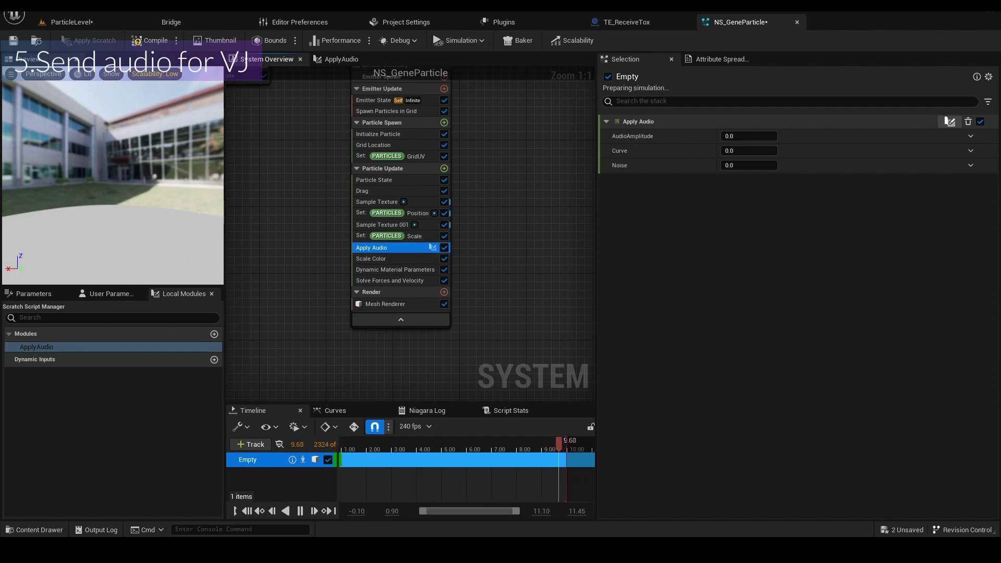
{"action": "left_click", "coordinate": [376, 249]}
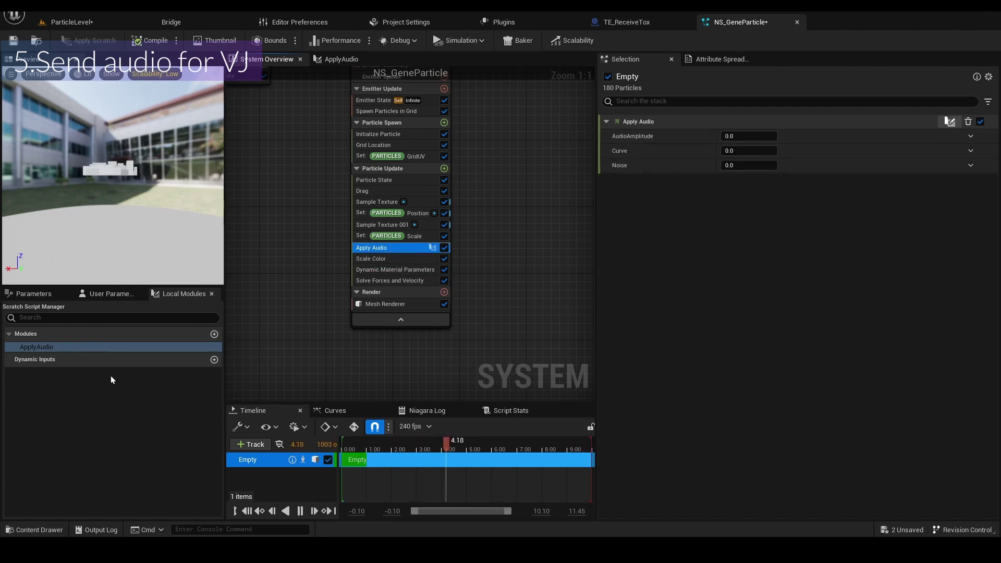
{"action": "left_click", "coordinate": [108, 294]}
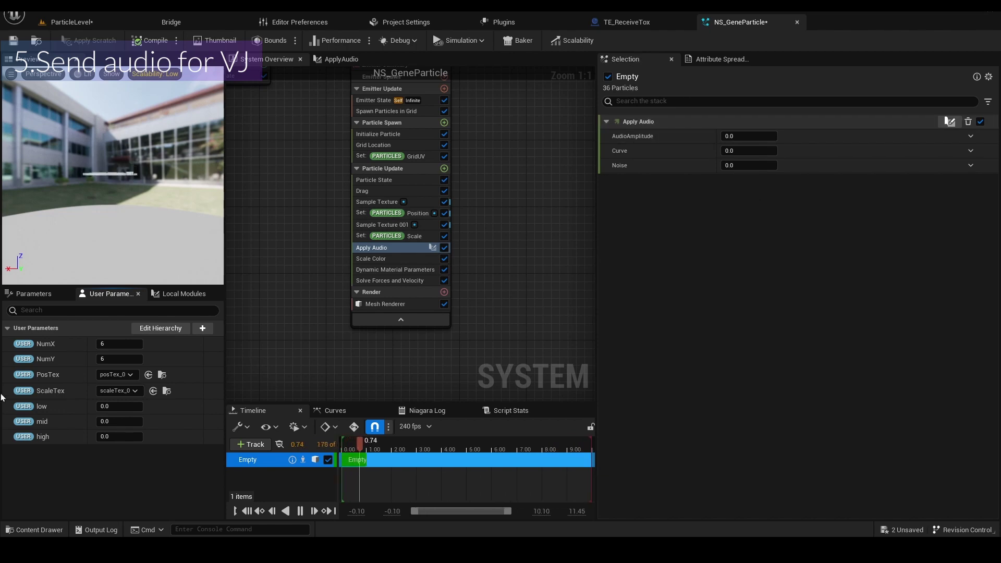
Link Apply Audio's AudioAmplitude to the high user parameter and set its Curve input to Float from Curve.
{"action": "left_click_drag", "start_coordinate": [39, 442], "coordinate": [757, 137]}
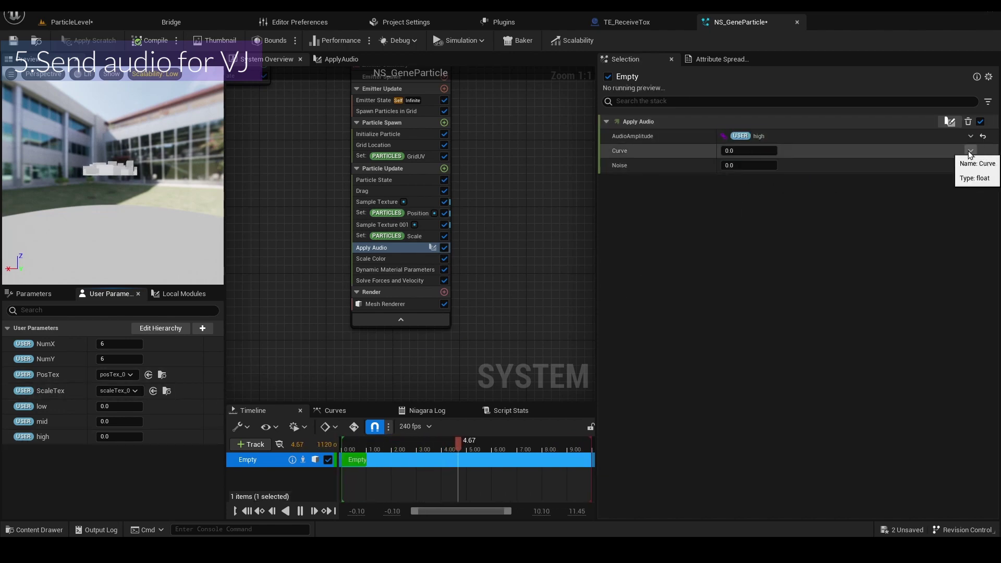
{"action": "left_click", "coordinate": [971, 152]}
{"action": "type", "text": "curve"}
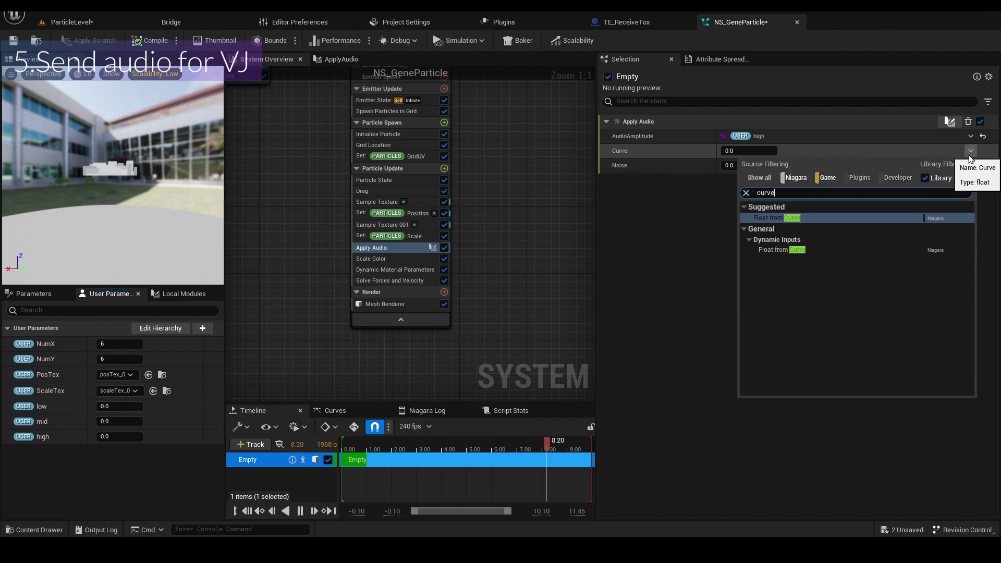
{"action": "left_click", "coordinate": [743, 219]}
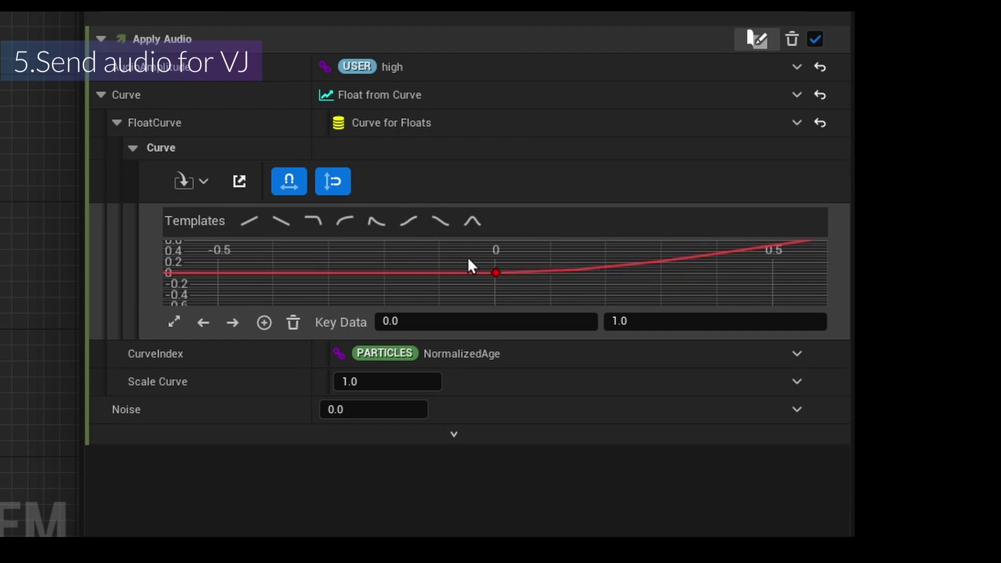
Add a key to the float curve at time 0.3, give it Break tangents and set its value to 1.0.
{"action": "scroll", "coordinate": [496, 264], "scroll_direction": "down", "scroll_amount": 5}
{"action": "scroll", "coordinate": [655, 273], "scroll_direction": "up", "scroll_amount": 2}
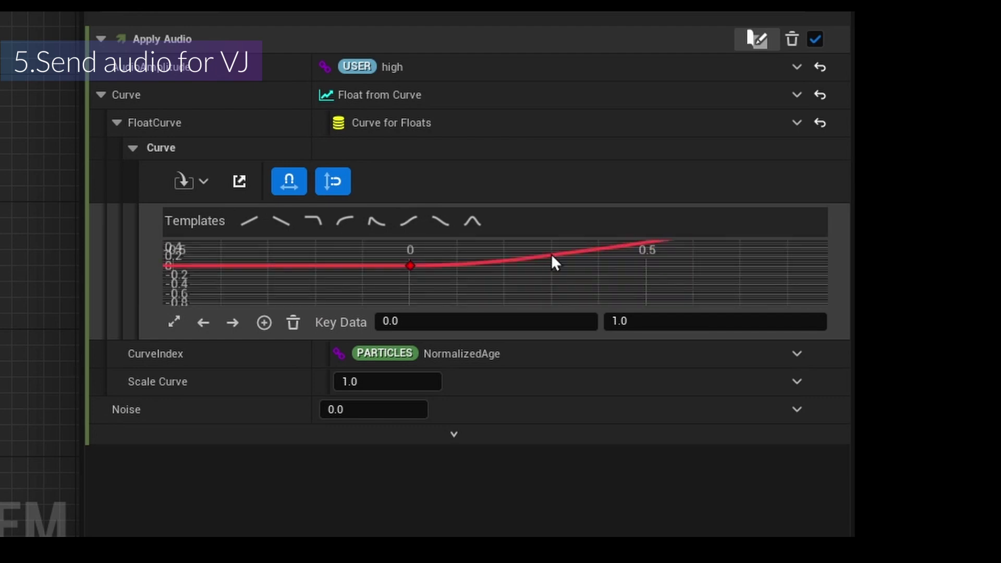
{"action": "right_click", "coordinate": [565, 266]}
{"action": "left_click", "coordinate": [579, 297]}
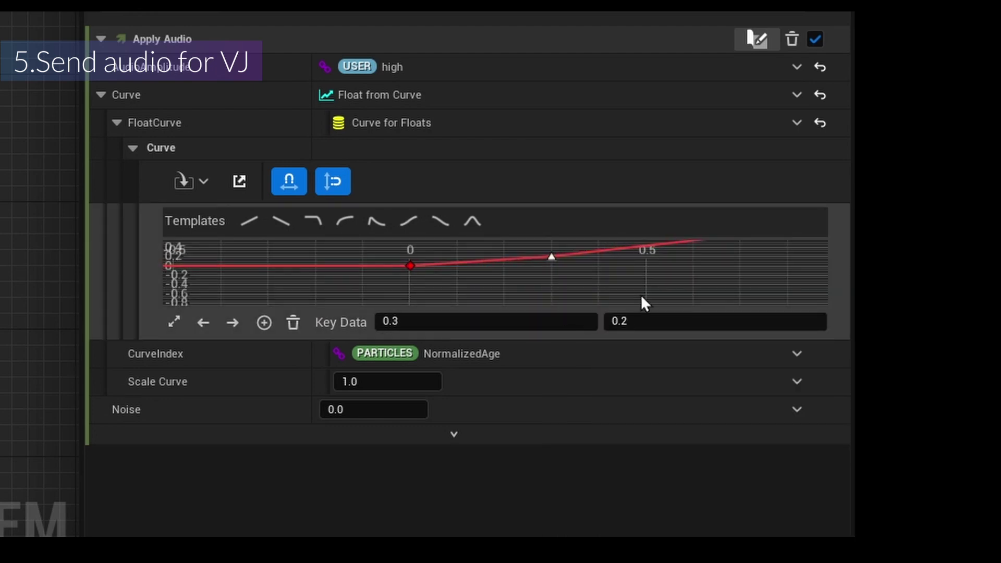
{"action": "right_click", "coordinate": [554, 259]}
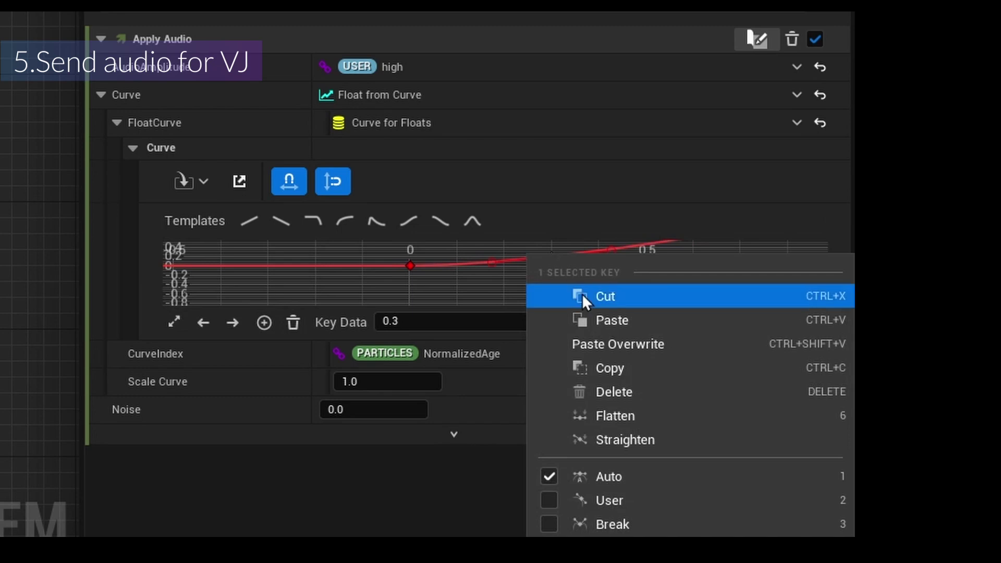
{"action": "left_click", "coordinate": [640, 523]}
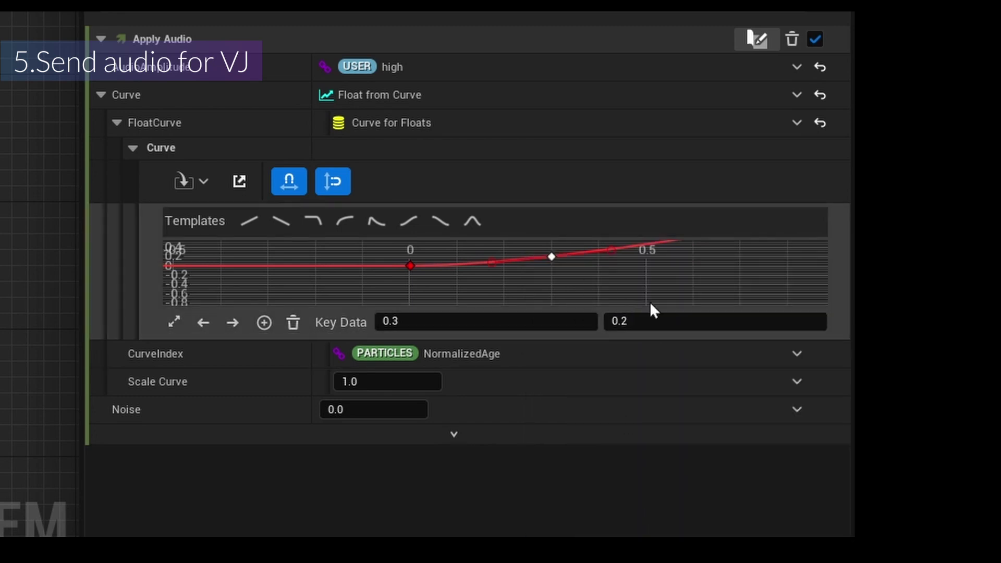
{"action": "left_click", "coordinate": [634, 317]}
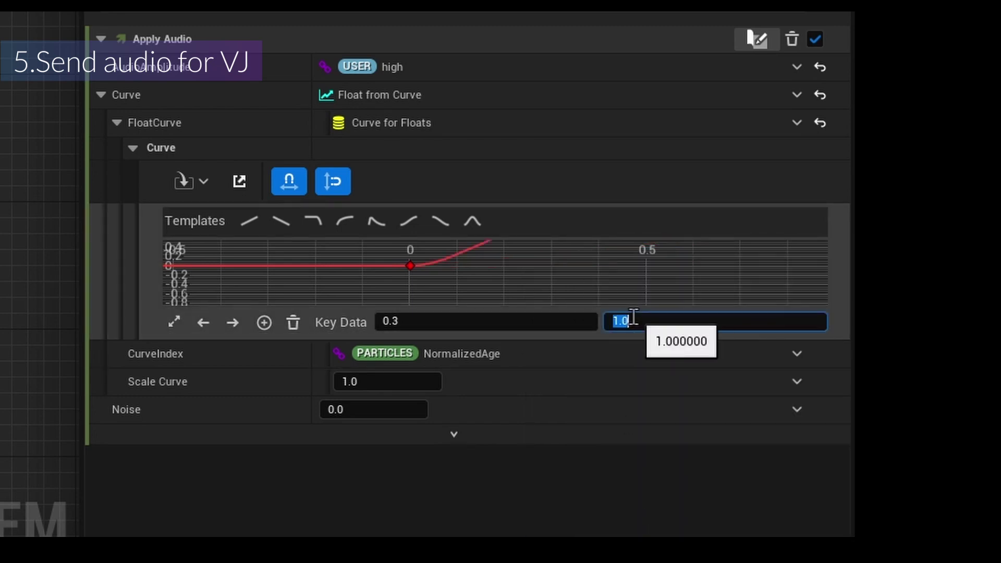
Reshape the middle key's incoming tangent into a steeper rise and set the key's time to 0.2.
{"action": "left_click", "coordinate": [571, 252]}
{"action": "scroll", "coordinate": [571, 256], "scroll_direction": "down", "scroll_amount": 5}
{"action": "right_click_drag", "start_coordinate": [572, 258], "coordinate": [571, 279]}
{"action": "left_click", "coordinate": [493, 261]}
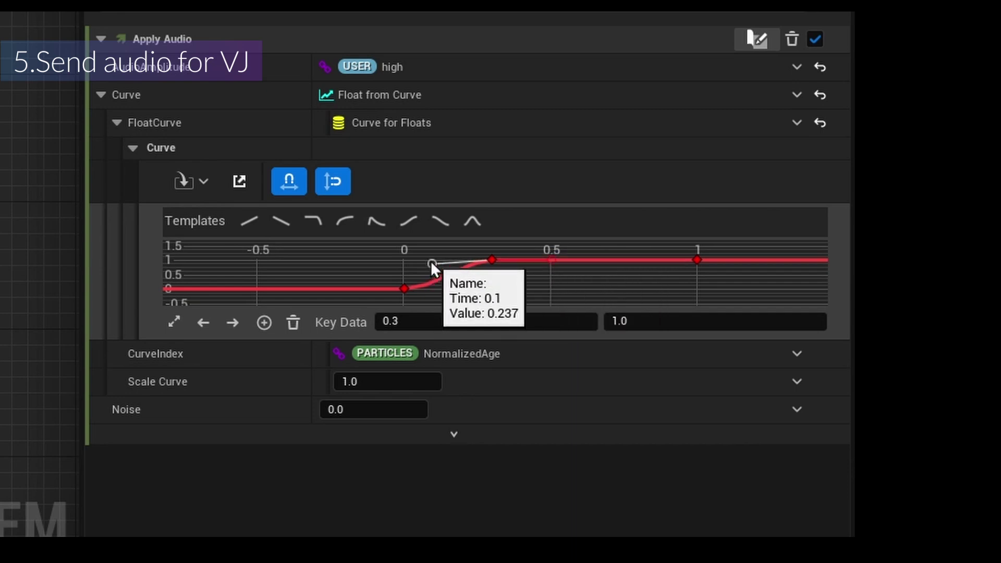
{"action": "left_click_drag", "start_coordinate": [438, 282], "coordinate": [443, 290]}
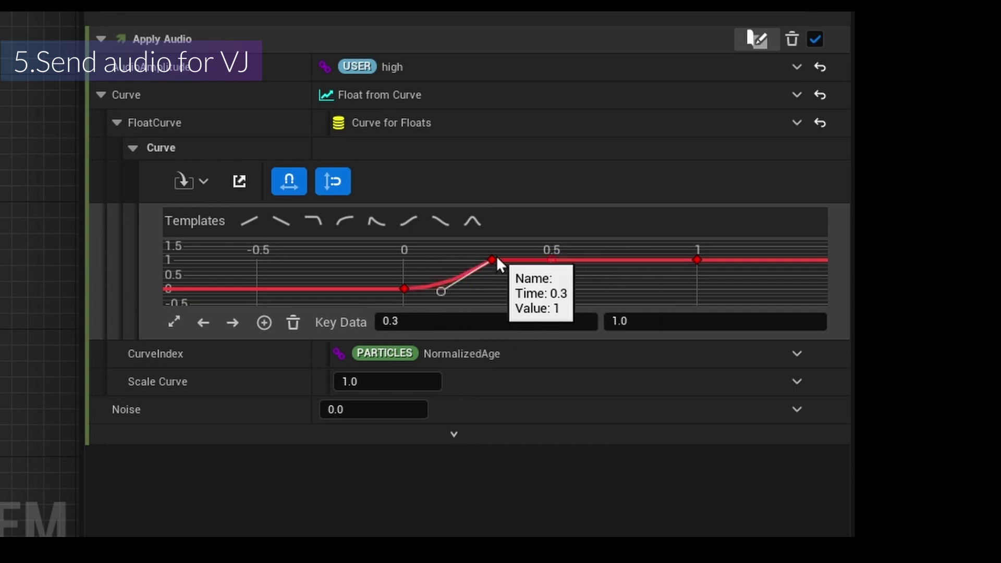
{"action": "left_click", "coordinate": [483, 327]}
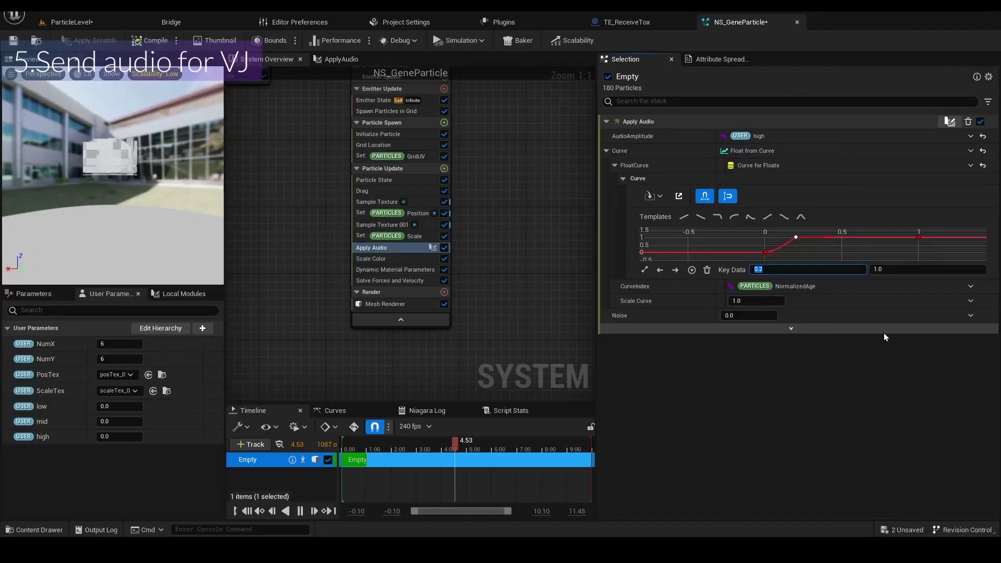
Link Apply Audio's Noise to Sample Texture's SampledB, and the Emissive dynamic material parameter to the mid user parameter.
{"action": "left_click", "coordinate": [797, 410]}
{"action": "type", "text": "sample"}
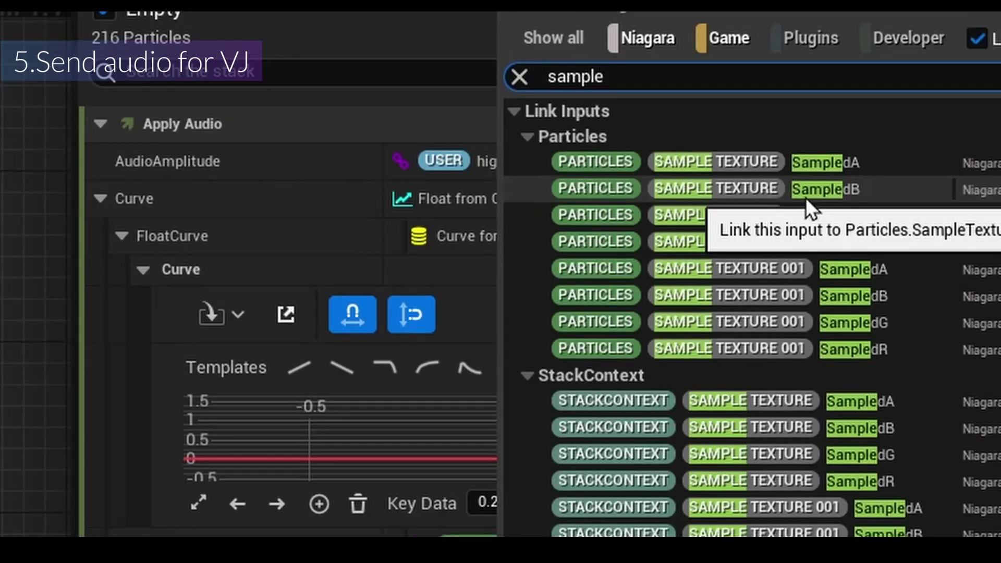
{"action": "left_click", "coordinate": [866, 149]}
{"action": "left_click", "coordinate": [867, 148]}
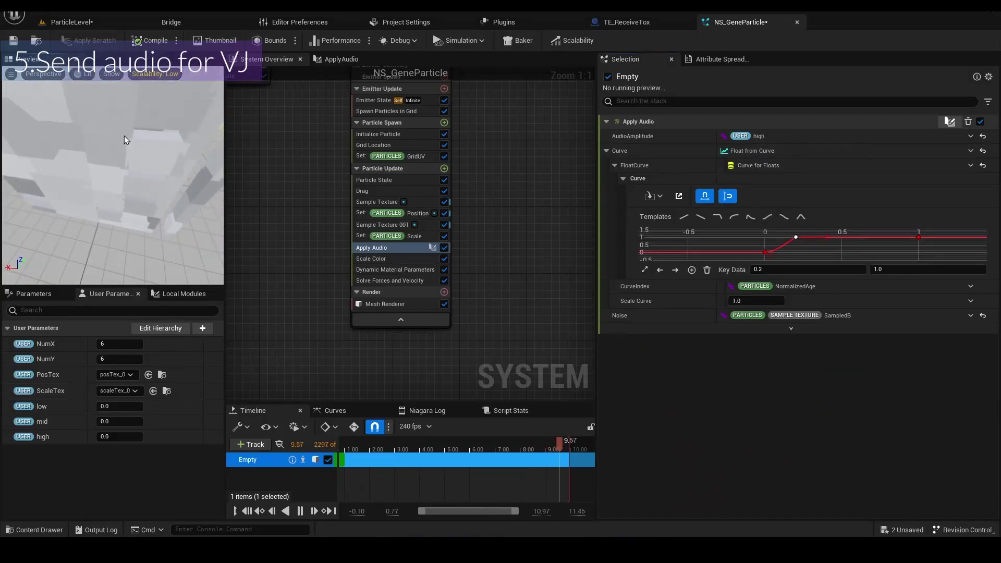
{"action": "left_click", "coordinate": [395, 270]}
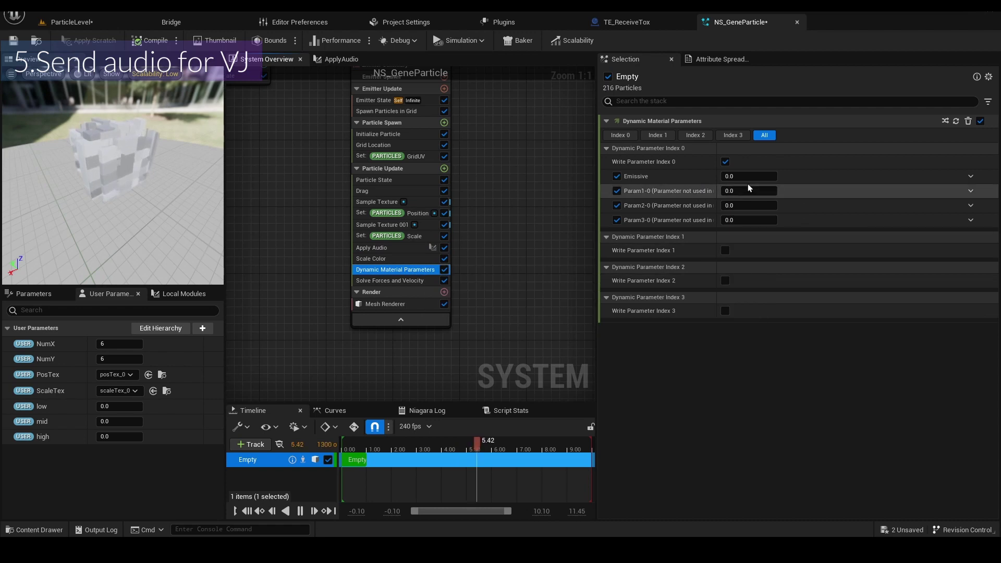
{"action": "left_click_drag", "start_coordinate": [42, 421], "coordinate": [751, 177]}
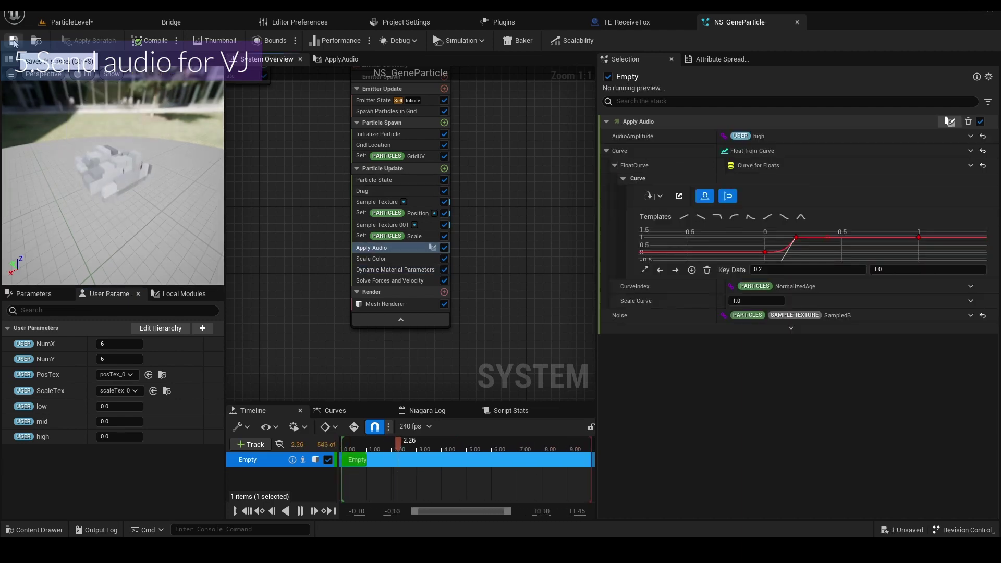
Open the BP_GeneParticle blueprint from the Blueprints folder at its On Received Tox event.
{"action": "key", "text": "ctrl+space"}
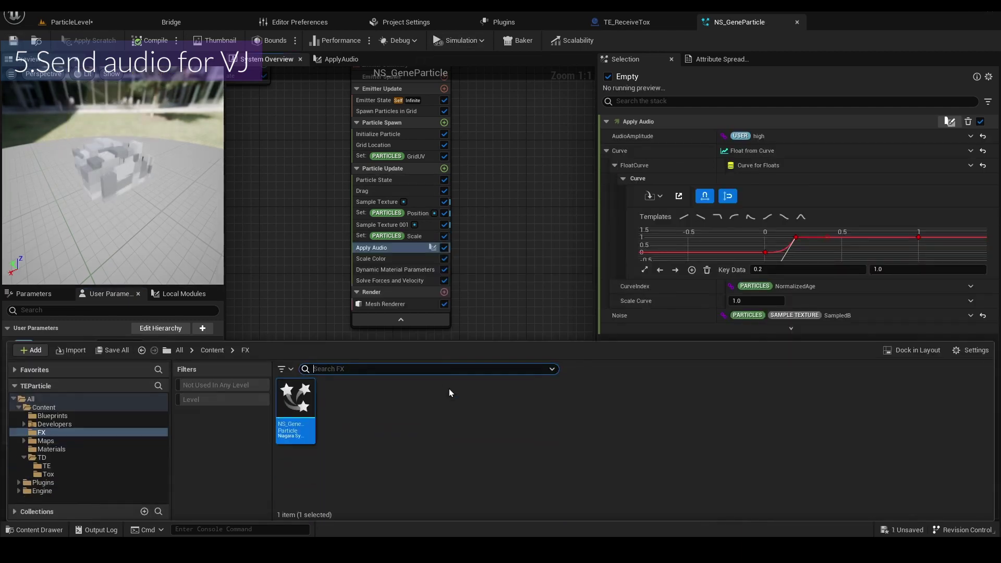
{"action": "left_click", "coordinate": [52, 416]}
{"action": "double_click", "coordinate": [292, 400]}
{"action": "right_click_drag", "start_coordinate": [514, 334], "coordinate": [533, 206]}
{"action": "scroll", "coordinate": [369, 333], "scroll_direction": "down", "scroll_amount": 4}
{"action": "right_click_drag", "start_coordinate": [384, 389], "coordinate": [398, 251]}
{"action": "scroll", "coordinate": [368, 368], "scroll_direction": "up", "scroll_amount": 2}
{"action": "right_click_drag", "start_coordinate": [397, 355], "coordinate": [392, 261]}
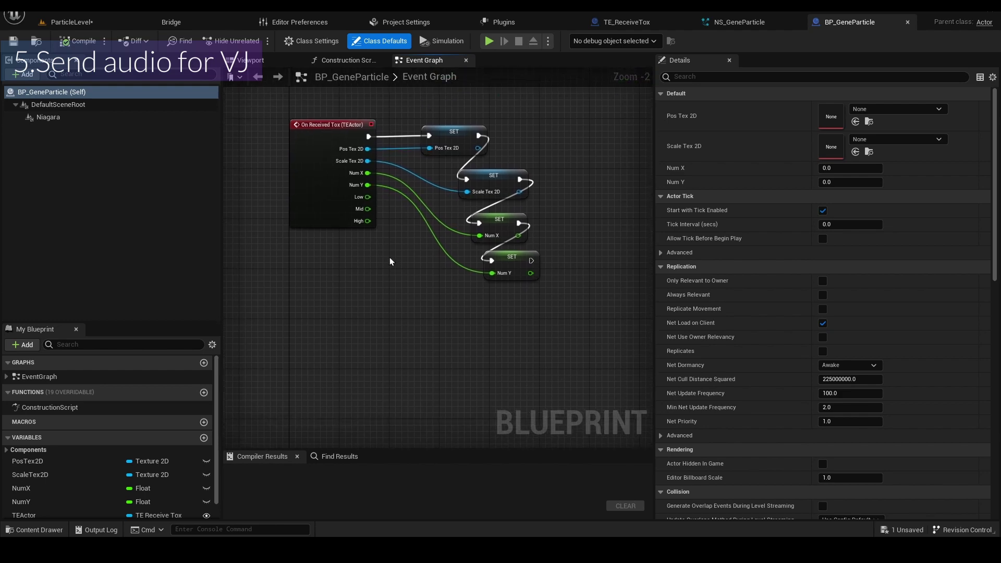
Promote the On Received Tox event's Low, Mid and High outputs to variables and stack their Set nodes below Num Y.
{"action": "right_click", "coordinate": [368, 197]}
{"action": "left_click", "coordinate": [422, 223]}
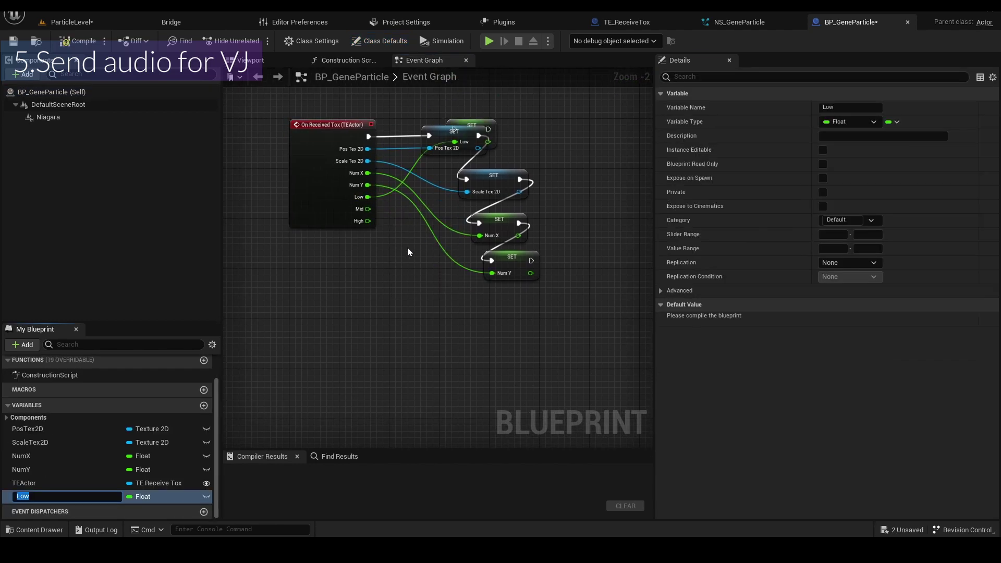
{"action": "key", "text": "Return"}
{"action": "left_click_drag", "start_coordinate": [471, 126], "coordinate": [510, 300]}
{"action": "right_click", "coordinate": [368, 209]}
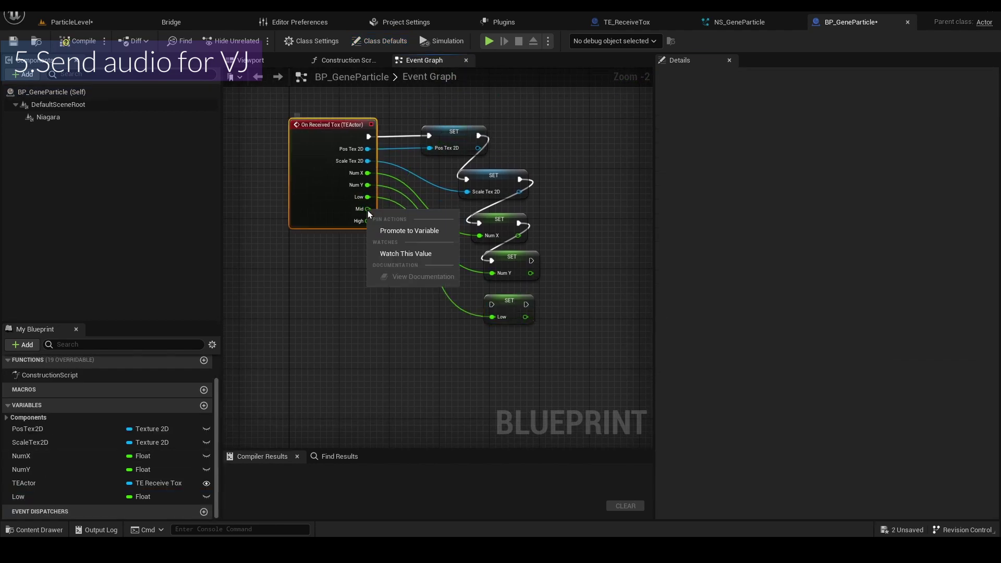
{"action": "left_click", "coordinate": [391, 233]}
{"action": "key", "text": "Return"}
{"action": "left_click_drag", "start_coordinate": [479, 123], "coordinate": [517, 336]}
{"action": "right_click", "coordinate": [368, 221]}
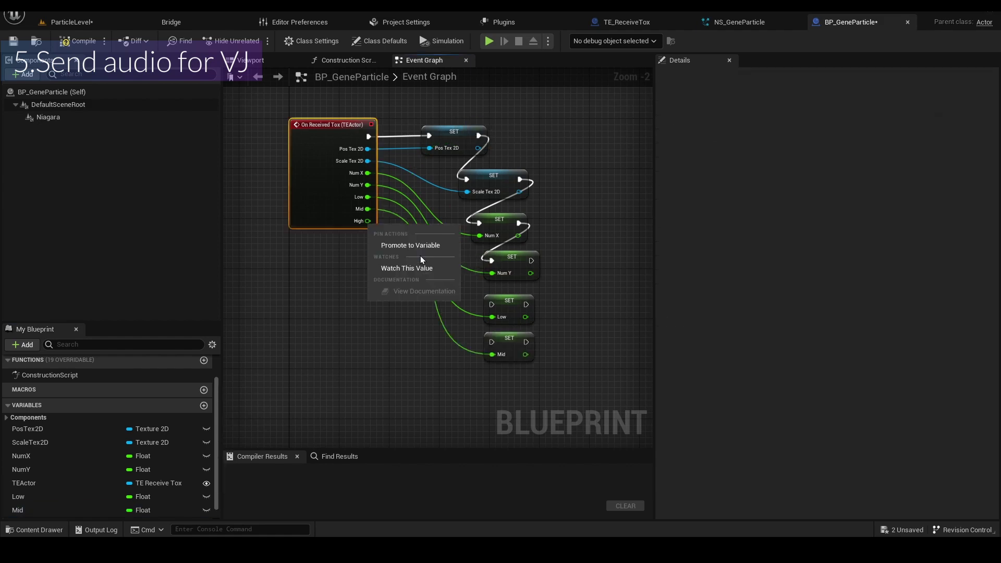
{"action": "left_click", "coordinate": [416, 249]}
{"action": "key", "text": "Return"}
{"action": "left_click_drag", "start_coordinate": [486, 127], "coordinate": [516, 386]}
Chain the execution from the Num Y Set node through the Low, Mid and High Set nodes.
{"action": "left_click_drag", "start_coordinate": [531, 260], "coordinate": [487, 344]}
{"action": "key", "text": "Escape"}
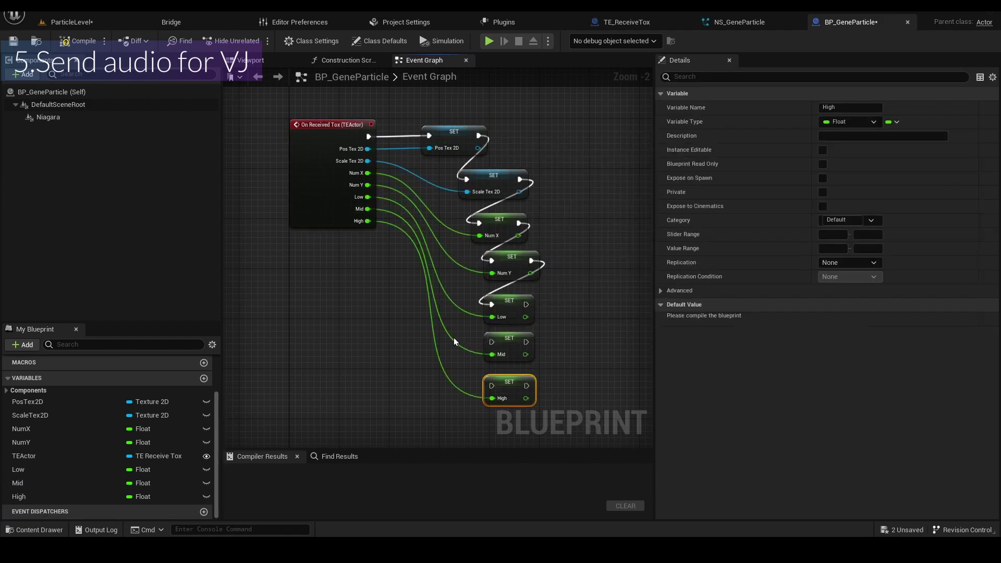
{"action": "scroll", "coordinate": [500, 355], "scroll_direction": "up", "scroll_amount": 2}
{"action": "left_click_drag", "start_coordinate": [536, 291], "coordinate": [490, 400]}
Move the Scale Tex 2D Get, ScaleTex Set Niagara Variable and Niagara nodes closer to the preceding nodes.
{"action": "scroll", "coordinate": [469, 336], "scroll_direction": "down", "scroll_amount": 6}
{"action": "right_click_drag", "start_coordinate": [584, 230], "coordinate": [493, 232]}
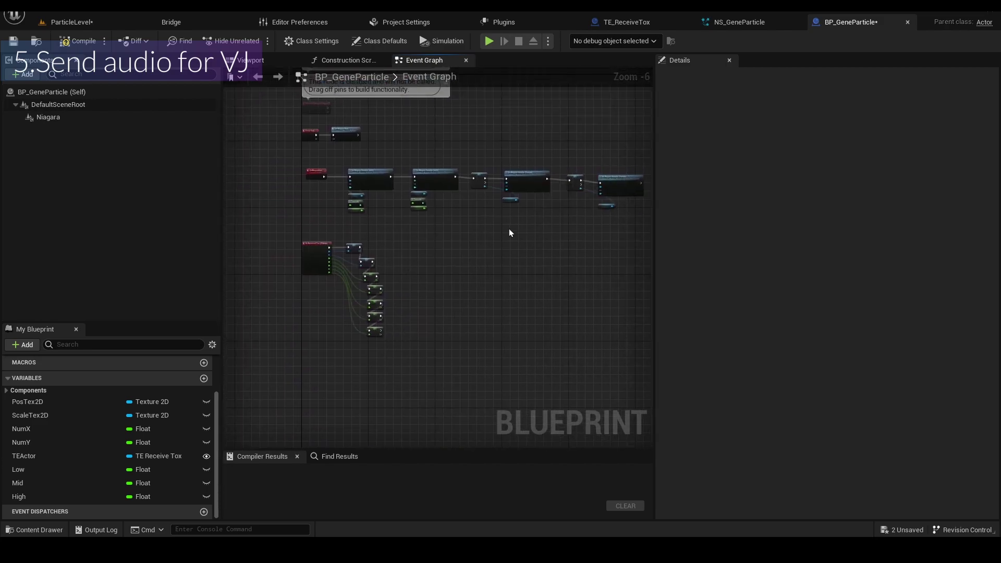
{"action": "right_click_drag", "start_coordinate": [617, 199], "coordinate": [467, 214]}
{"action": "scroll", "coordinate": [467, 214], "scroll_direction": "up", "scroll_amount": 3}
{"action": "left_click_drag", "start_coordinate": [399, 167], "coordinate": [367, 150]}
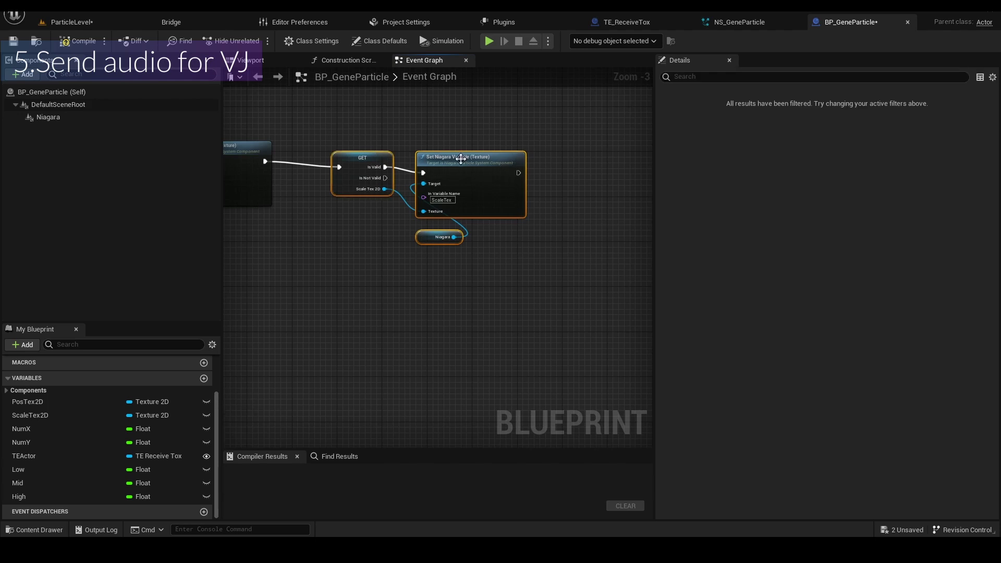
{"action": "left_click_drag", "start_coordinate": [461, 152], "coordinate": [432, 147]}
{"action": "left_click", "coordinate": [463, 277]}
Add a Niagara reference after the ScaleTex node and a Set Niagara Variable (Float) node from it, with the variable name low.
{"action": "left_click_drag", "start_coordinate": [48, 117], "coordinate": [575, 287]}
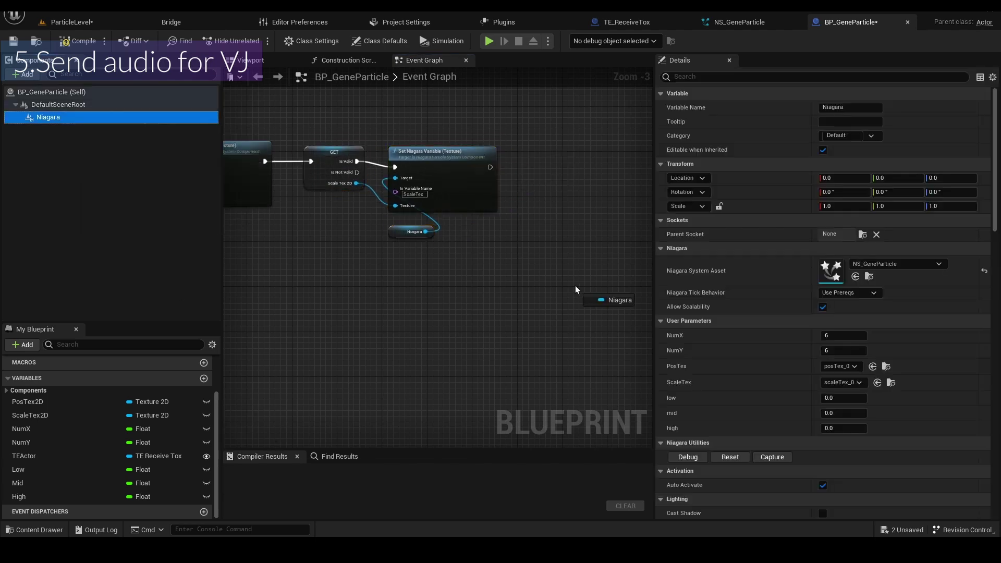
{"action": "left_click_drag", "start_coordinate": [541, 206], "coordinate": [549, 168]}
{"action": "type", "text": "set niagara flo"}
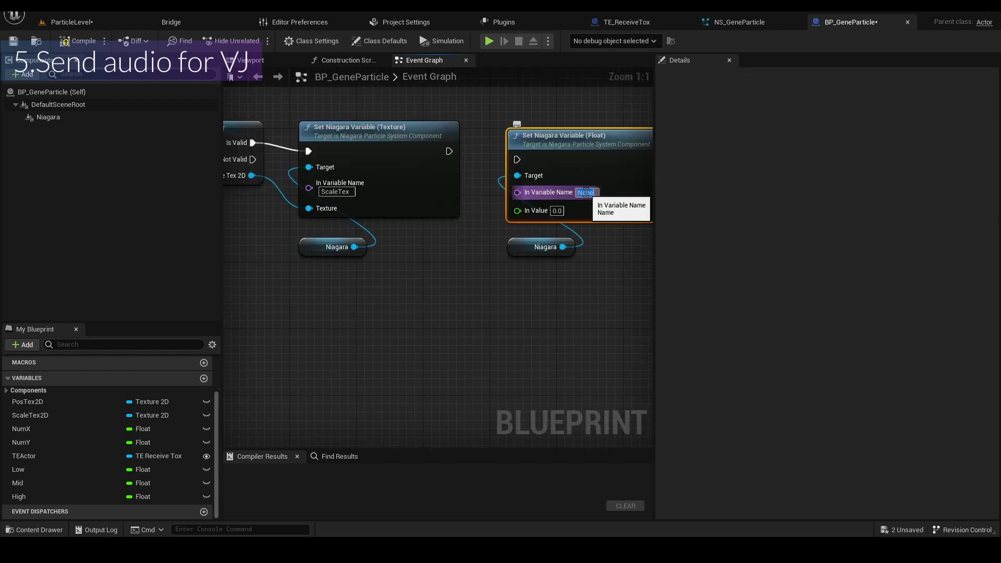
Paste two copies of the low Set Niagara Variable node with its Niagara reference, and name their variables mid and high.
{"action": "right_click_drag", "start_coordinate": [600, 292], "coordinate": [450, 292]}
{"action": "left_click_drag", "start_coordinate": [450, 292], "coordinate": [370, 150]}
{"action": "right_click_drag", "start_coordinate": [590, 319], "coordinate": [406, 278]}
{"action": "key", "text": "ctrl+v"}
{"action": "left_click_drag", "start_coordinate": [499, 219], "coordinate": [433, 119]}
{"action": "right_click_drag", "start_coordinate": [534, 248], "coordinate": [472, 259]}
{"action": "key", "text": "ctrl+v"}
{"action": "left_click_drag", "start_coordinate": [559, 217], "coordinate": [600, 125]}
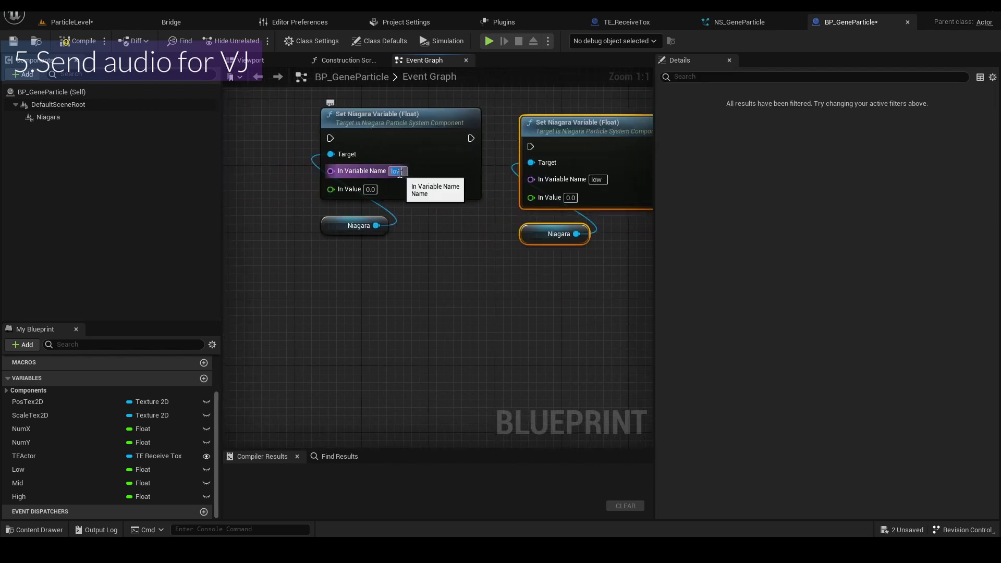
{"action": "type", "text": "d"}
{"action": "left_click", "coordinate": [599, 179]}
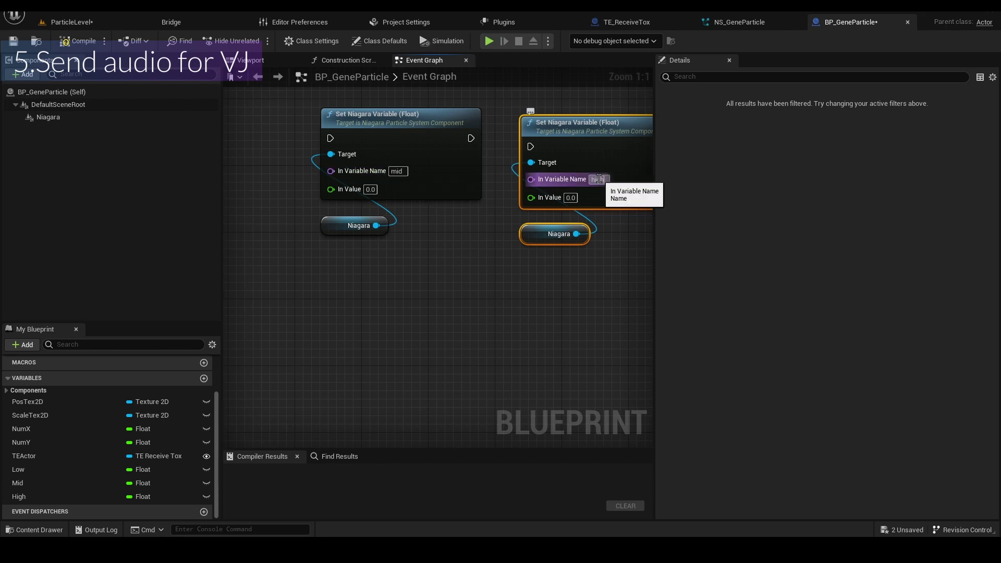
Place Low, Mid and High variable getters and connect each to the In Value of its matching Set Niagara Variable node.
{"action": "left_click_drag", "start_coordinate": [62, 472], "coordinate": [281, 291]}
{"action": "left_click", "coordinate": [288, 297]}
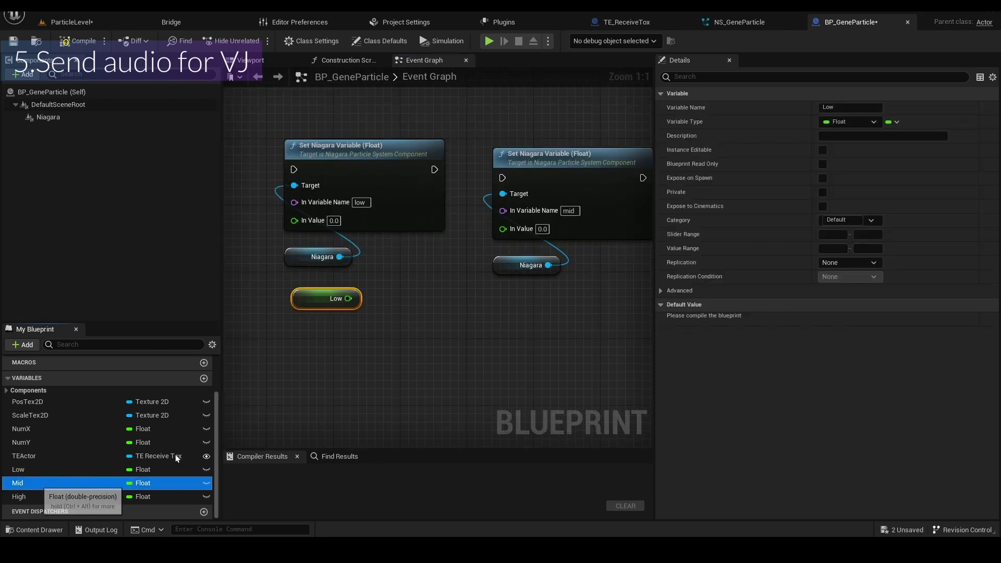
{"action": "left_click_drag", "start_coordinate": [497, 286], "coordinate": [537, 227]}
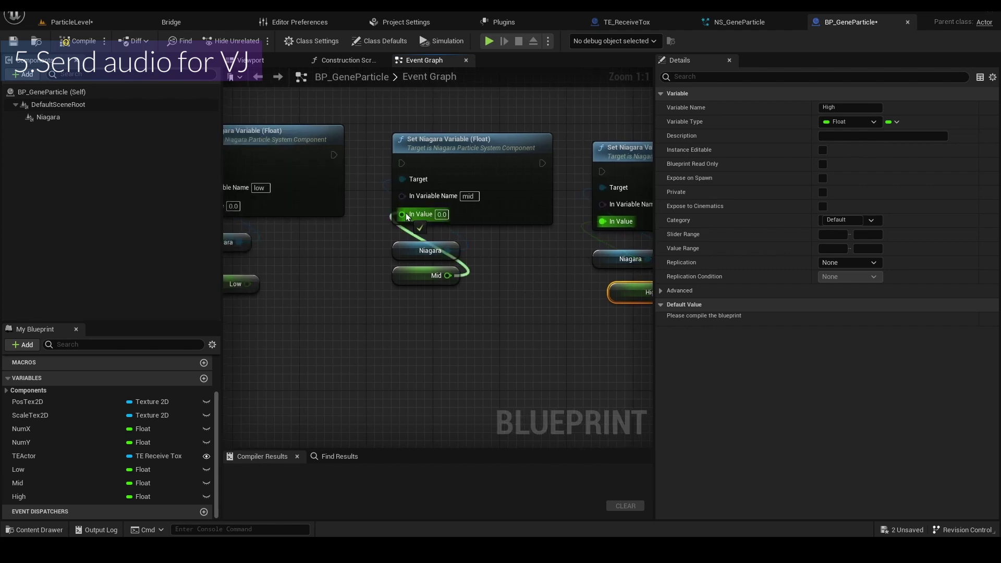
{"action": "right_click_drag", "start_coordinate": [347, 294], "coordinate": [471, 302]}
{"action": "left_click_drag", "start_coordinate": [372, 293], "coordinate": [318, 214]}
Connect the execution pins from the ScaleTex node through the low, mid and high Set Niagara Variable nodes, and compile the blueprint.
{"action": "right_click_drag", "start_coordinate": [265, 287], "coordinate": [281, 322]}
{"action": "left_click_drag", "start_coordinate": [262, 195], "coordinate": [333, 201]}
{"action": "left_click_drag", "start_coordinate": [474, 201], "coordinate": [542, 210]}
{"action": "right_click_drag", "start_coordinate": [568, 260], "coordinate": [421, 263]}
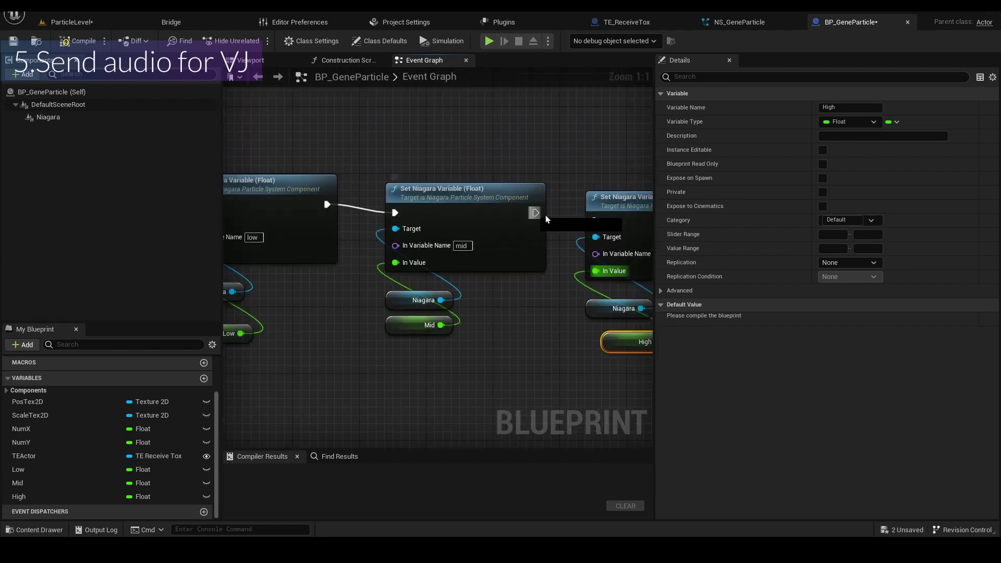
{"action": "left_click_drag", "start_coordinate": [535, 213], "coordinate": [595, 221]}
{"action": "left_click", "coordinate": [78, 41]}
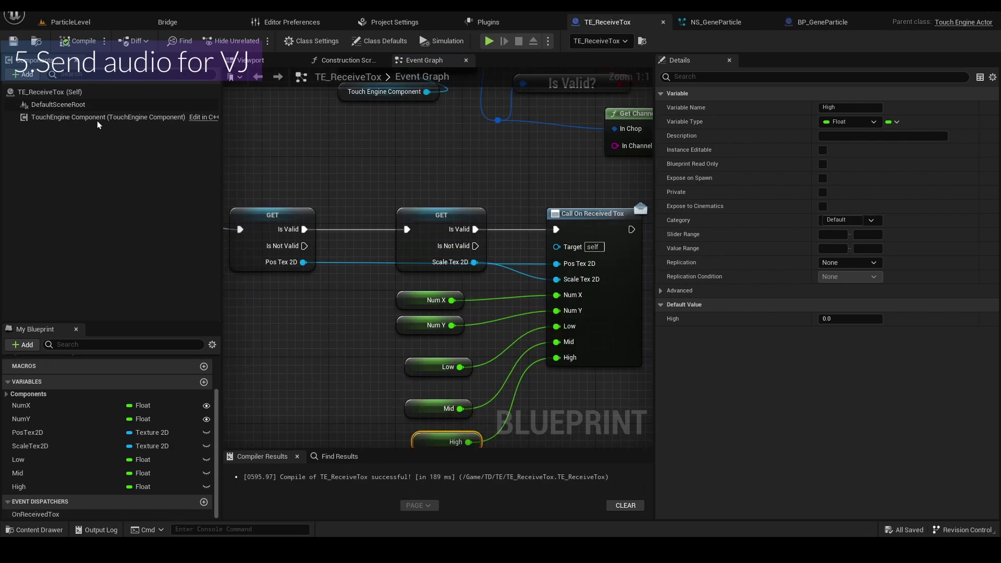
Select the TouchEngine Component in TE_ReceiveTox and open its Audiofile parameter for editing.
{"action": "left_click", "coordinate": [102, 116]}
{"action": "scroll", "coordinate": [747, 379], "scroll_direction": "down", "scroll_amount": 6}
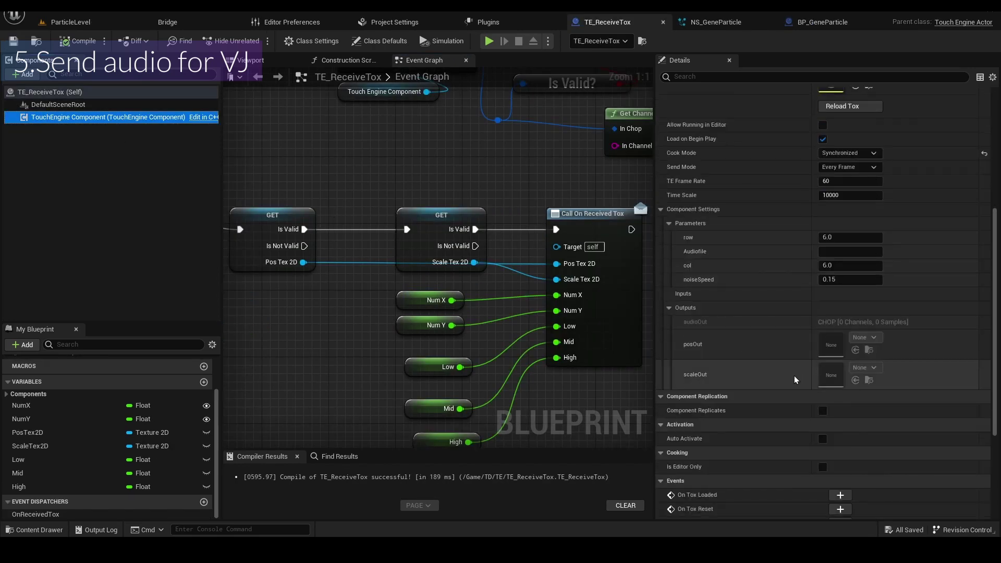
{"action": "scroll", "coordinate": [797, 378], "scroll_direction": "down", "scroll_amount": 5}
{"action": "scroll", "coordinate": [798, 235], "scroll_direction": "up", "scroll_amount": 1}
{"action": "left_click", "coordinate": [826, 185]}
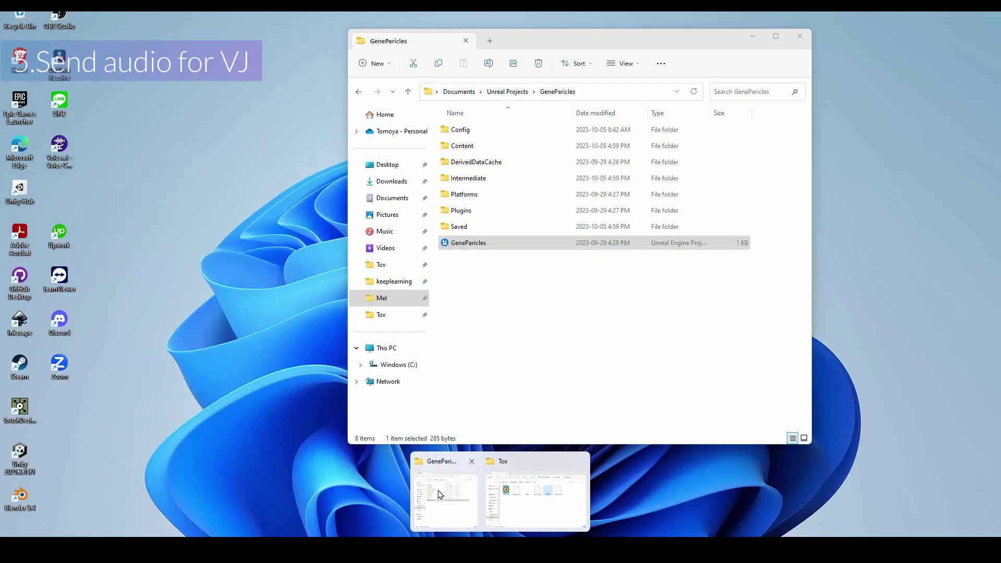
Copy the path of the JeremyCaulfield_www.dumb-unit.com.mp3 sample from C:\Program Files\Derivative\TouchDesigner\Samples\Audio in File Explorer.
{"action": "left_click", "coordinate": [438, 491]}
{"action": "double_click", "coordinate": [485, 180]}
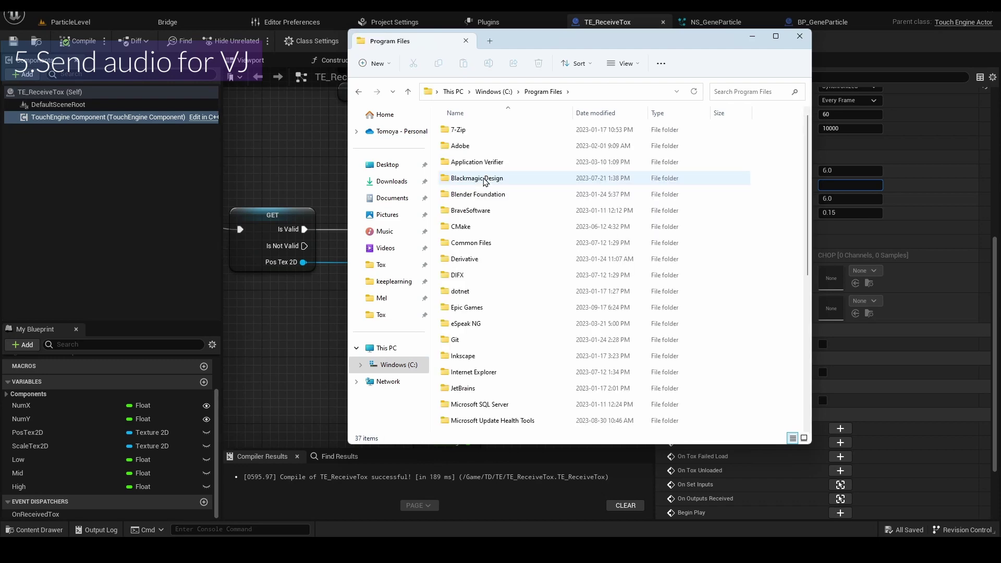
{"action": "scroll", "coordinate": [509, 292], "scroll_direction": "down", "scroll_amount": 2}
{"action": "scroll", "coordinate": [505, 301], "scroll_direction": "up", "scroll_amount": 2}
{"action": "double_click", "coordinate": [495, 261]}
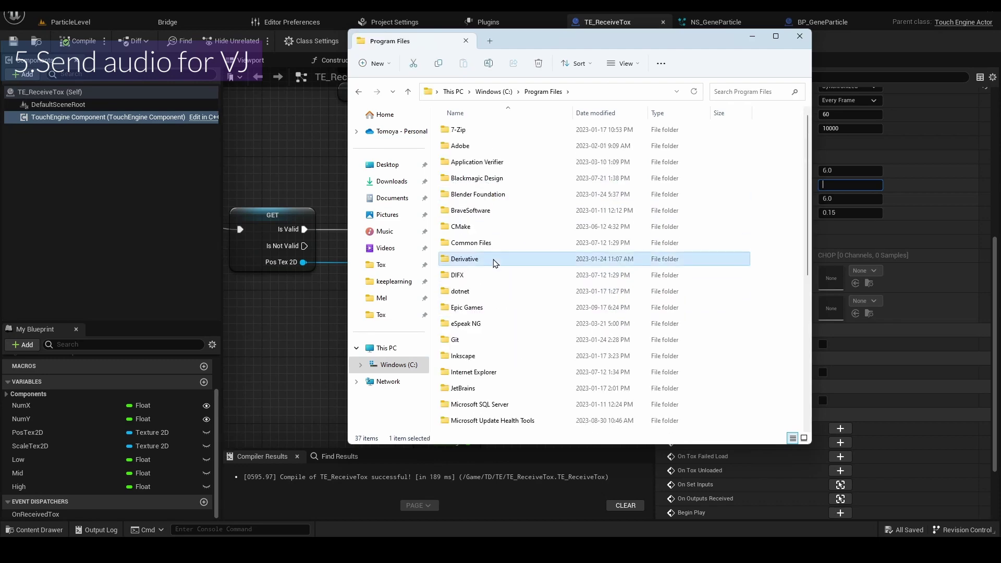
{"action": "double_click", "coordinate": [498, 131]}
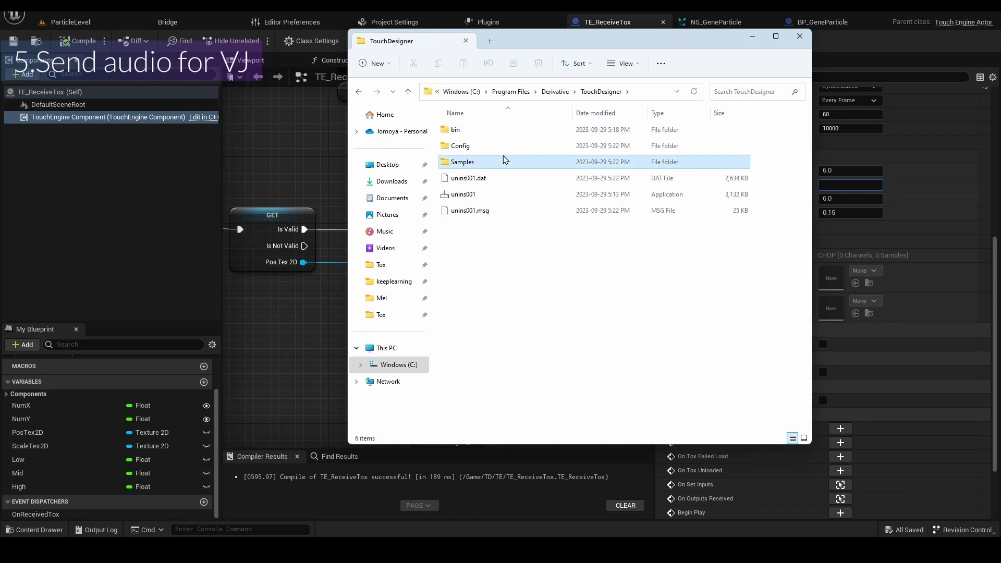
{"action": "double_click", "coordinate": [503, 156]}
{"action": "double_click", "coordinate": [500, 146]}
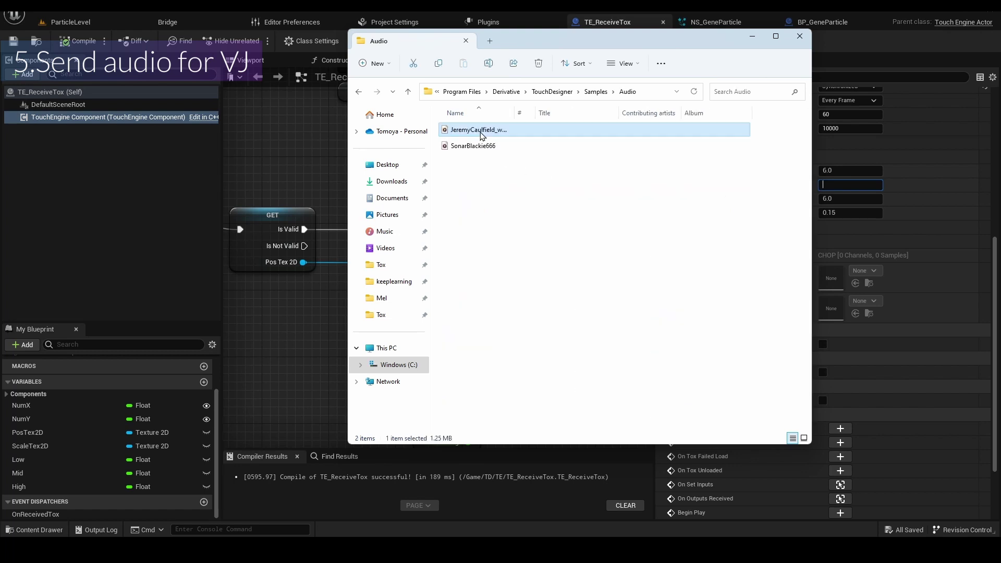
{"action": "right_click", "coordinate": [483, 131]}
{"action": "left_click", "coordinate": [529, 233]}
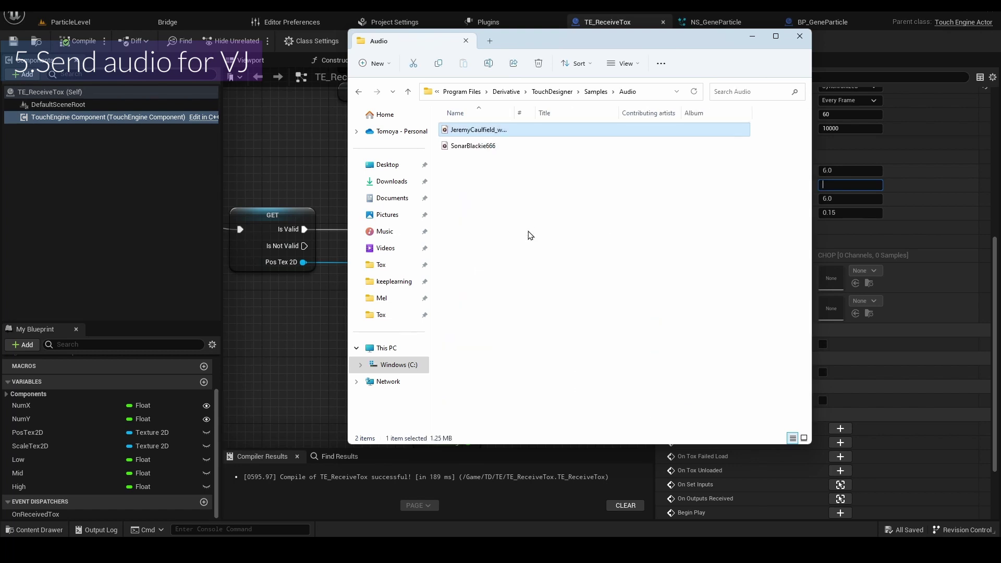
Set the TouchEngine Component's Audiofile parameter to the copied JeremyCaulfield_www.dumb-unit.com.mp3 path, without the surrounding quotation marks.
{"action": "left_click", "coordinate": [846, 184]}
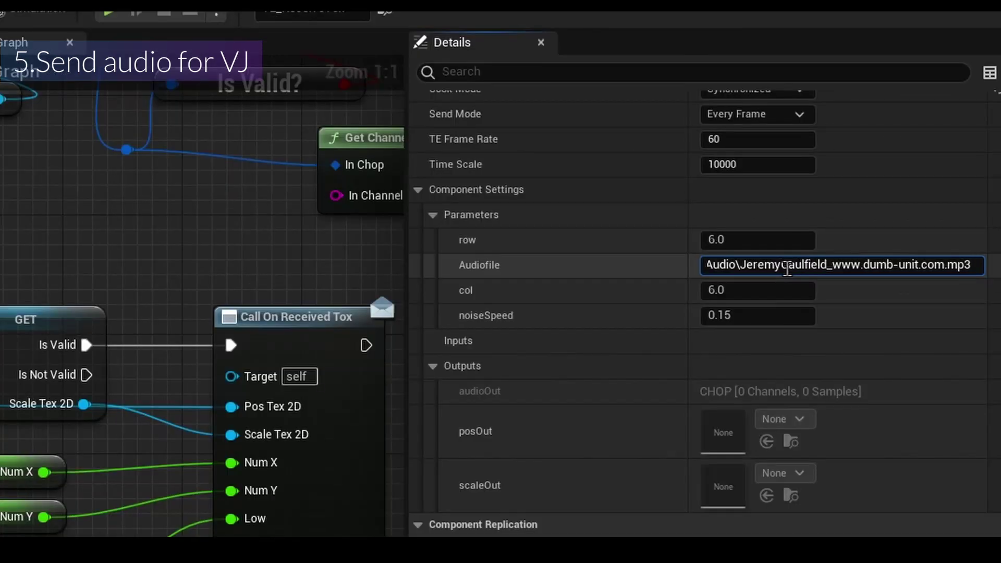
{"action": "left_click_drag", "start_coordinate": [781, 261], "coordinate": [635, 271]}
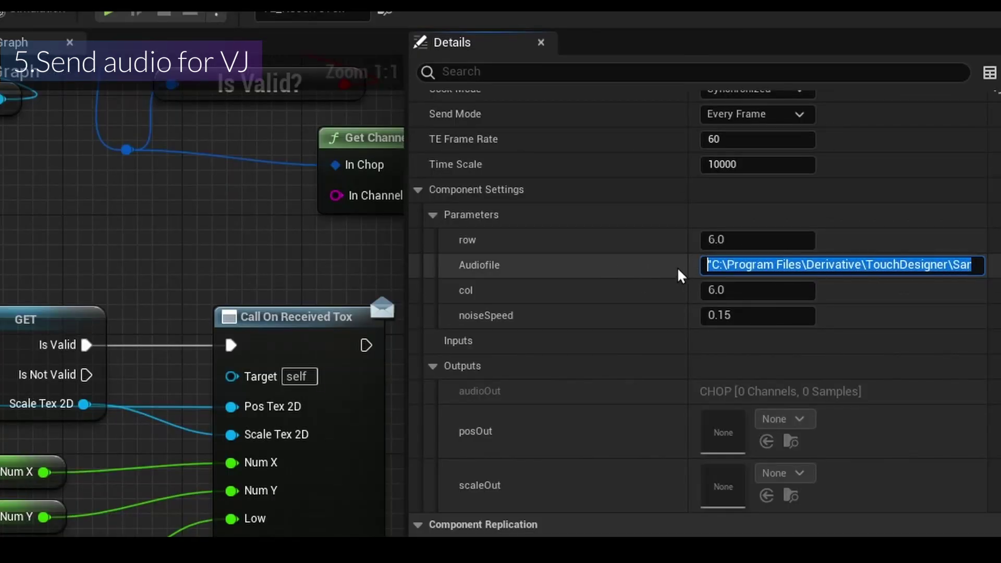
{"action": "left_click", "coordinate": [709, 259]}
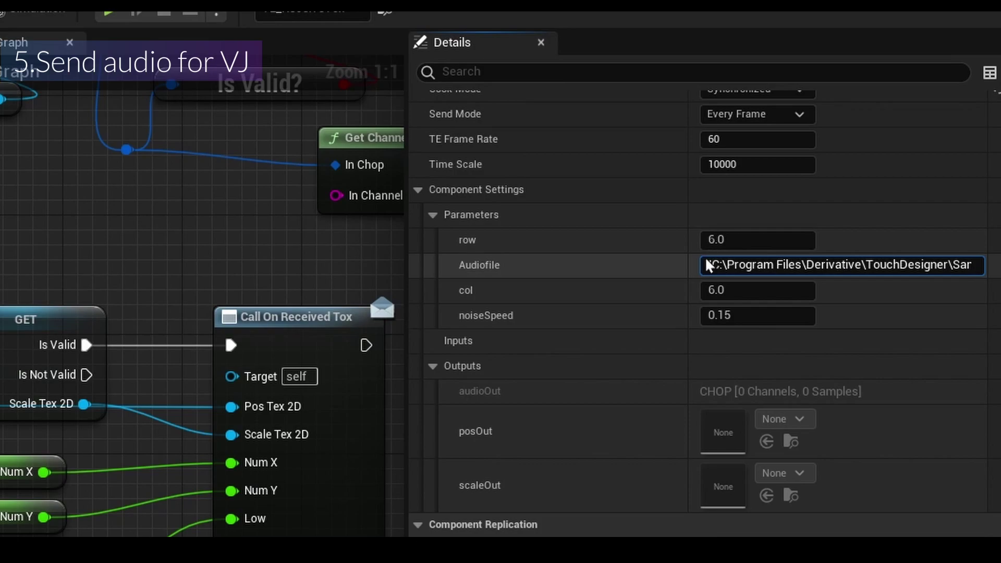
{"action": "key", "text": "ctrl+a"}
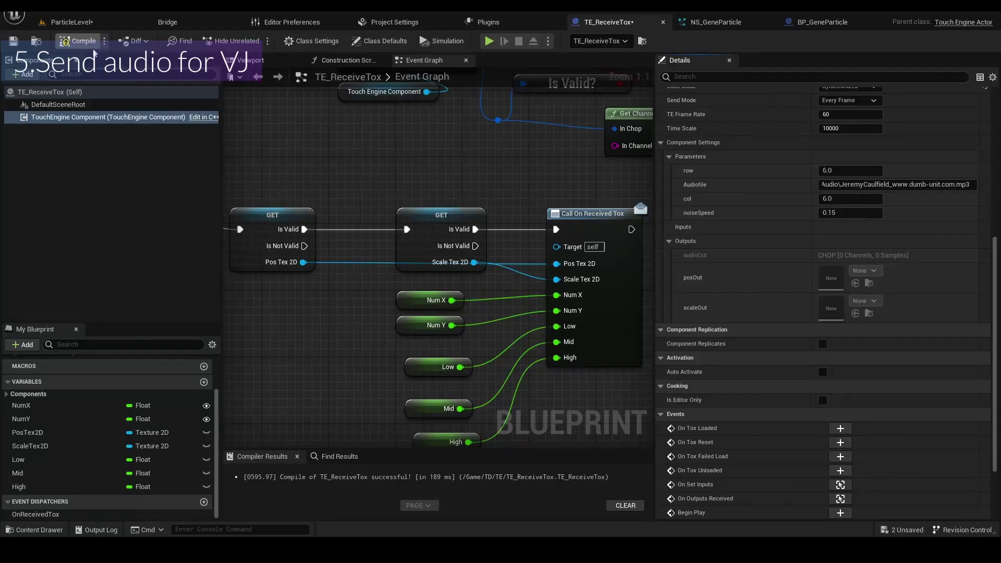
Play ParticleLevel to test the particles with the audio file, and close the Message Log.
{"action": "left_click", "coordinate": [71, 22]}
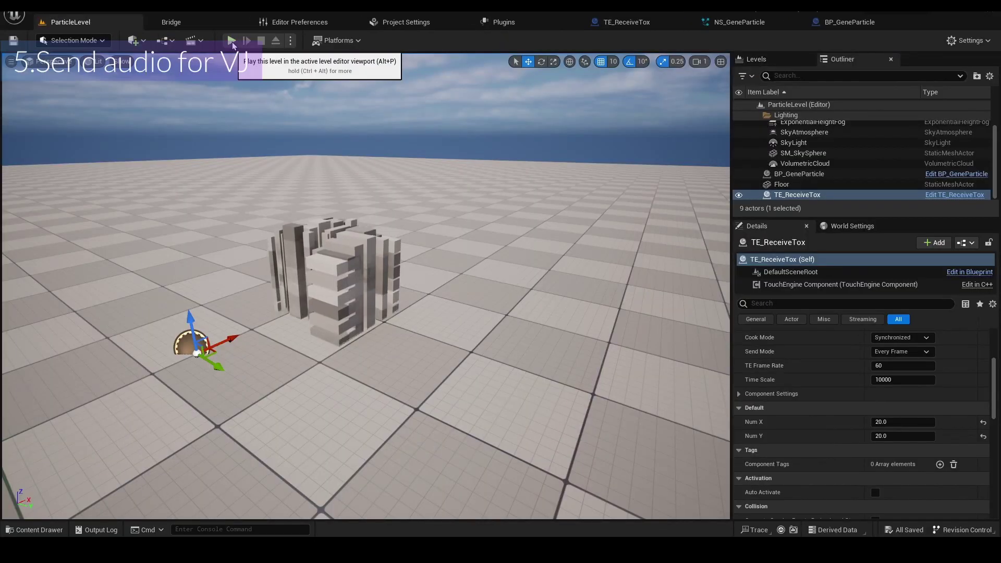
{"action": "left_click", "coordinate": [232, 40]}
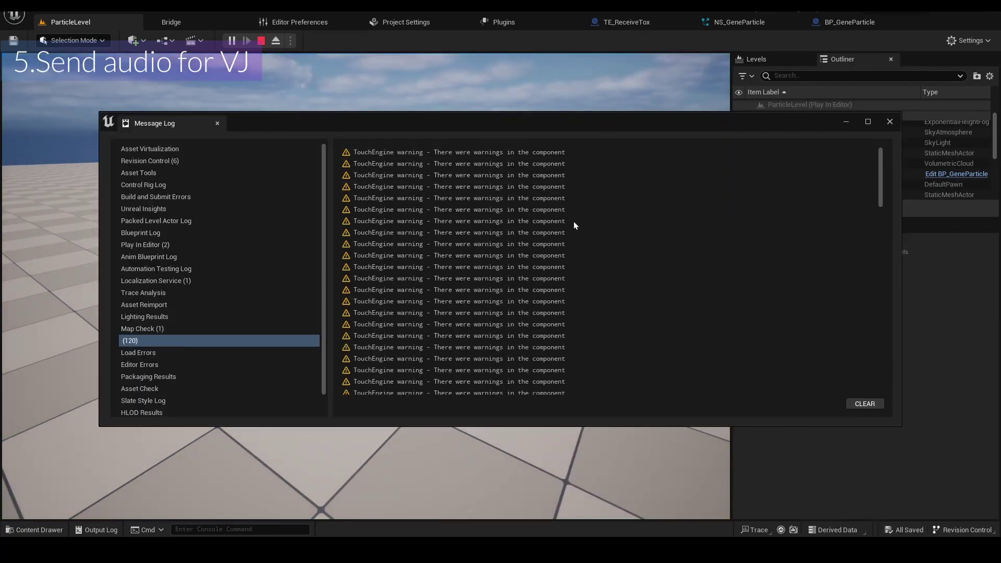
{"action": "left_click", "coordinate": [890, 122]}
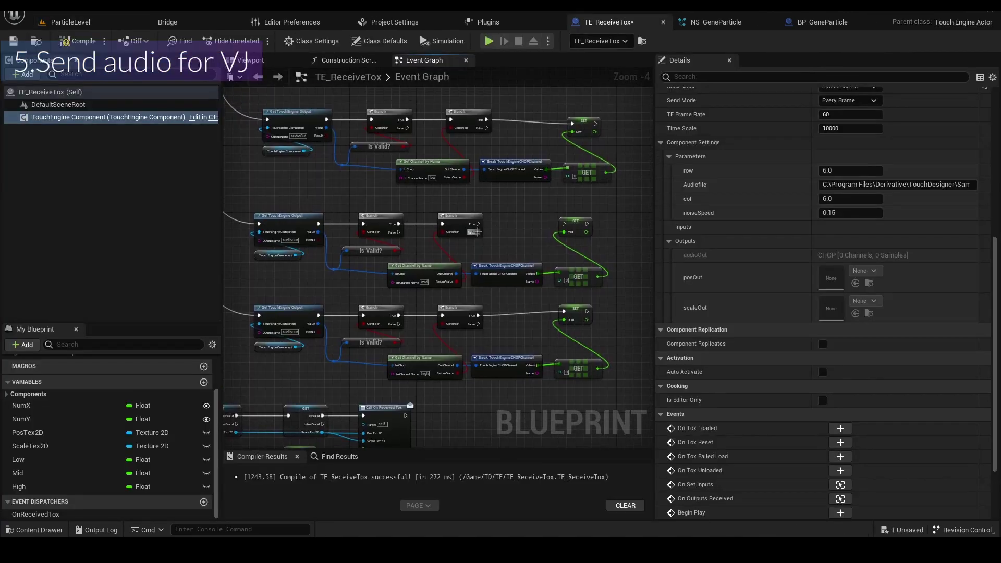
Connect the True output of the mid channel's second Branch to the Set Mid node in TE_ReceiveTox, and check the neighbouring channel nodes.
{"action": "left_click_drag", "start_coordinate": [477, 224], "coordinate": [564, 224]}
{"action": "right_click_drag", "start_coordinate": [415, 325], "coordinate": [455, 314]}
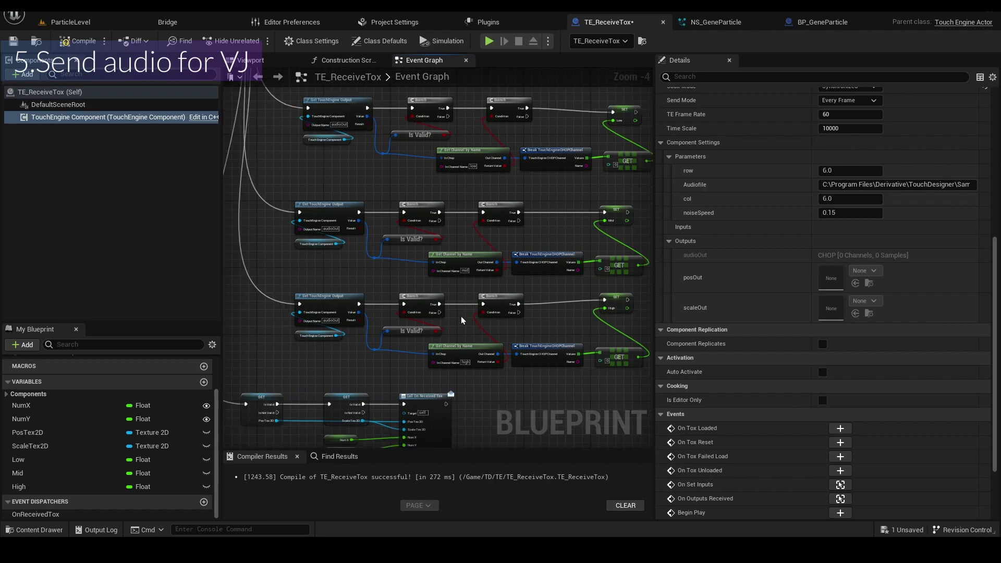
{"action": "scroll", "coordinate": [446, 346], "scroll_direction": "up", "scroll_amount": 4}
{"action": "scroll", "coordinate": [499, 226], "scroll_direction": "down", "scroll_amount": 5}
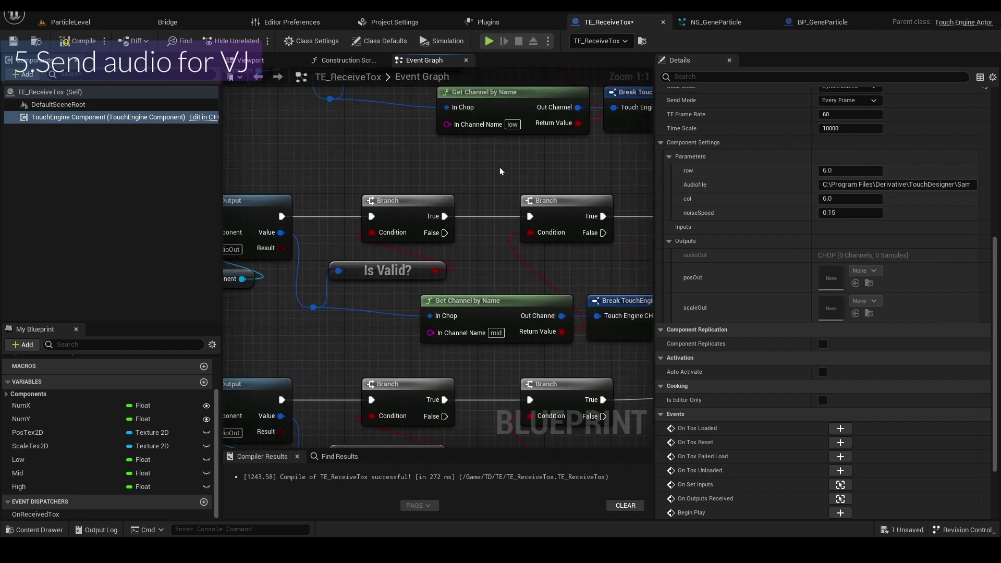
{"action": "scroll", "coordinate": [480, 372], "scroll_direction": "up", "scroll_amount": 3}
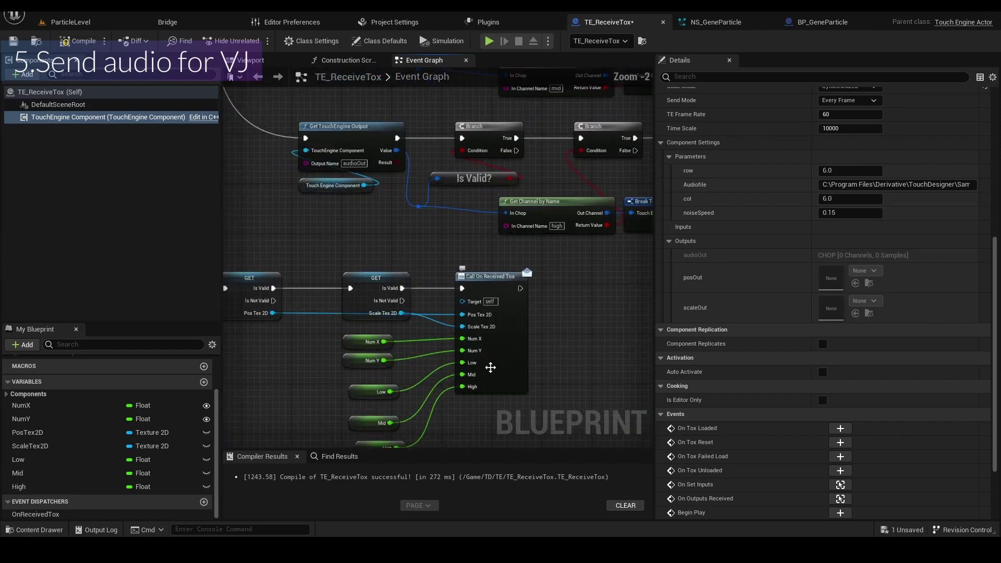
{"action": "right_click_drag", "start_coordinate": [490, 367], "coordinate": [407, 444]}
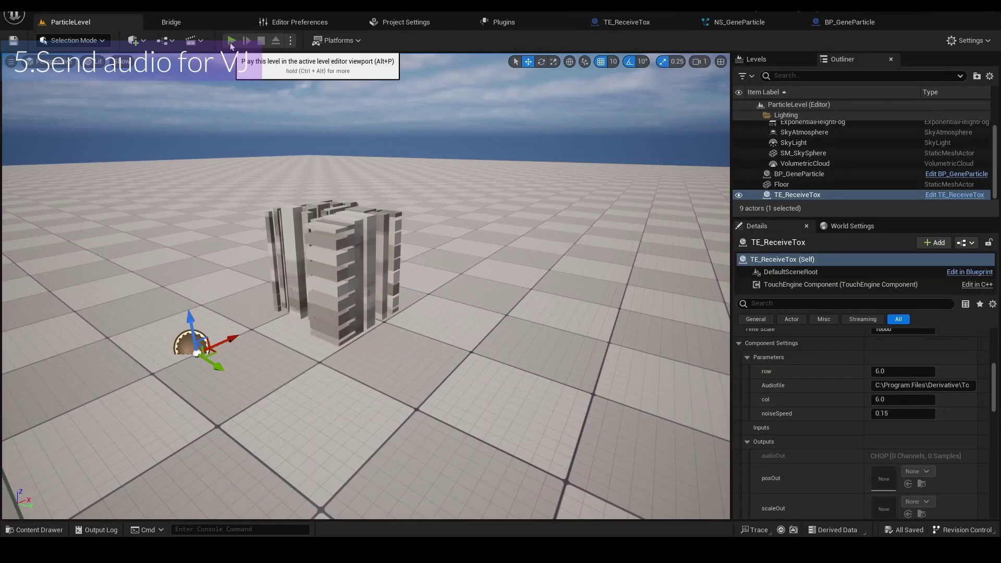
Play the level again to check the particles' audio reaction, close the Message Log and stop the simulation.
{"action": "left_click", "coordinate": [232, 45]}
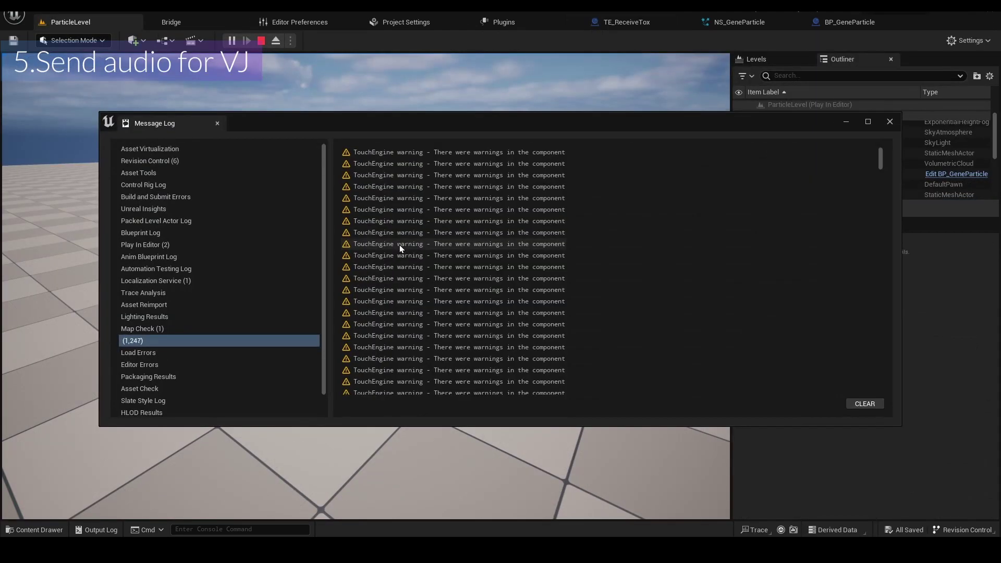
{"action": "left_click", "coordinate": [888, 125]}
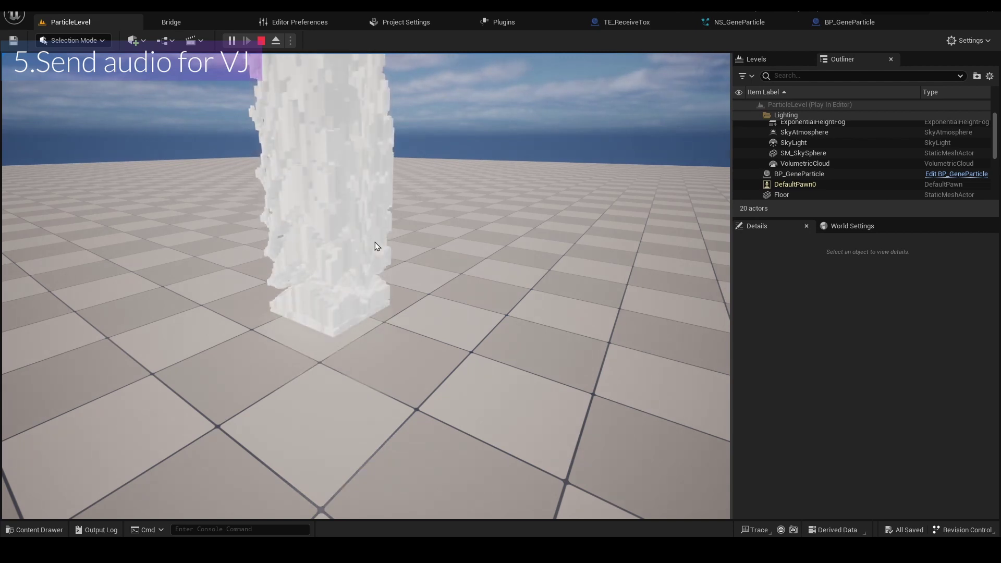
{"action": "key", "text": "Escape"}
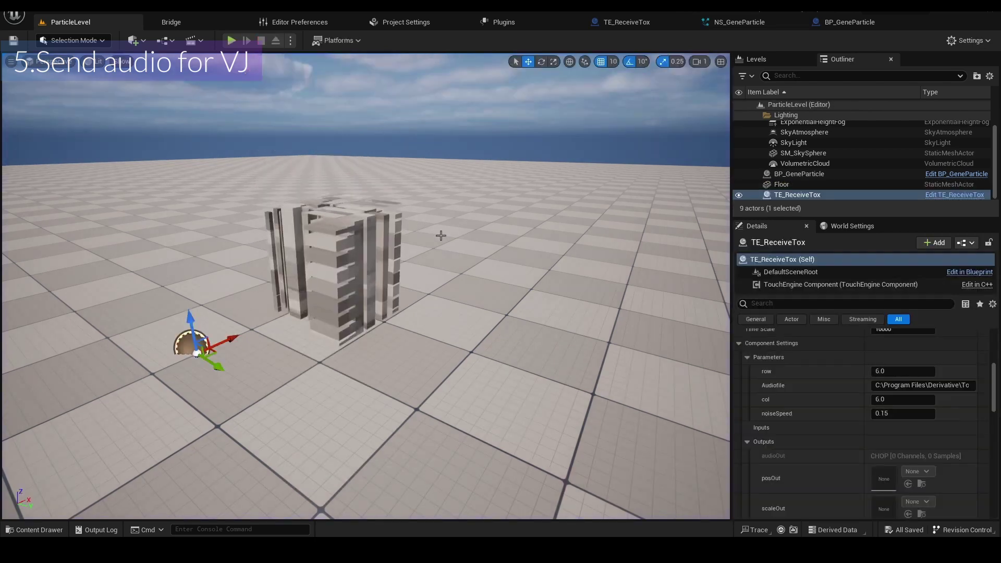
In NS_GeneParticle's Dynamic Material Parameters, drive Emissive with a Multiply Float of the user parameter mid and 0.2.
{"action": "left_click", "coordinate": [739, 21]}
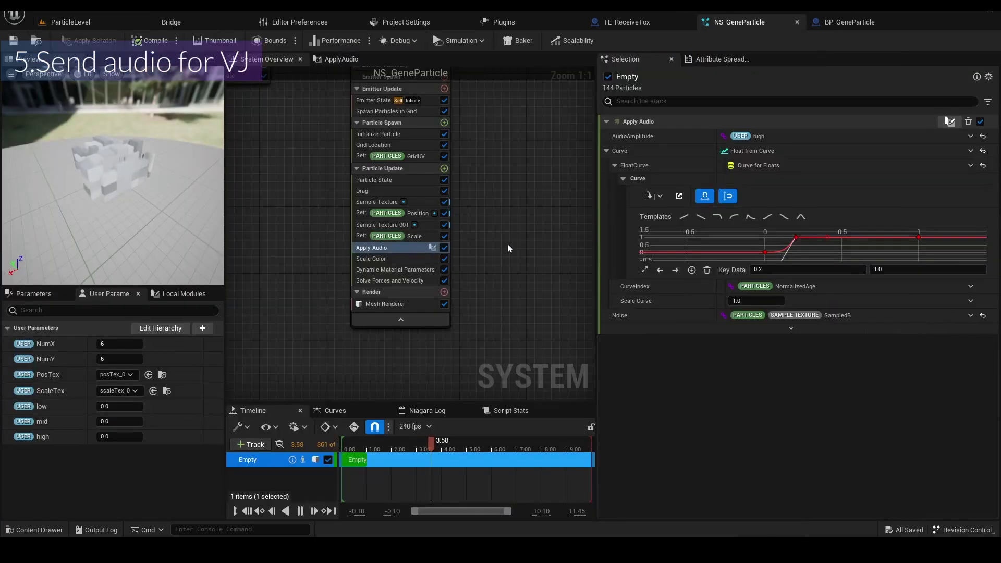
{"action": "left_click", "coordinate": [397, 272]}
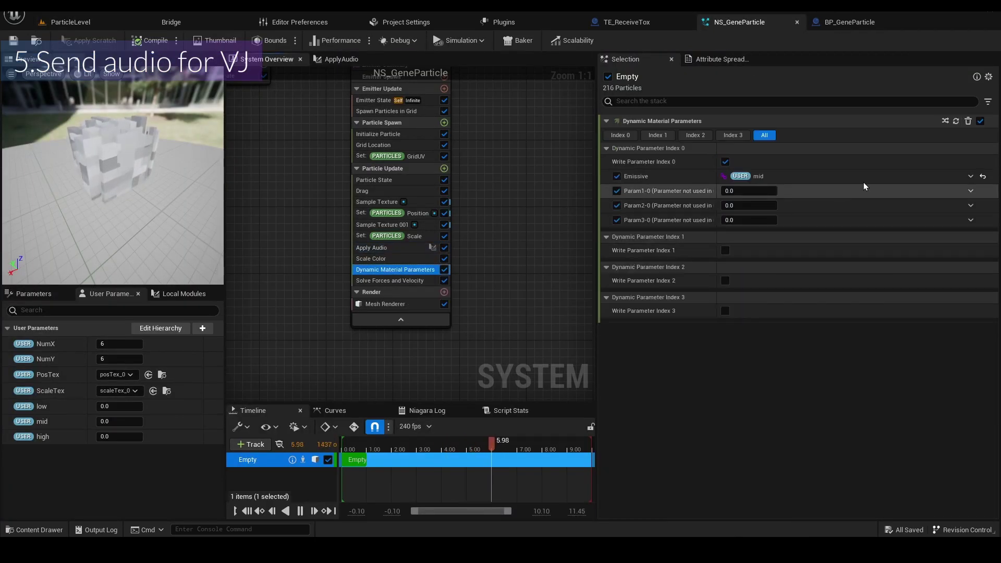
{"action": "left_click", "coordinate": [971, 177]}
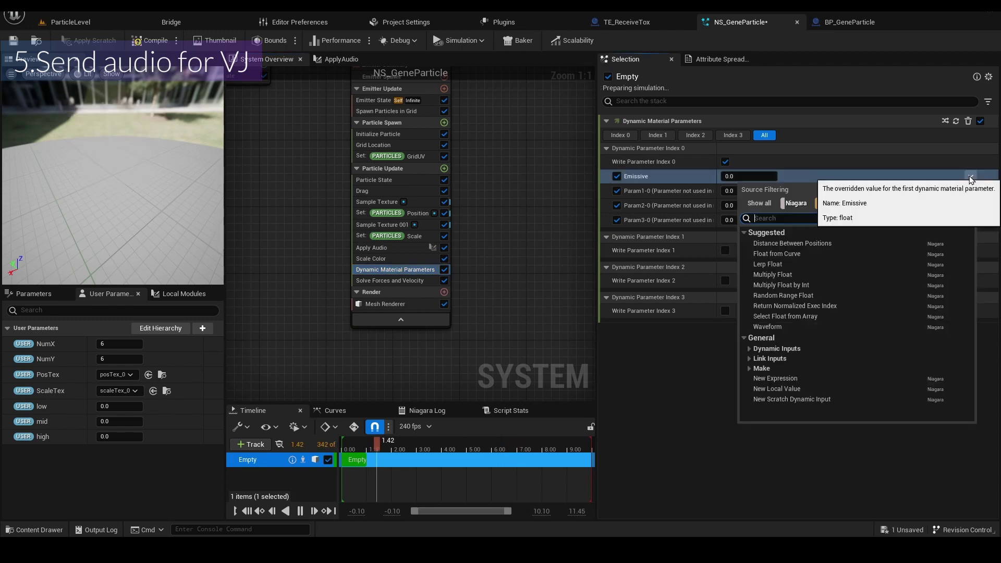
{"action": "type", "text": "mul"}
{"action": "key", "text": "Return"}
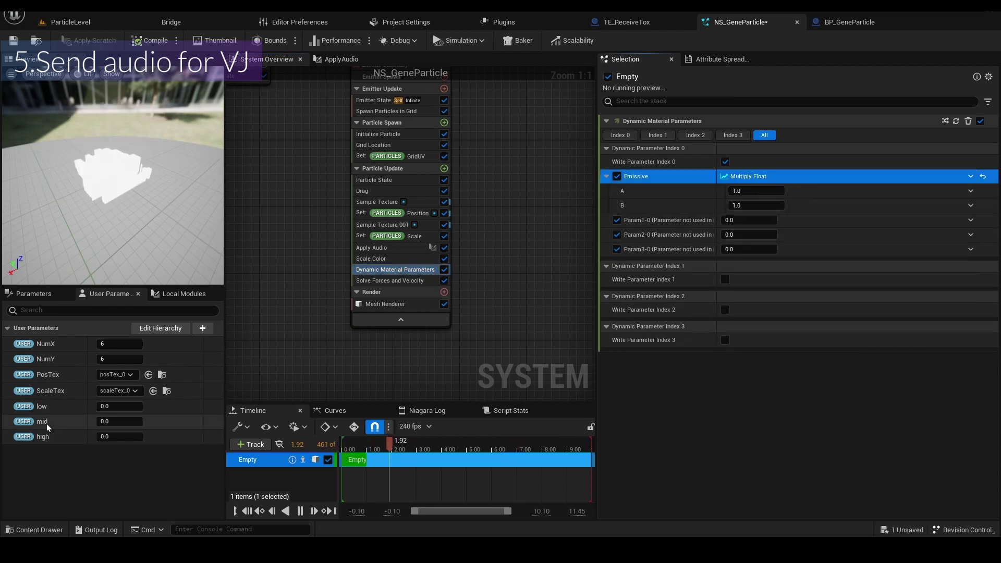
{"action": "left_click_drag", "start_coordinate": [44, 425], "coordinate": [743, 193]}
{"action": "left_click", "coordinate": [743, 205]}
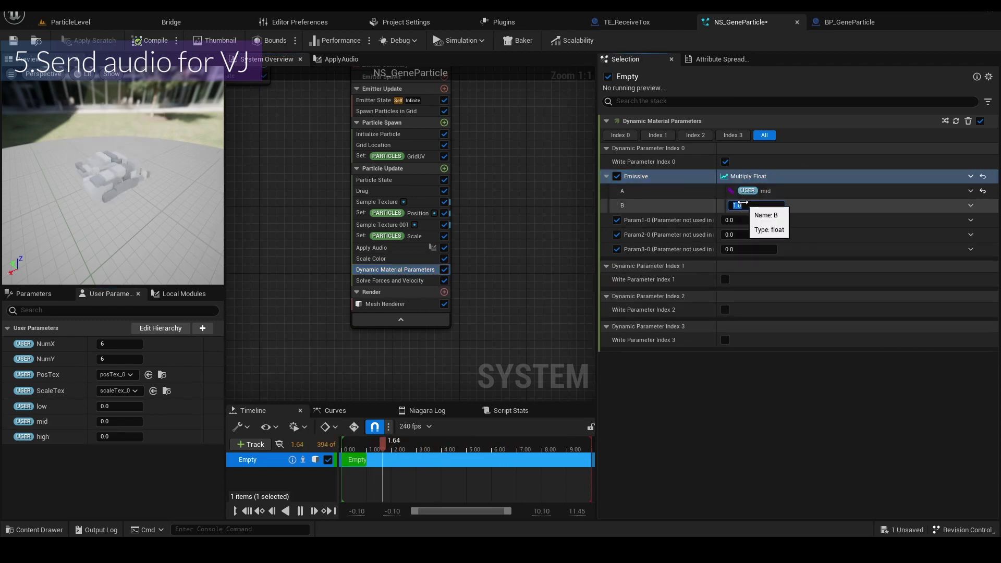
{"action": "type", "text": "0.2"}
Delete the Floor, ExponentialHeightFog, SkyAtmosphere, SM_SkySphere and VolumetricCloud actors from ParticleLevel.
{"action": "left_click", "coordinate": [71, 22]}
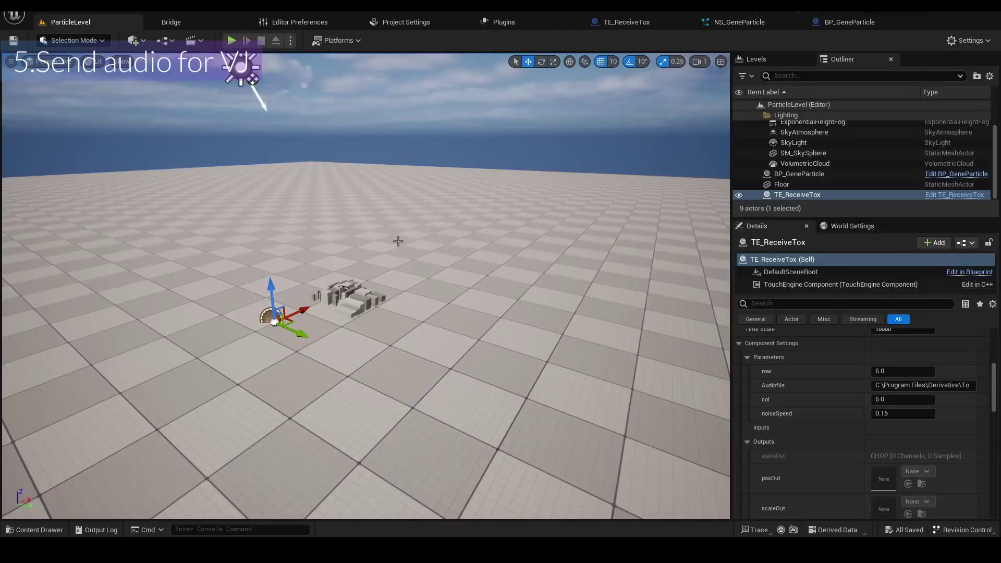
{"action": "left_click", "coordinate": [391, 232]}
{"action": "key", "text": "Delete"}
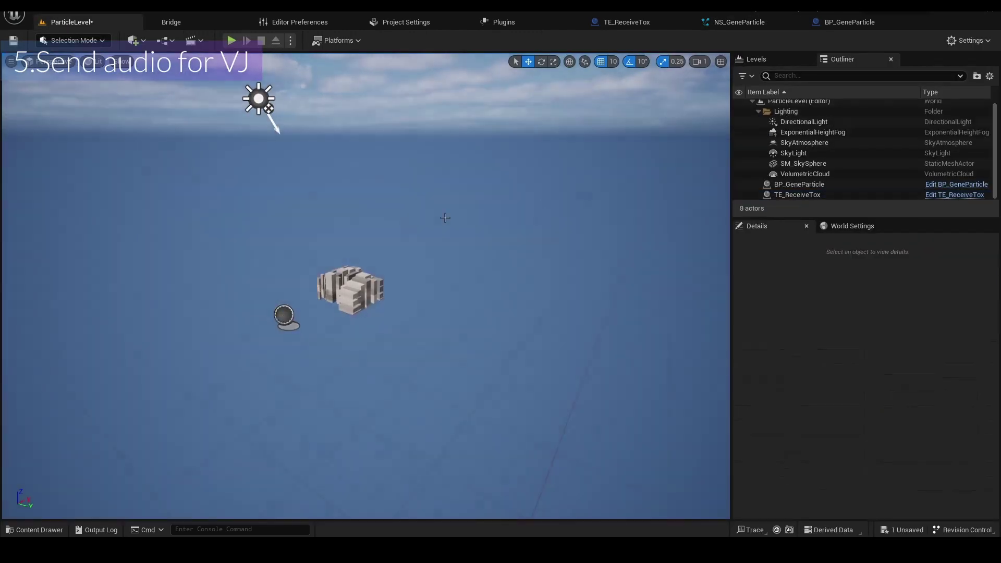
{"action": "left_click", "coordinate": [833, 134]}
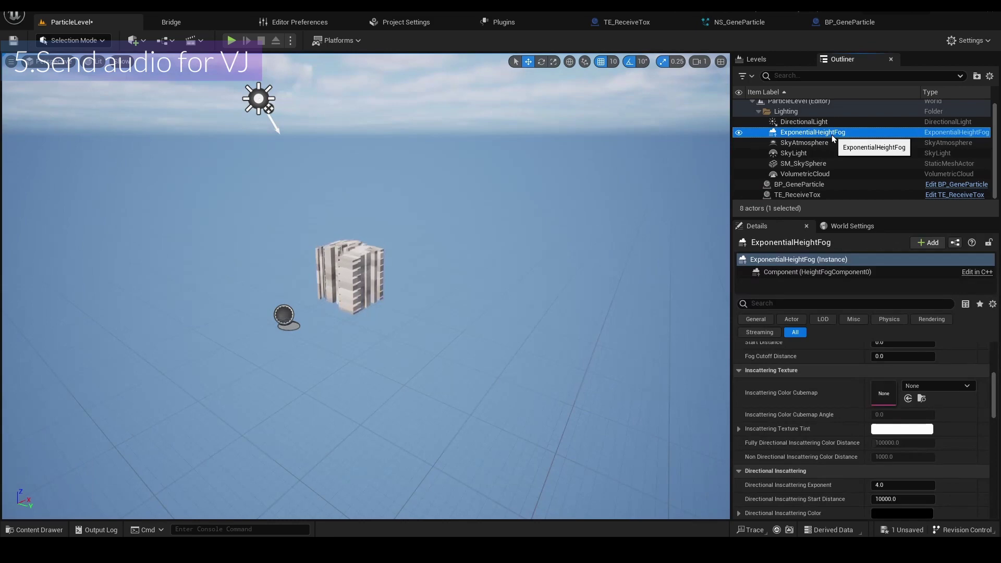
{"action": "key", "text": "Delete"}
{"action": "left_click", "coordinate": [819, 137]}
{"action": "key", "text": "Delete"}
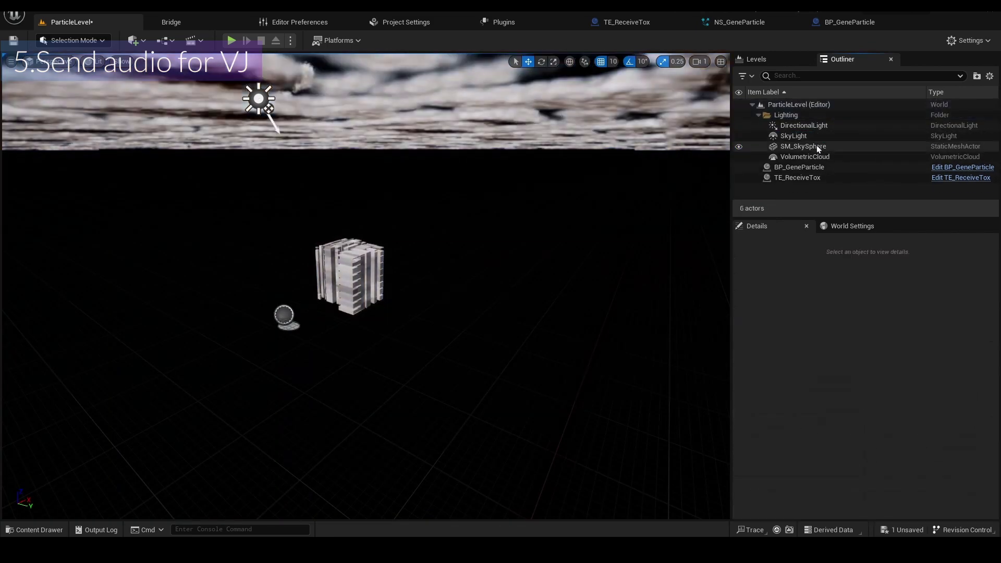
{"action": "left_click", "coordinate": [817, 146]}
{"action": "key", "text": "Delete"}
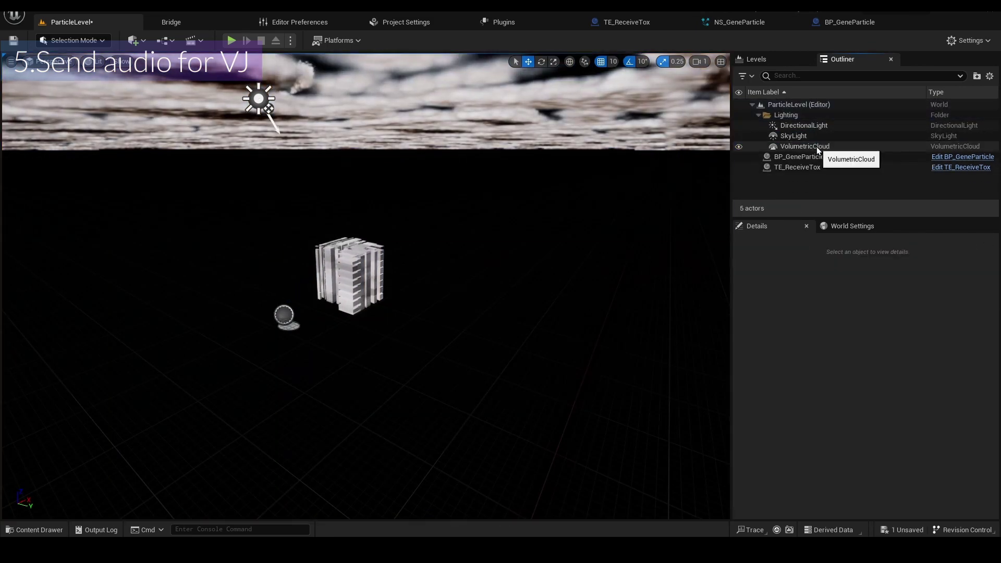
{"action": "left_click", "coordinate": [817, 148]}
{"action": "key", "text": "Delete"}
Reset the location of BP_GeneParticle to 0, 0, 0 and frame the actor in the viewport.
{"action": "left_click", "coordinate": [803, 146]}
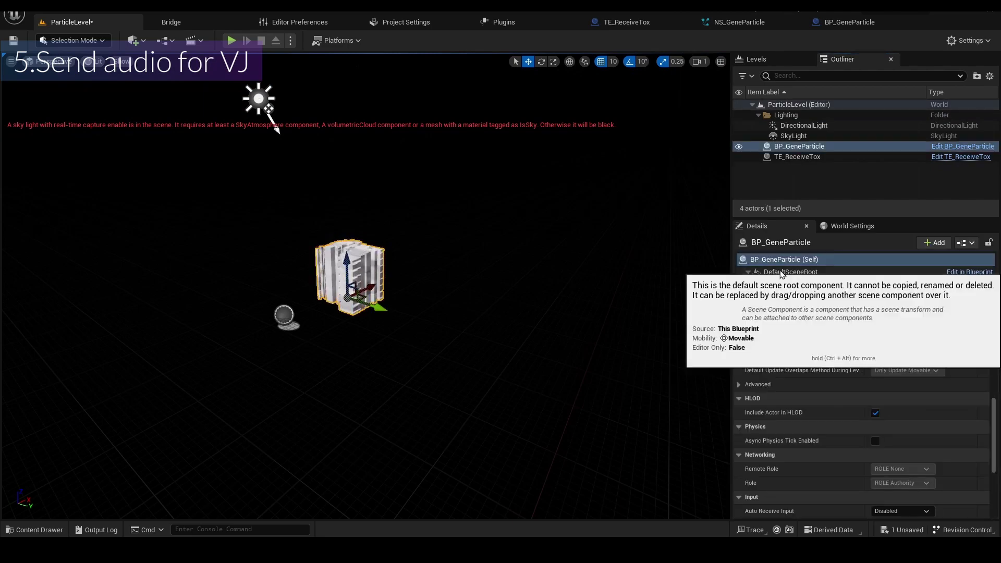
{"action": "scroll", "coordinate": [806, 375], "scroll_direction": "up", "scroll_amount": 5}
{"action": "left_click", "coordinate": [984, 362]}
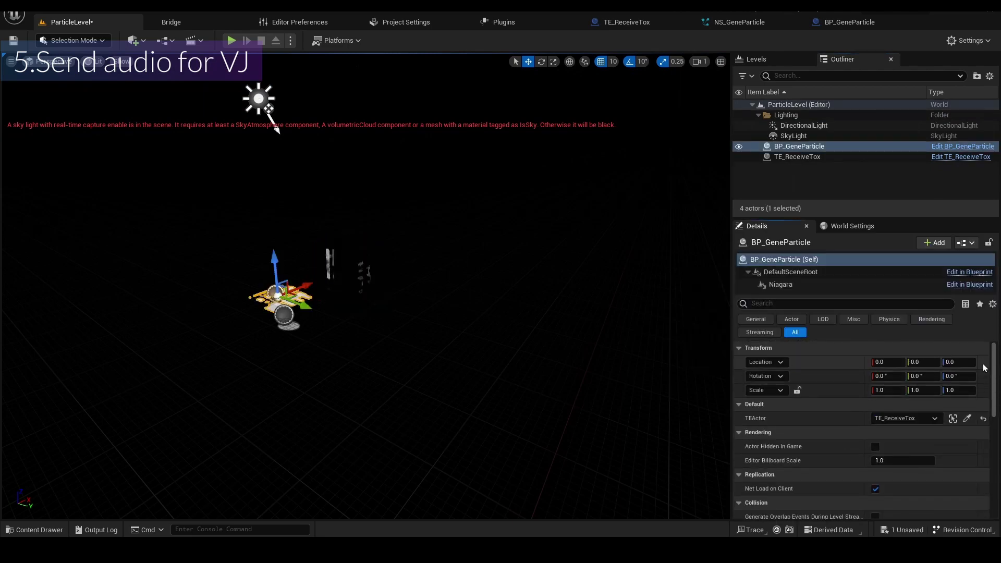
{"action": "key", "text": "f"}
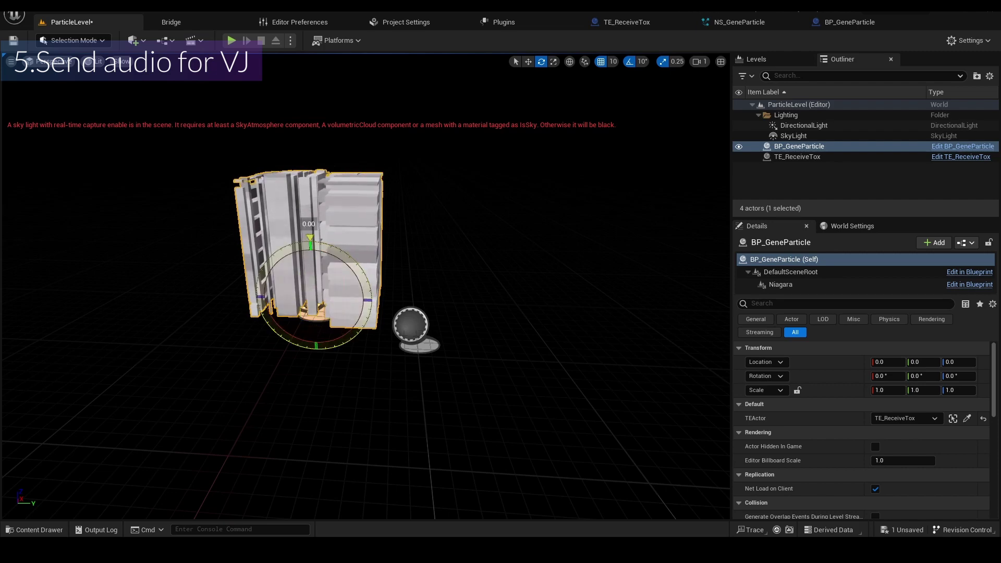
Duplicate BP_GeneParticle rotated 180° about the X axis, and set the copy's Z location to -100.
{"action": "left_click_drag", "start_coordinate": [310, 243], "coordinate": [360, 259], "text": "alt"}
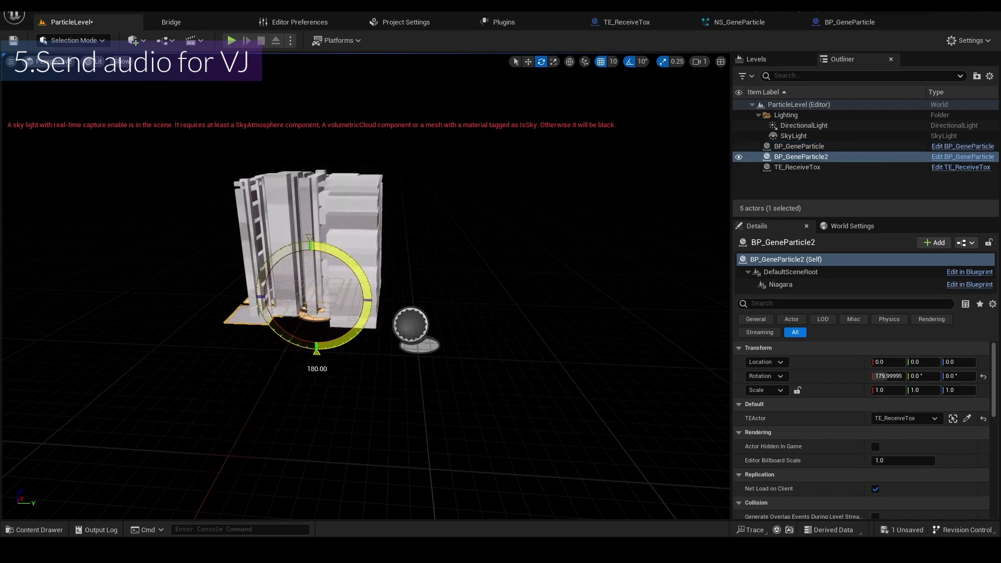
{"action": "left_click", "coordinate": [953, 363]}
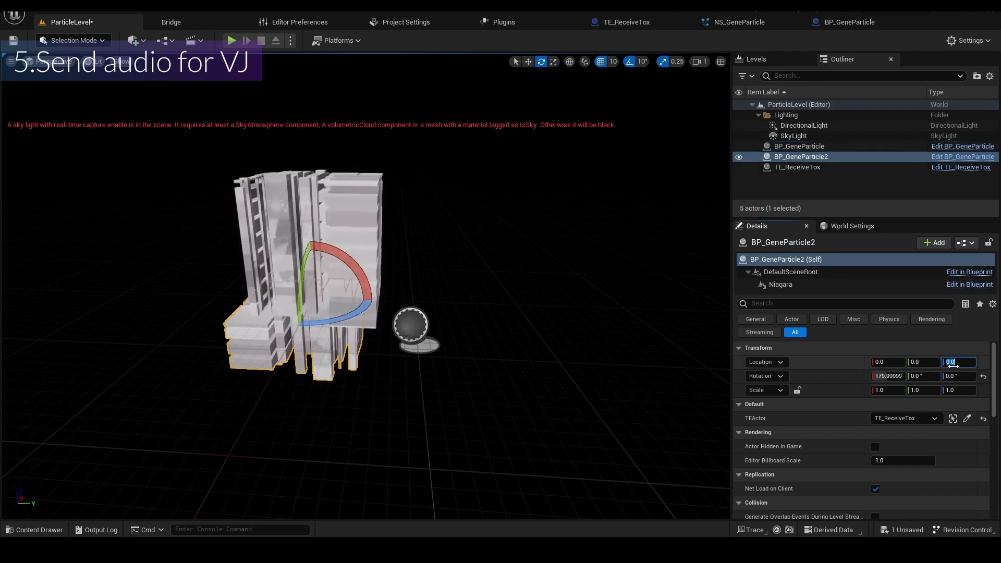
{"action": "type", "text": "-100"}
{"action": "key", "text": "Return"}
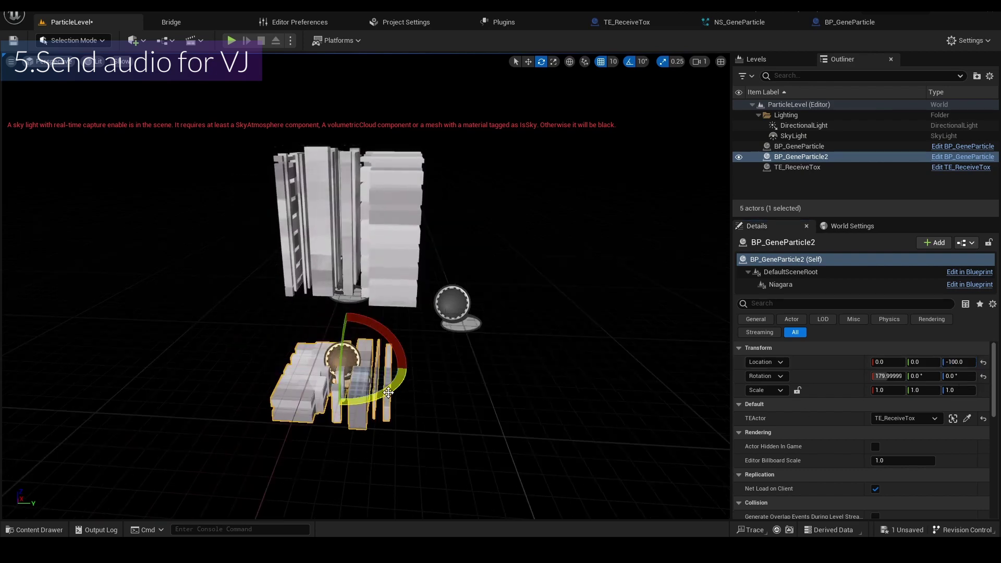
Duplicate BP_GeneParticle2 with its X rotation at 90°, and set the copy's location to Y 50 and Z -50.
{"action": "left_click_drag", "start_coordinate": [392, 349], "coordinate": [402, 386], "text": "alt"}
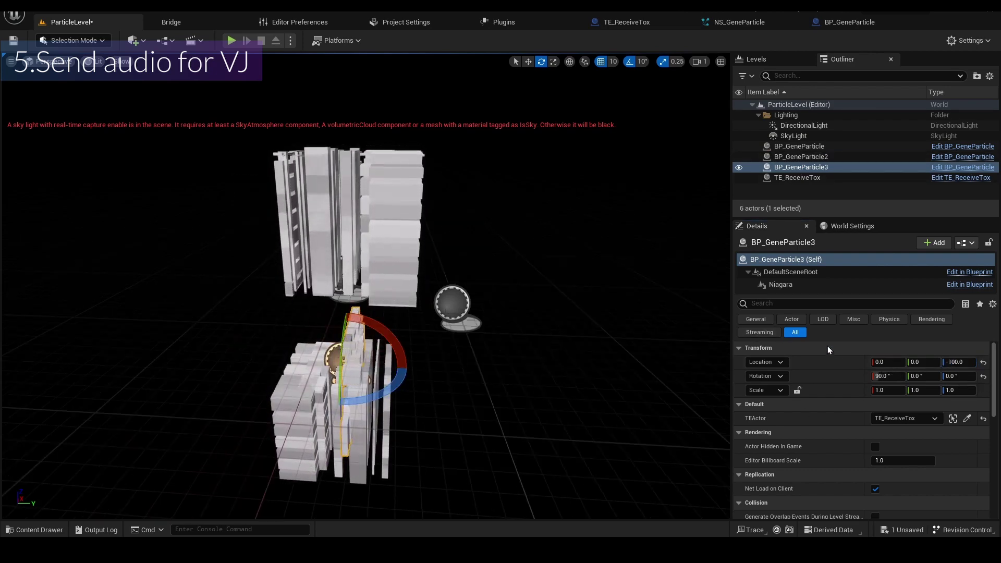
{"action": "left_click", "coordinate": [942, 363]}
{"action": "type", "text": "-50"}
{"action": "key", "text": "Return"}
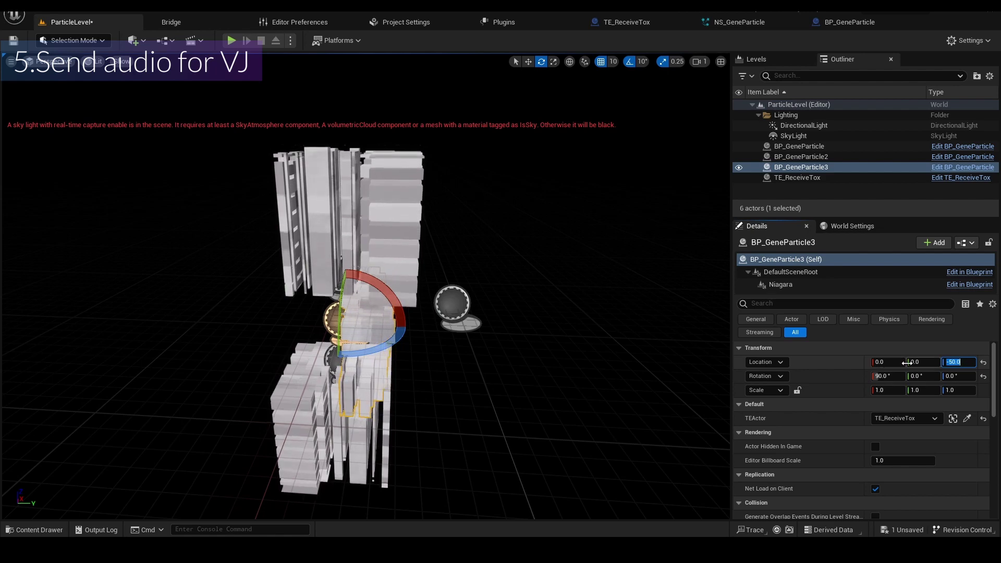
Duplicate BP_GeneParticle3 rotated 180° about the Z axis, and set the copy's Y location to -50.
{"action": "middle_click_drag", "start_coordinate": [495, 274], "coordinate": [379, 344]}
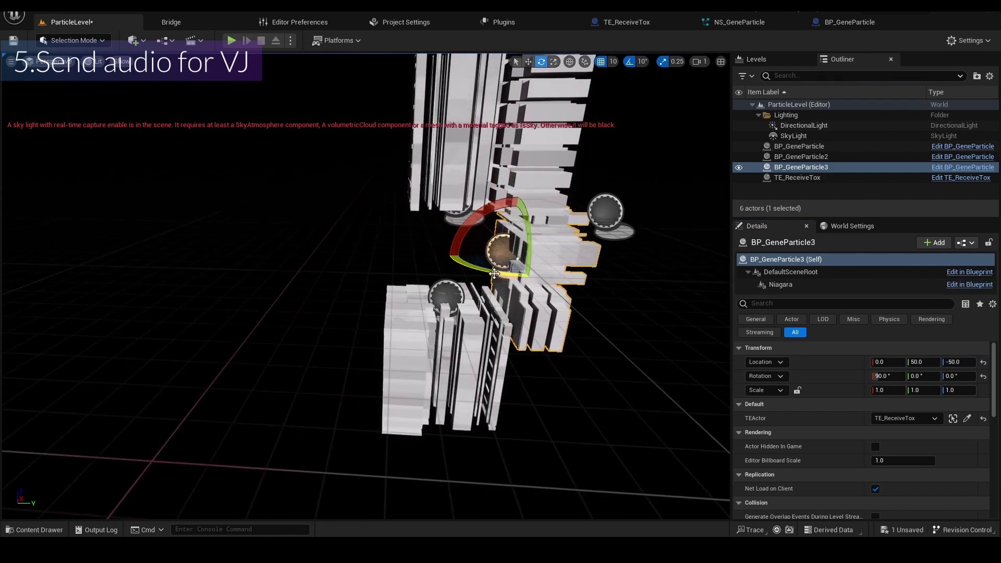
{"action": "left_click_drag", "start_coordinate": [494, 273], "coordinate": [593, 314], "text": "alt"}
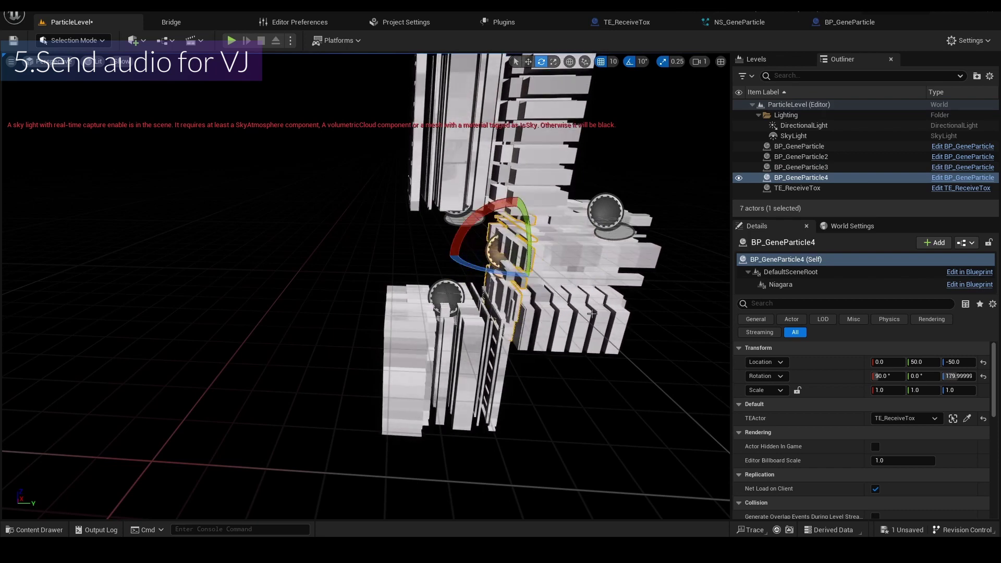
{"action": "left_click", "coordinate": [924, 362]}
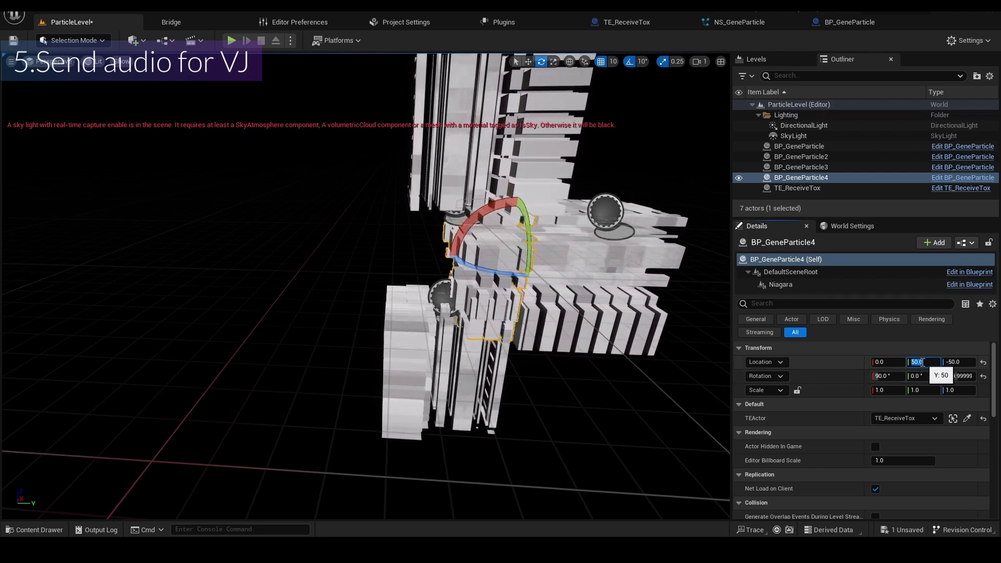
{"action": "type", "text": "-50"}
{"action": "key", "text": "Return"}
Duplicate BP_GeneParticle4 with its Z rotation at 90°, and set the copy's location to X -50 and Y 0.
{"action": "right_click_drag", "start_coordinate": [505, 315], "coordinate": [525, 312]}
{"action": "left_click_drag", "start_coordinate": [524, 312], "coordinate": [485, 313], "text": "alt"}
{"action": "left_click", "coordinate": [913, 364]}
{"action": "type", "text": "0"}
{"action": "key", "text": "Return"}
{"action": "left_click", "coordinate": [889, 363]}
{"action": "type", "text": "50"}
{"action": "key", "text": "Return"}
{"action": "type", "text": "-50"}
{"action": "key", "text": "Return"}
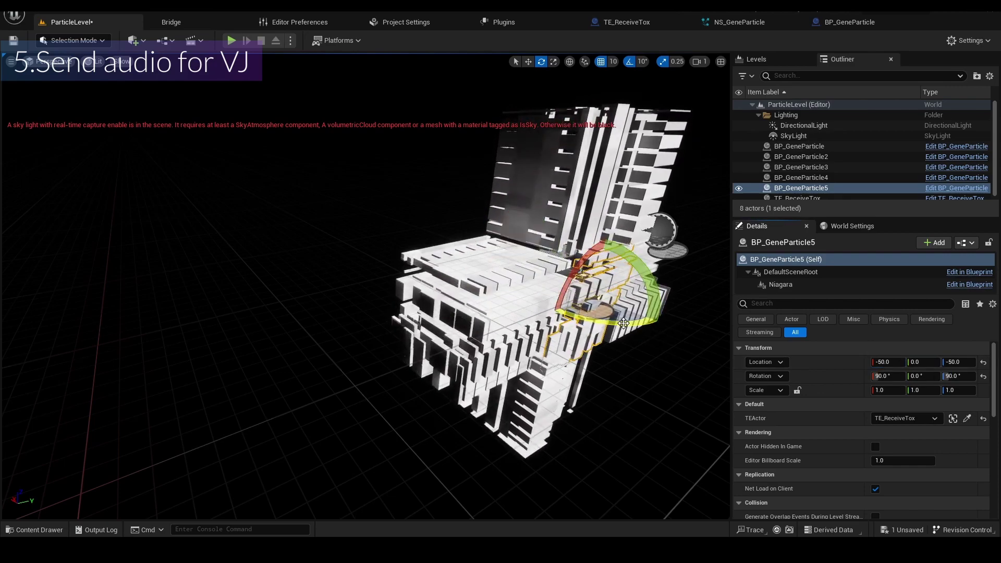
Duplicate BP_GeneParticle5 turned about the Z axis to face the opposite way, and set the copy's X location to 50.
{"action": "left_click_drag", "start_coordinate": [603, 321], "coordinate": [704, 322], "text": "alt"}
{"action": "left_click", "coordinate": [887, 360]}
{"action": "type", "text": "50"}
{"action": "key", "text": "Return"}
Add a Cine Camera Actor to ParticleLevel.
{"action": "right_click_drag", "start_coordinate": [351, 216], "coordinate": [266, 224]}
{"action": "key", "text": "d"}
{"action": "key", "text": "s"}
{"action": "key", "text": "d"}
{"action": "left_click", "coordinate": [137, 41]}
{"action": "mouse_move", "coordinate": [191, 161]}
{"action": "left_click", "coordinate": [261, 164]}
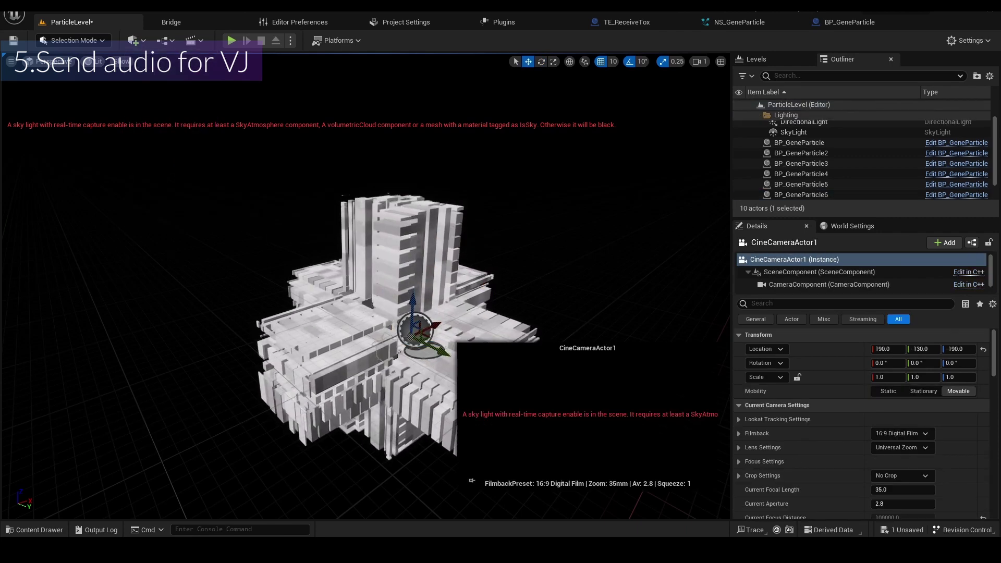
Set CineCameraActor1's location to -1500, -1500, 940 and its rotation to 0°, -25°, 45°.
{"action": "left_click", "coordinate": [891, 349]}
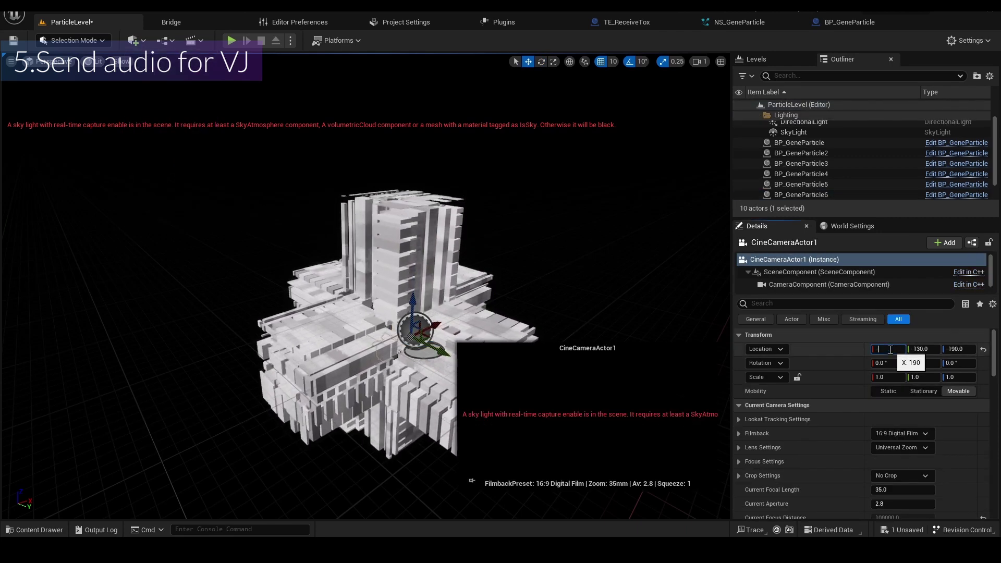
{"action": "left_click", "coordinate": [923, 349]}
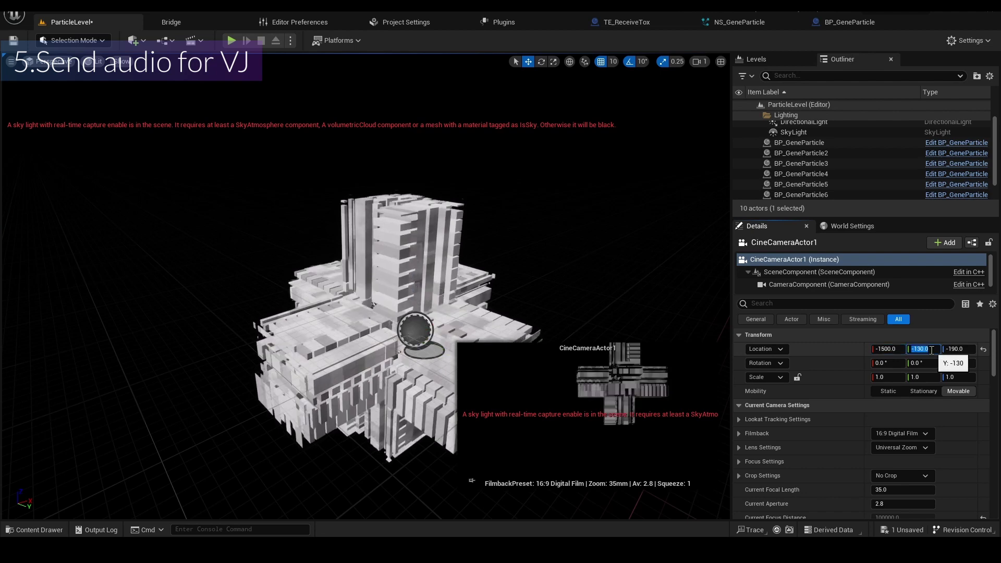
{"action": "type", "text": "-15"}
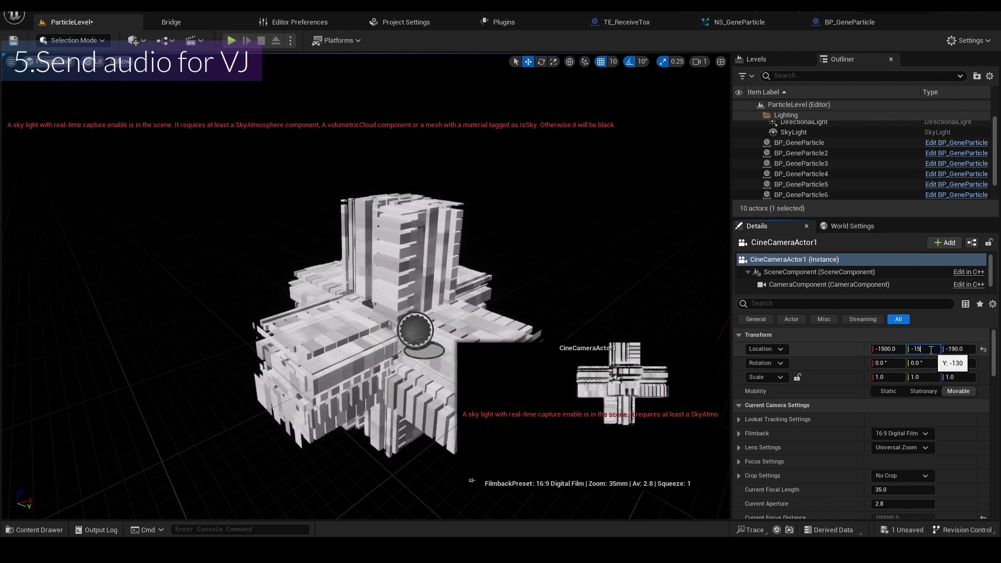
{"action": "type", "text": "00"}
{"action": "left_click", "coordinate": [966, 349]}
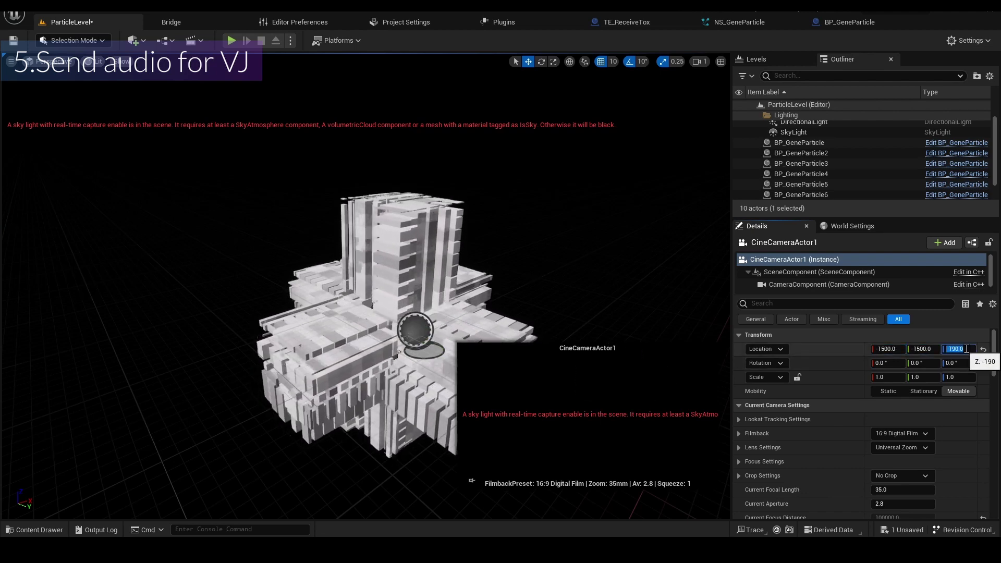
{"action": "type", "text": "940"}
{"action": "key", "text": "Return"}
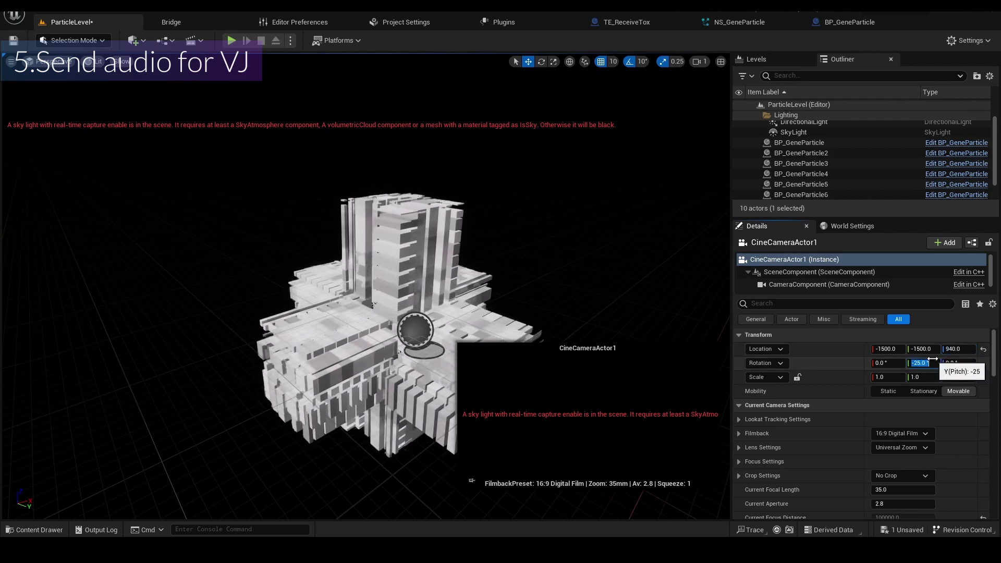
{"action": "left_click", "coordinate": [953, 364]}
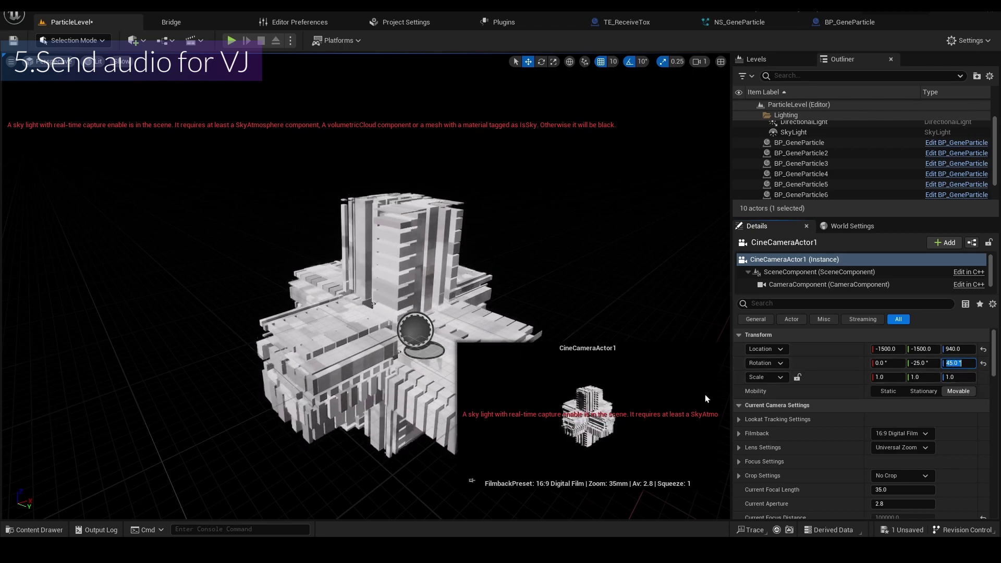
Set CineCameraActor1's Current Focal Length to 110.
{"action": "scroll", "coordinate": [807, 436], "scroll_direction": "down", "scroll_amount": 3}
{"action": "scroll", "coordinate": [810, 436], "scroll_direction": "down", "scroll_amount": 1}
{"action": "left_click", "coordinate": [905, 391]}
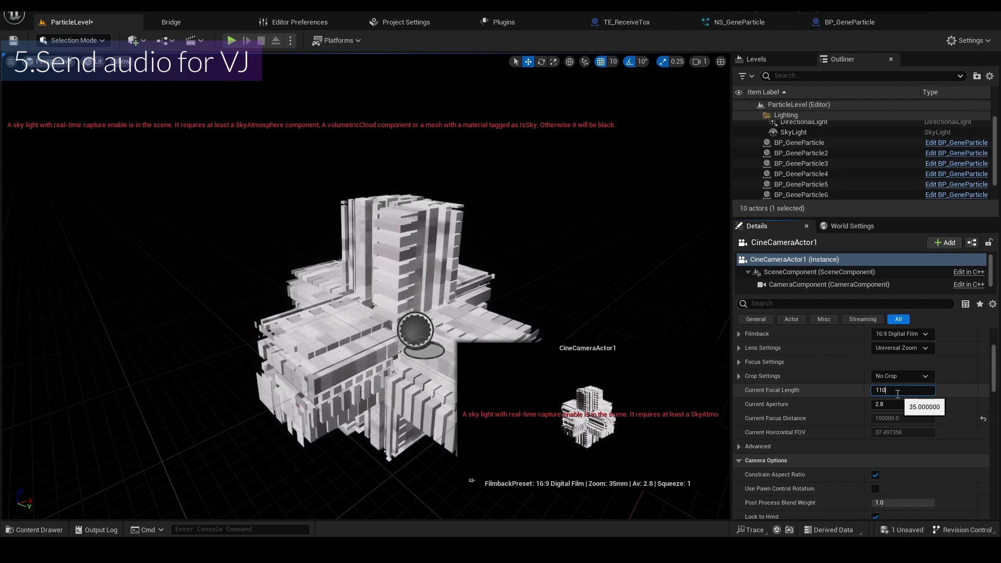
{"action": "key", "text": "Return"}
Sample CineCameraActor1's Manual Focus Distance from the particle structure in the camera preview.
{"action": "scroll", "coordinate": [855, 379], "scroll_direction": "up", "scroll_amount": 2}
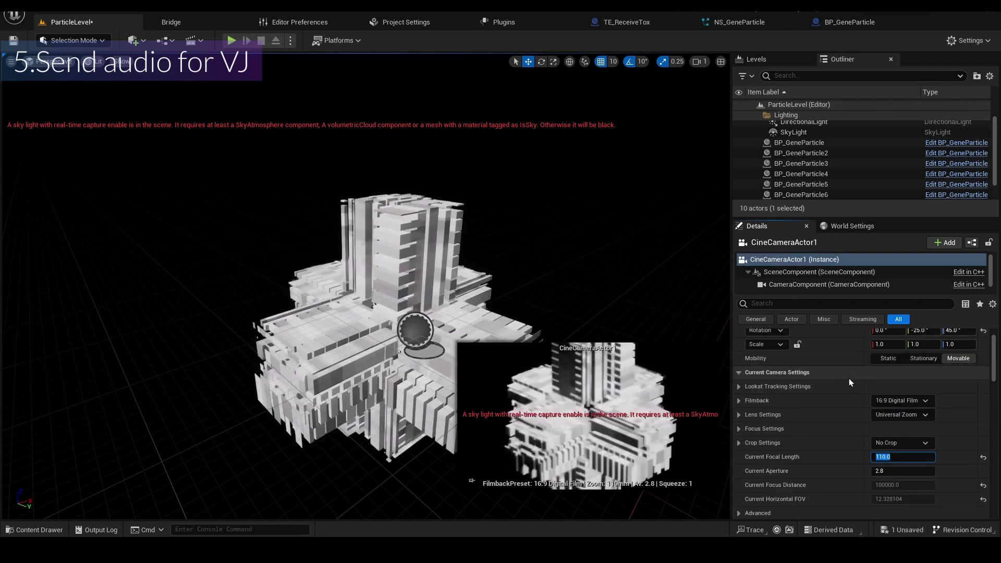
{"action": "left_click", "coordinate": [743, 431]}
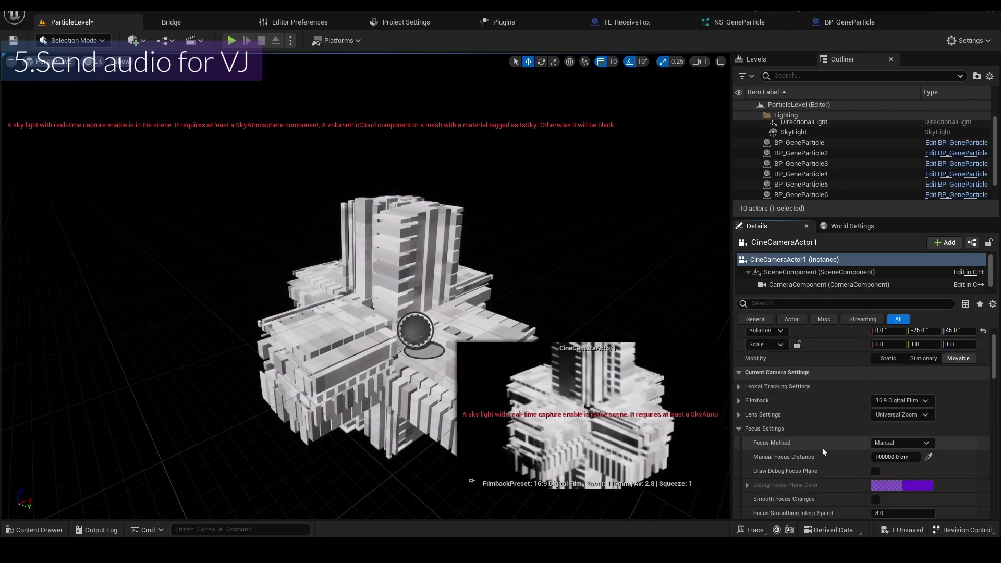
{"action": "left_click", "coordinate": [929, 457]}
{"action": "left_click", "coordinate": [583, 395]}
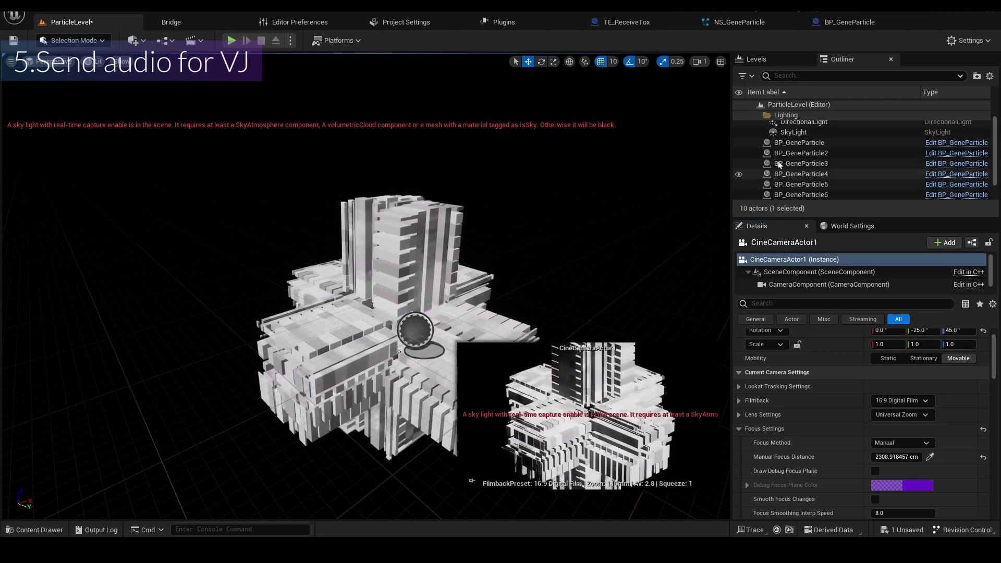
Disable Real Time Capture on the SkyLight and save ParticleLevel.
{"action": "scroll", "coordinate": [804, 164], "scroll_direction": "up", "scroll_amount": 1}
{"action": "scroll", "coordinate": [804, 165], "scroll_direction": "down", "scroll_amount": 1}
{"action": "left_click", "coordinate": [803, 128]}
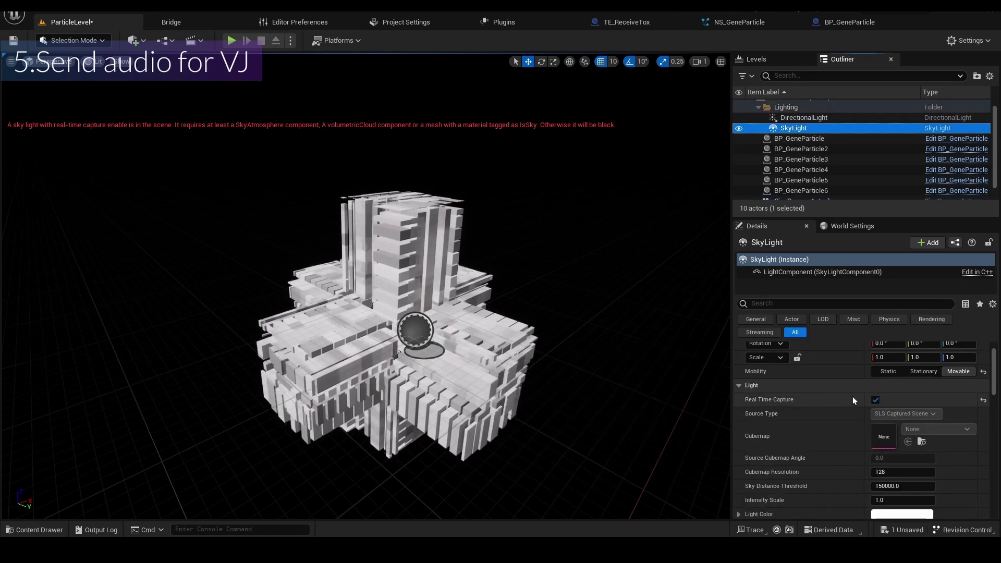
{"action": "left_click", "coordinate": [876, 400]}
{"action": "left_click", "coordinate": [14, 40]}
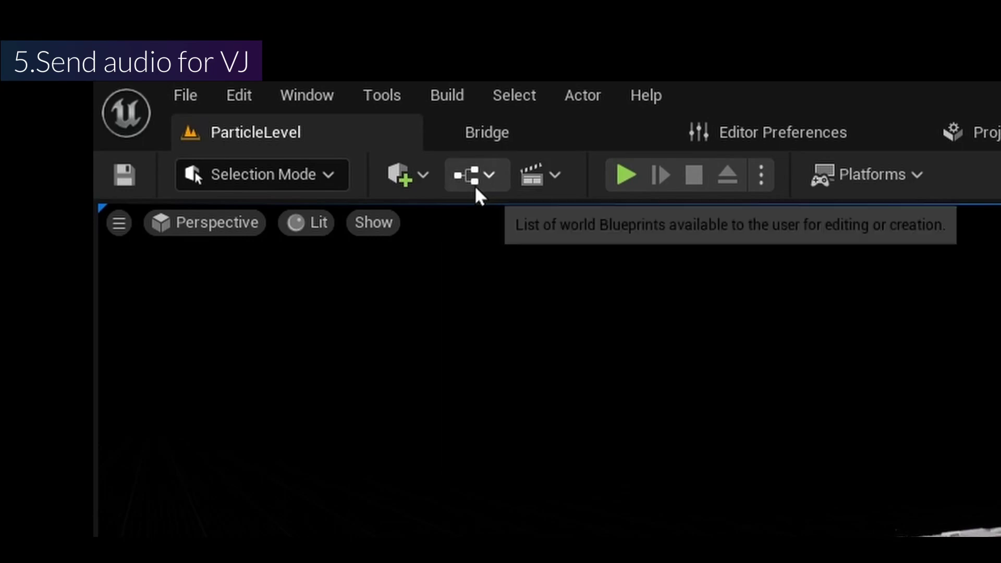
Open ParticleLevel's Level Blueprint and add a reference to CineCameraActor1 in the Event Graph.
{"action": "left_click", "coordinate": [165, 42]}
{"action": "left_click", "coordinate": [568, 344]}
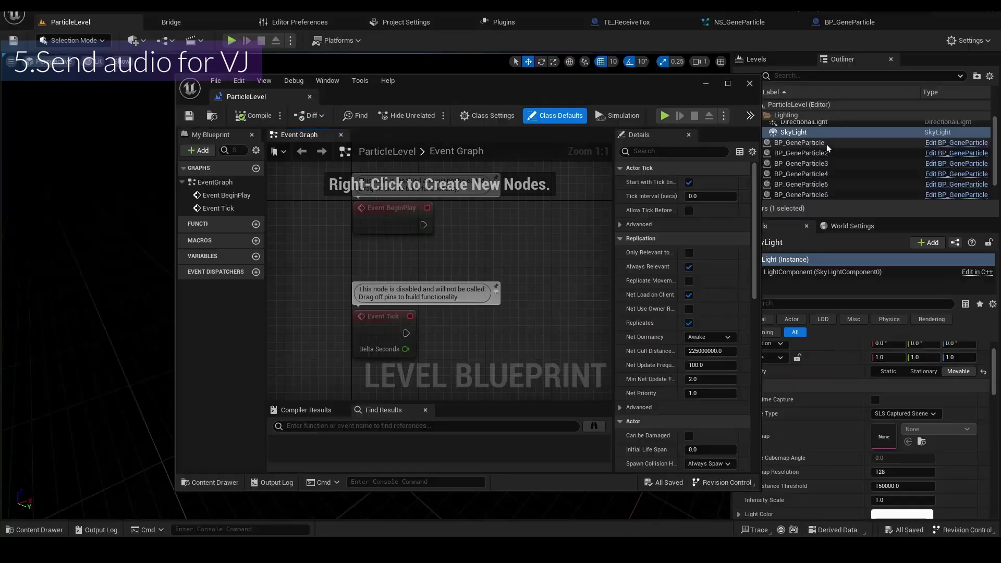
{"action": "left_click_drag", "start_coordinate": [830, 185], "coordinate": [507, 258]}
{"action": "right_click_drag", "start_coordinate": [507, 257], "coordinate": [435, 274]}
Add a Get Player Controller node and connect its Return Value to a new Set View Target with Blend node.
{"action": "right_click", "coordinate": [437, 301]}
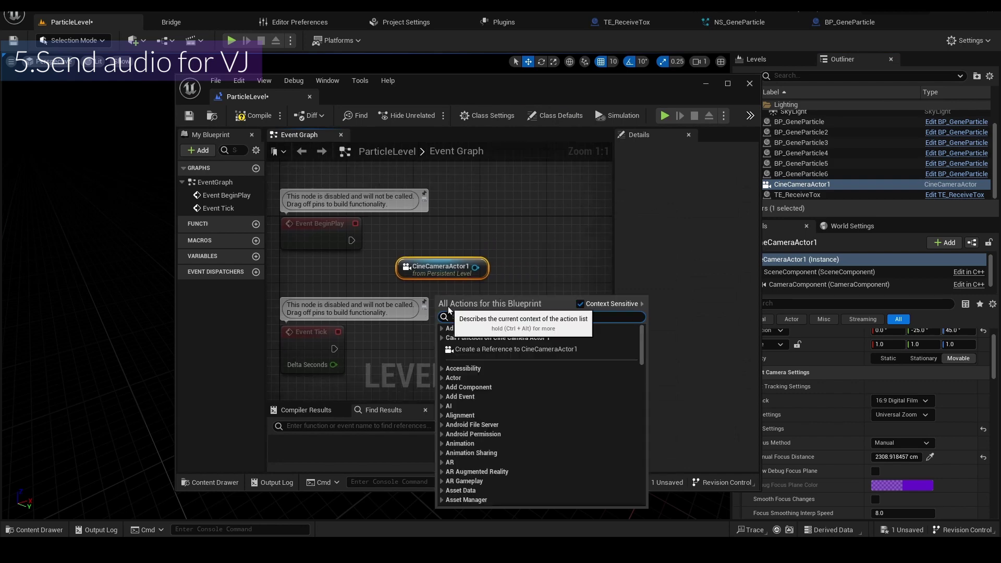
{"action": "type", "text": "get pla"}
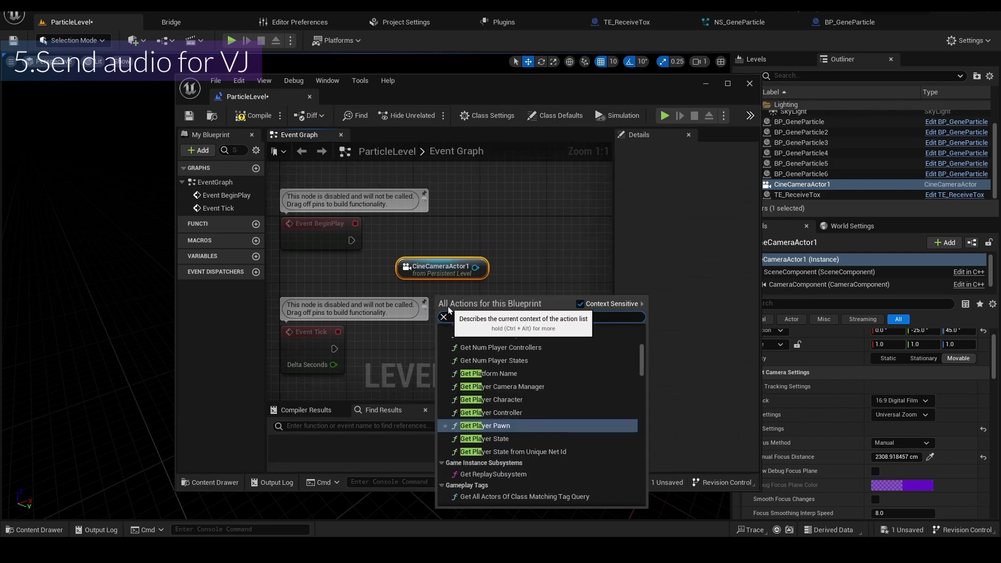
{"action": "left_click", "coordinate": [491, 413]}
{"action": "left_click_drag", "start_coordinate": [509, 305], "coordinate": [535, 250]}
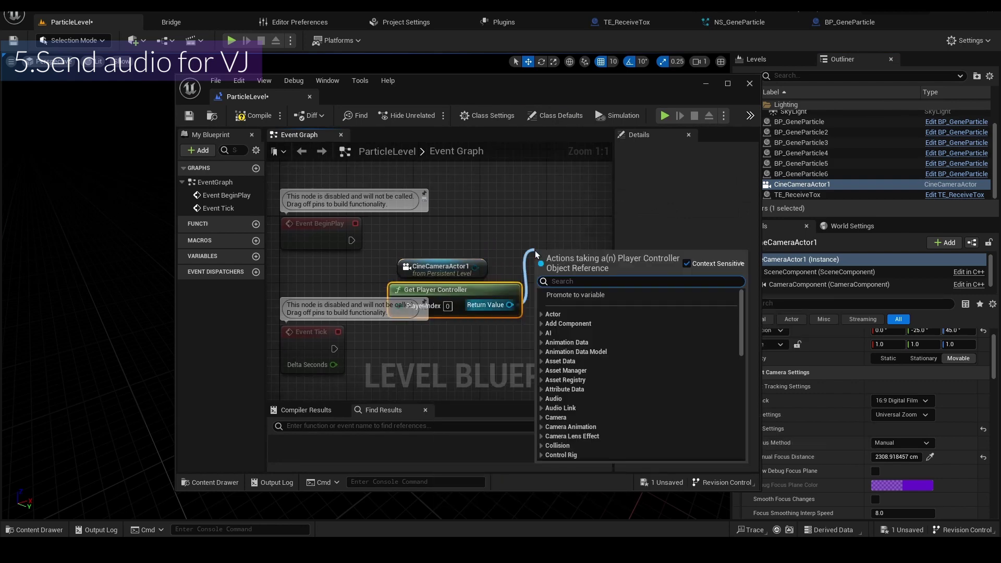
{"action": "type", "text": "set vi"}
{"action": "key", "text": "Up"}
{"action": "key", "text": "Return"}
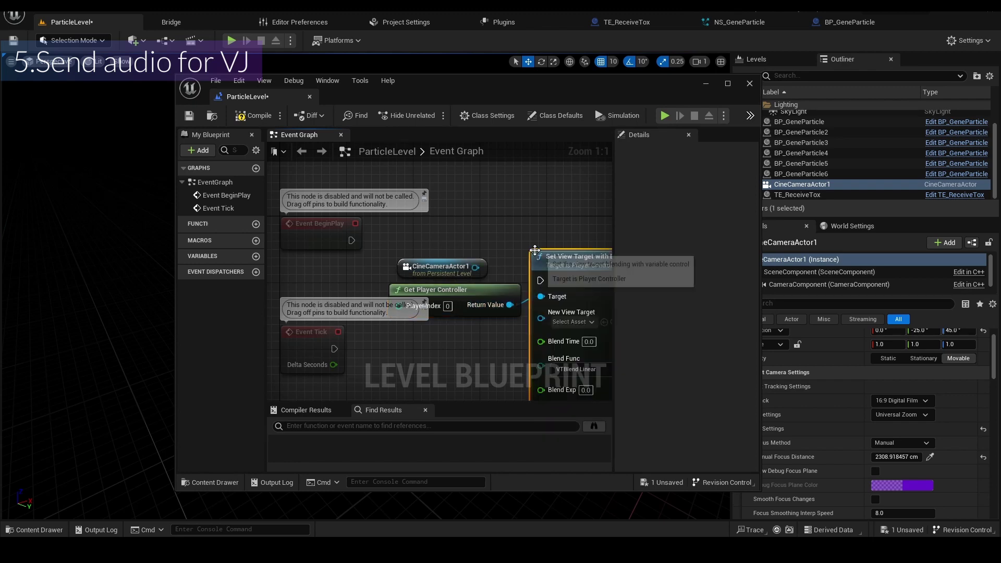
Connect CineCameraActor1 to New View Target and Event BeginPlay to Set View Target with Blend, and save the Level Blueprint.
{"action": "left_click_drag", "start_coordinate": [454, 267], "coordinate": [462, 333]}
{"action": "left_click_drag", "start_coordinate": [351, 240], "coordinate": [495, 284]}
{"action": "left_click_drag", "start_coordinate": [495, 284], "coordinate": [541, 280]}
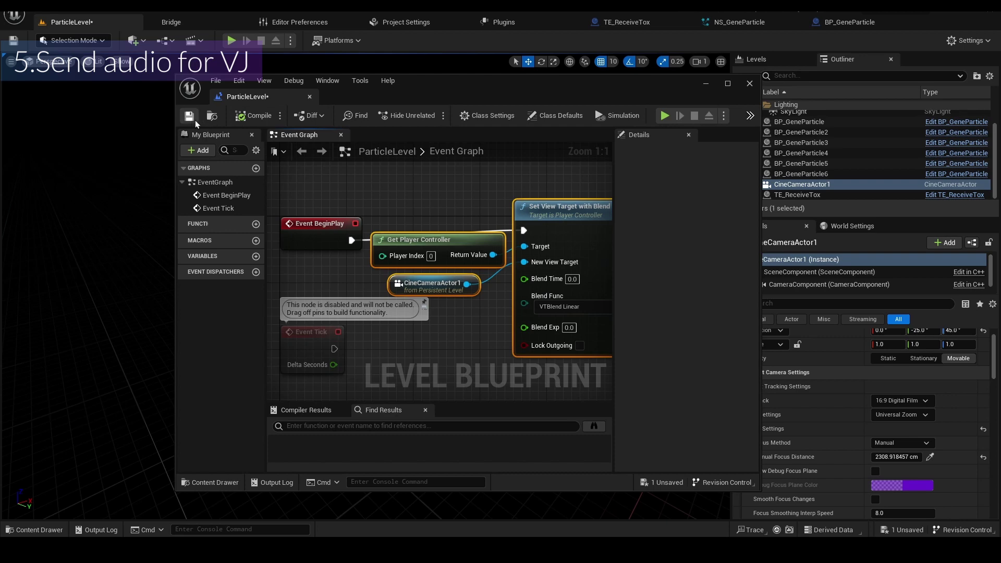
{"action": "left_click", "coordinate": [189, 120]}
Play ParticleLevel to check the particles' audio reaction through the cine camera, dismiss the Message Log, and stop the simulation.
{"action": "left_click", "coordinate": [234, 41]}
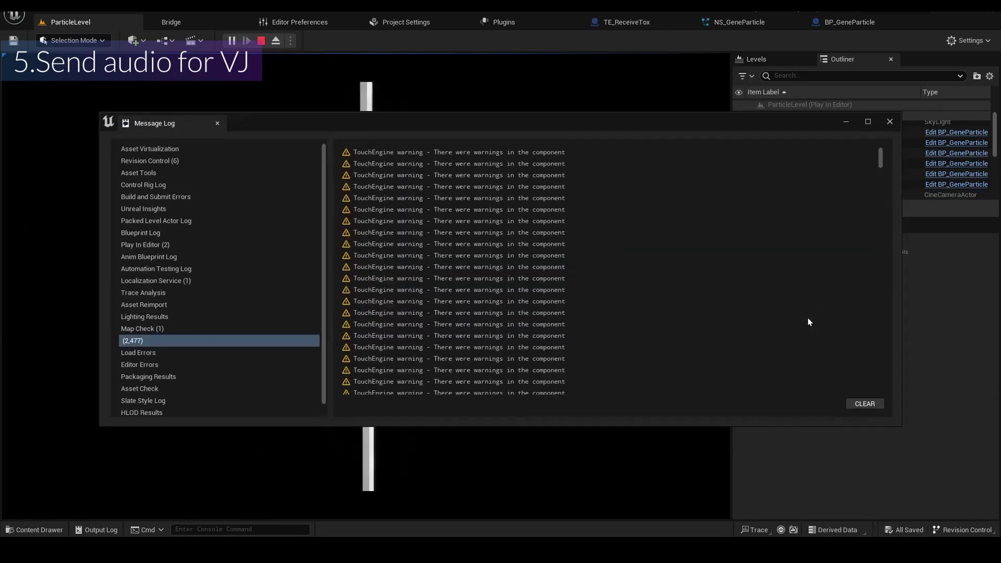
{"action": "left_click", "coordinate": [890, 122]}
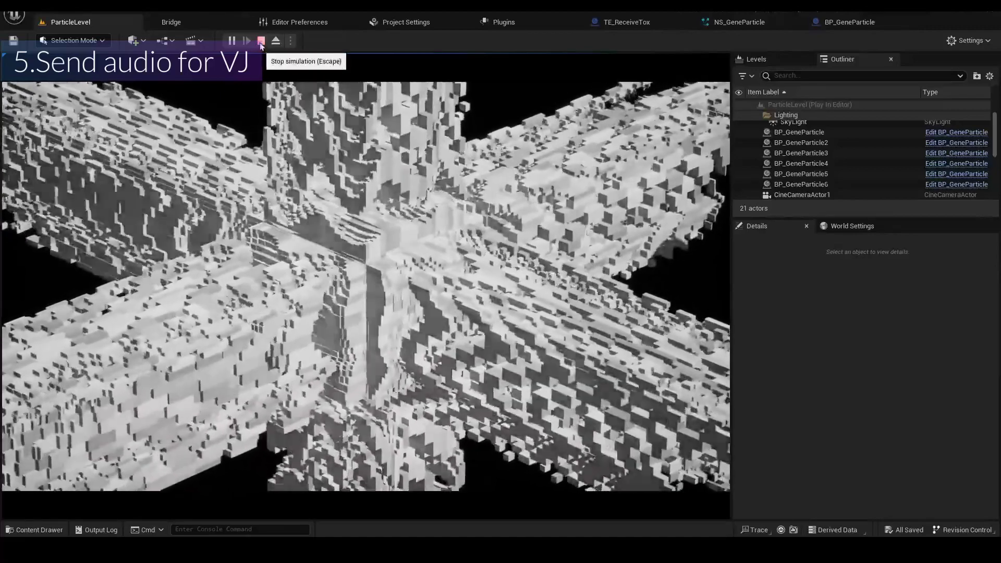
{"action": "left_click", "coordinate": [260, 41]}
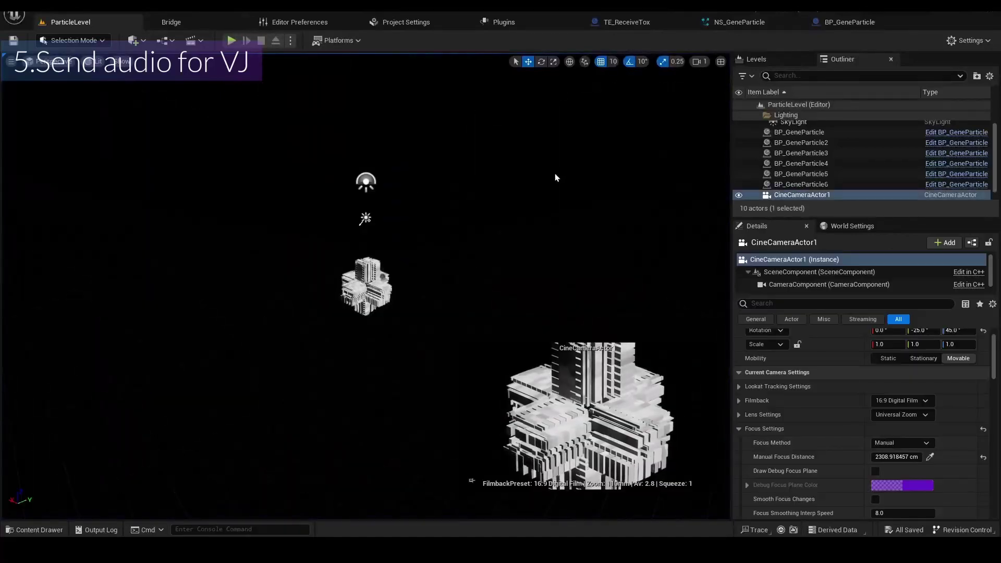